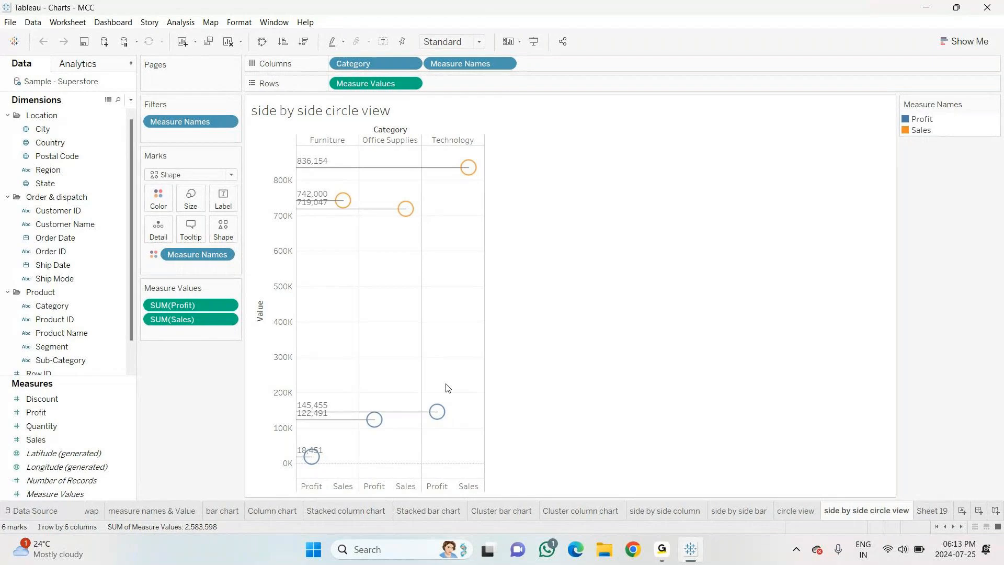
Change the mark shape on the side by side circle view sheet to a filled circle.
left_click(224, 231)
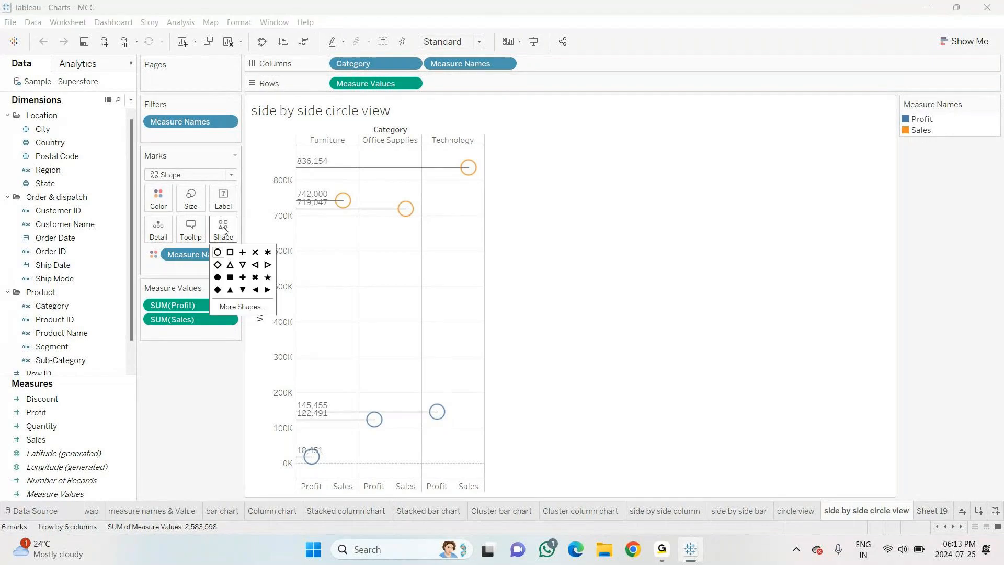
left_click(218, 278)
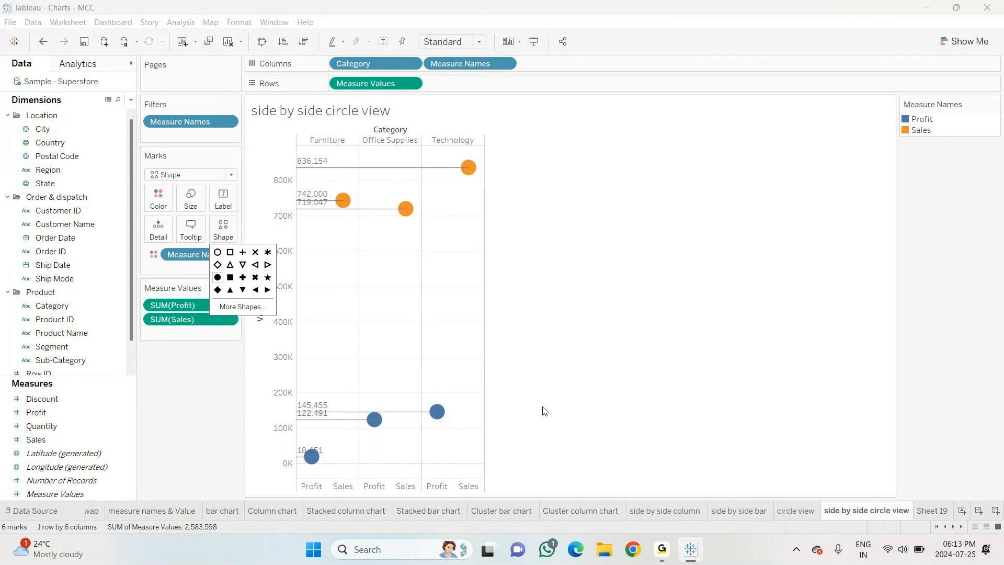
On the circle view sheet, change the mark shape to a filled star and enlarge the marks slightly.
left_click(787, 512)
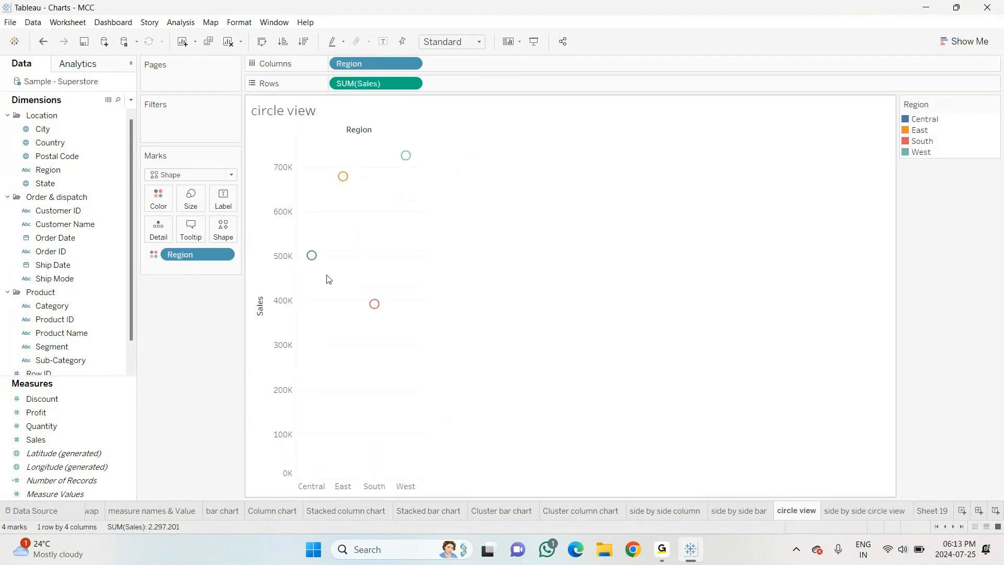
left_click(230, 230)
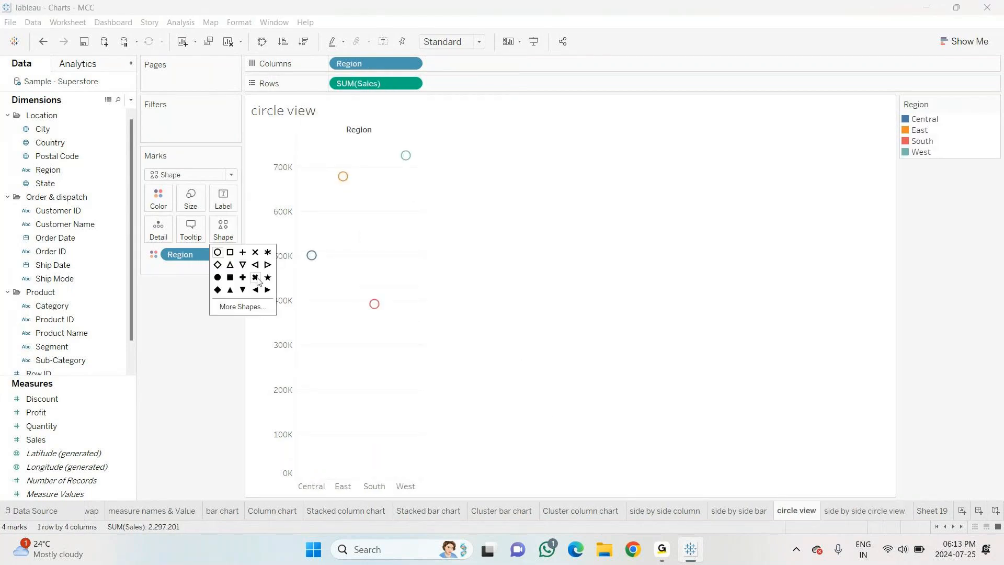
left_click(267, 278)
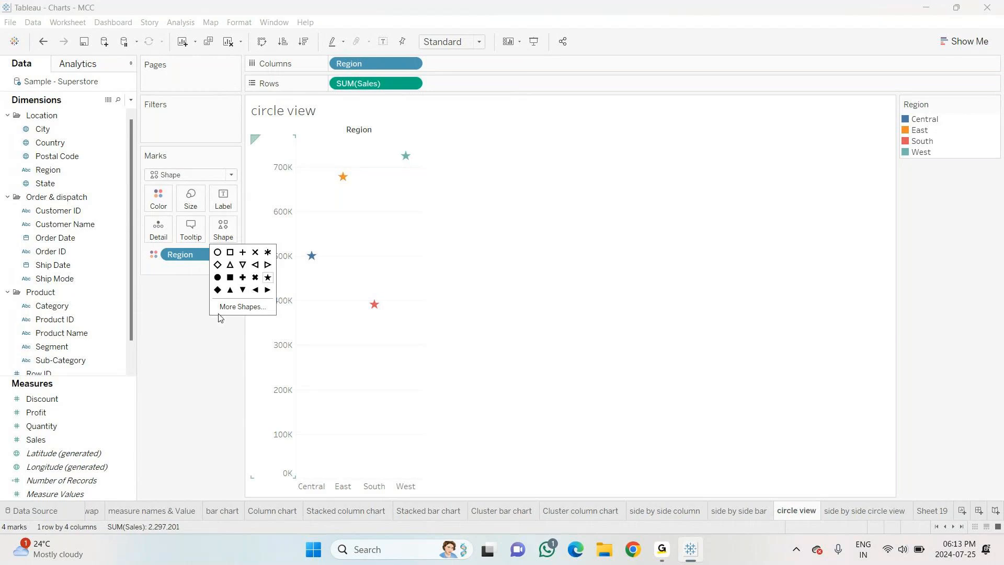
left_click(184, 340)
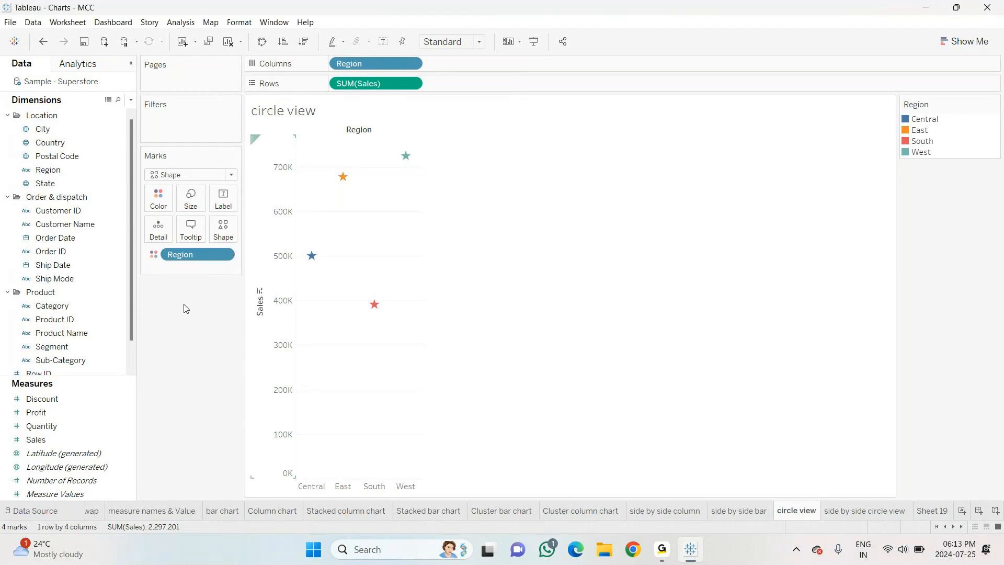
left_click(190, 205)
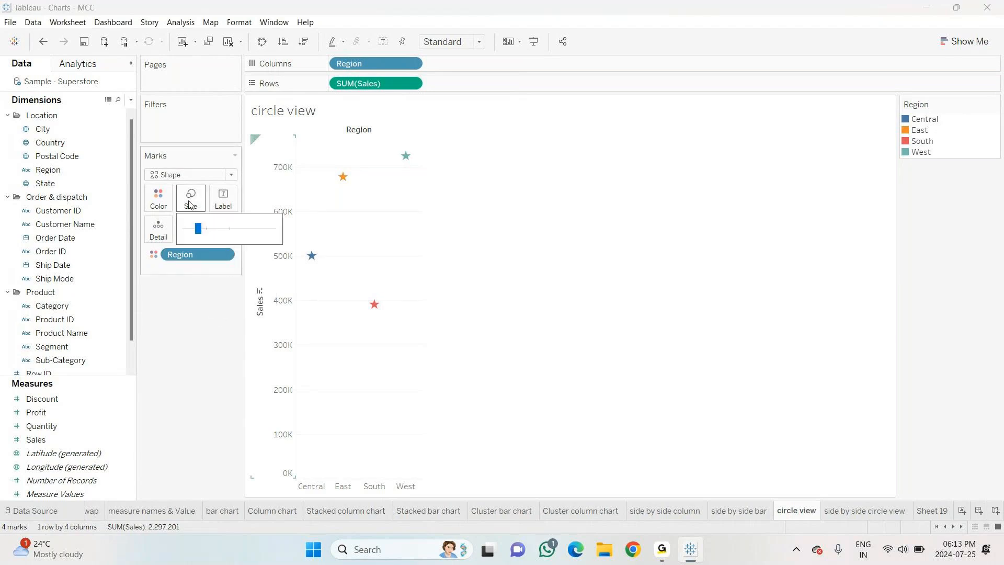
left_click_drag(199, 229, 204, 233)
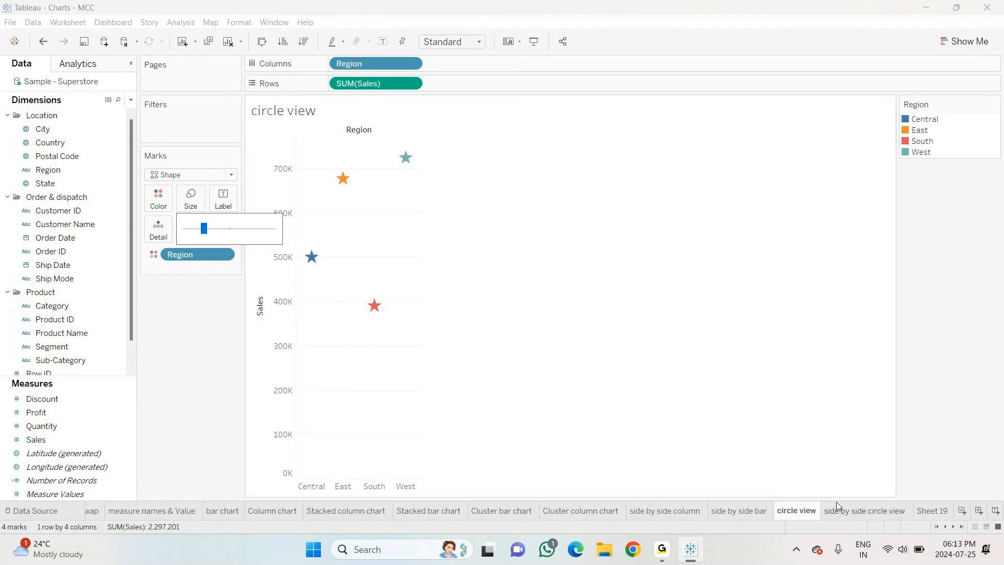
Reduce the mark size slightly on the side by side circle view sheet.
left_click(865, 511)
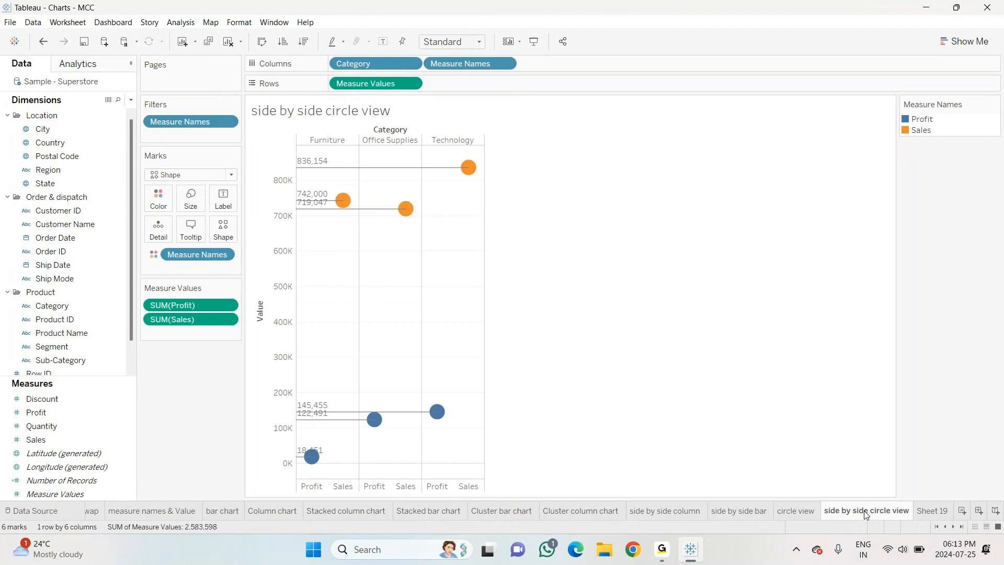
left_click(199, 204)
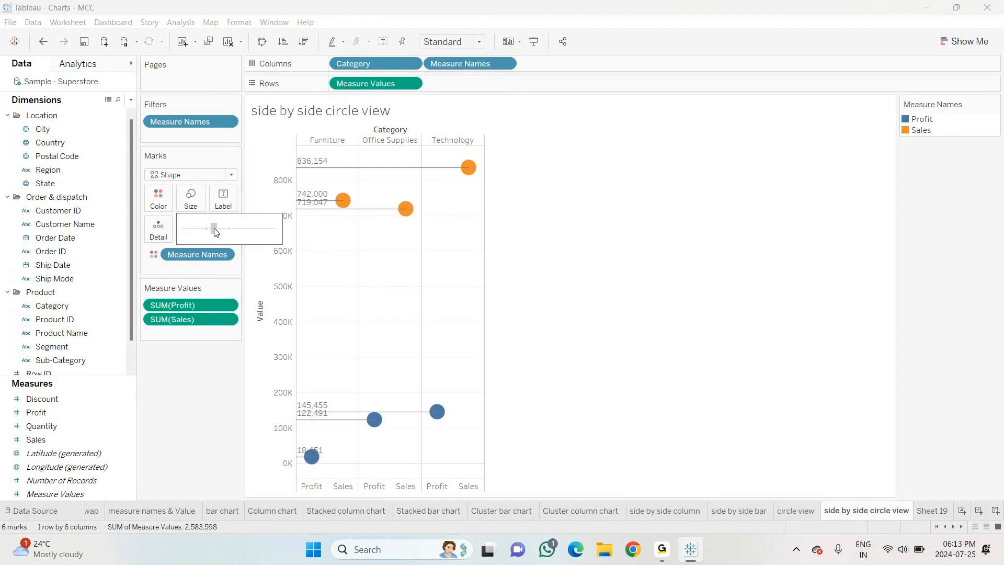
left_click_drag(214, 228, 209, 230)
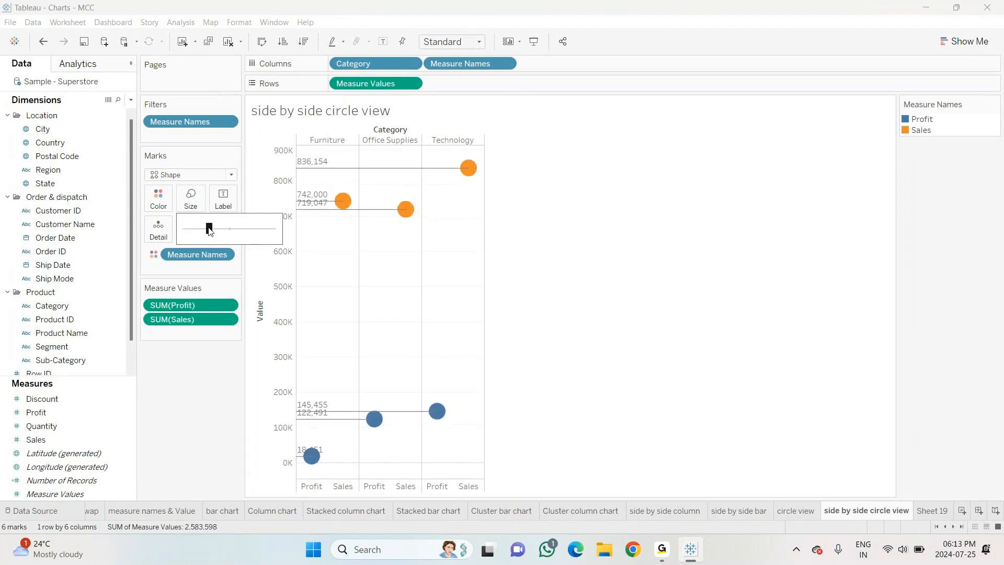
left_click(190, 365)
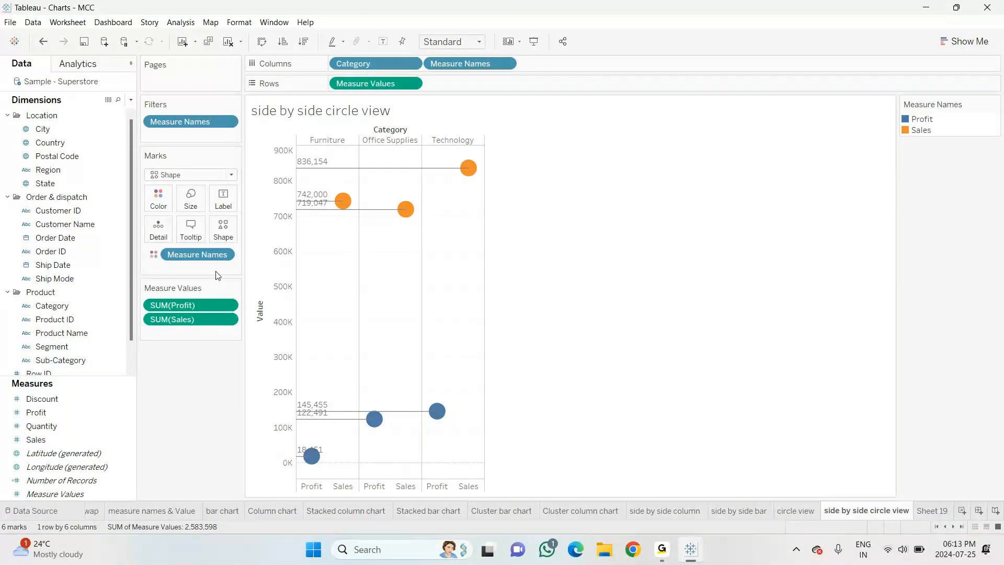
On the circle view sheet, set the mark shape to the bug from the Bug Tracking palette.
key("ctrl+shift+Tab")
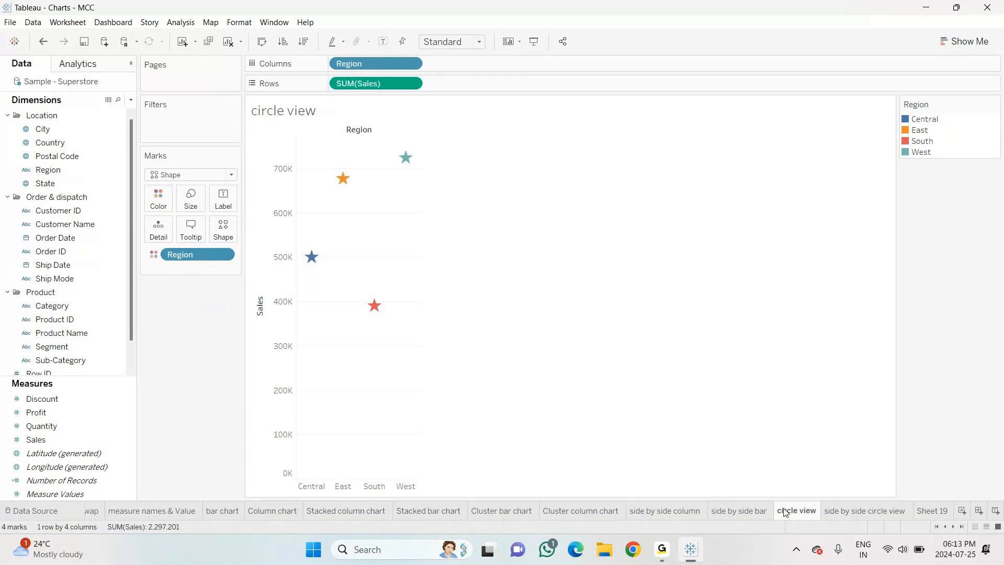
left_click(230, 233)
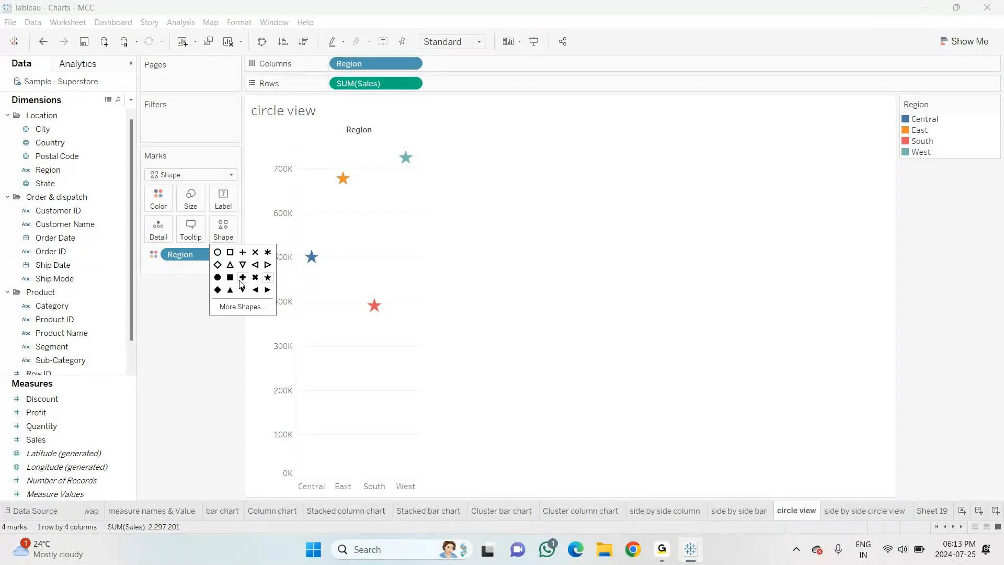
left_click(240, 307)
left_click(621, 187)
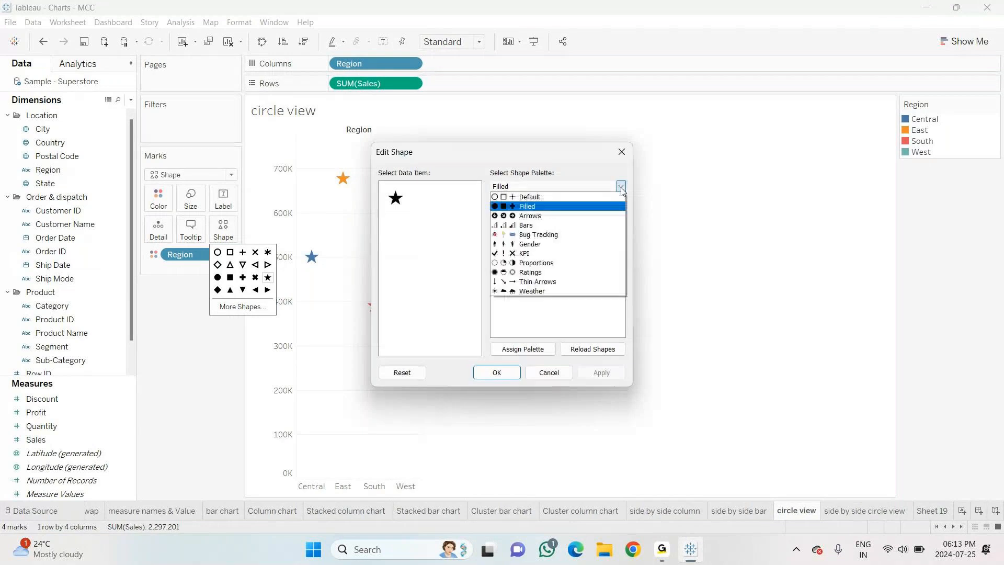
left_click(532, 237)
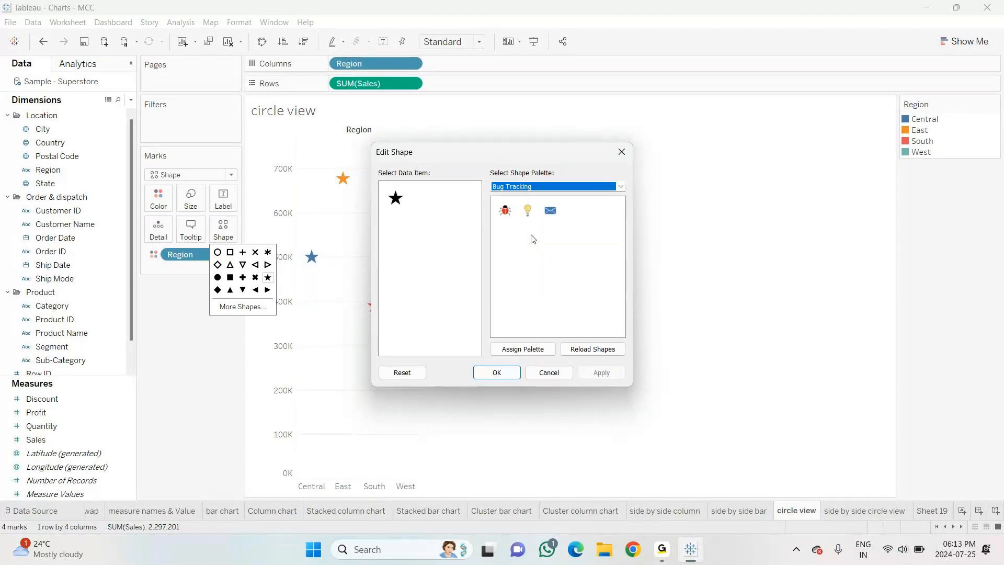
left_click(508, 215)
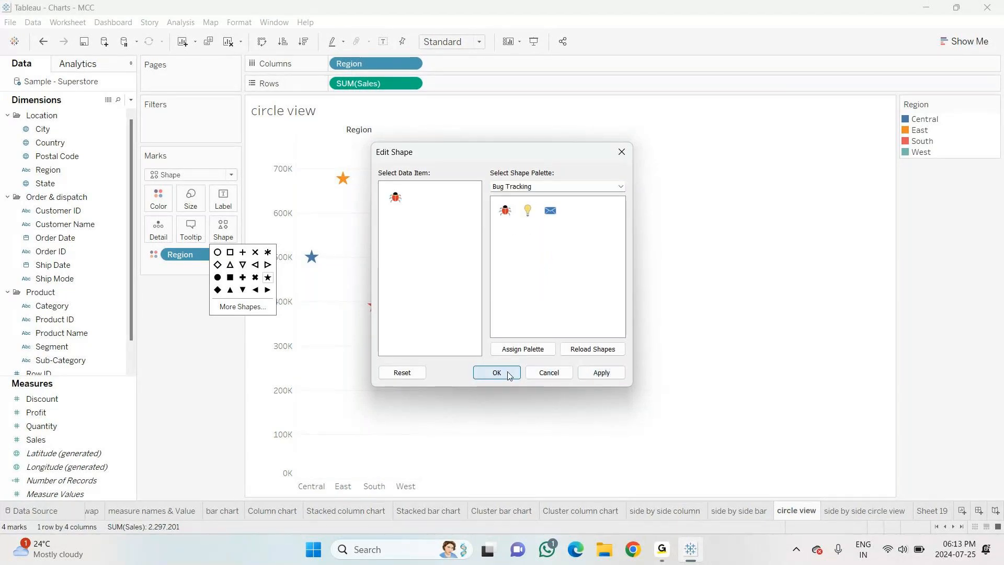
left_click(508, 373)
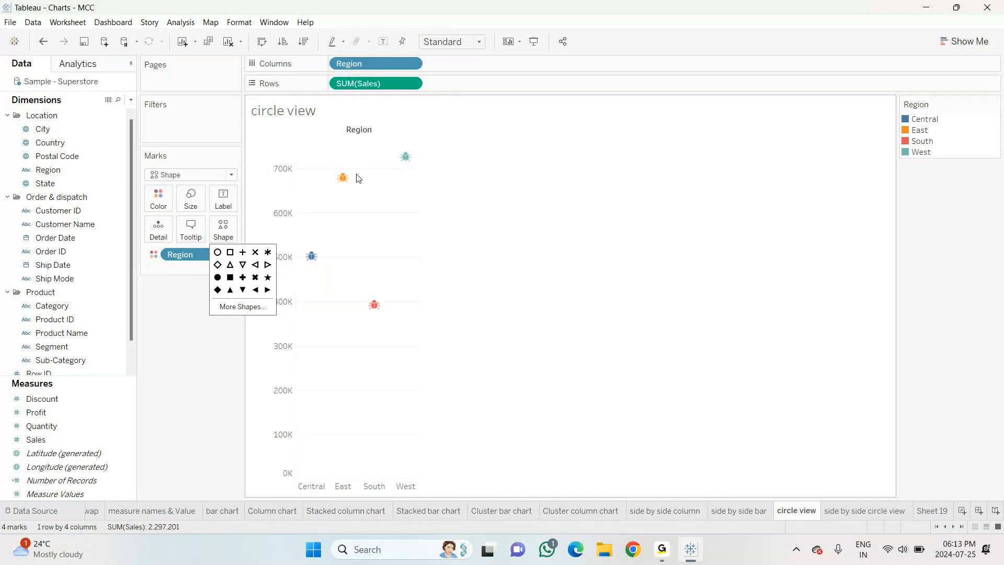
left_click(212, 345)
Enlarge the bug-shaped marks on the circle view sheet.
left_click(194, 205)
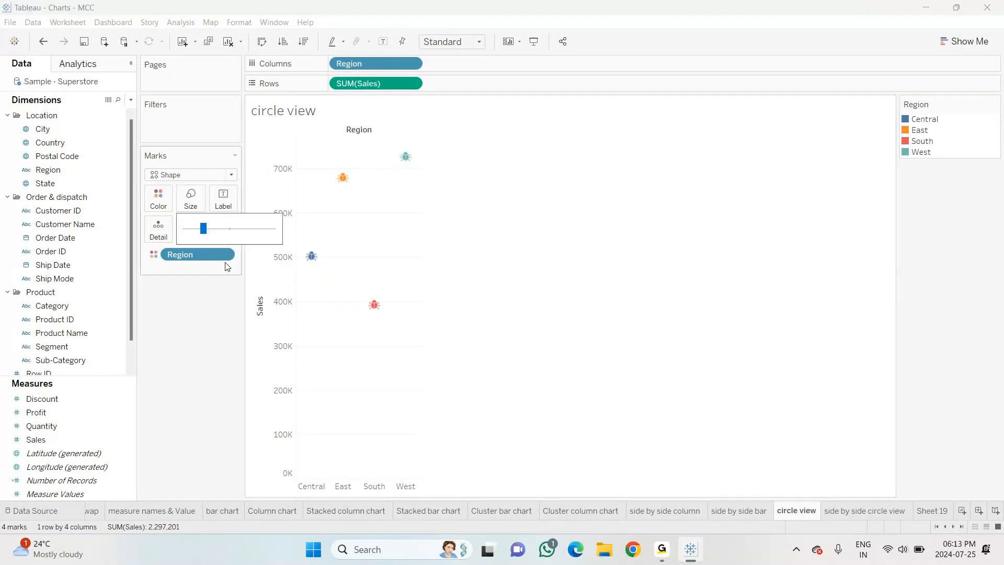
left_click_drag(202, 227, 212, 227)
left_click(189, 297)
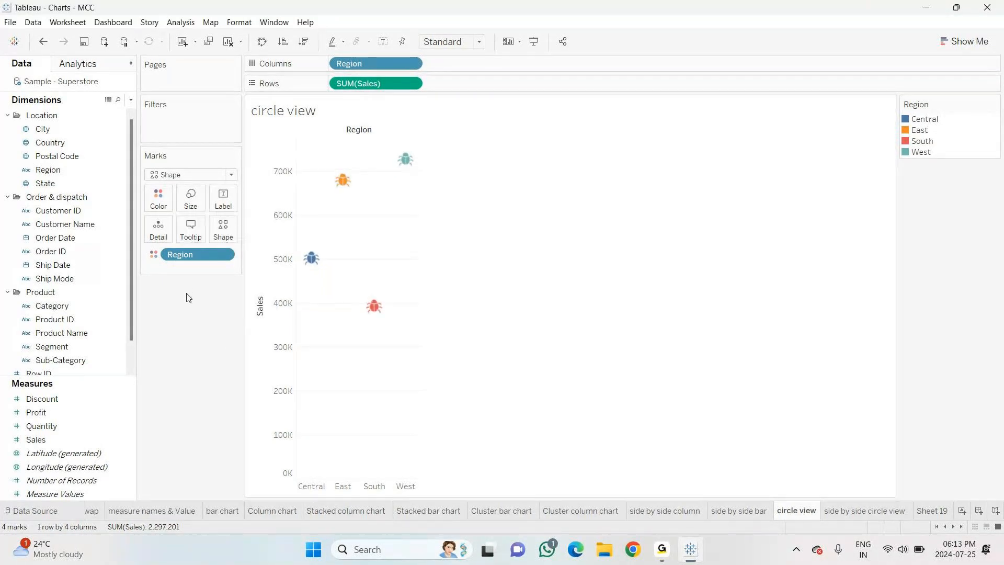
On the side by side circle view sheet, set the mark shape to the blue cloud from the Weather palette.
left_click(855, 513)
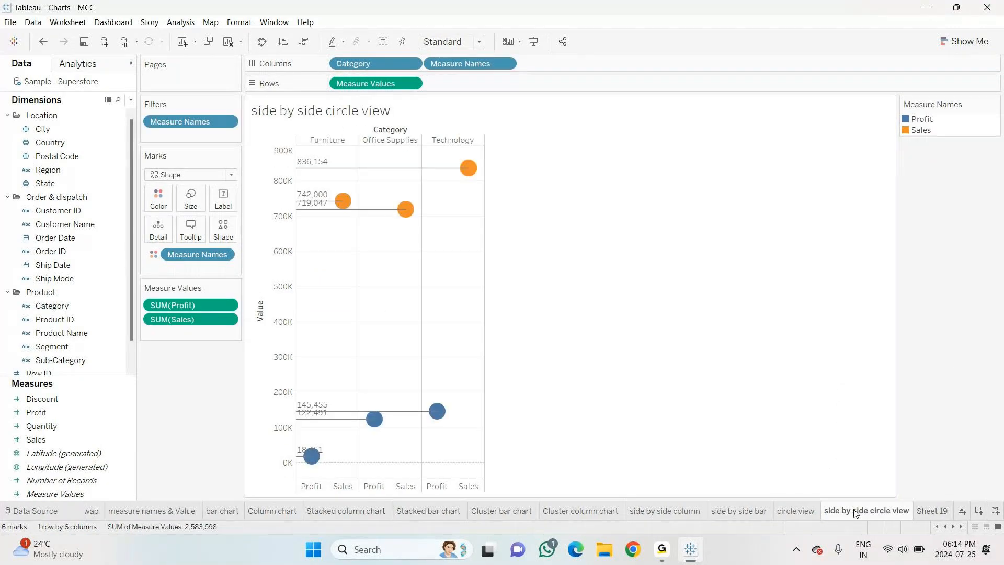
left_click(219, 225)
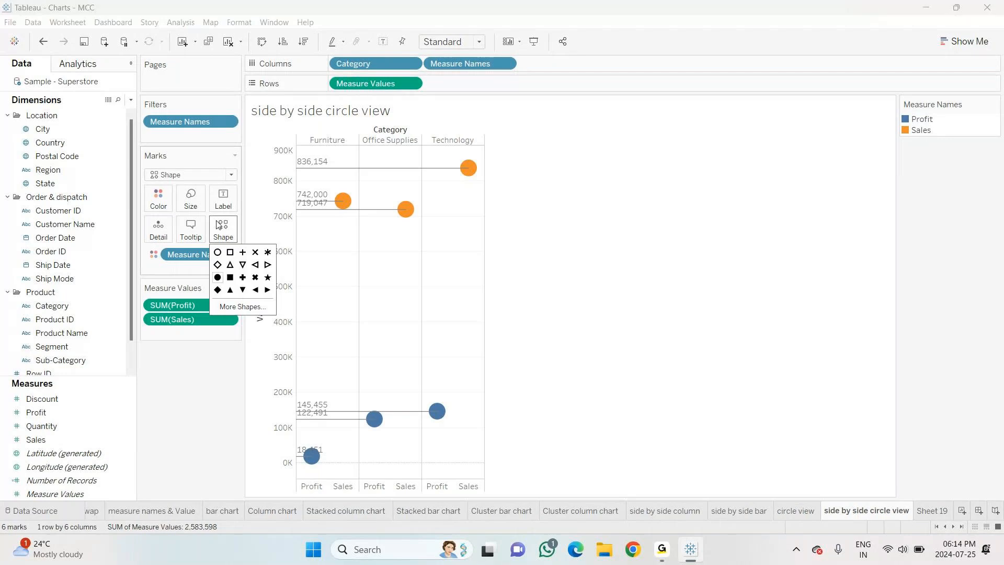
left_click(242, 306)
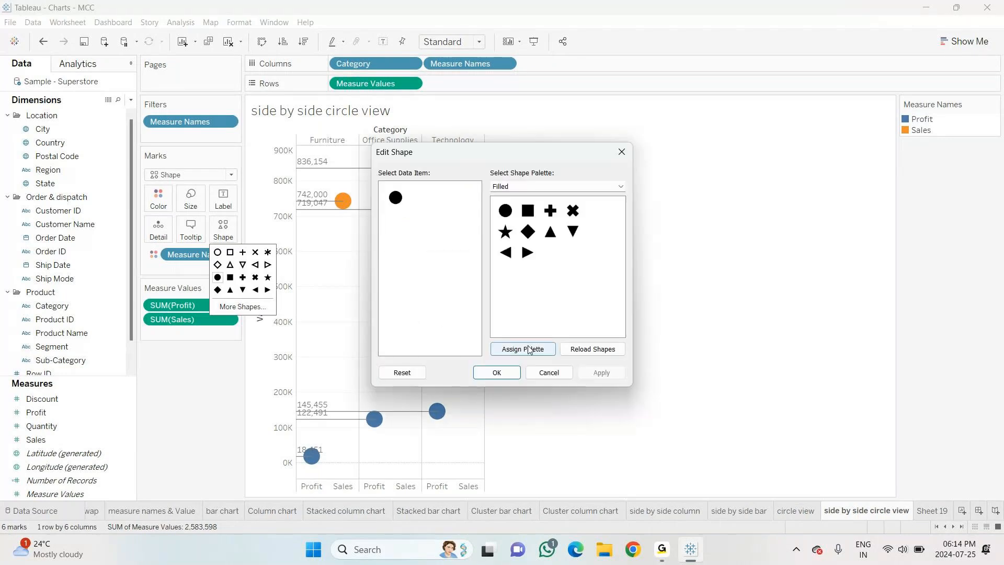
left_click(508, 187)
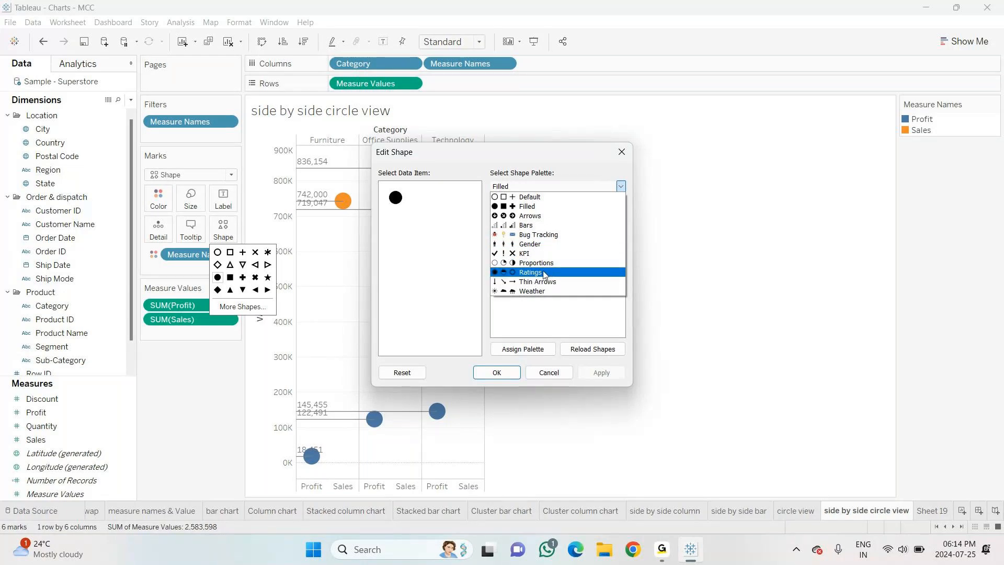
left_click(536, 292)
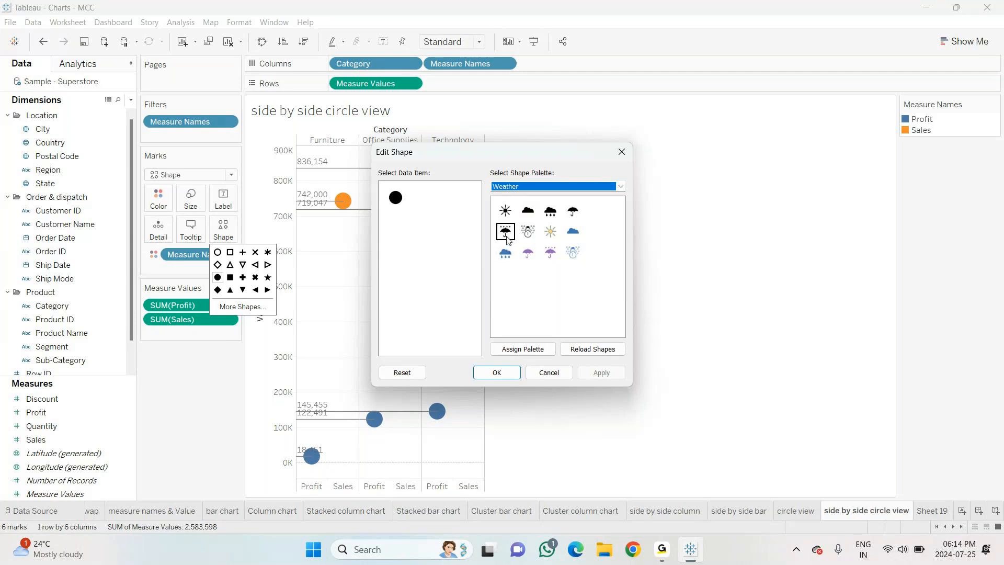
left_click(571, 235)
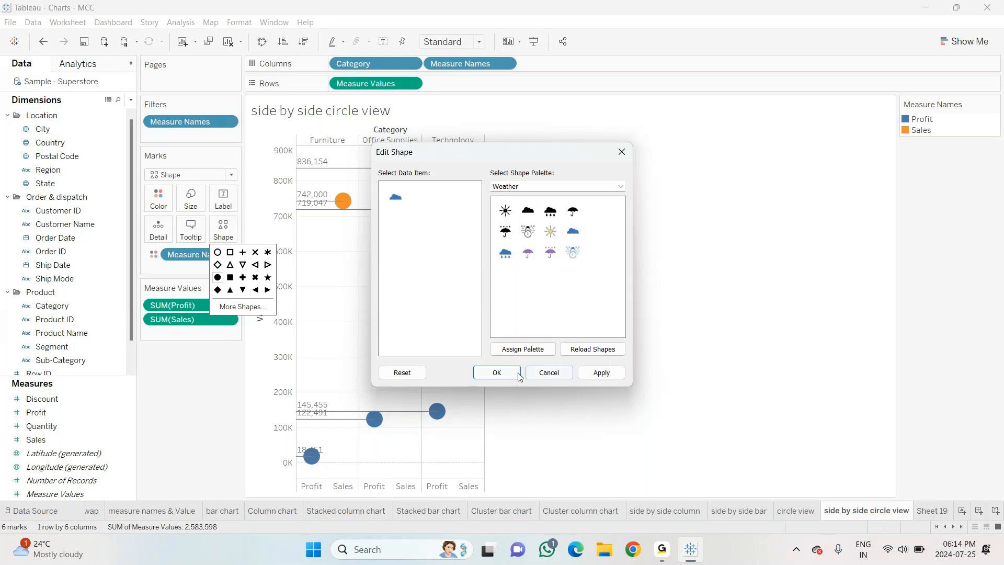
left_click(497, 373)
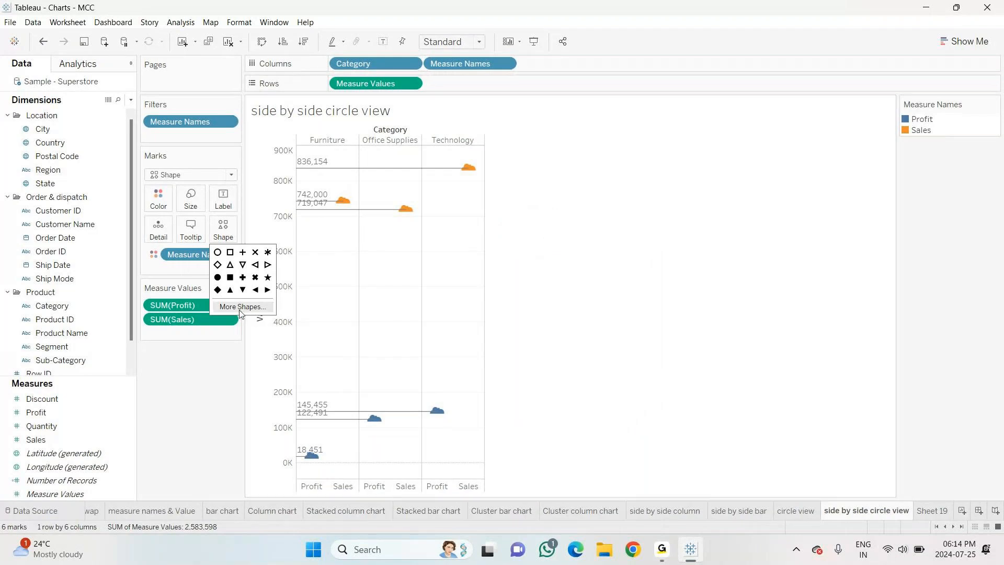
Change the side by side circle view's mark shape to the light bulb from the Bug Tracking palette and enlarge the marks slightly.
left_click(260, 313)
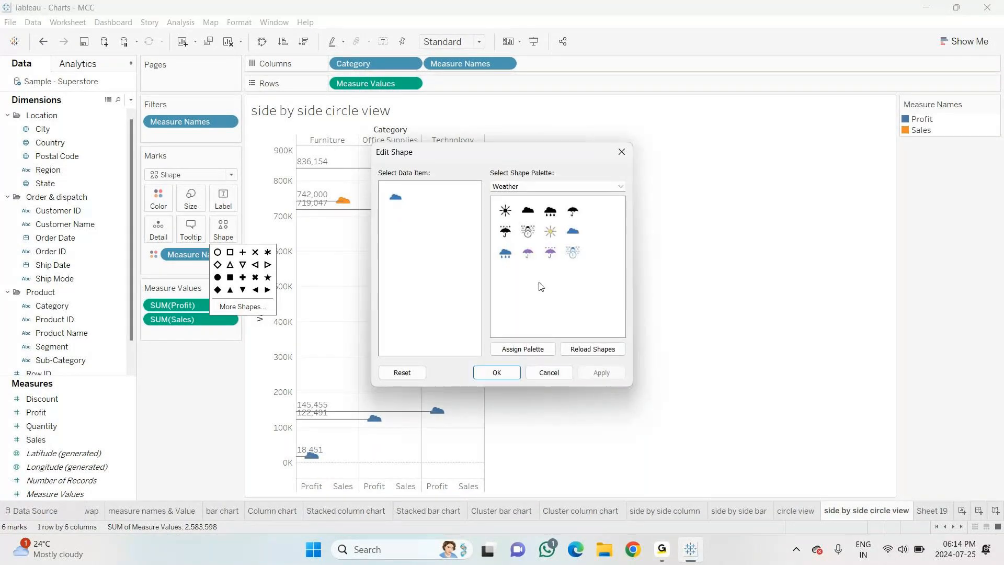
left_click(539, 186)
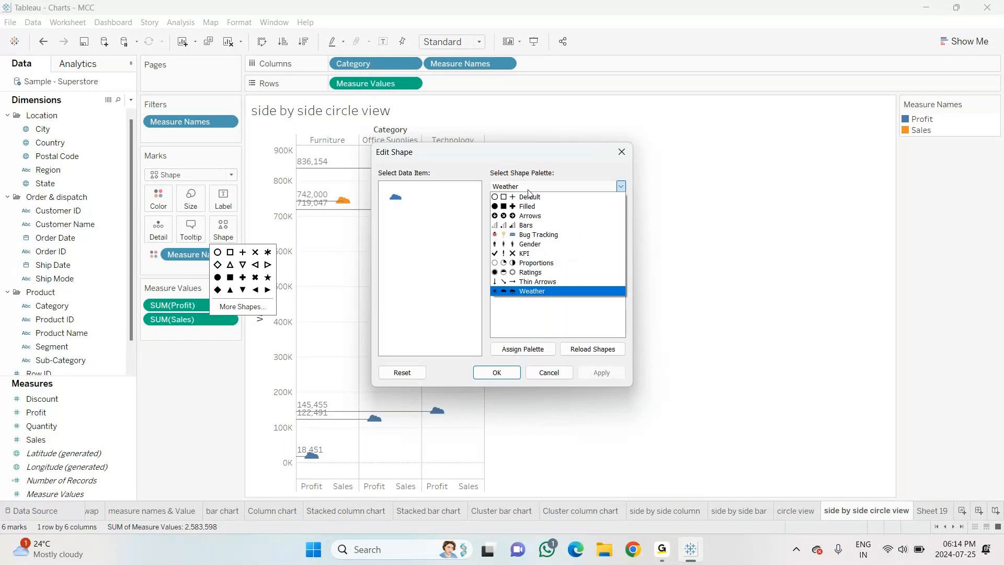
left_click(529, 238)
left_click(529, 214)
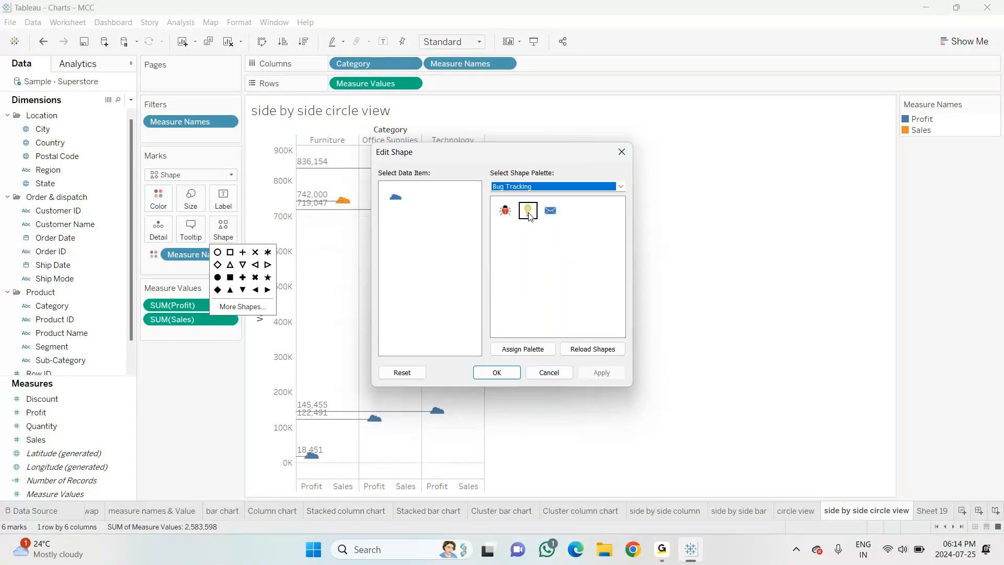
left_click(497, 373)
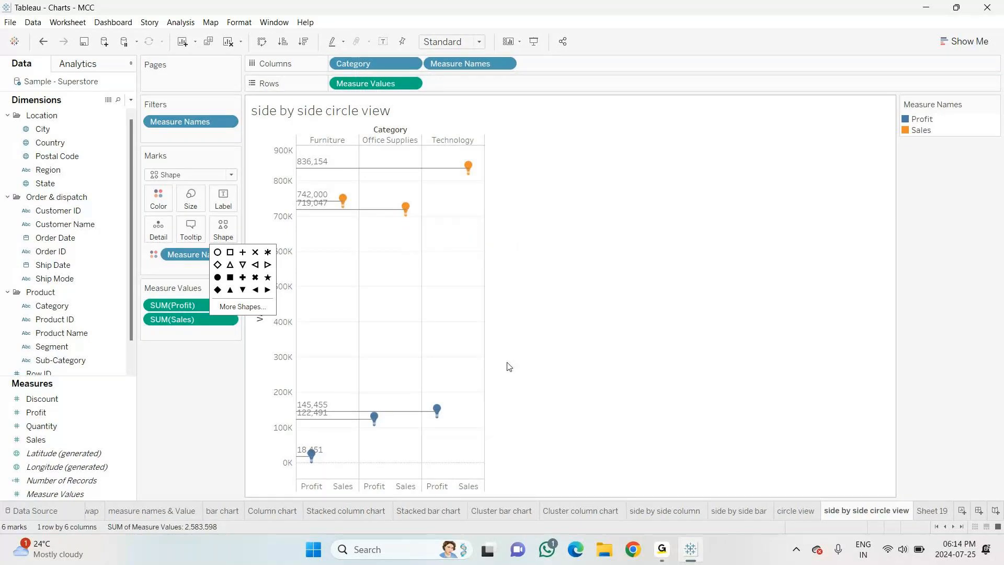
left_click(203, 212)
left_click_drag(209, 230, 216, 231)
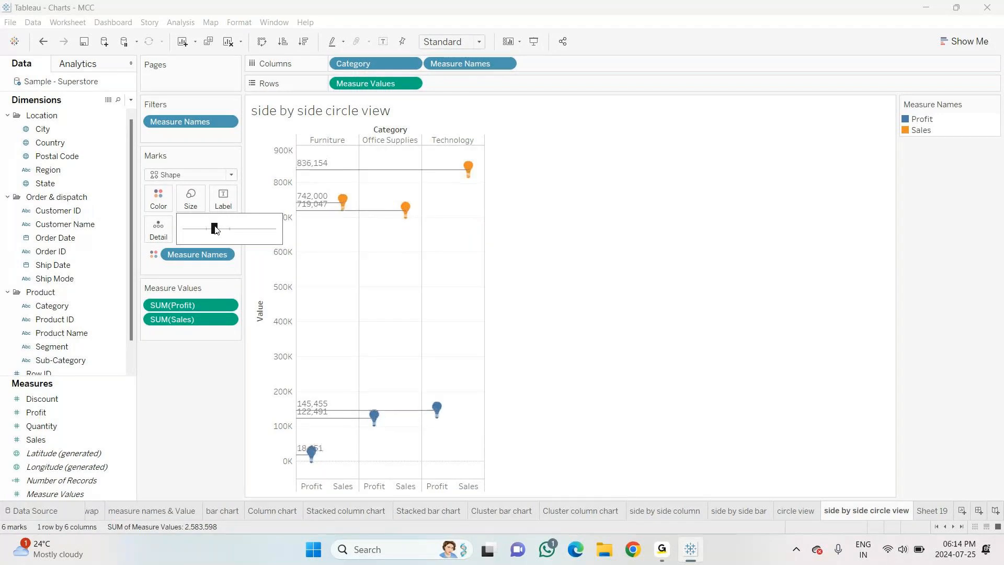
left_click(792, 511)
left_click(846, 511)
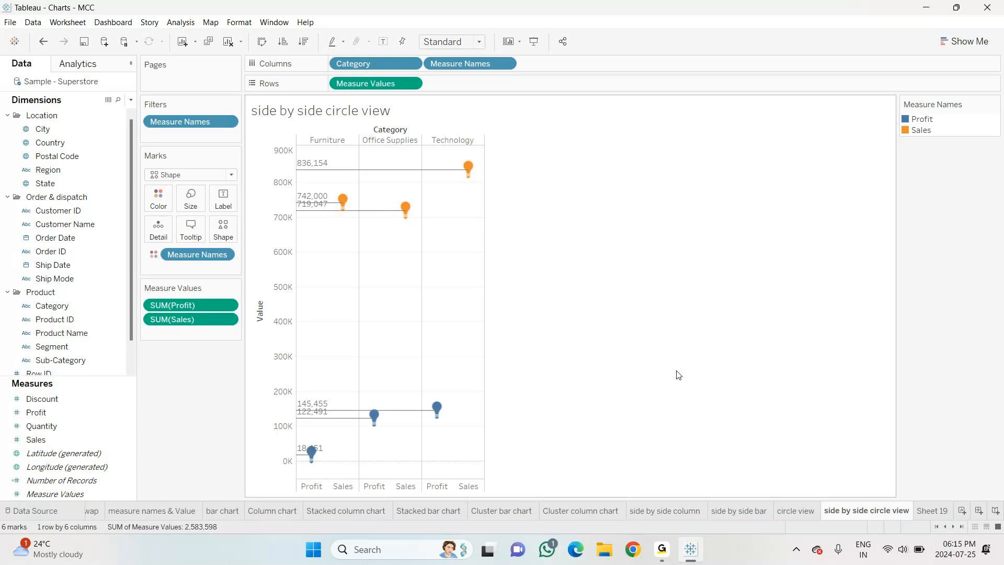
Open the empty Sheet 19 and place the Region dimension on Rows.
left_click(933, 511)
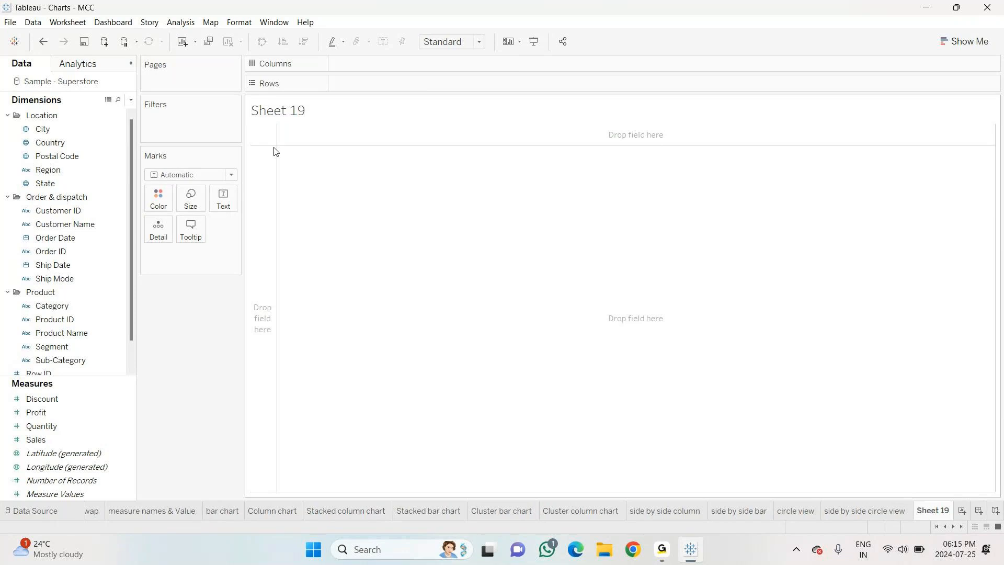
left_click_drag(48, 169, 366, 81)
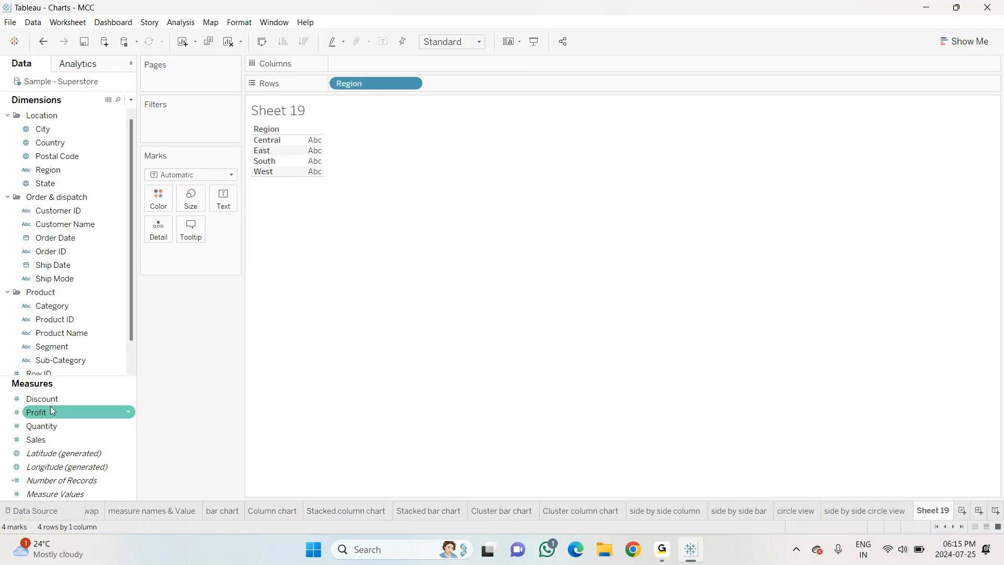
Add the Profit measure to Columns and convert the view to a pie chart.
left_click_drag(52, 413, 369, 67)
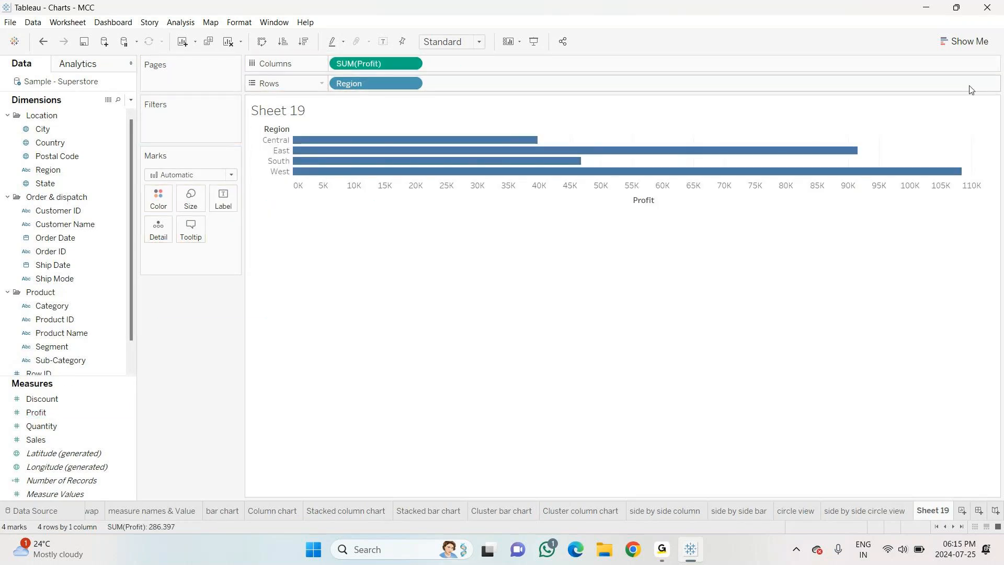
left_click(965, 44)
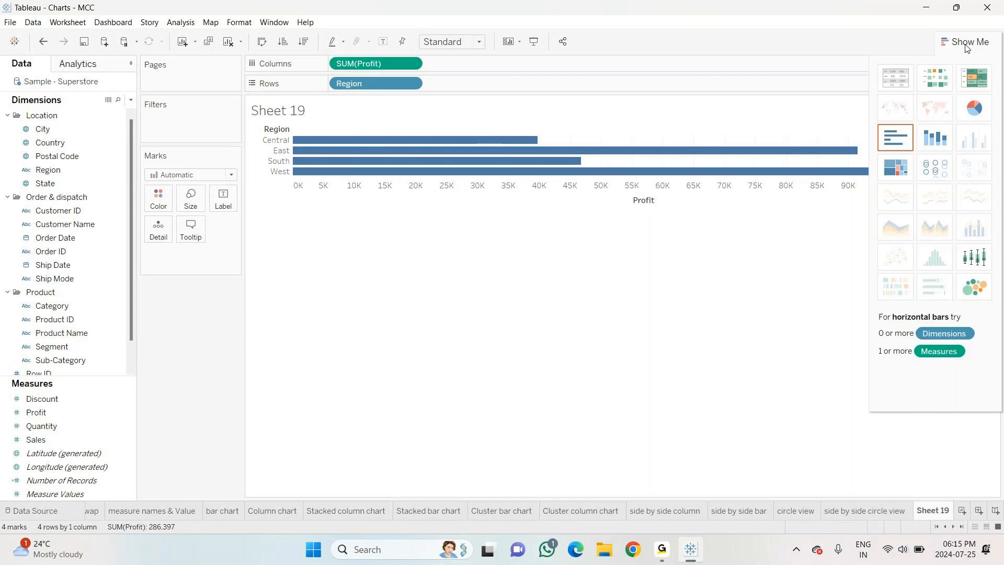
left_click(976, 108)
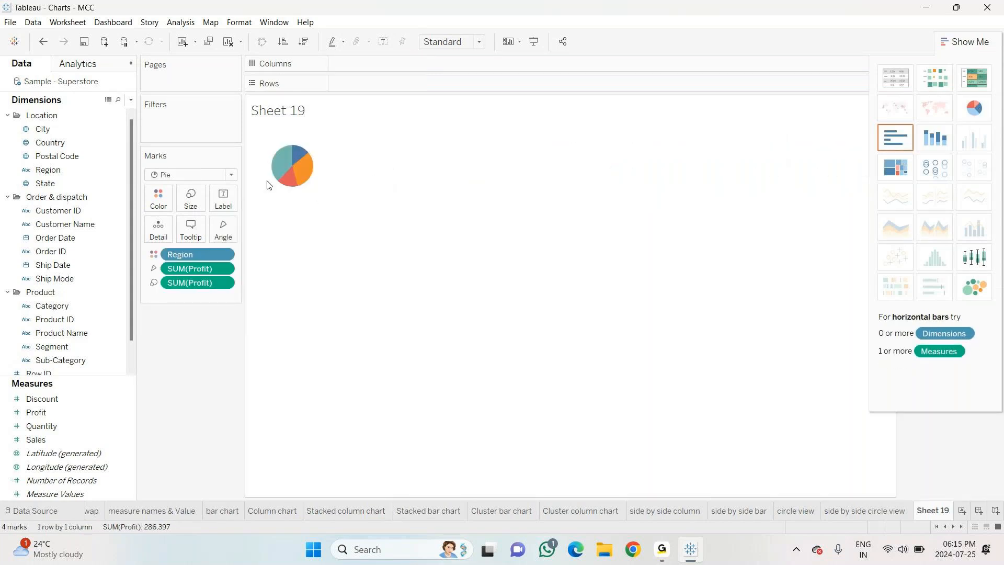
Fit the pie chart to Entire View and close the chart type chooser.
left_click(444, 43)
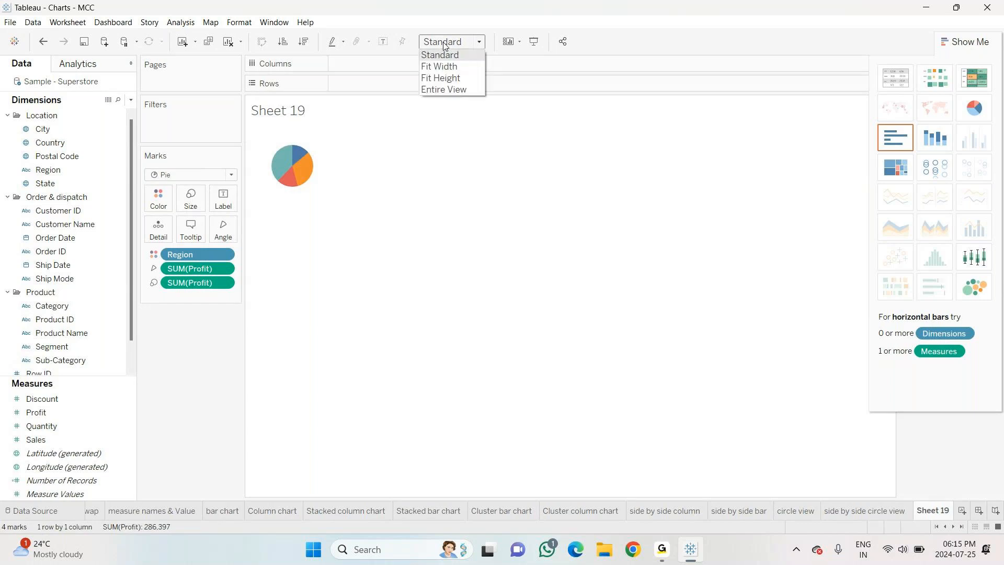
left_click(443, 90)
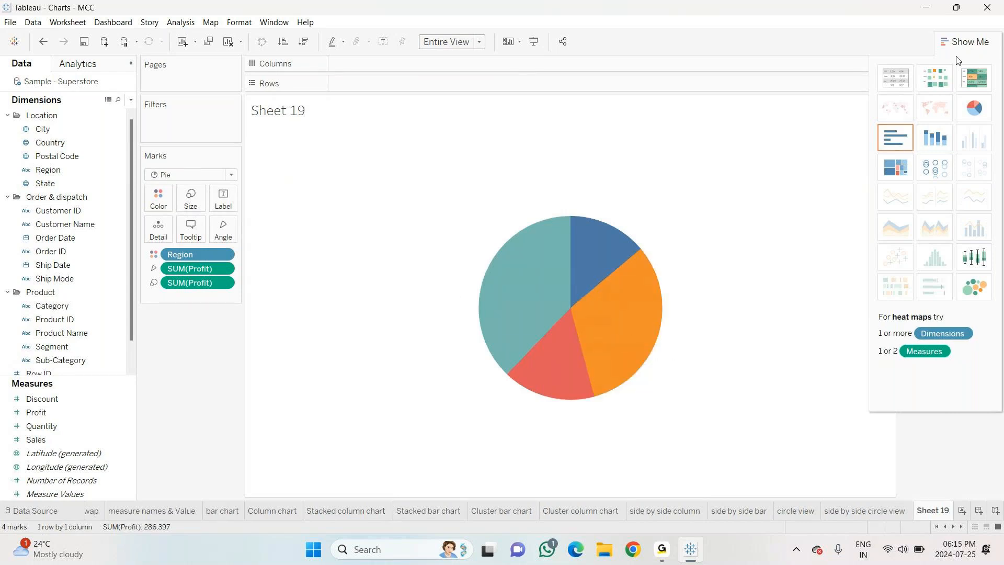
left_click(965, 41)
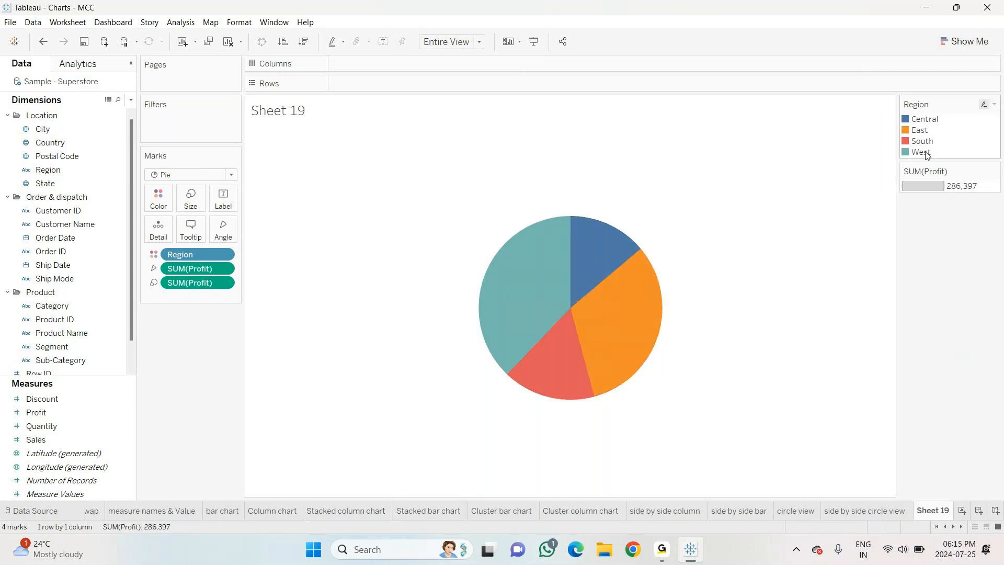
Recolour the Region slices from the Hue Circle palette: Central purple, East red, South olive green and West green.
left_click(996, 105)
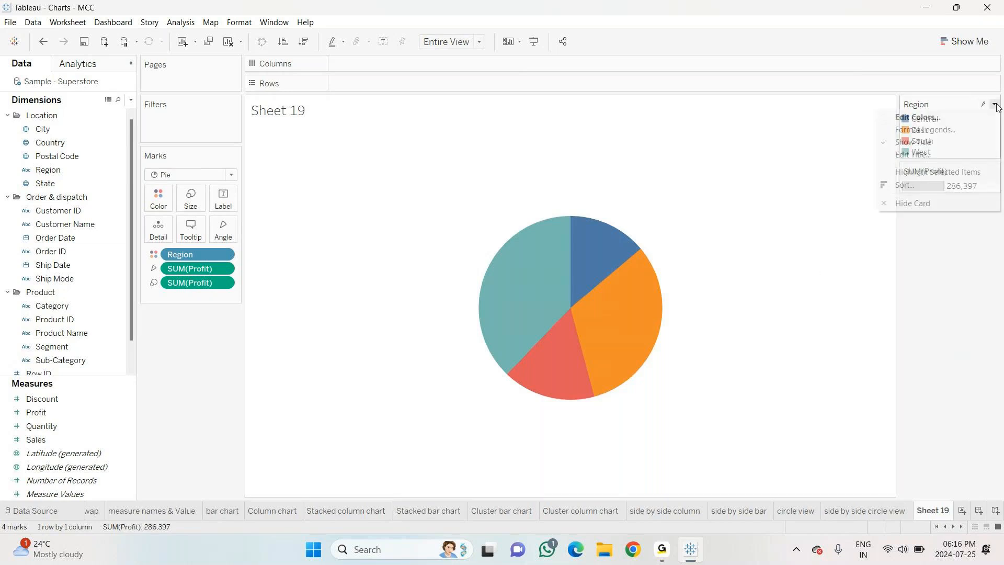
left_click(921, 118)
left_click(557, 191)
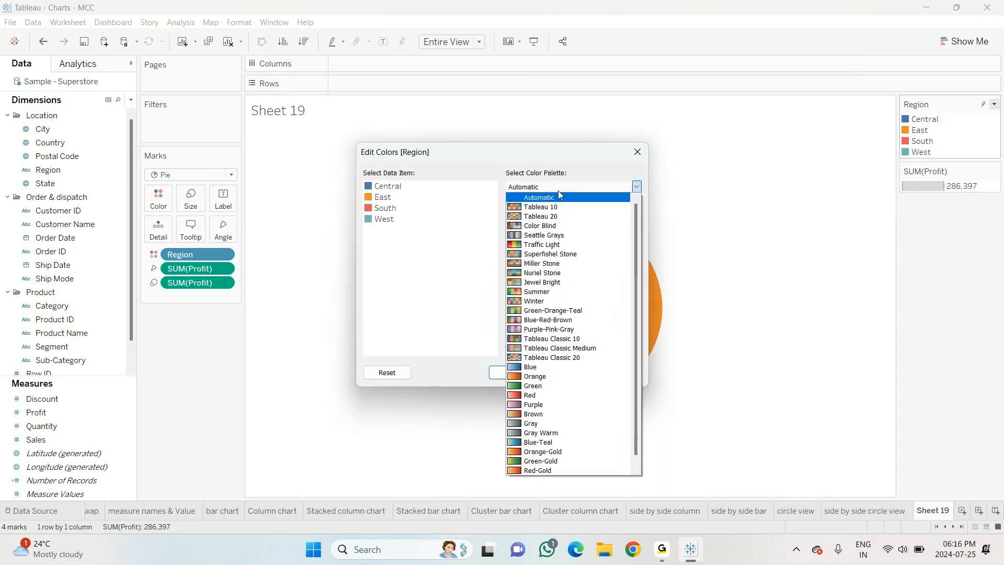
scroll(528, 410, "down", 1)
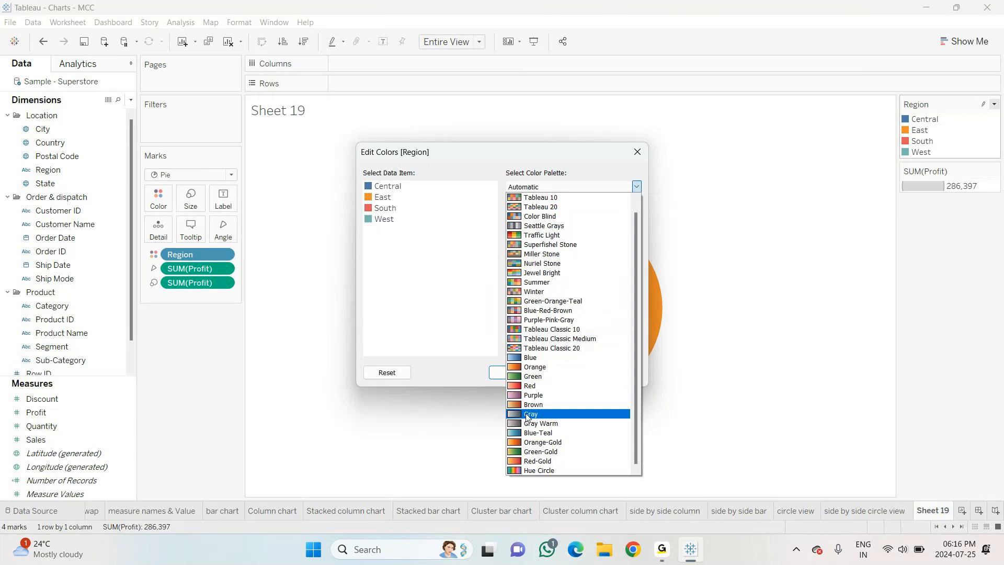
left_click(529, 469)
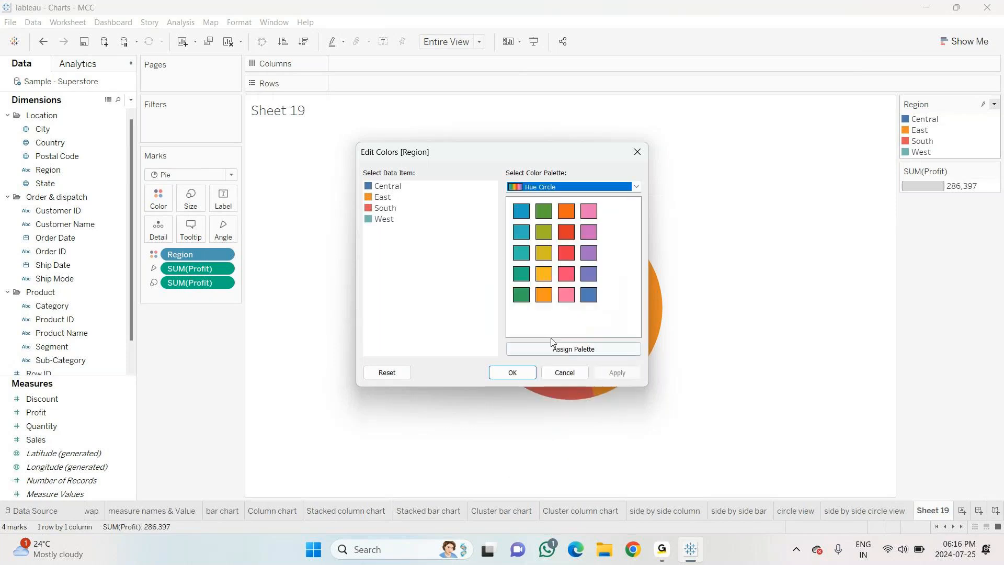
left_click(590, 255)
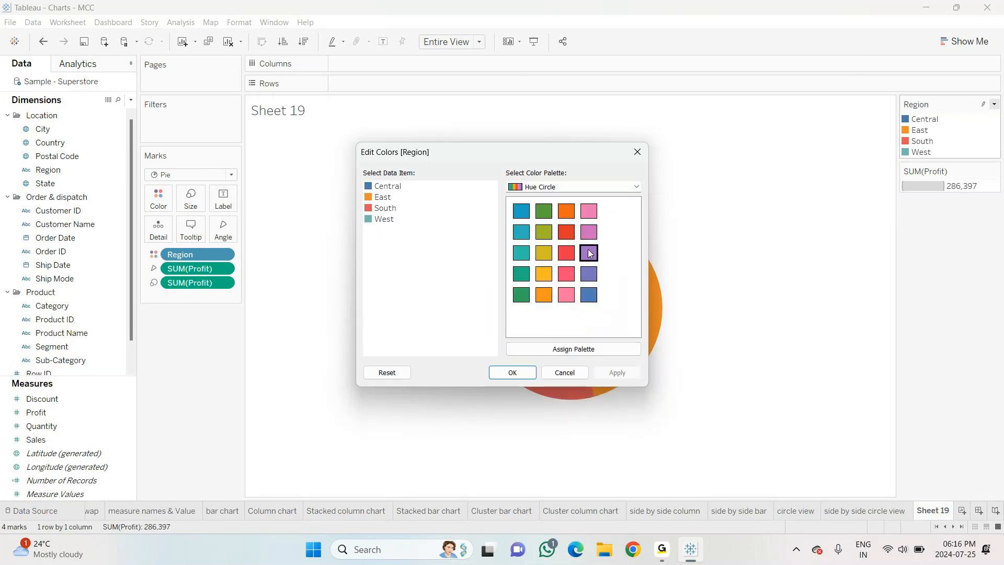
left_click(392, 187)
left_click(588, 275)
left_click(568, 252)
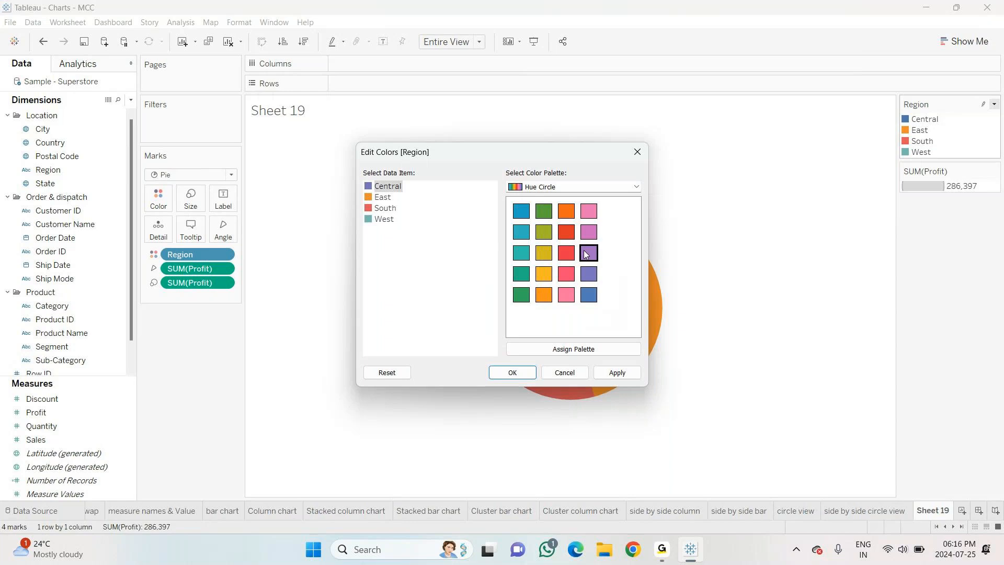
left_click(585, 255)
left_click(383, 197)
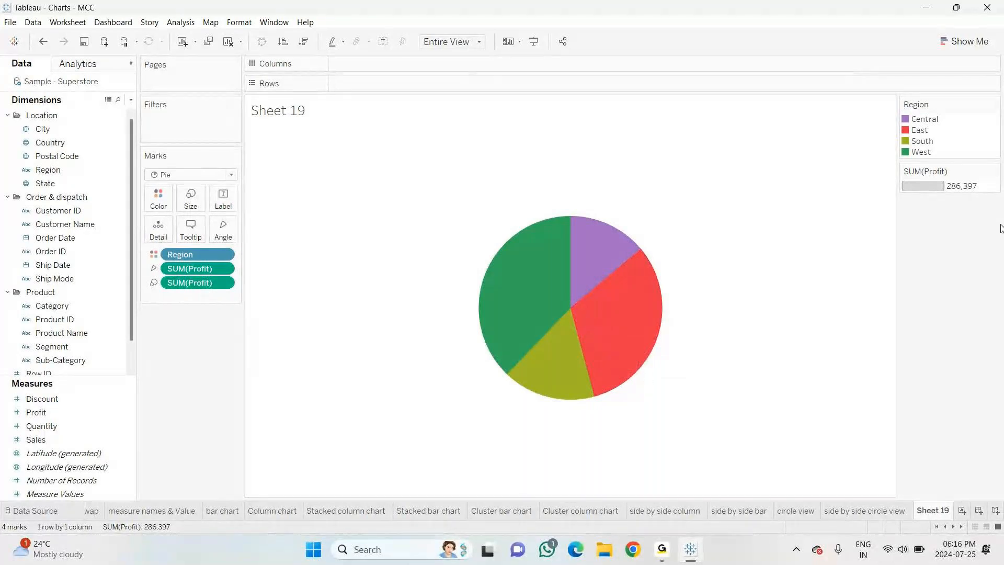
Hide the Region colour legend and the SUM(Profit) size legend.
left_click(995, 107)
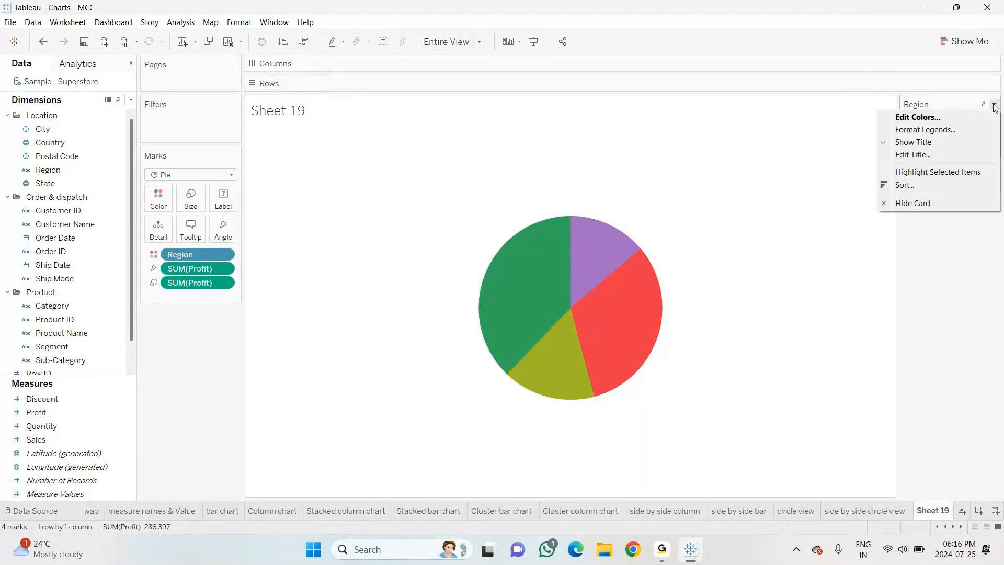
left_click(922, 204)
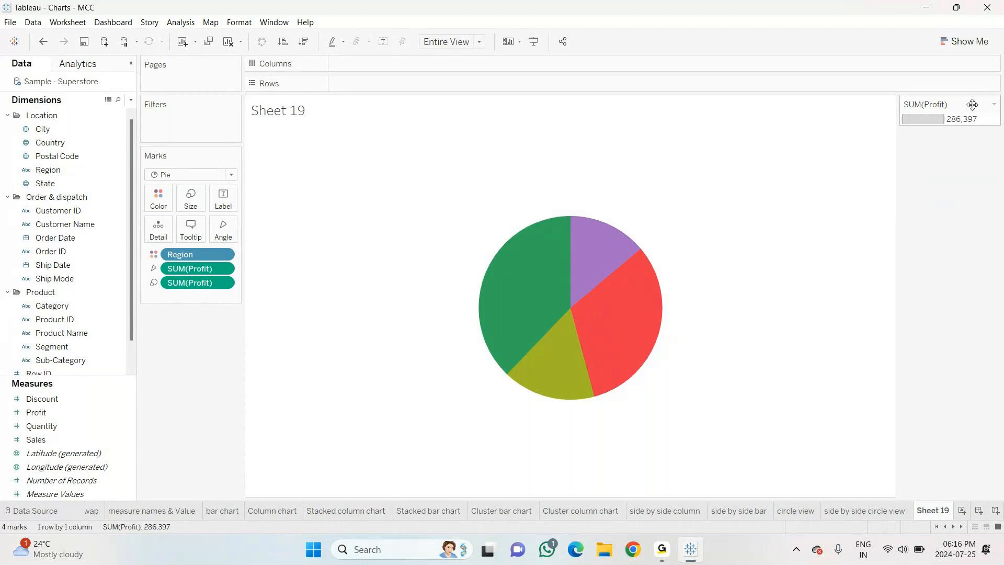
left_click(995, 104)
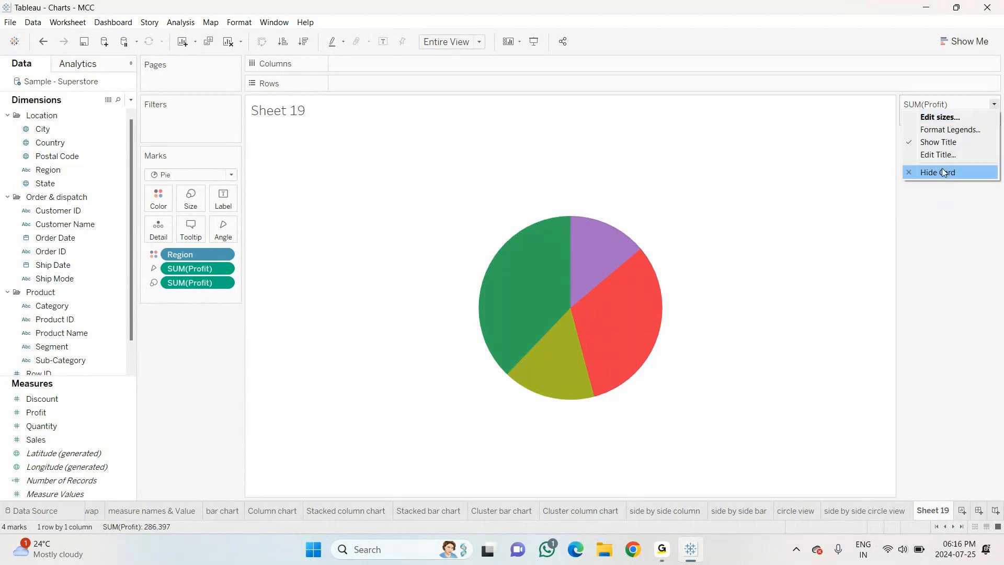
left_click(944, 172)
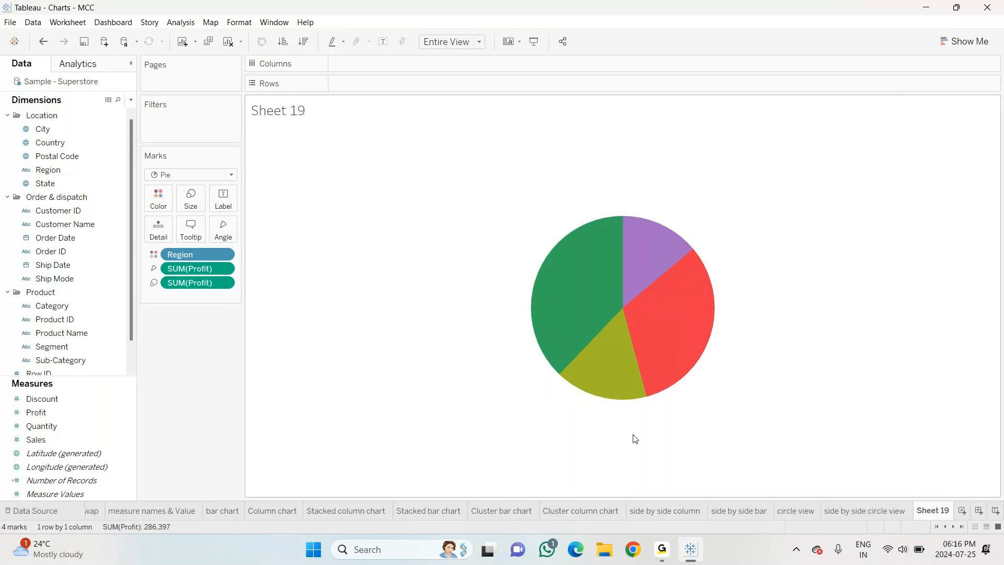
Label the pie slices with the Region dimension and the Profit measure.
left_click(46, 173)
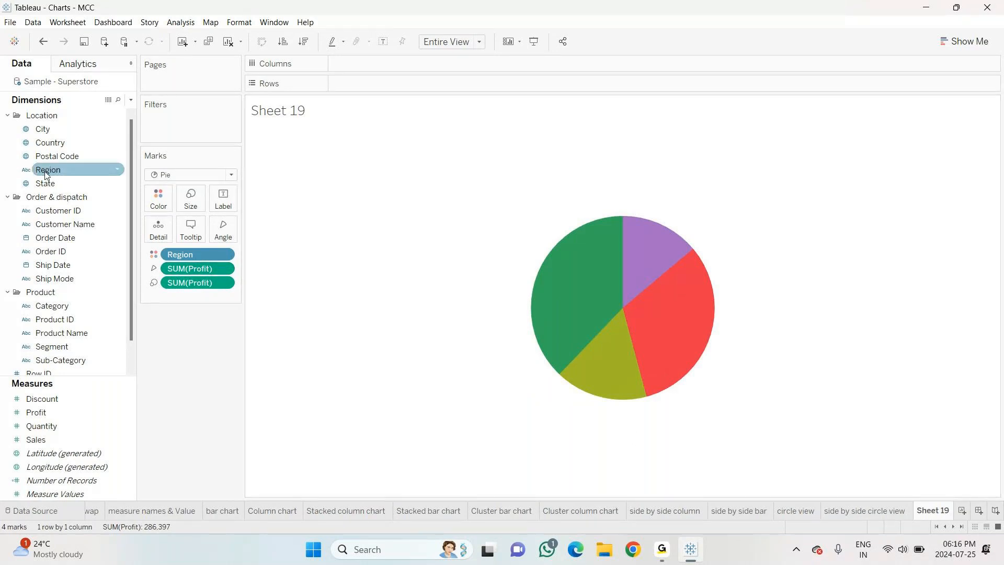
left_click_drag(46, 174, 220, 202)
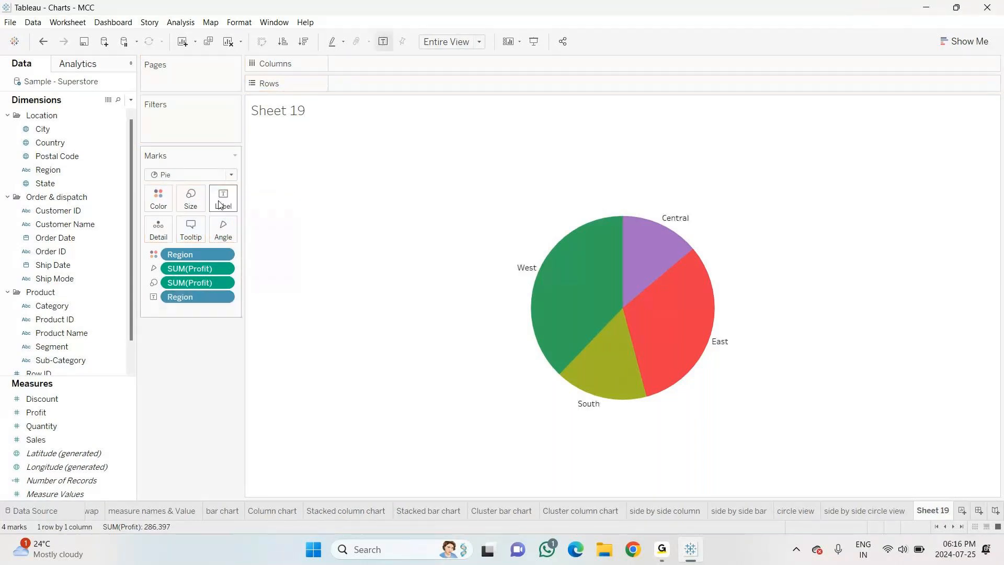
mouse_move(544, 306)
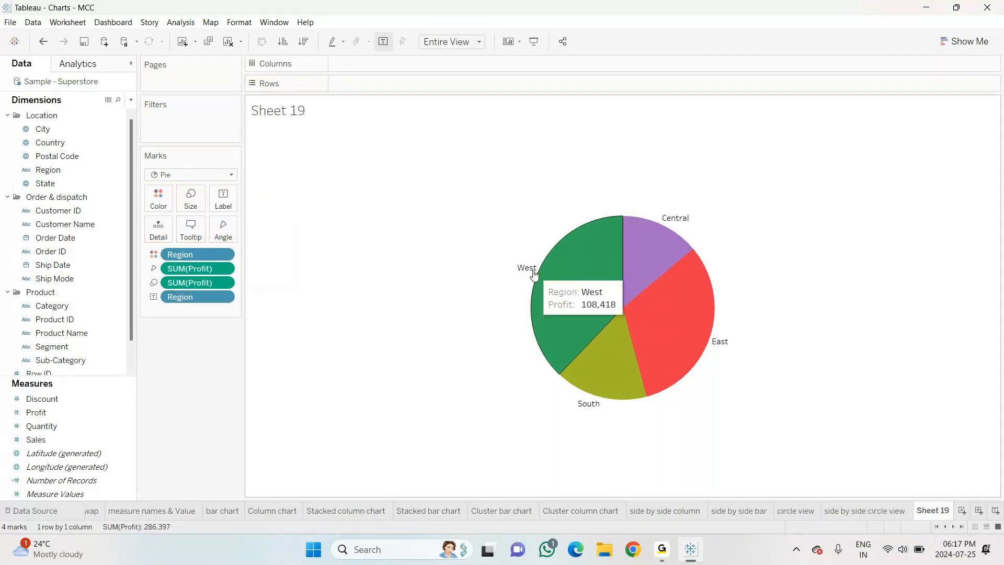
mouse_move(695, 276)
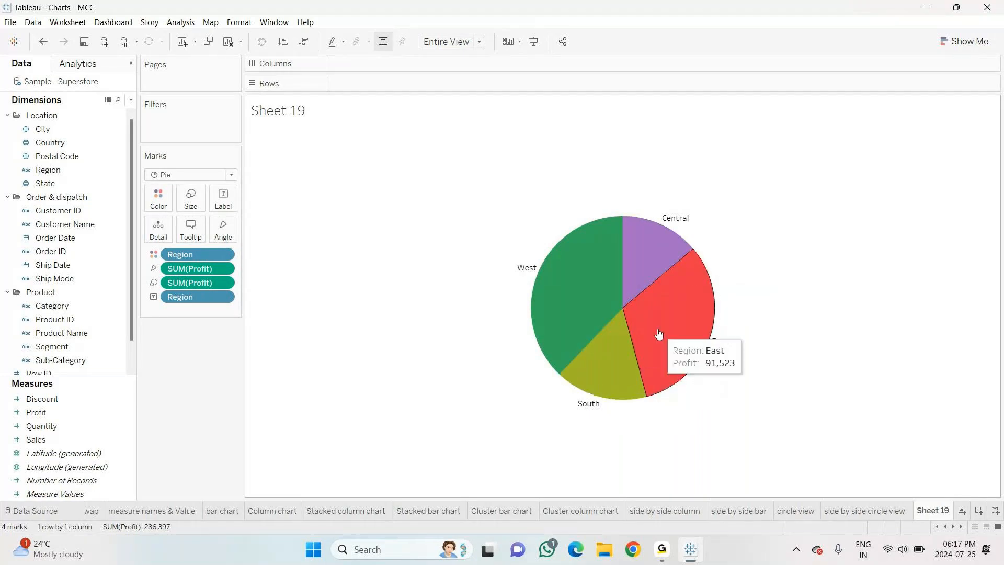
mouse_move(600, 276)
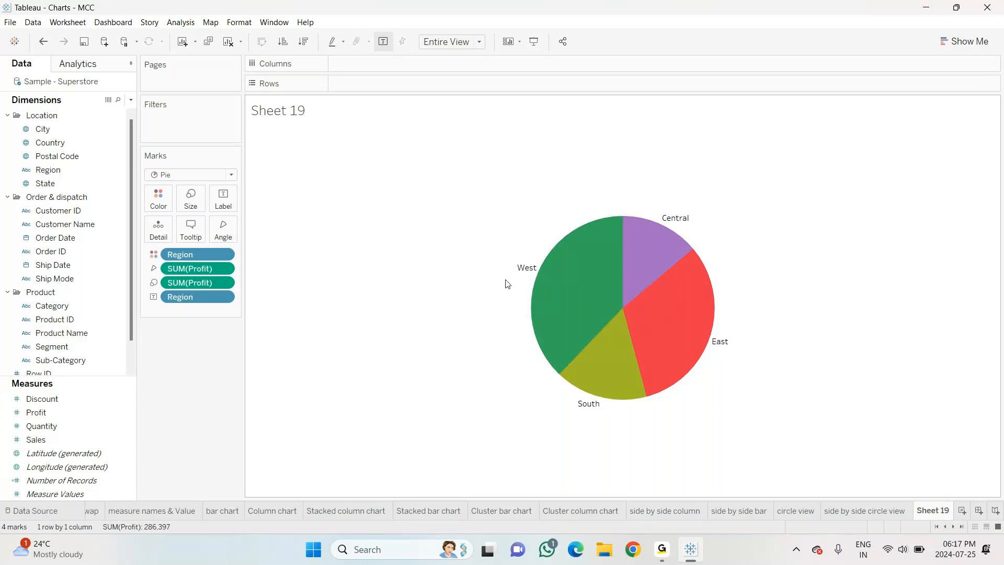
left_click(61, 413)
left_click_drag(61, 415, 226, 207)
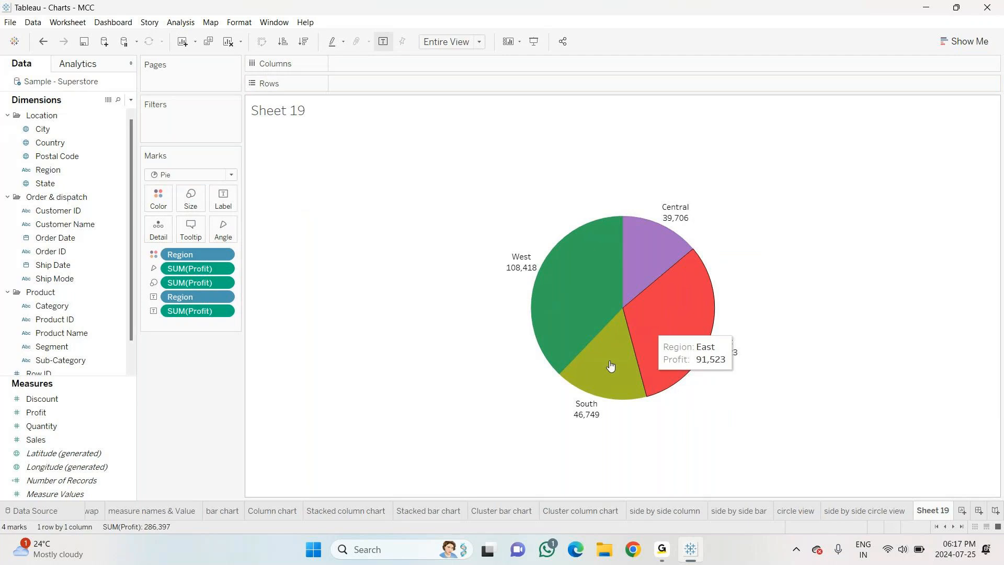
Rename Sheet 19 as "Pie chart".
right_click(926, 512)
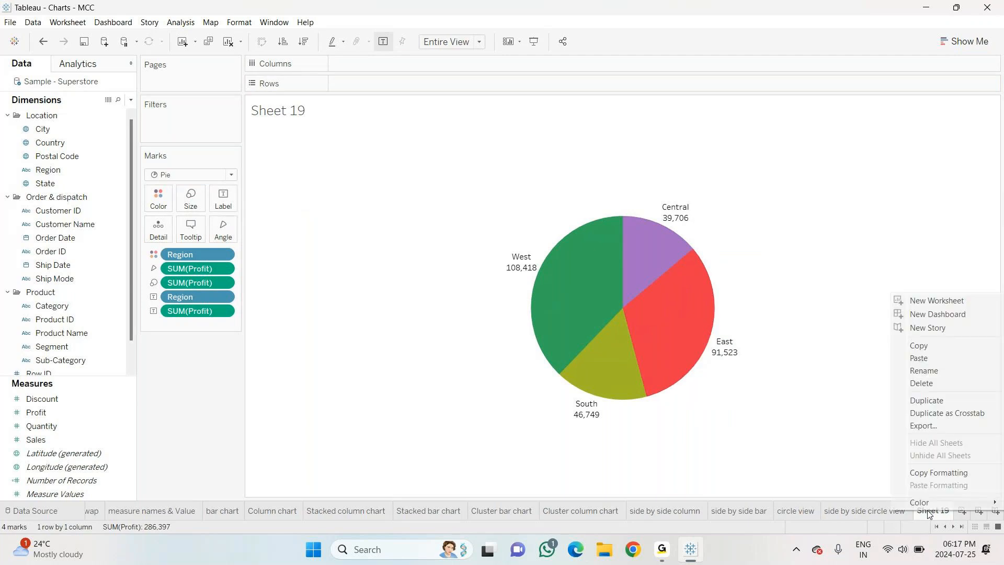
left_click(924, 370)
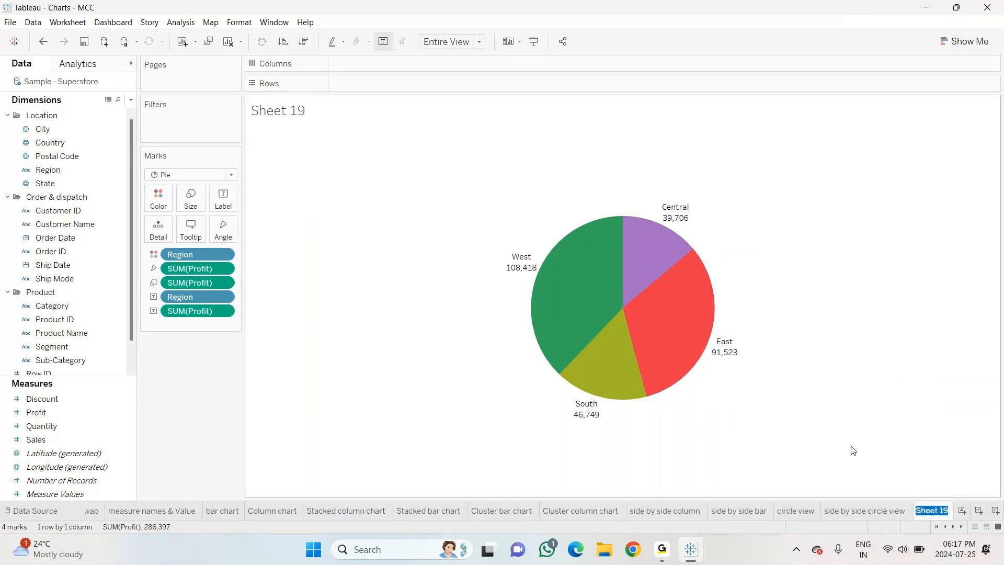
key("BackSpace")
type("Pie chart")
key("Return")
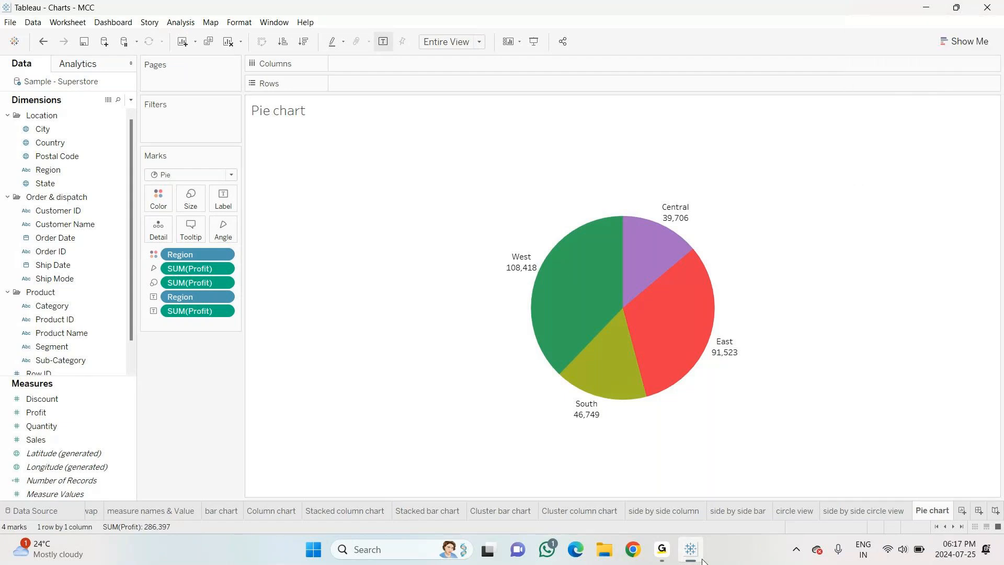
mouse_move(667, 556)
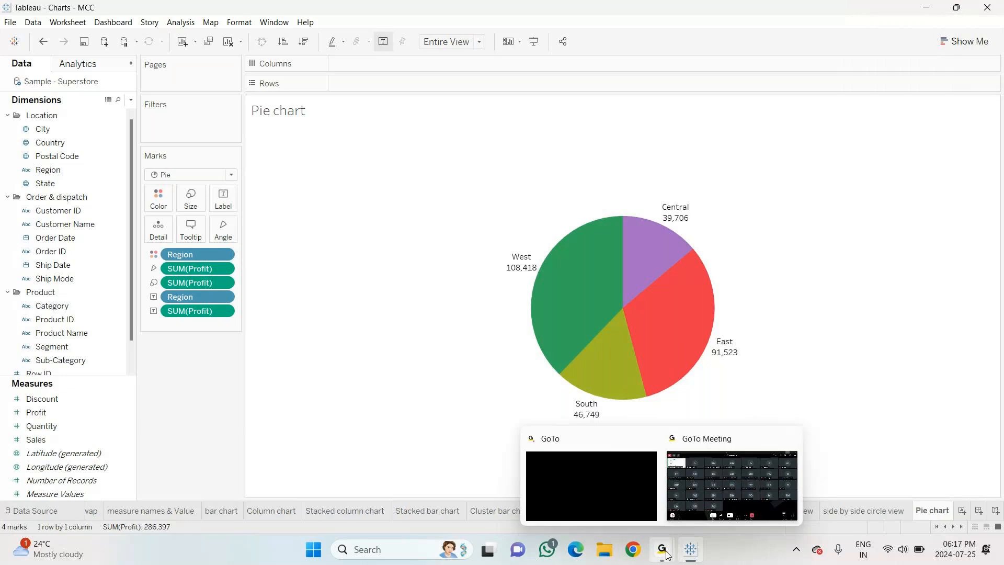
left_click(748, 443)
left_click(686, 547)
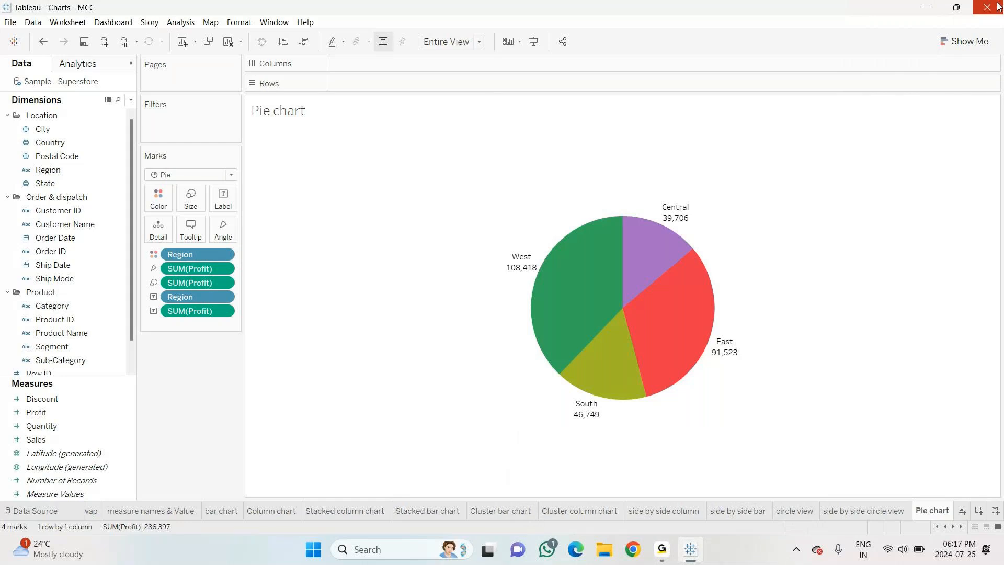
Open Notepad with the Tableau notes and maximise its window.
key("super+r")
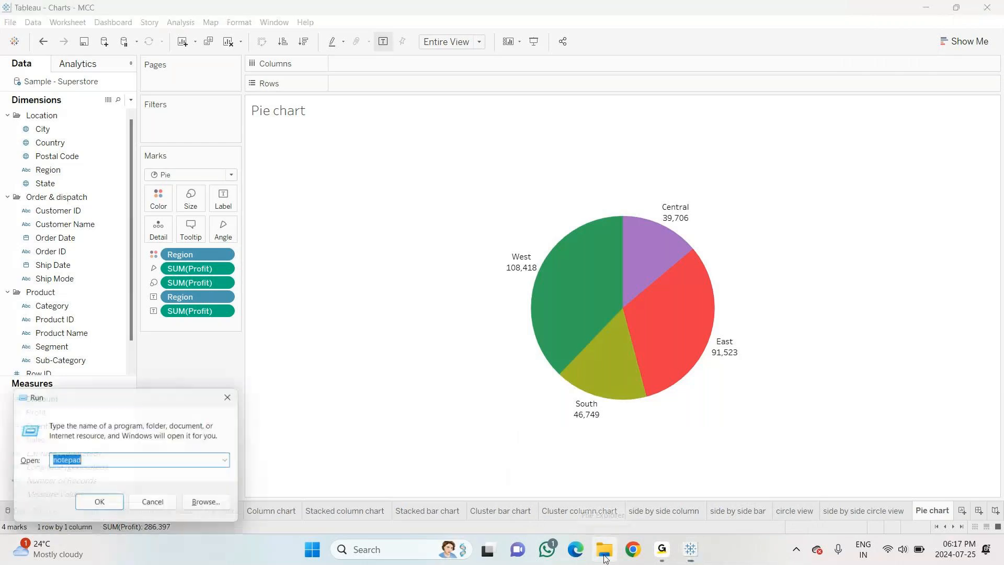
type("notepad")
key("Return")
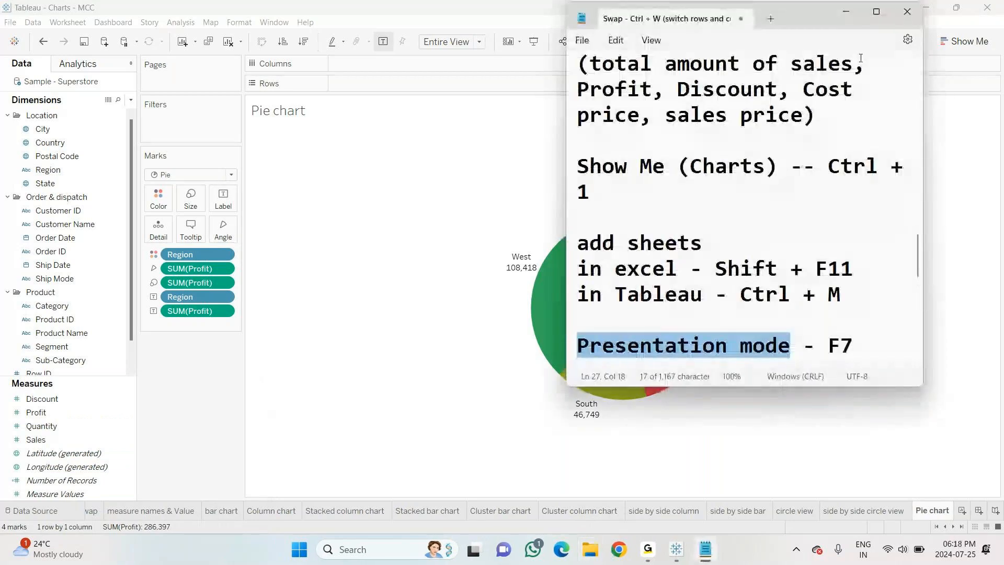
left_click(876, 12)
Add "pie Chart" on a new line below "side by side circle view" in the default charts list, and switch back to Tableau.
scroll(540, 217, "down", 4)
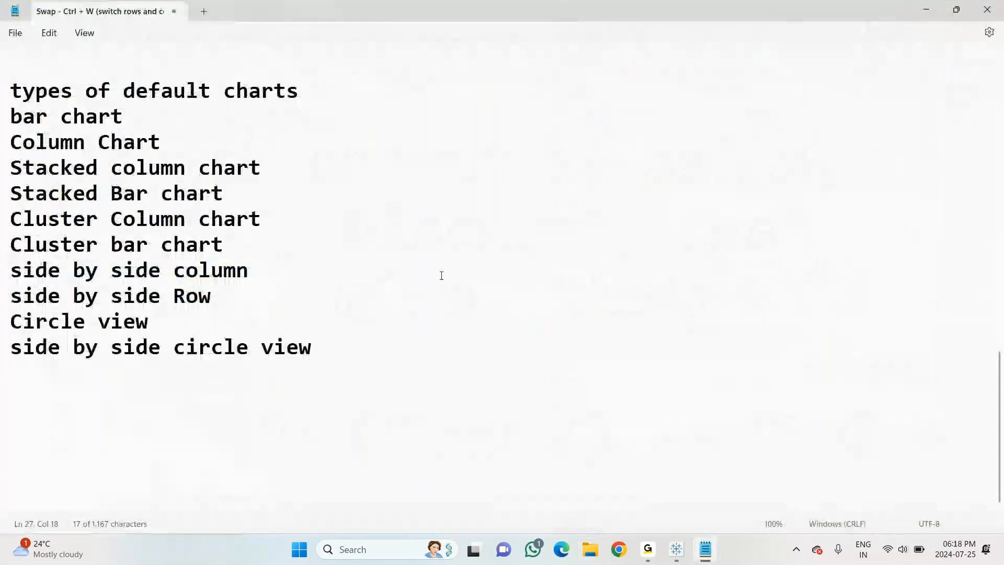
left_click_drag(381, 339, 379, 352)
key("Return")
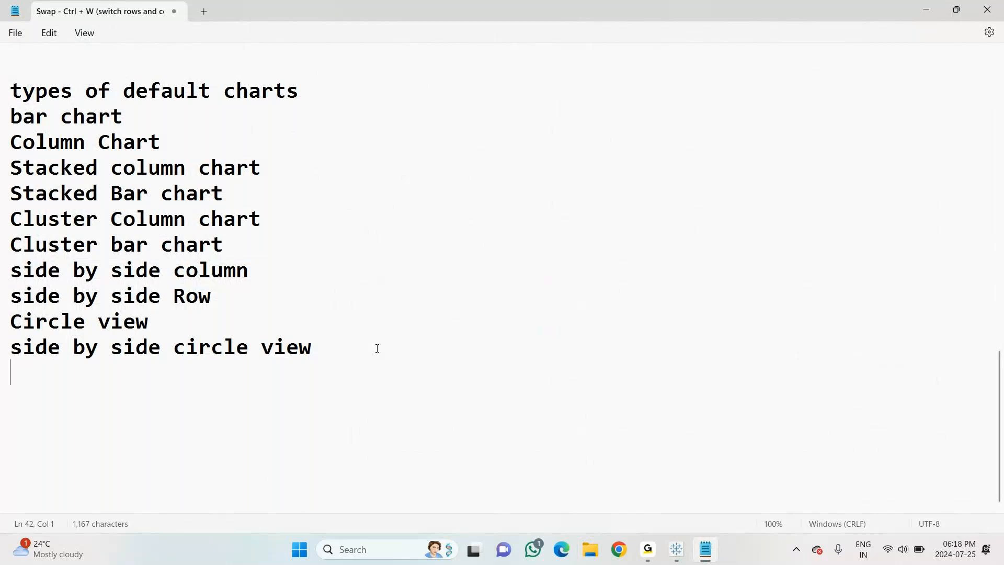
type("pie Chae")
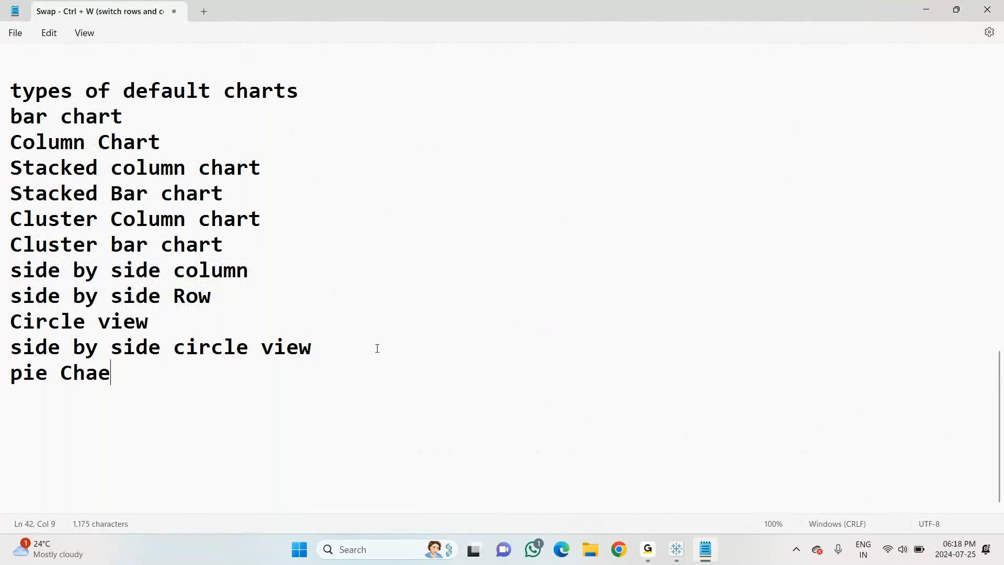
key("BackSpace")
type("rt")
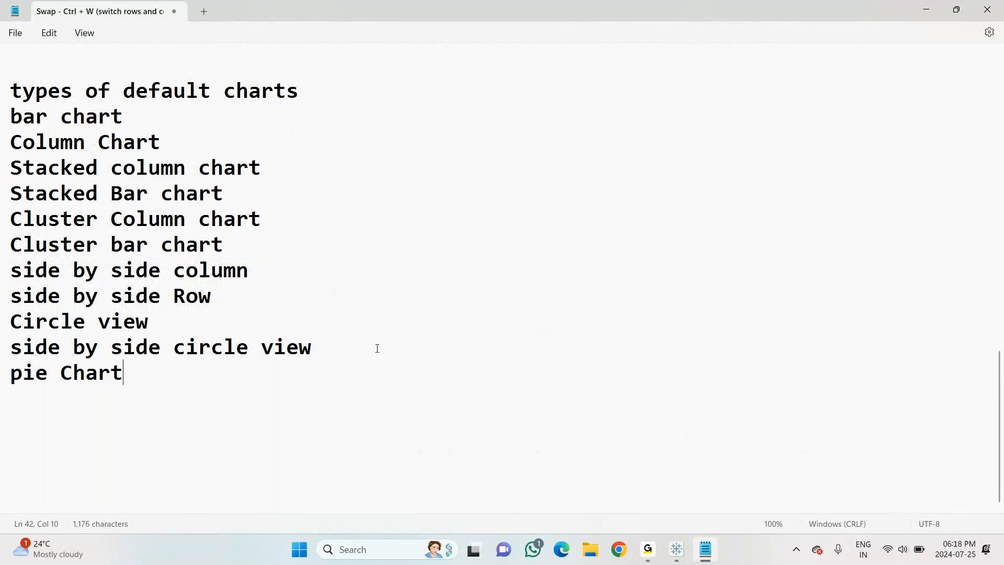
key("Return")
key("alt+Tab")
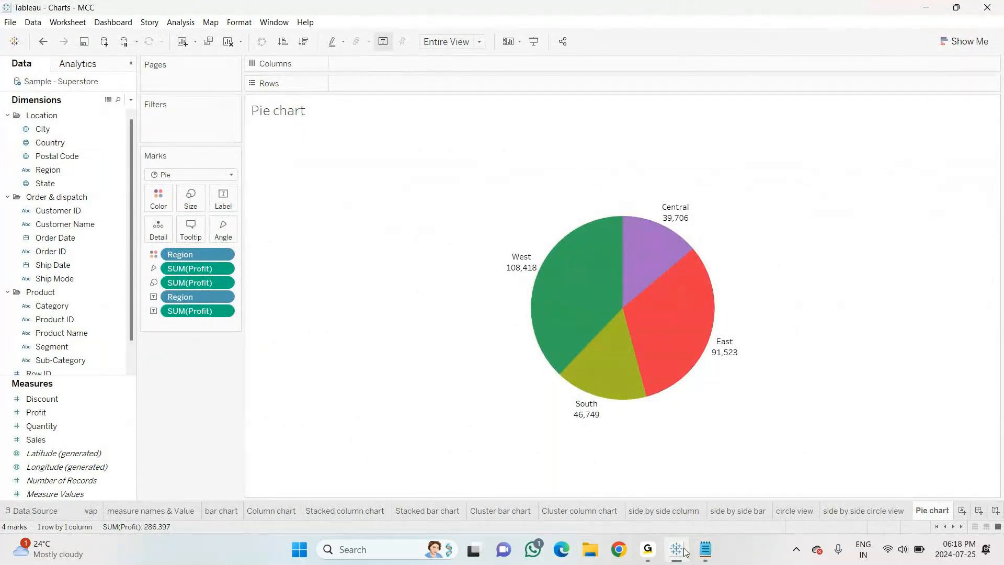
Create a new worksheet and build a scatter plot with Sales on columns and Profit on rows.
mouse_move(699, 551)
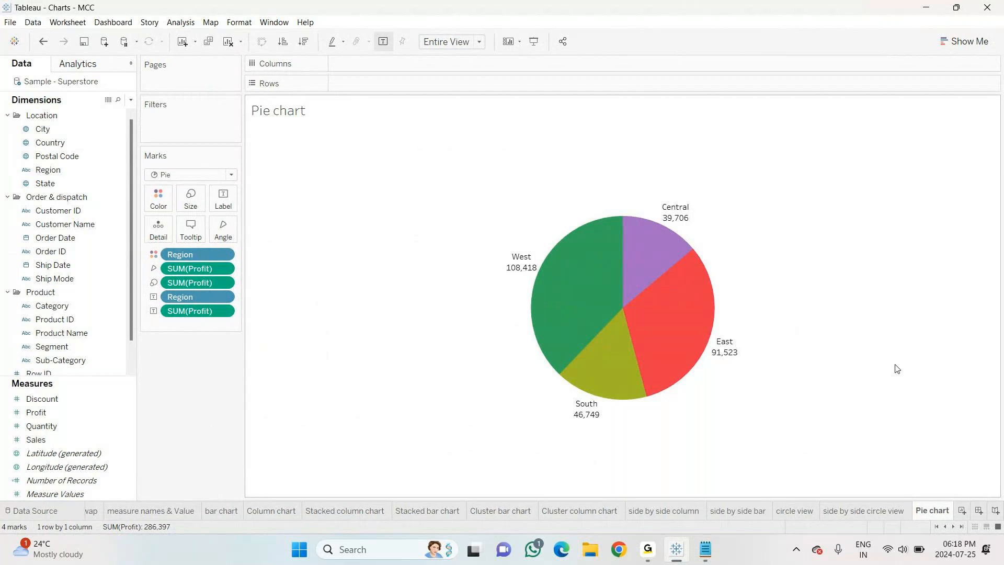
left_click(963, 512)
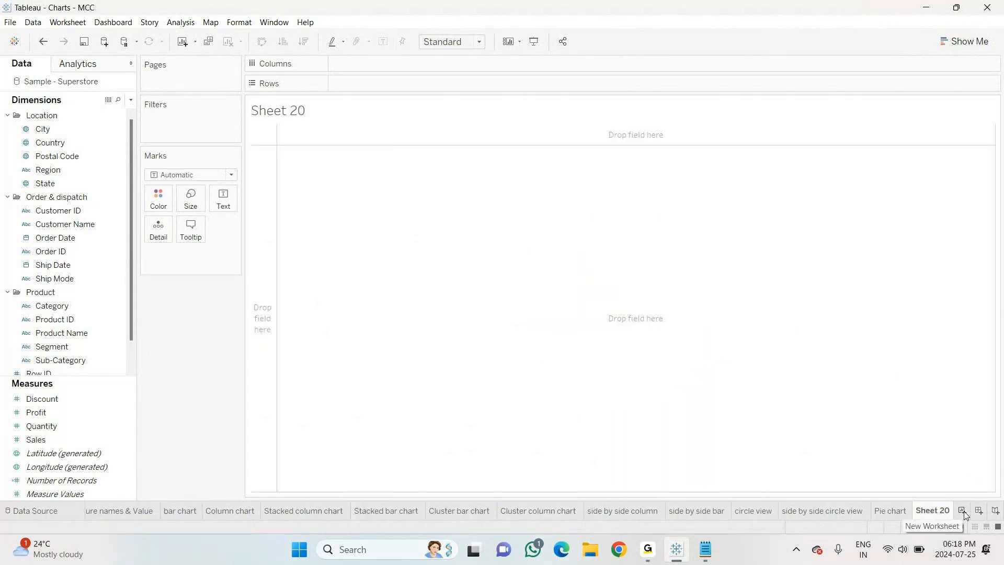
left_click(966, 41)
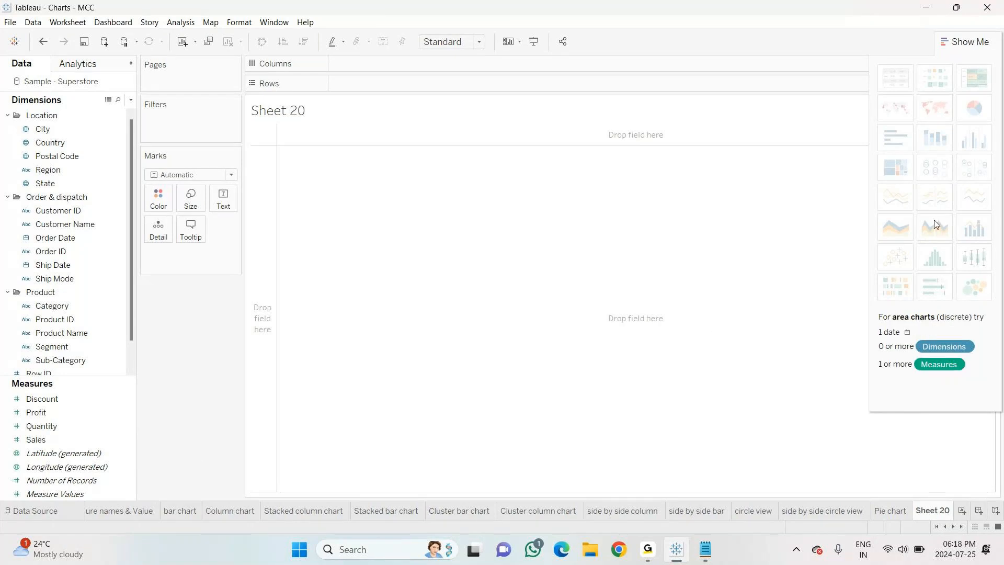
mouse_move(64, 437)
left_mouse_down()
mouse_move(168, 374)
mouse_move(344, 63)
left_mouse_up()
mouse_move(36, 412)
left_mouse_down()
mouse_move(55, 413)
mouse_move(418, 130)
mouse_move(471, 67)
left_mouse_up()
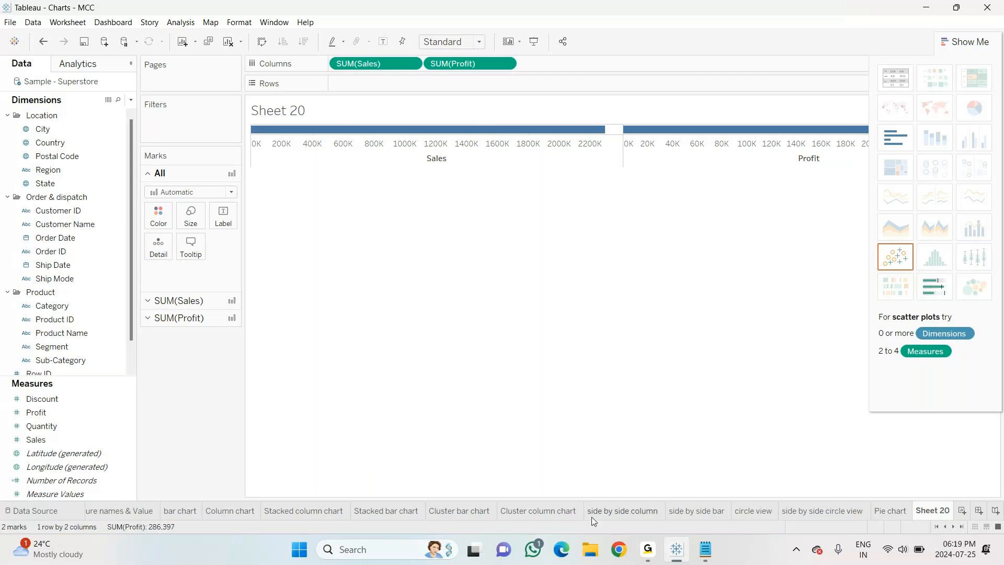
mouse_move(588, 523)
left_click_drag(453, 63, 397, 84)
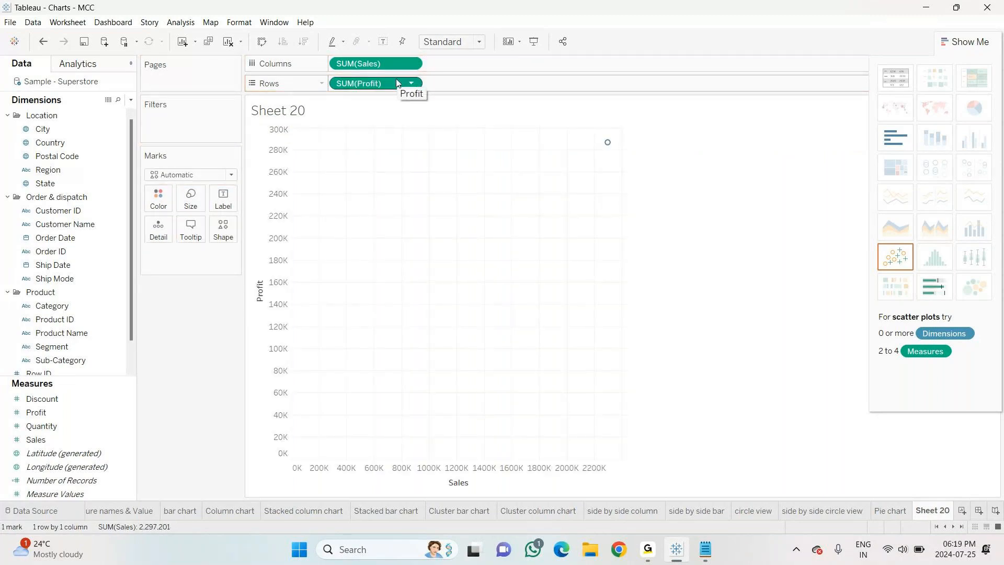
Turn on drop lines for the single scatter mark and select it to check them against both axes.
mouse_move(608, 144)
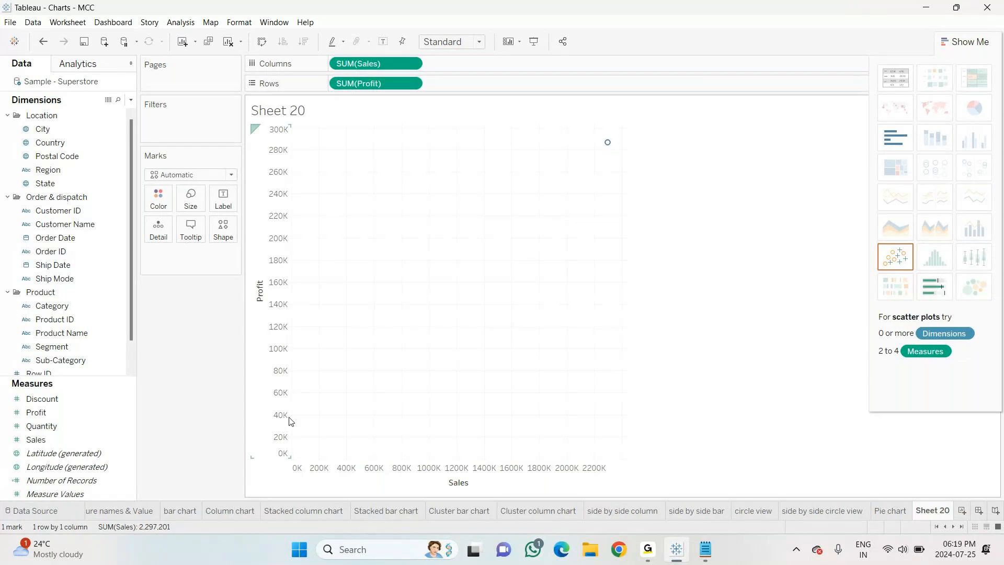
mouse_move(609, 144)
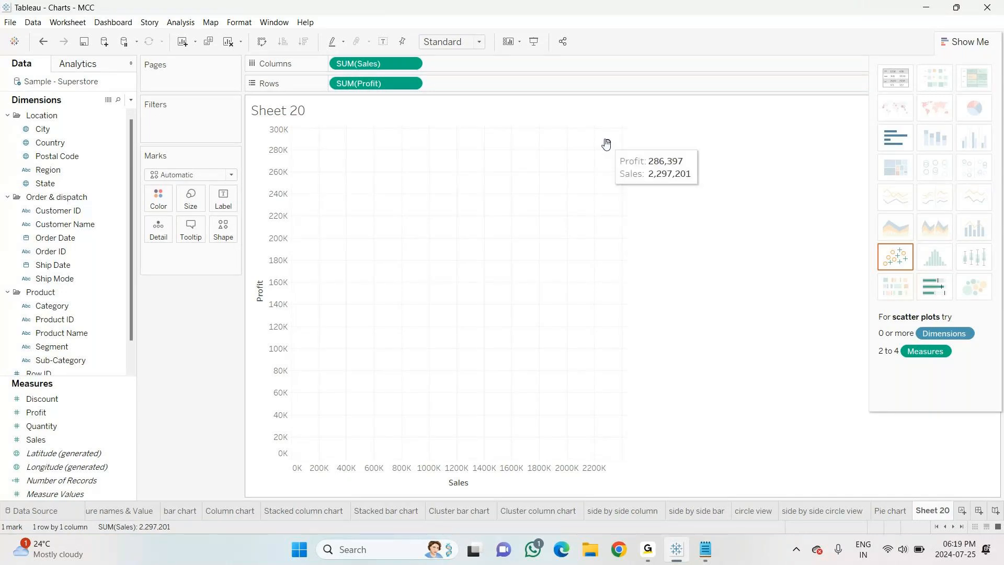
right_click(607, 146)
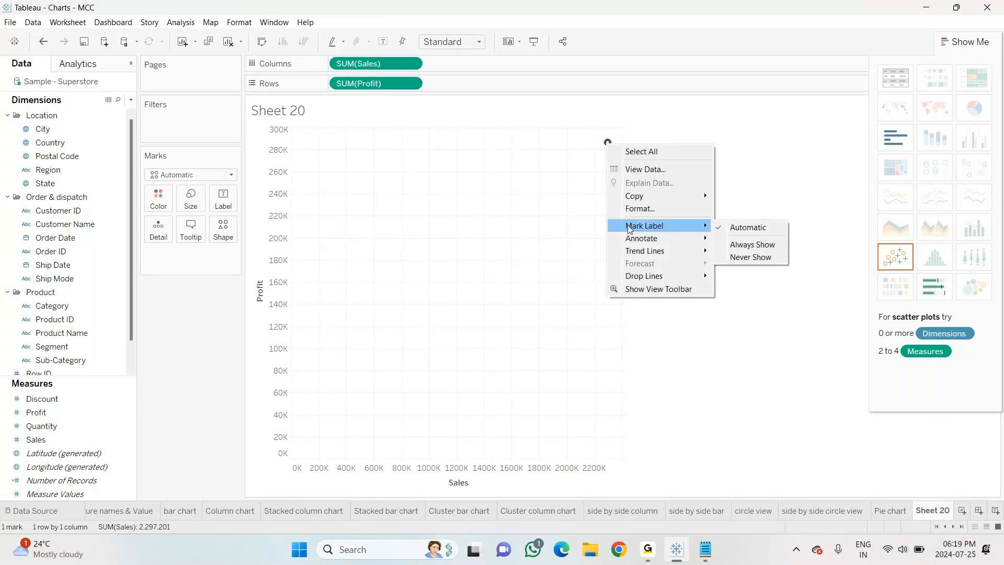
mouse_move(651, 276)
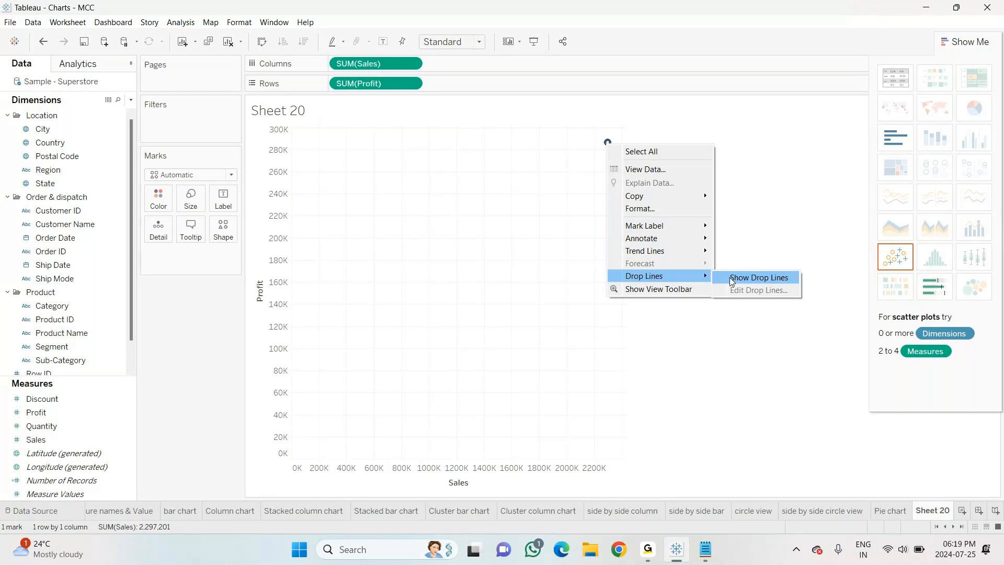
left_click(746, 278)
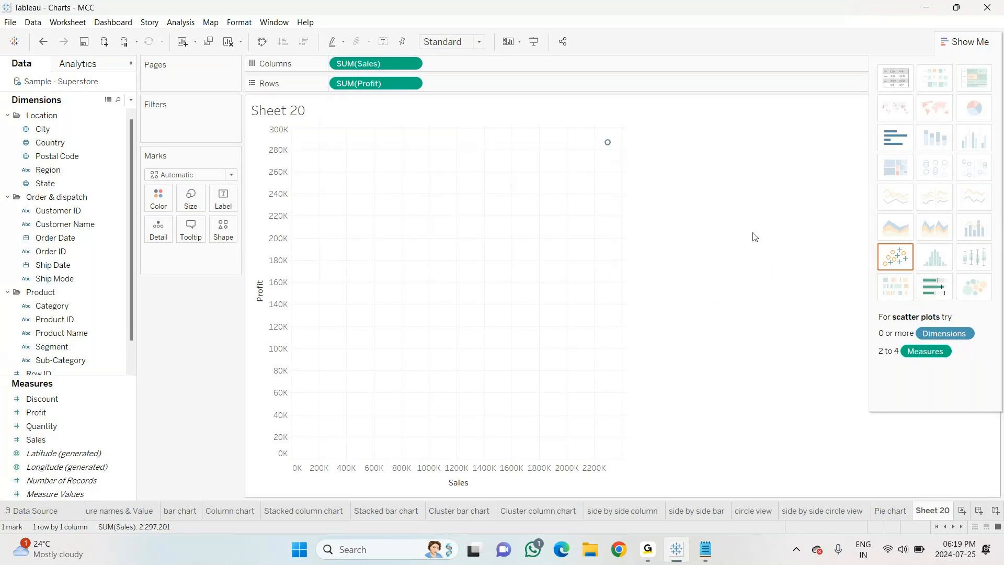
left_click(614, 149)
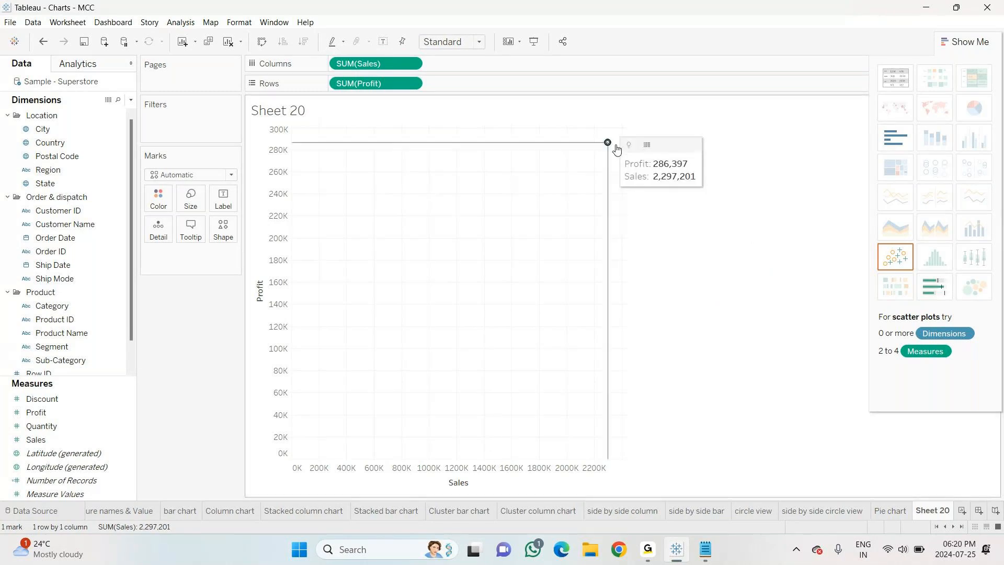
left_click(731, 268)
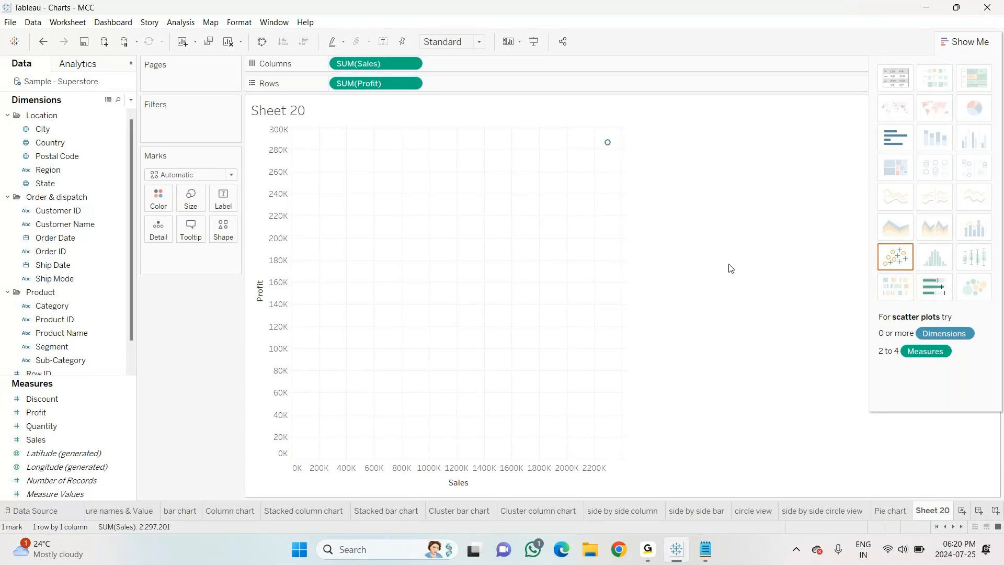
Try colouring the scatter plot by Segment, inspect the resulting marks, and remove the field again.
left_click(46, 347)
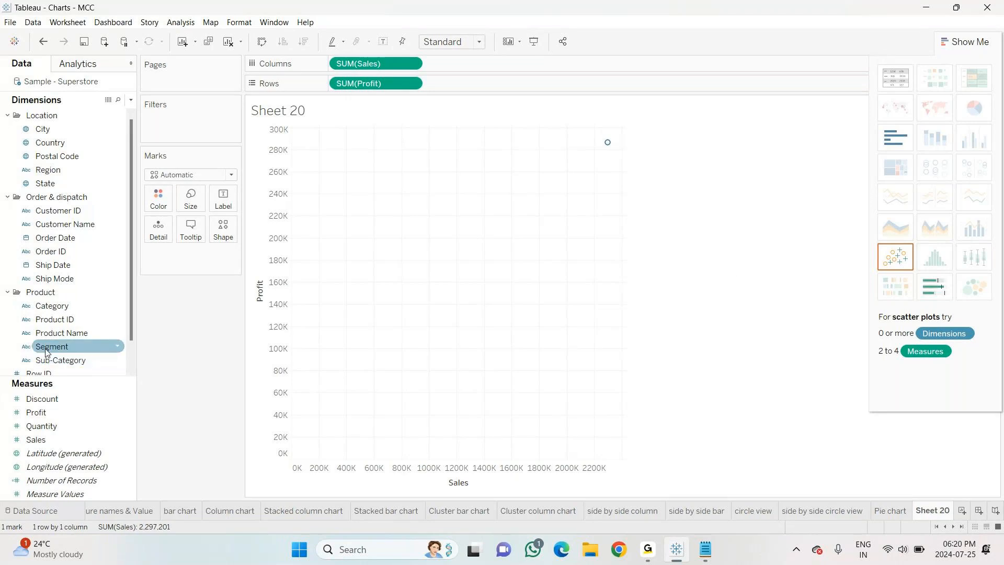
left_click_drag(46, 349, 152, 203)
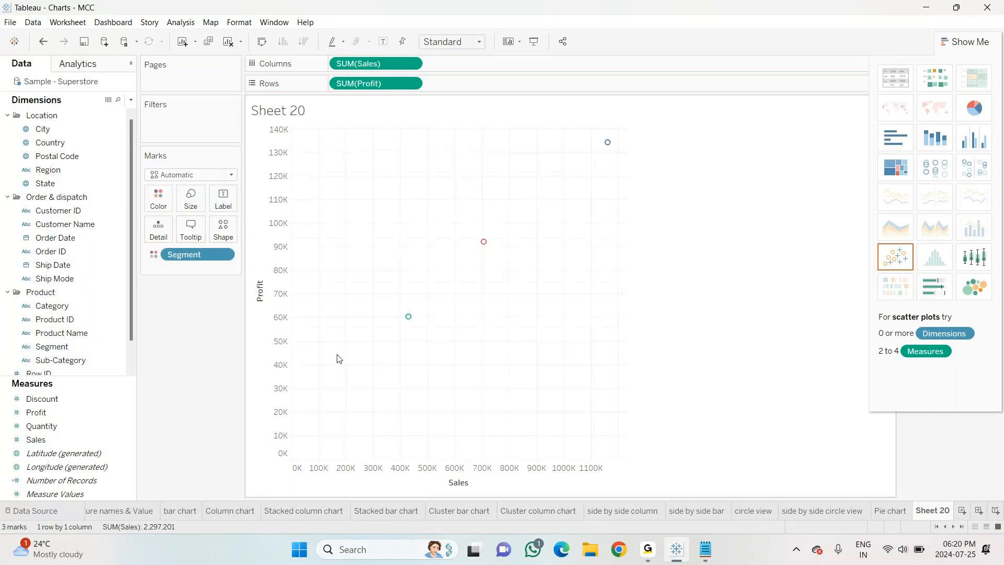
mouse_move(409, 319)
mouse_move(485, 245)
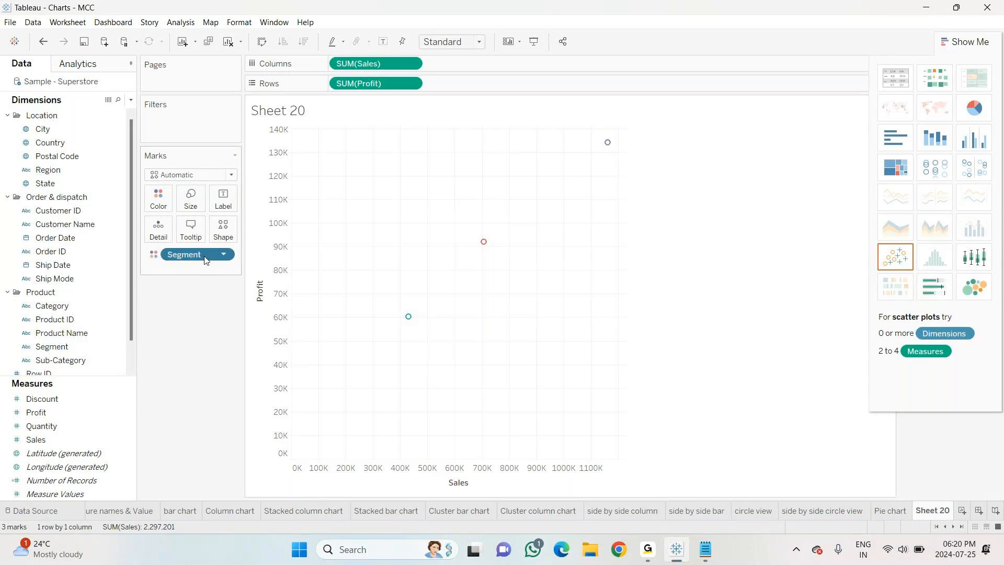
left_click_drag(205, 260, 104, 361)
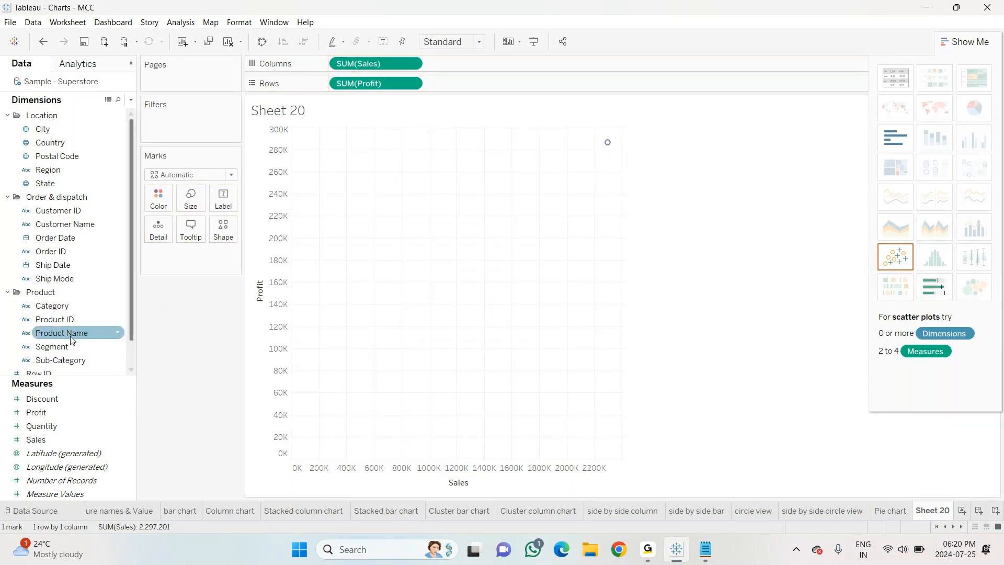
Try Category and Ship Mode one after the other as the mark colour, removing each again.
left_click(57, 309)
left_click_drag(57, 309, 152, 201)
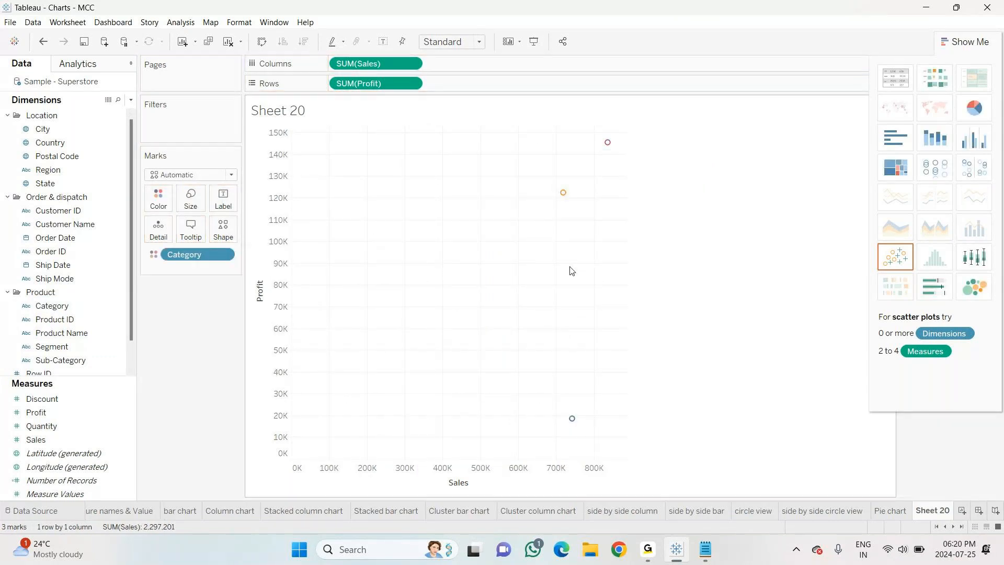
left_click_drag(198, 255, 196, 337)
left_click(80, 277)
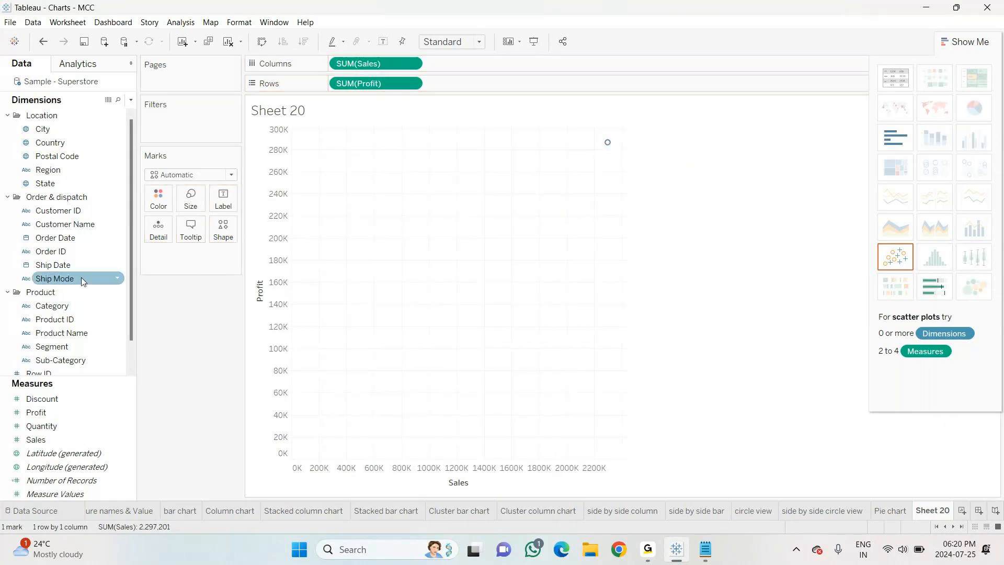
left_click_drag(58, 281, 151, 207)
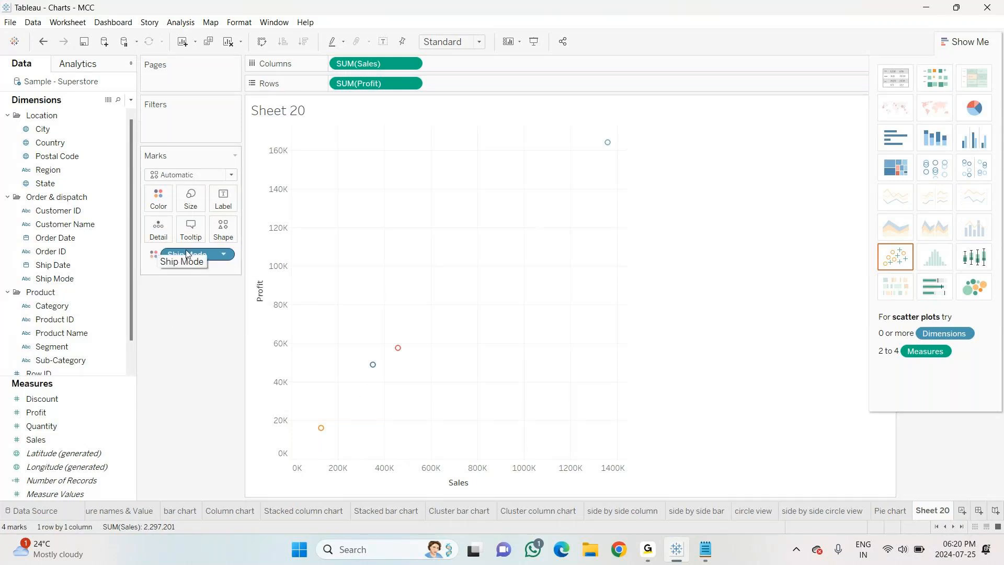
left_click_drag(186, 255, 186, 346)
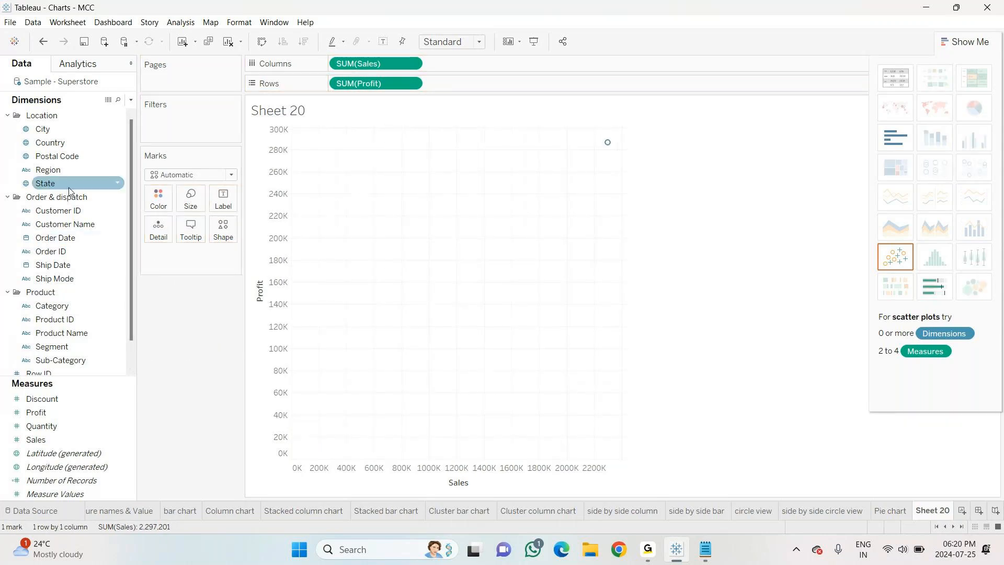
Try State and Country in turn as the mark colour, removing each field from the marks again.
left_click_drag(69, 191, 163, 203)
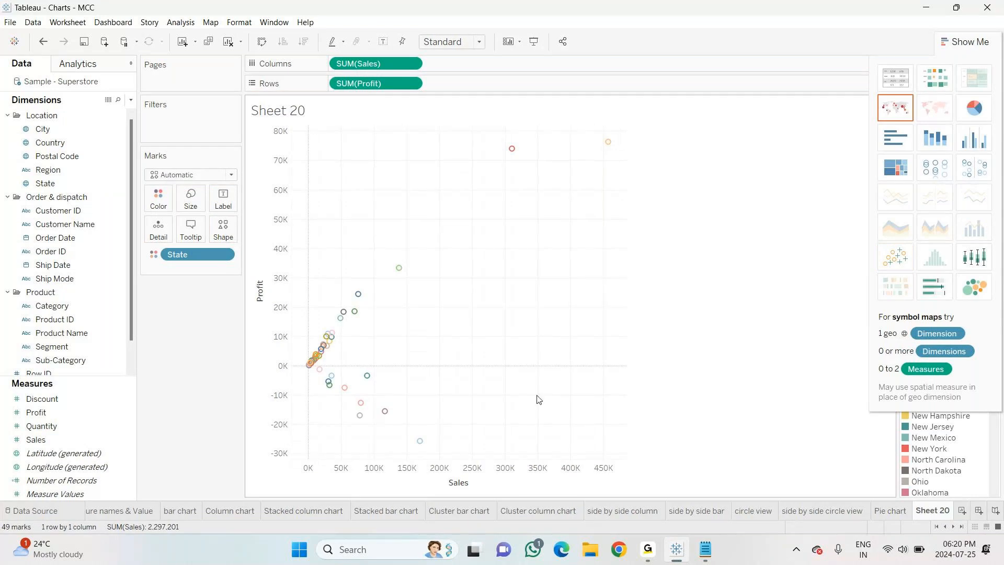
left_click(951, 43)
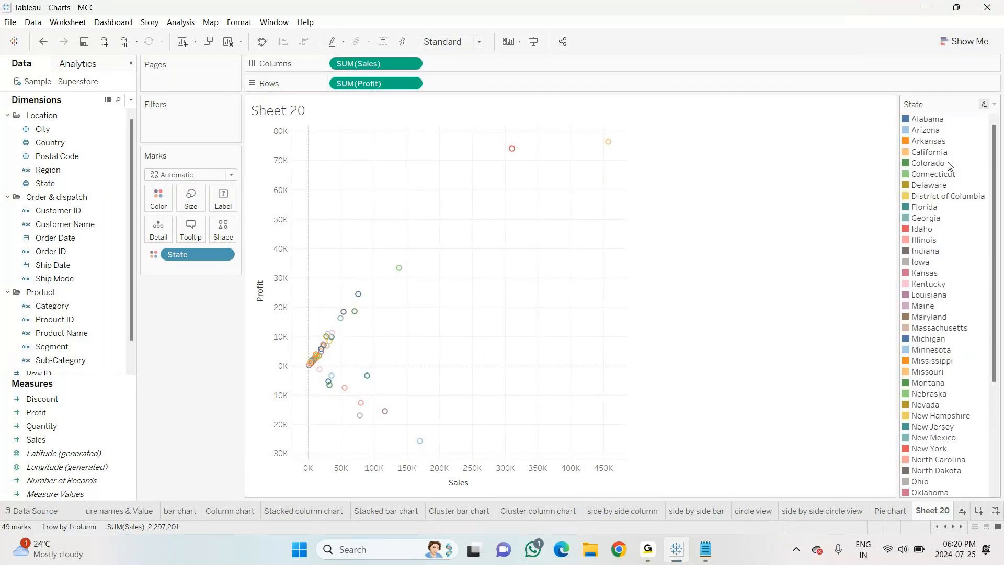
scroll(950, 165, "down", 4)
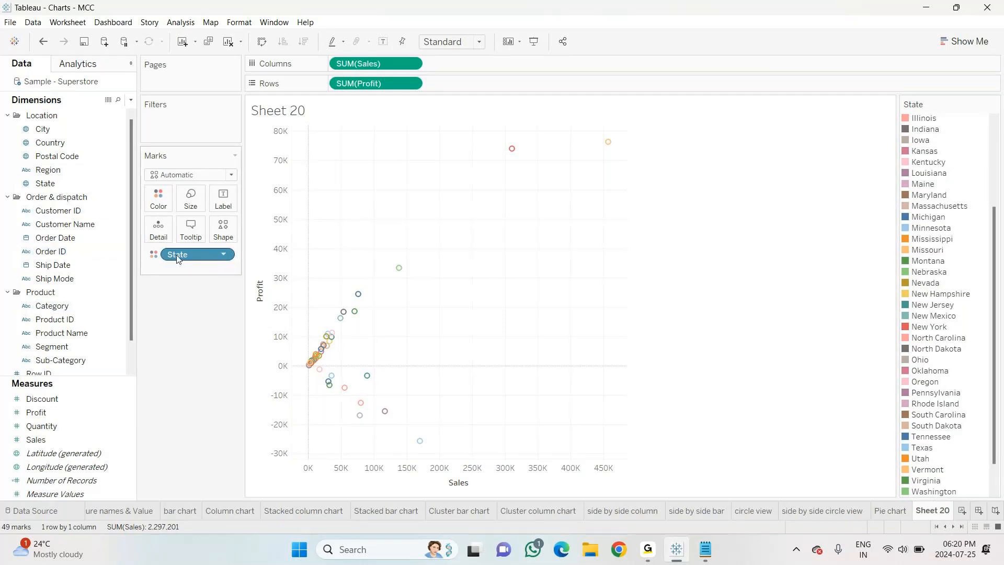
left_click_drag(177, 259, 94, 220)
left_click_drag(50, 142, 152, 198)
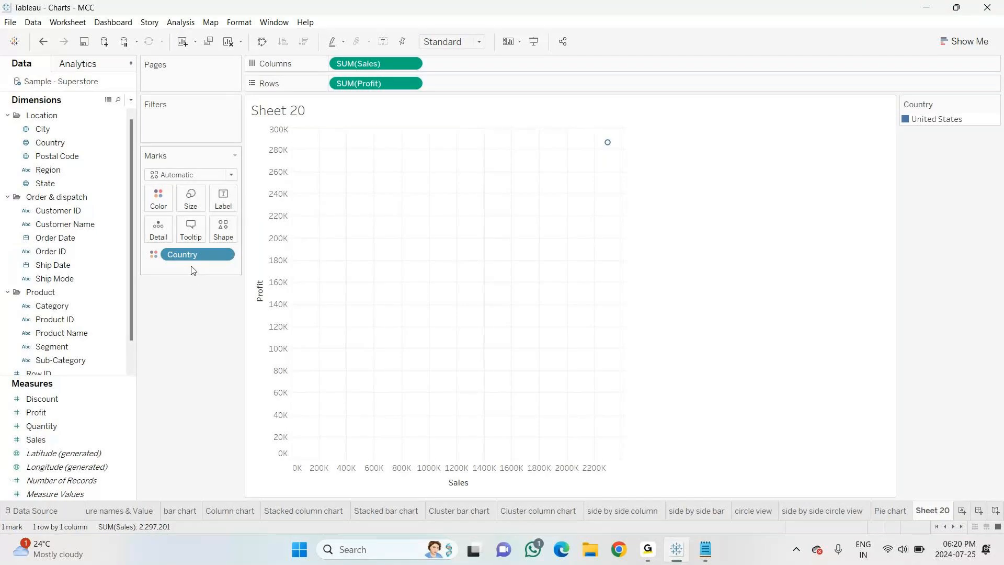
left_click_drag(193, 262, 199, 382)
Try Sub-Category as the colour of the scatter marks and remove it again.
scroll(52, 316, "down", 1)
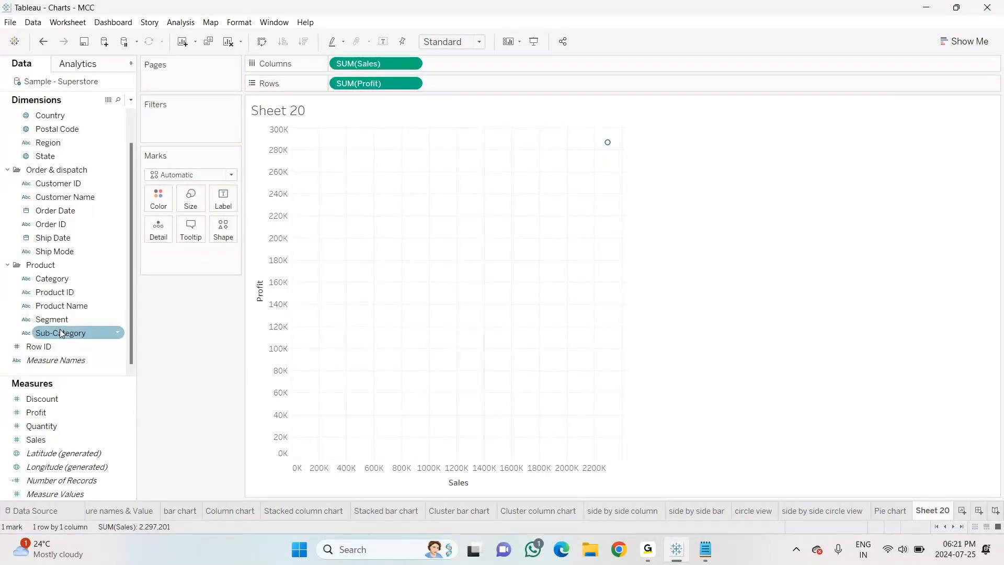
left_click_drag(60, 330, 160, 198)
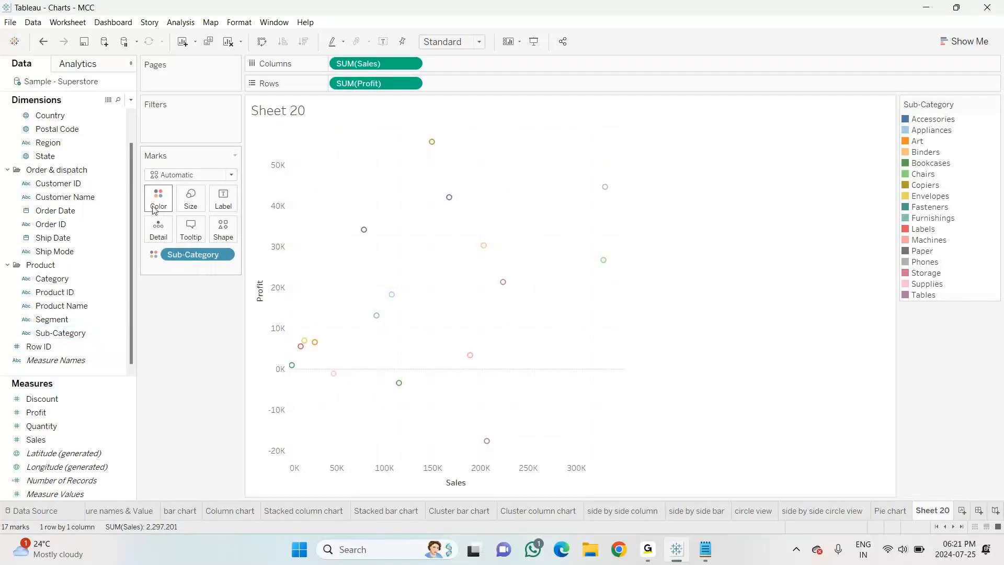
left_click(160, 198)
left_click(172, 327)
left_click_drag(202, 253, 193, 356)
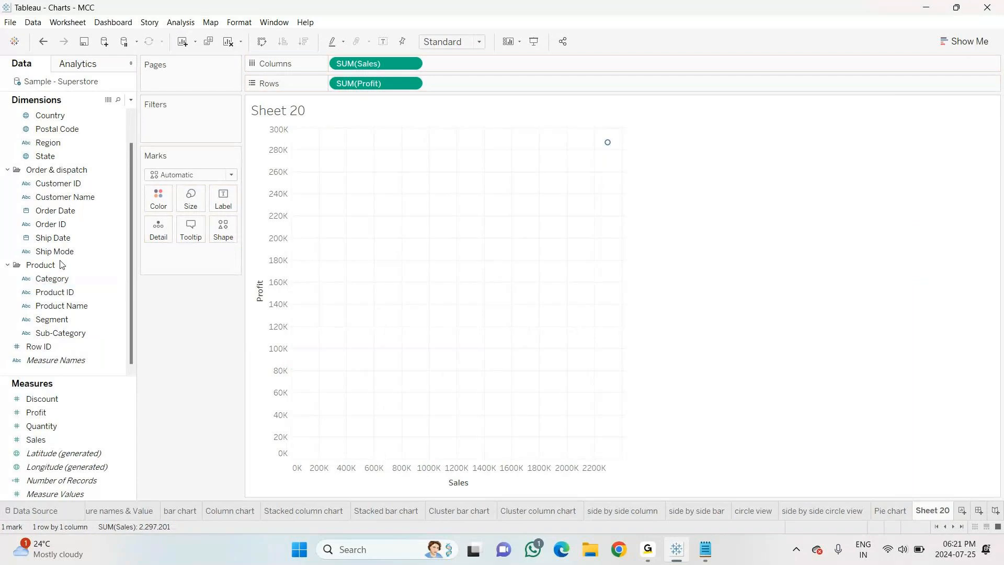
Colour the scatter marks by Segment and check the drop lines of the Consumer, Corporate and Home Office marks.
left_click_drag(79, 279, 51, 273)
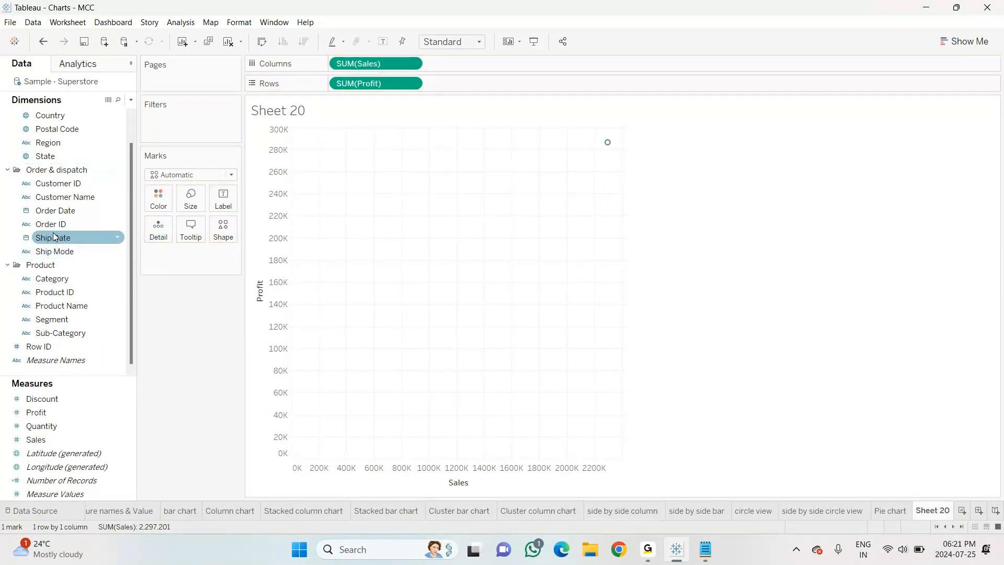
left_click_drag(50, 319, 151, 202)
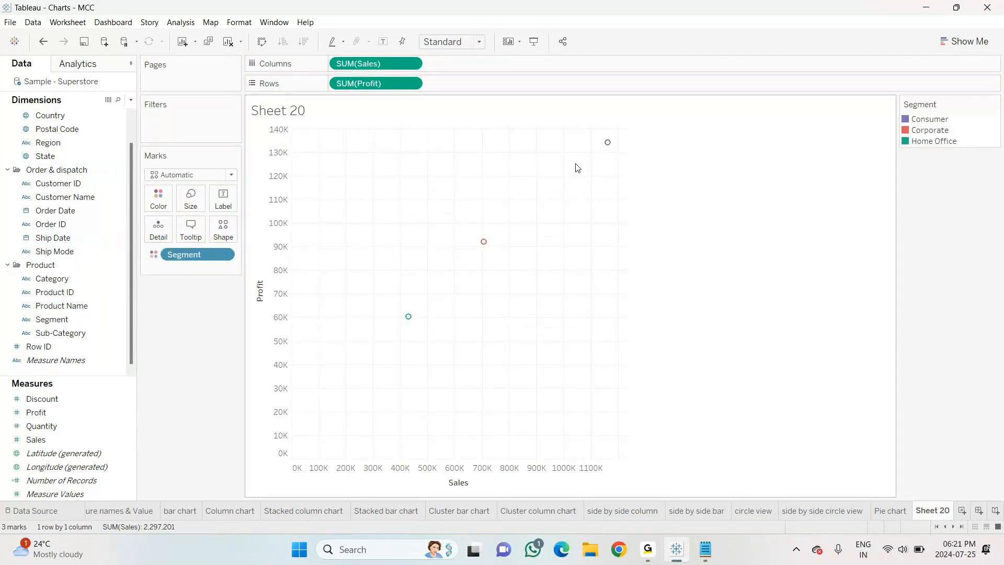
left_click(607, 143)
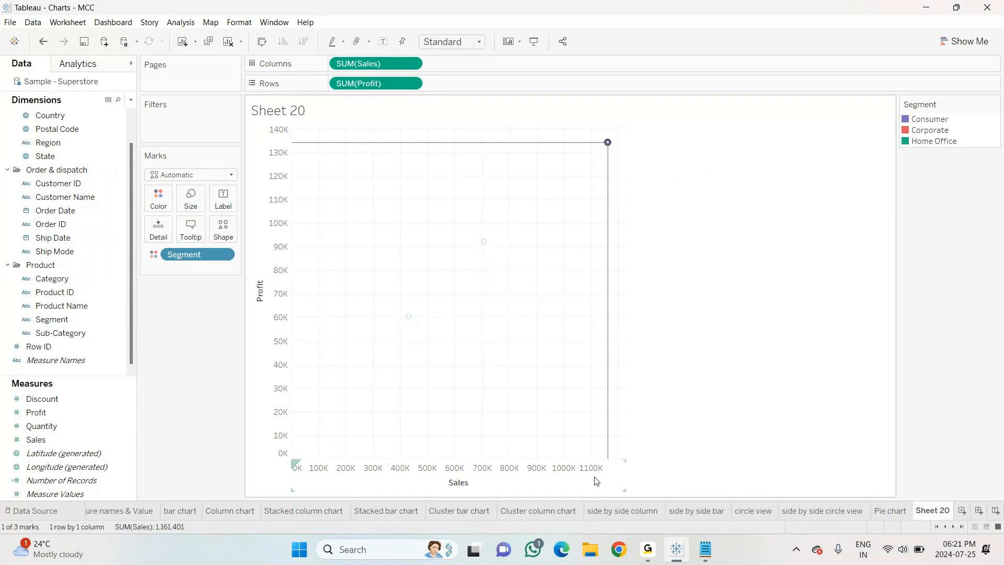
left_click(483, 243)
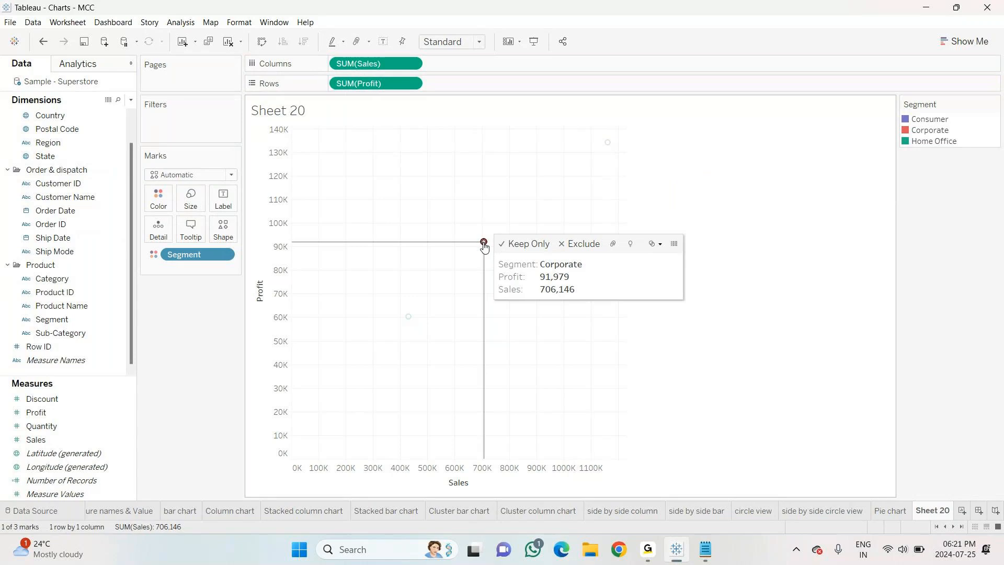
left_click(410, 319)
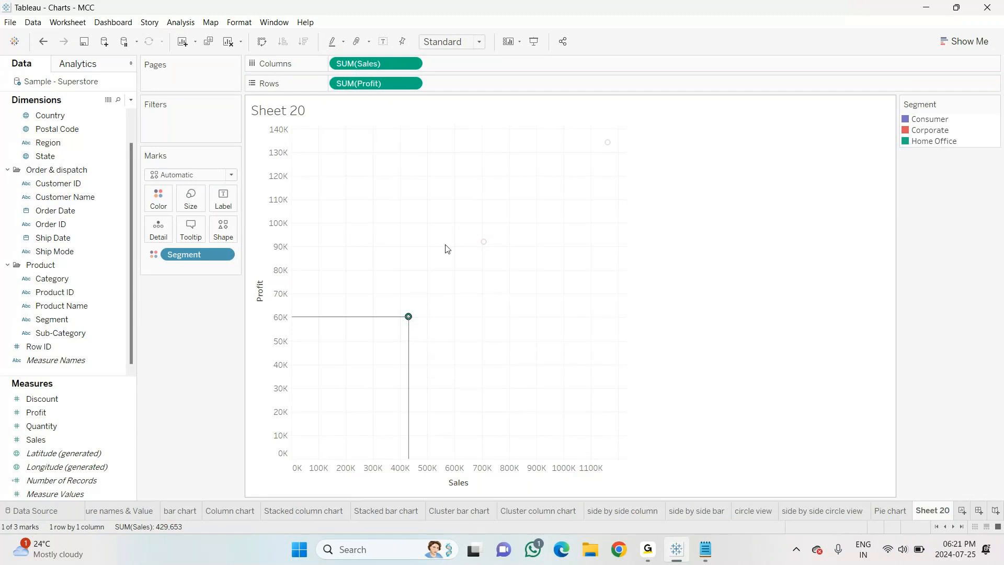
left_click(673, 357)
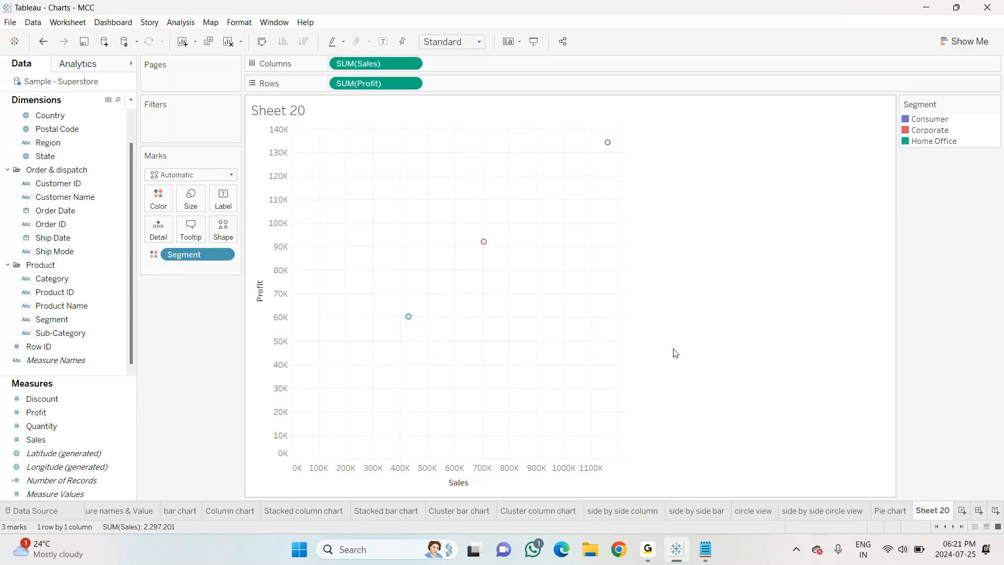
Slightly increase the size of the scatter plot marks.
left_click(190, 202)
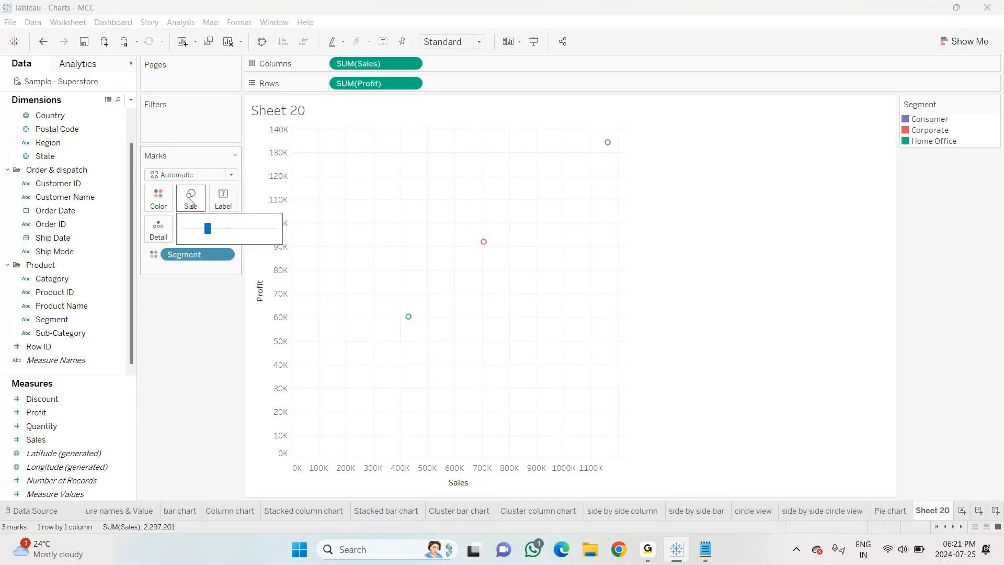
left_click(218, 228)
left_click(186, 327)
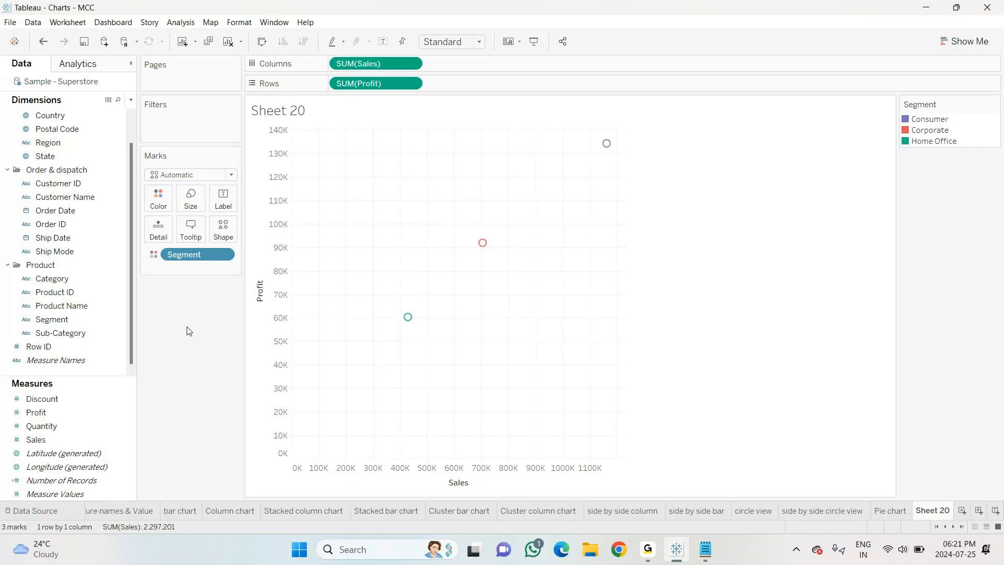
Change the scatter plot marks to filled circles and open the editor with more shapes.
left_click(224, 228)
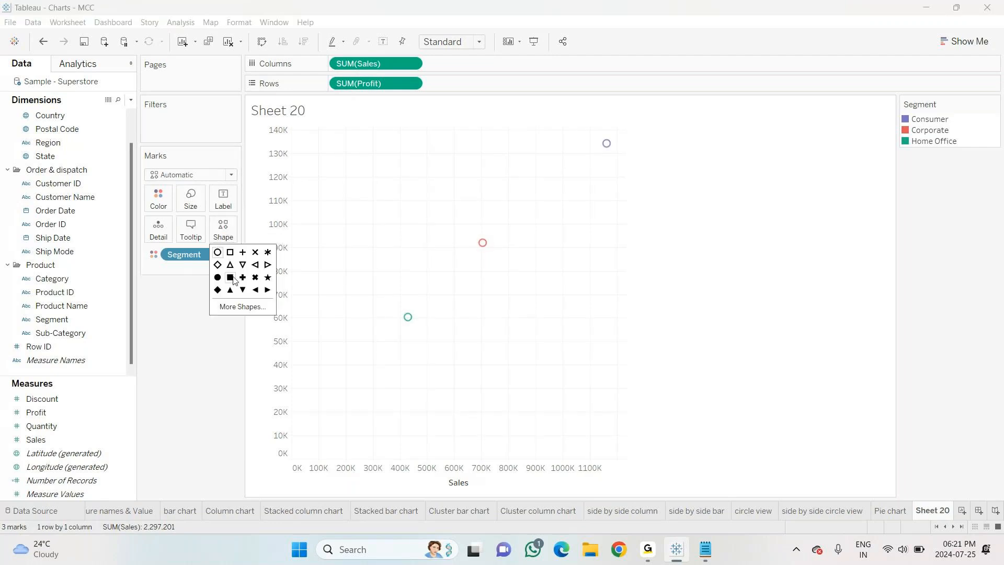
left_click(217, 278)
left_click(238, 307)
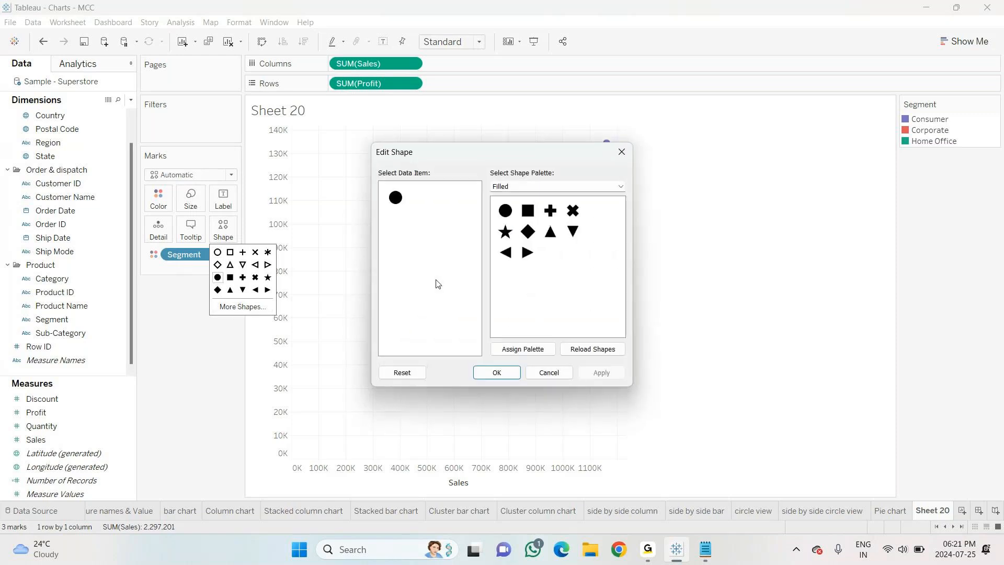
Reload the shapes and browse the Gender, Bars and Filled shape palettes.
left_click(511, 187)
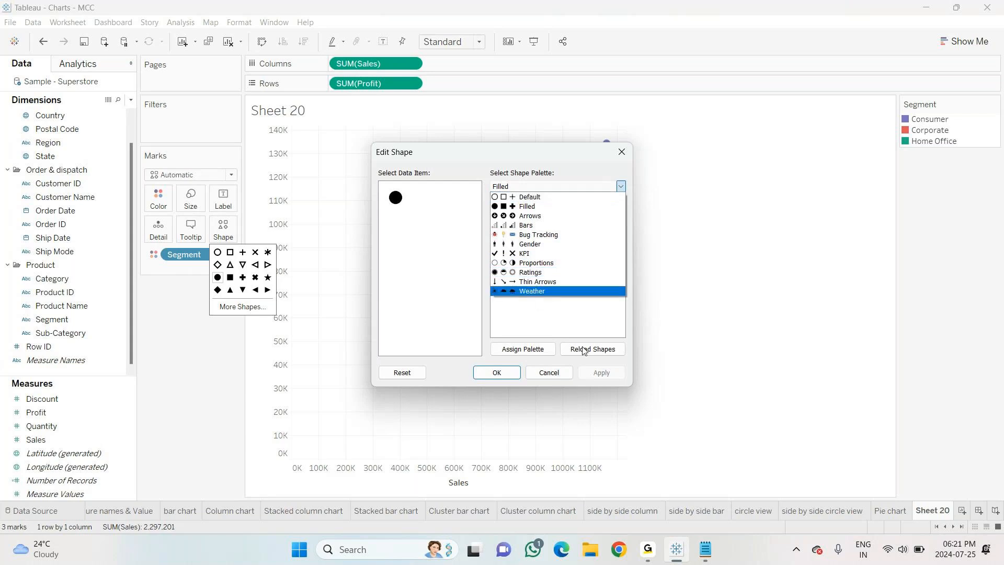
left_click(540, 354)
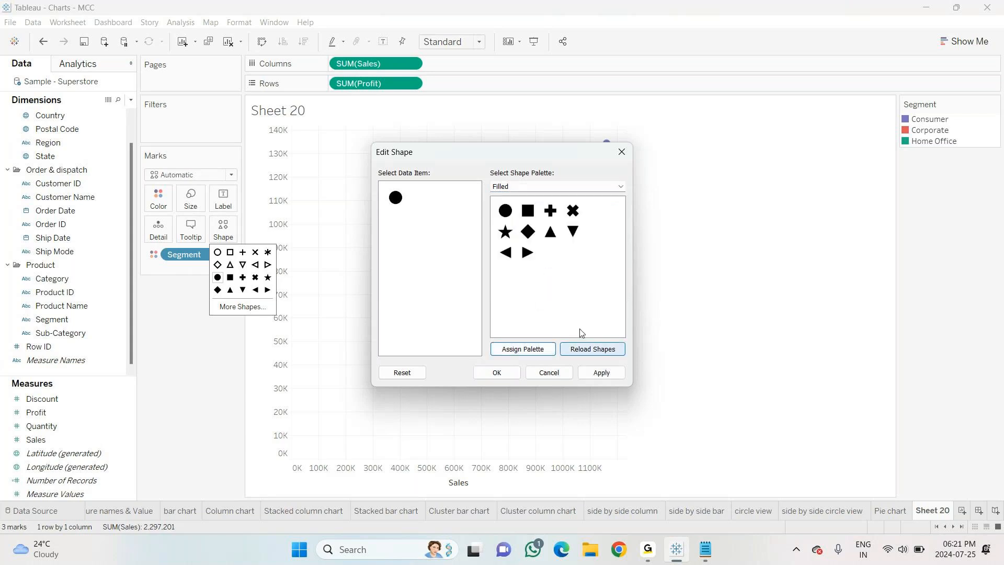
left_click(592, 349)
left_click(562, 186)
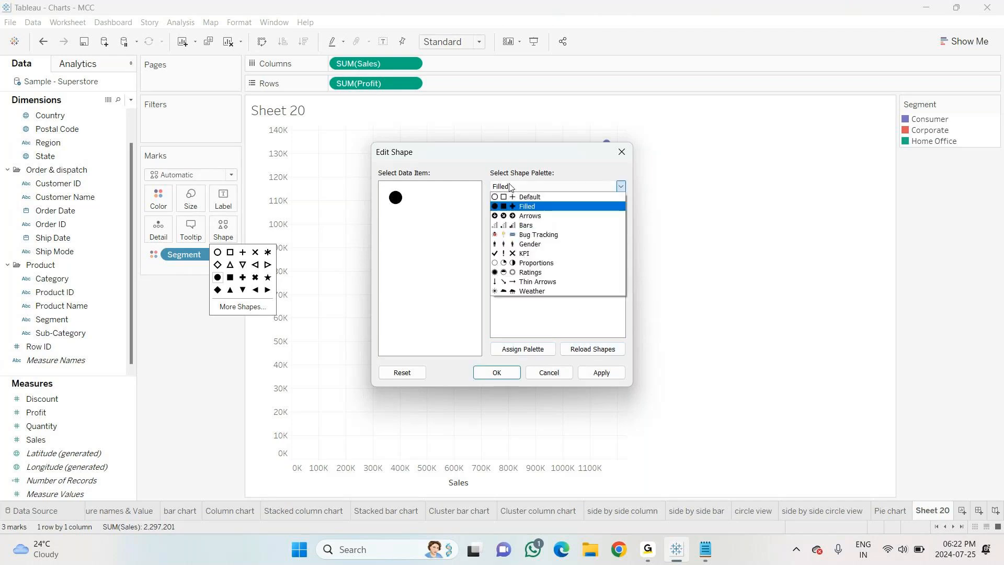
left_click(534, 246)
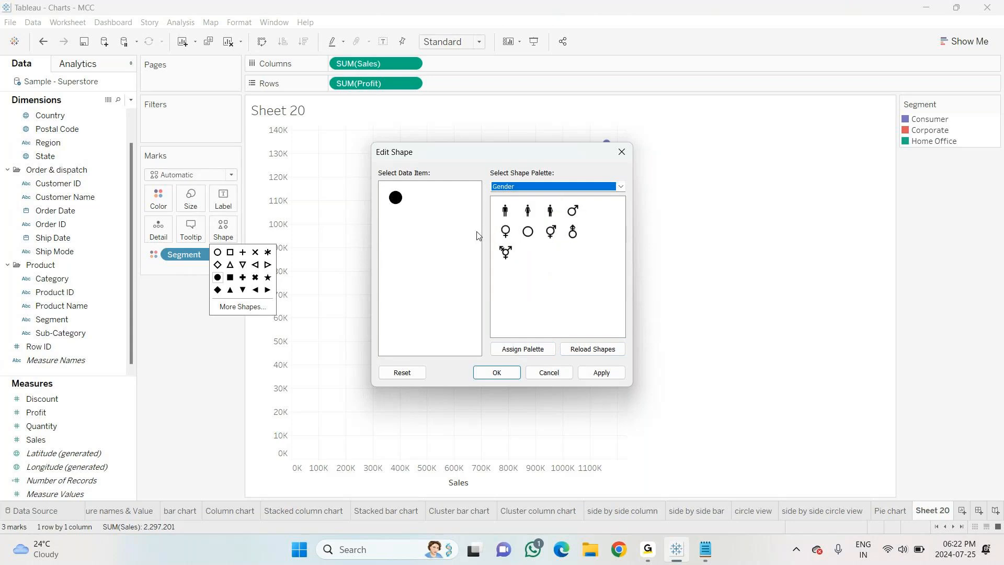
left_click(606, 189)
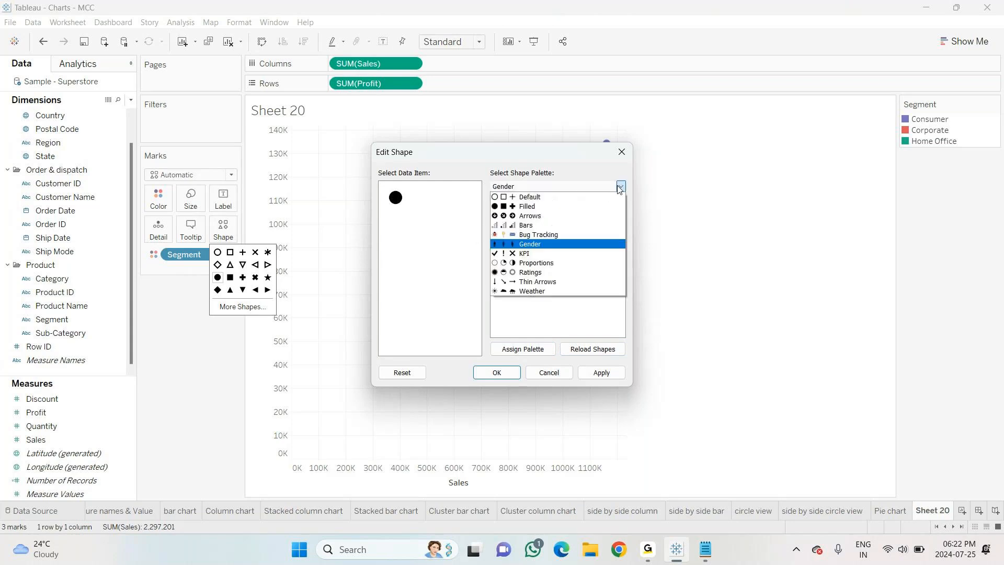
left_click(528, 226)
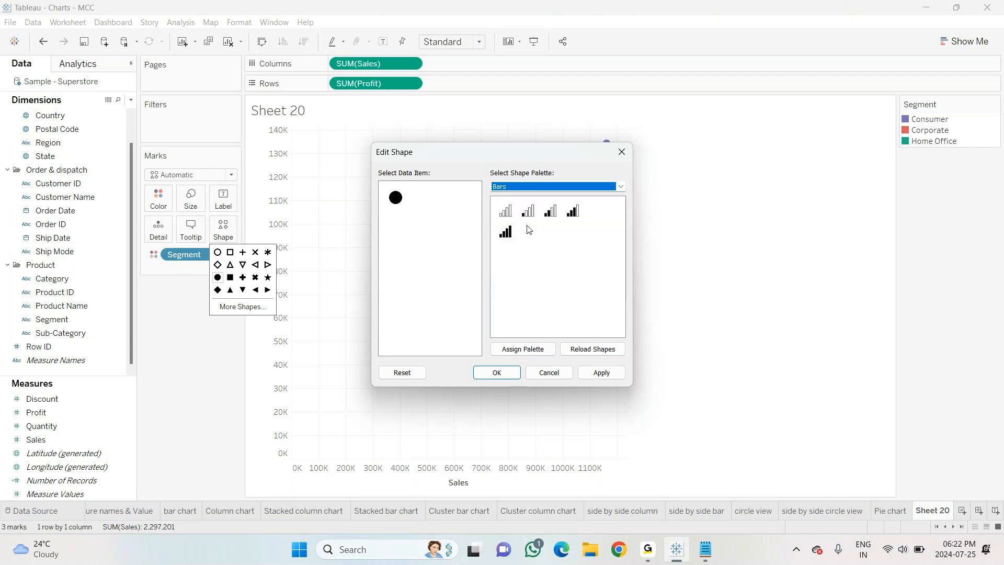
left_click(613, 187)
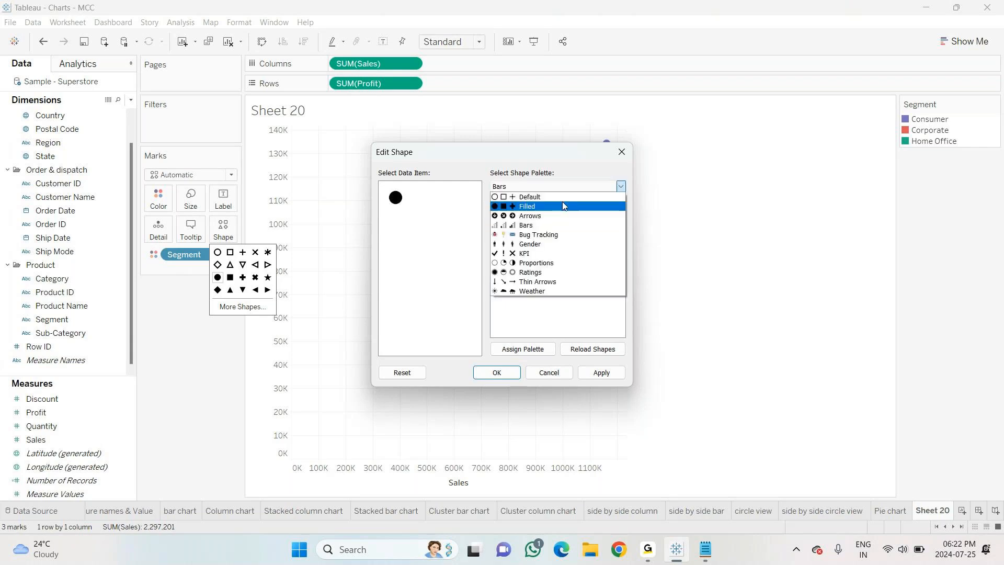
left_click(530, 208)
Apply the red circle shape from the Ratings palette to the scatter marks.
left_click(604, 188)
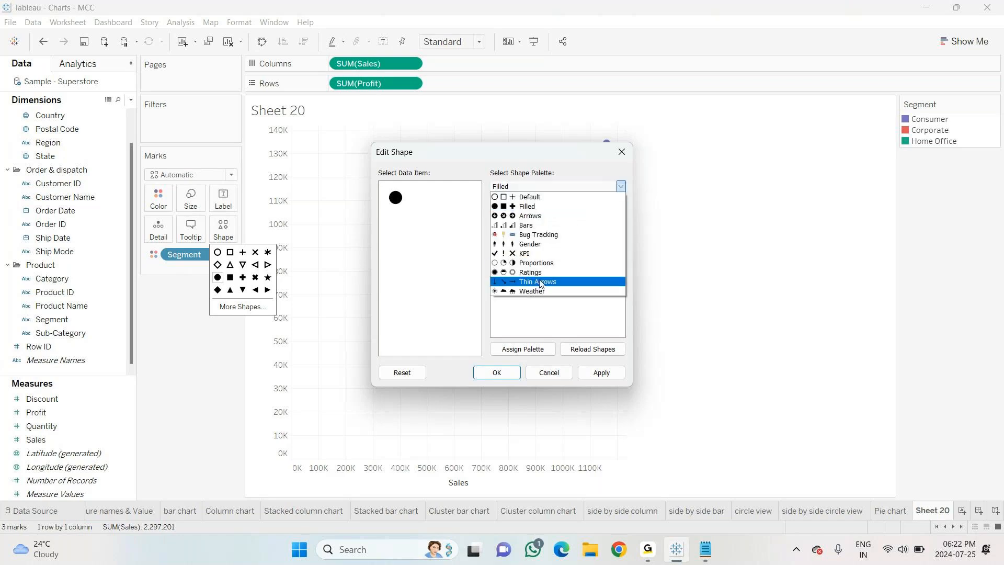
left_click(520, 273)
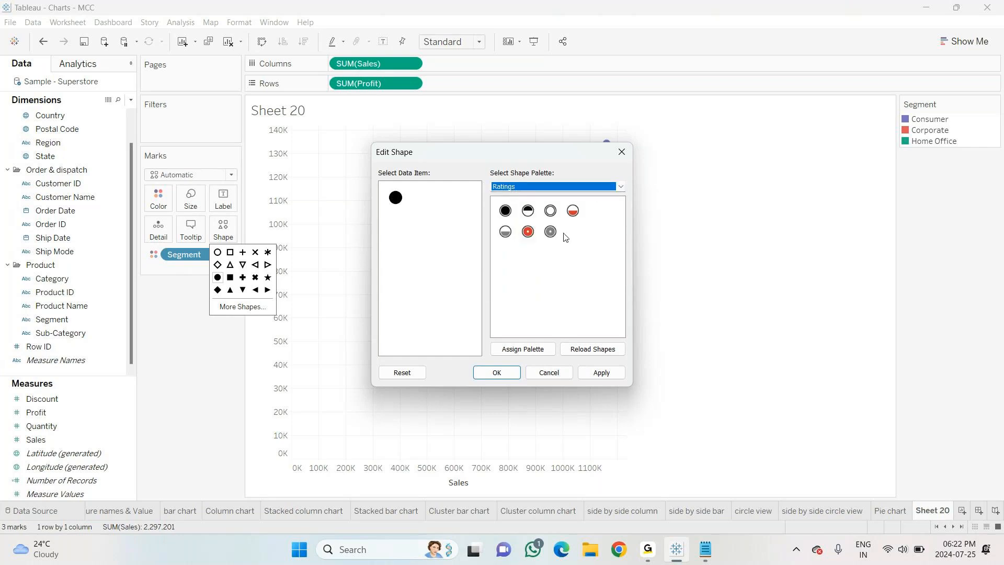
left_click(529, 234)
left_click(489, 376)
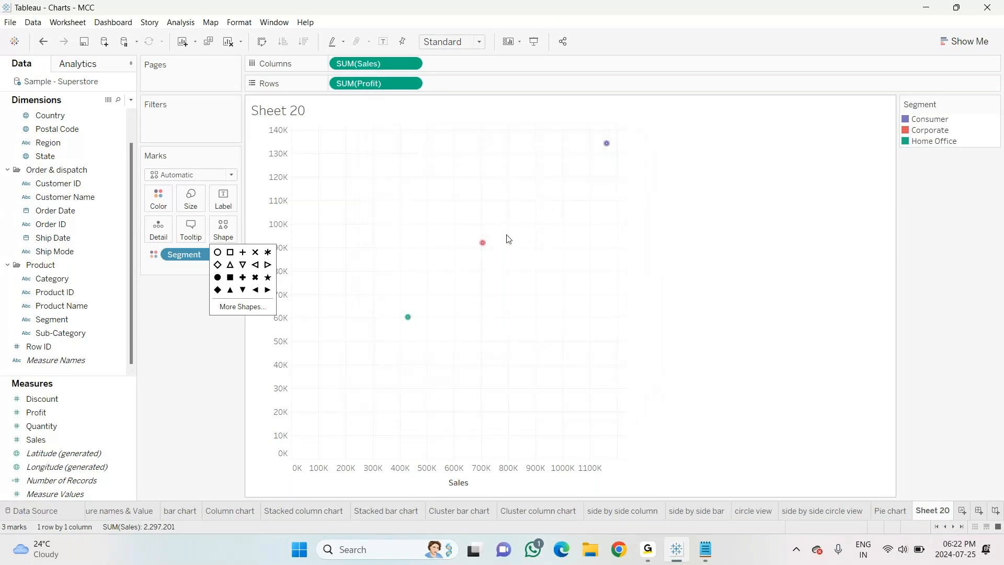
Increase the size of the scatter marks so the new shape is easier to see.
left_click(200, 201)
left_click(201, 201)
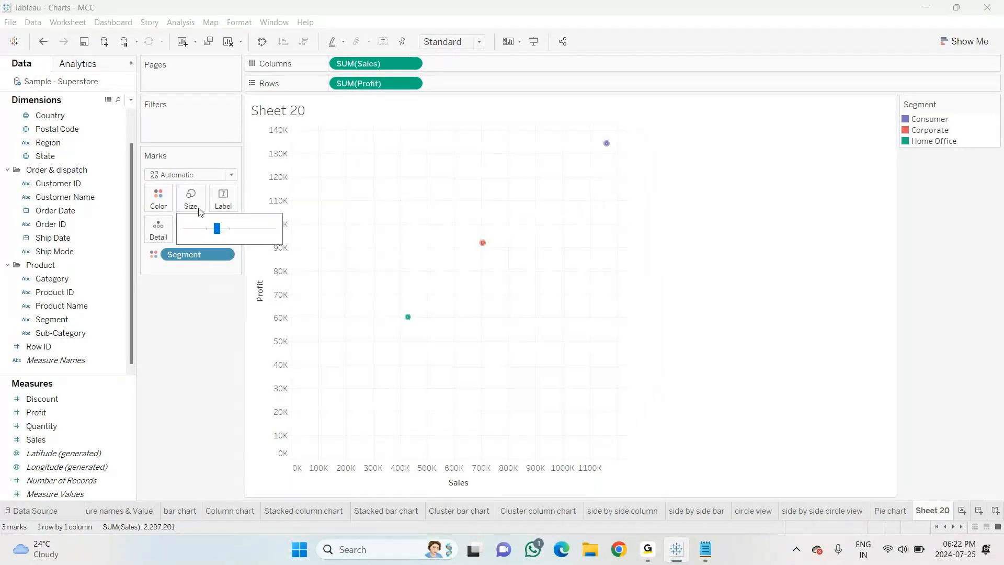
left_click(228, 231)
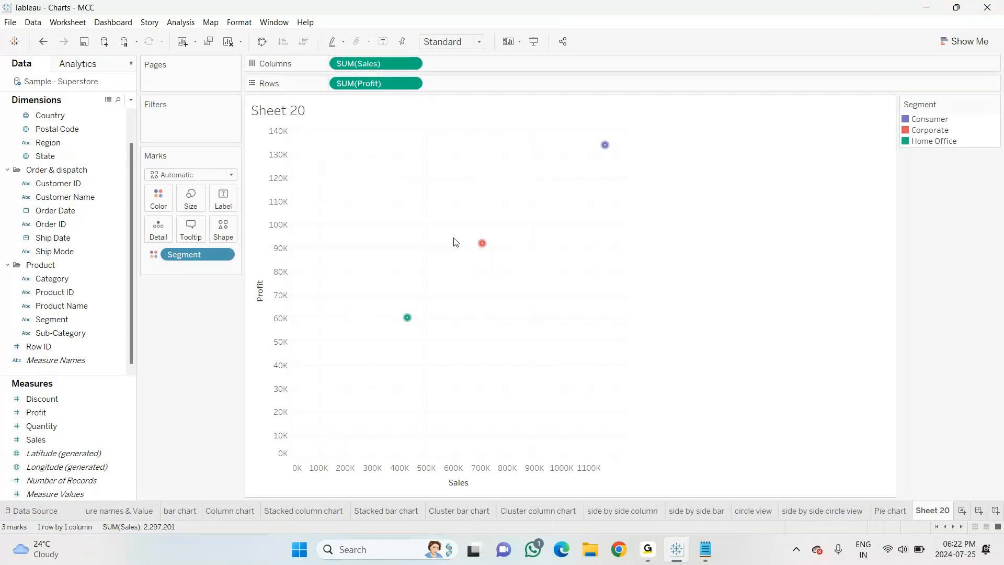
Edit the drop lines from the Consumer mark so they drop only to the X axis.
left_click(605, 146)
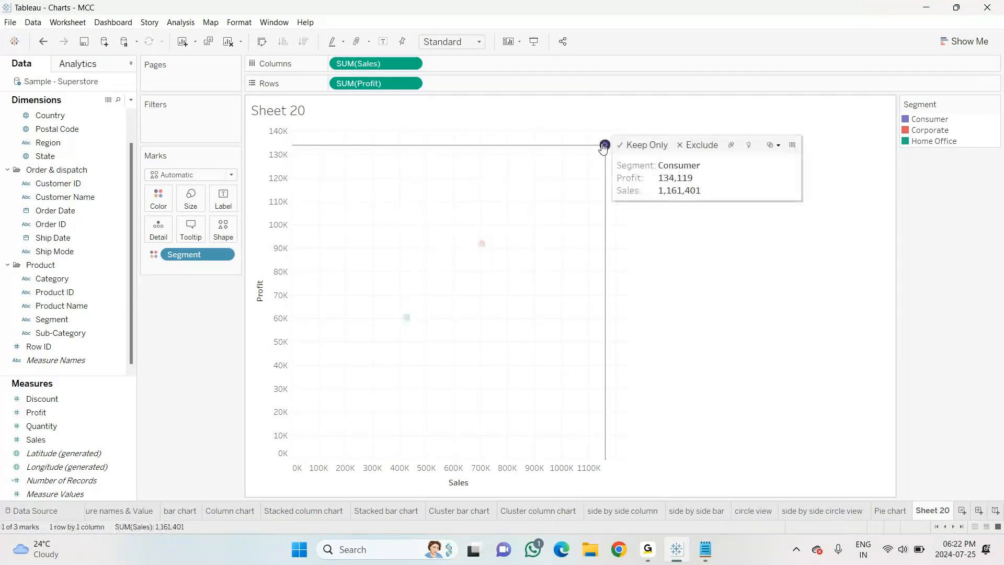
right_click(604, 149)
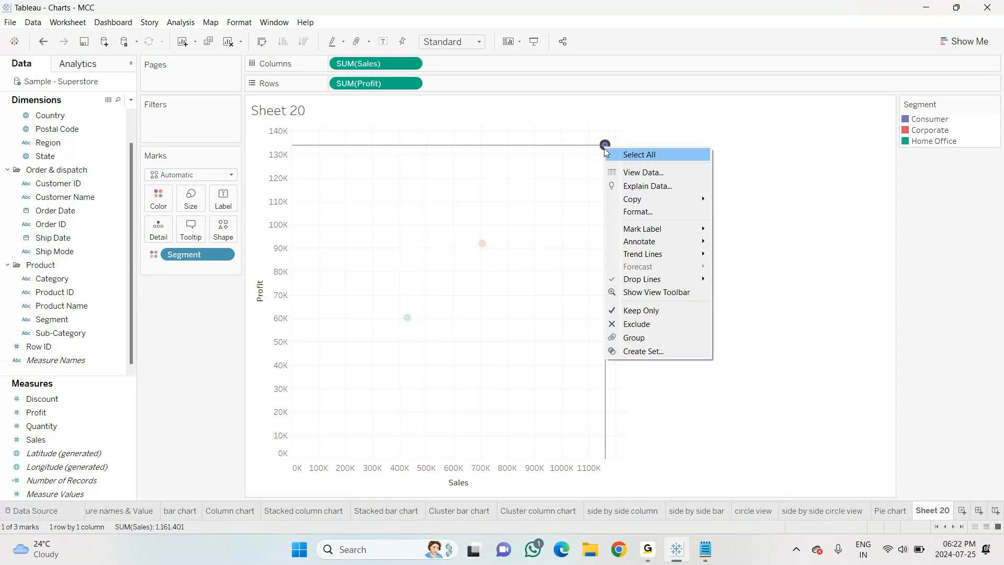
mouse_move(659, 278)
left_click(745, 295)
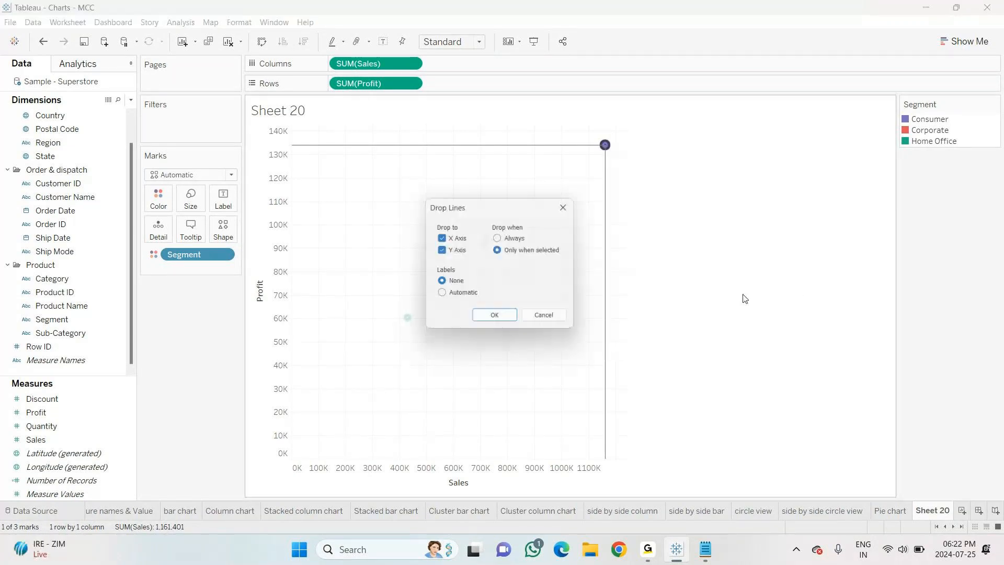
left_click(441, 251)
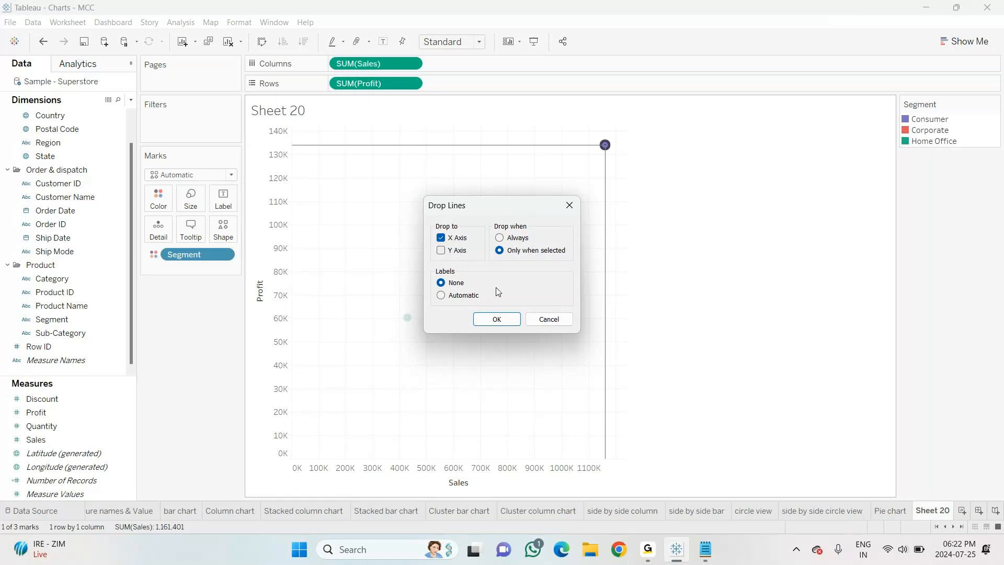
left_click(496, 319)
left_click(716, 286)
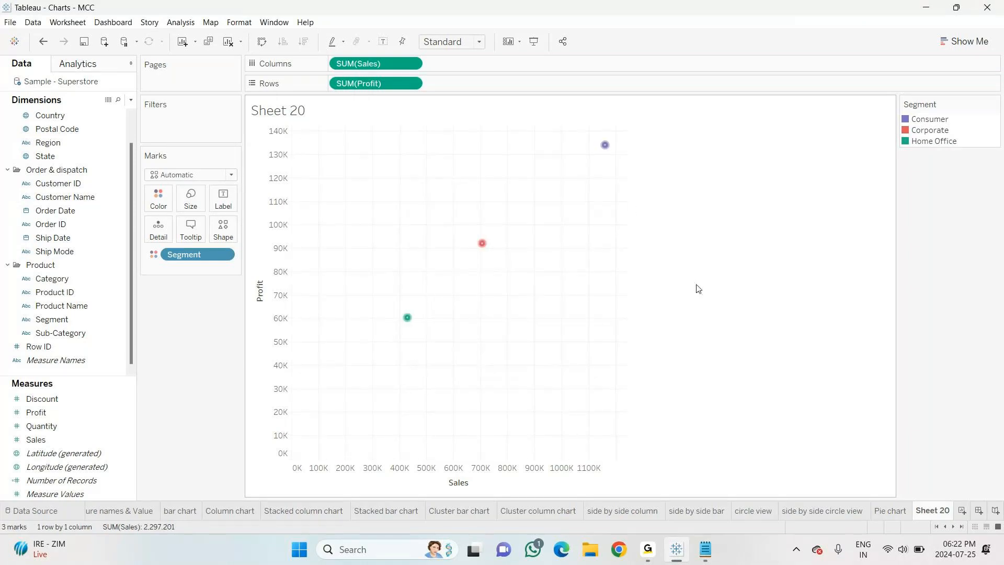
Check the drop lines of the Consumer, Corporate and Home Office marks in turn.
left_click(604, 145)
left_click(482, 243)
left_click(408, 318)
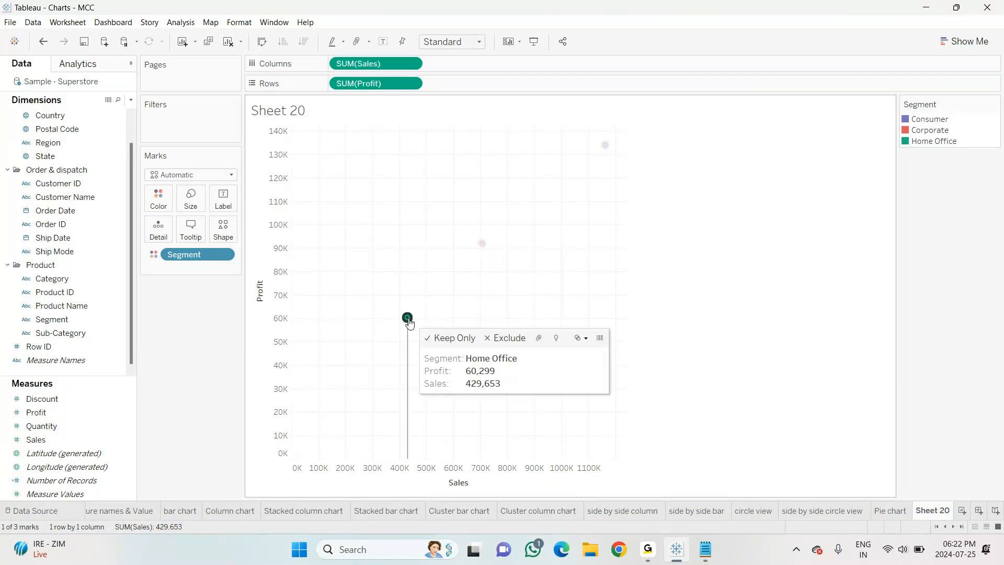
Switch the drop lines to drop only to the Y axis instead of the X axis.
right_click(605, 146)
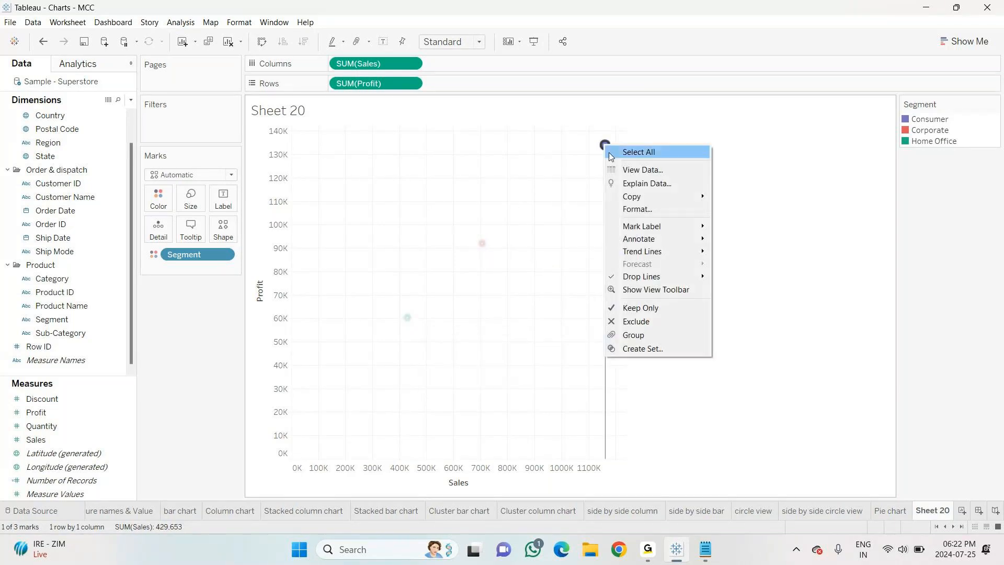
mouse_move(659, 276)
left_click(733, 291)
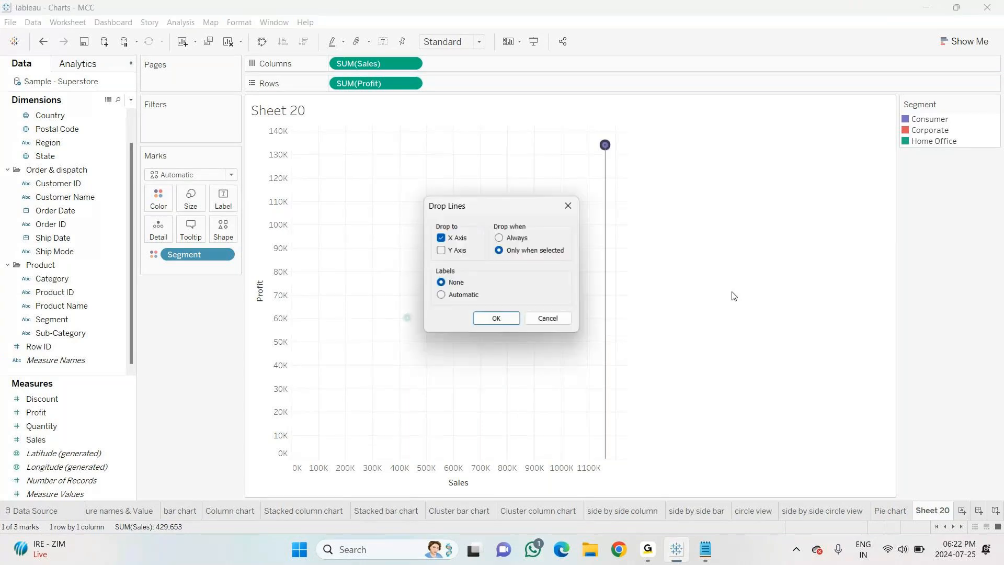
left_click(441, 238)
left_click(441, 250)
left_click(497, 319)
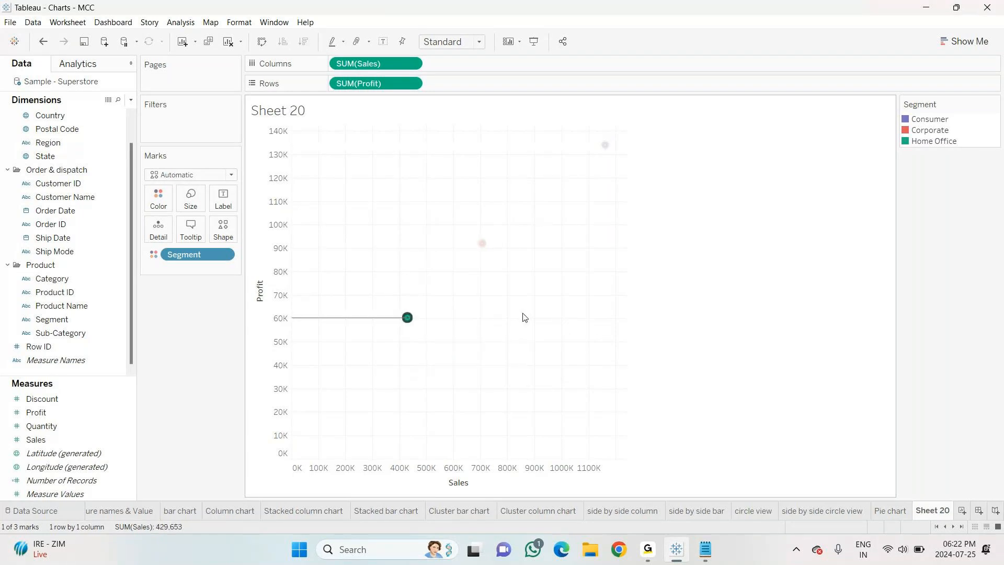
left_click(673, 295)
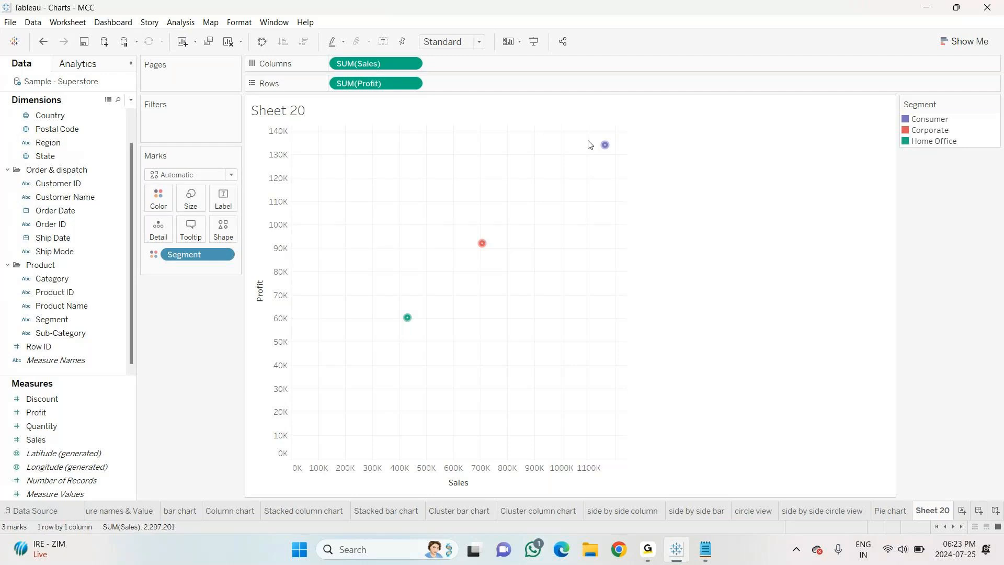
Set the drop lines to reach both the X and Y axes, show always and use automatic labels.
left_click(606, 145)
right_click(606, 145)
mouse_move(633, 280)
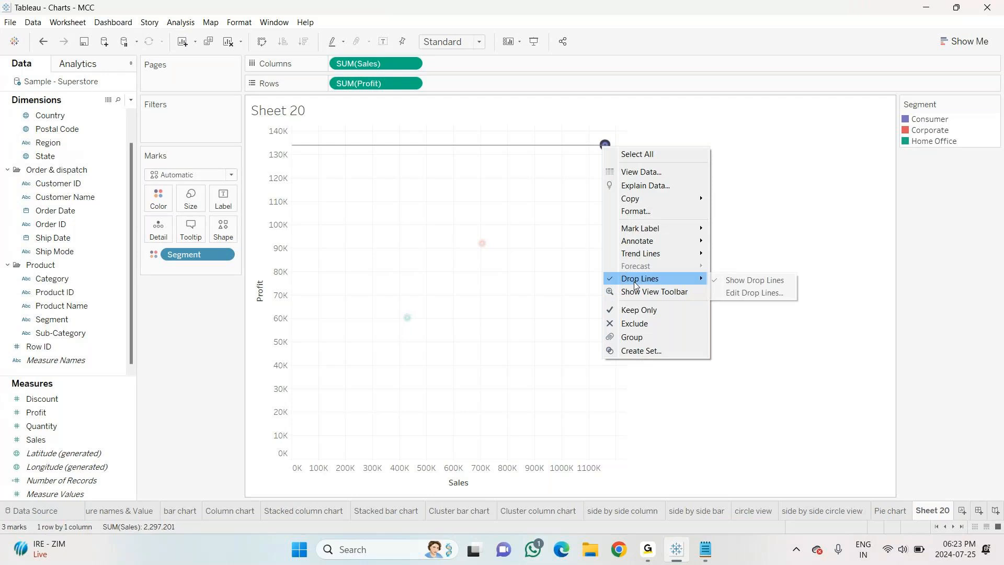
left_click(739, 294)
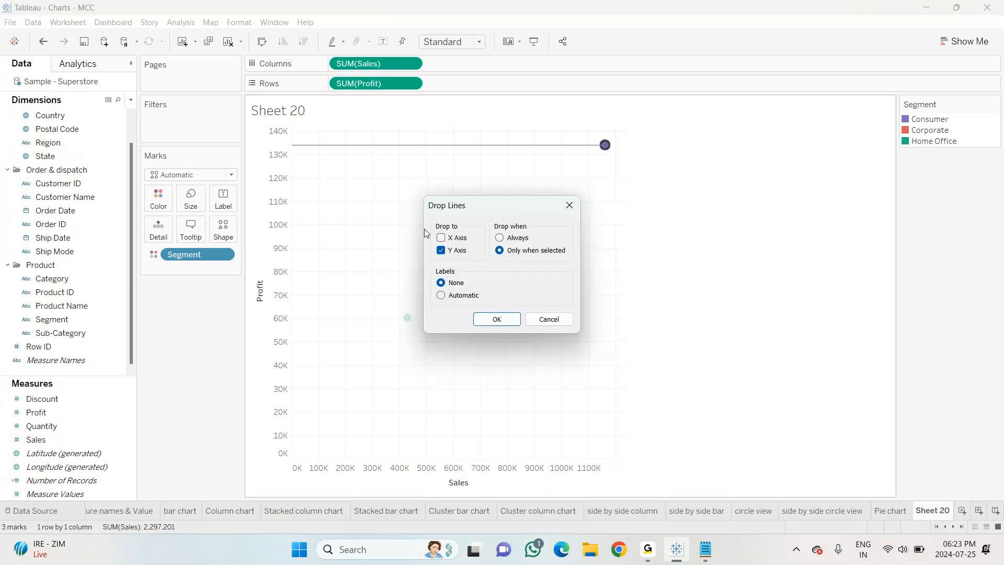
left_click(461, 241)
left_click(500, 239)
left_click(443, 297)
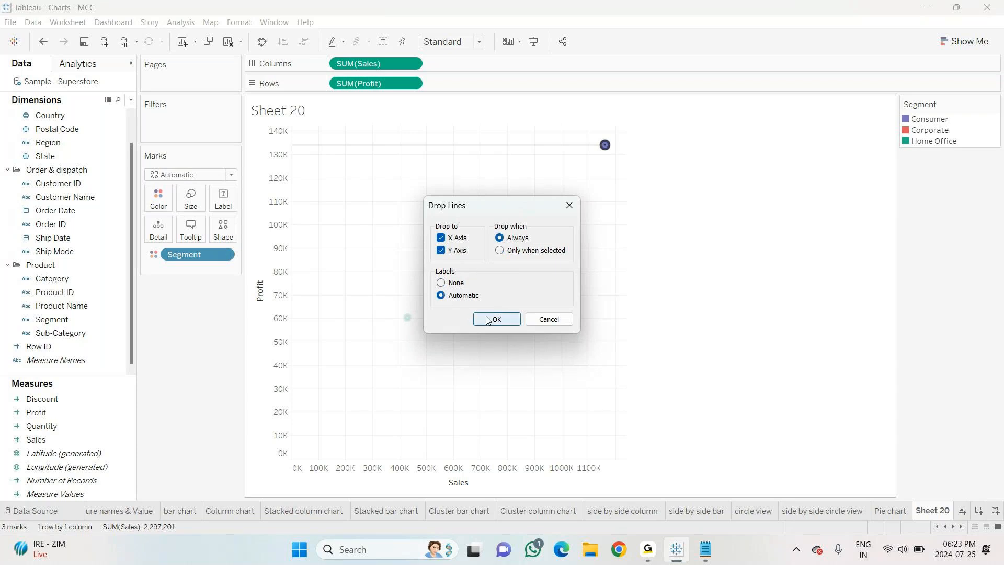
left_click(487, 320)
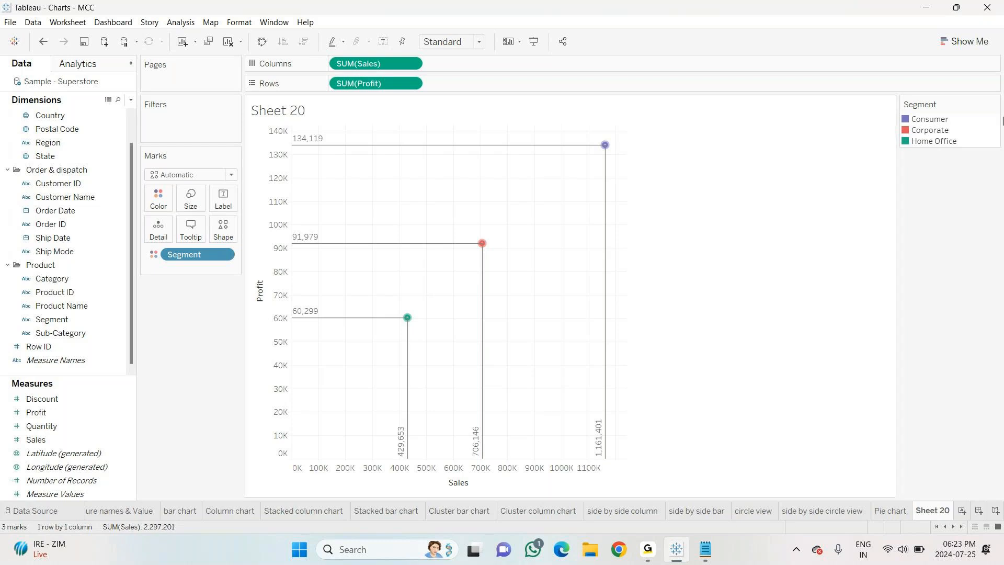
Look up the chart type's name among the suggested charts and rename Sheet 20 as "scatter plots".
left_click(960, 44)
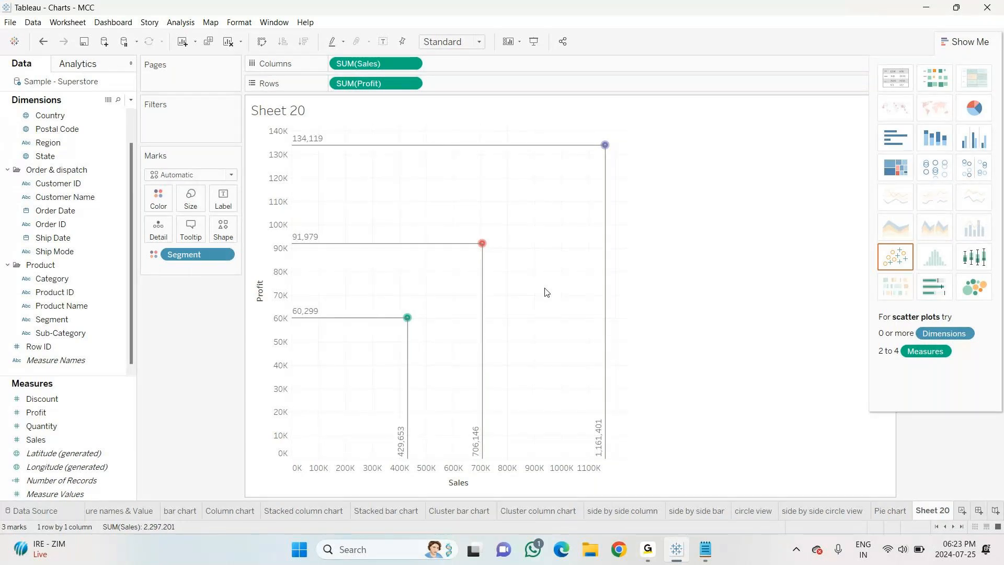
right_click(930, 517)
left_click(928, 372)
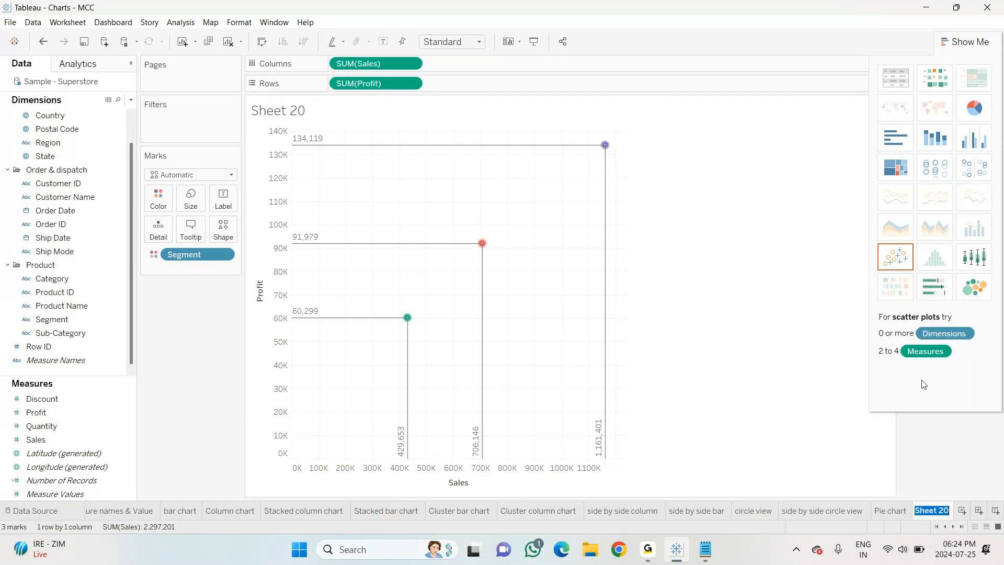
type("scatter plots")
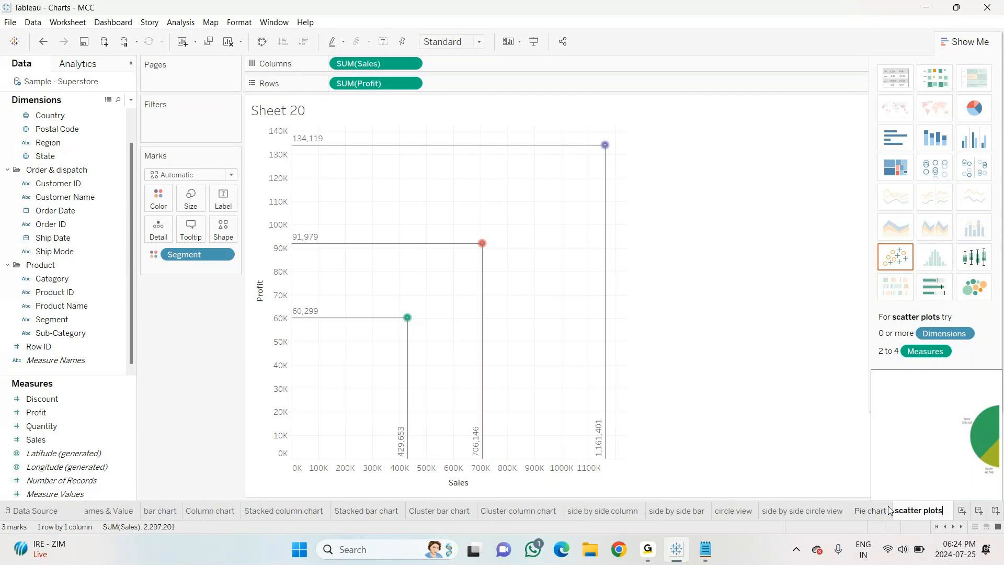
key("shift+Left")
key("shift+Left")
key("shift+Left")
key("shift+Left")
key("shift+Left")
key("shift+Left")
key("shift+Left")
key("shift+Left")
key("shift+Left")
key("shift+Left")
key("shift+Left")
key("shift+Left")
key("shift+Left")
key("Return")
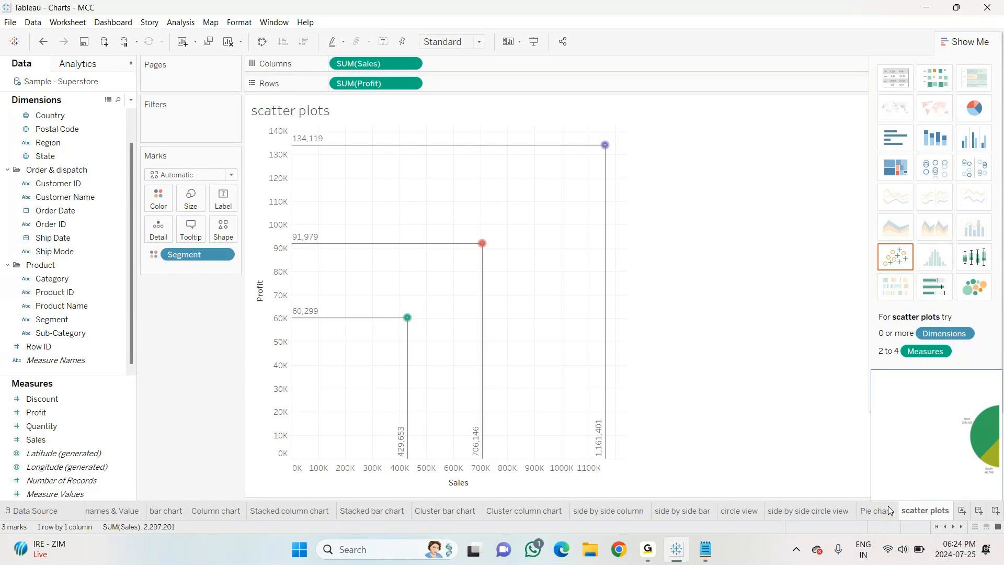
Add "scatter plots" to the list of default charts in the Notepad notes and return to Tableau.
left_click(706, 549)
type("scatter plots")
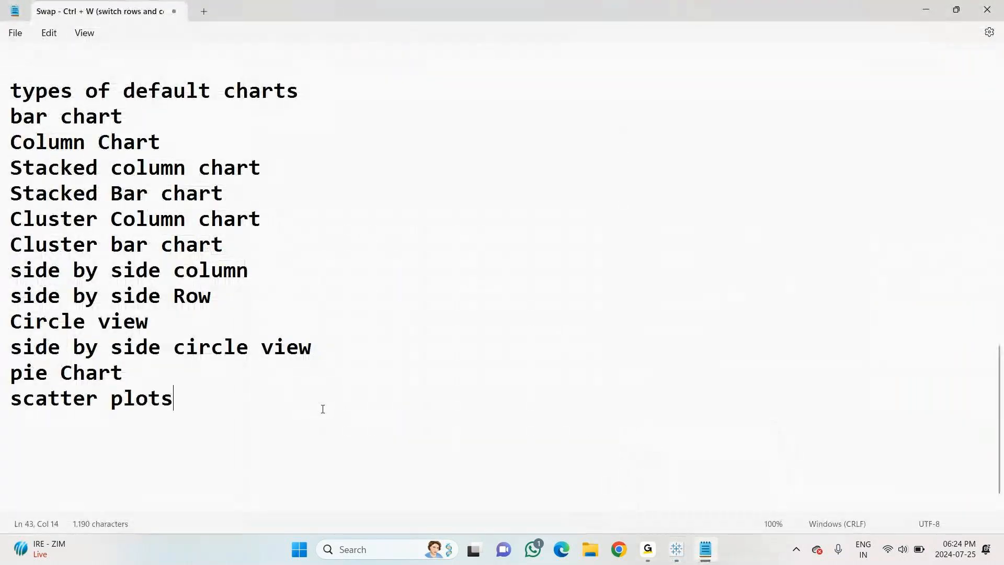
key("BackSpace")
key("Return")
key("alt+Tab")
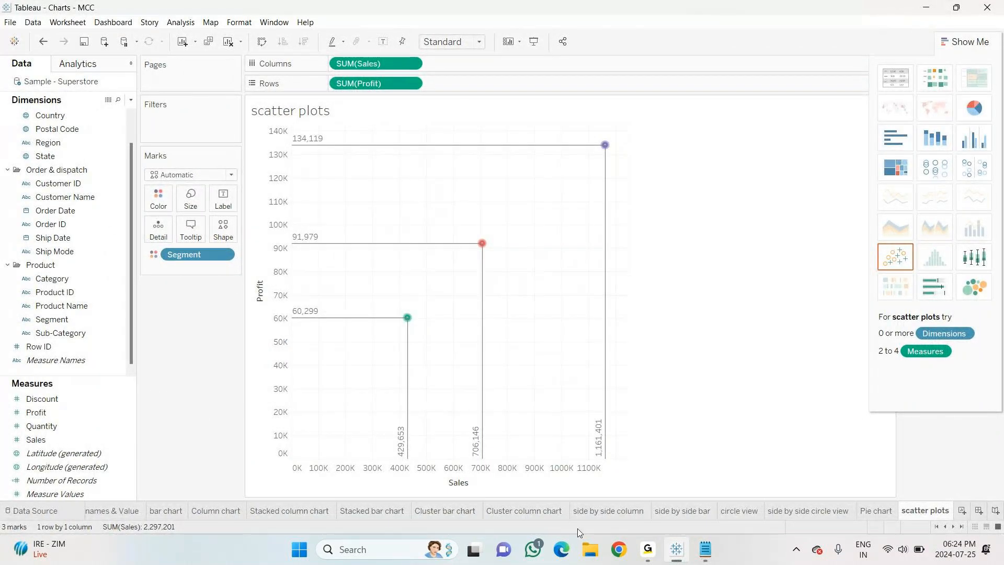
mouse_move(672, 554)
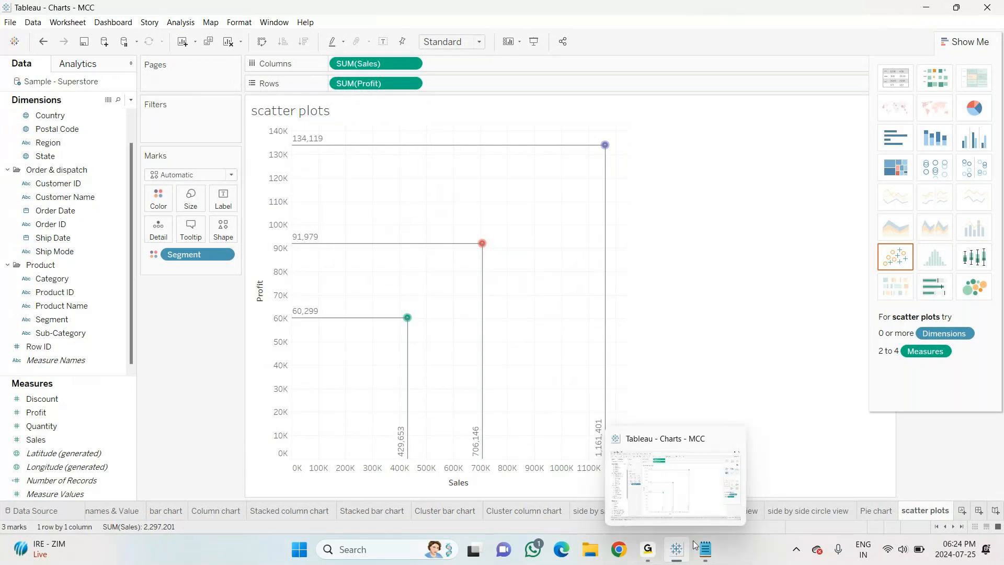
mouse_move(960, 9)
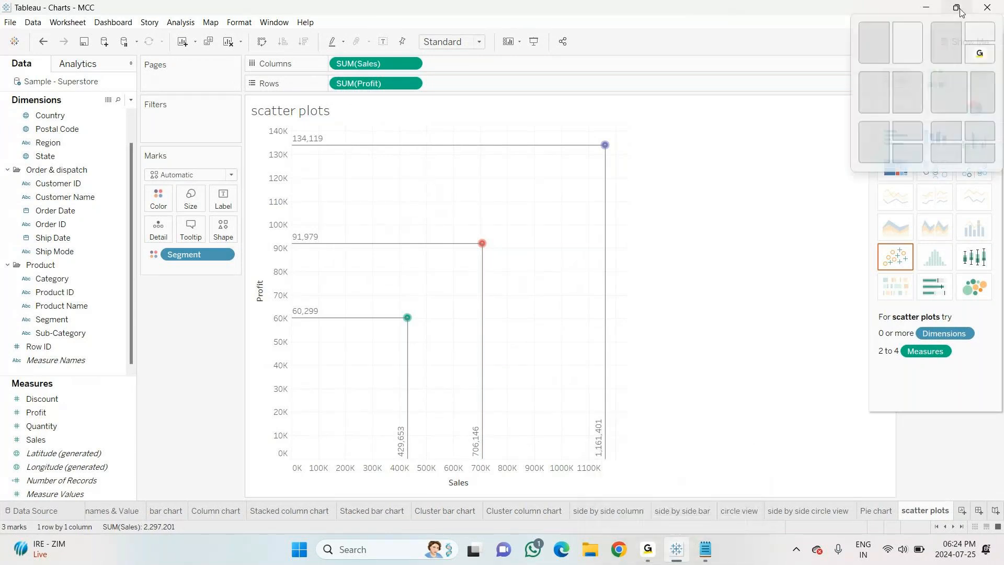
left_click(952, 86)
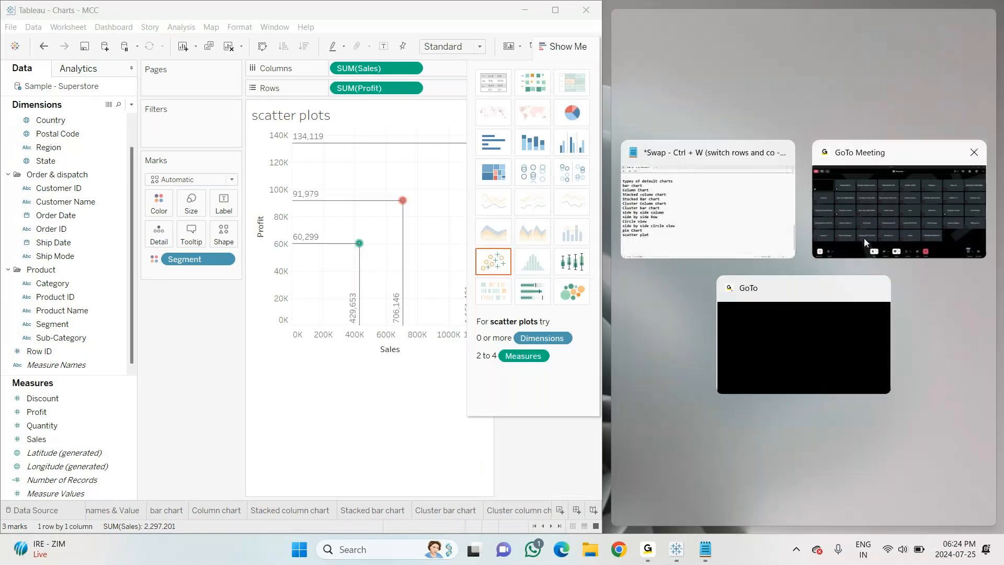
left_click(829, 104)
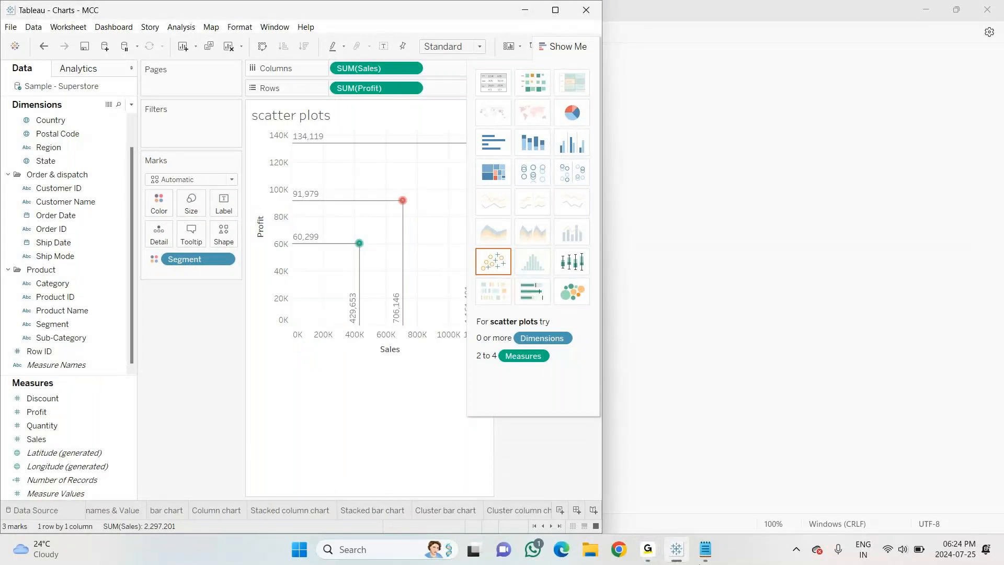
left_click(556, 10)
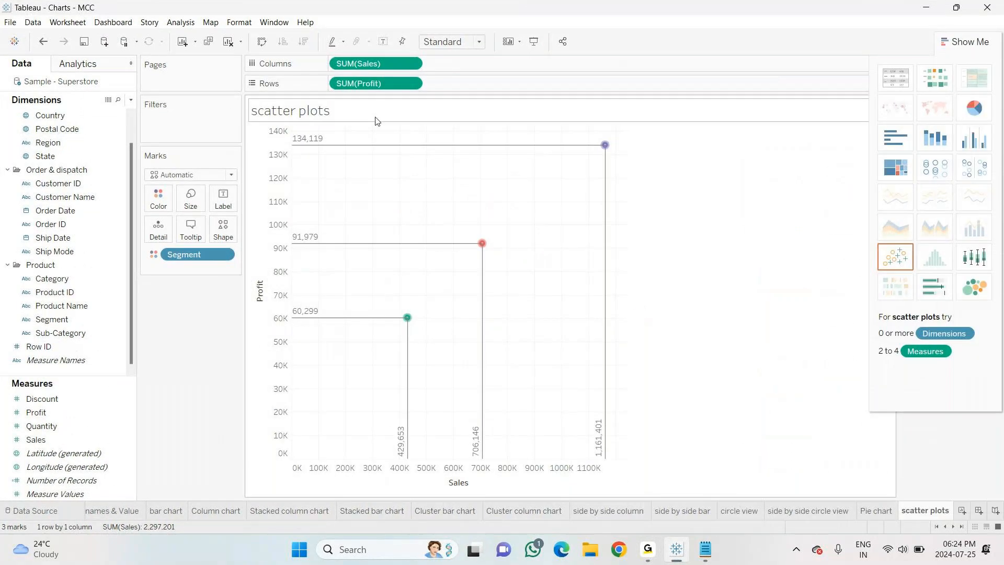
Clear the scatter plots sheet and rebuild it with Profit on rows, Sales on columns and Segment on Color.
left_click(230, 44)
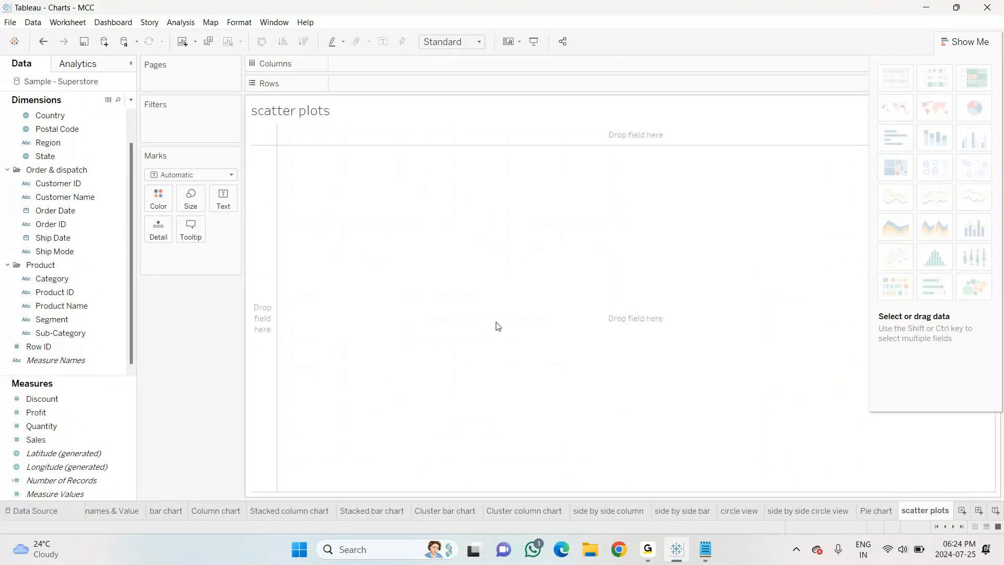
left_click(39, 418)
mouse_move(41, 422)
left_mouse_down()
mouse_move(357, 64)
mouse_move(357, 82)
left_mouse_up()
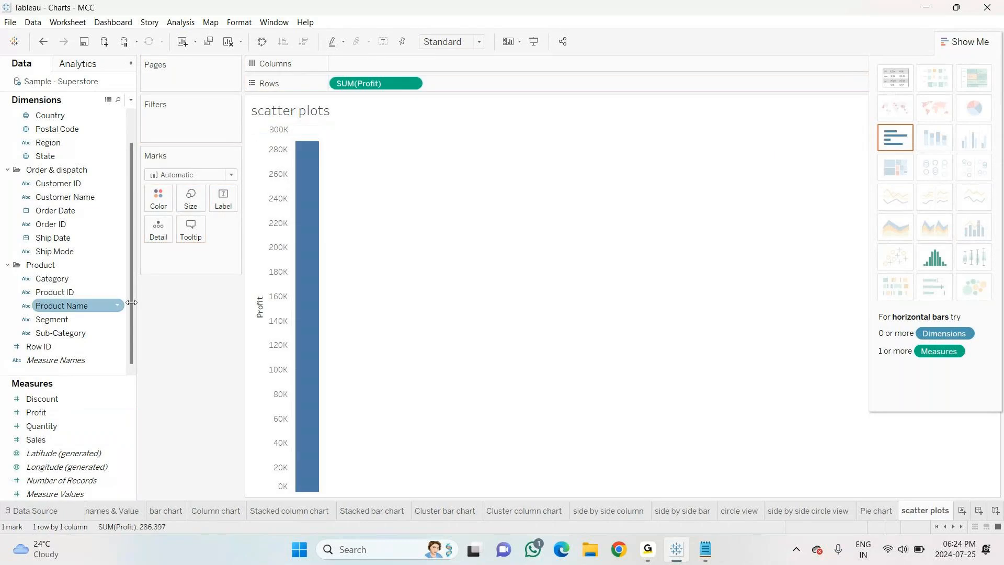
left_click_drag(36, 439, 367, 71)
mouse_move(607, 143)
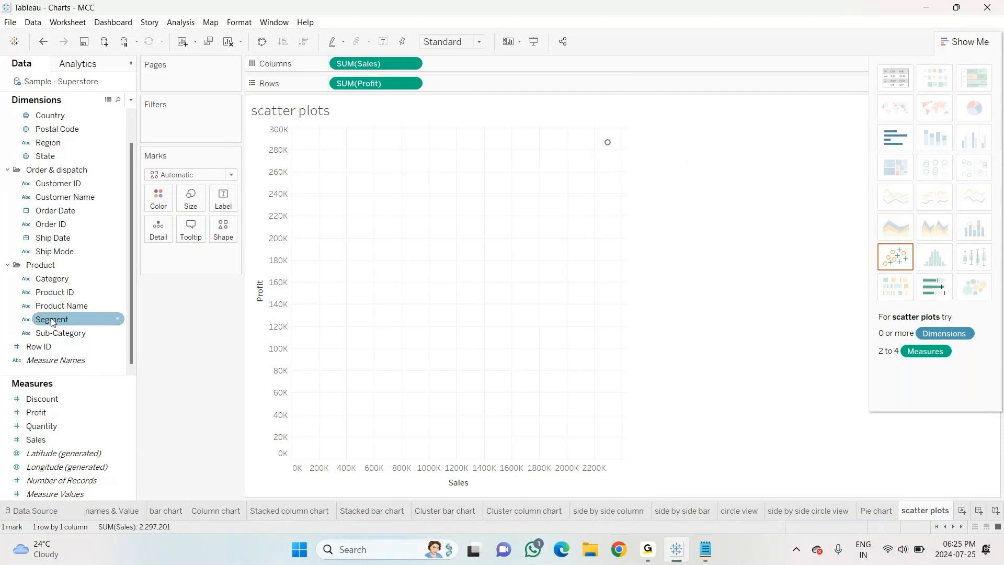
left_click_drag(52, 322, 160, 203)
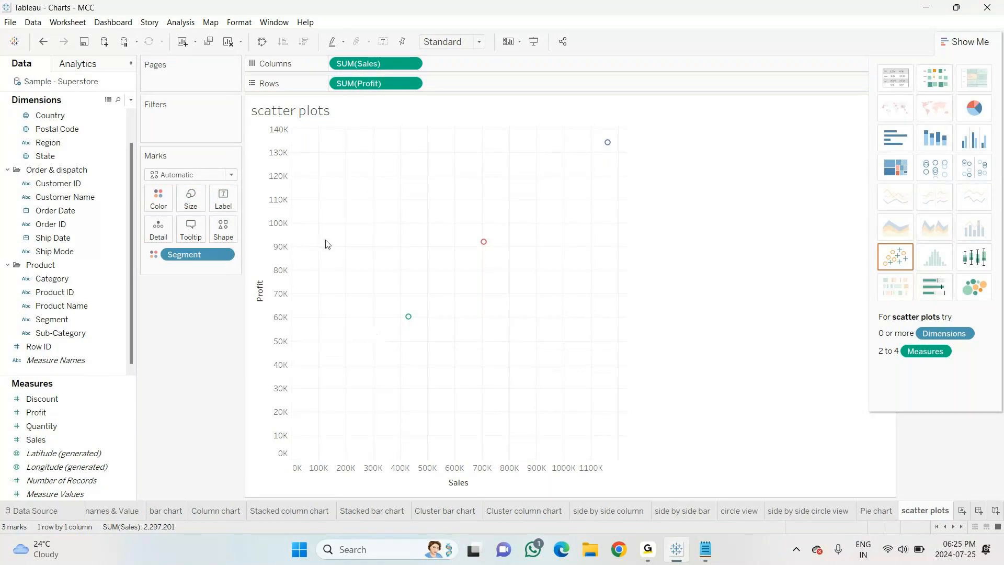
Change the scatter plot's mark shape to filled stars and enlarge the marks.
left_click(200, 202)
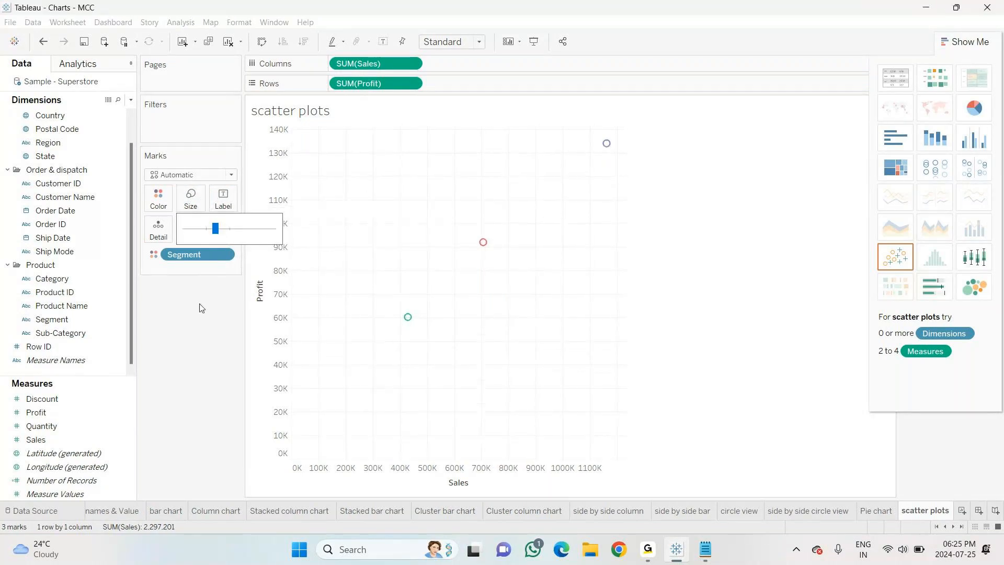
left_click(222, 229)
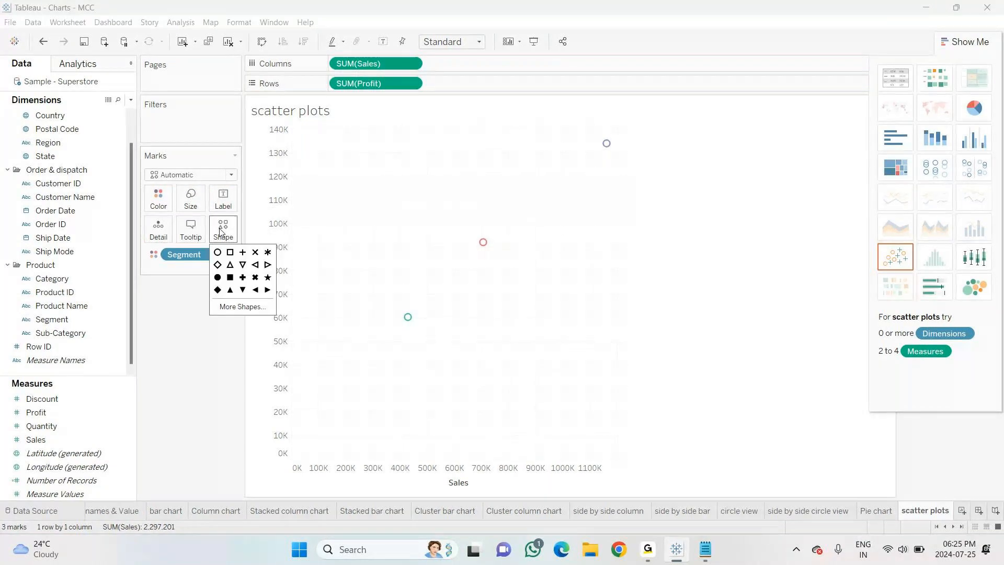
left_click(268, 277)
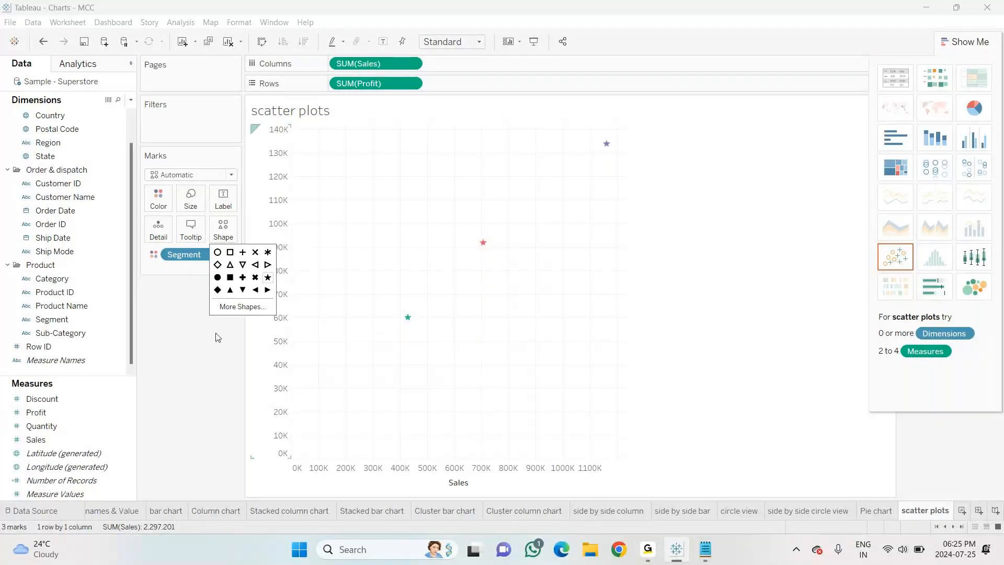
left_click(183, 206)
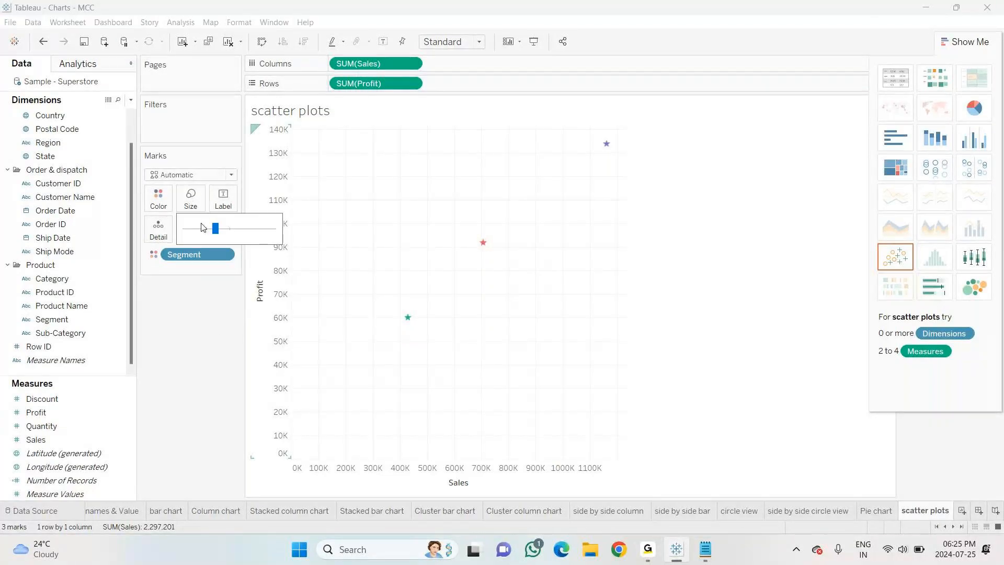
left_click(190, 349)
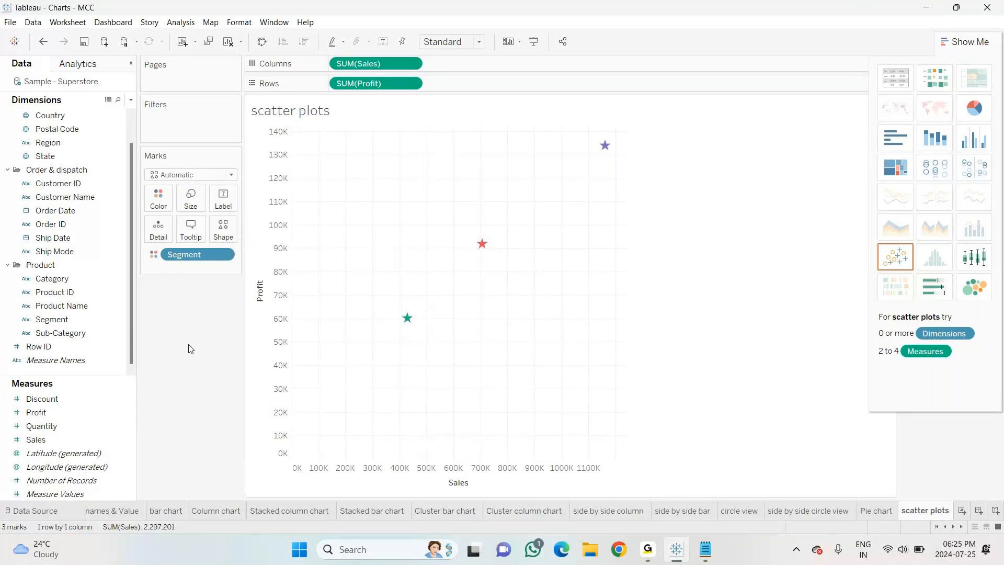
Show drop lines for the marks of the scatter plot.
right_click(605, 145)
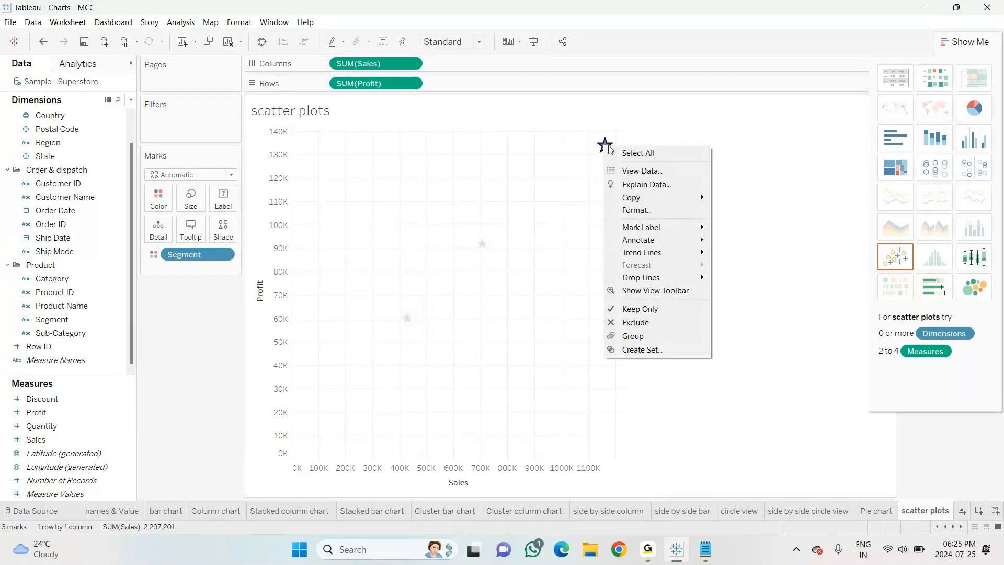
mouse_move(660, 281)
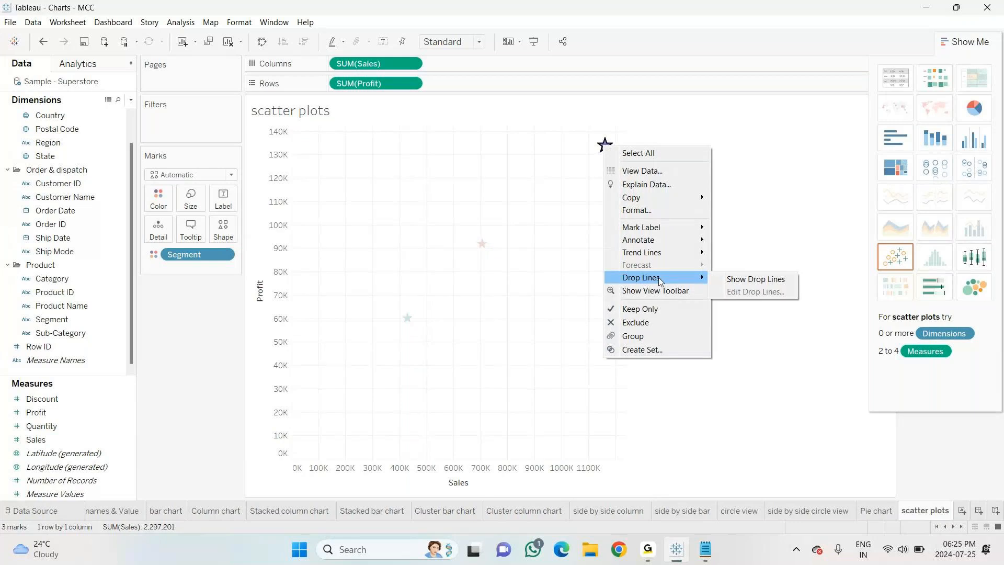
left_click(755, 279)
left_click(643, 255)
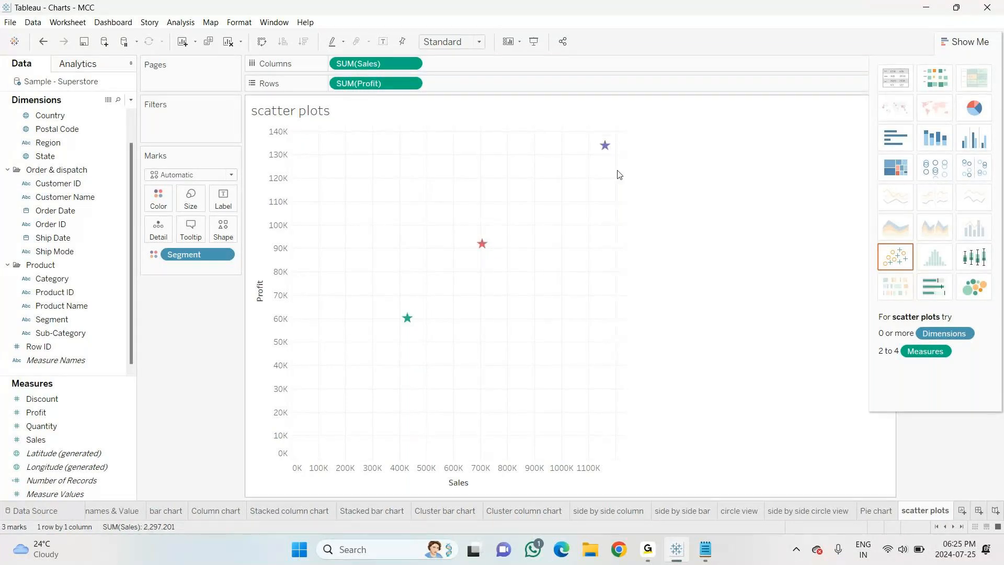
Set the drop lines to show always and to use automatic labels.
right_click(605, 145)
mouse_move(652, 287)
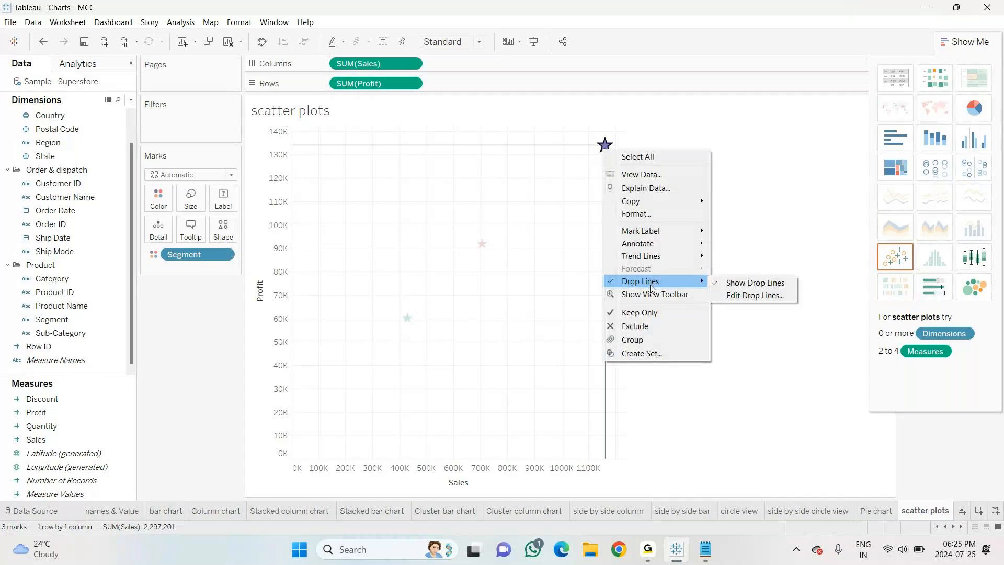
left_click(757, 294)
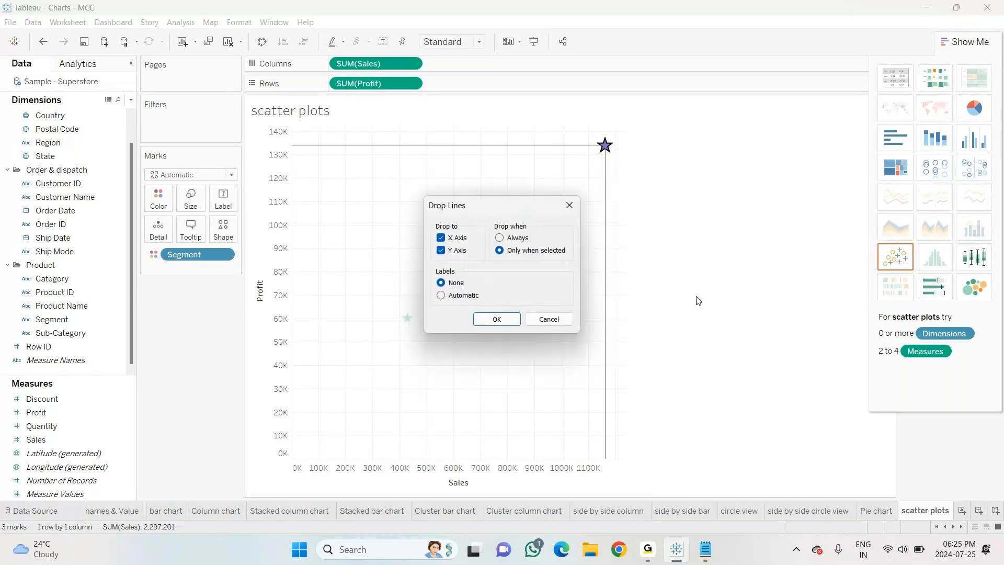
left_click(446, 297)
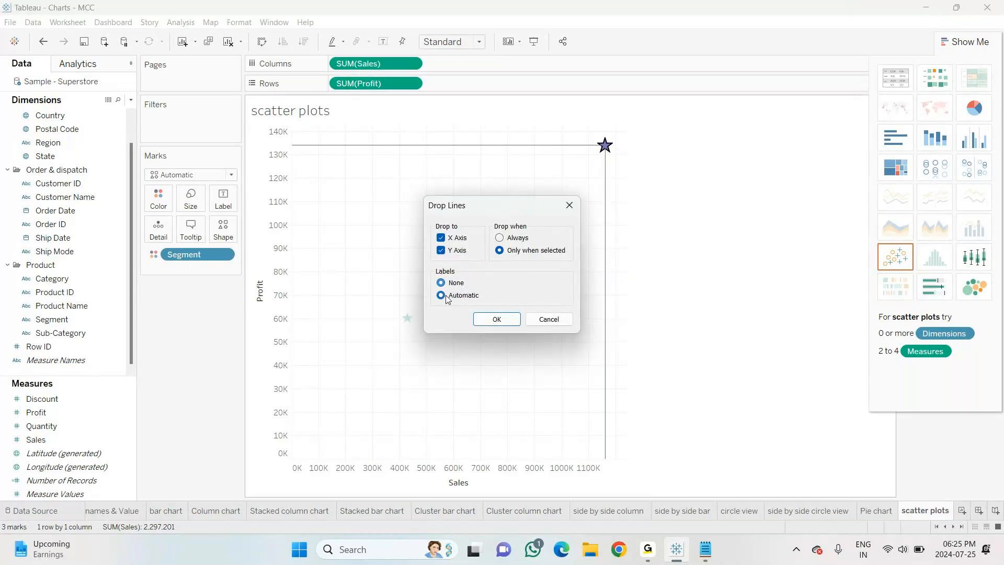
left_click(513, 240)
left_click(497, 318)
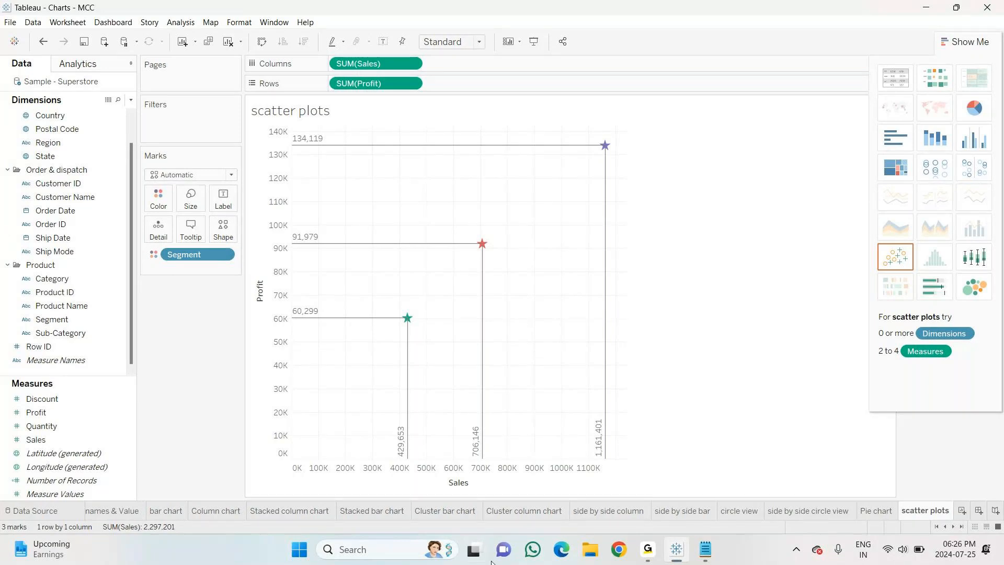
Add a new worksheet and build a text table of Sales by Sub-Category, with Sub-Category on rows.
left_click(960, 510)
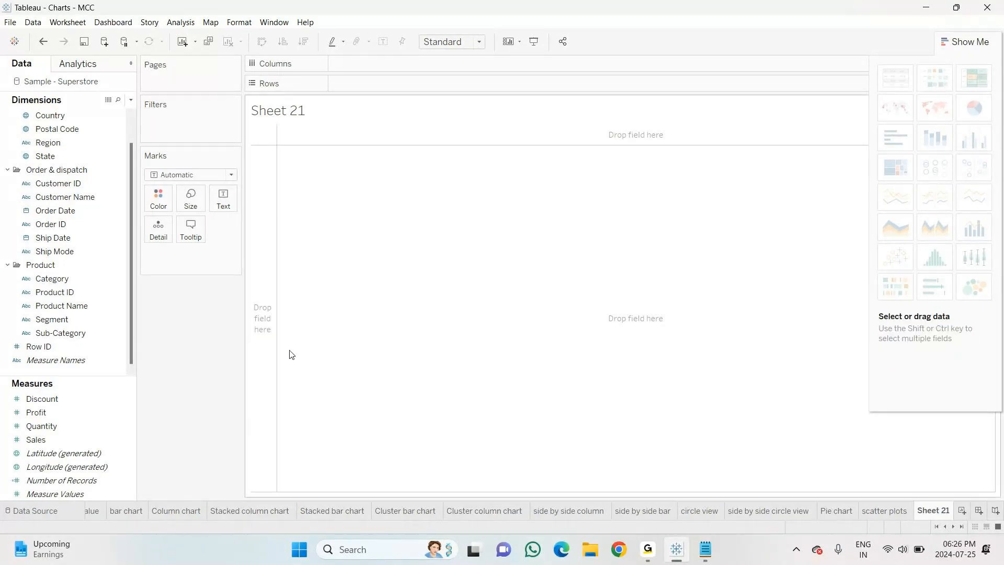
left_click(73, 480)
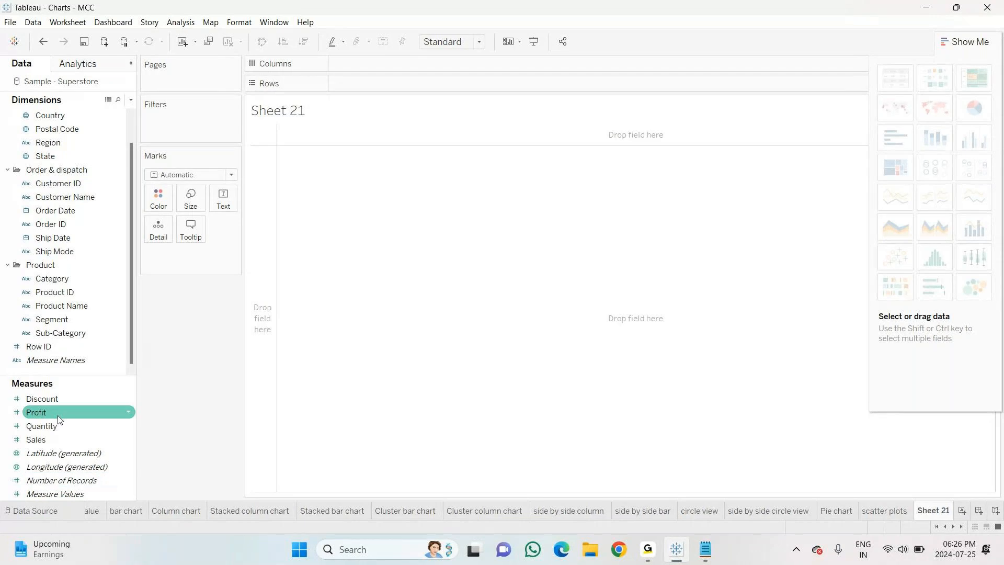
left_click_drag(62, 347, 357, 87)
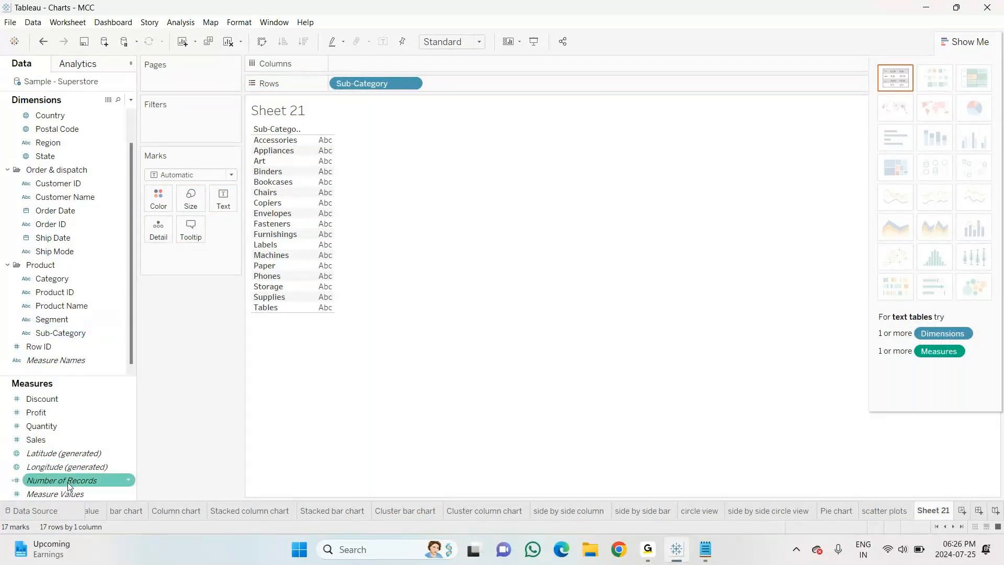
left_click_drag(35, 413, 301, 232)
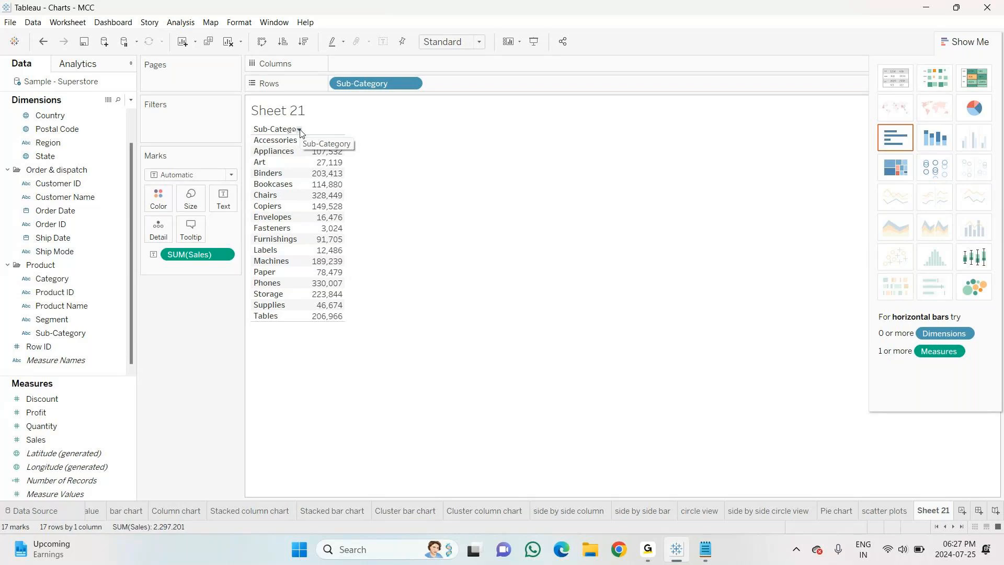
Sort the Sub-Category rows alphabetically and cycle the sort through reversed and unsorted order.
left_click(300, 131)
left_click(299, 130)
left_click(325, 138)
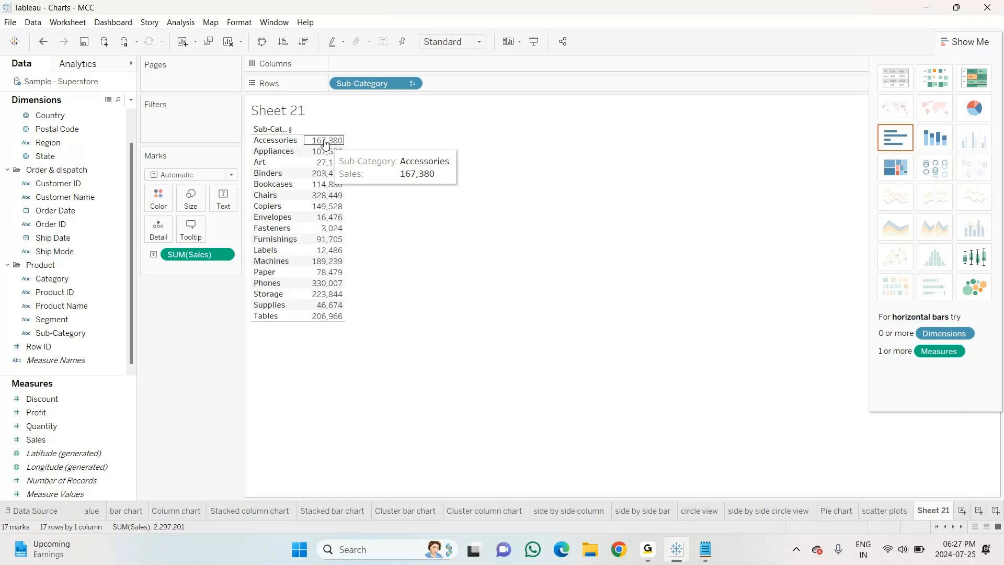
left_click(292, 130)
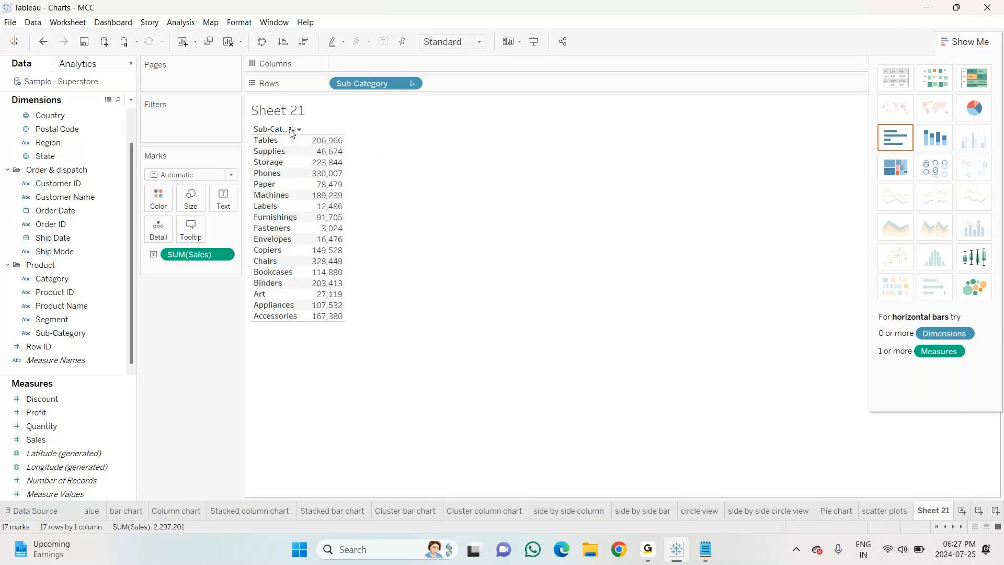
left_click(292, 130)
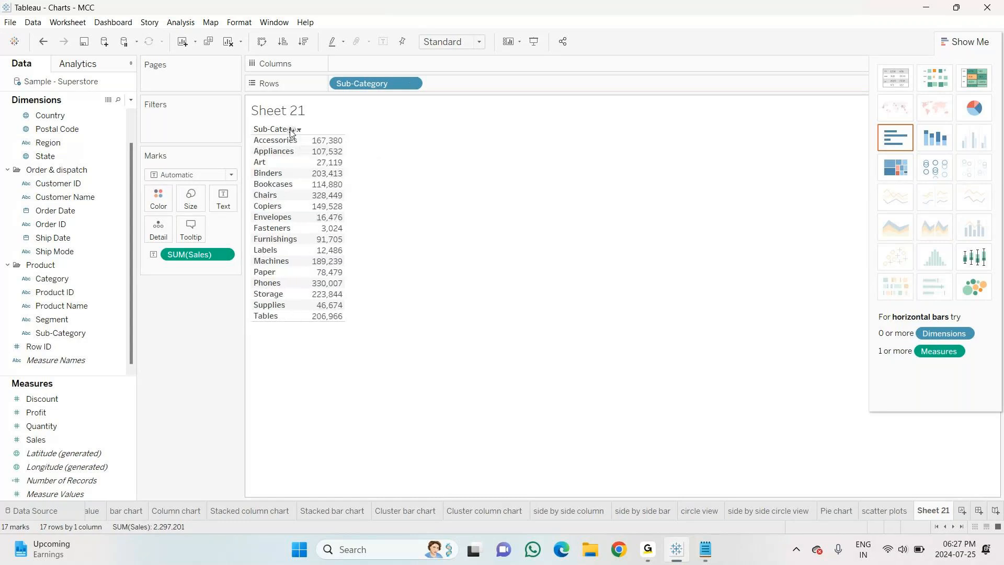
left_click(292, 130)
left_click(291, 130)
Try sorting the Sub-Category rows by SUM(Sales) and switch the sorting back to Alphabetic.
left_click(299, 130)
left_click(320, 150)
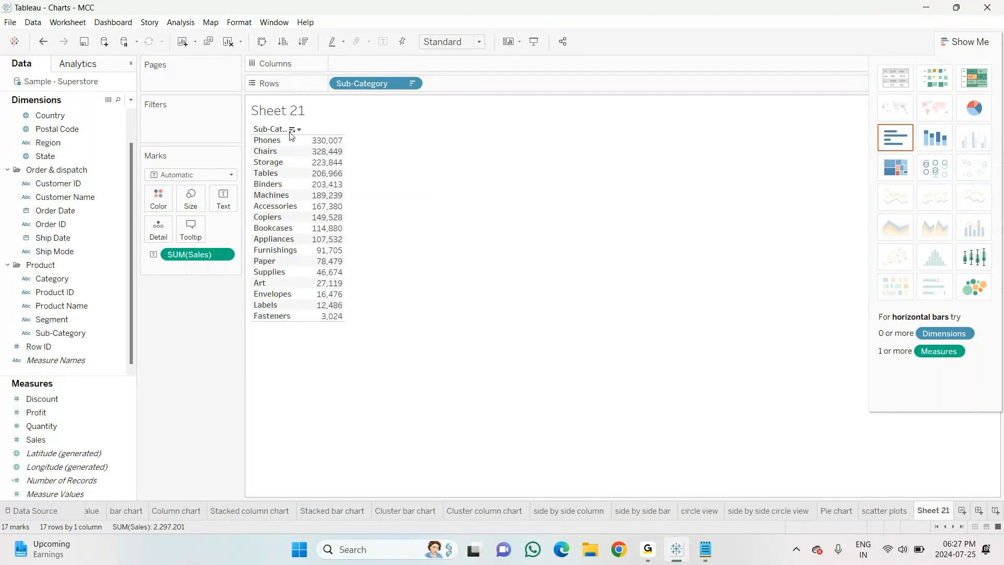
left_click(299, 130)
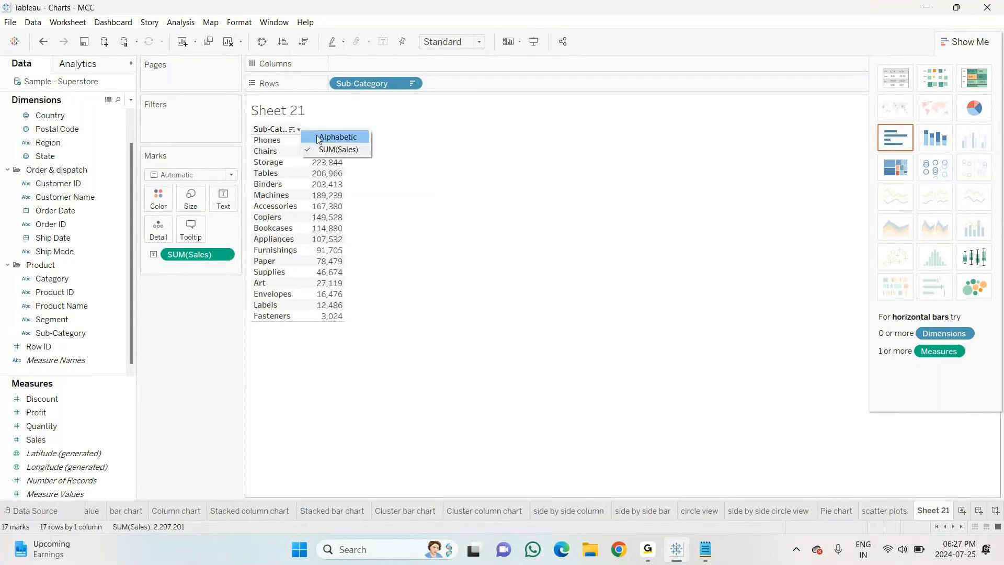
left_click(335, 137)
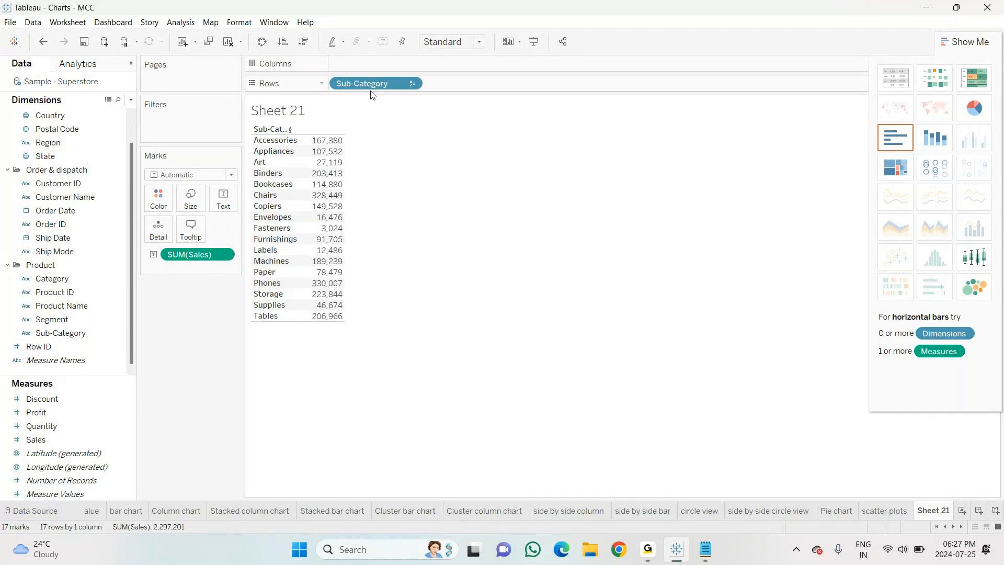
Clear Sheet 21 and rebuild the text table with Sub-Category on rows and Sales as the values.
left_click(230, 42)
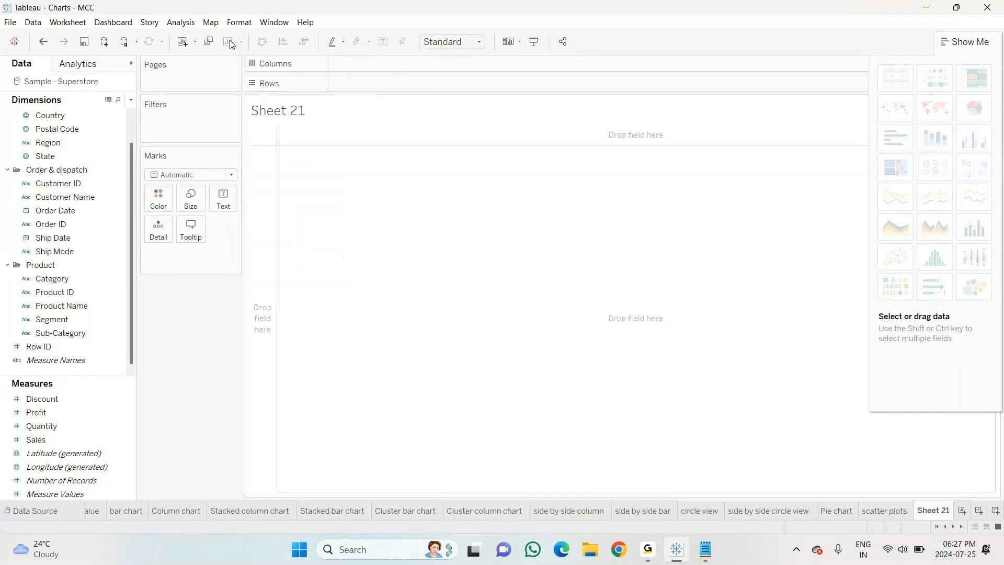
left_click_drag(67, 333, 345, 87)
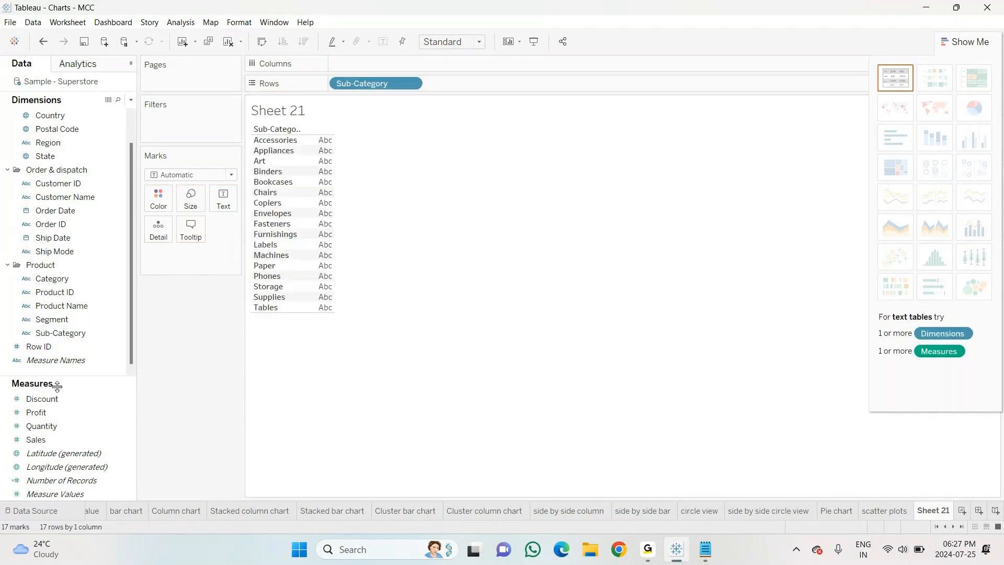
left_click_drag(47, 439, 312, 193)
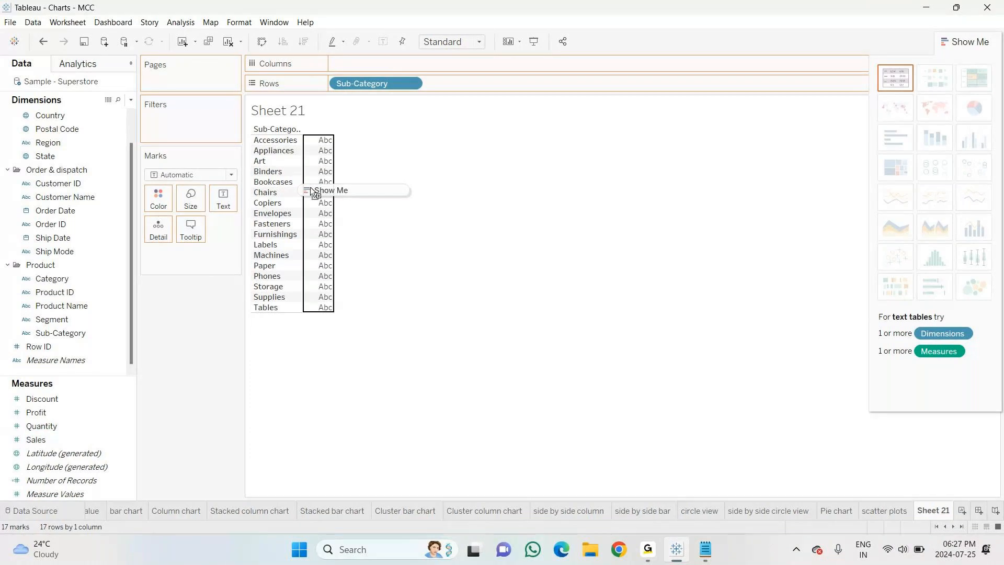
left_click_drag(312, 193, 312, 193)
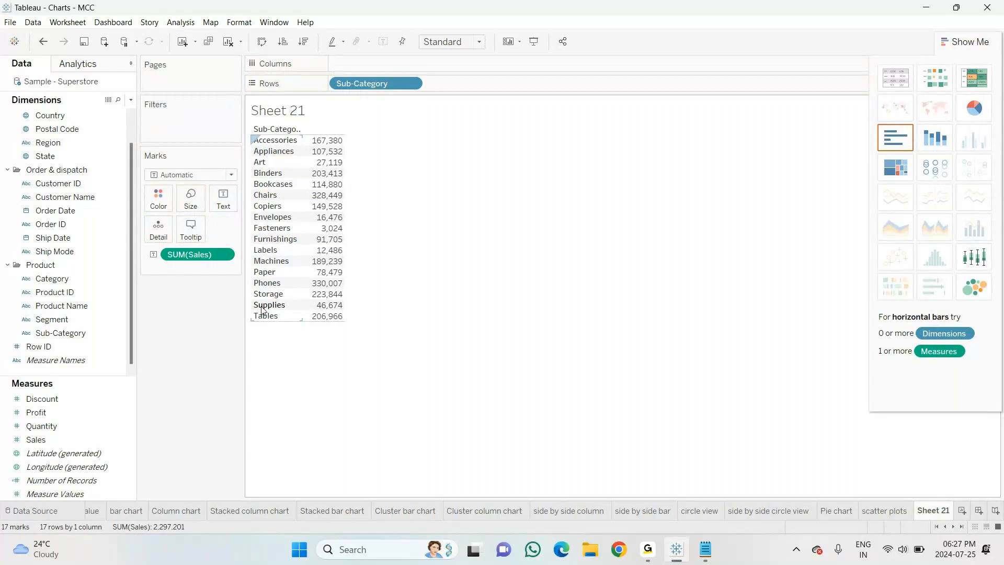
Sort the Sub-Category rows alphabetically, reverse the order and return it to ascending.
mouse_move(329, 153)
mouse_move(331, 315)
left_click(300, 131)
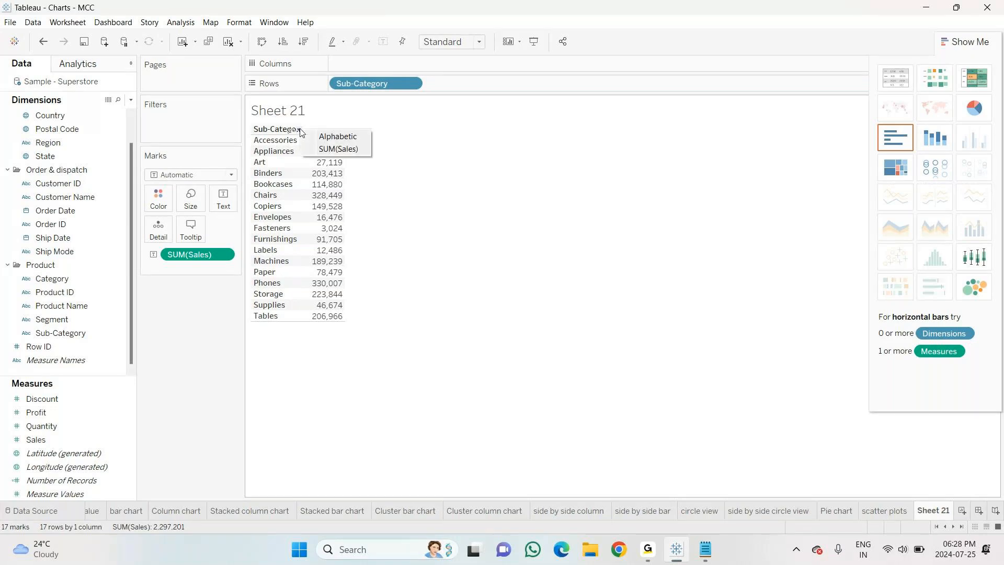
left_click(331, 138)
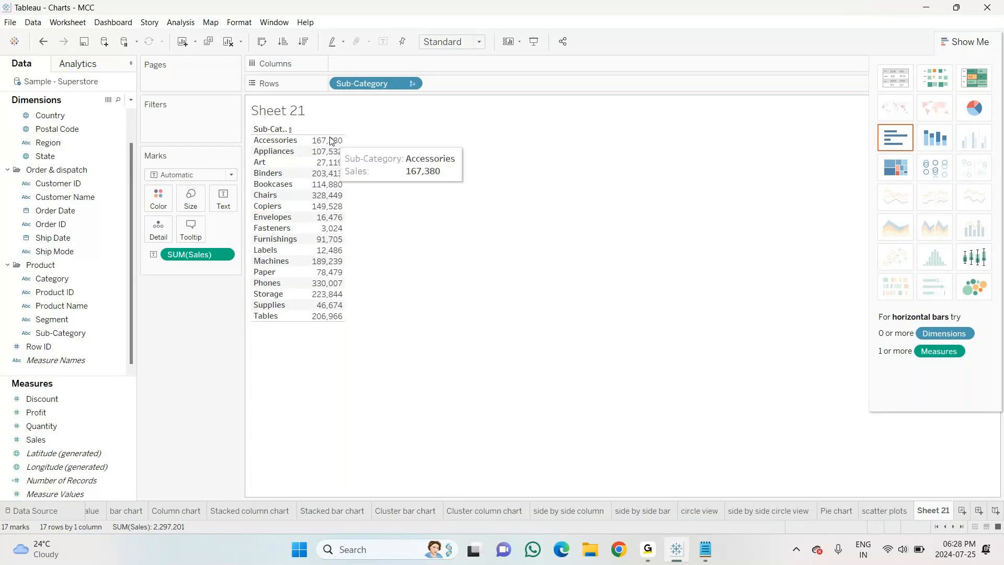
left_click(291, 132)
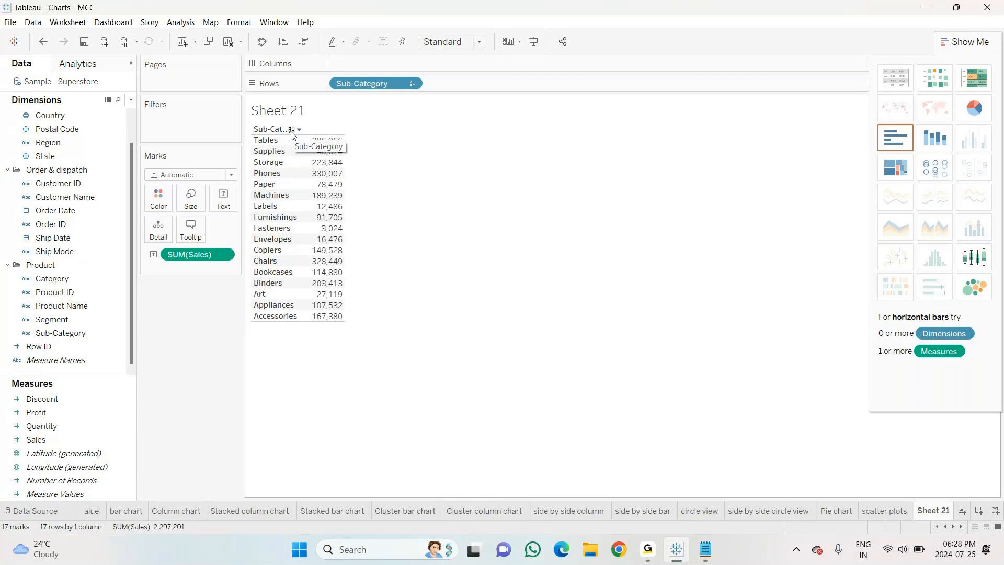
left_click(291, 132)
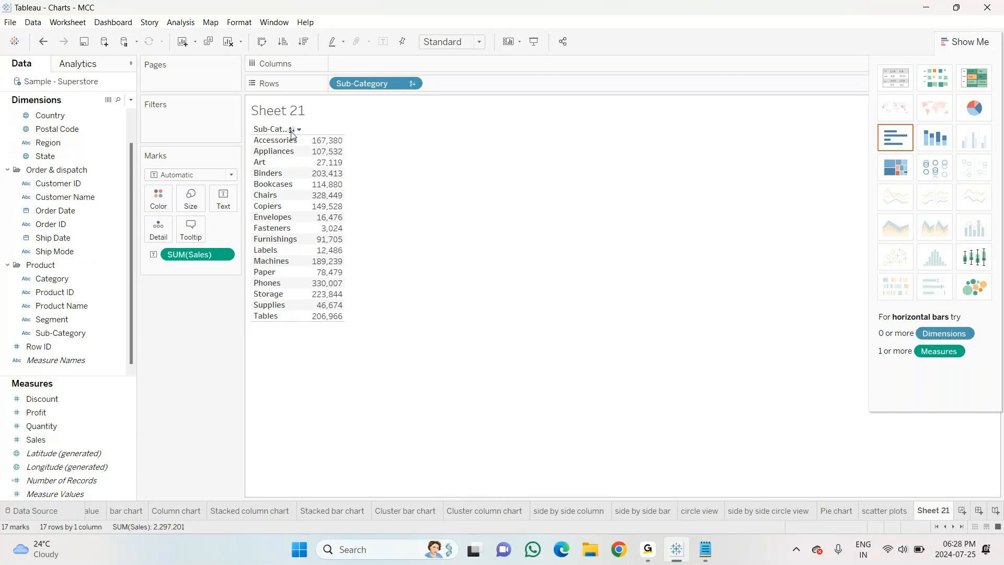
Sort the Sub-Category rows by SUM(Sales) in descending order and turn the text table into a heat map.
left_click(299, 129)
left_click(330, 151)
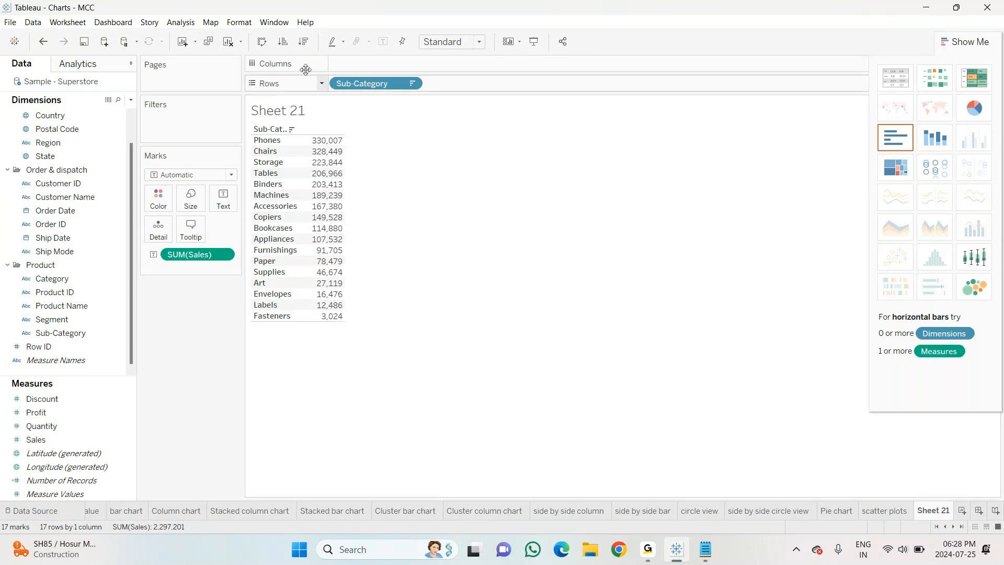
left_click(937, 77)
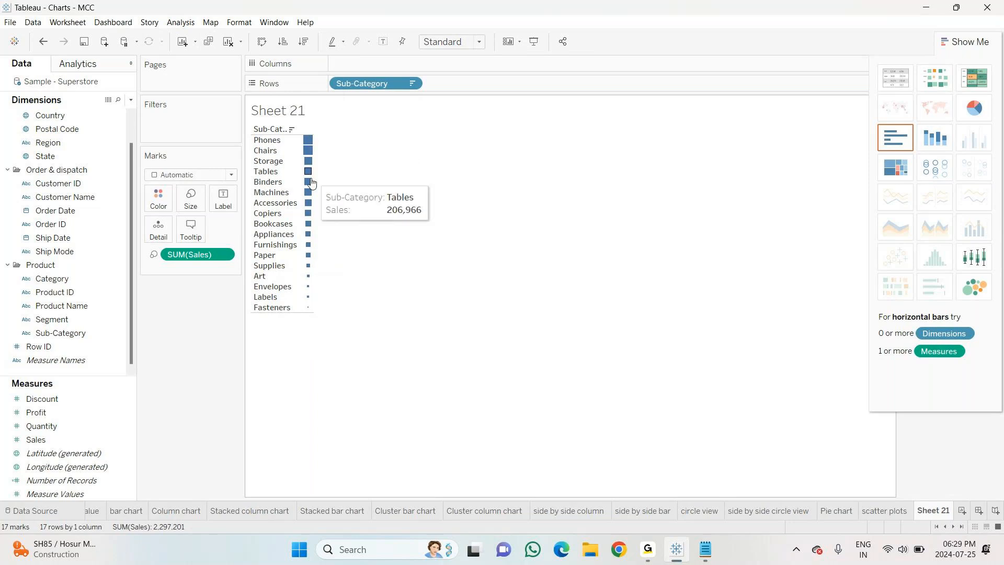
Clear the Sales sort on the heat map and sort the Sub-Category rows by Alphabetic.
left_click(292, 130)
left_click(292, 130)
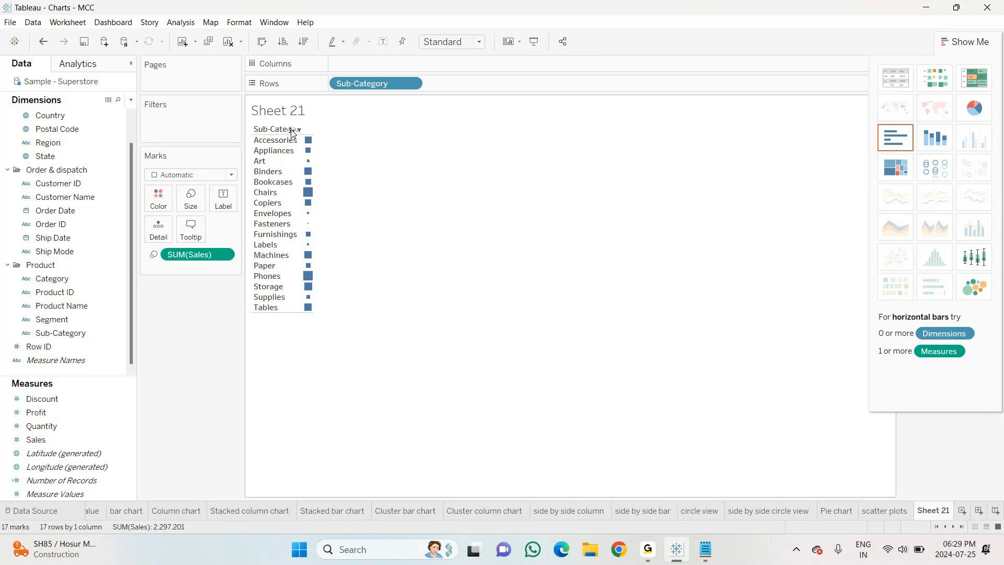
left_click(299, 130)
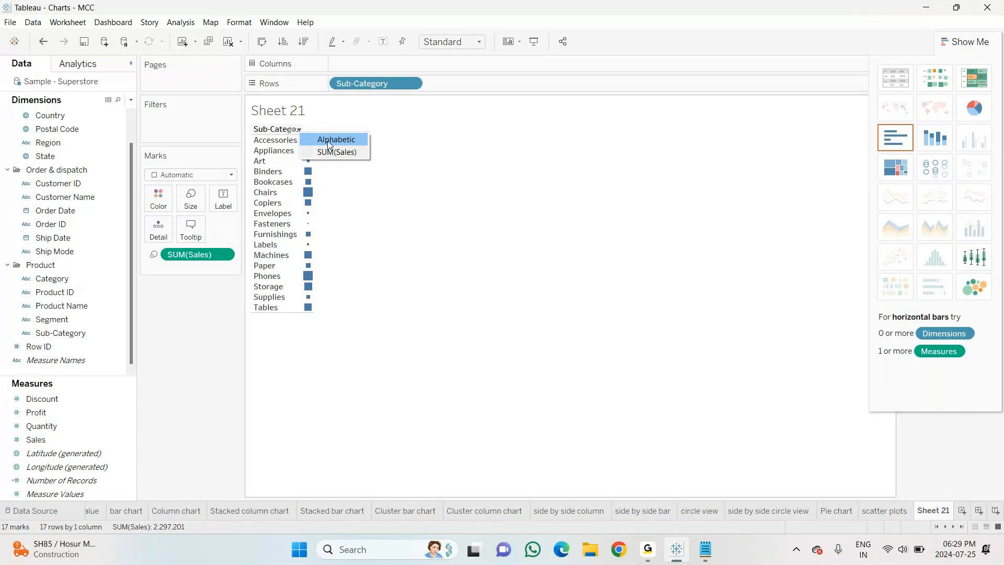
left_click(328, 140)
Try the Entire View, Fit Height and Fit Width settings on the heat map.
left_click(448, 44)
left_click(443, 90)
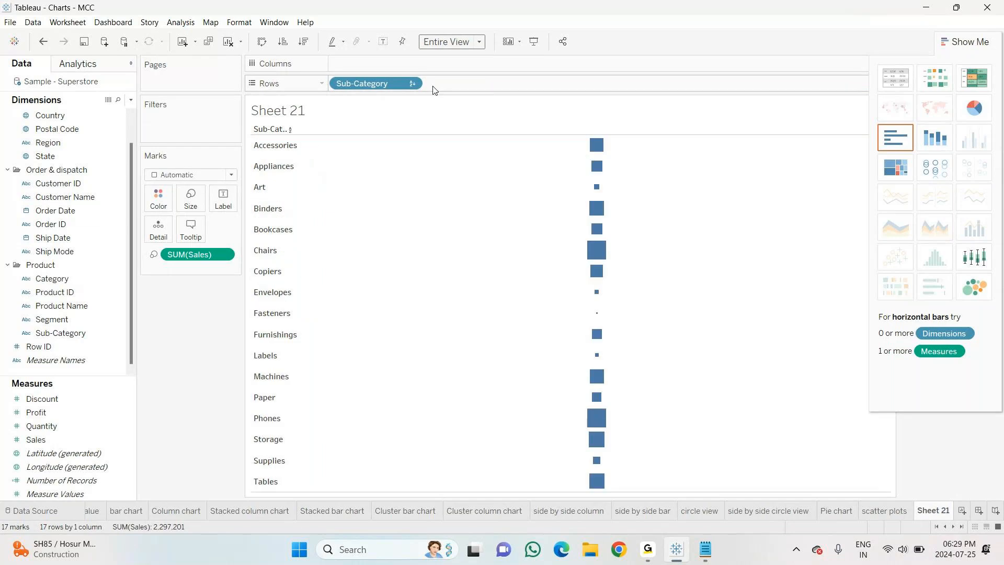
left_click(446, 44)
left_click(444, 81)
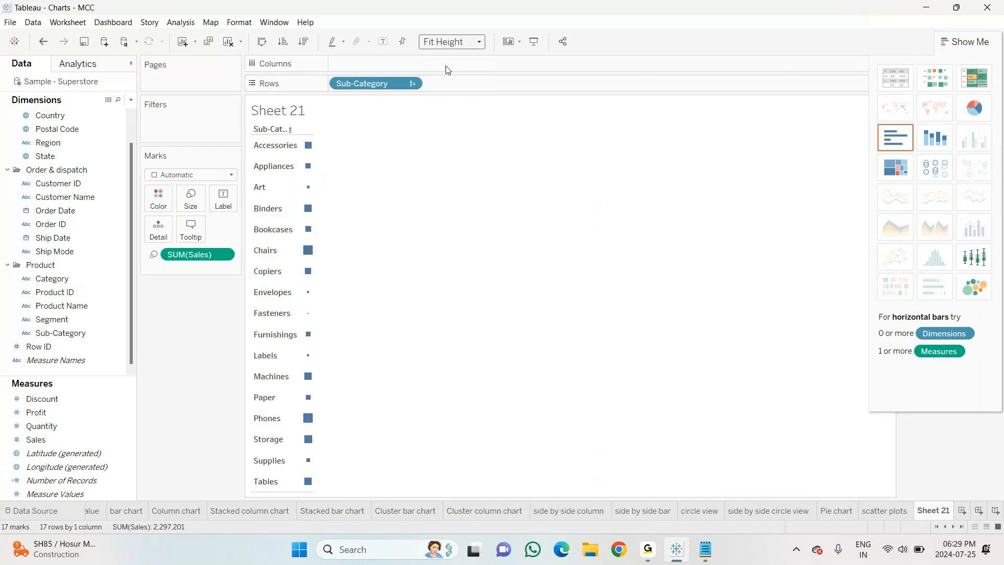
key("Up")
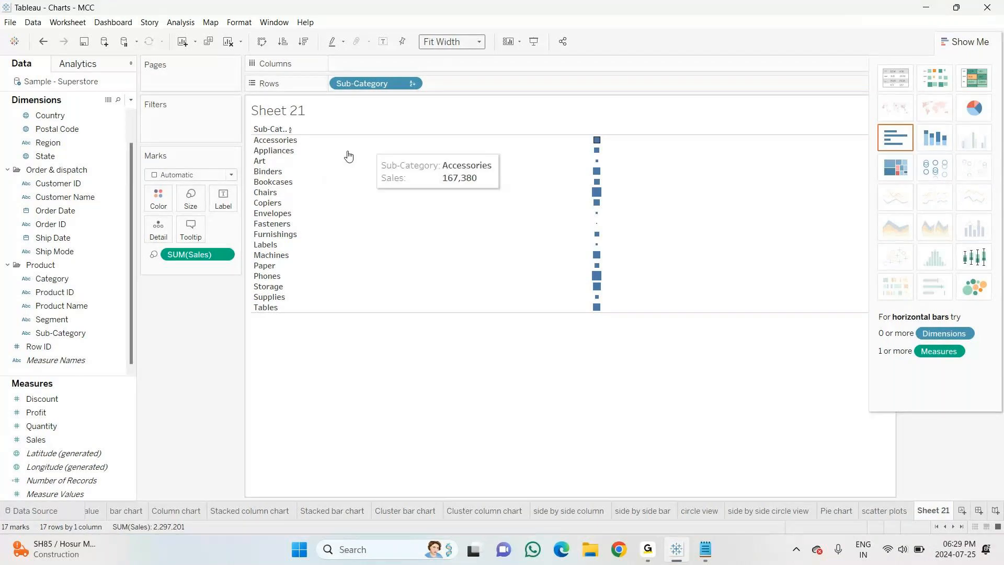
Slightly enlarge the heat map squares and try several mark colours, settling on pink.
left_click(199, 212)
left_click_drag(233, 232, 234, 231)
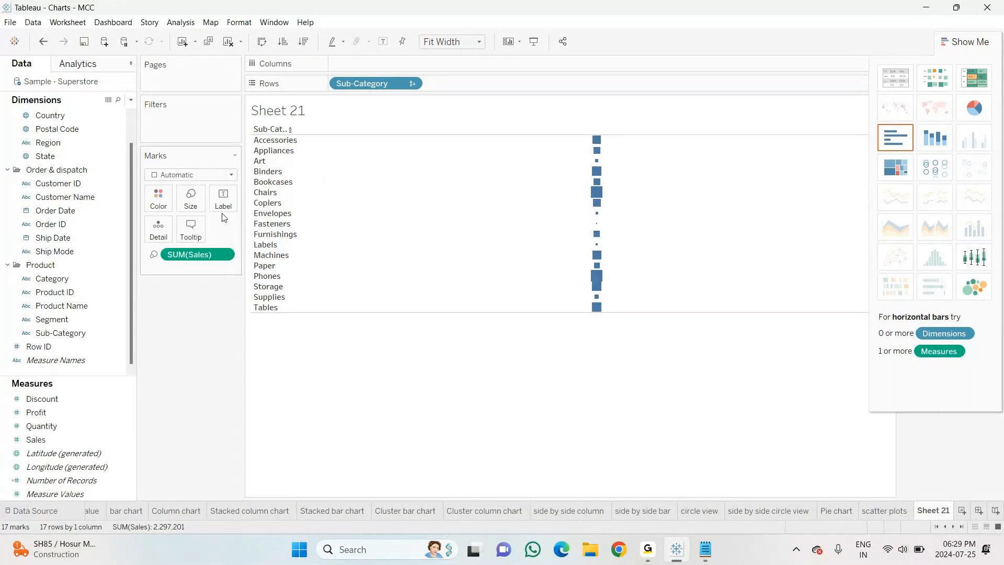
left_click(160, 198)
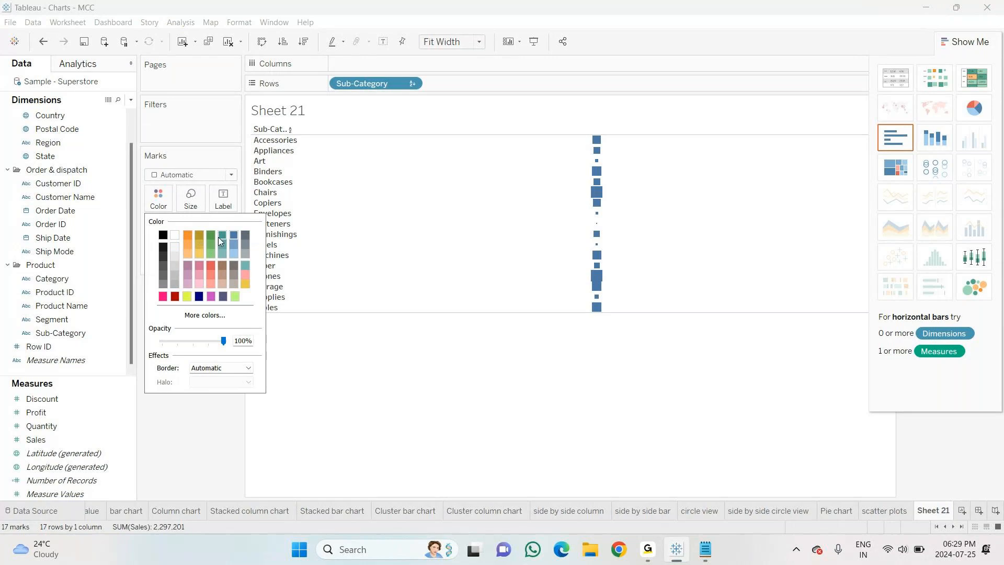
left_click(199, 234)
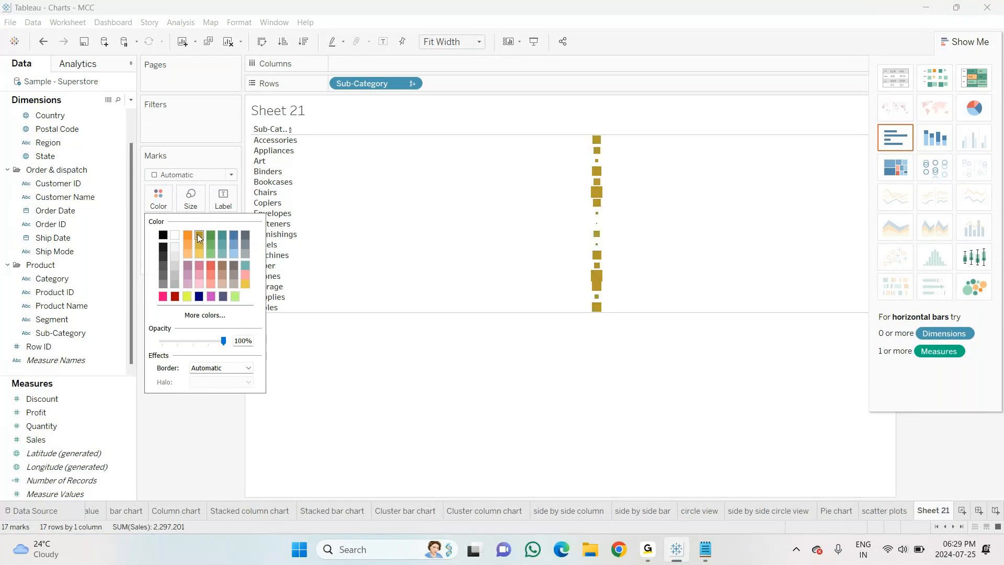
left_click(233, 236)
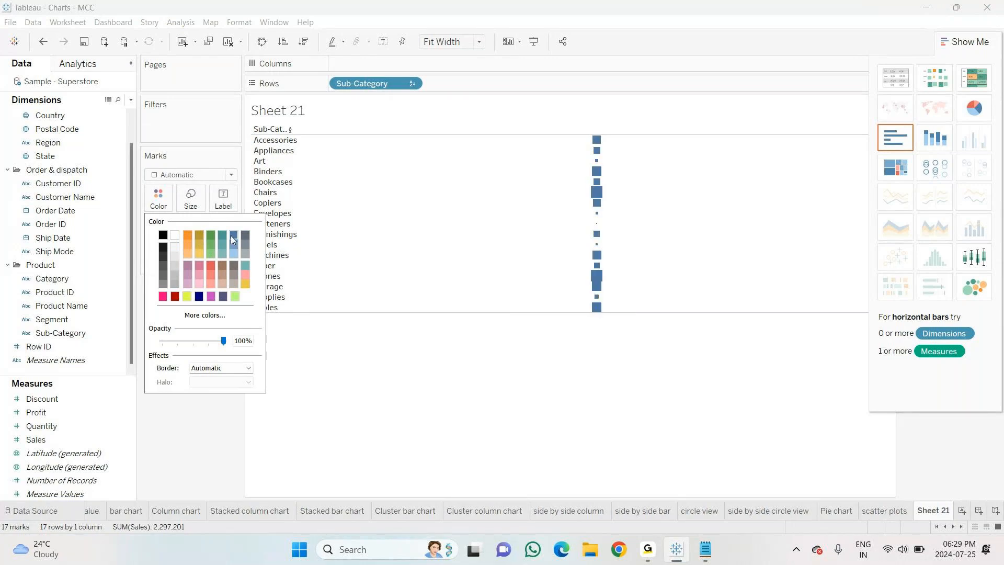
left_click(222, 237)
left_click(245, 235)
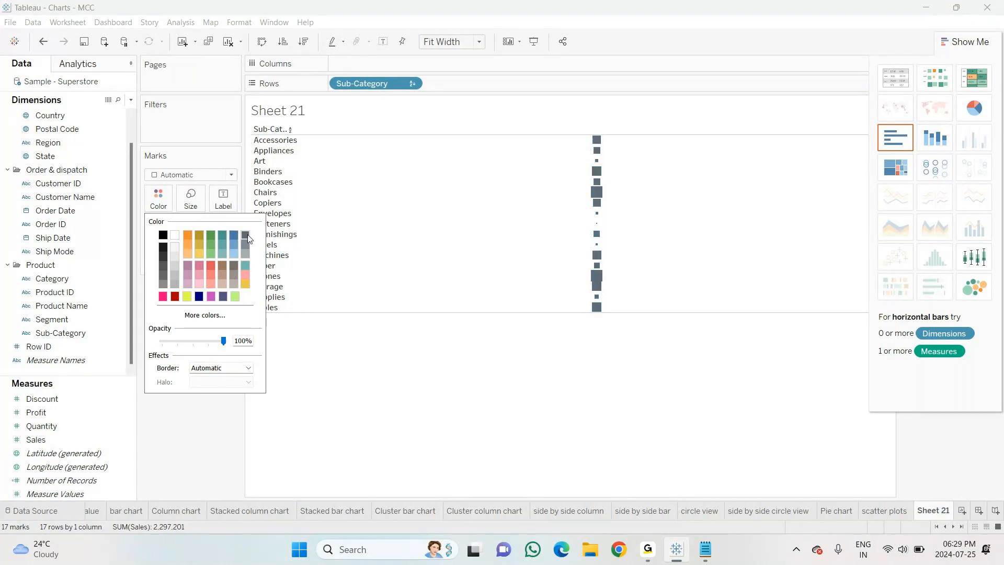
left_click(245, 265)
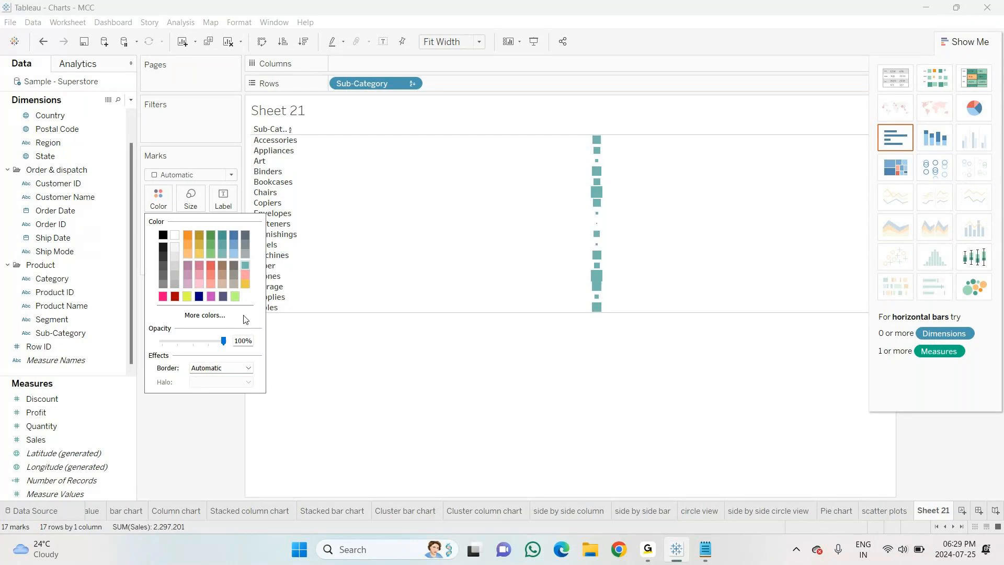
left_click(199, 265)
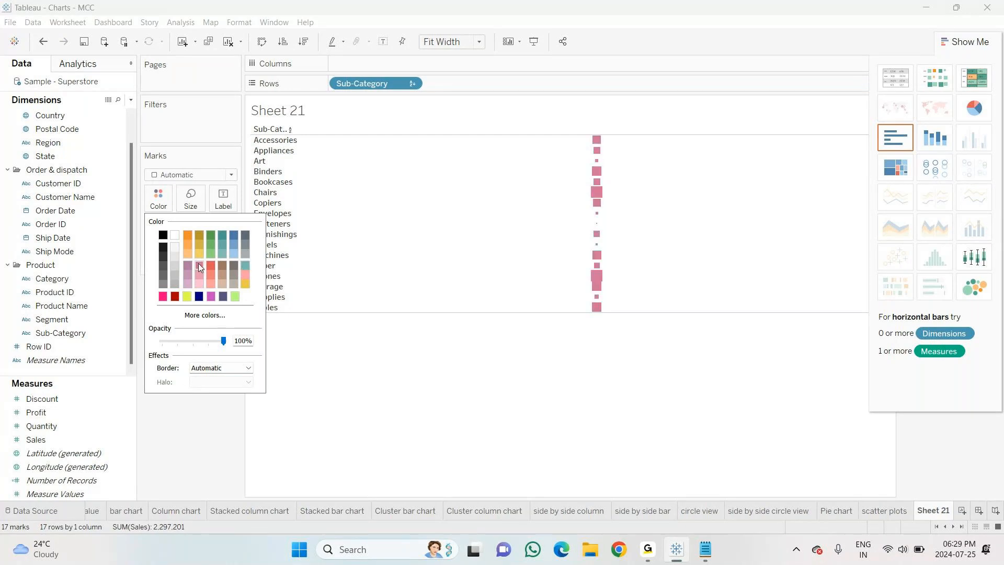
left_click(183, 428)
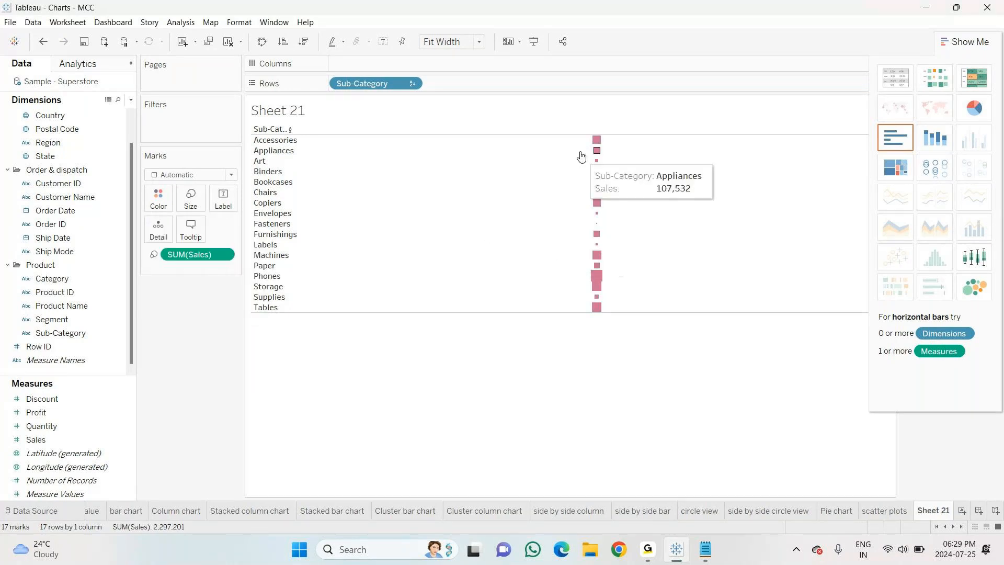
Set the view fit to Standard and sort the heat map by Sales in ascending and descending order.
left_click(451, 42)
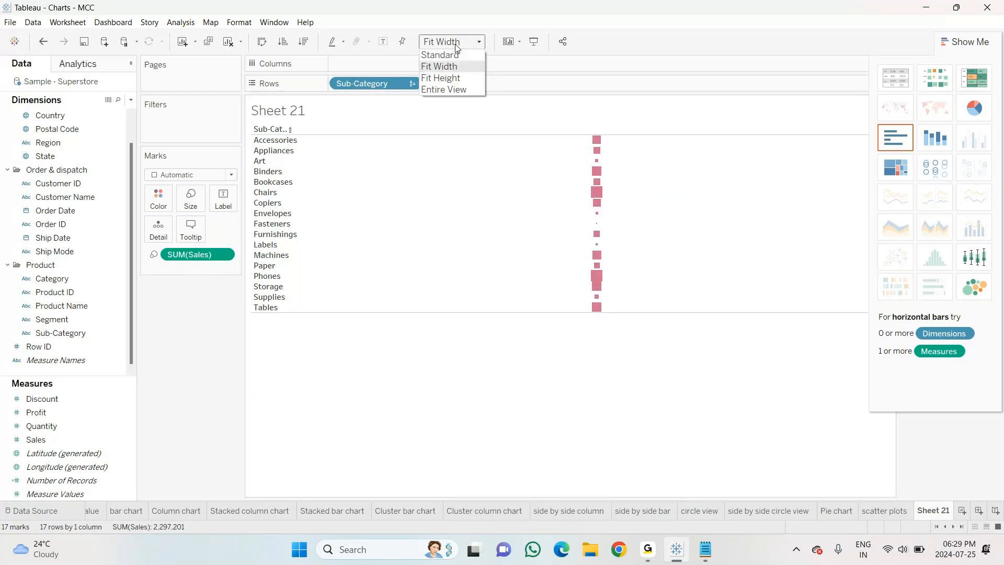
left_click(439, 55)
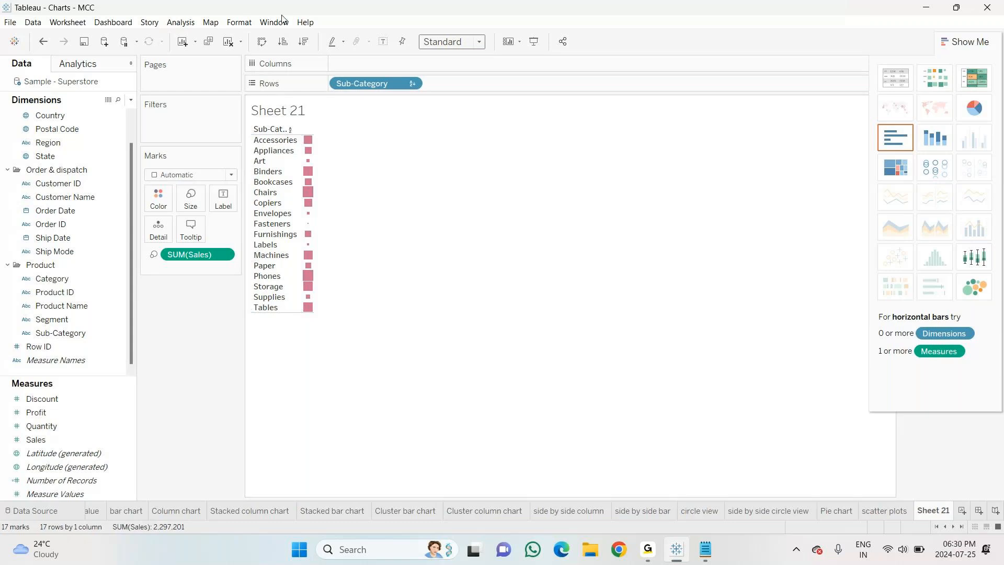
left_click(283, 41)
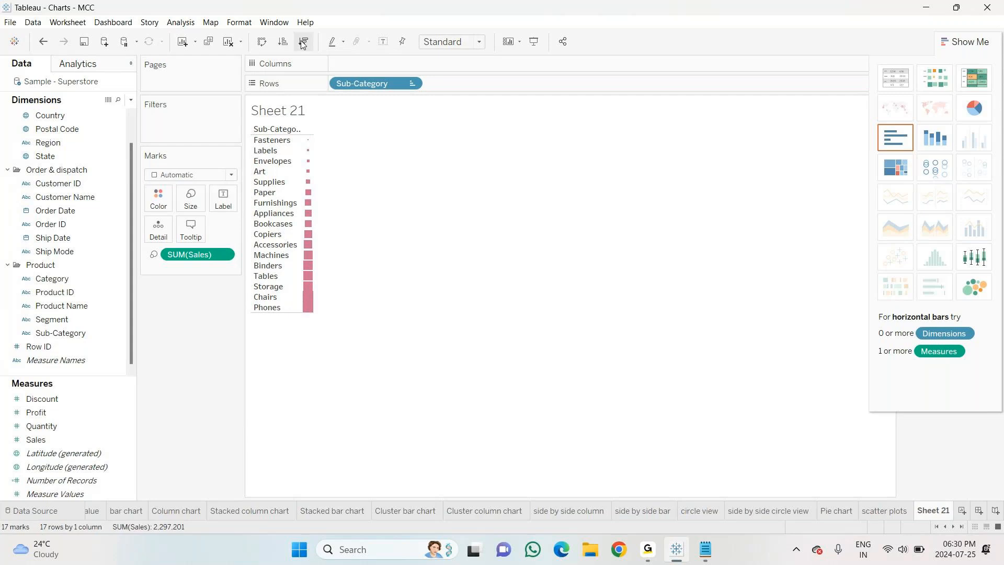
left_click(304, 42)
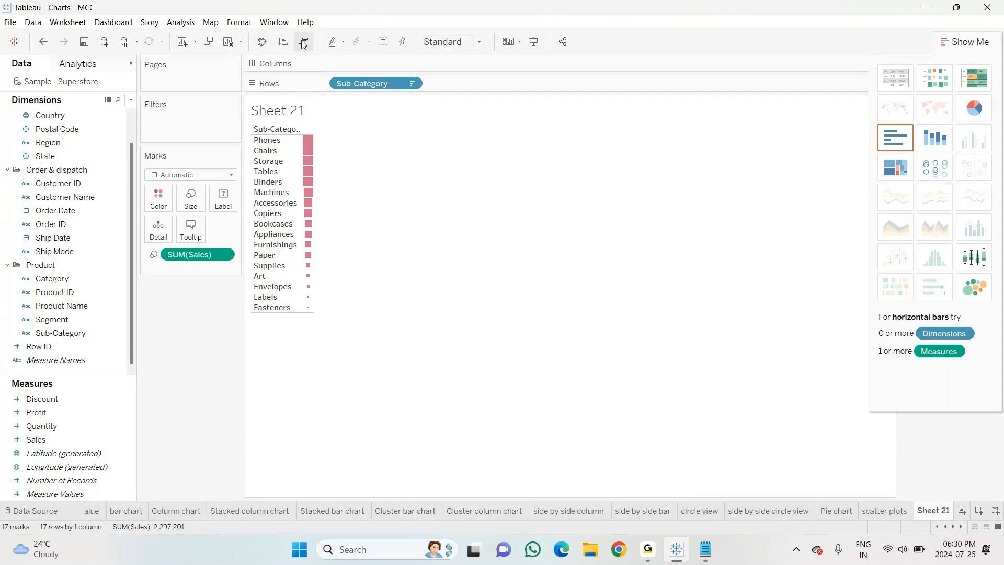
left_click(283, 42)
Sort the Sub-Category rows by Alphabetic and convert the heat map back to a text table.
left_click(296, 130)
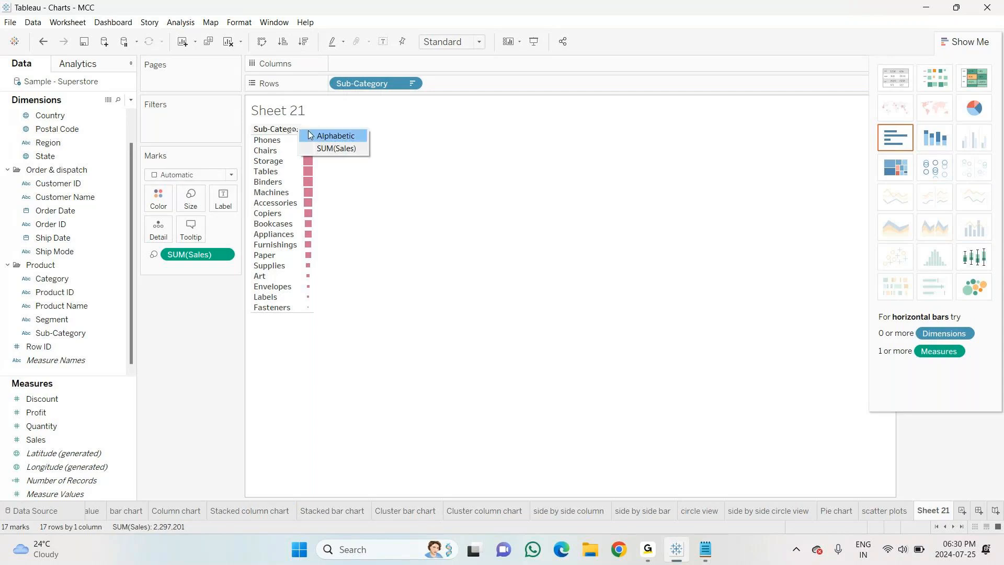
left_click(309, 135)
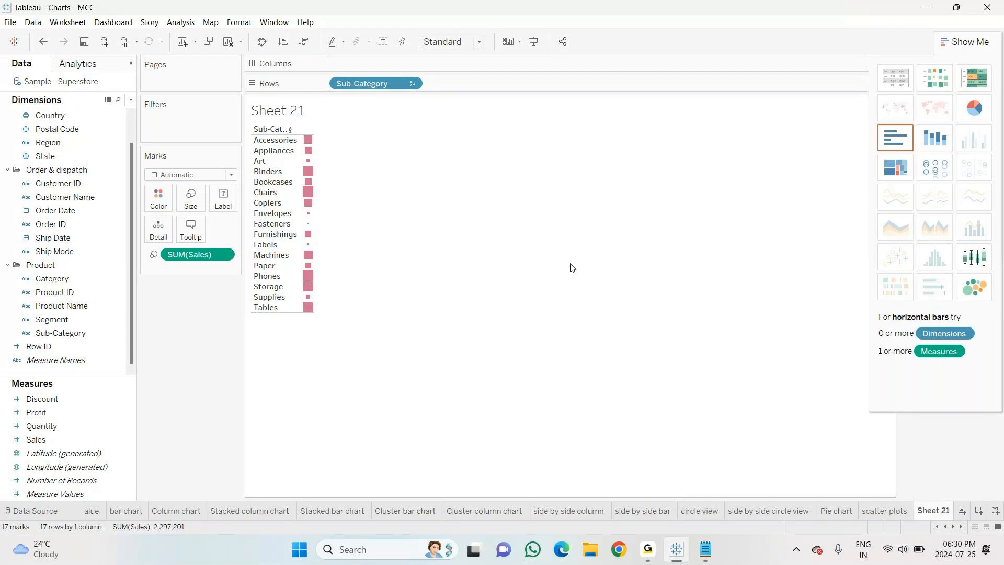
left_click(890, 84)
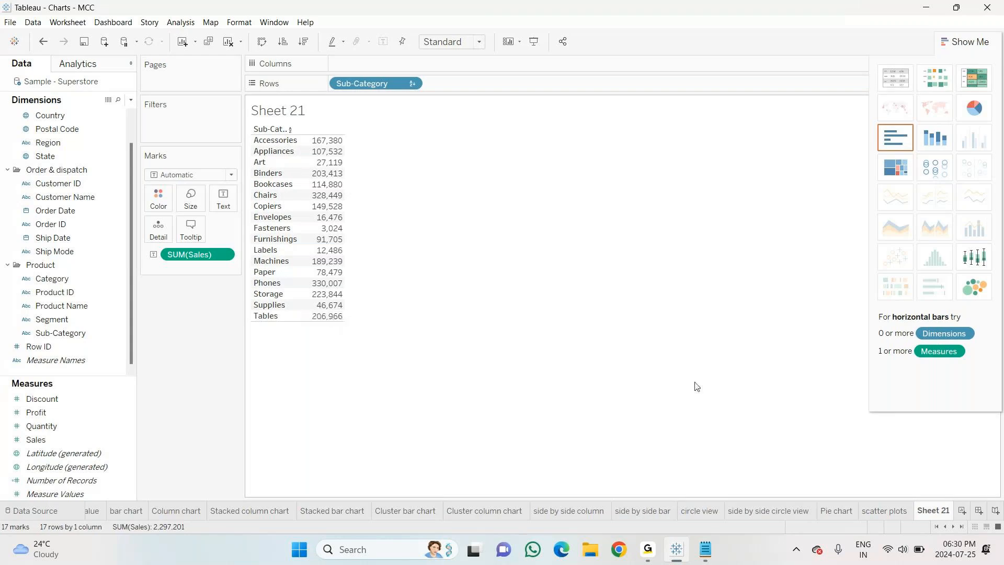
Rename the Sheet 21 worksheet as "ex - Table".
right_click(933, 510)
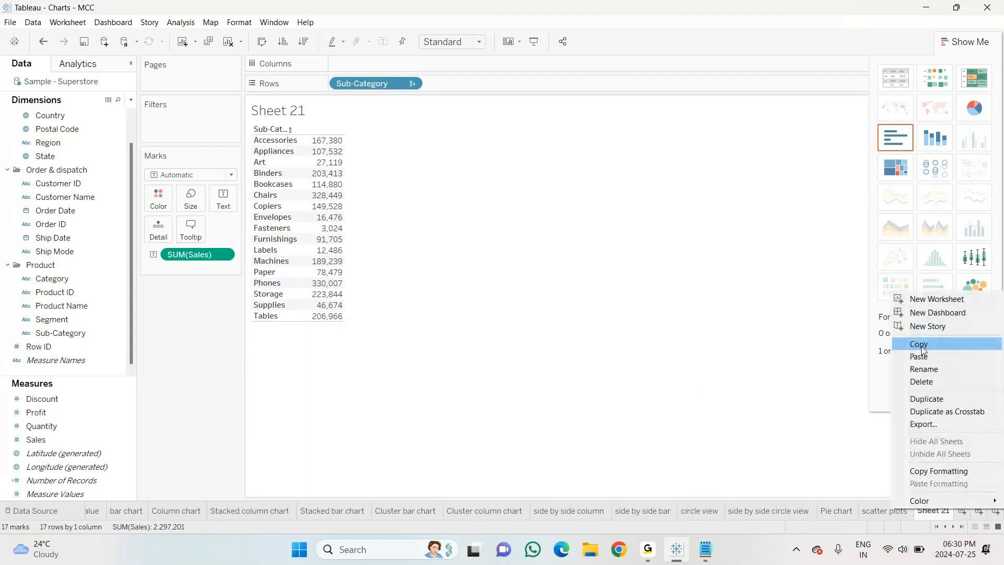
left_click(924, 368)
type("small")
key("BackSpace")
key("BackSpace")
key("BackSpace")
key("BackSpace")
key("BackSpace")
type("ex -")
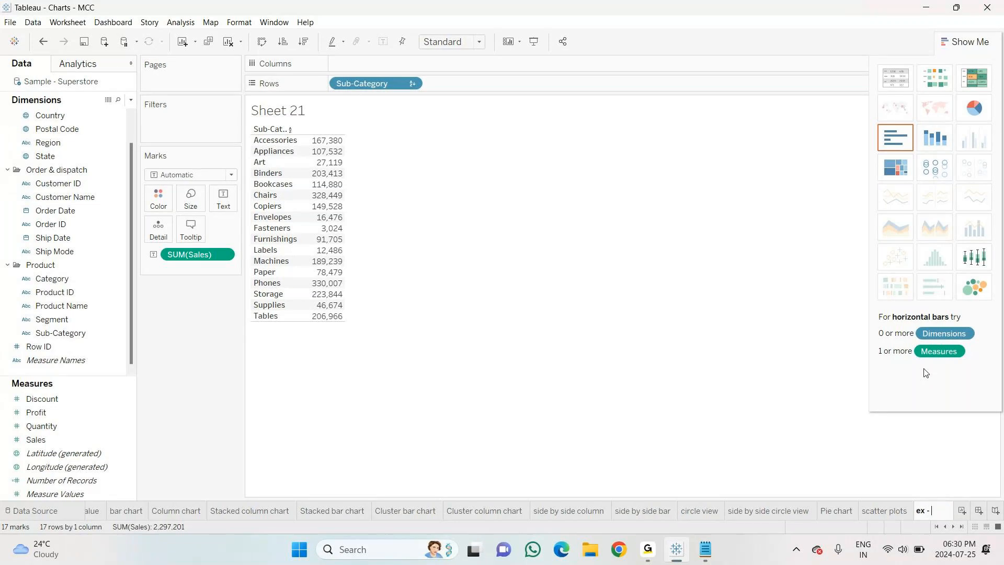
type(" Tabl")
type("e")
key("Return")
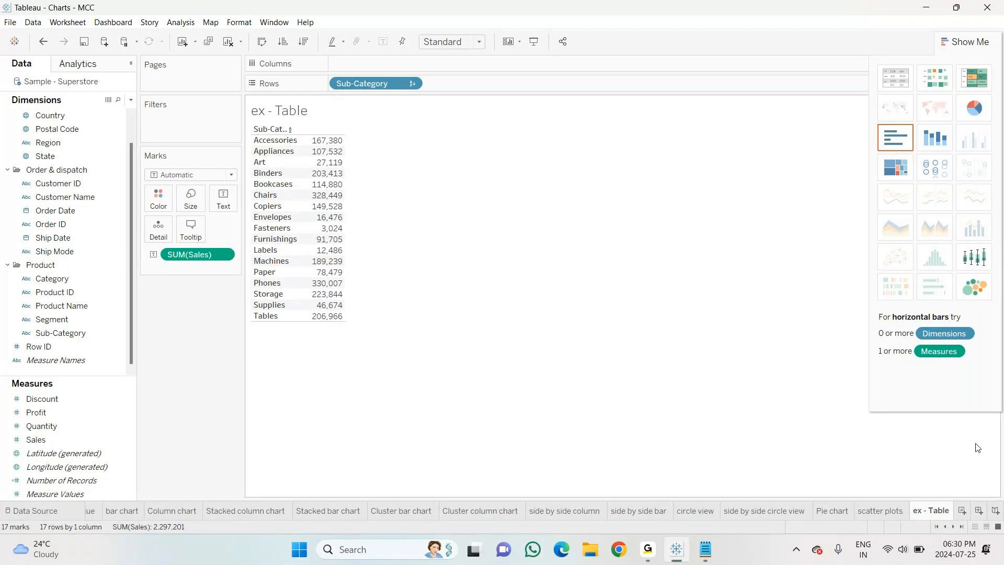
Duplicate the ex - Table worksheet and convert the copy into a heat map.
right_click(930, 511)
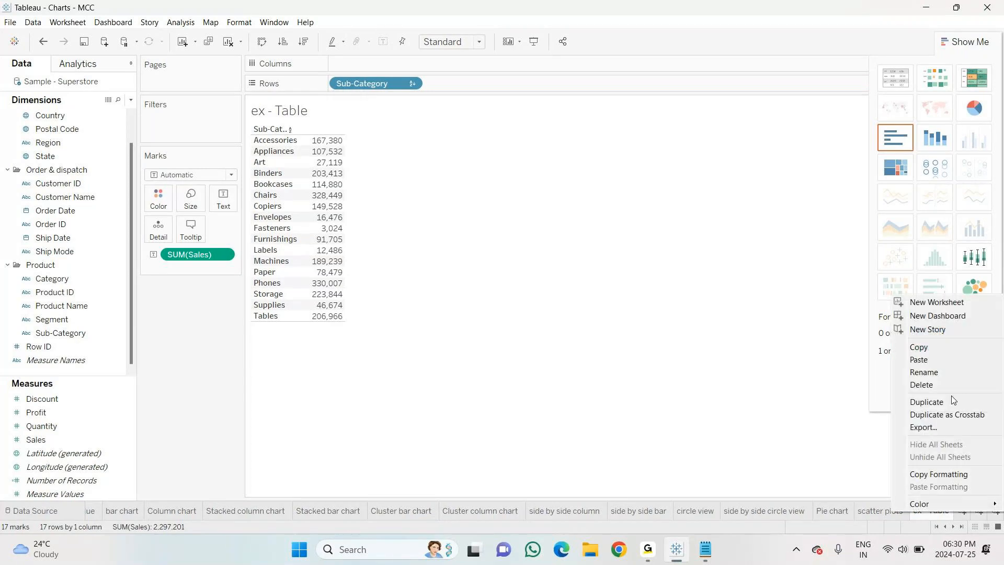
left_click(924, 403)
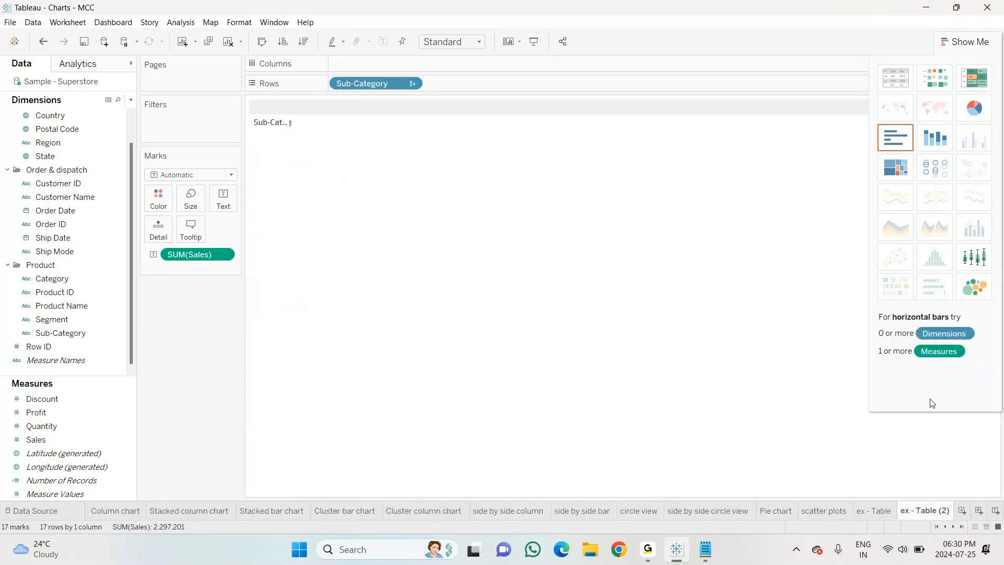
left_click(929, 84)
right_click(923, 510)
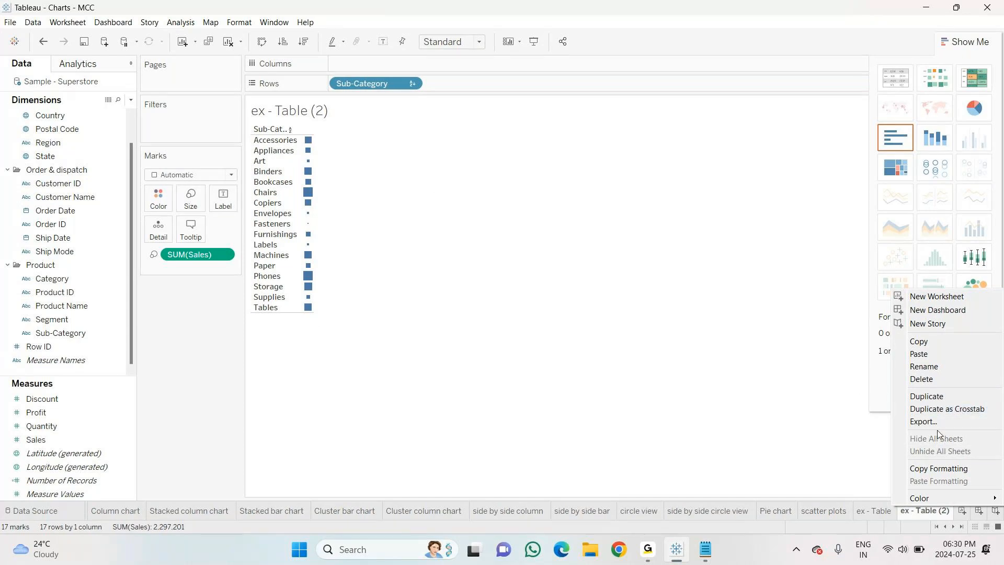
left_click(922, 368)
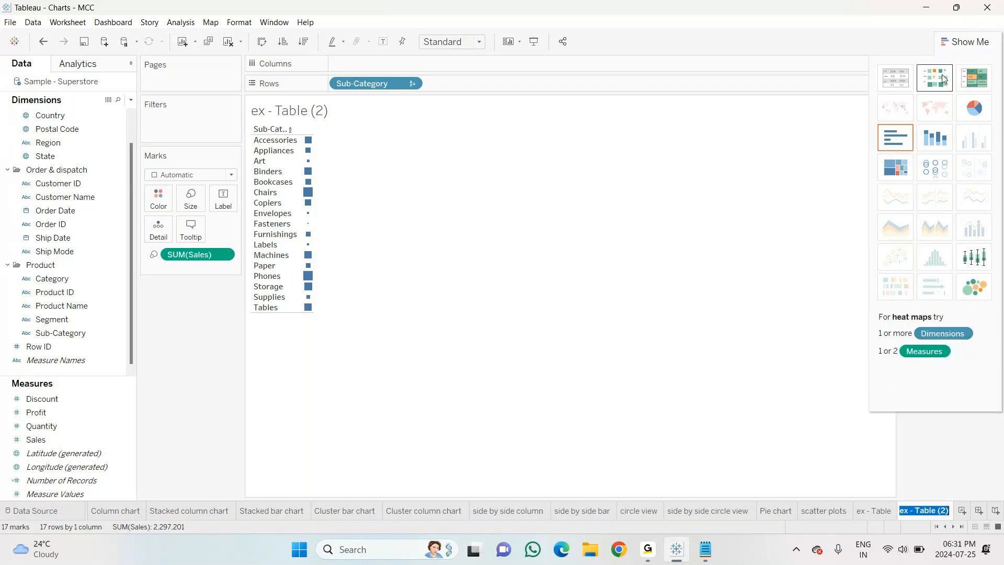
key("Return")
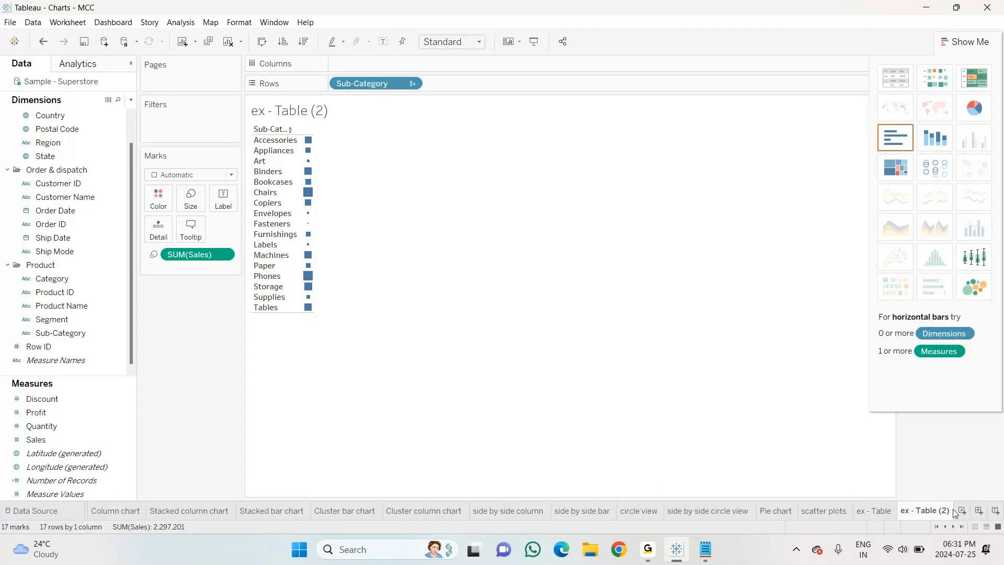
Duplicate the ex - Table (2) worksheet and rename the original as "Heat map".
right_click(916, 511)
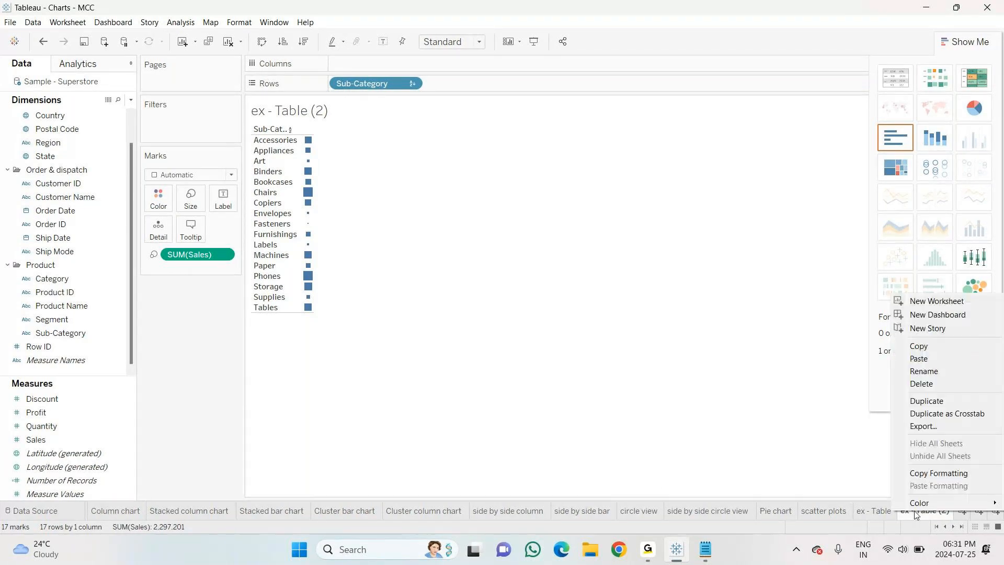
left_click(921, 402)
left_click(866, 510)
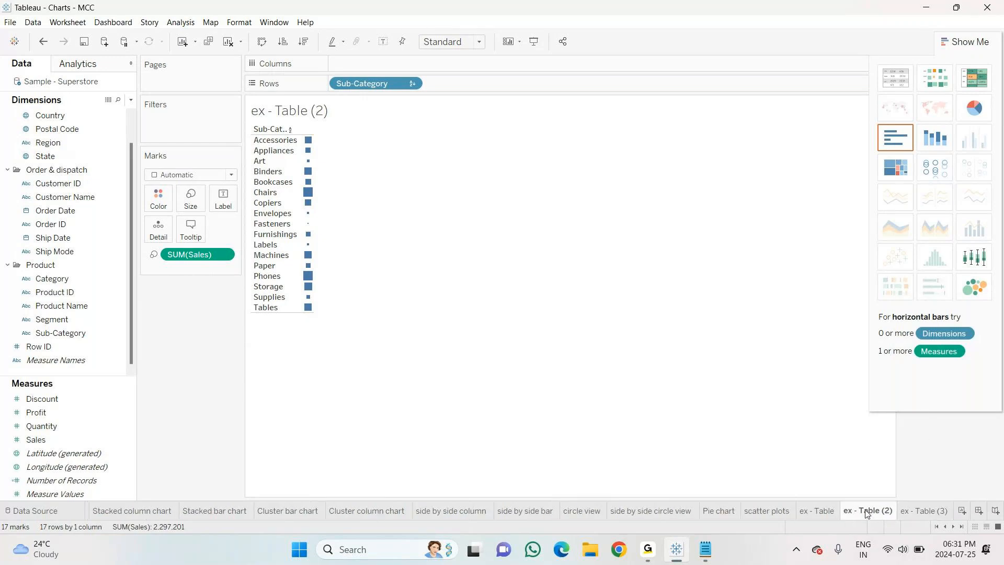
right_click(867, 511)
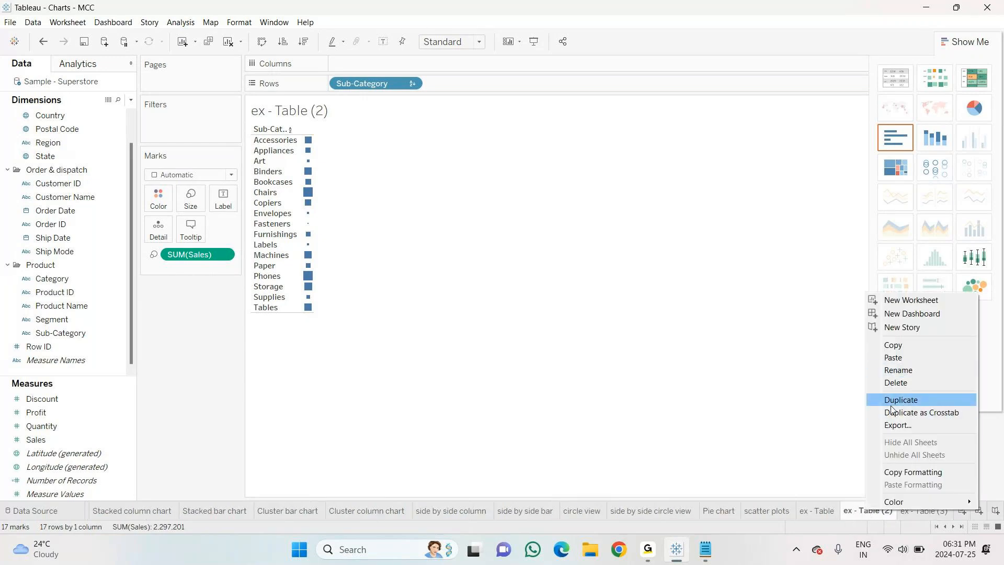
left_click(897, 370)
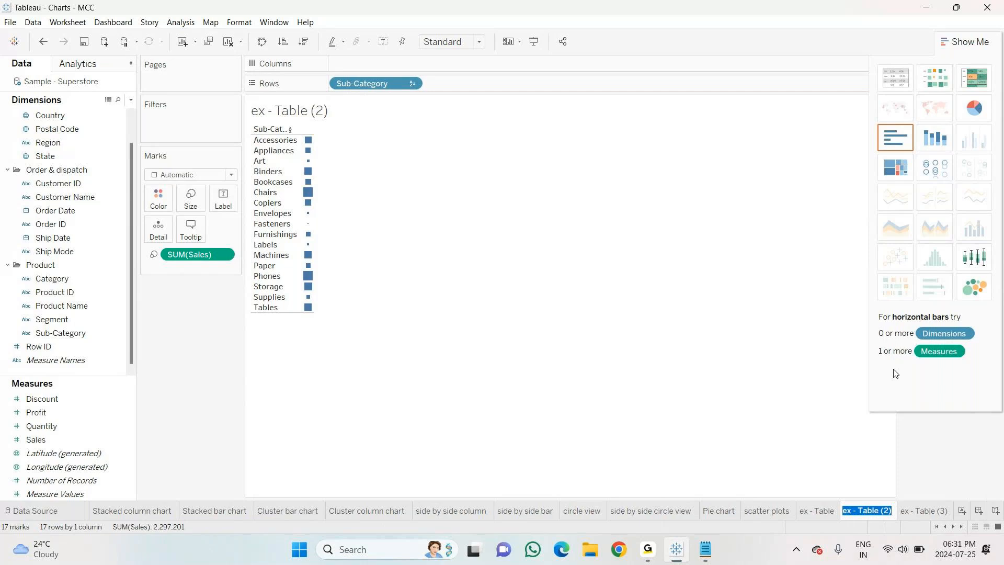
type("Heat map")
key("Return")
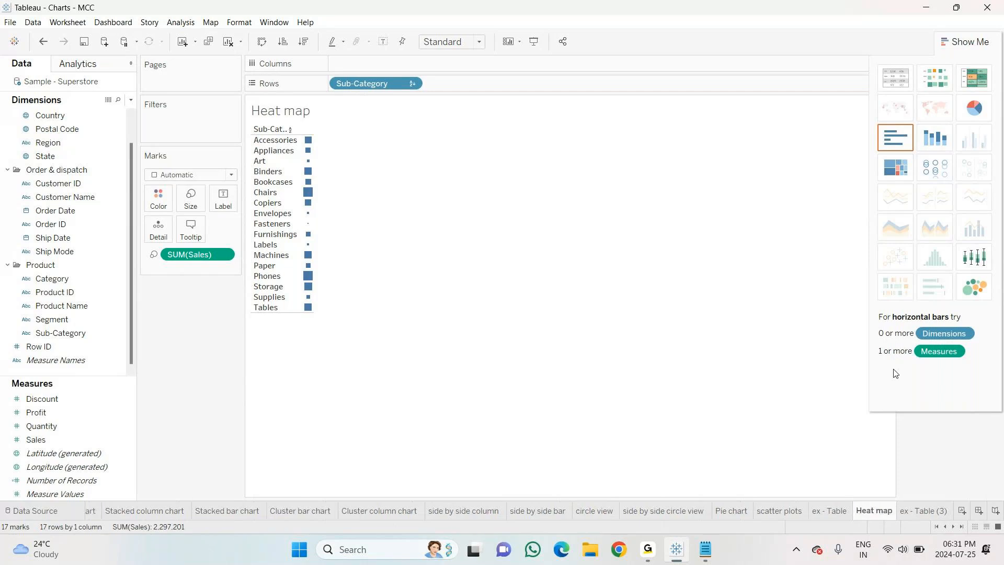
Convert the ex - Table (3) worksheet into a highlight table and sort Sub-Category by Sales in ascending and descending order.
left_click(919, 515)
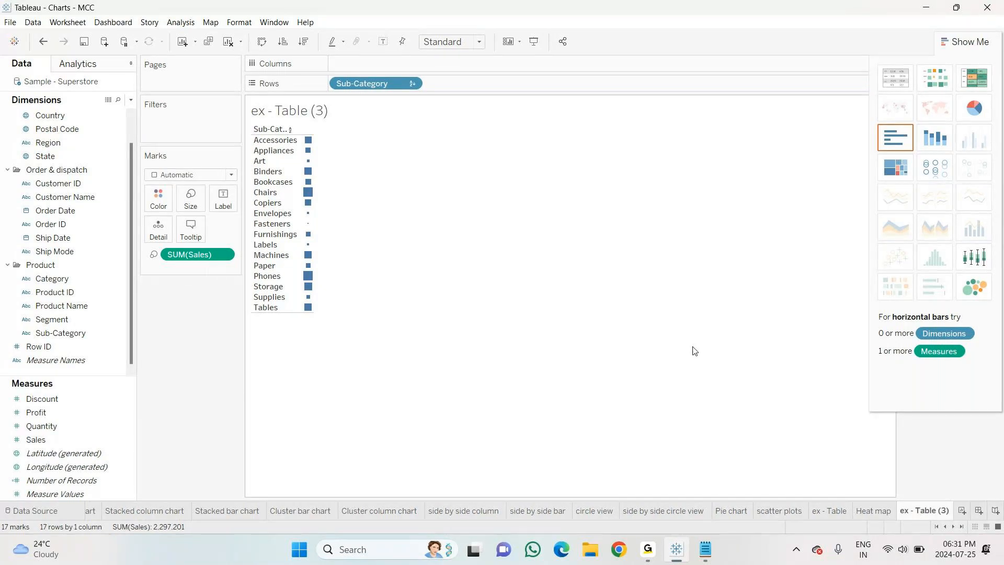
left_click(887, 78)
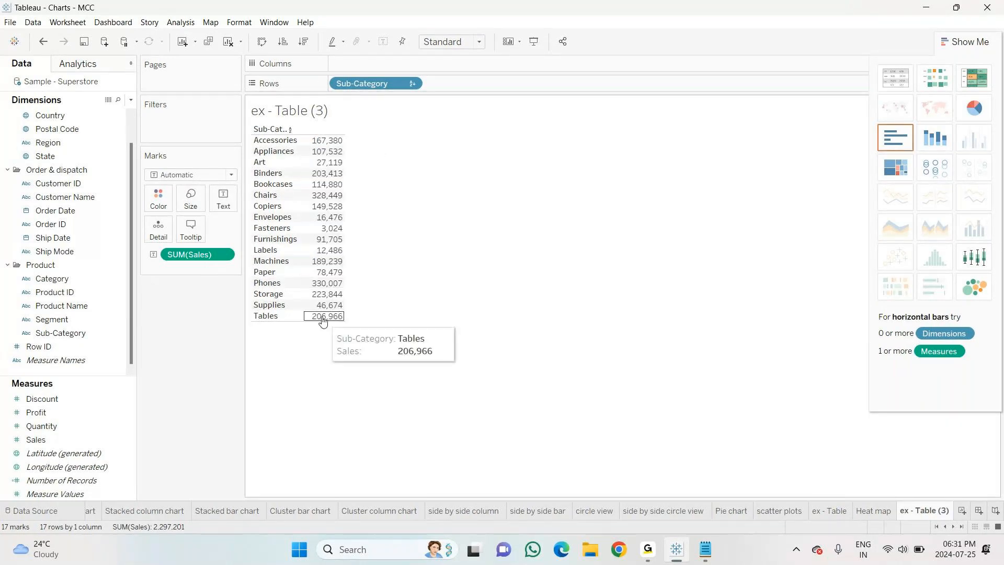
left_click(974, 80)
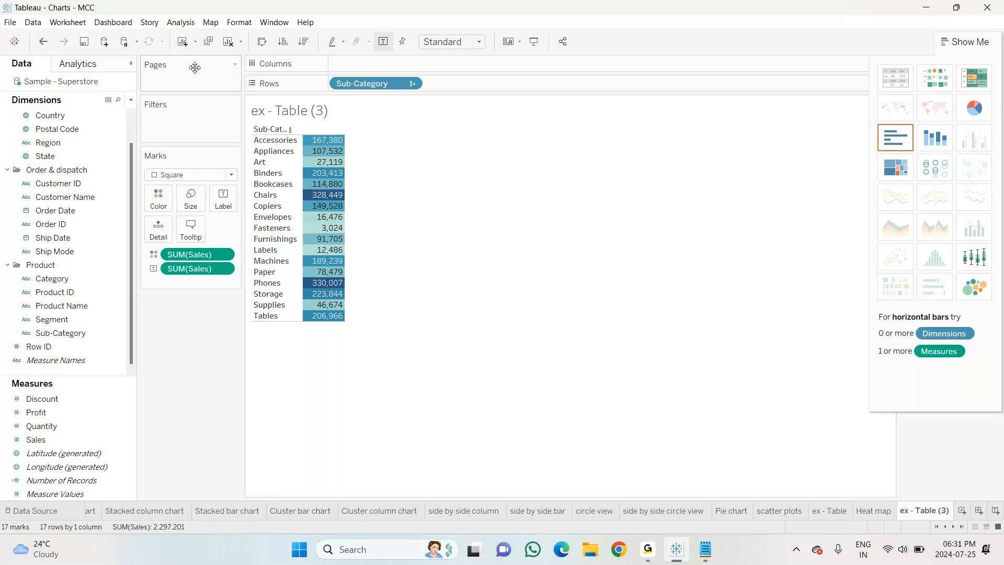
left_click(285, 44)
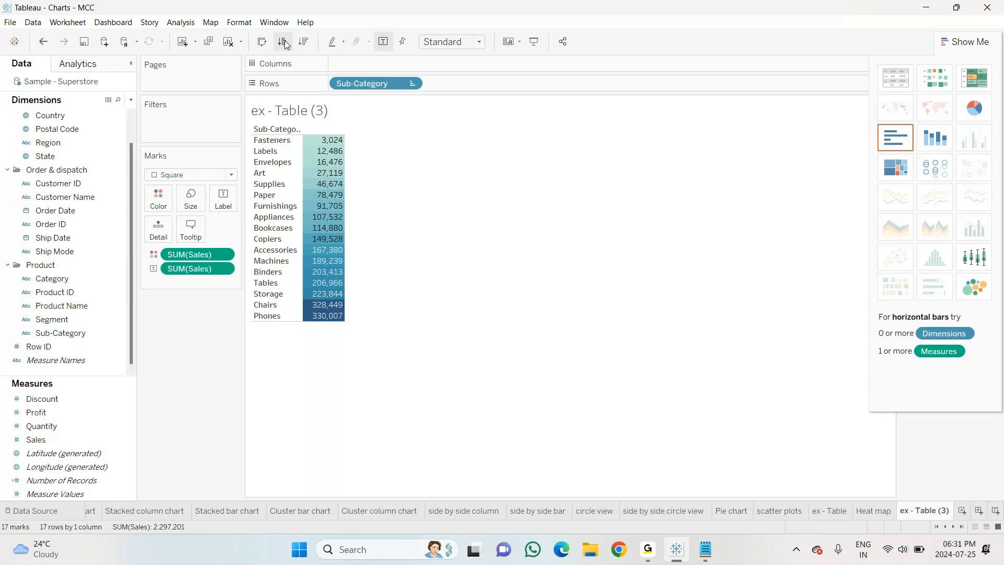
left_click(305, 43)
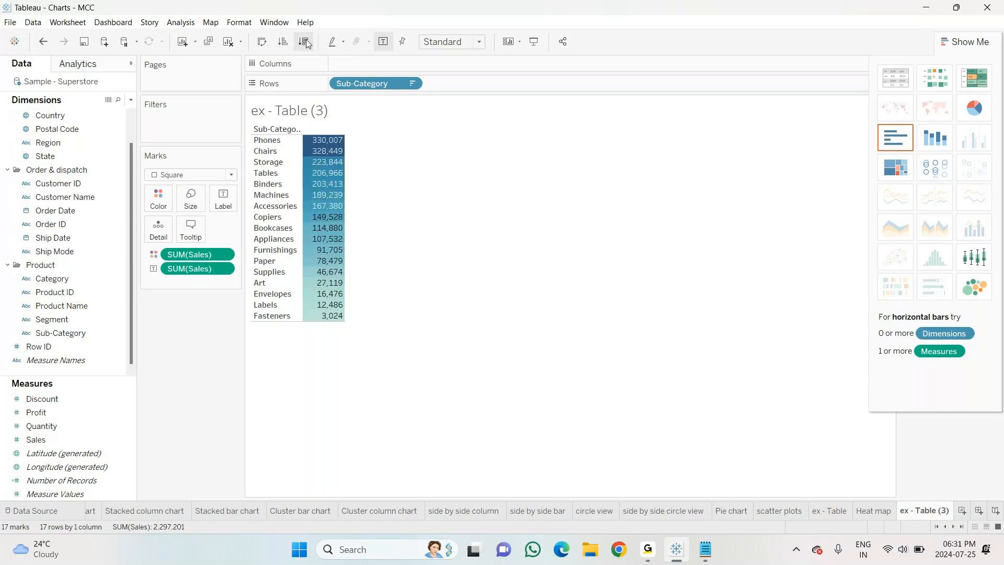
Set the color palette of the highlight table's SUM(Sales) legend to Red-Gold.
left_click(965, 41)
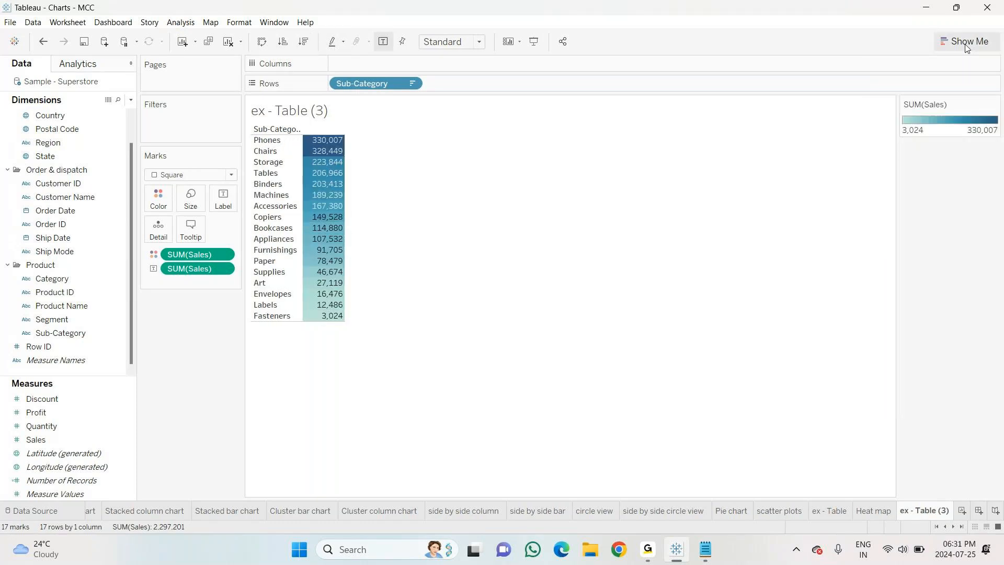
left_click(995, 104)
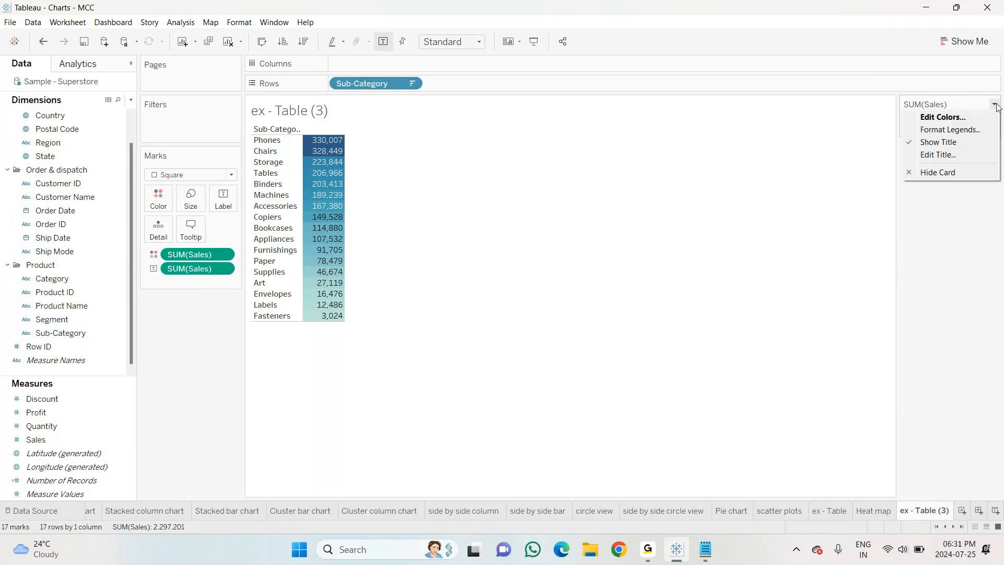
left_click(982, 117)
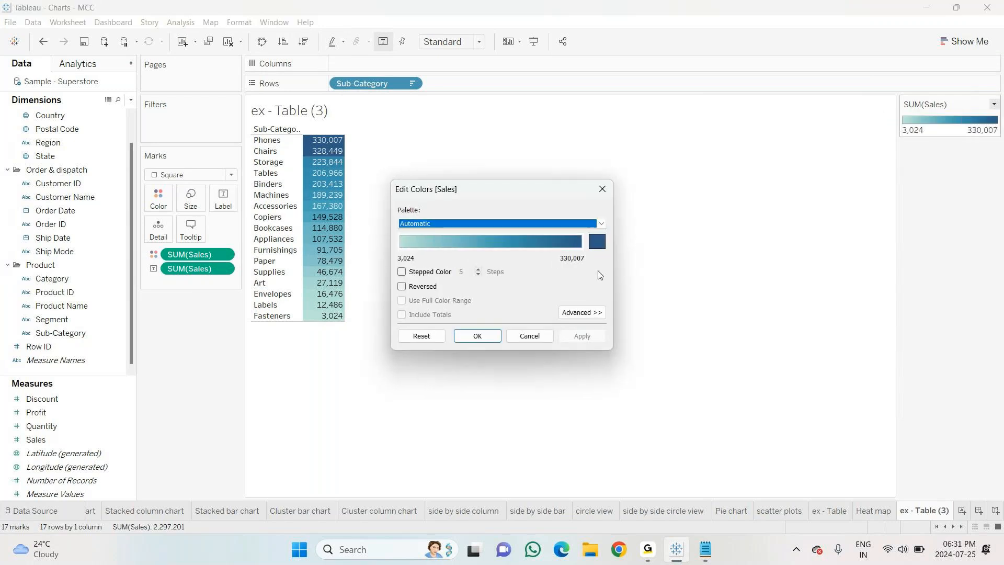
left_click(601, 224)
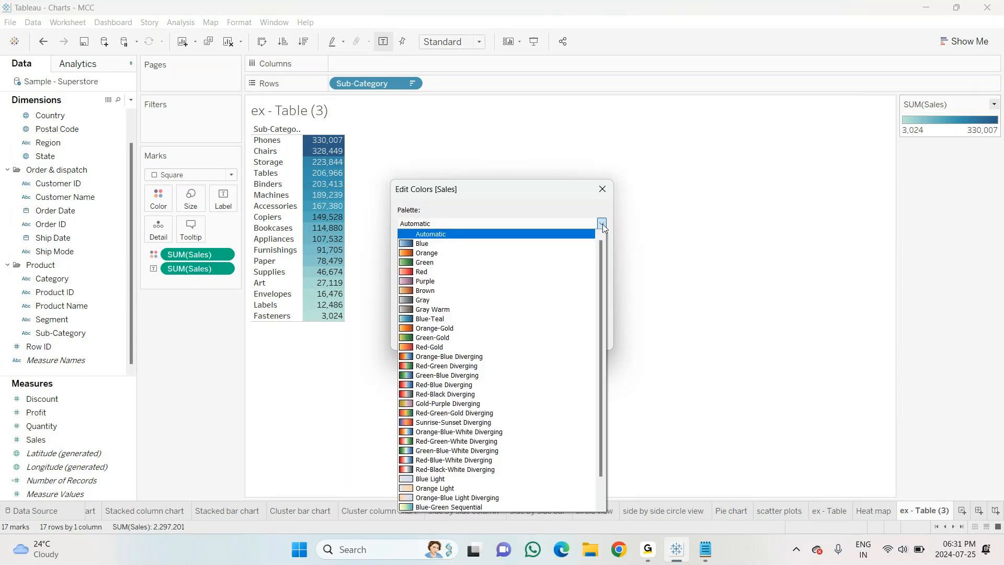
left_click(446, 345)
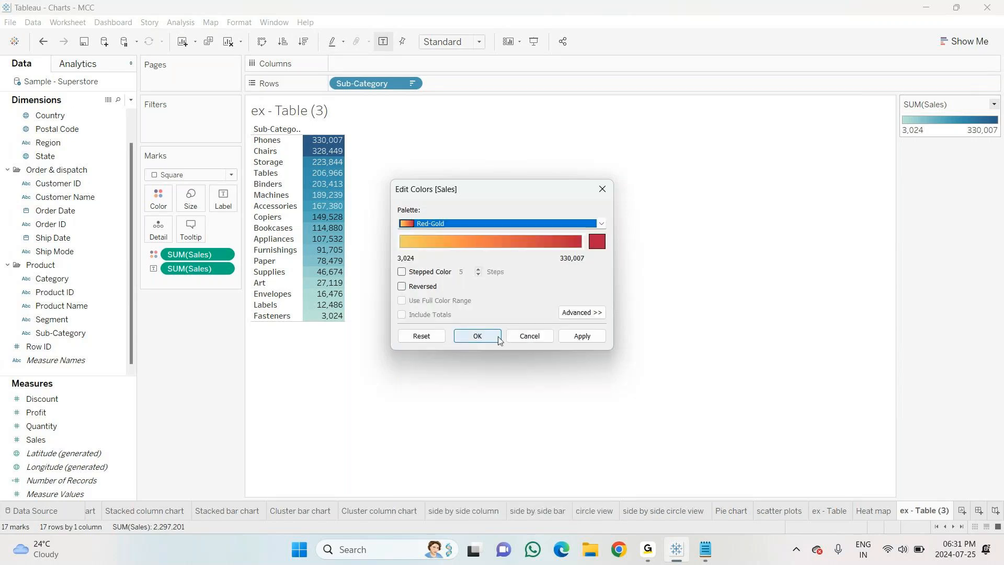
left_click(484, 336)
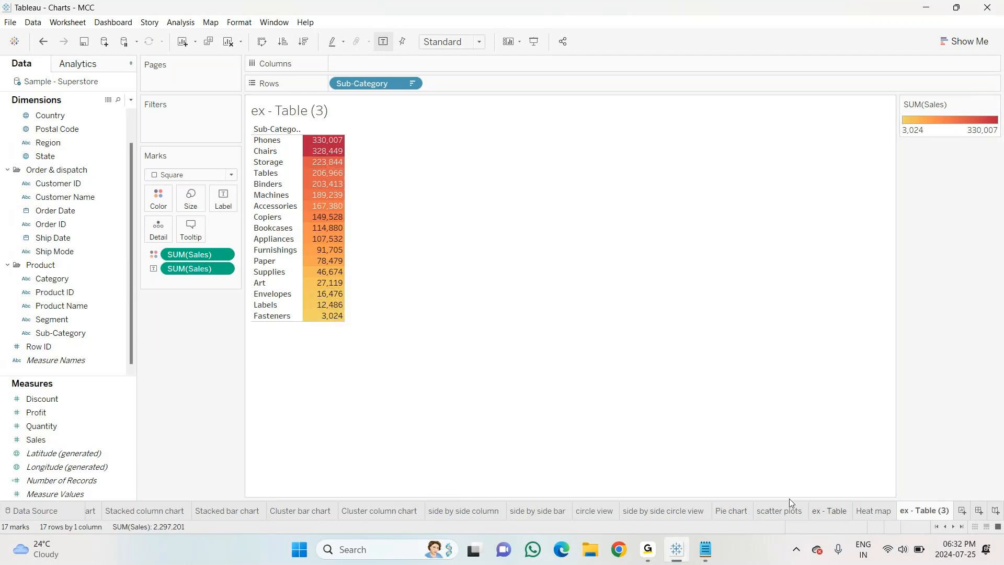
Rename the ex - Table (3) worksheet as "highlighted table".
left_click(968, 42)
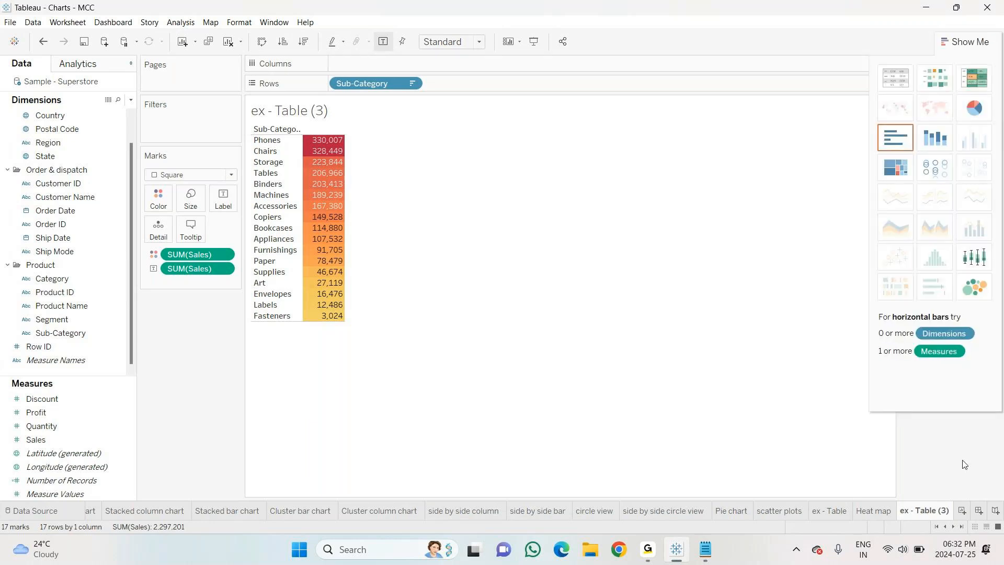
right_click(927, 512)
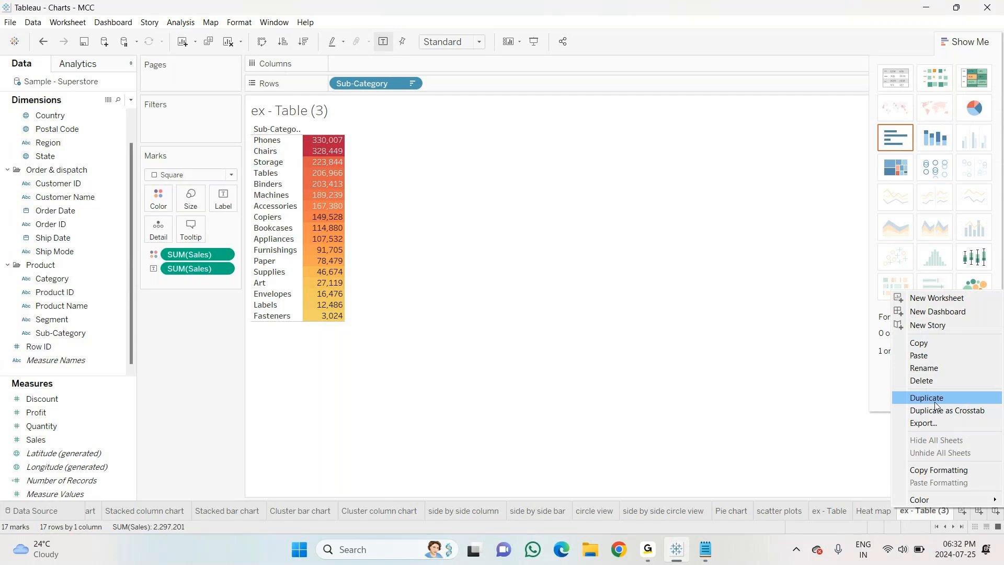
left_click(925, 368)
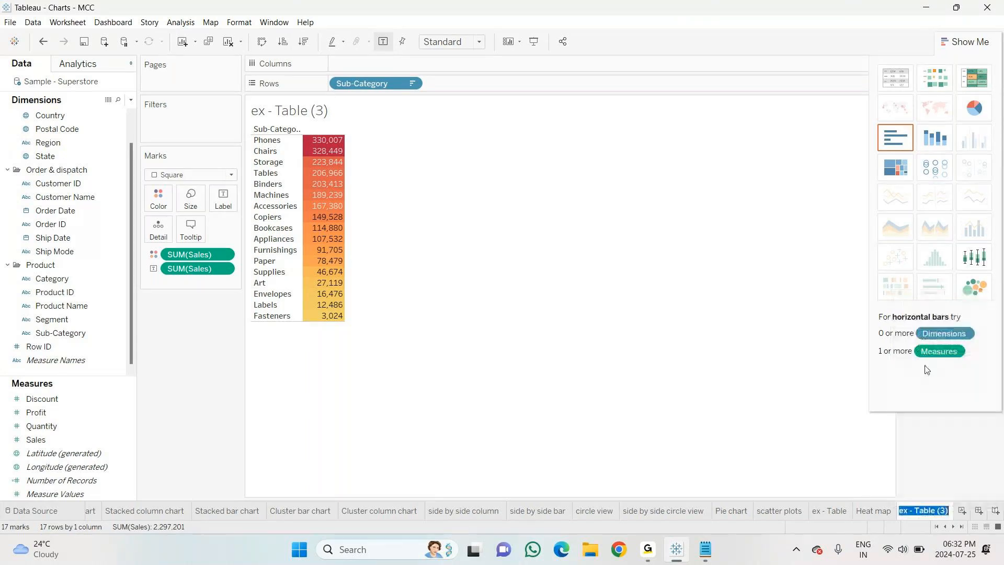
type("highl")
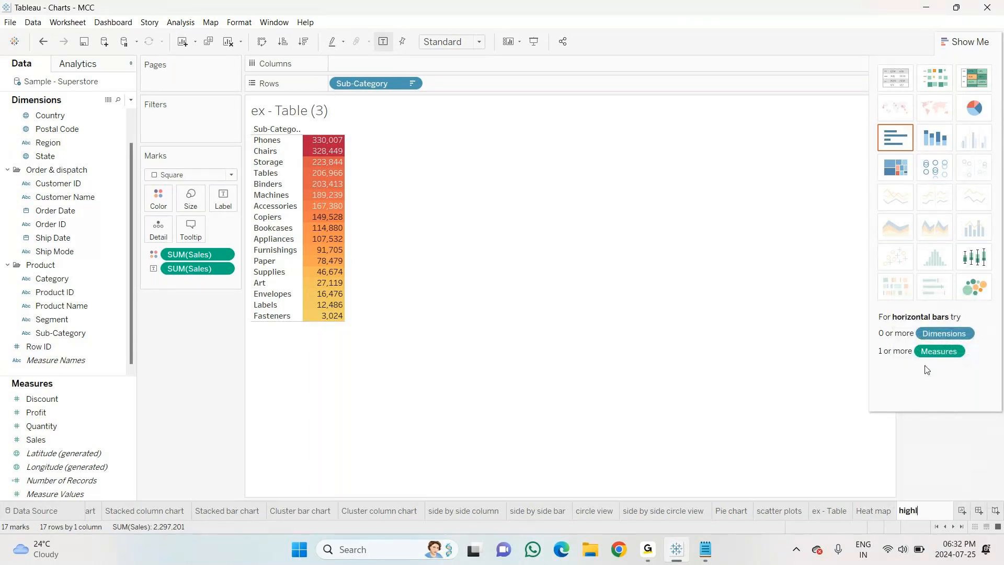
type("ighted tab")
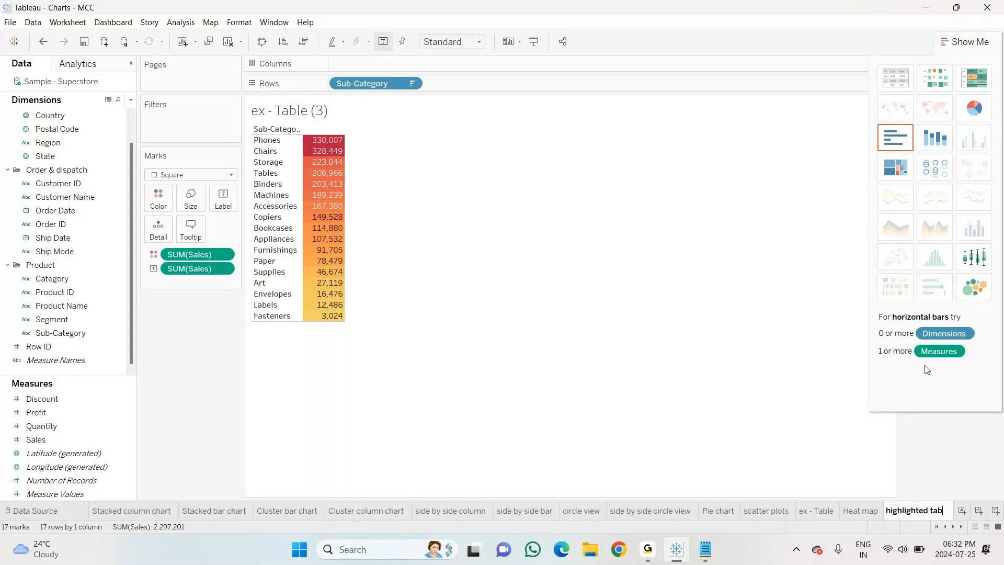
type("le")
key("Return")
Switch to Notepad and add "Heat map" and "Hilighted Table" as new lines below scatter plot in the default charts list.
left_click(706, 550)
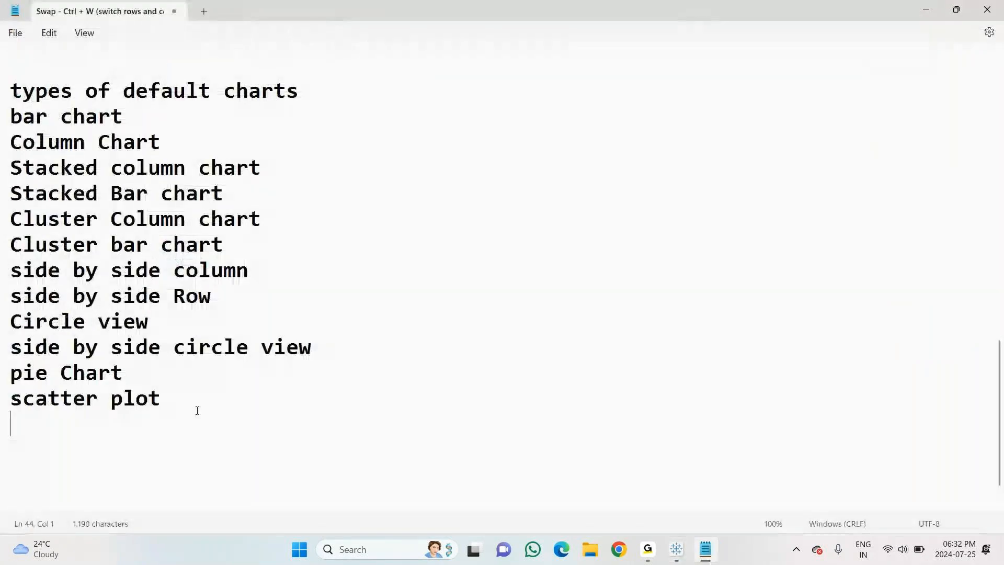
type("H")
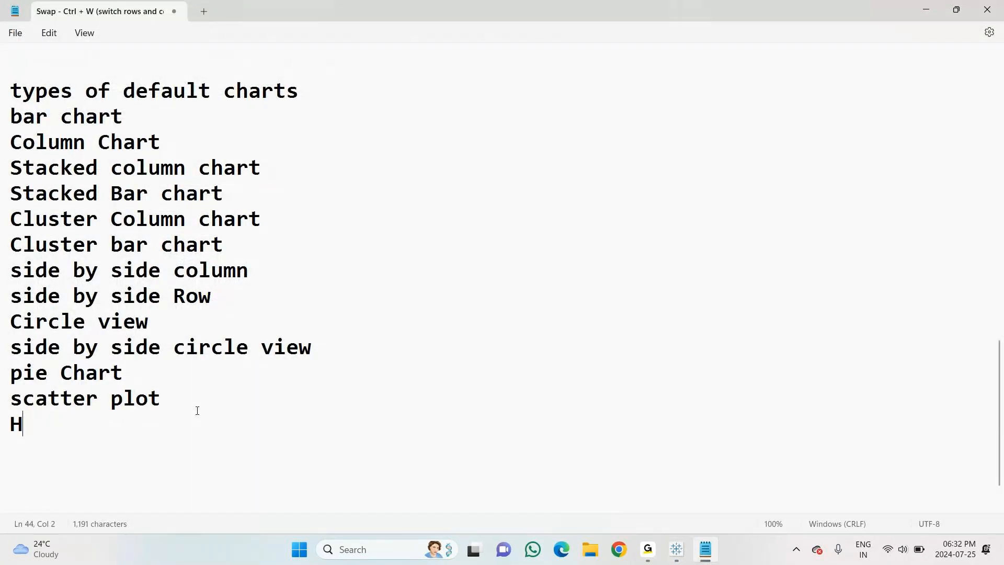
type("eat map")
key("Return")
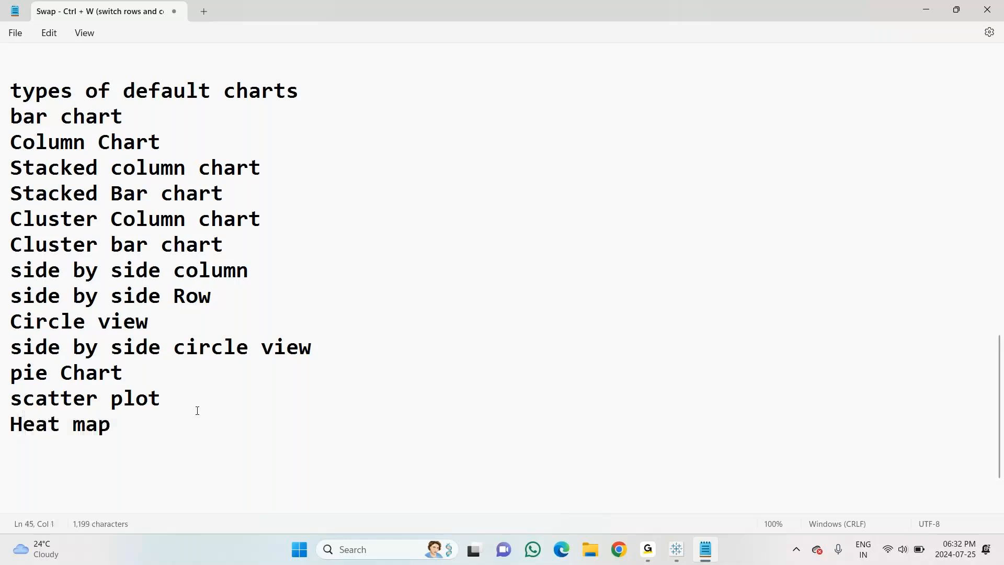
type("Hig")
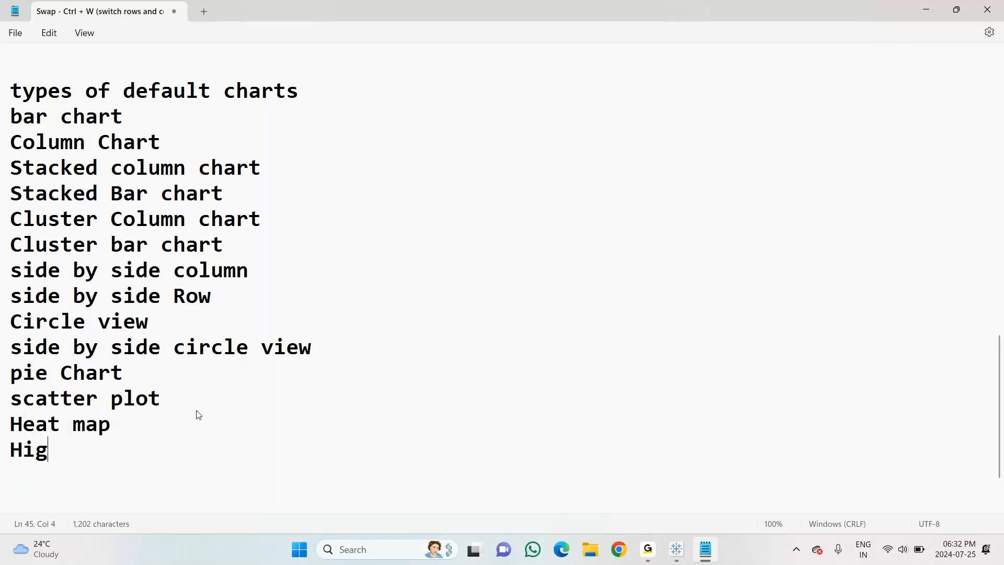
type("htled")
key("BackSpace")
key("BackSpace")
key("BackSpace")
key("BackSpace")
key("BackSpace")
key("BackSpace")
type("light")
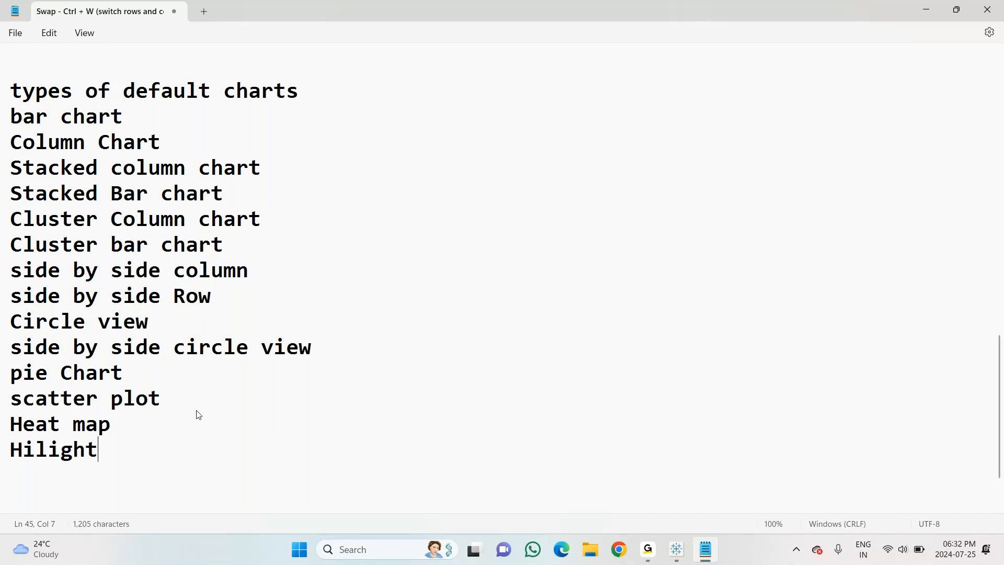
type("ed T")
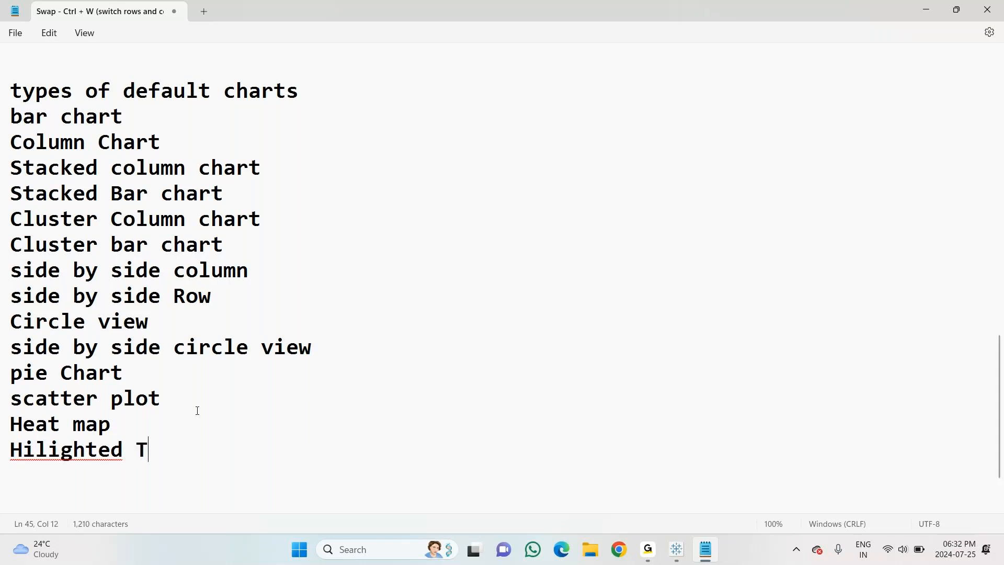
type("able")
Correct the spelling of "Hilighted" to "Highlighted" in the charts list and switch back to Tableau.
right_click(71, 460)
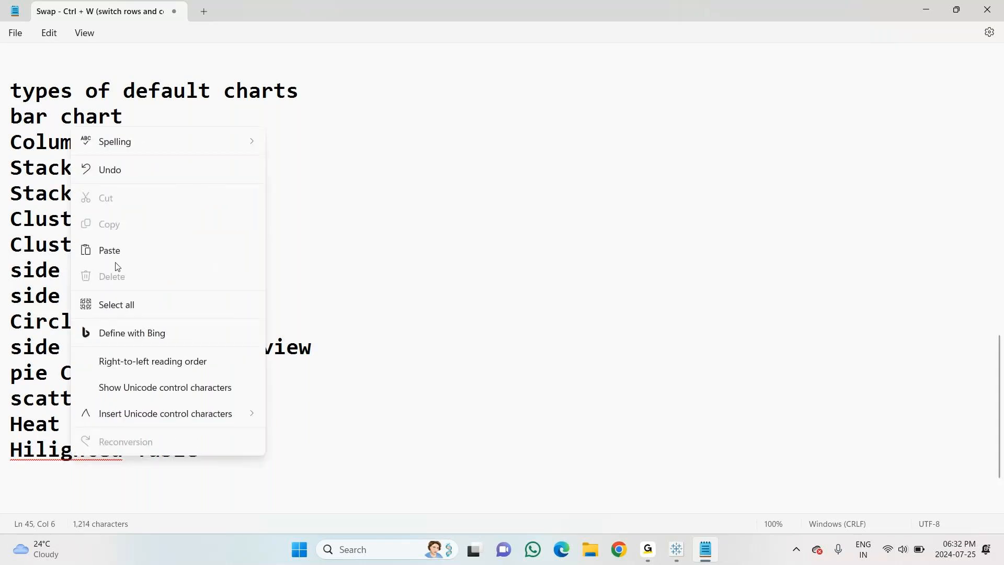
mouse_move(151, 143)
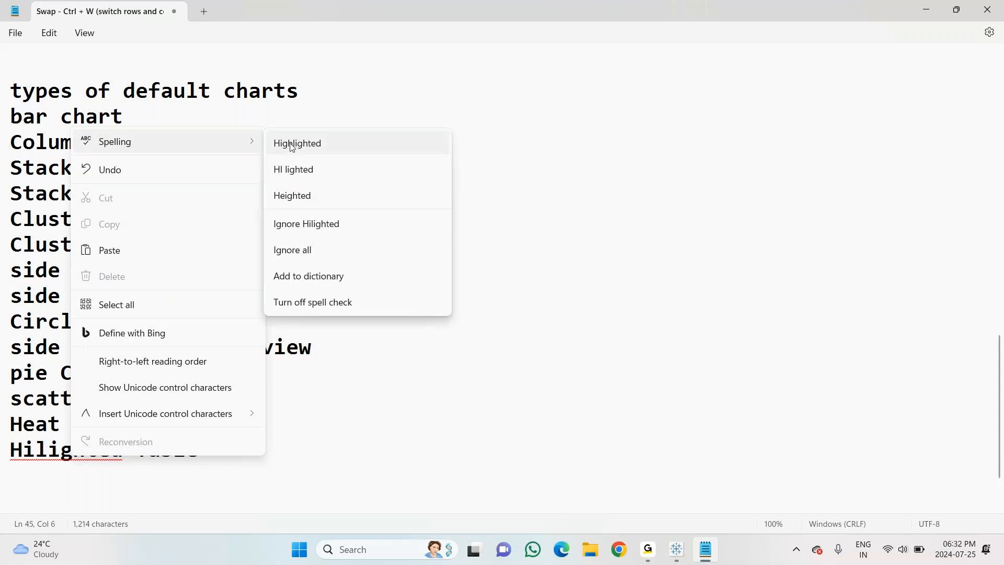
left_click(293, 144)
left_click(288, 446)
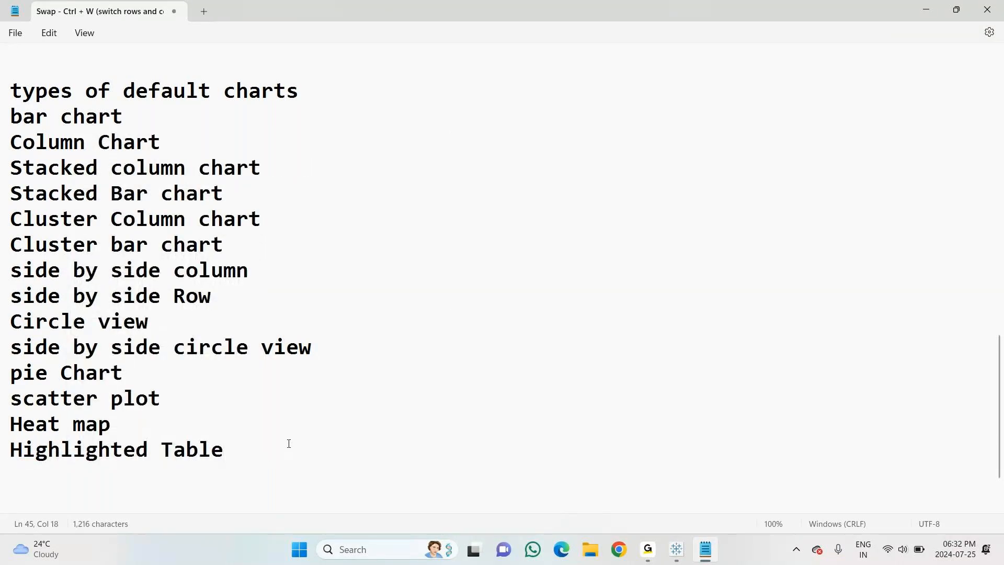
key("alt+Tab")
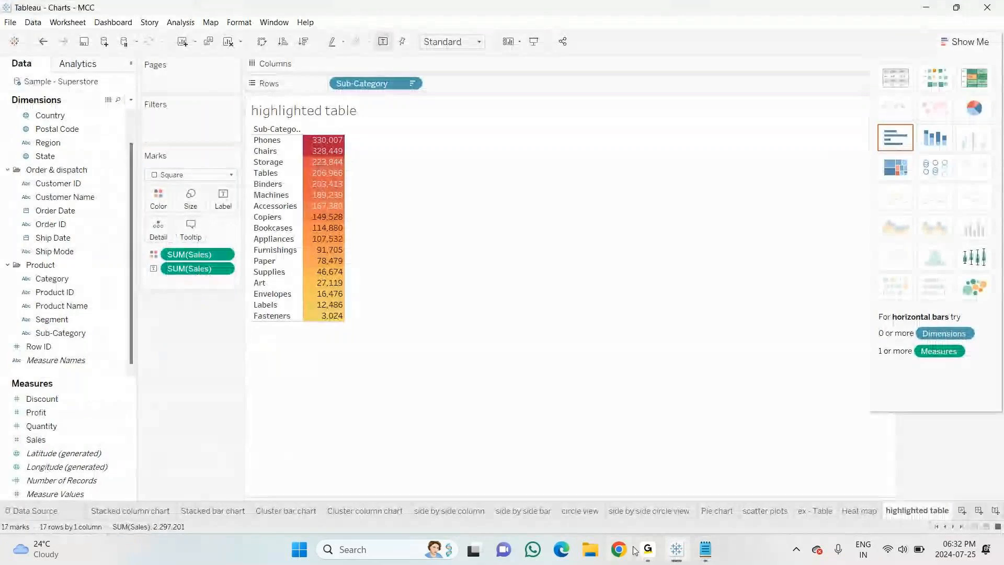
mouse_move(648, 550)
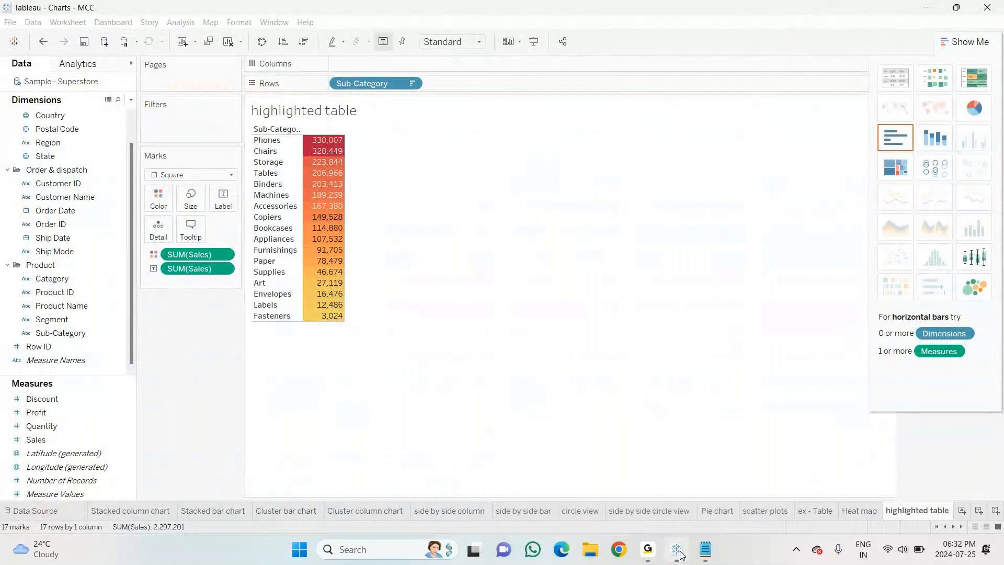
mouse_move(956, 7)
left_click(949, 77)
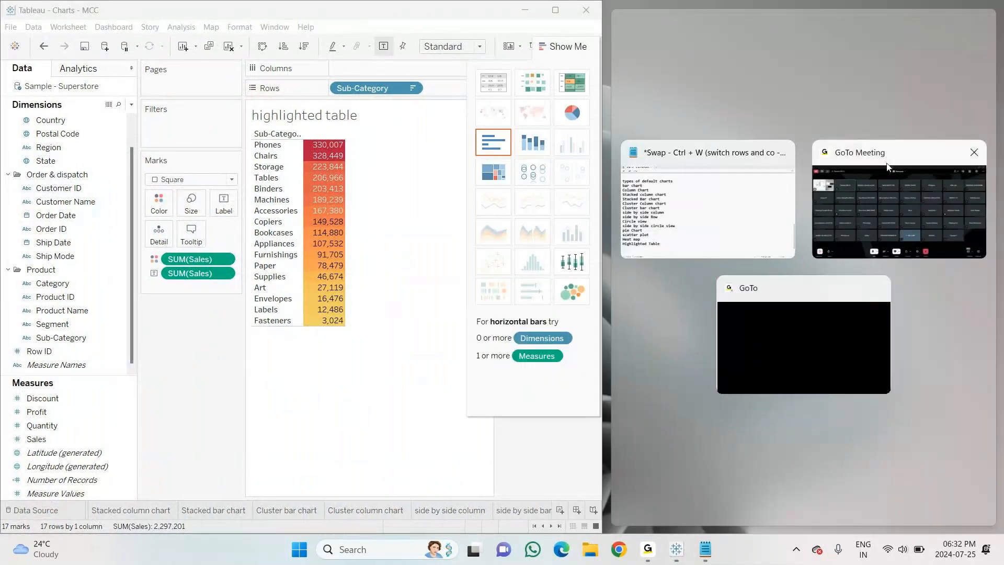
left_click(895, 153)
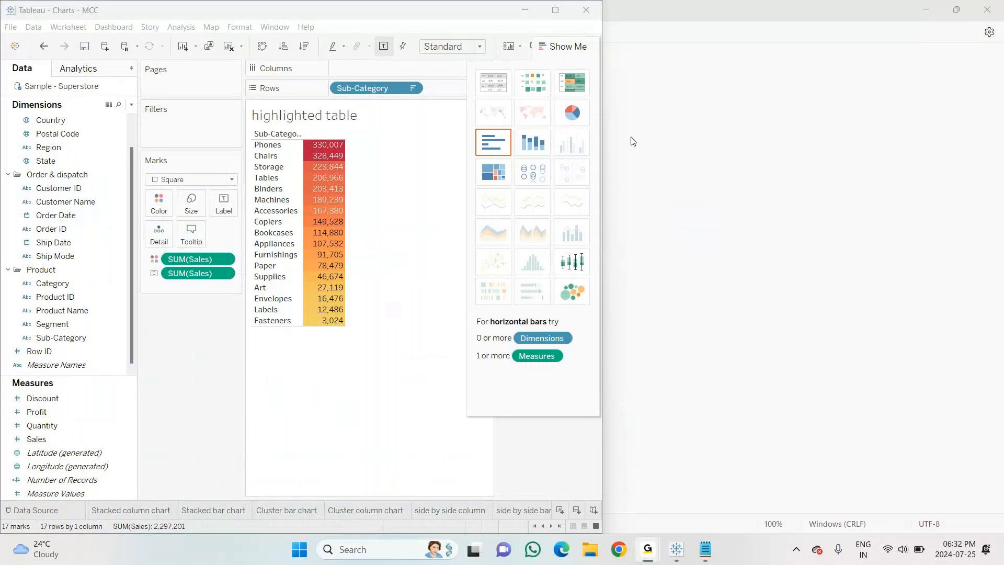
left_click(556, 10)
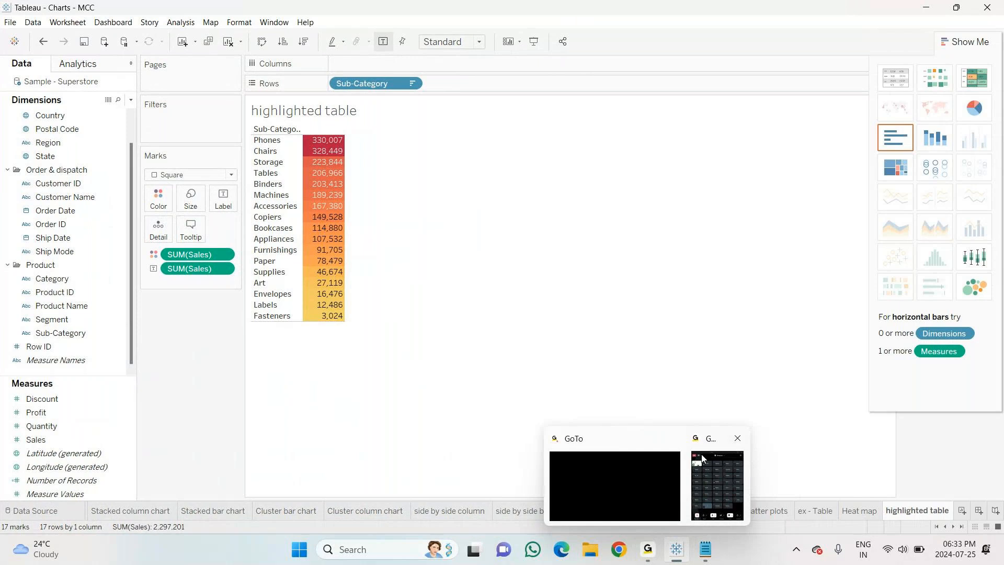
left_click(723, 436)
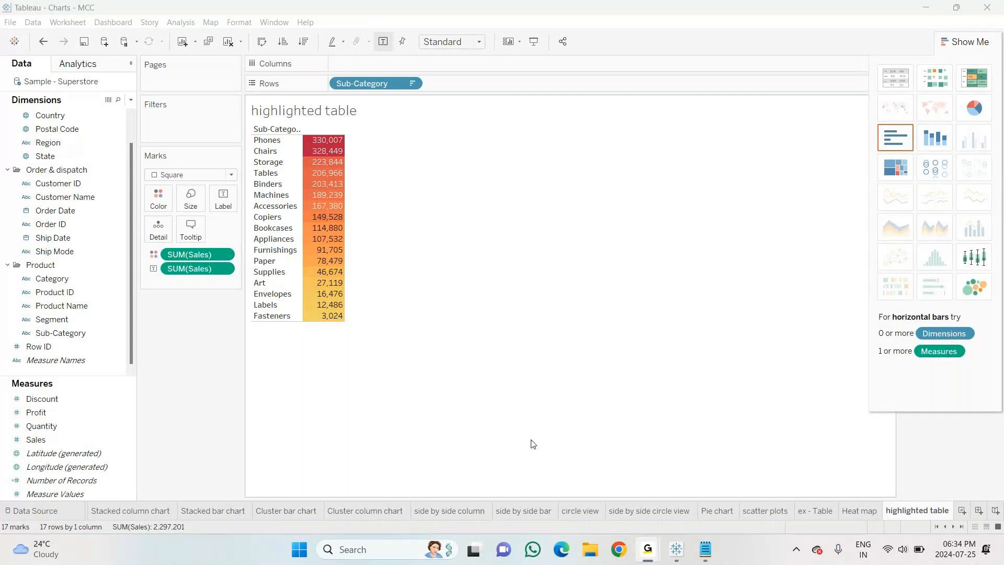
left_click(506, 432)
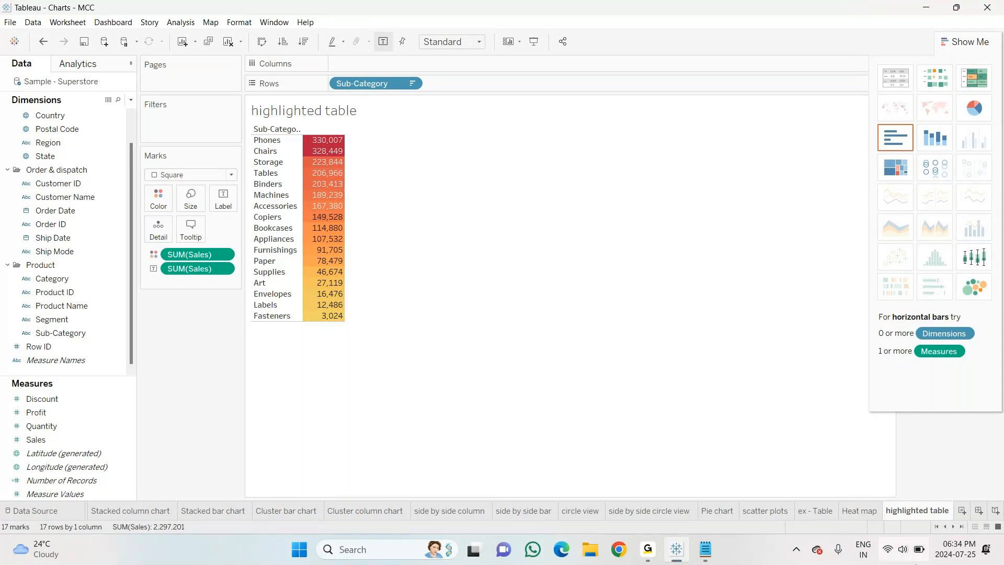
Add a new worksheet, place State on Columns and convert the view to a symbol map.
left_click(962, 510)
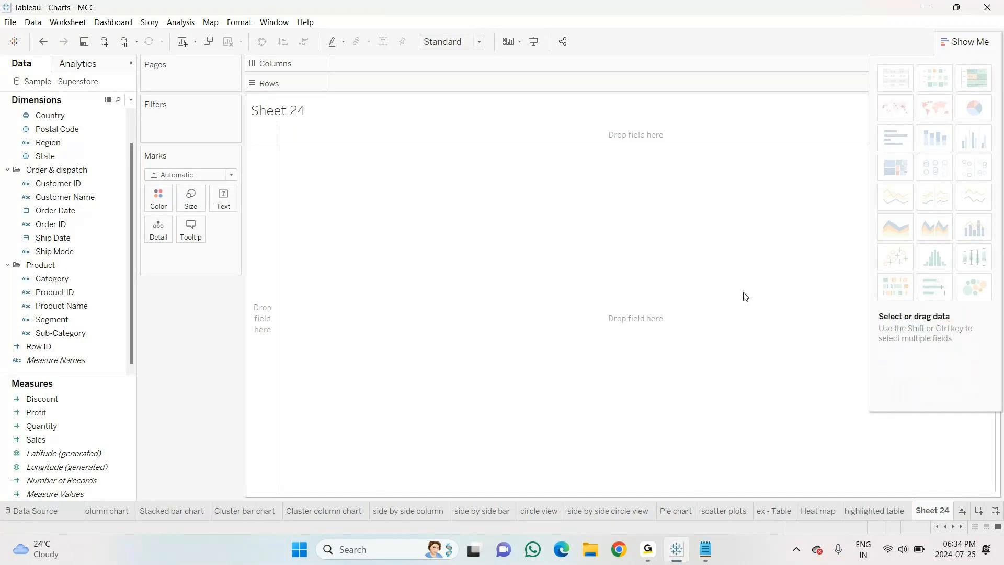
left_click(67, 157)
left_click_drag(67, 159, 363, 63)
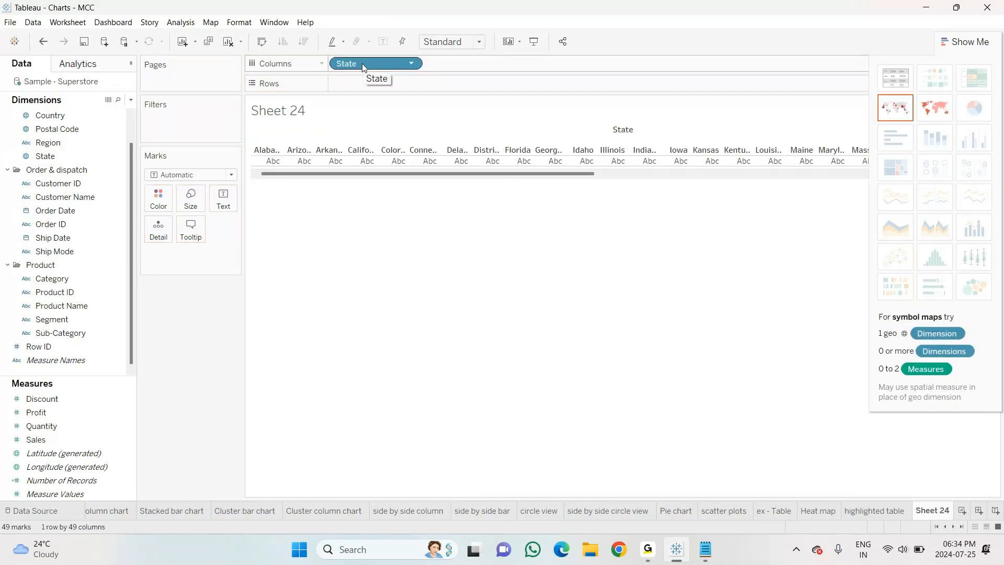
left_click(893, 106)
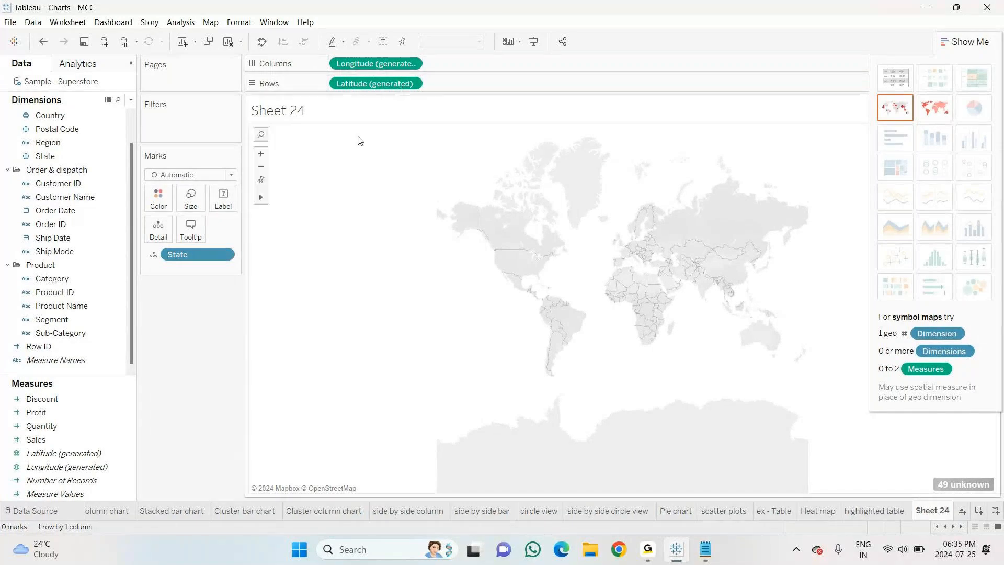
Try rebuilding the symbol map from State on Columns and SUM(Sales) on Rows, without the generated latitude and longitude.
left_click_drag(32, 442, 468, 85)
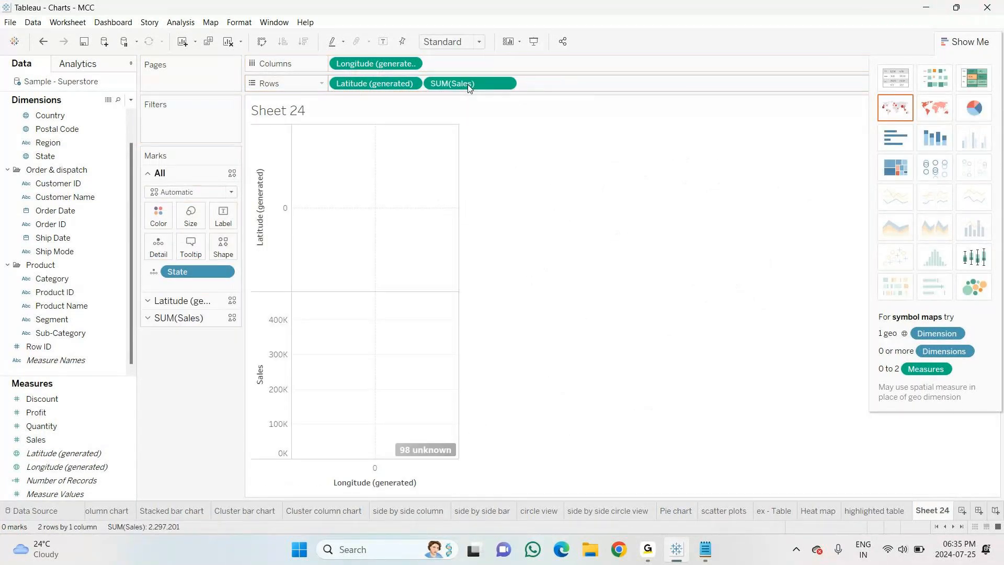
left_click_drag(366, 83, 338, 120)
left_click_drag(375, 63, 186, 349)
left_click_drag(274, 199, 374, 61)
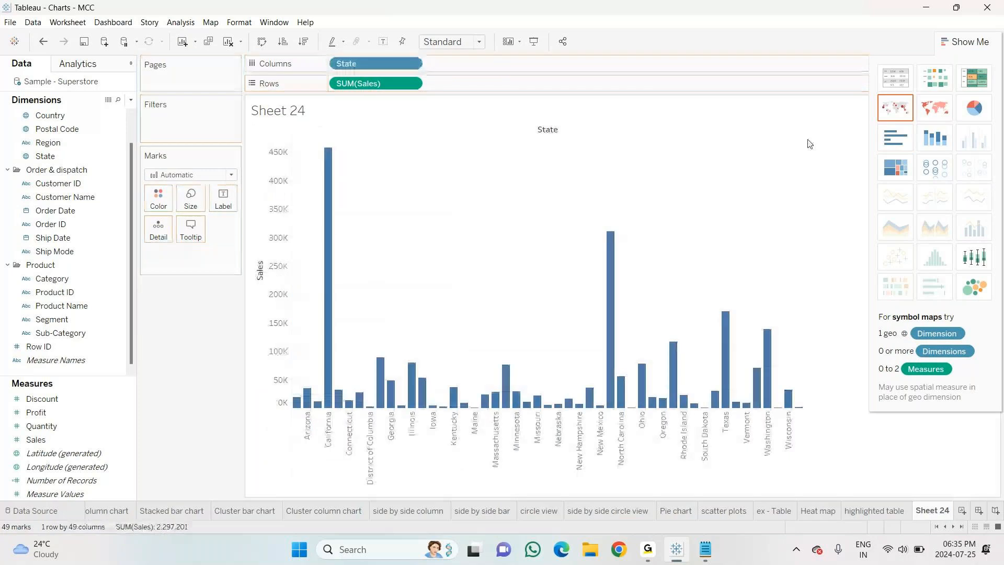
left_click(894, 110)
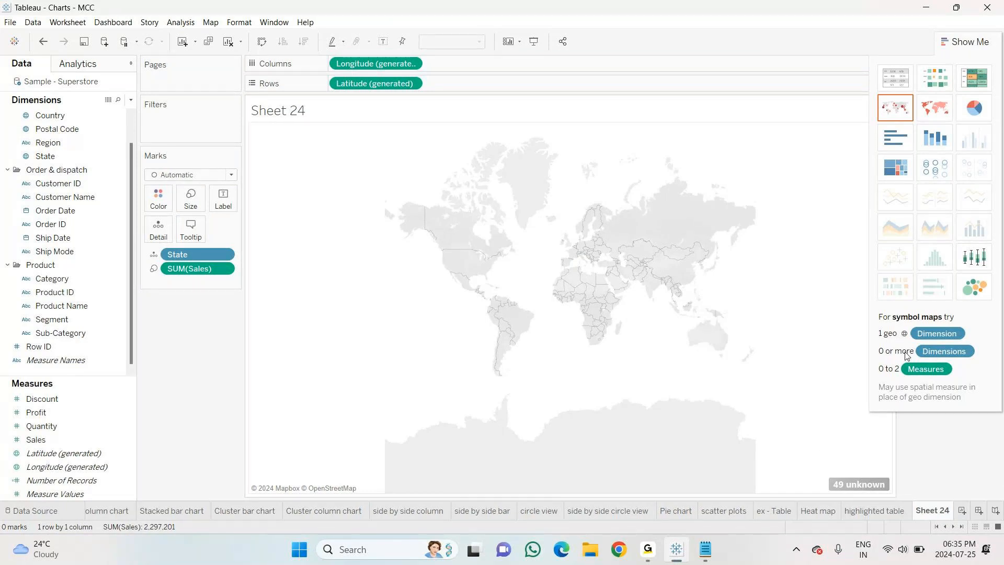
Try Category on the map's Rows and as its label, and clear the worksheet.
left_click(106, 292)
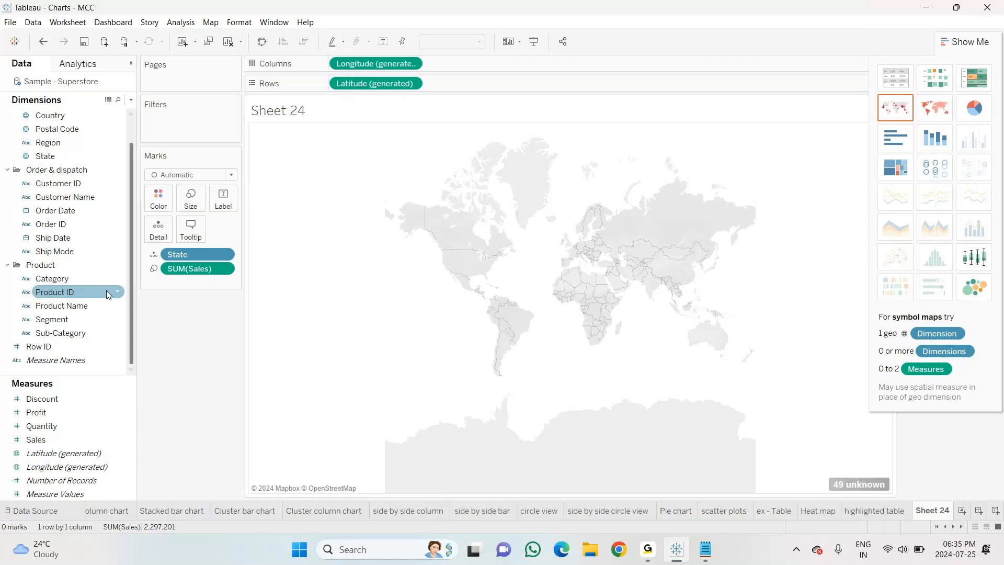
left_click(87, 284)
left_click_drag(79, 279, 480, 87)
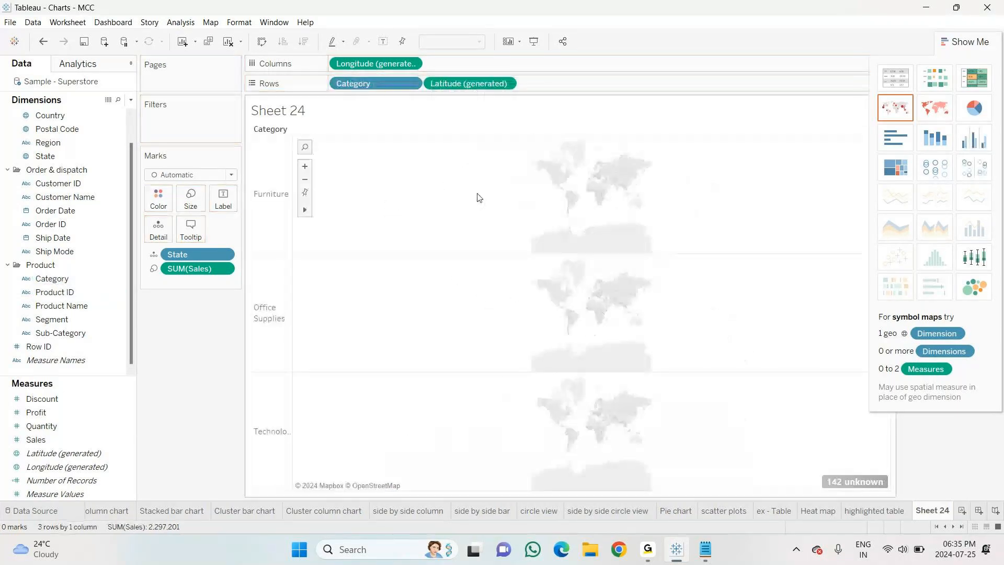
left_click_drag(391, 85, 231, 202)
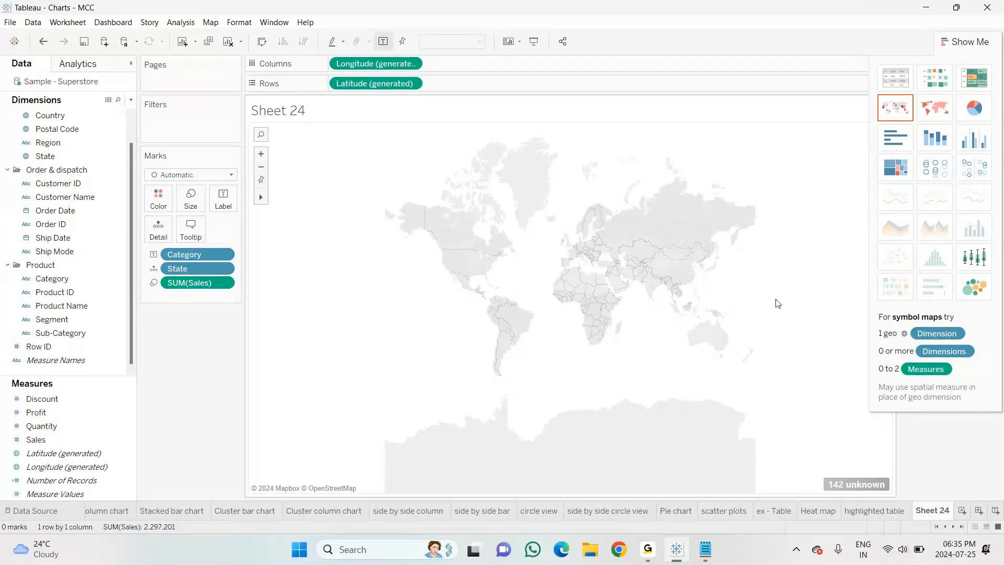
key("alt+shift+BackSpace")
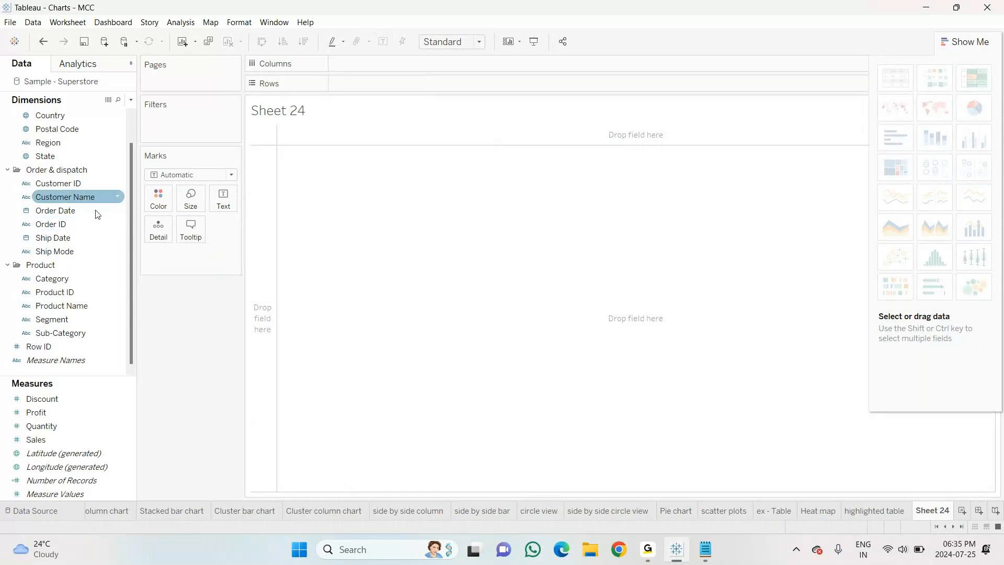
Chart SUM(Sales) by State, with State on Columns and Sales on Rows.
left_click(46, 158)
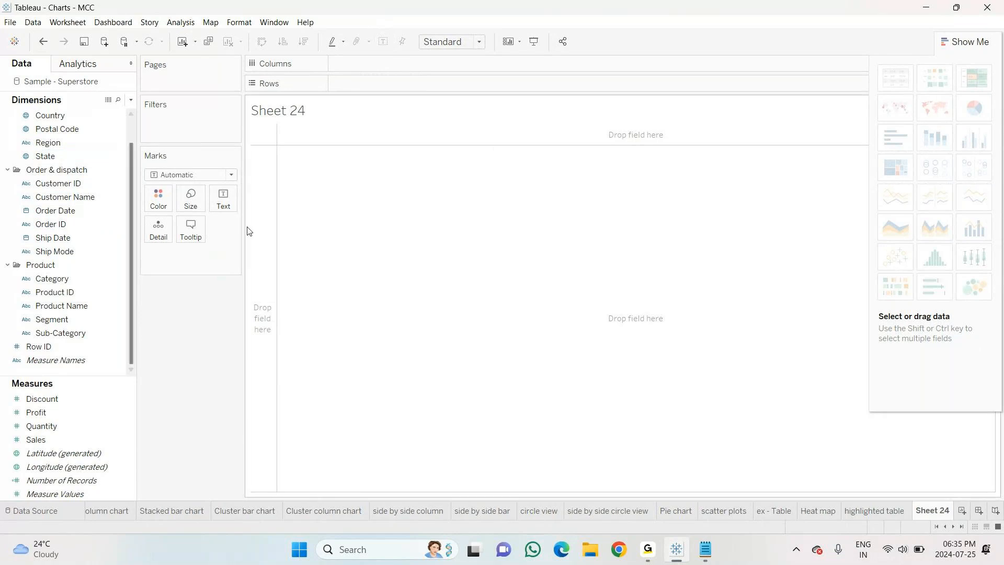
left_click(86, 224)
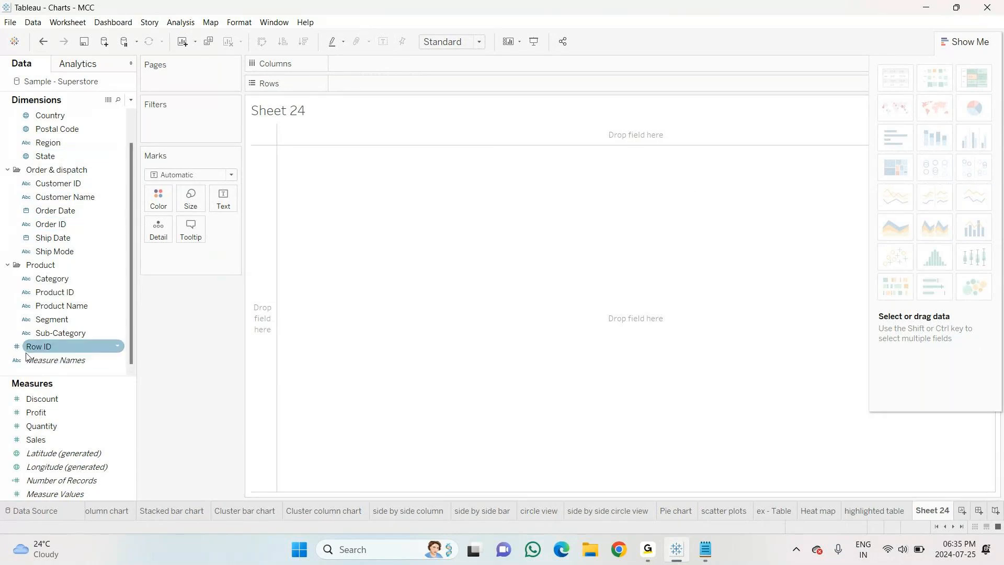
left_click_drag(47, 159, 370, 73)
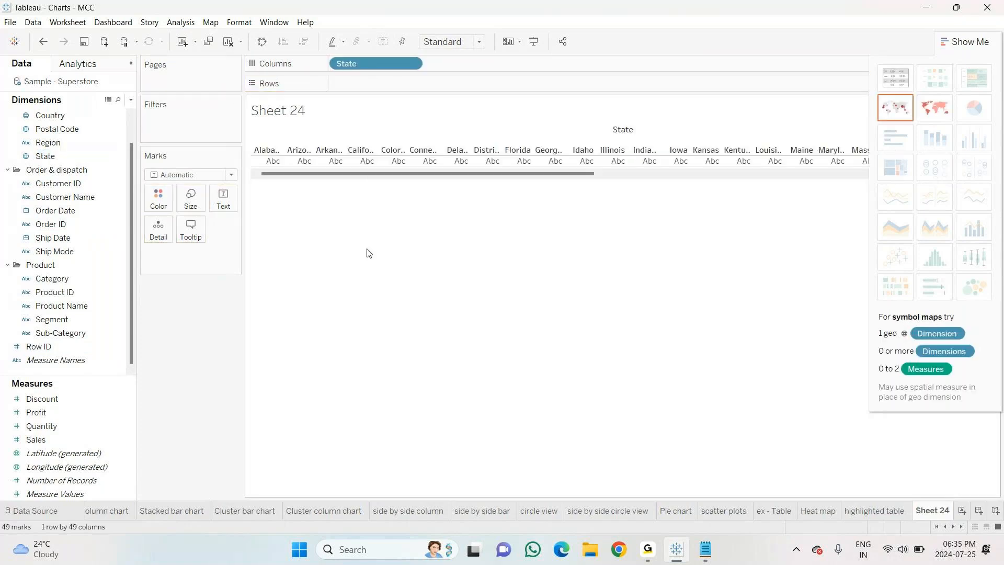
left_click(34, 440)
left_click_drag(34, 442, 353, 83)
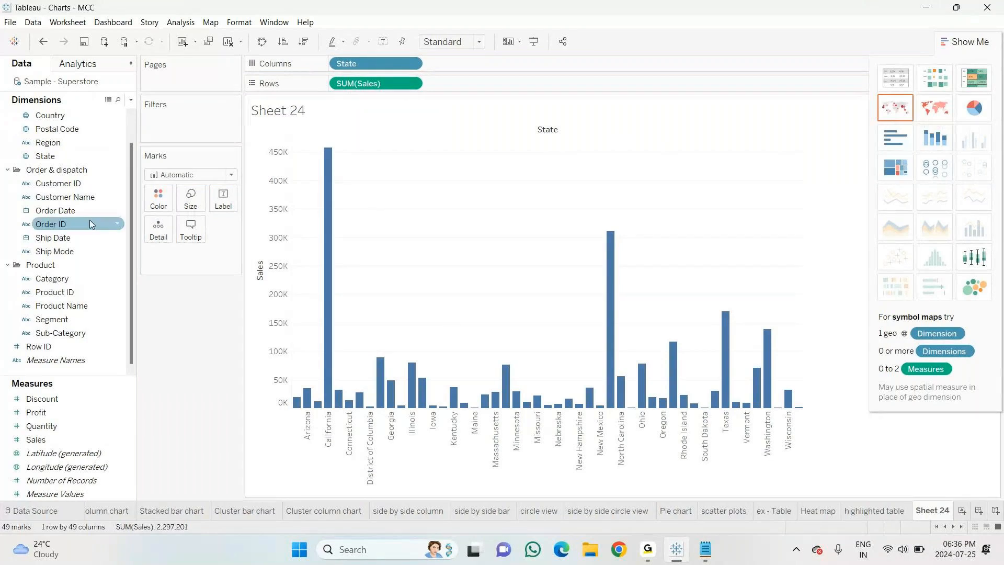
Add Ship Mode to Columns after State and convert the chart to a symbol map.
left_click(52, 239)
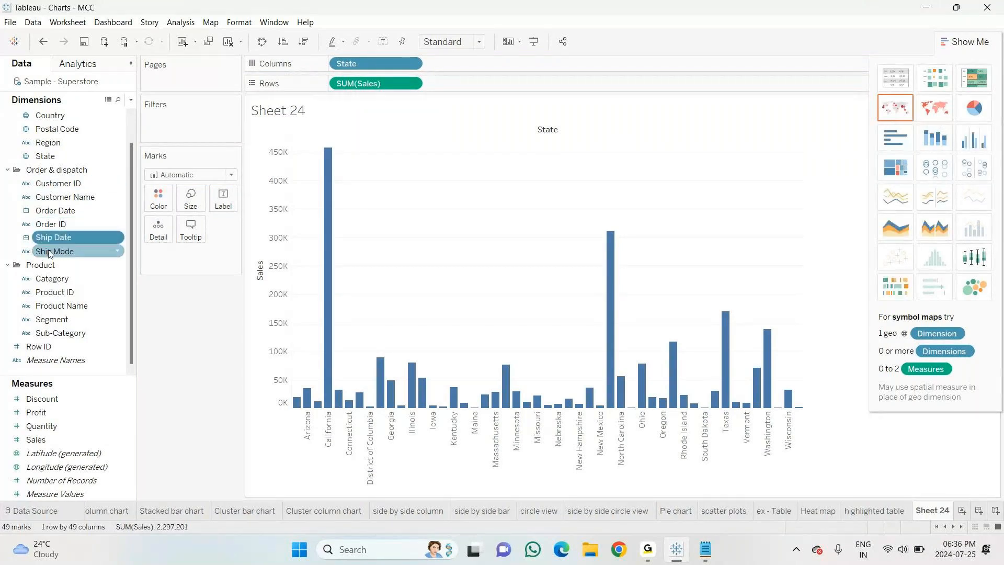
left_click_drag(48, 253, 461, 65)
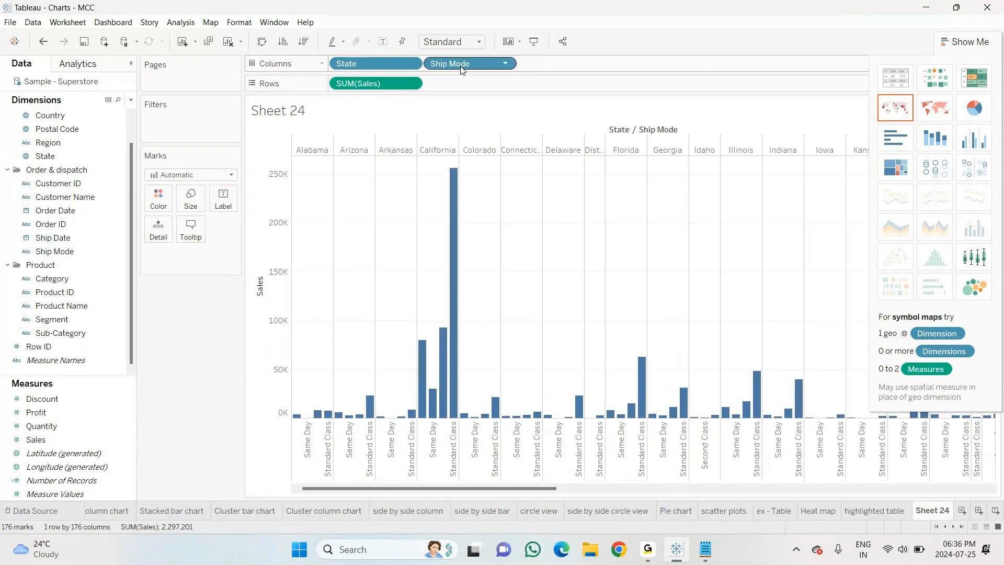
left_click(895, 115)
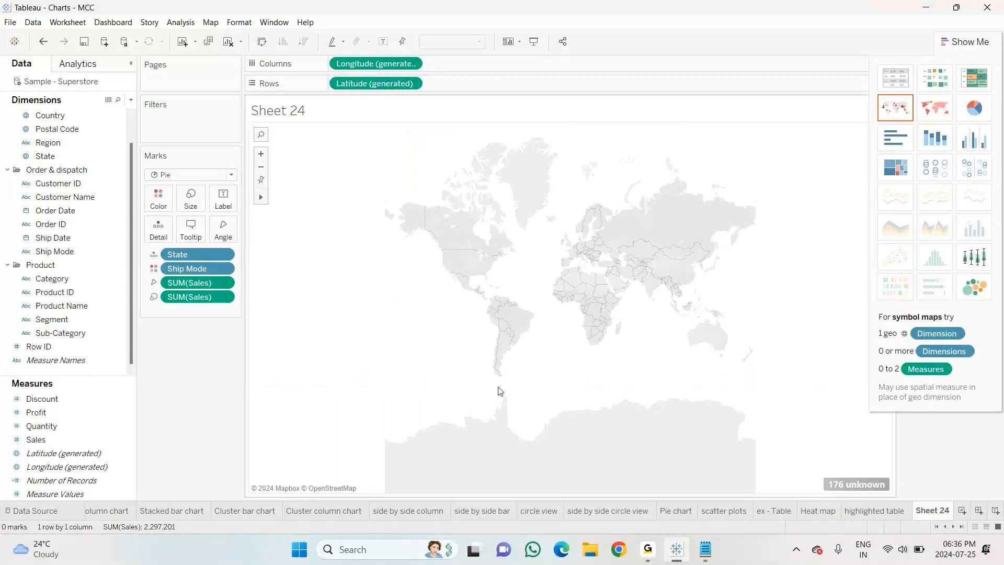
Increase the size of the pie marks on the symbol map.
left_click(261, 154)
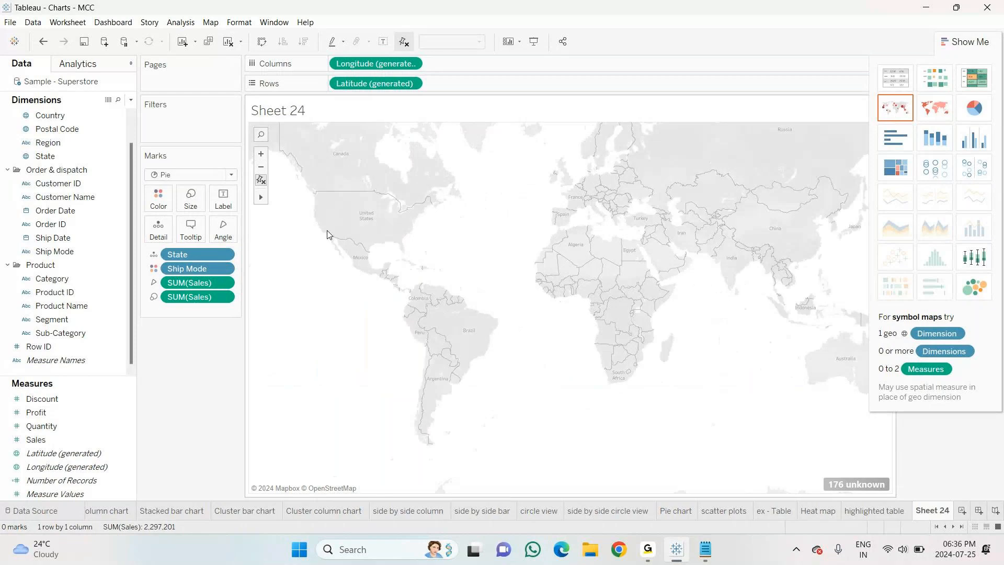
left_click_drag(395, 302, 559, 323)
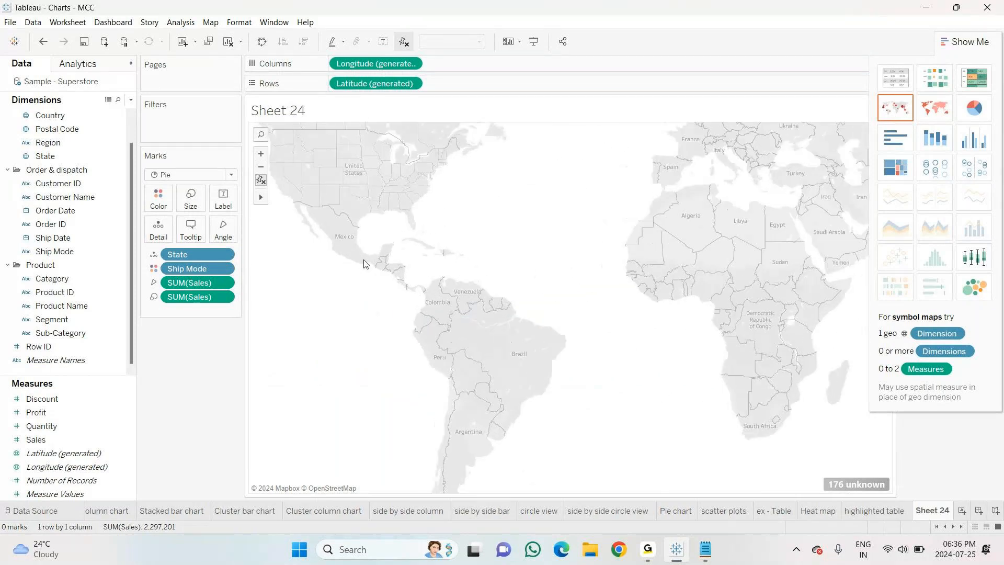
scroll(364, 263, "up", 1)
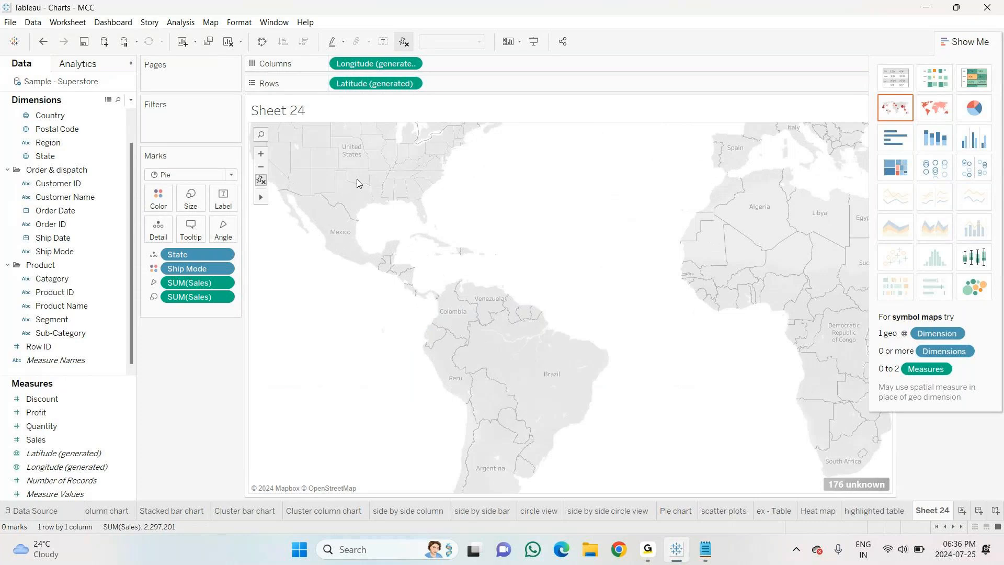
scroll(357, 179, "up", 1)
left_click(187, 211)
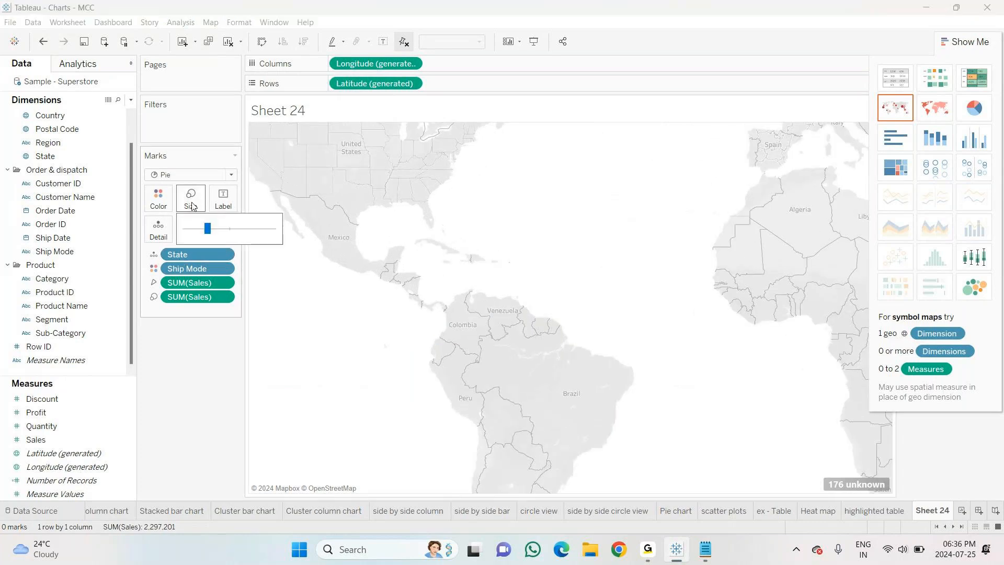
left_click_drag(208, 228, 224, 233)
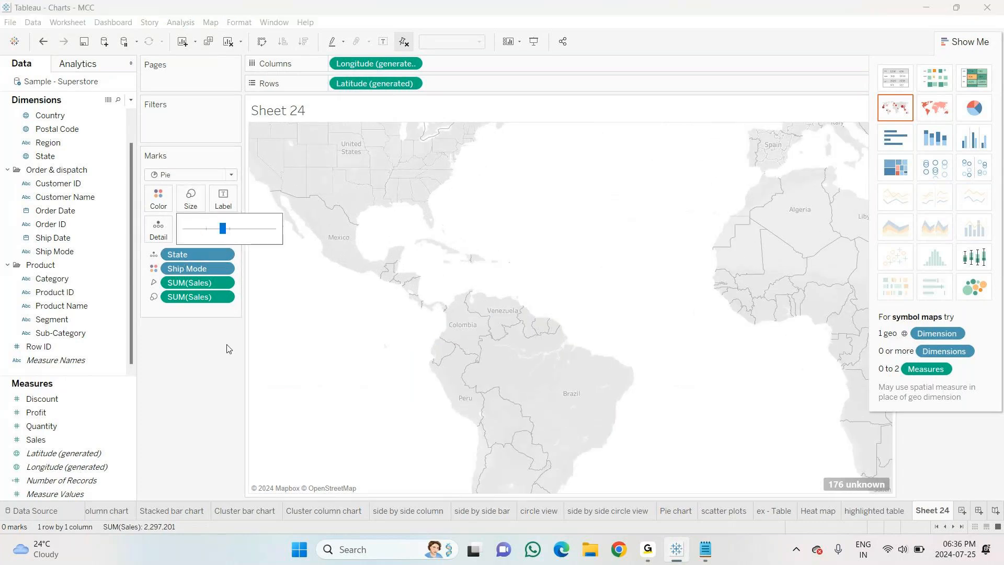
left_click(201, 405)
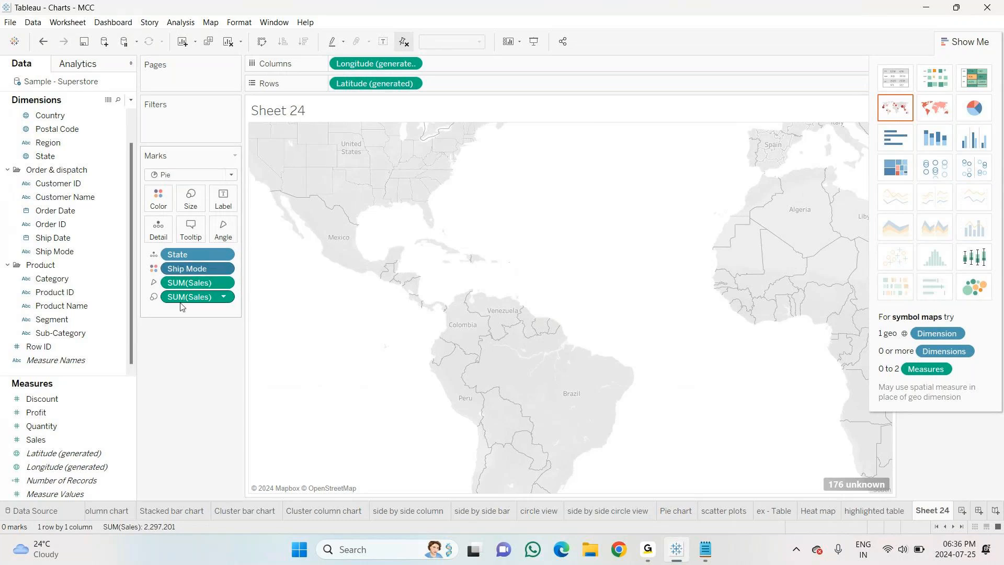
Clear all fields from Sheet 24.
left_click(223, 283)
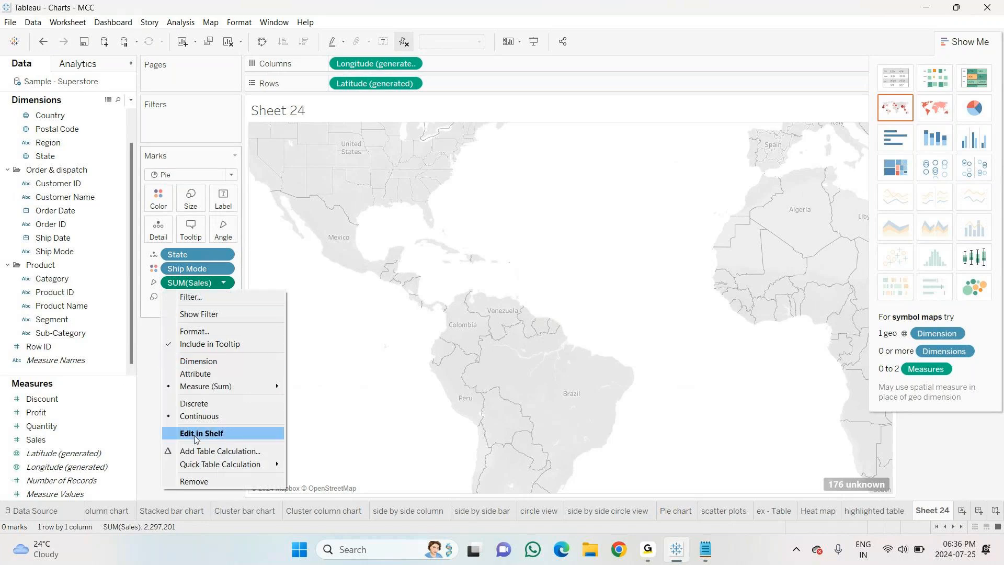
left_click(147, 395)
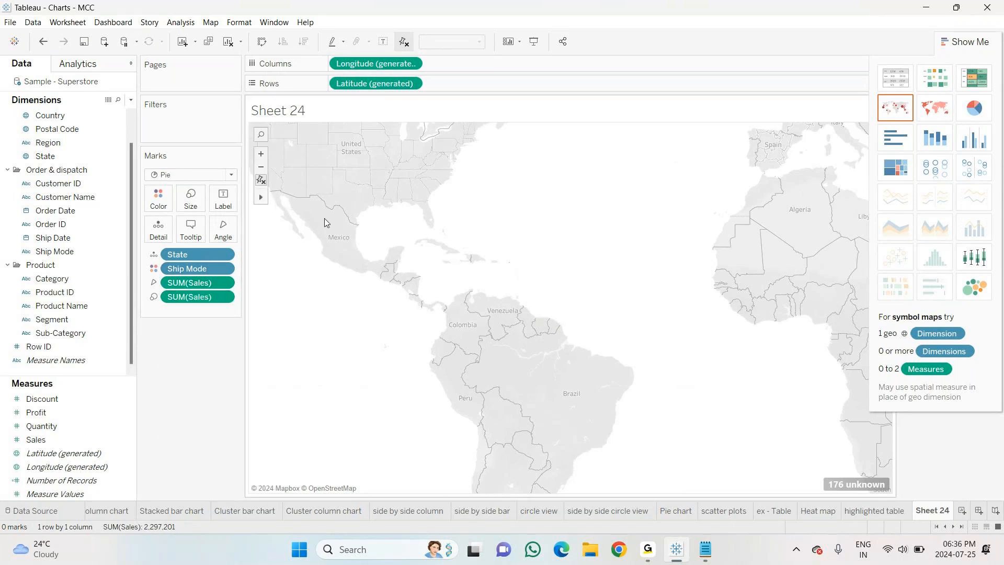
left_click(229, 42)
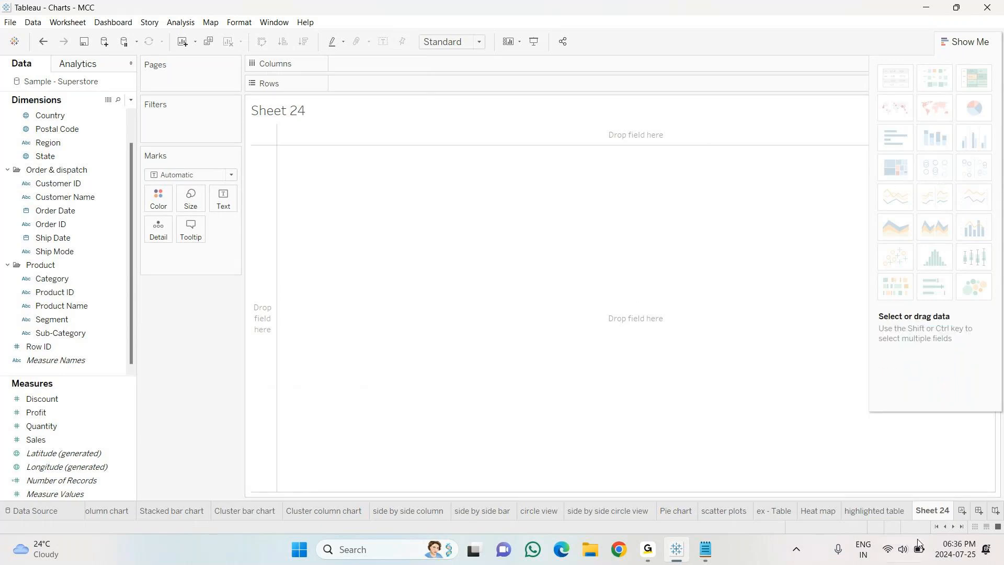
Duplicate the highlighted table worksheet and convert the copy to a treemap of Sales by Sub-Category.
left_click(865, 512)
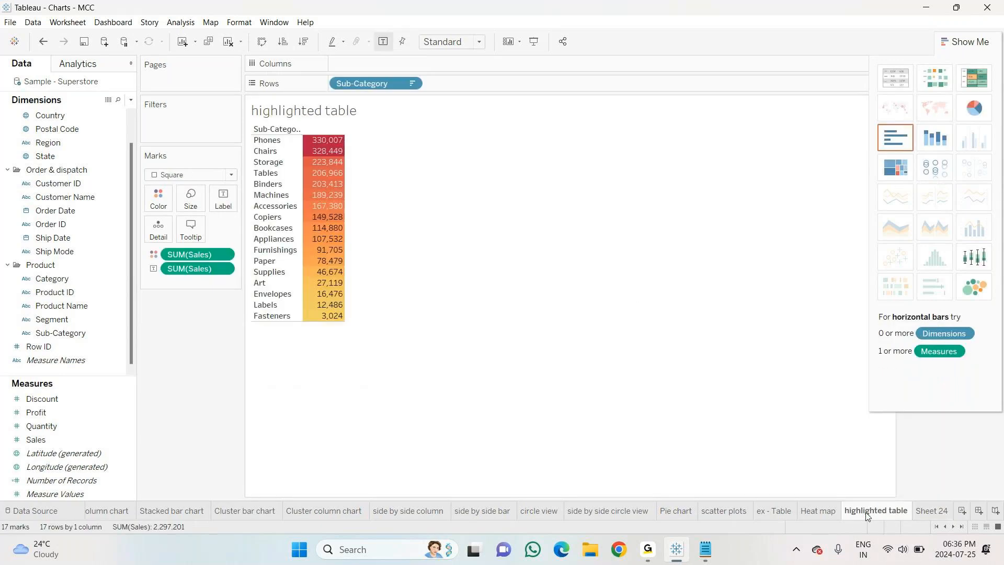
right_click(869, 512)
left_click(905, 396)
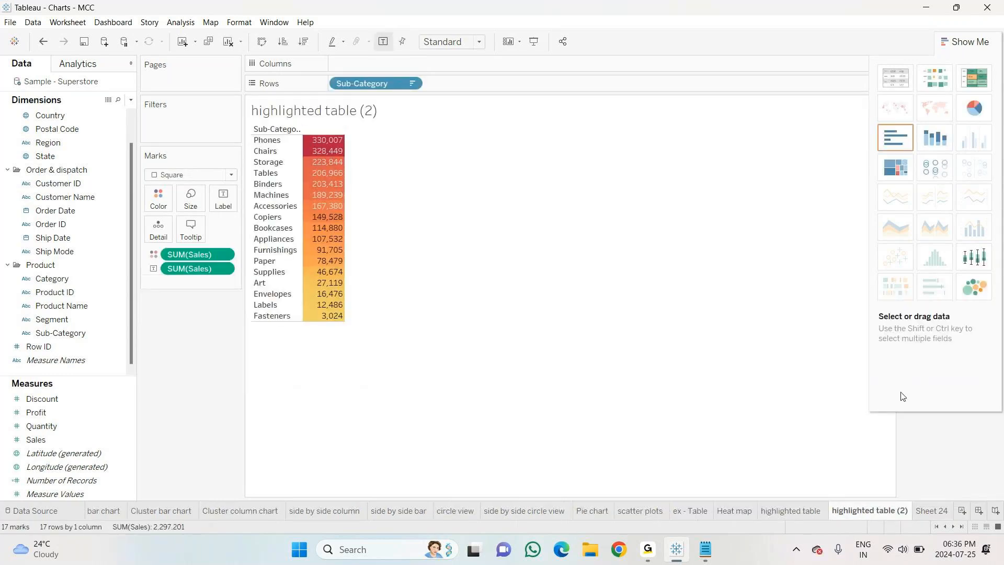
left_click(898, 174)
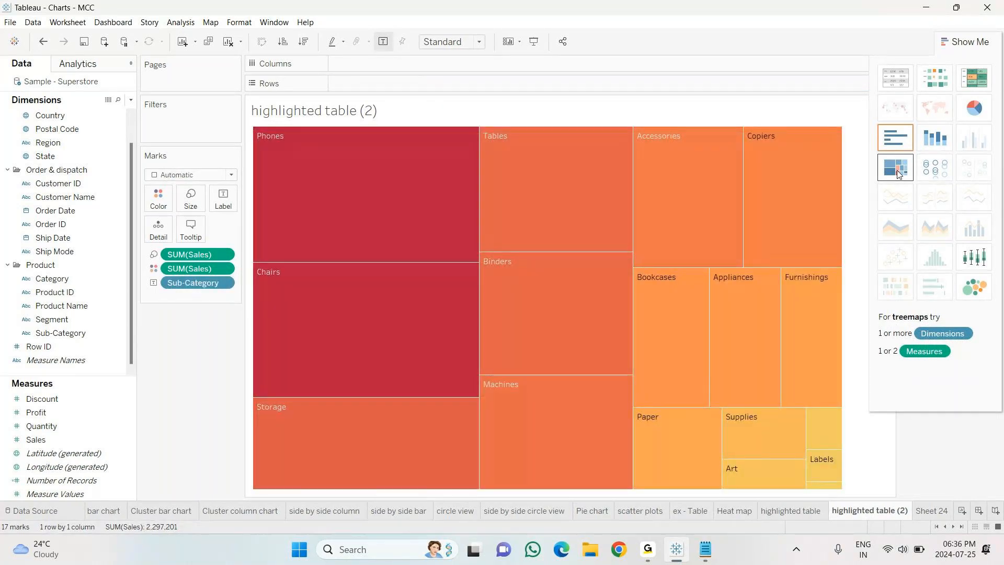
mouse_move(301, 157)
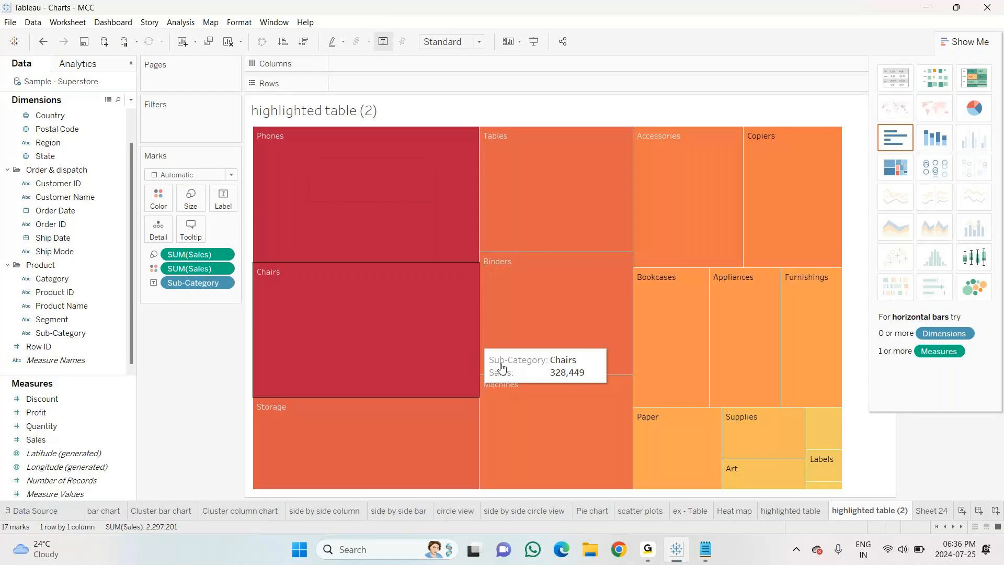
Add Sales to the treemap's labels and compare the result with the highlighted table sheet.
mouse_move(821, 489)
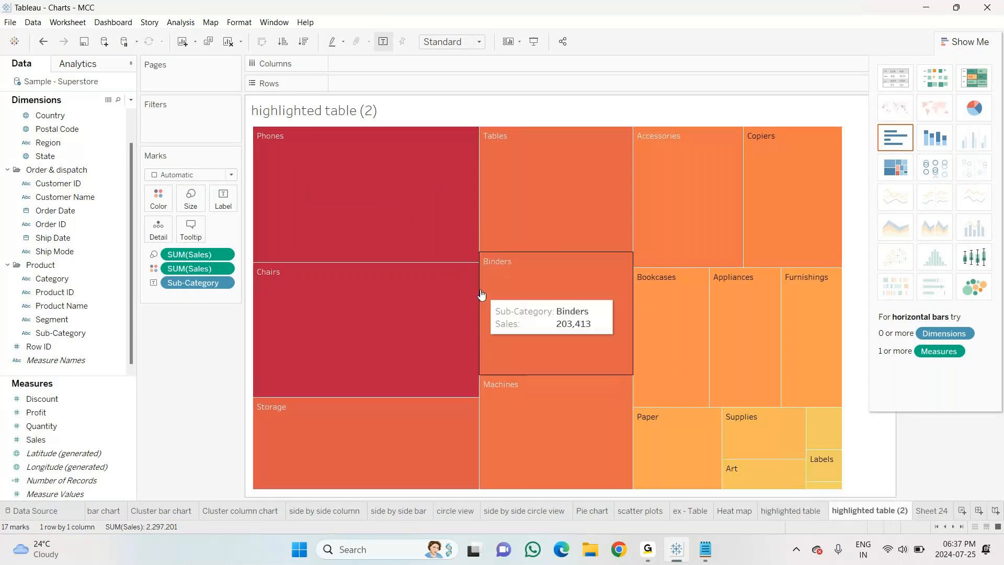
mouse_move(513, 338)
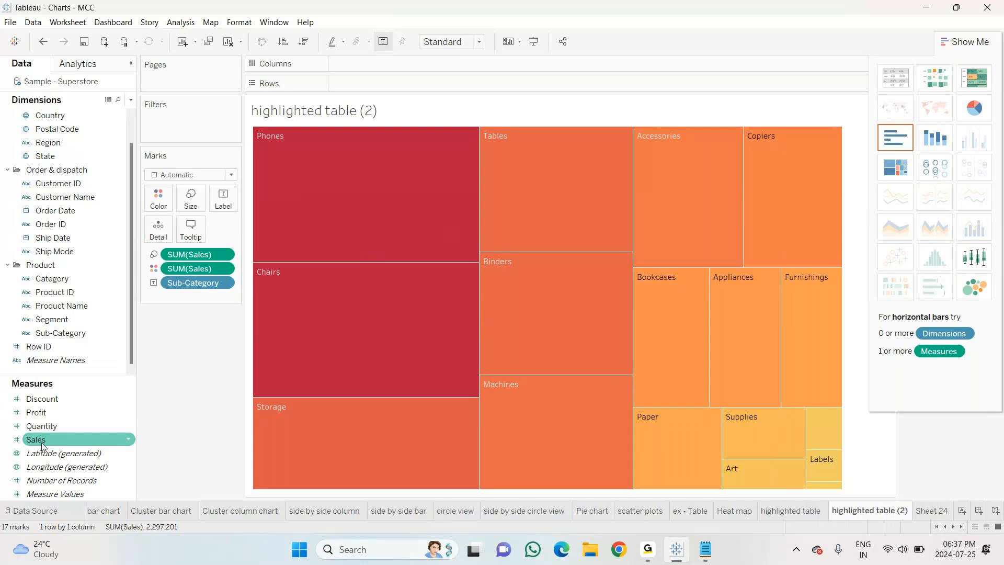
left_click_drag(42, 446, 223, 205)
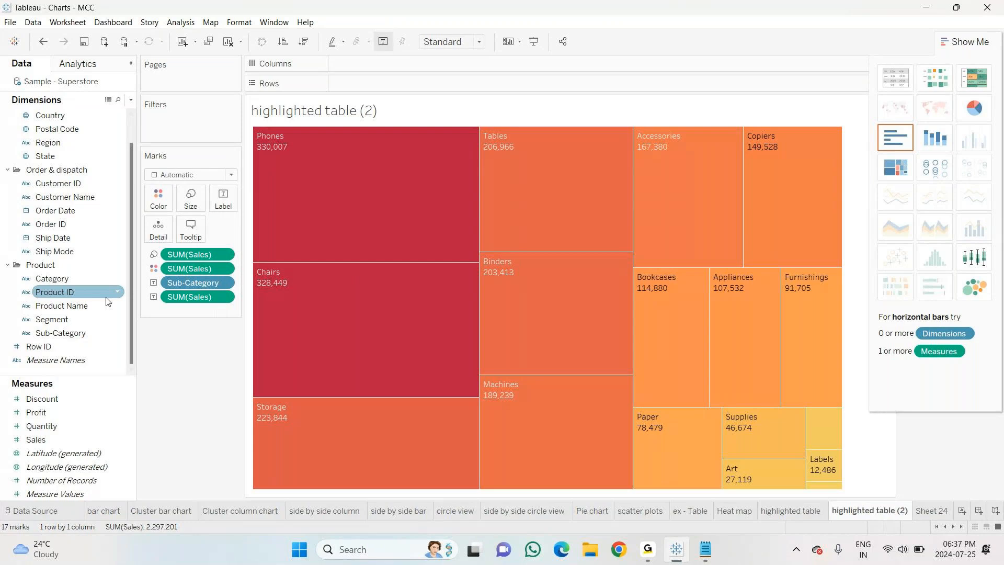
left_click(274, 141)
left_click(274, 142)
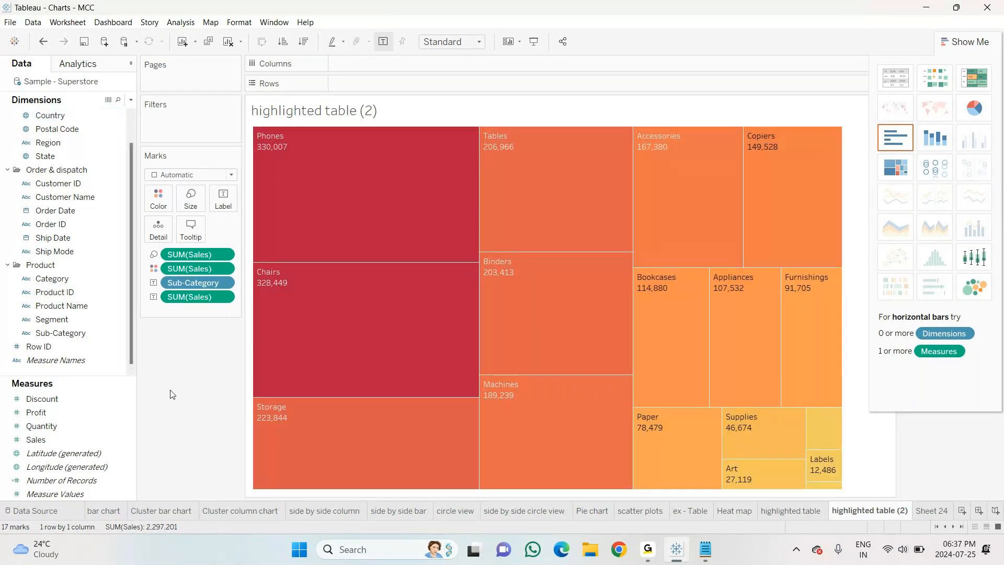
left_click(122, 229)
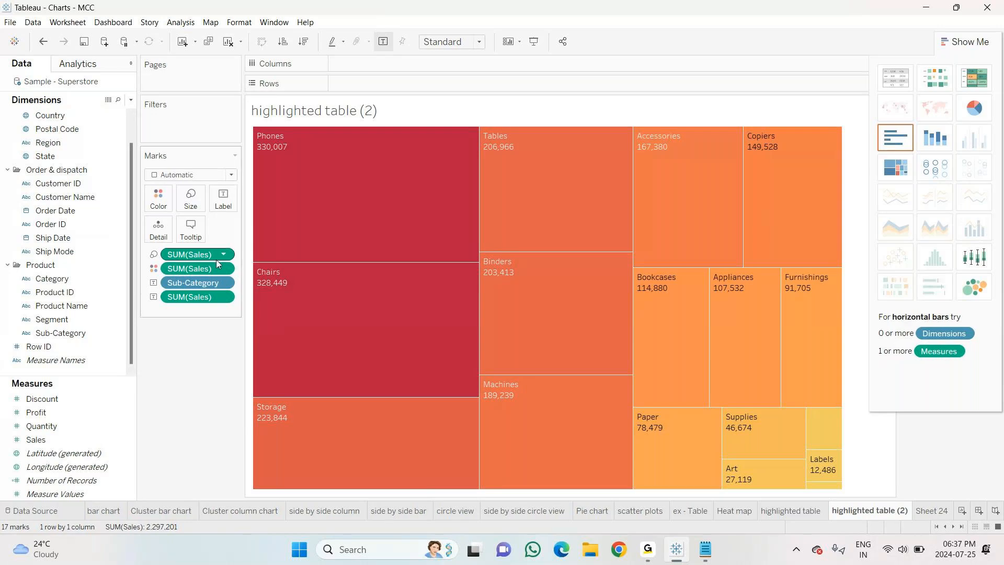
left_click(800, 515)
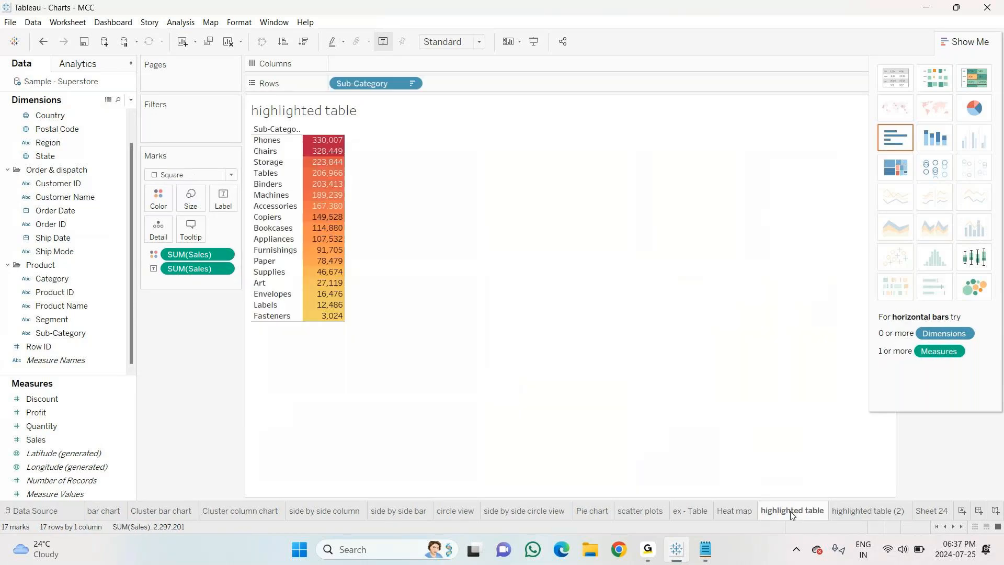
left_click(877, 515)
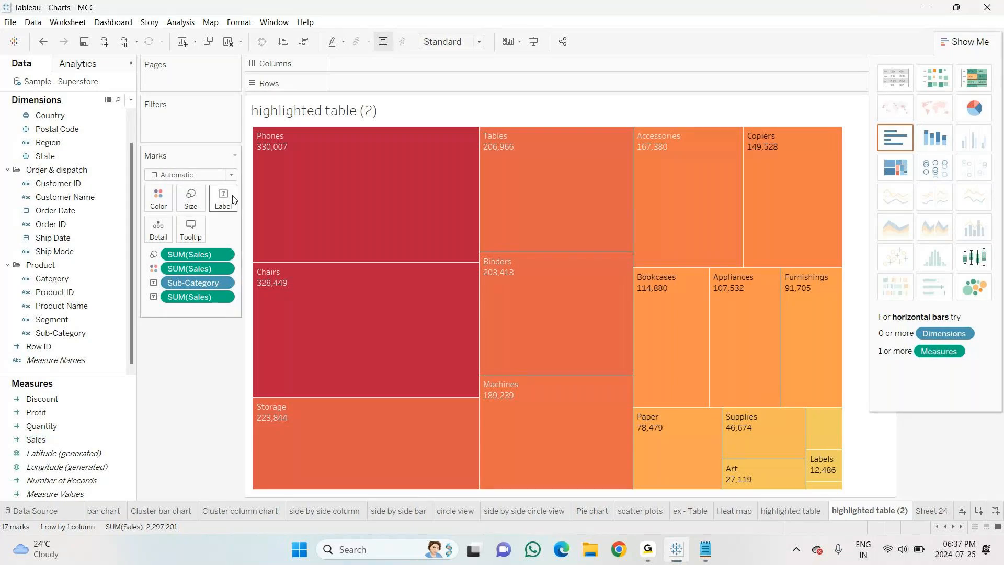
Rename the "highlighted table (2)" sheet as treemap.
right_click(851, 511)
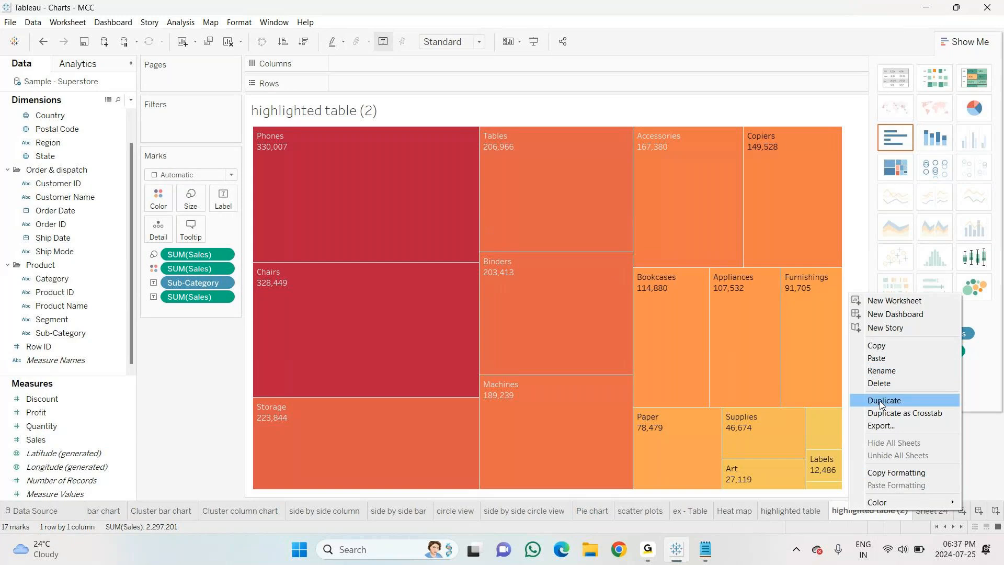
left_click(879, 371)
type("tree")
key("Return")
type("map")
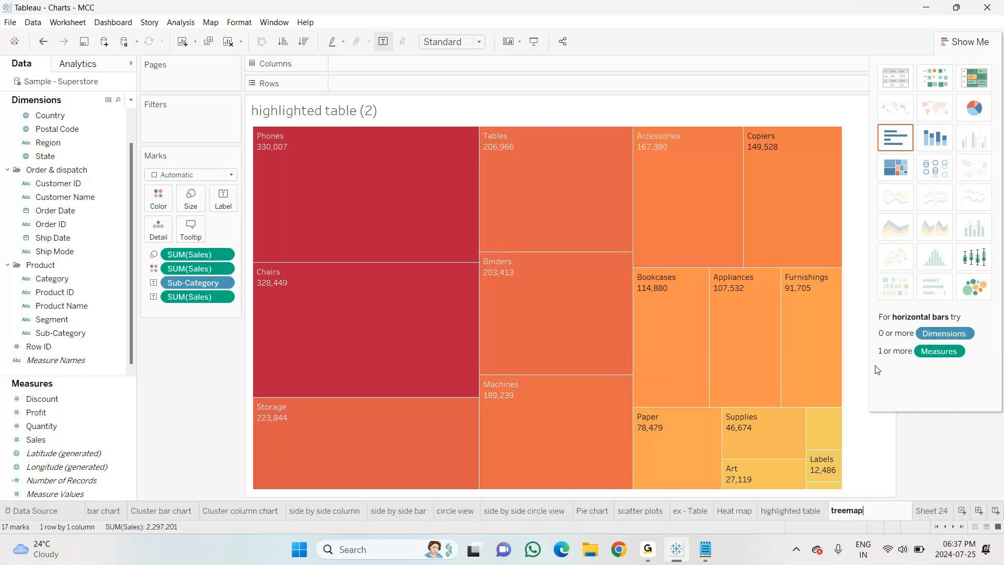
key("Return")
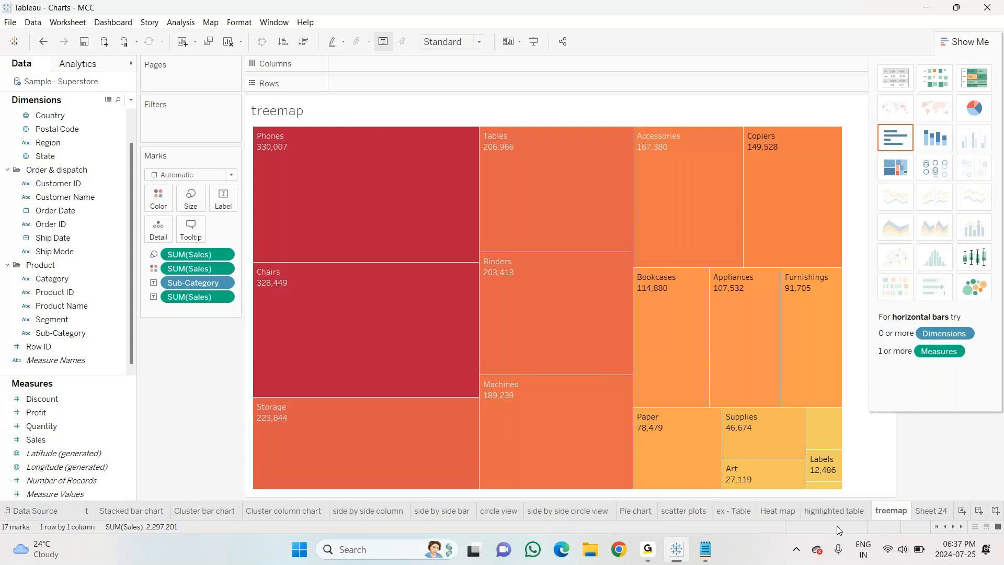
Switch to Notepad and add "treemap" to the chart list below Highlighted Table.
key("alt+Tab")
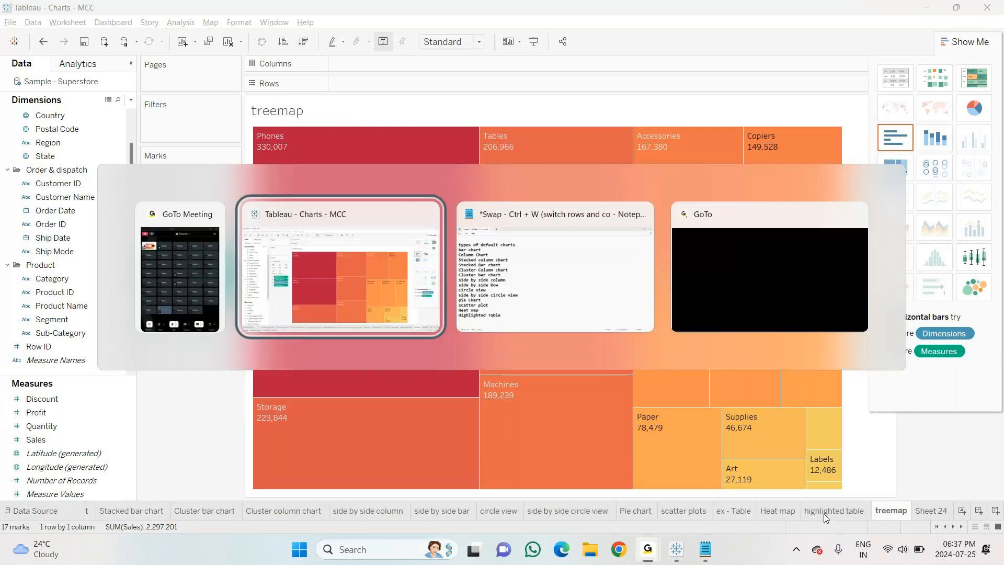
key("alt+Tab")
key("Return")
type("t")
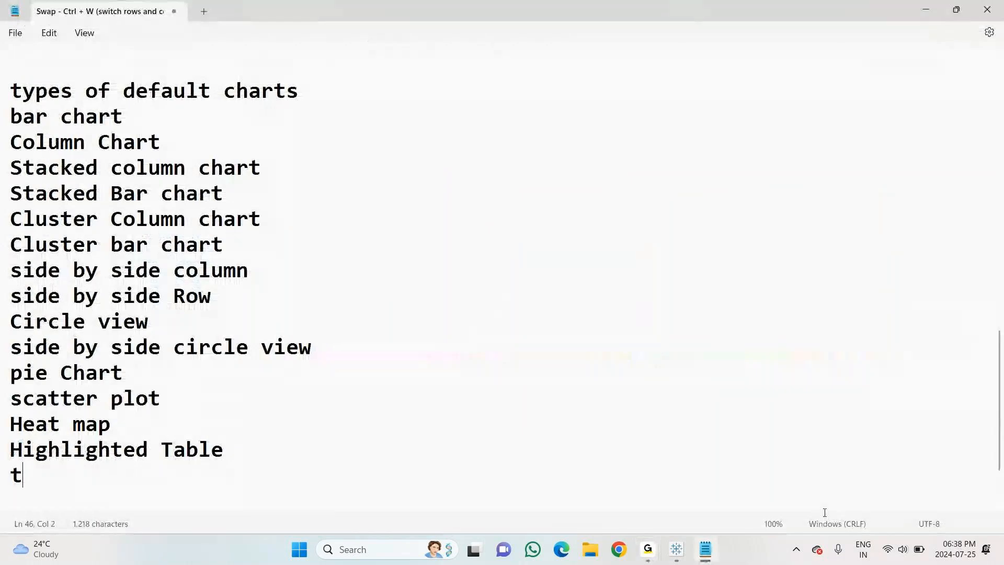
type("reemap")
key("Return")
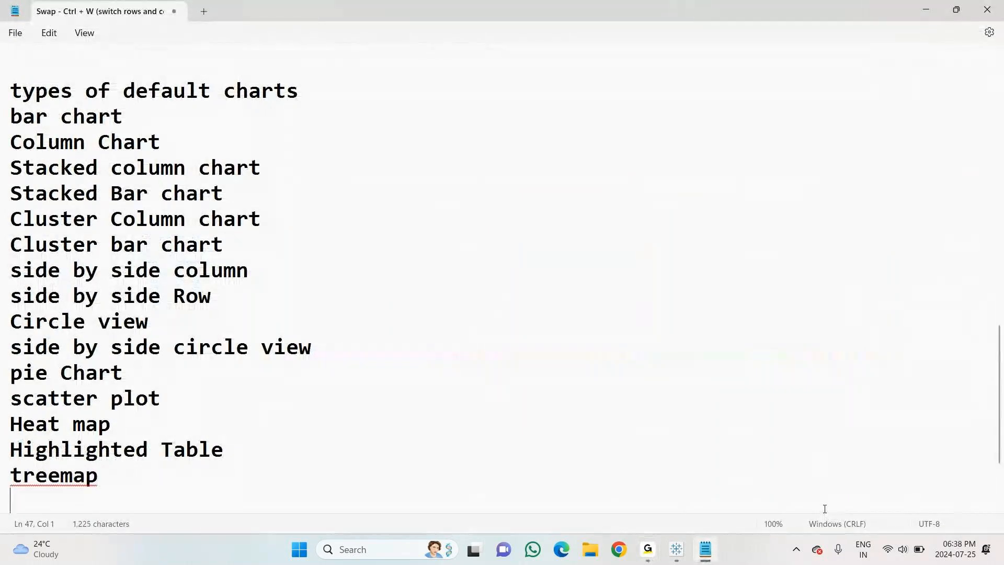
Switch back to the Charts workbook in Tableau.
key("alt+Tab")
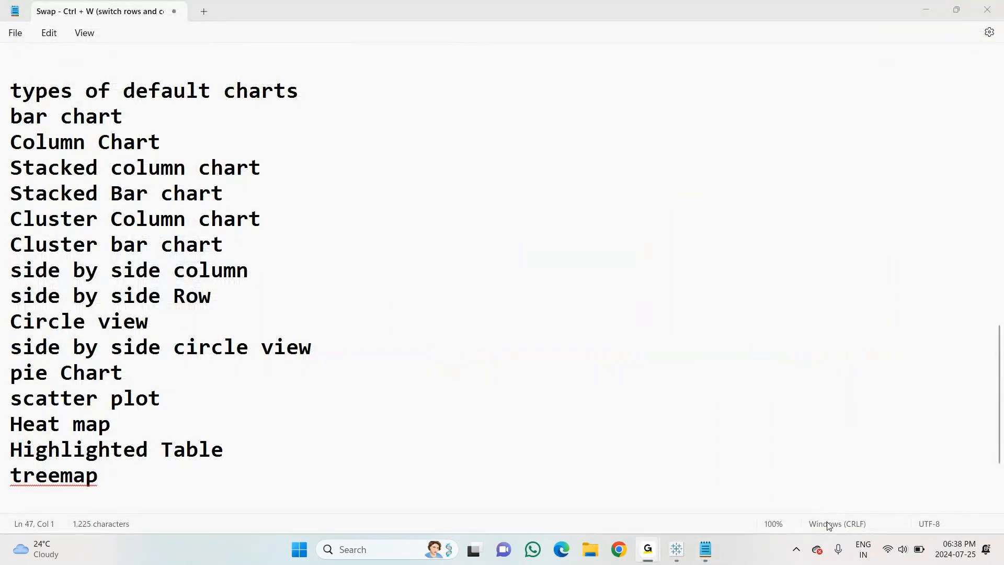
key("alt+Tab")
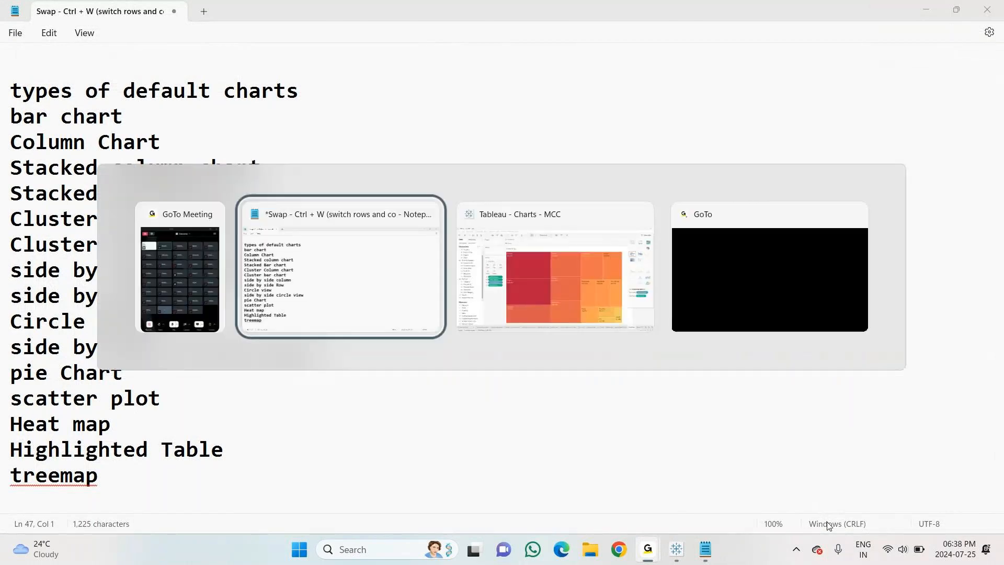
key("alt+Tab")
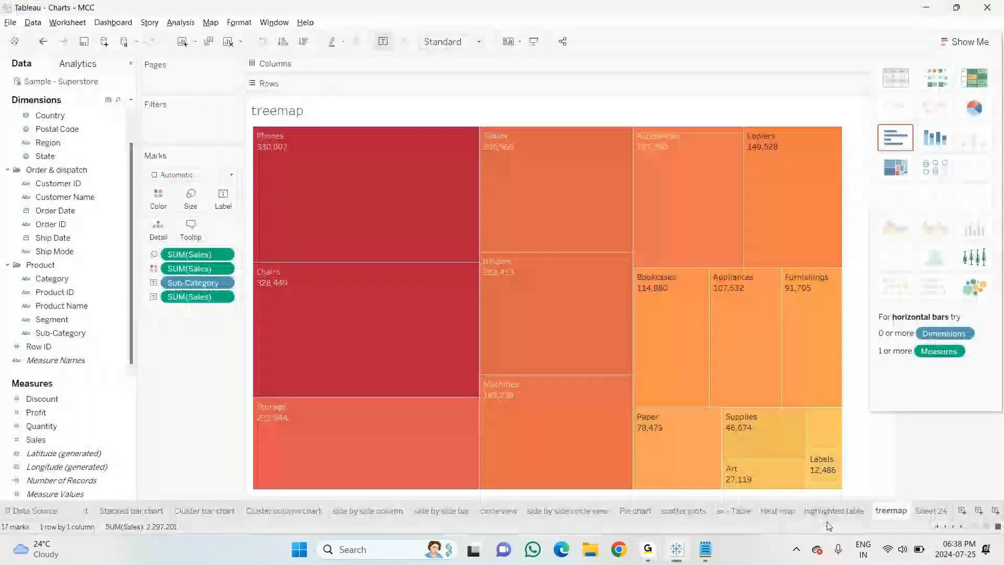
key("alt+Tab")
key("alt+Tab")
key("alt+Tab")
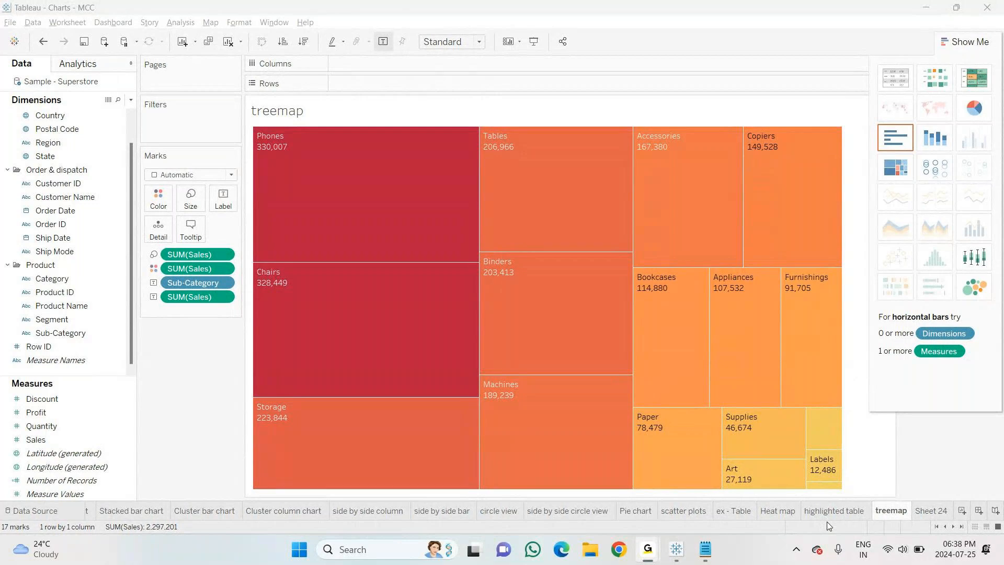
mouse_move(705, 549)
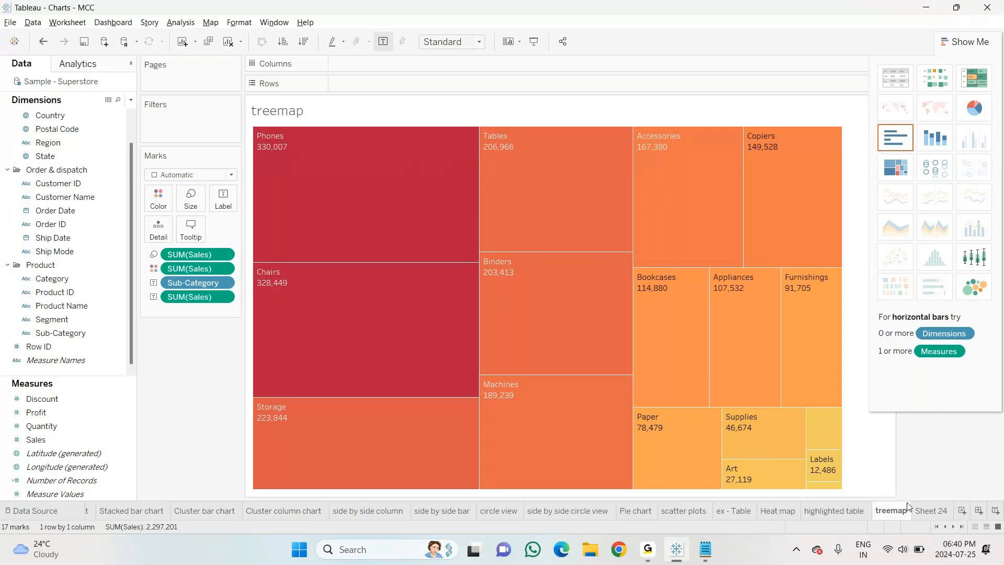
In Sheet 24, place Sales on Rows and Order Date on Columns to chart sales by year.
left_click(927, 511)
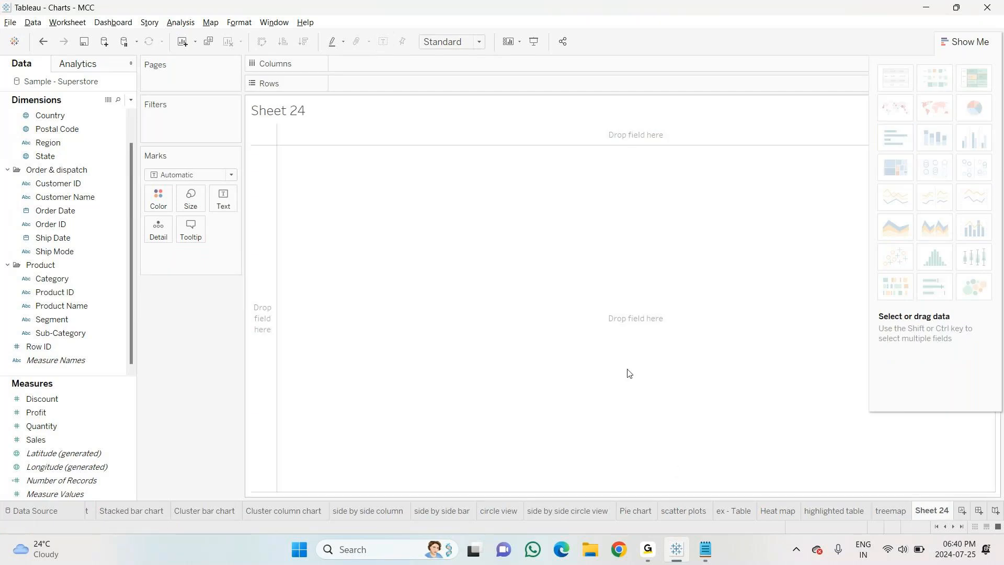
left_click_drag(36, 439, 340, 85)
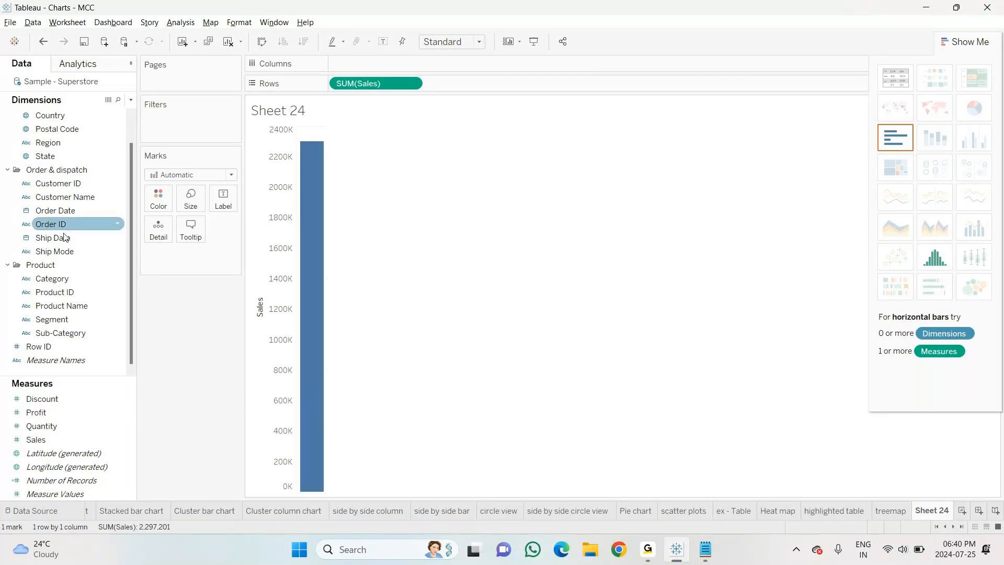
left_click(60, 210)
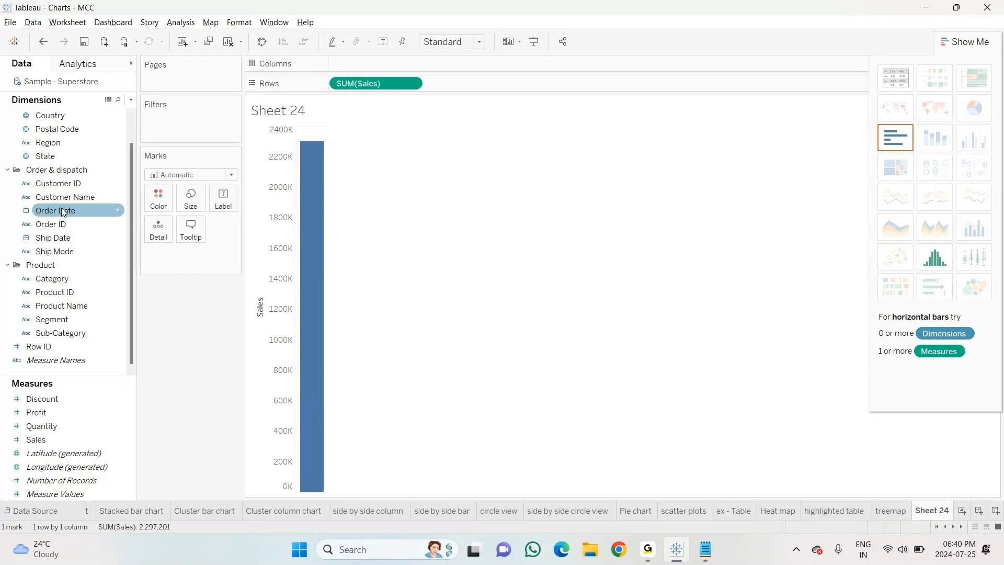
left_click_drag(61, 208, 363, 59)
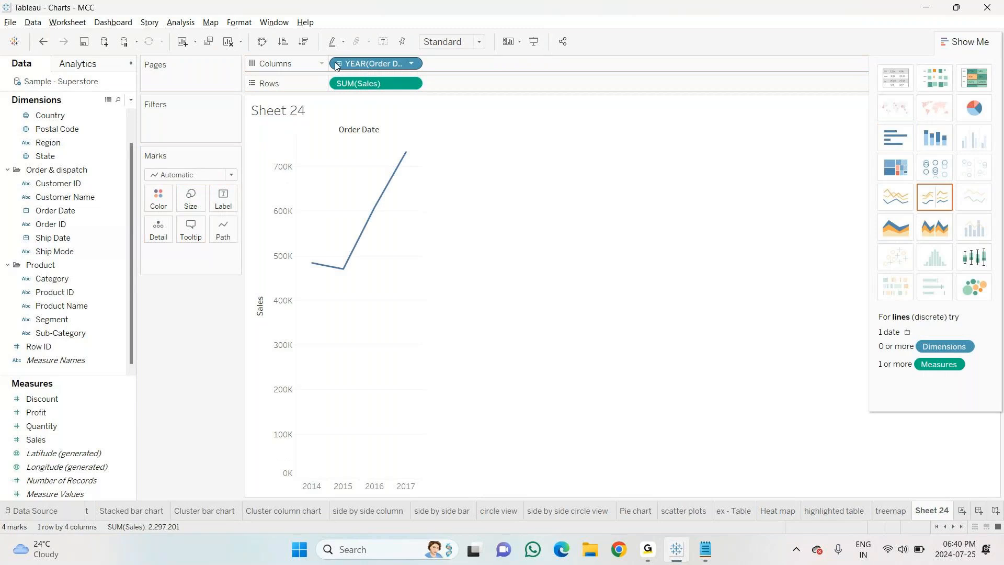
Try Category in place of Order Date on Columns, and remove it again.
left_click_drag(357, 61, 333, 64)
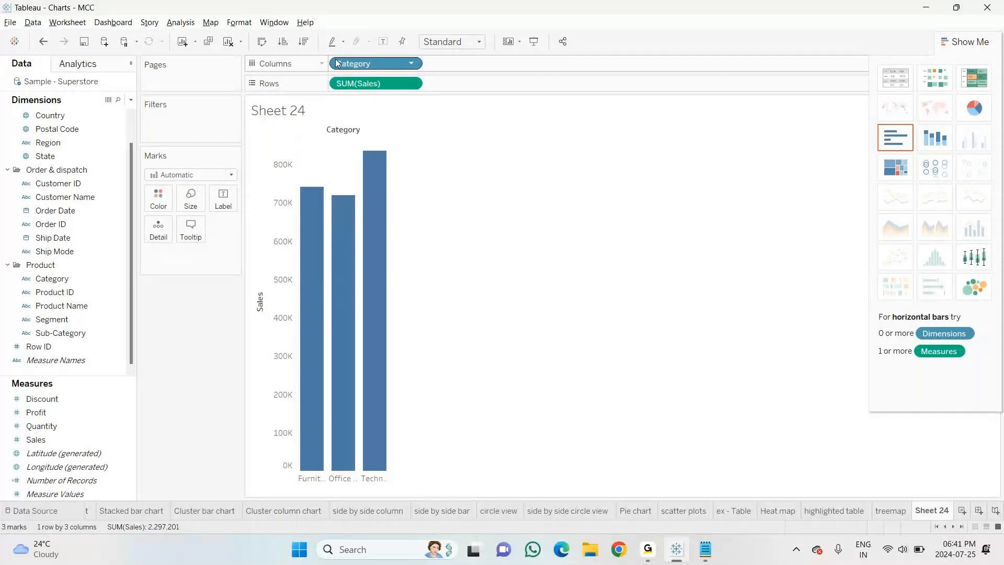
left_click_drag(370, 65, 57, 251)
left_click_drag(55, 251, 176, 310)
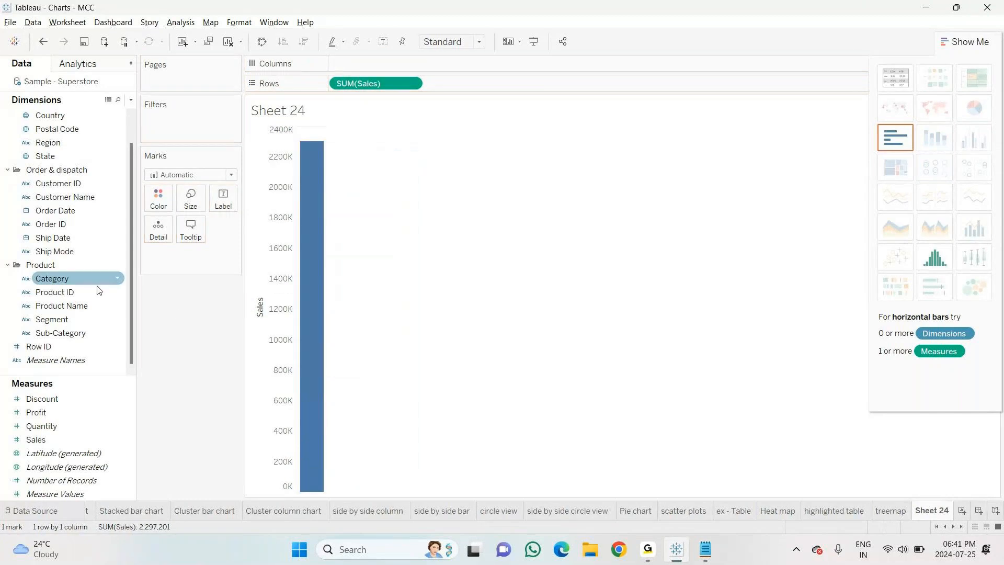
Place Ship Date on Columns and drill it down through quarter and month to day.
left_click_drag(65, 241, 376, 66)
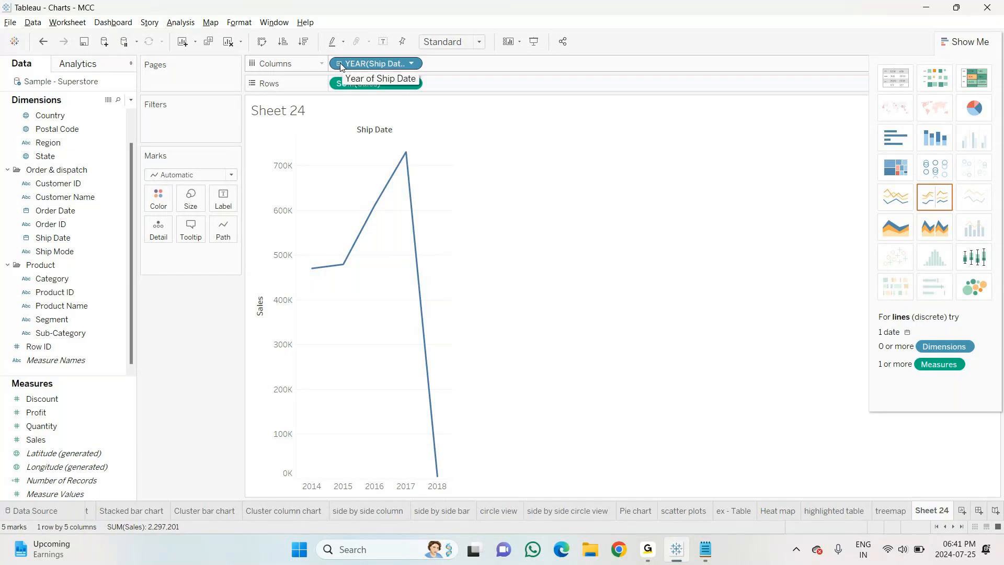
left_click(339, 64)
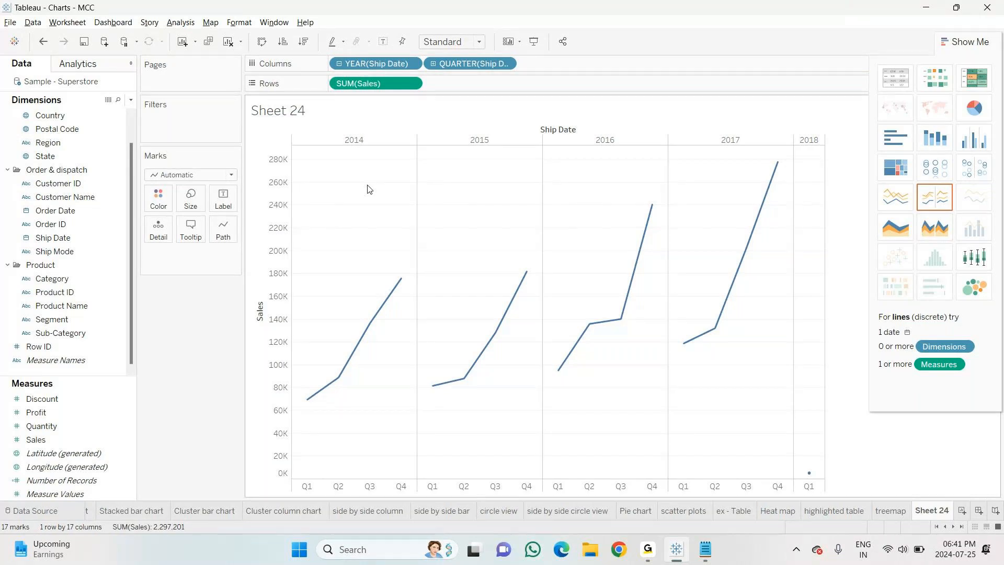
left_click(433, 64)
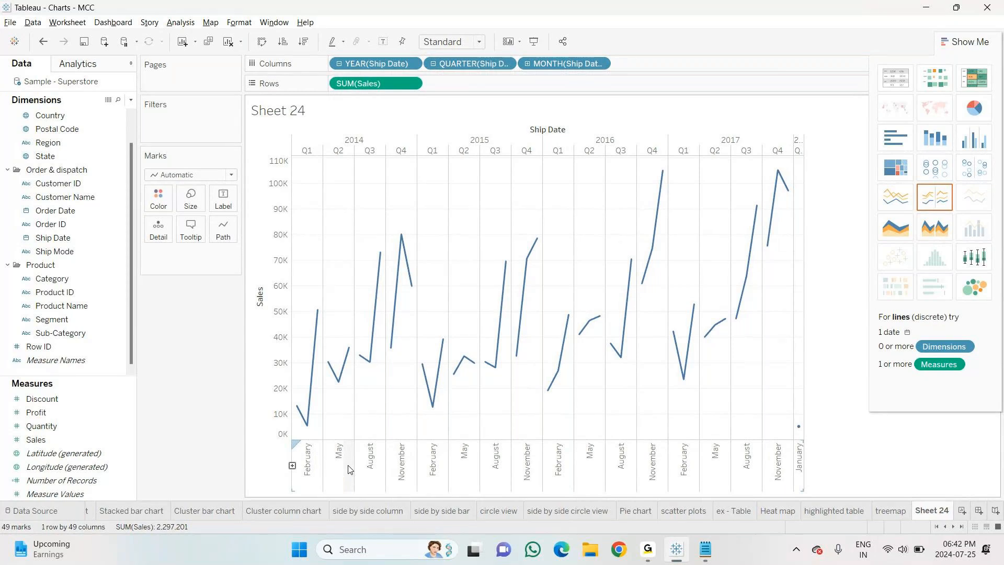
left_click(528, 63)
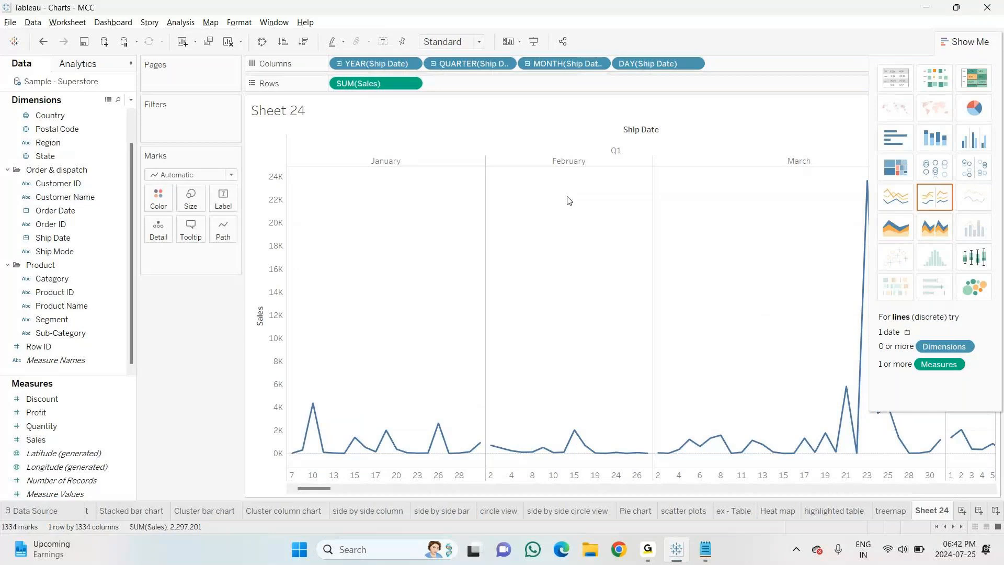
Collapse the Ship Date hierarchy to years and expand it again through quarter, month and day.
left_click(340, 64)
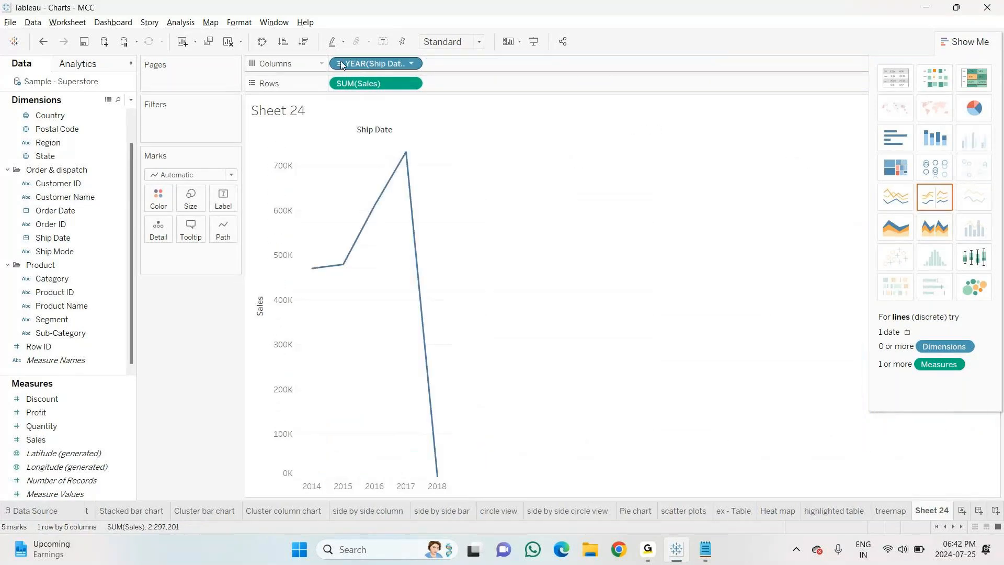
left_click(340, 64)
left_click(434, 64)
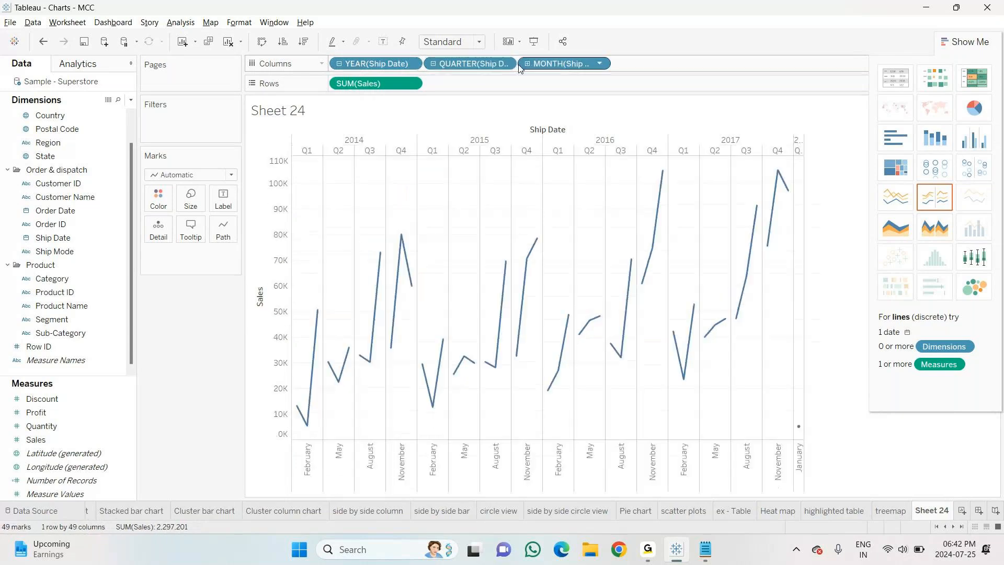
left_click(527, 64)
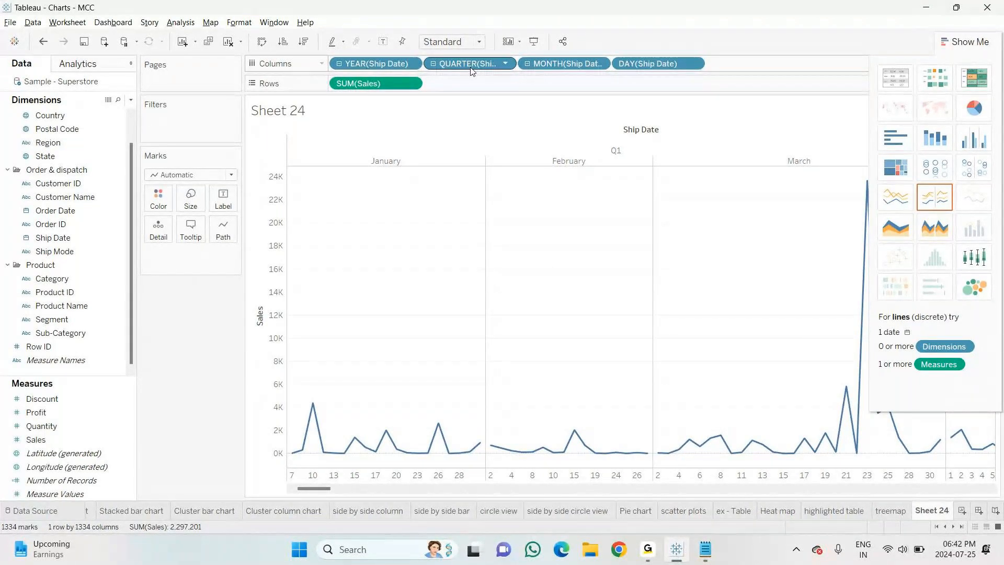
Replace Ship Date with Order Date on Columns and drill it down through quarter and month to day.
left_click(338, 64)
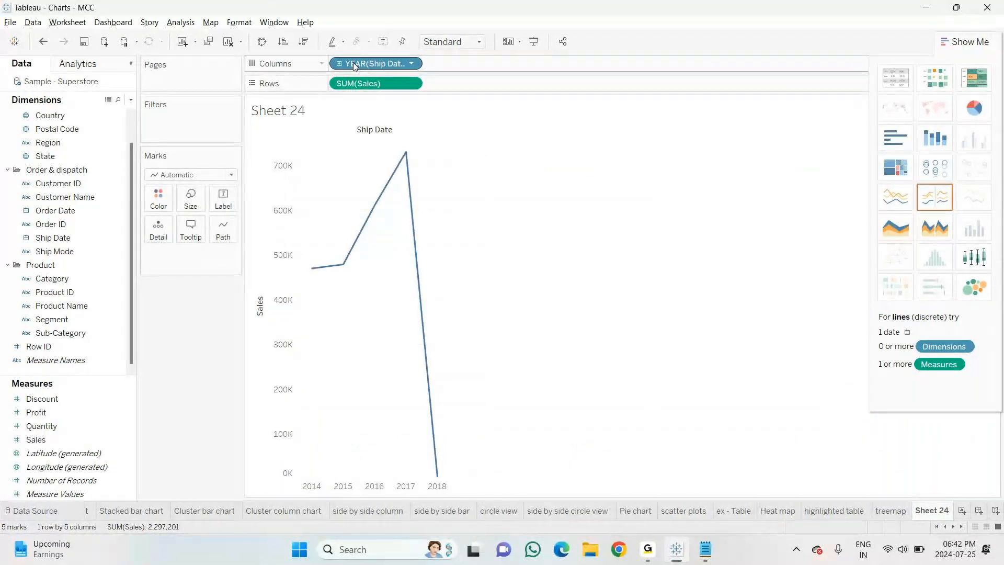
left_click_drag(355, 65, 178, 306)
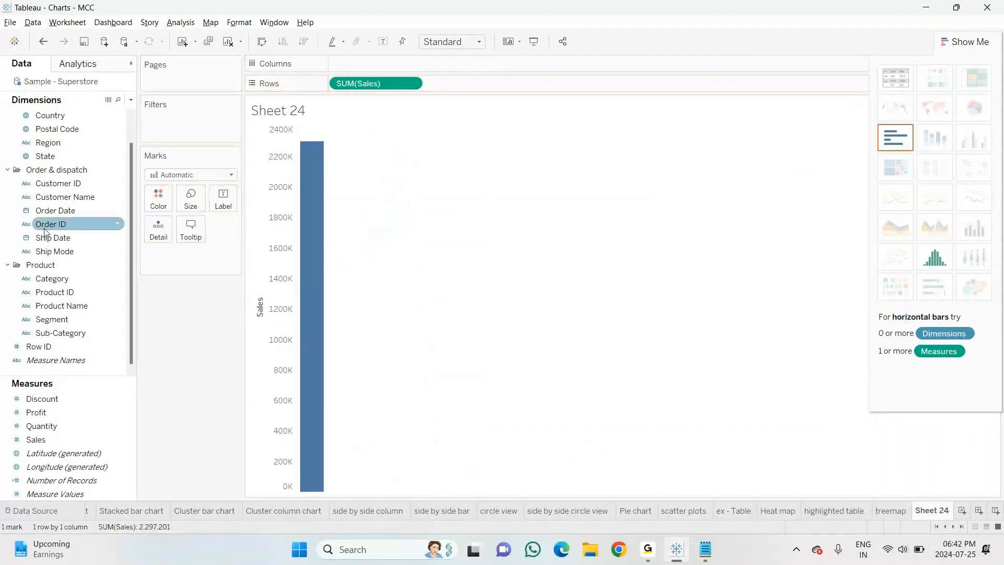
left_click_drag(52, 216, 352, 72)
left_click(340, 66)
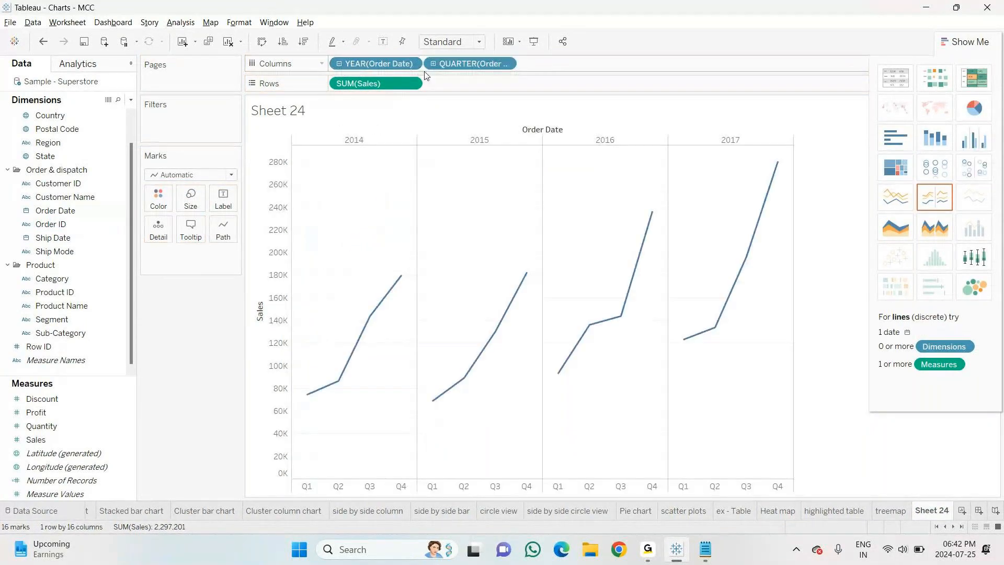
left_click(433, 65)
left_click(528, 65)
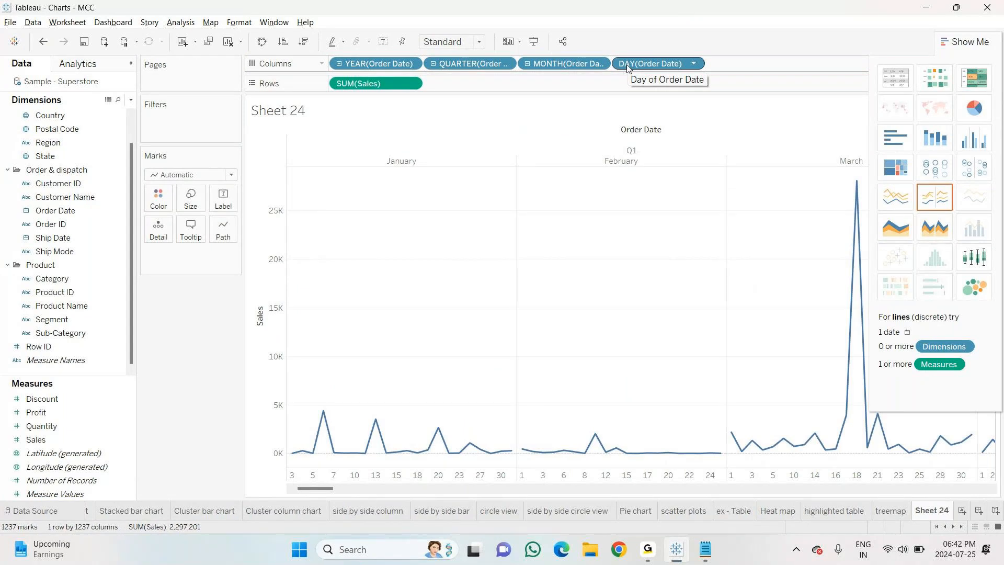
Remove the day, quarter and year levels of Order Date from Columns, keeping only the month level.
left_click_drag(627, 66, 647, 61)
left_click(528, 63)
left_click_drag(470, 63, 198, 319)
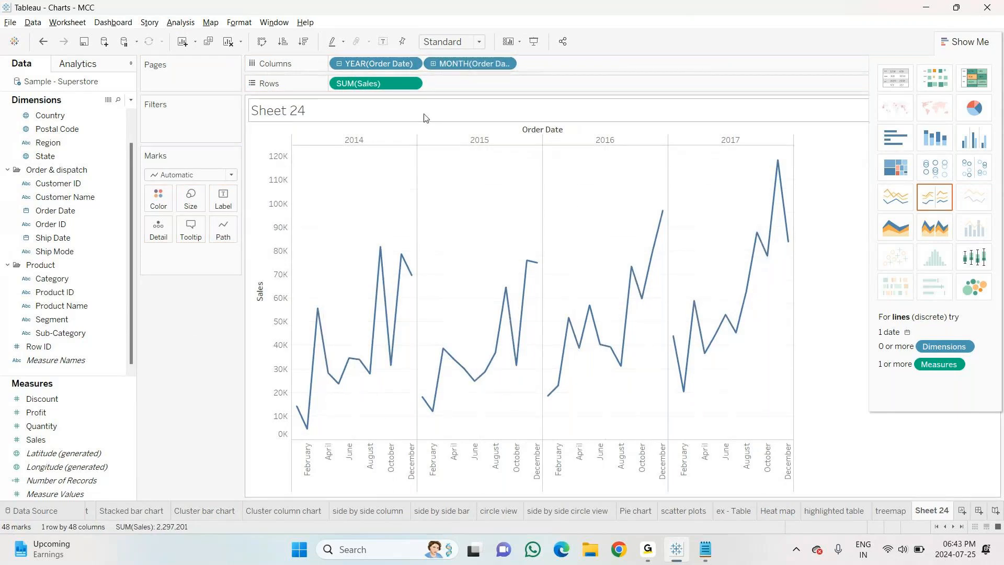
left_click_drag(250, 193, 175, 318)
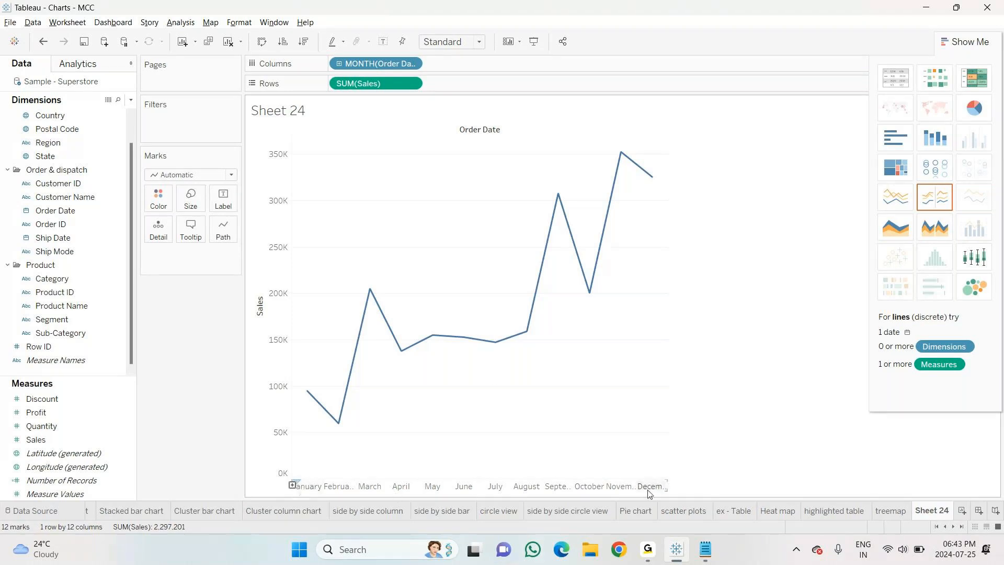
Switch Order Date on Columns to discrete year, discrete quarter and back to discrete month.
left_click(411, 64)
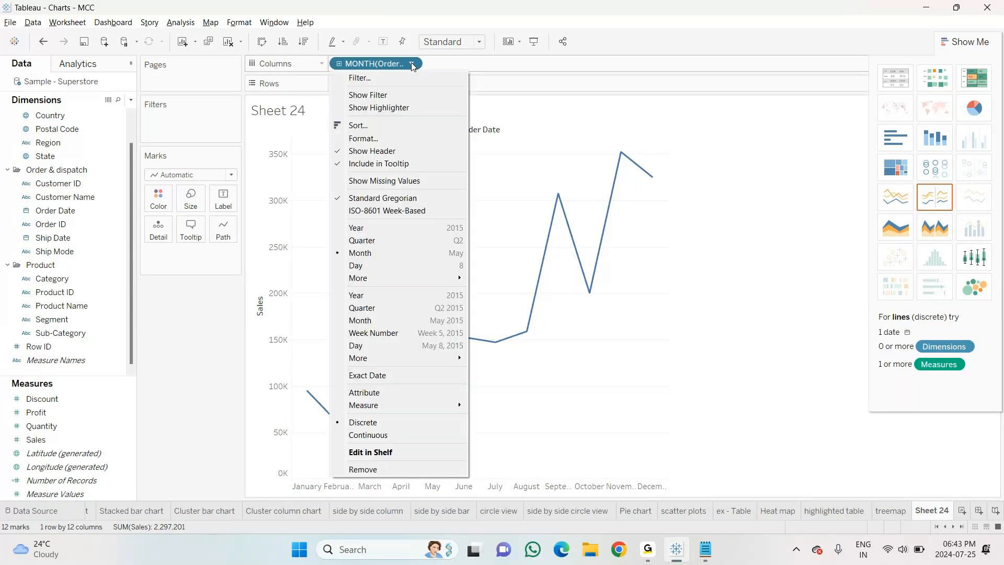
left_click(366, 228)
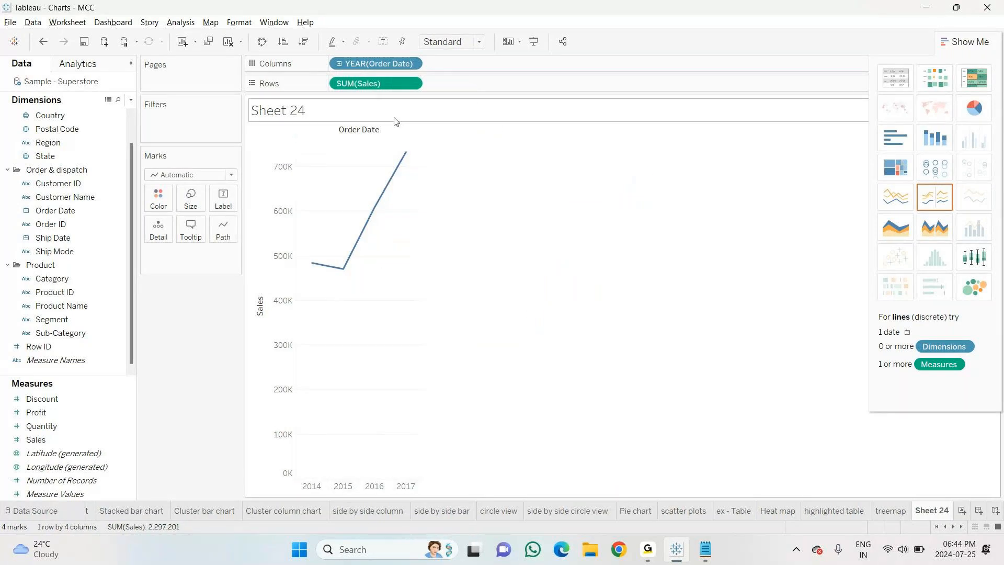
left_click(413, 63)
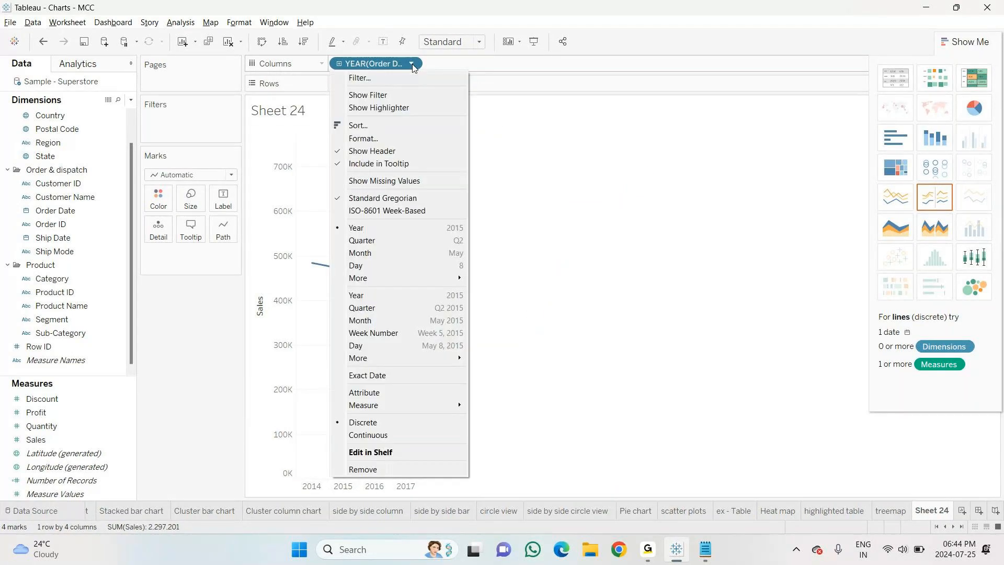
left_click(378, 240)
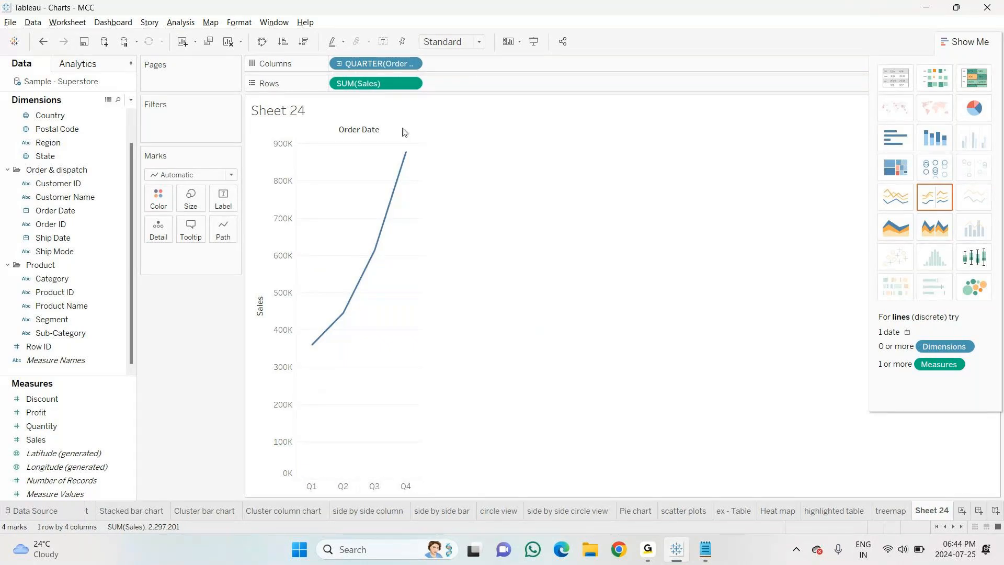
left_click(412, 64)
left_click(379, 255)
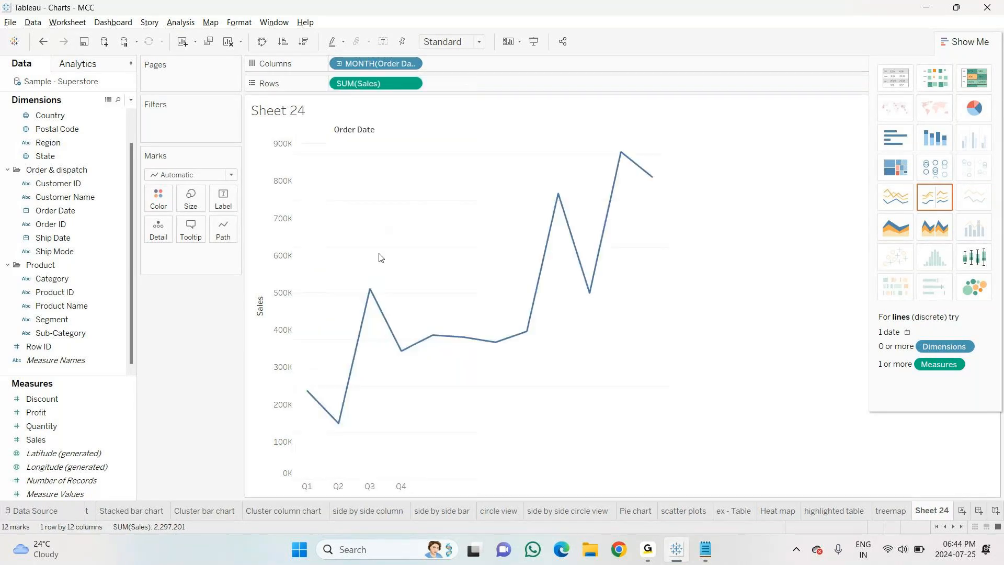
Try Order Date as continuous days, and return it through discrete year to discrete month.
left_click(412, 63)
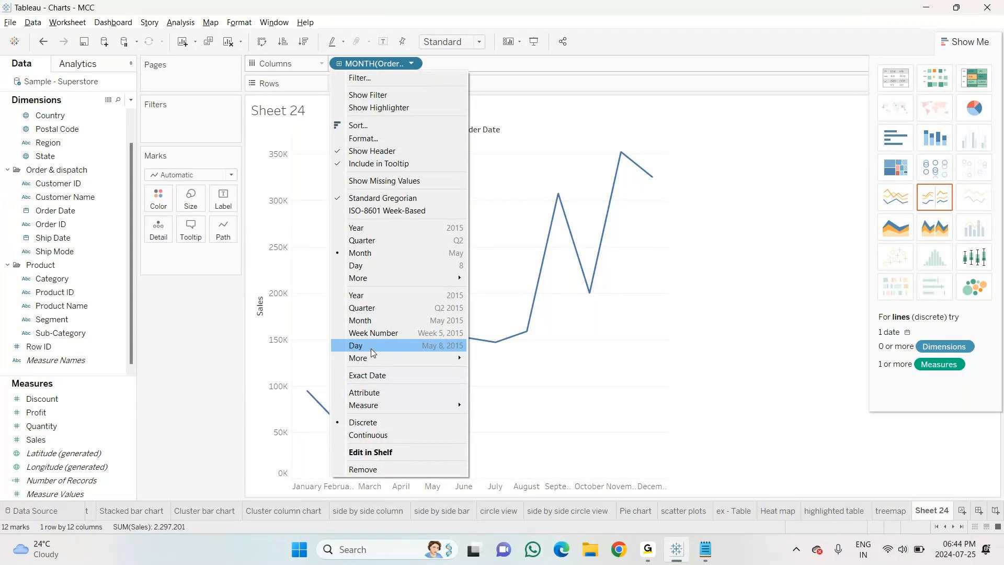
left_click(372, 347)
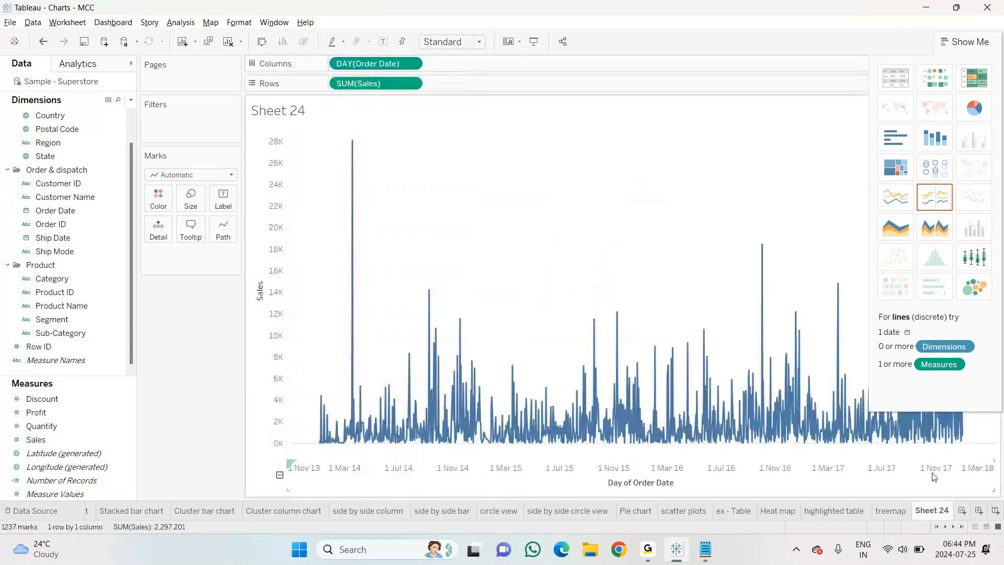
left_click(413, 64)
left_click(392, 203)
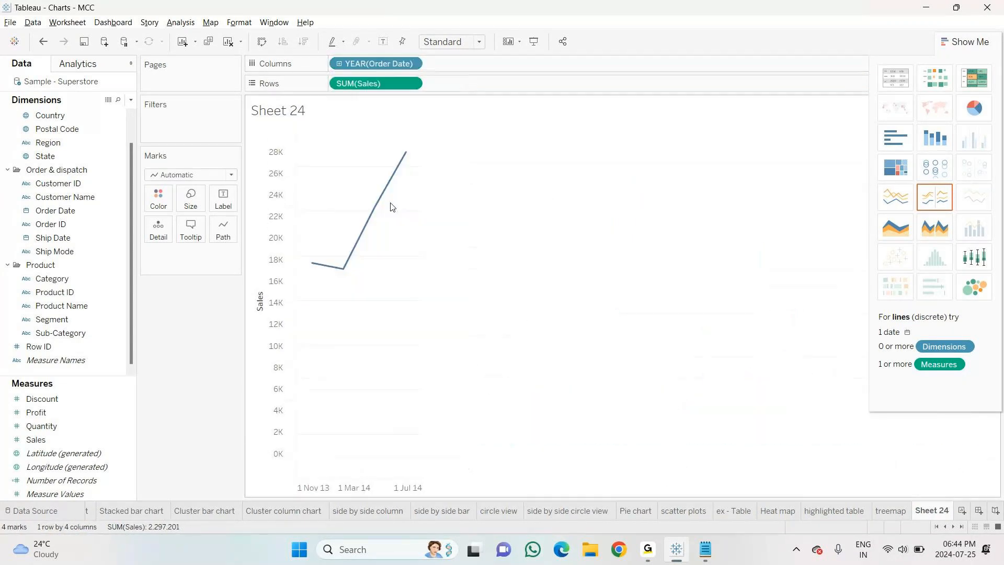
left_click(412, 64)
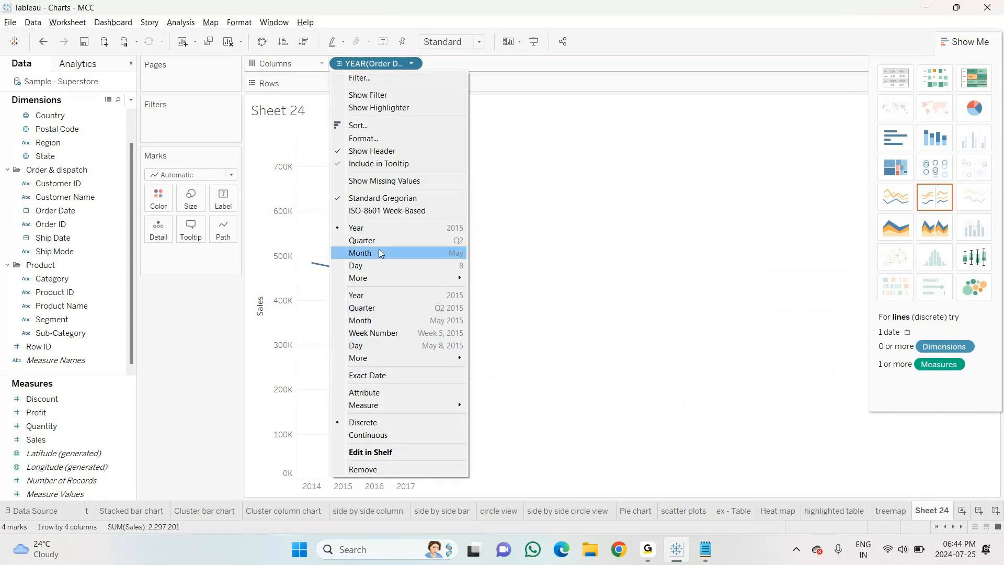
left_click(379, 252)
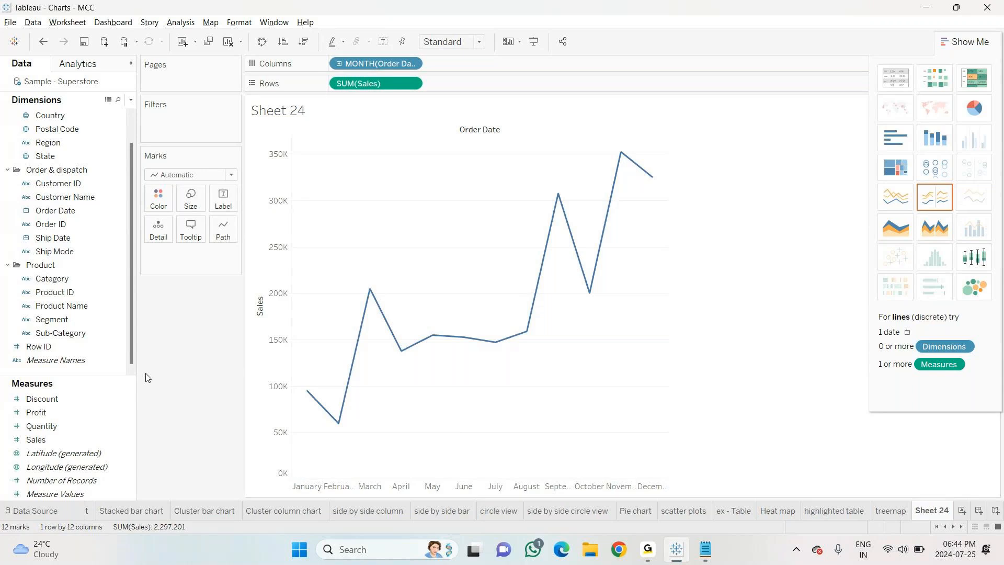
Compare Order Date as discrete years and continuous years, and set it to discrete quarter.
left_click(411, 64)
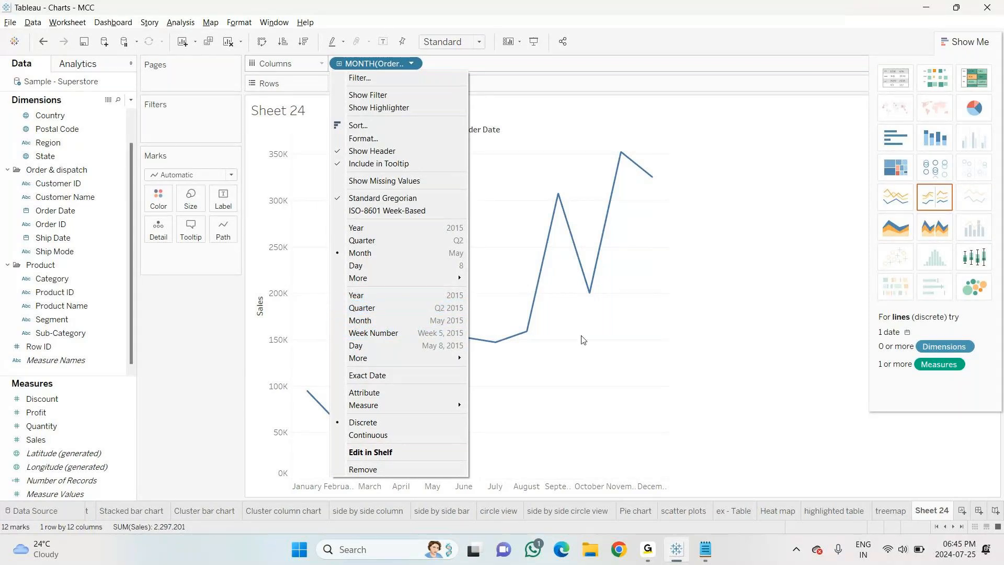
left_click(368, 228)
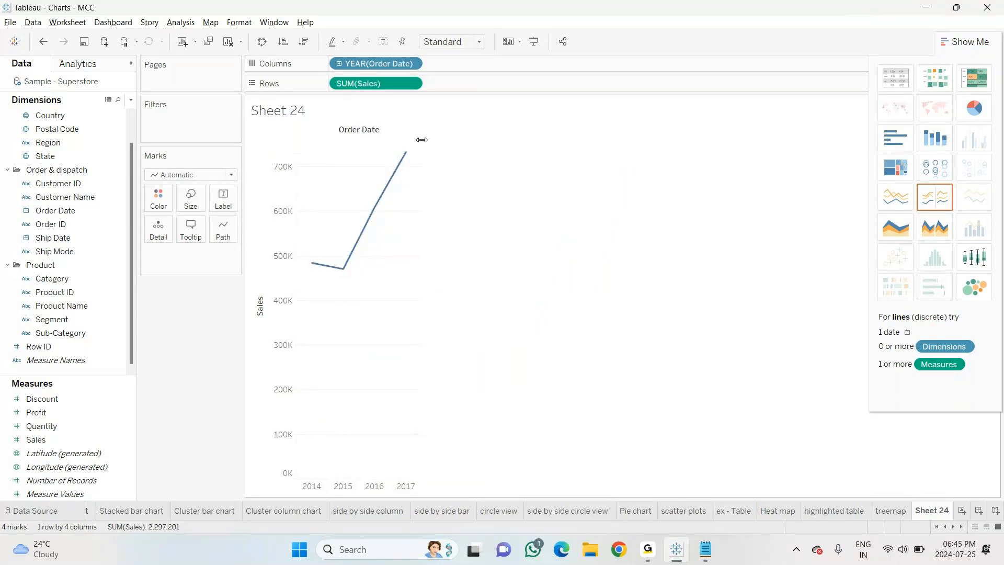
left_click(412, 63)
left_click(384, 254)
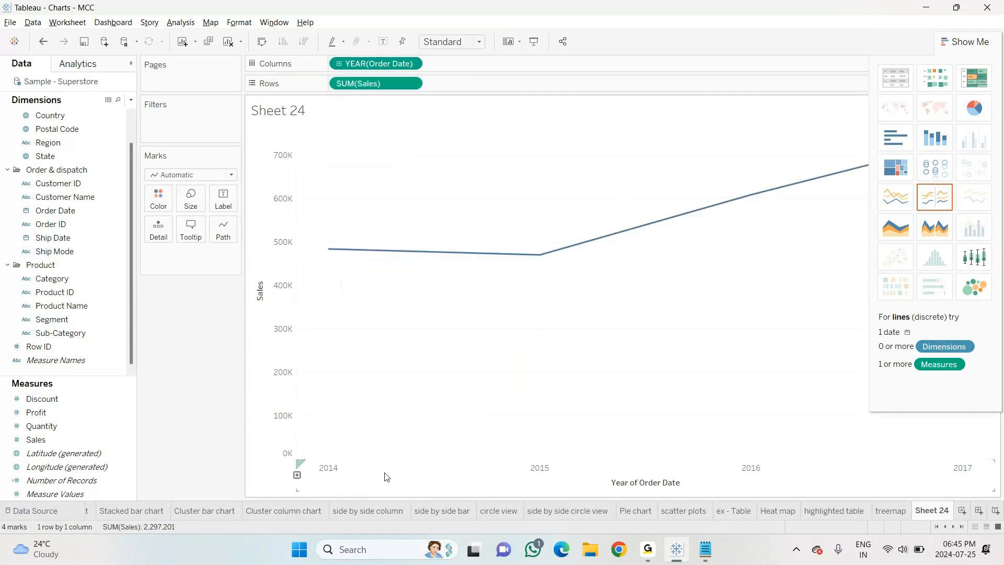
left_click(412, 63)
left_click(387, 215)
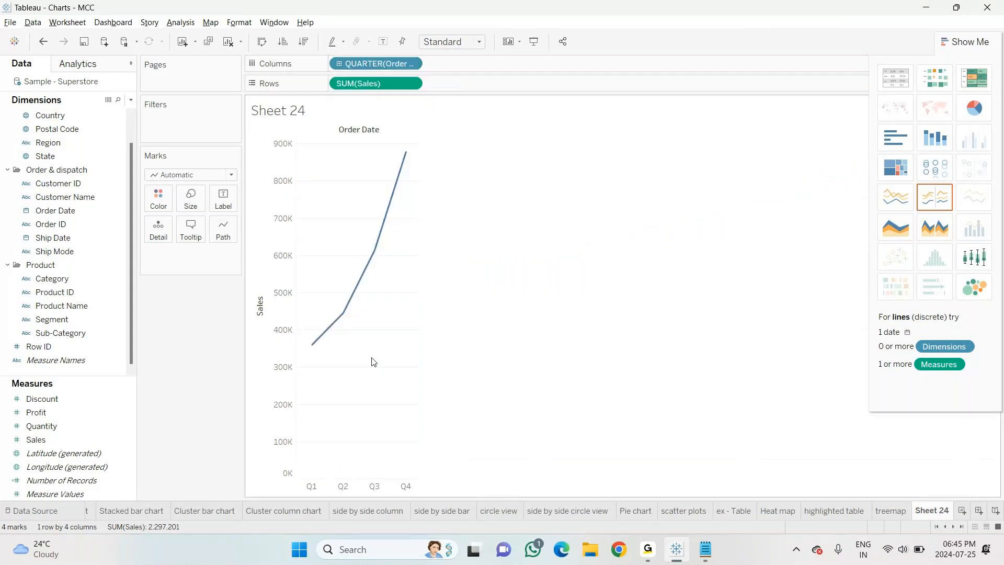
Set Order Date on Columns to continuous quarters and reopen its date-level options.
left_click(410, 64)
key("Escape")
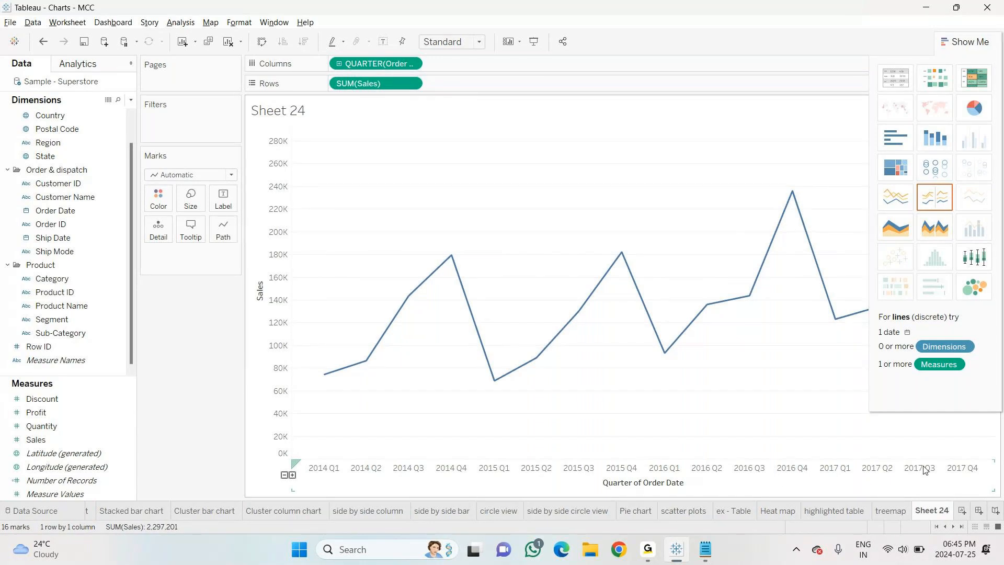
left_click(412, 64)
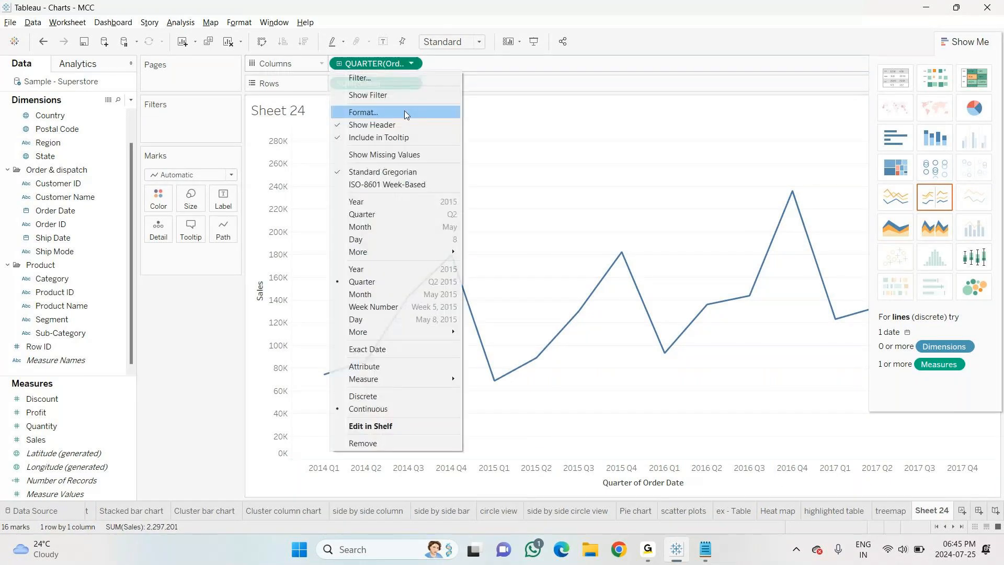
Change the Order Date field on Columns to the continuous Month level that includes the year.
left_click(360, 296)
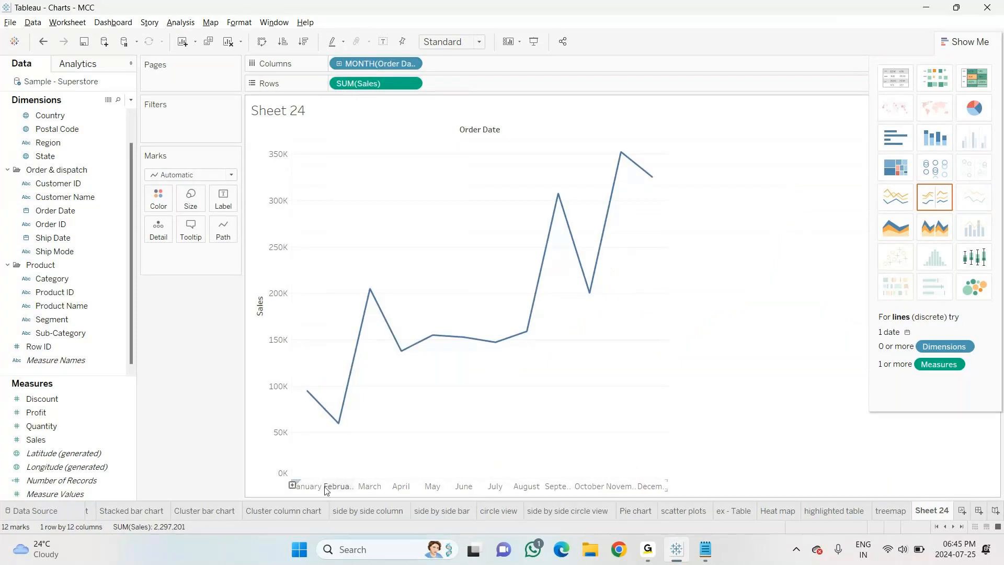
left_click(411, 63)
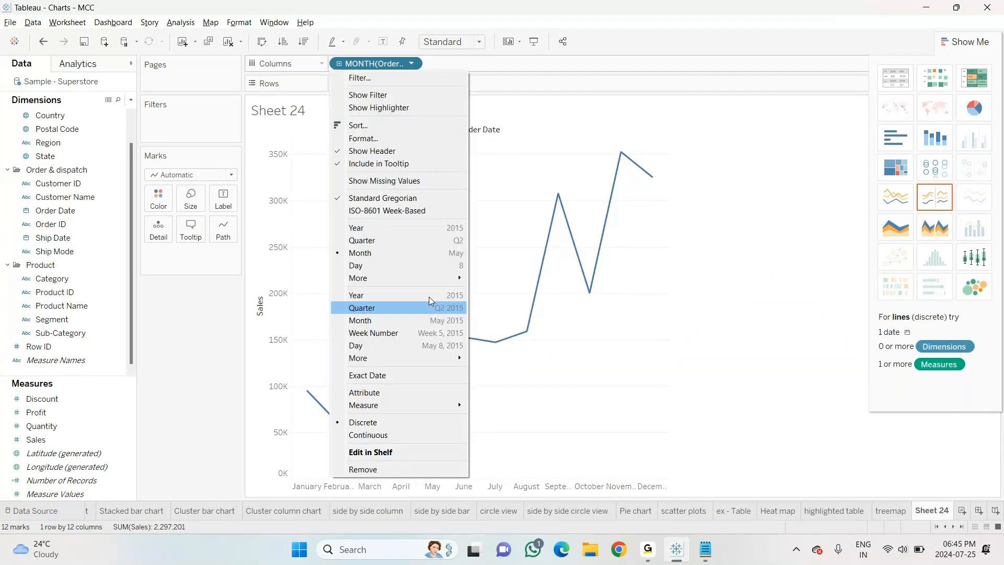
left_click(400, 321)
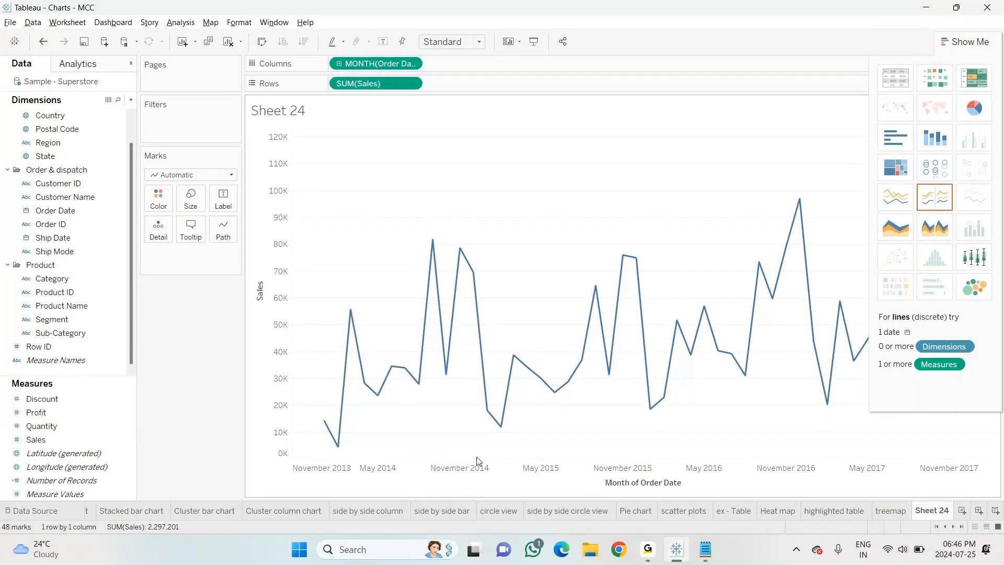
Rename the Sheet 24 worksheet as "line chart".
right_click(940, 510)
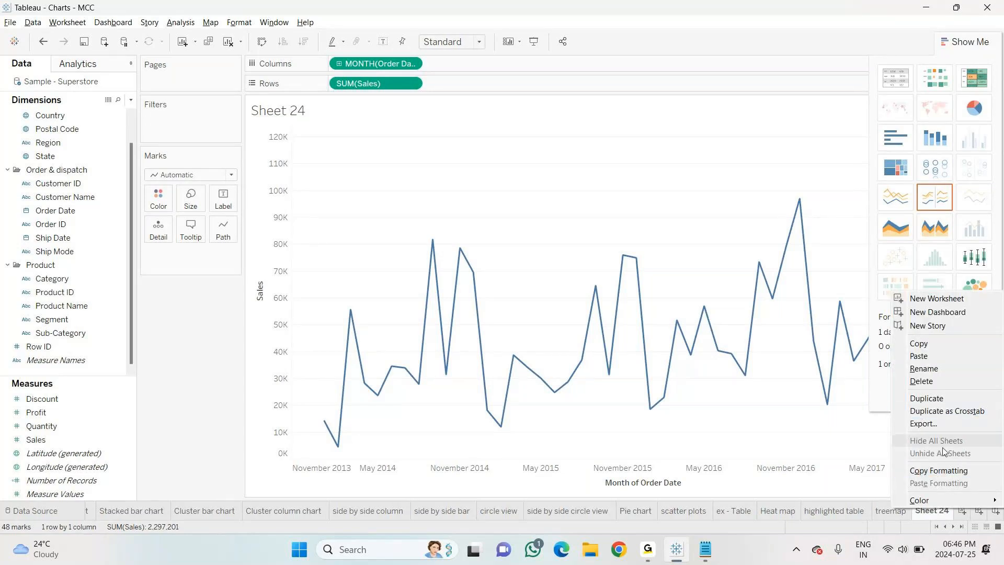
left_click(921, 370)
type("line chart")
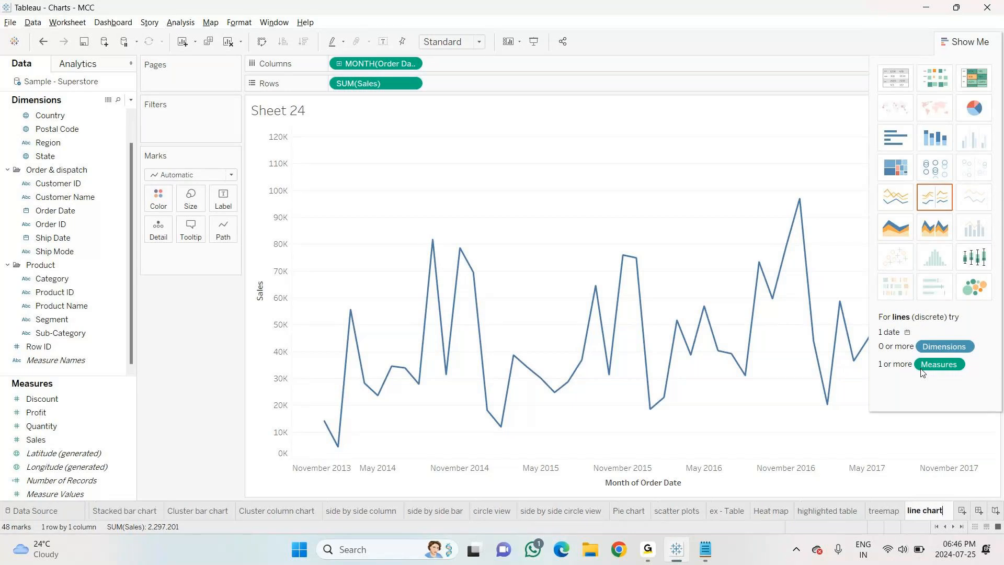
key("Return")
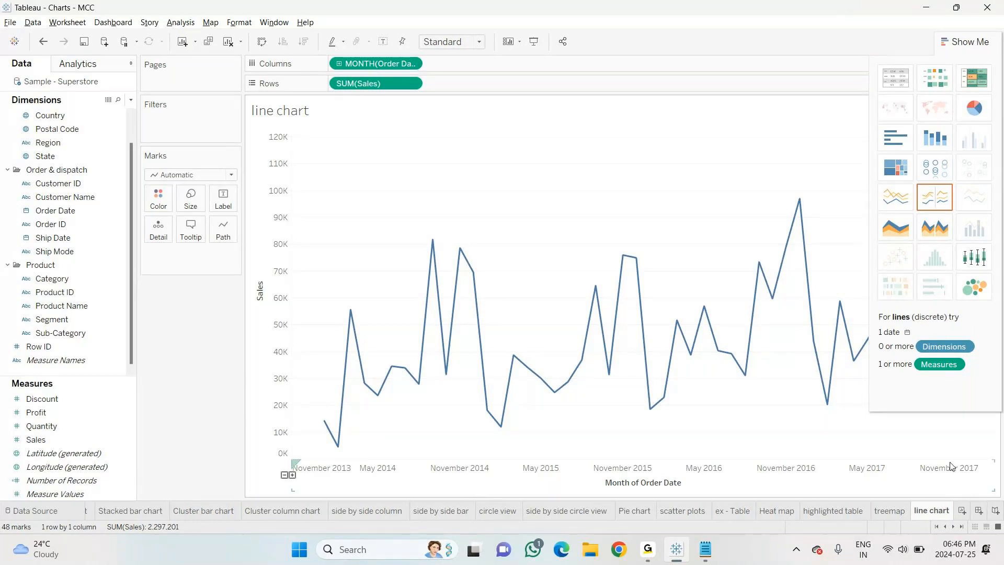
Duplicate the line chart worksheet and colour the copy's lines by Region.
right_click(932, 511)
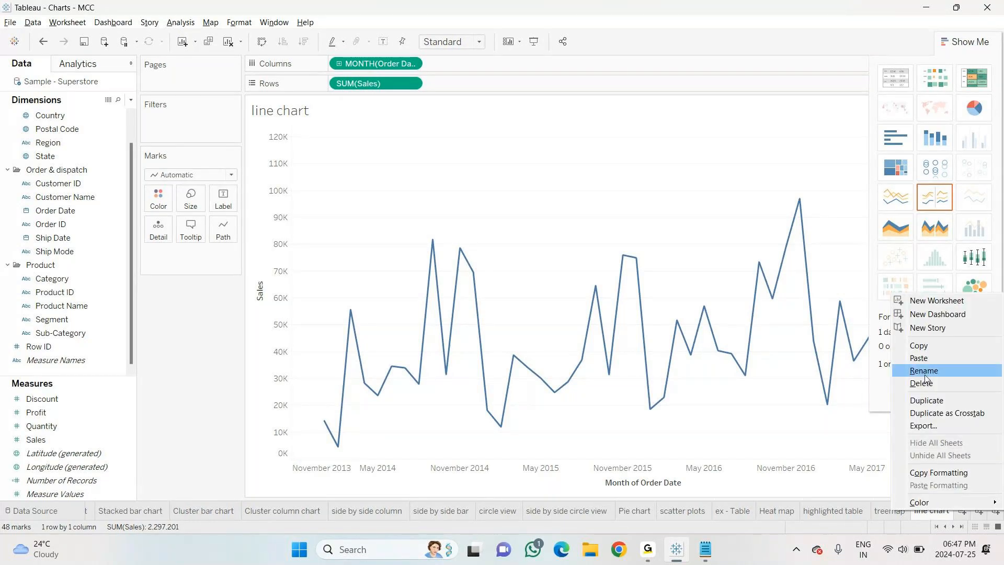
left_click(927, 401)
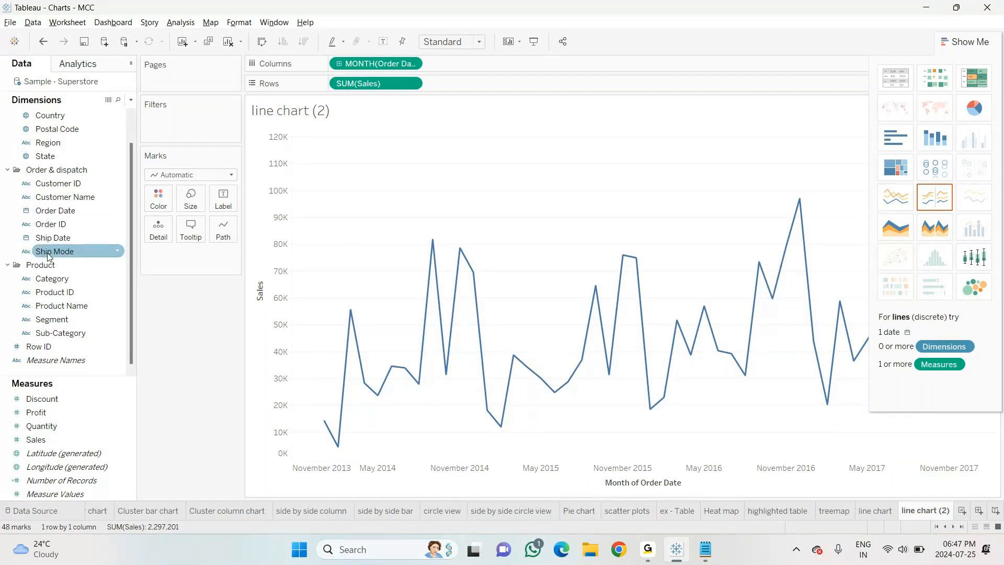
left_click_drag(48, 142, 155, 200)
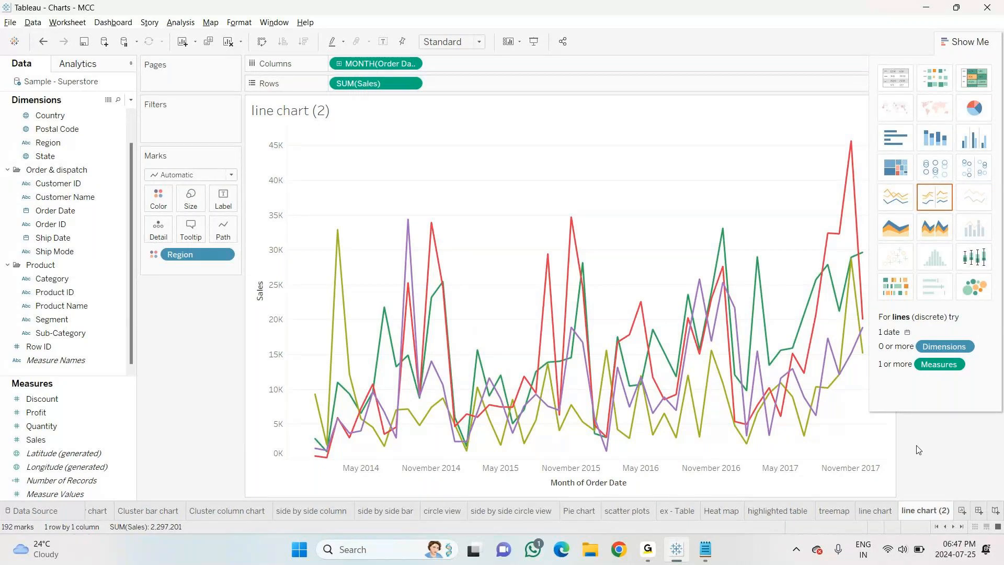
Try colouring the lines by Segment and Category instead of Region, and restore Region as the colour field.
left_click_drag(204, 260, 195, 361)
left_click(65, 321)
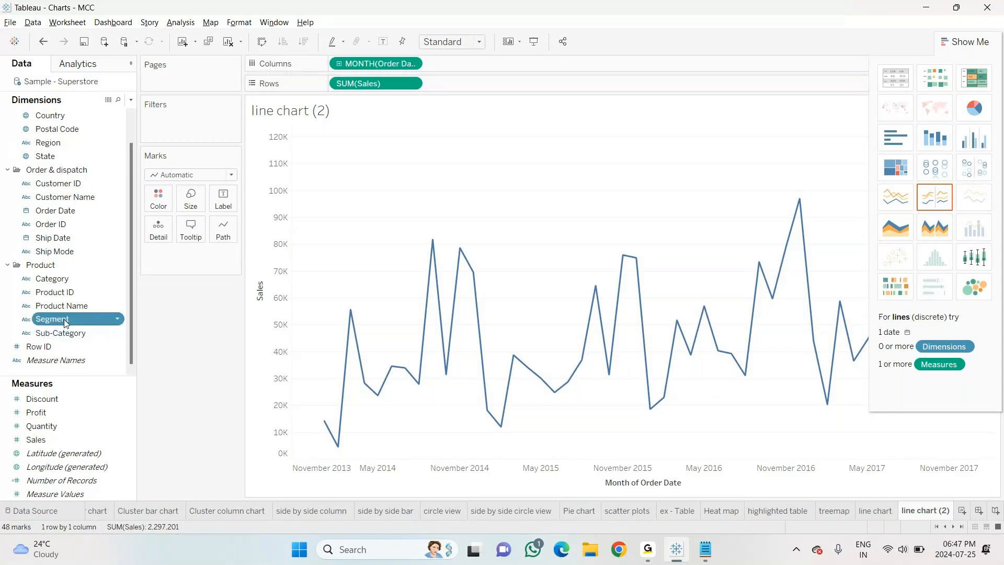
left_click_drag(66, 321, 158, 199)
left_click(50, 280)
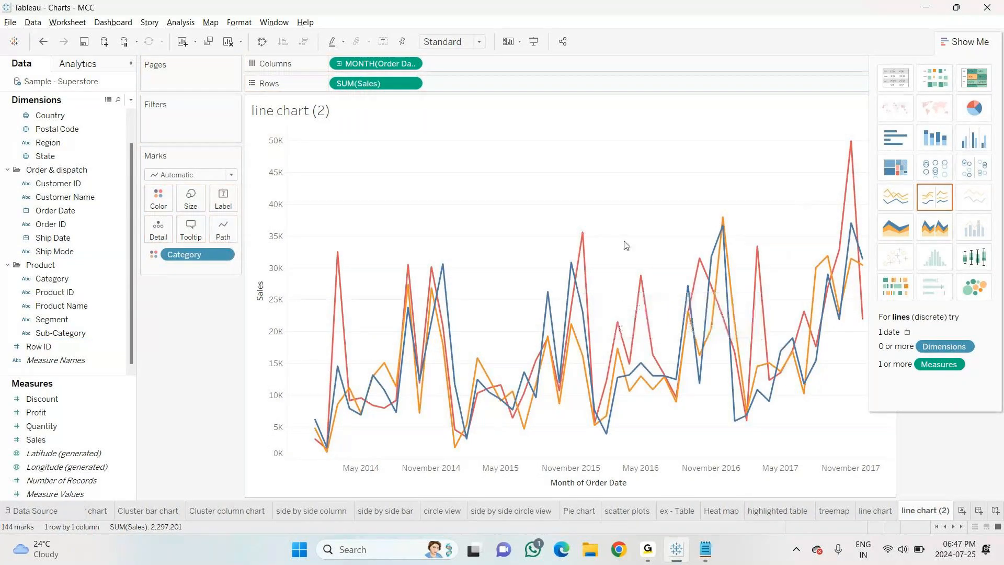
left_click_drag(181, 254, 126, 210)
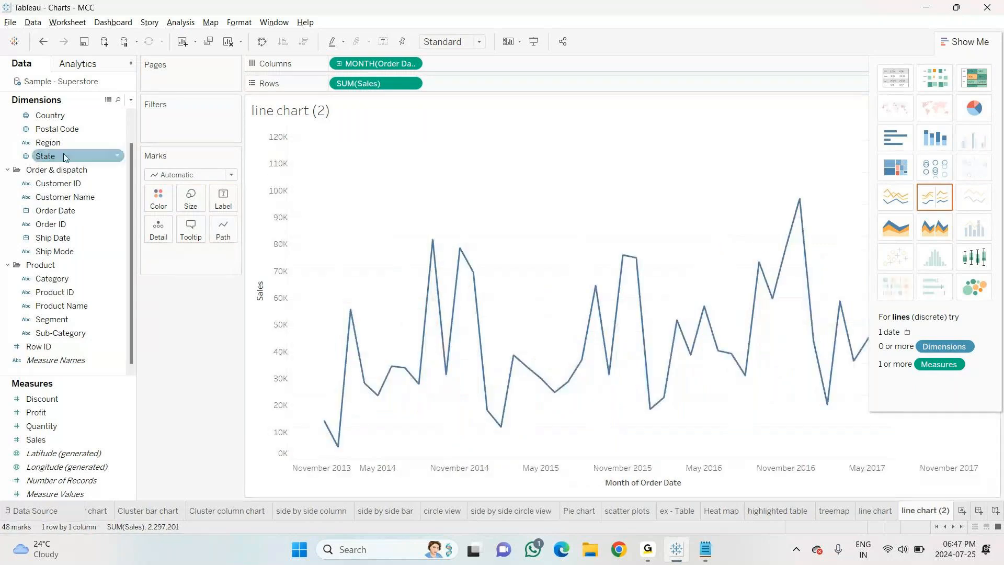
left_click_drag(63, 143, 153, 205)
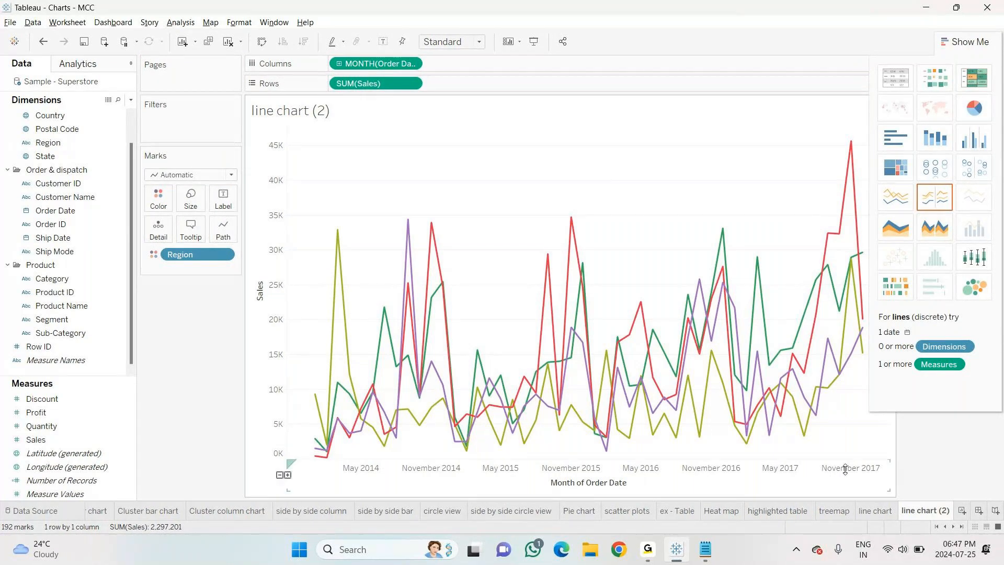
Duplicate the original line chart worksheet and convert the copy to a continuous area chart.
left_click(875, 512)
right_click(876, 514)
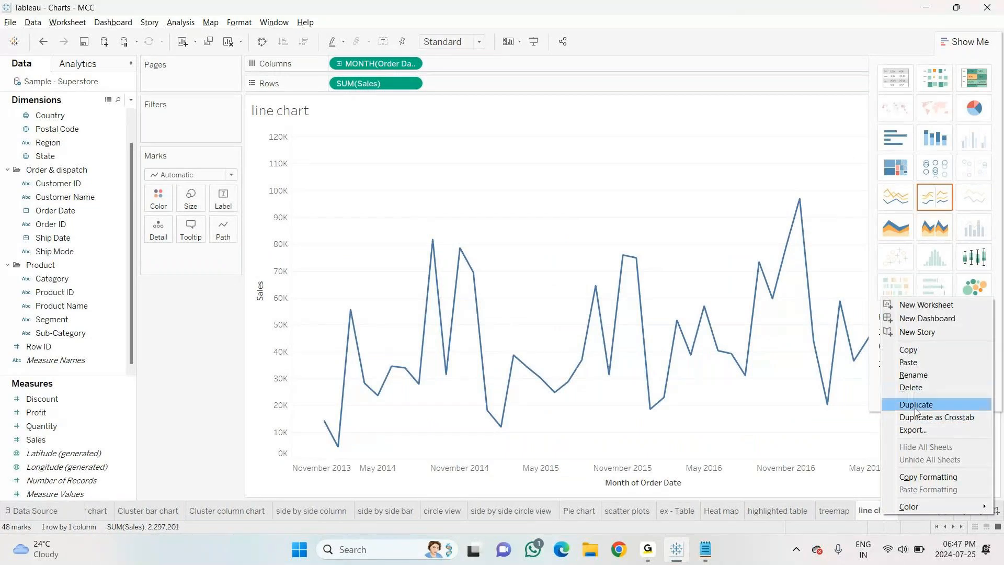
left_click(915, 406)
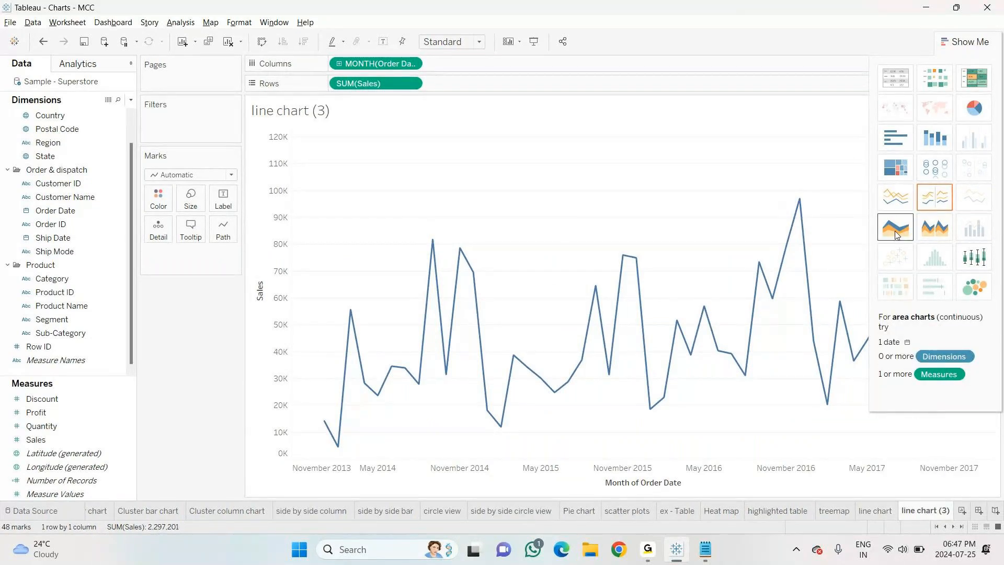
left_click(896, 228)
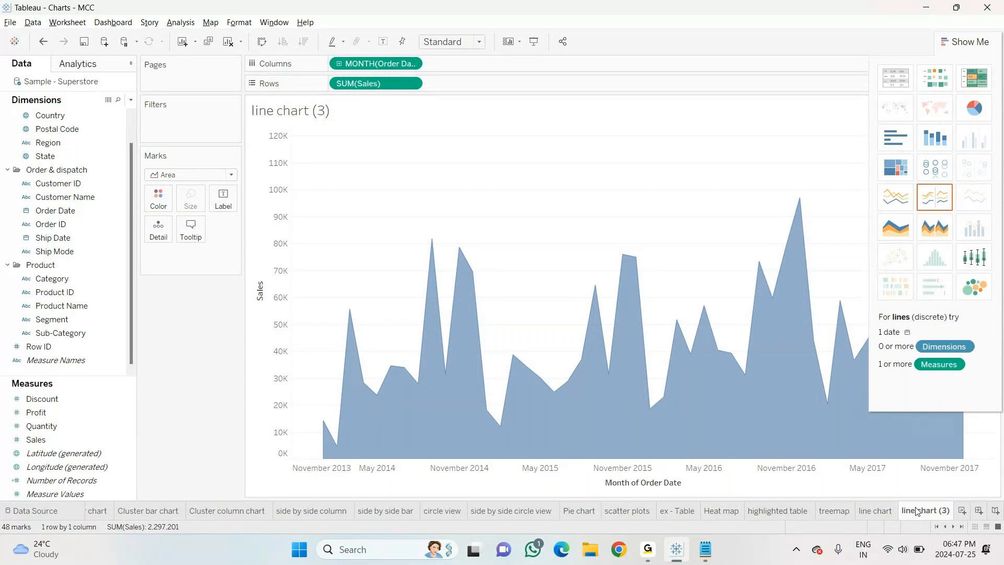
Rename the line chart (3) worksheet as "Area chart".
left_click(877, 512)
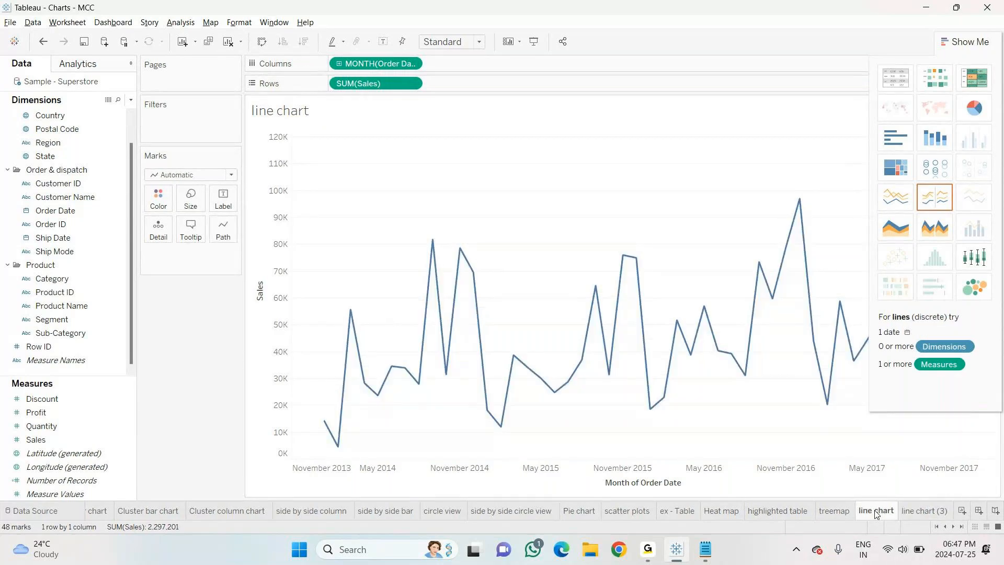
right_click(917, 511)
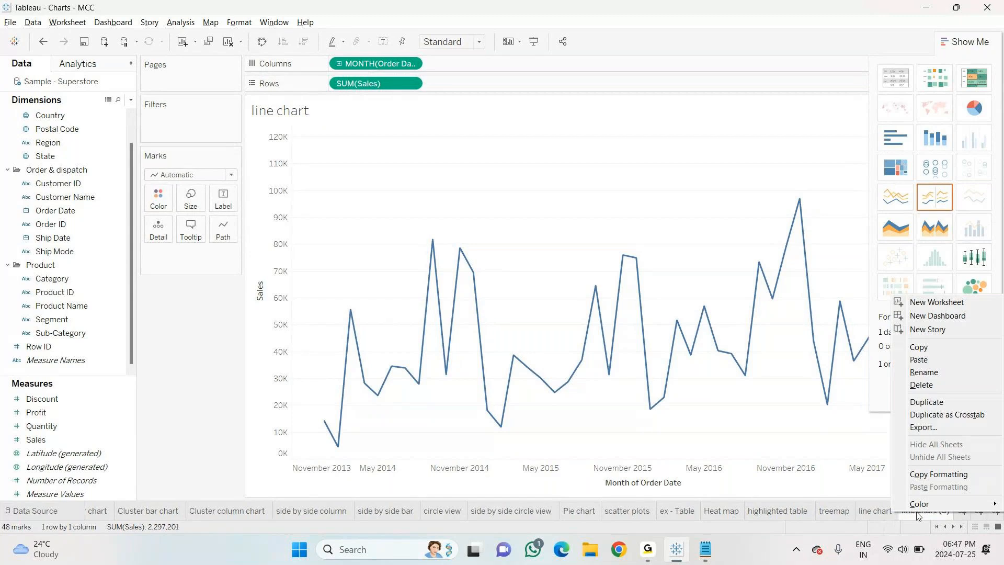
left_click(922, 374)
type("Area chart")
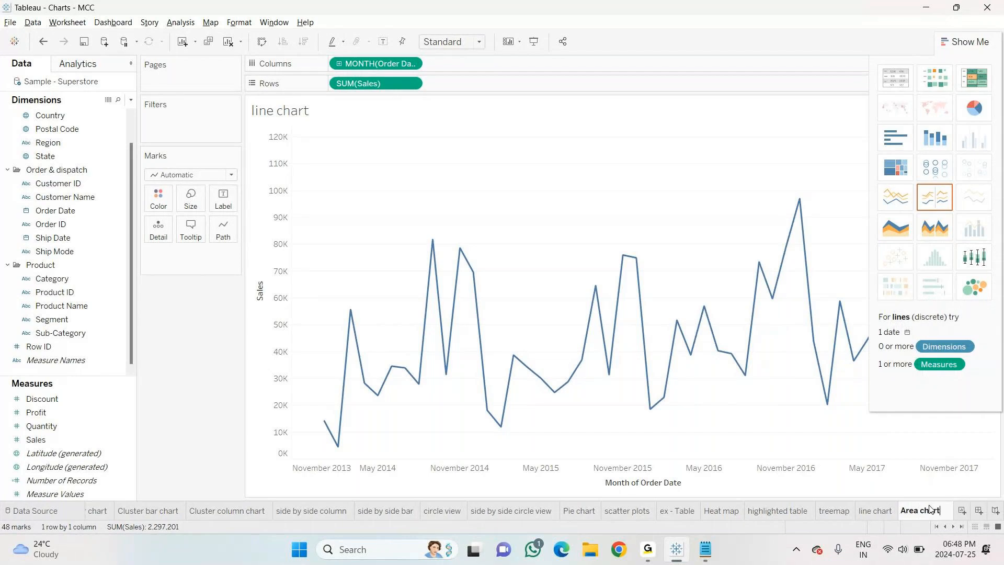
key("Return")
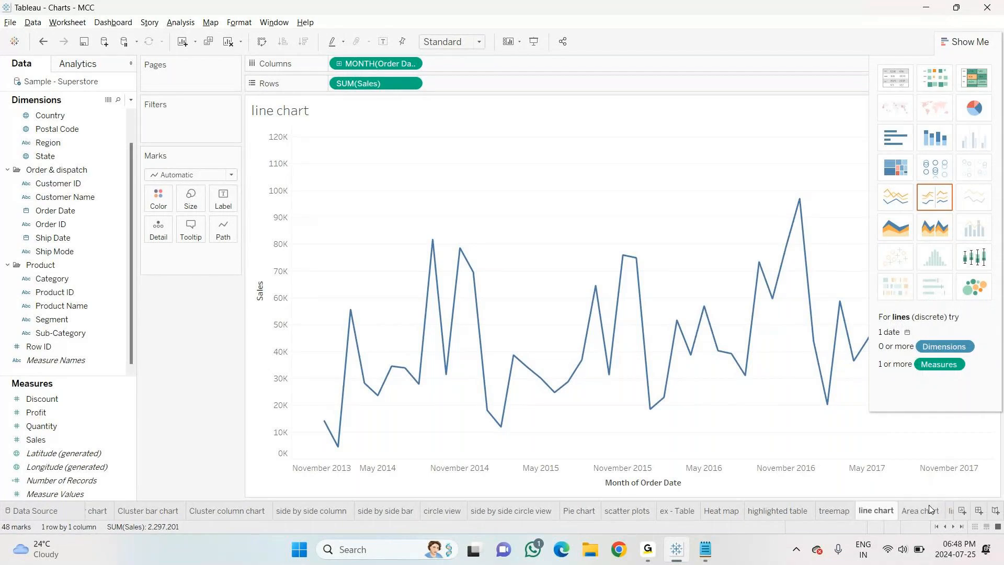
left_click(929, 505)
right_click(920, 508)
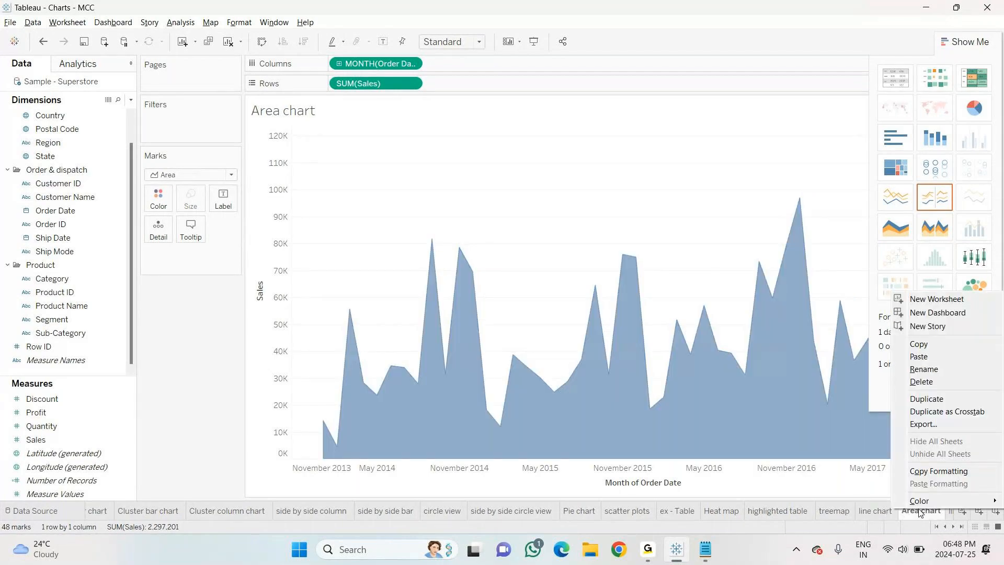
left_click(873, 511)
left_click(847, 513)
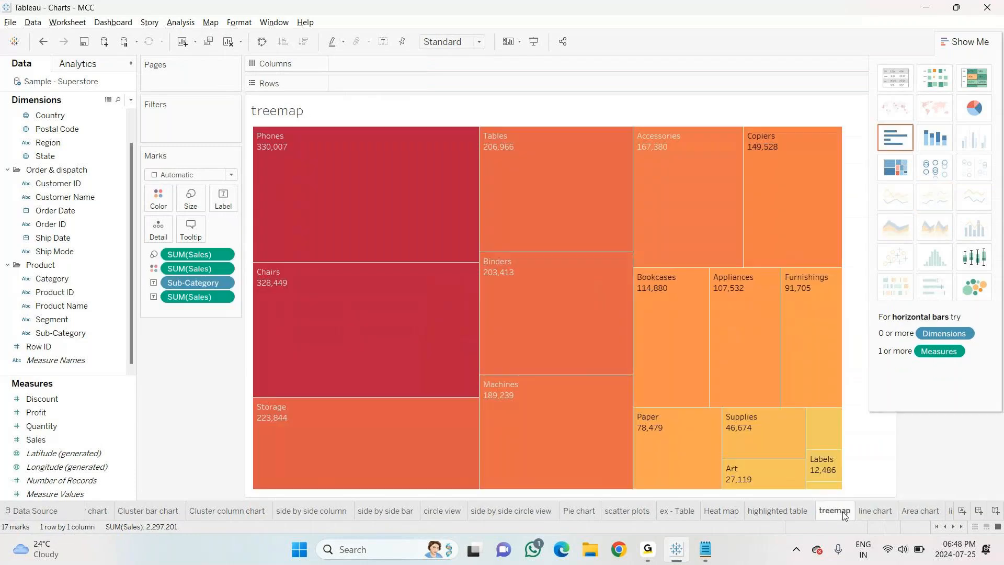
left_click(913, 512)
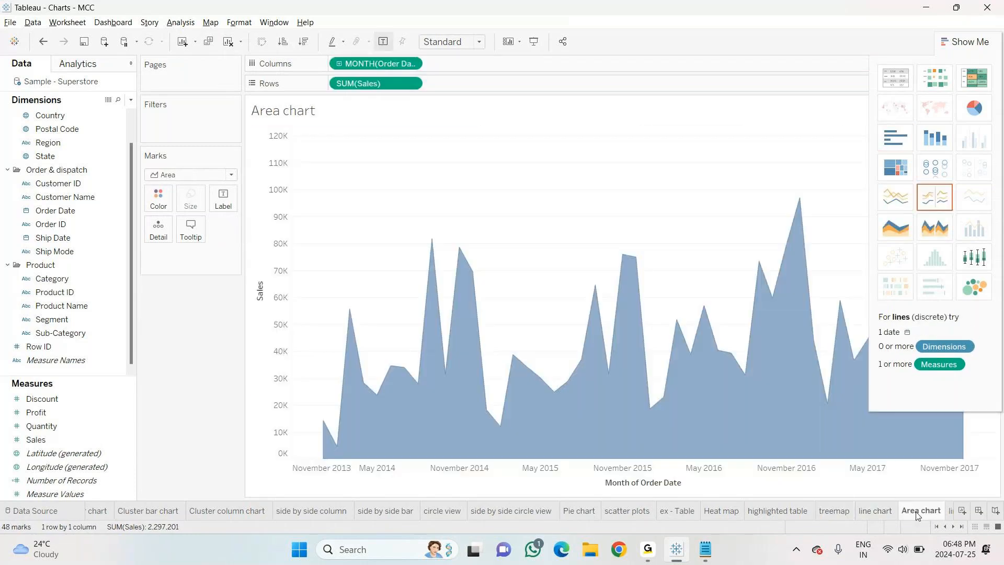
Duplicate the line chart (2) worksheet and convert the copy to a continuous area chart coloured by Region.
left_click(950, 511)
right_click(950, 511)
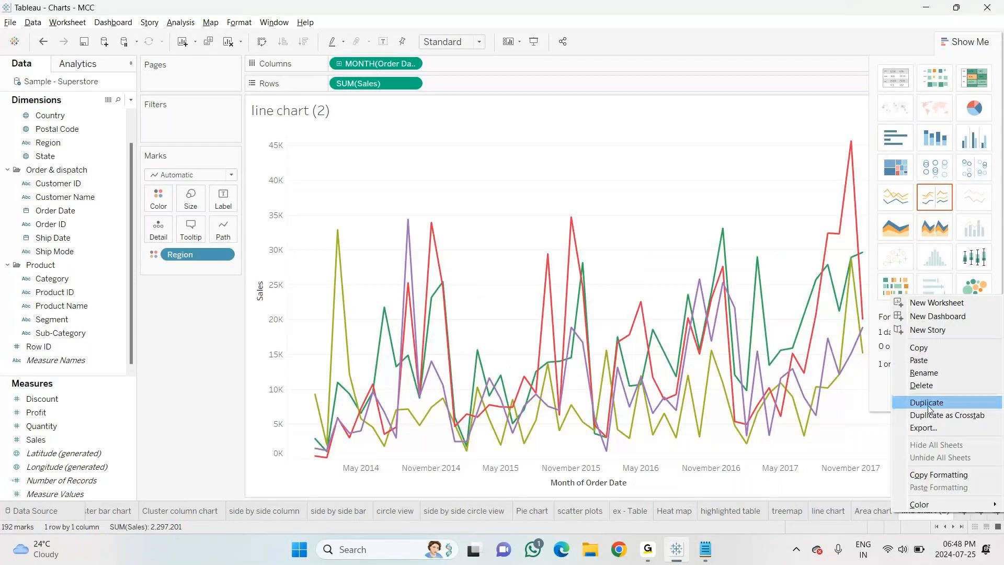
left_click(928, 408)
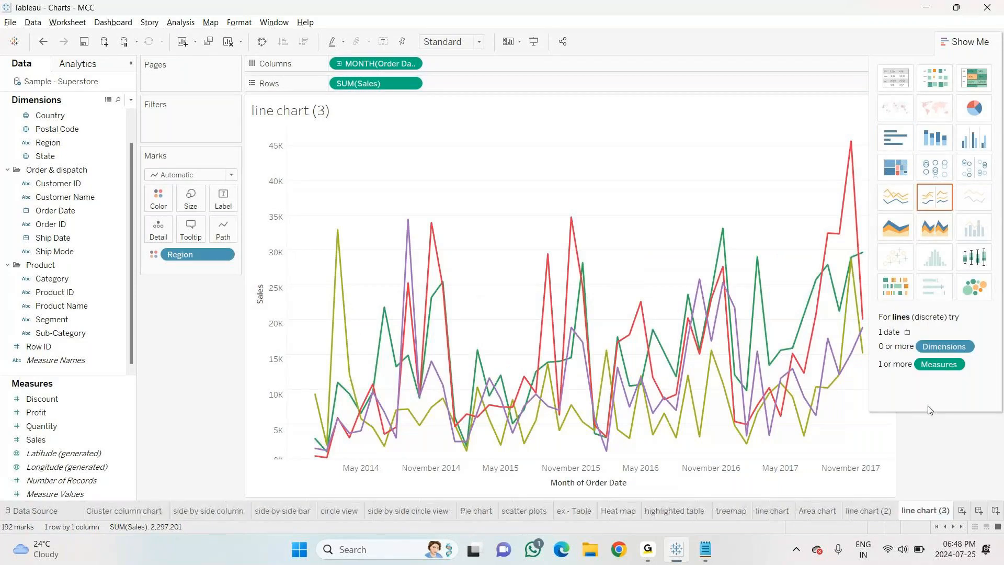
left_click(901, 233)
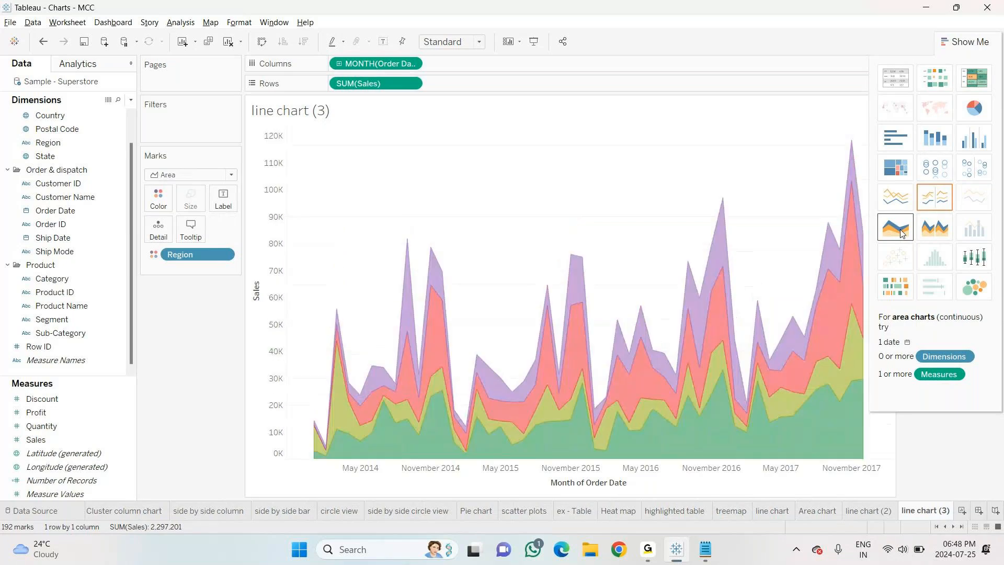
Rename the Region area chart worksheet as "Area chart (2)" and move the Area chart sheet directly before it.
right_click(910, 511)
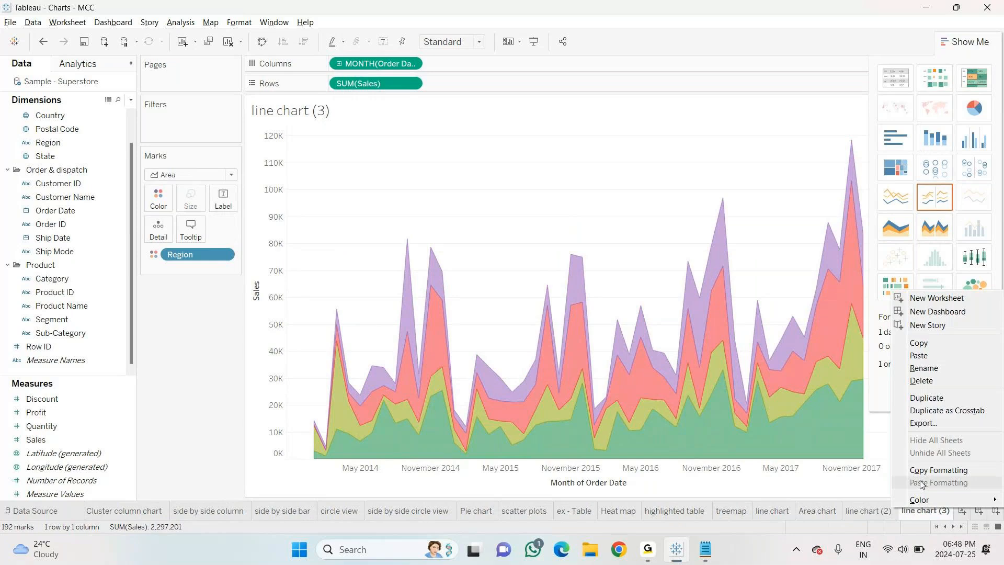
left_click(924, 369)
left_click(946, 509)
key("BackSpace")
type("2")
key("Left")
key("Left")
key("BackSpace")
key("BackSpace")
key("BackSpace")
key("BackSpace")
key("BackSpace")
key("BackSpace")
key("BackSpace")
key("BackSpace")
key("BackSpace")
key("BackSpace")
key("BackSpace")
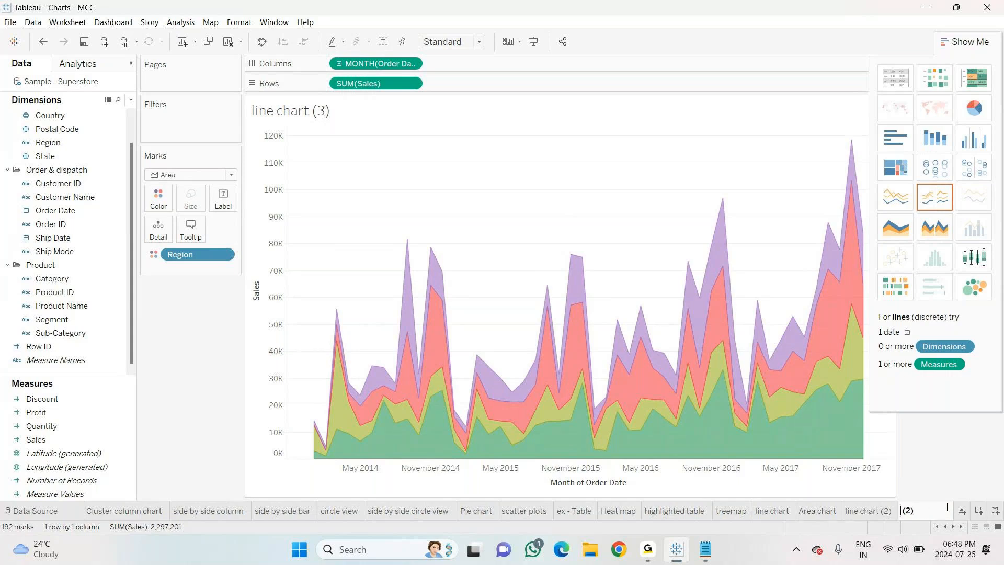
type("Area chart")
key("Return")
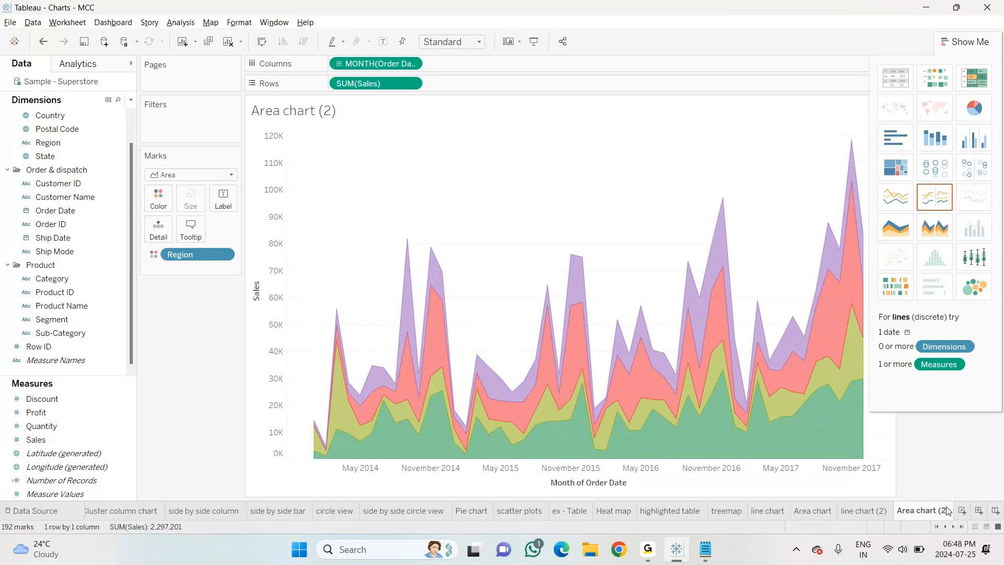
left_click_drag(825, 509, 890, 510)
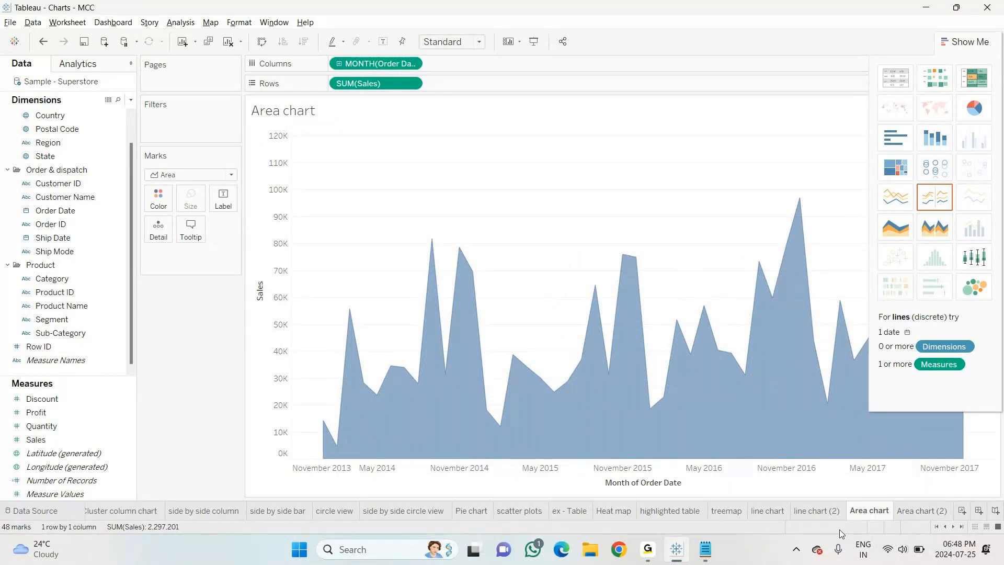
Switch to the Notepad notes and add "line chart" and "Area chart" as new lines below treemap.
mouse_move(679, 551)
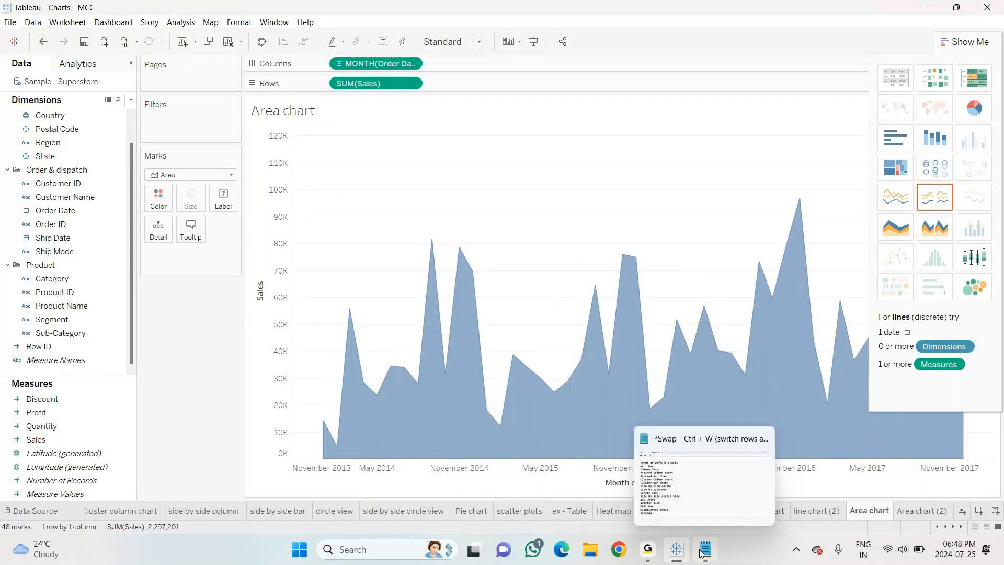
left_click(706, 550)
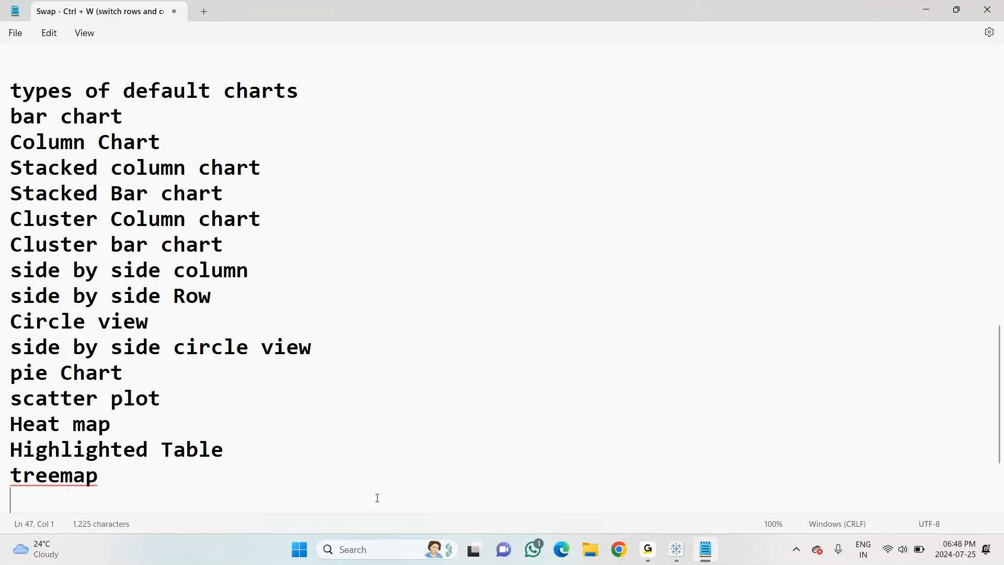
type("line chart")
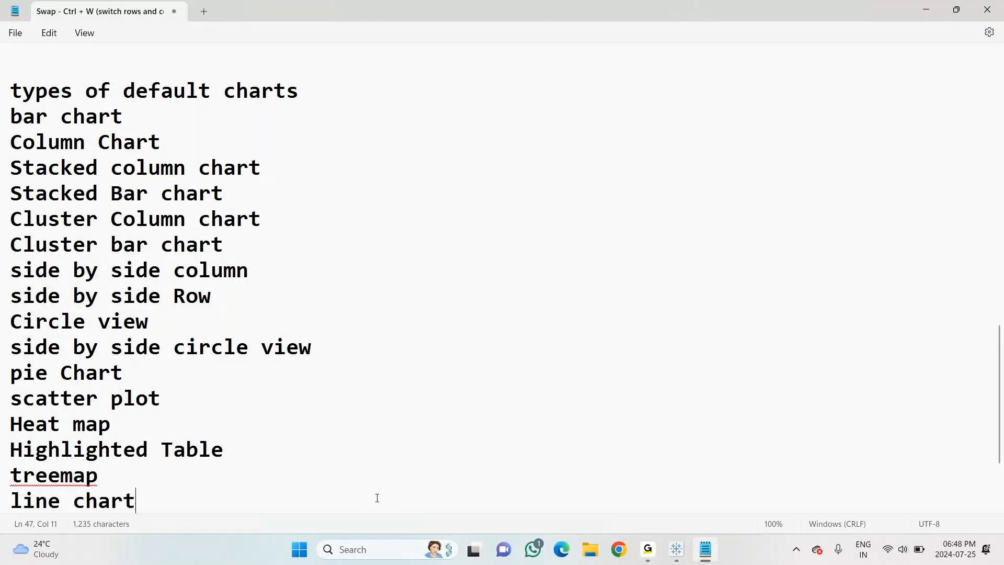
key("Return")
type("Area chart")
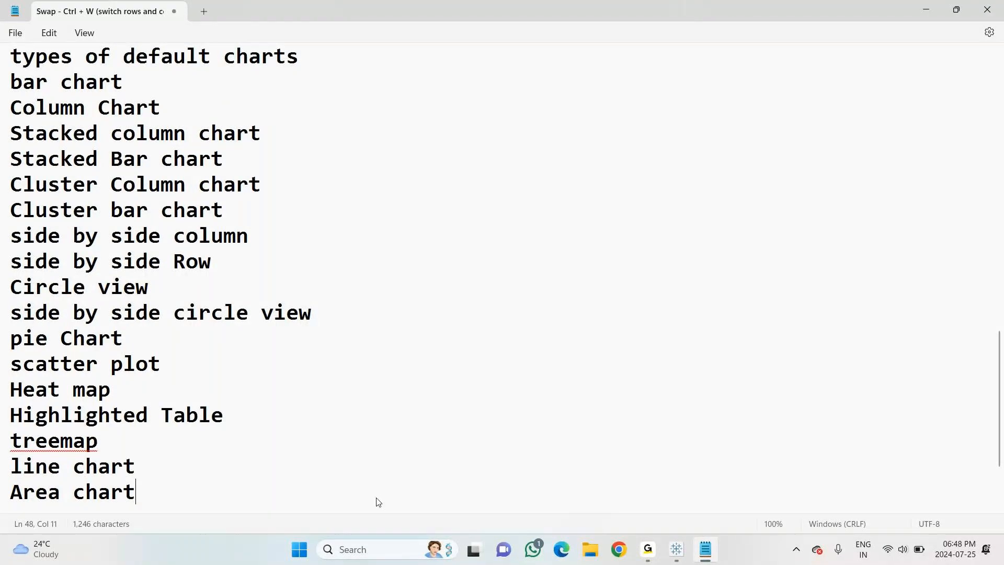
key("Return")
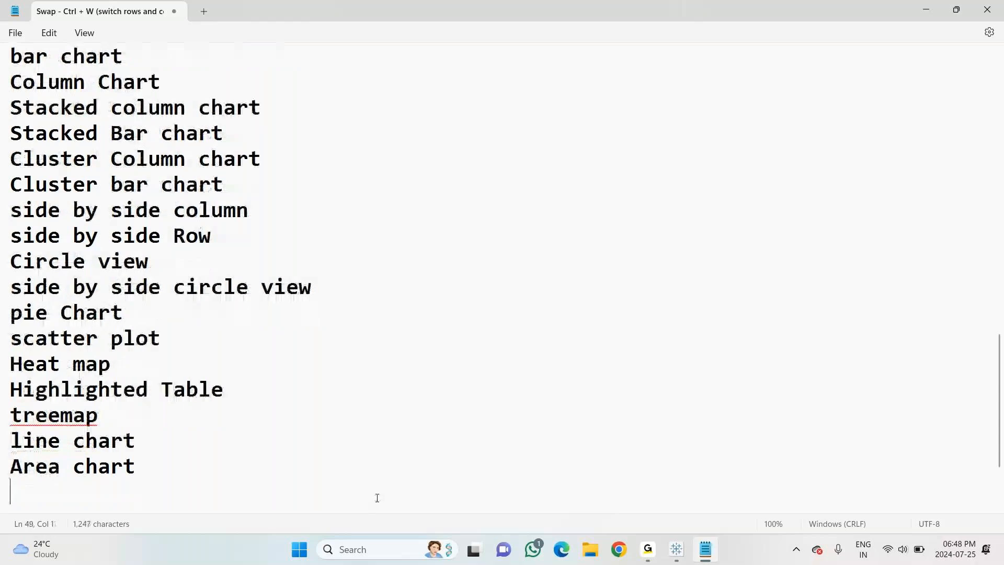
Switch back to Tableau and hide the chart suggestions on the Area chart worksheet.
key("alt+Tab")
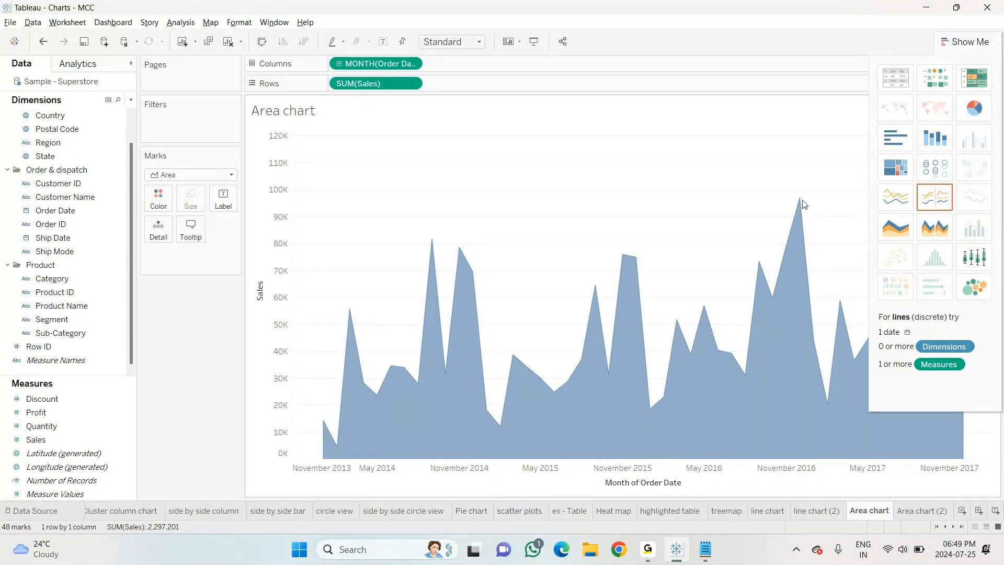
left_click(968, 41)
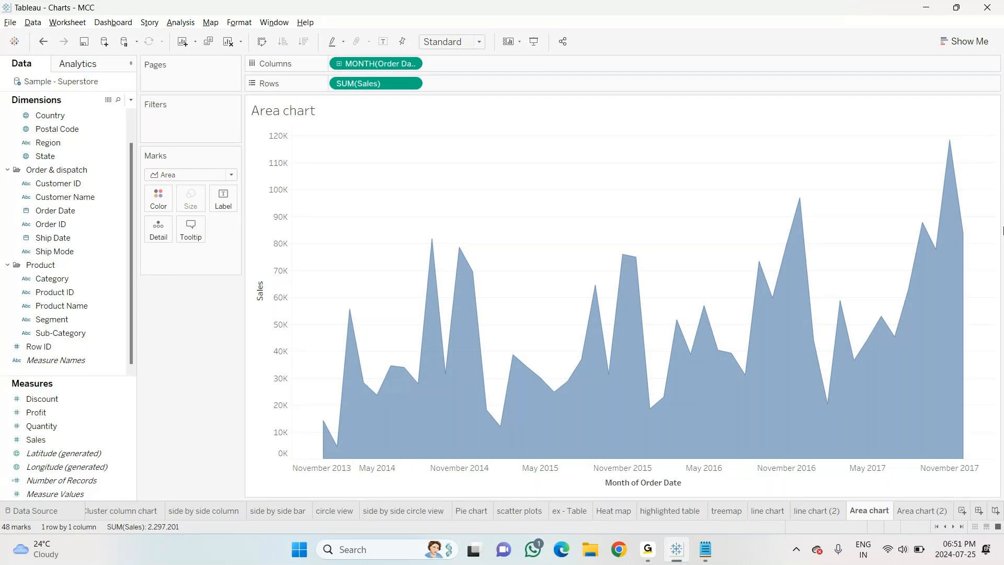
key("alt+Tab")
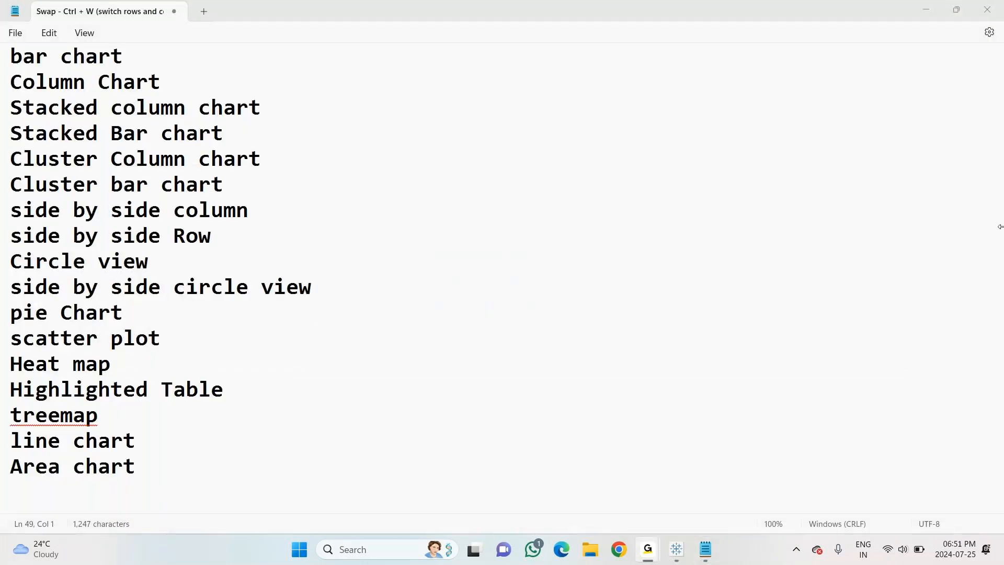
key("alt+Tab")
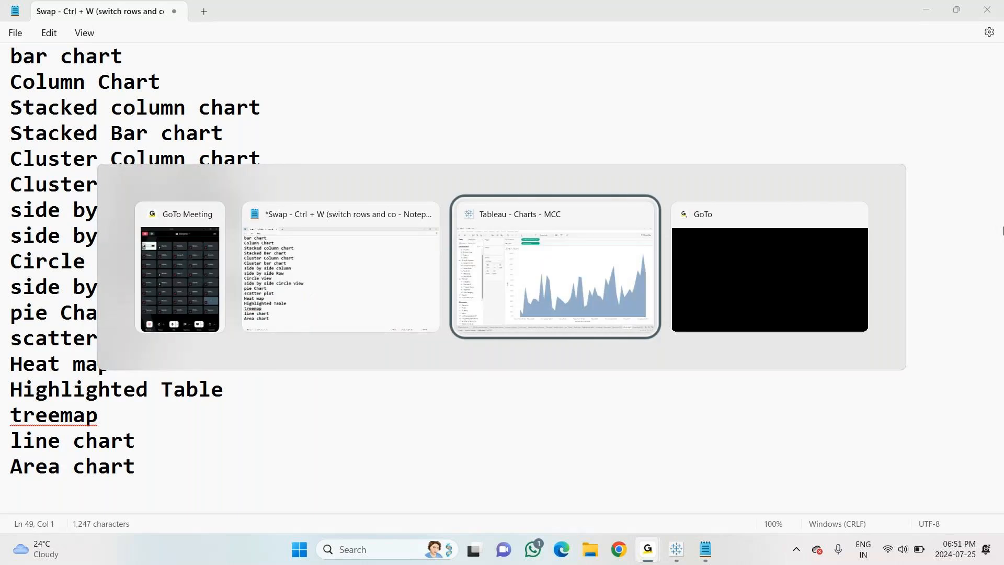
key("alt+Tab")
key("alt+Tab")
key("alt+Tab")
key("alt+Tab")
key("alt+Tab")
key("Escape")
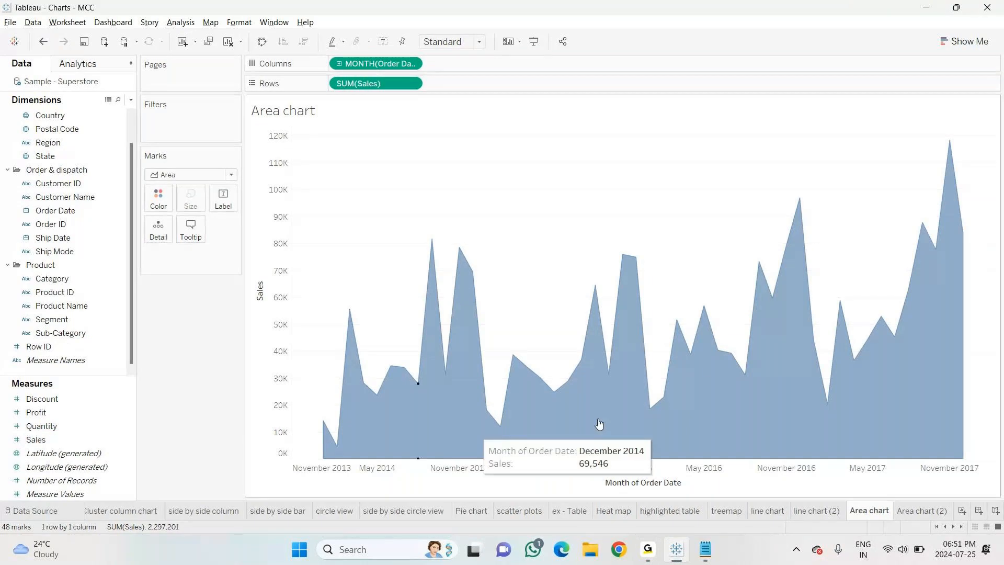
Add Sales as mark labels on the Area chart and line chart worksheets.
left_click_drag(36, 439, 206, 200)
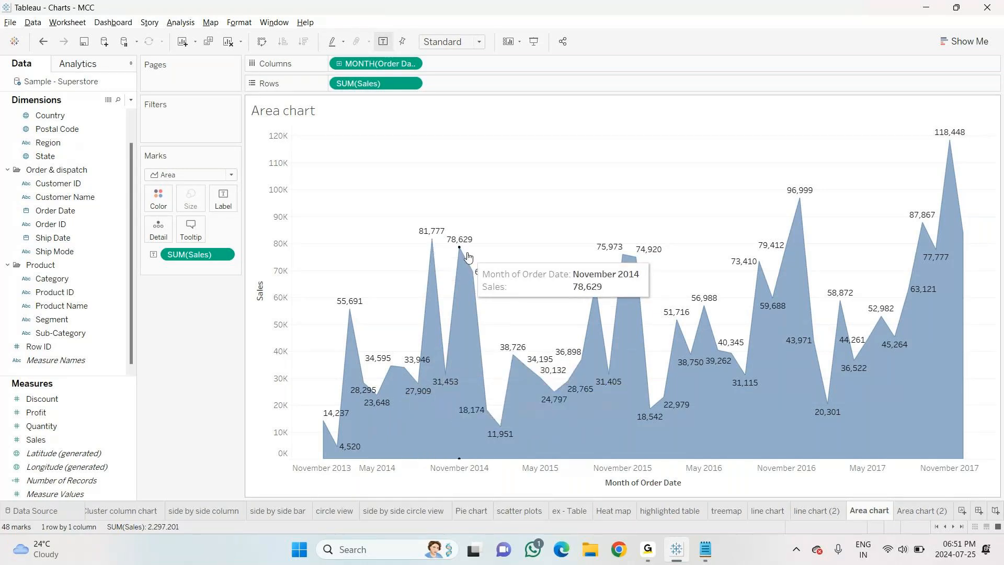
left_click(776, 515)
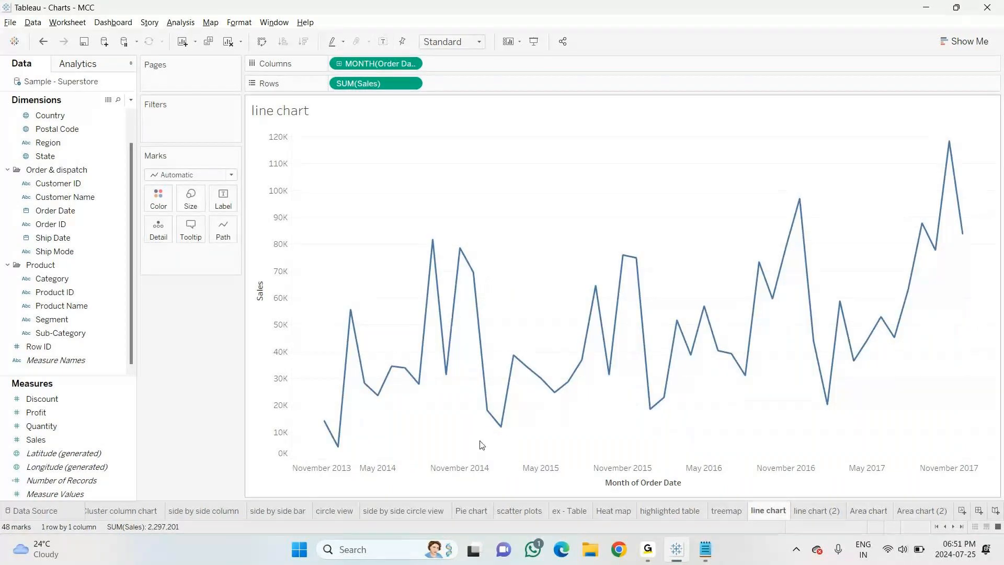
left_click(70, 441)
left_click_drag(70, 443, 223, 200)
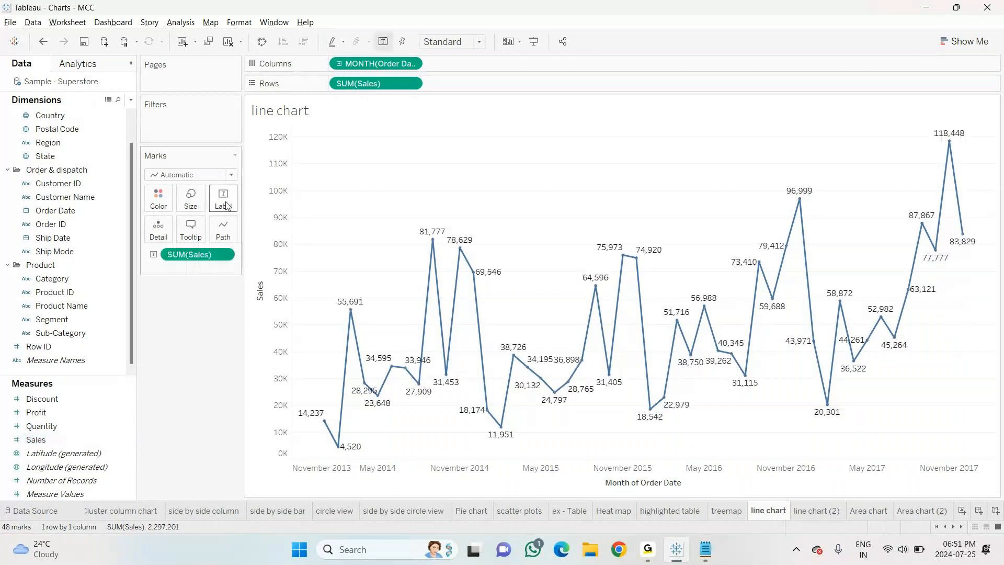
Add Sales as mark labels on the Area chart (2) worksheet.
left_click(809, 511)
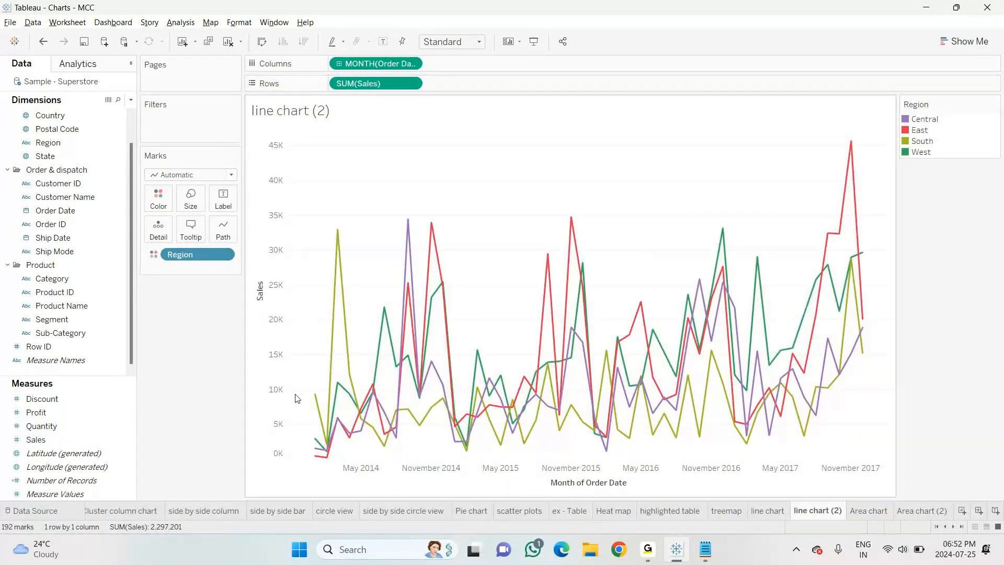
left_click(906, 512)
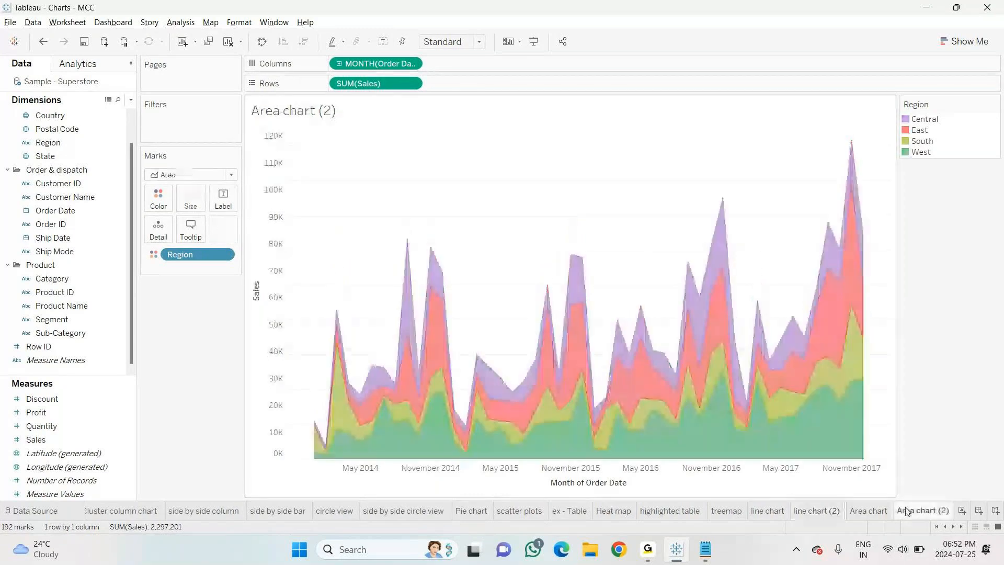
left_click(29, 441)
left_click_drag(16, 448, 217, 203)
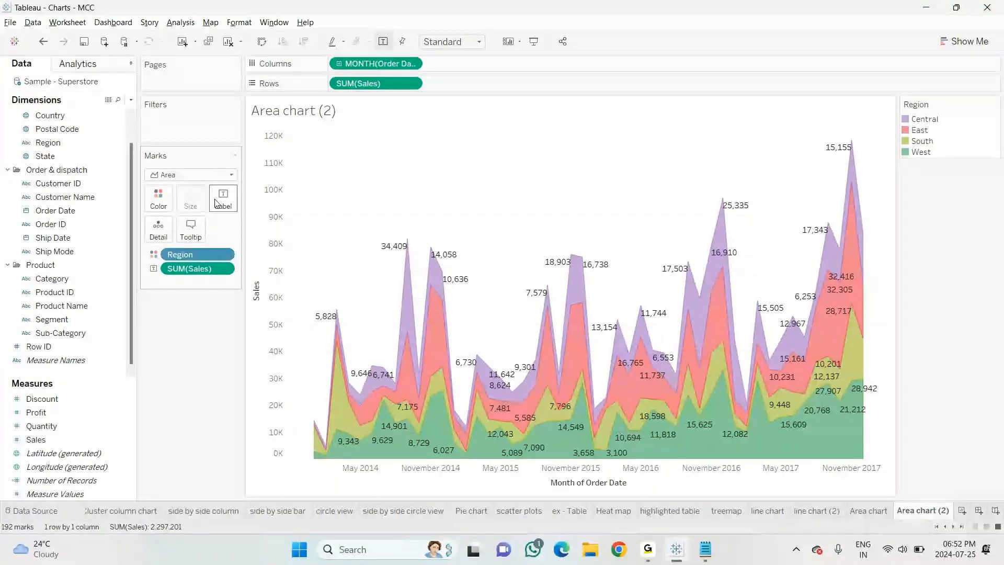
Duplicate the highlighted table worksheet and split the copy into columns by Region.
left_click(655, 515)
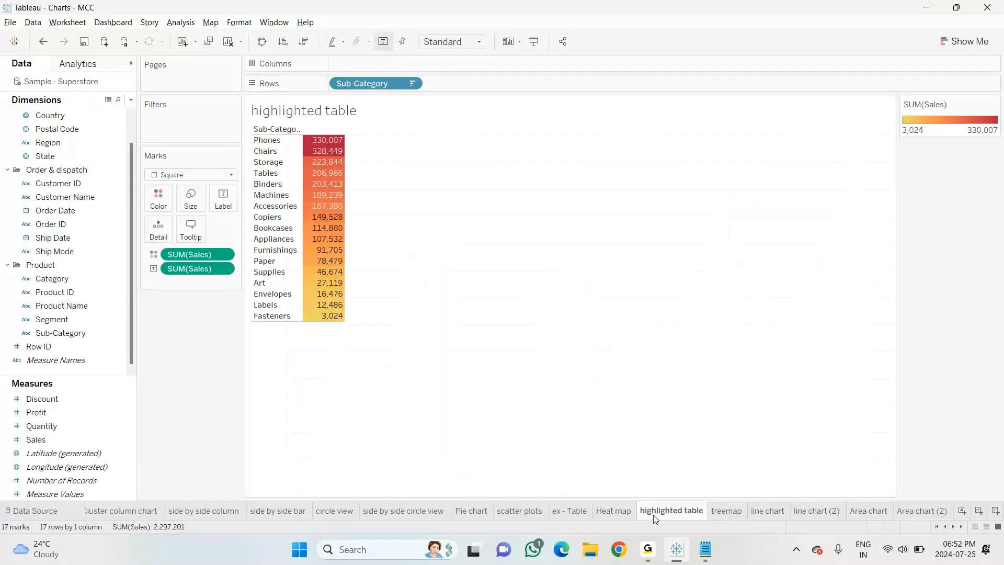
right_click(661, 515)
left_click(711, 406)
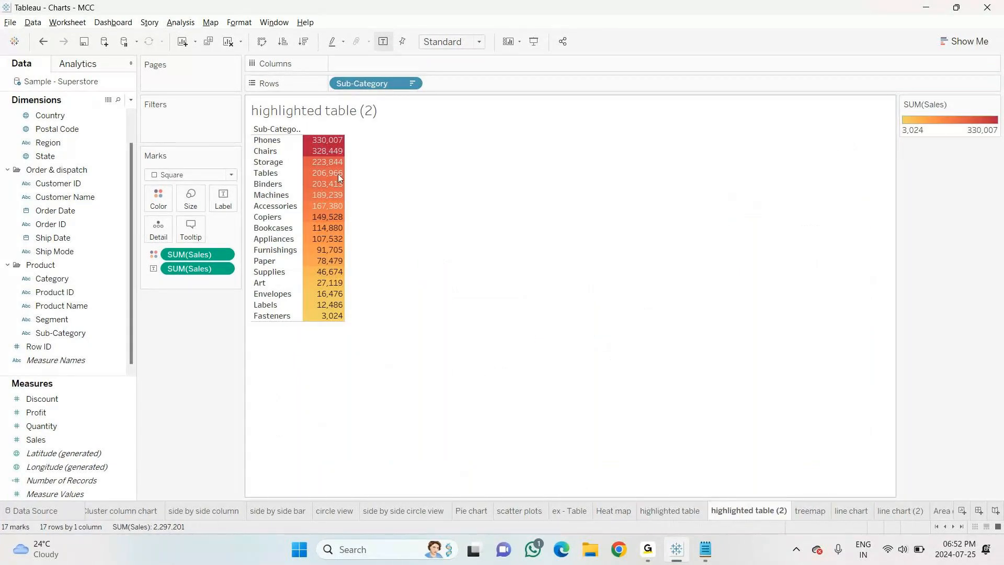
mouse_move(316, 146)
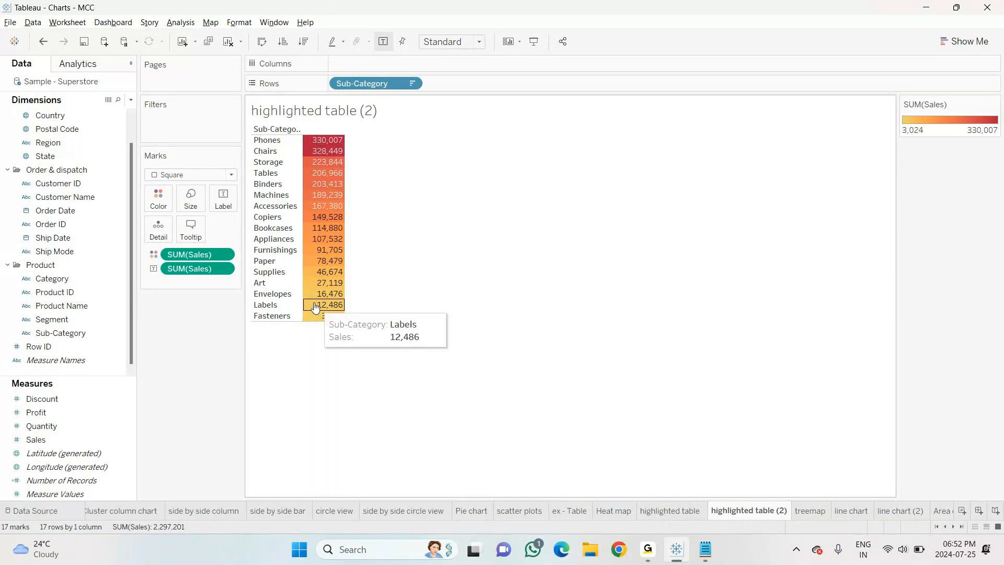
left_click_drag(48, 142, 364, 67)
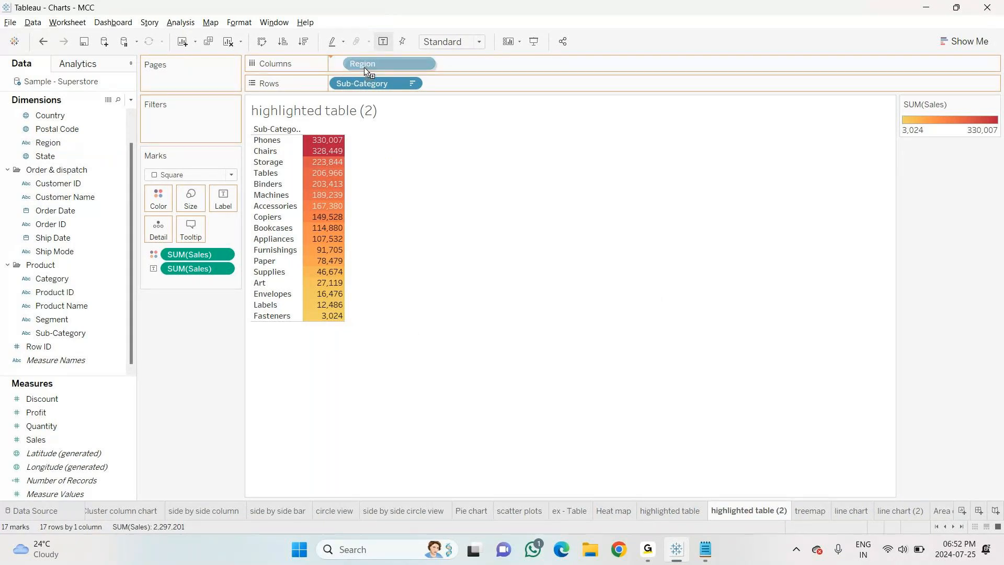
left_click_drag(364, 67, 364, 67)
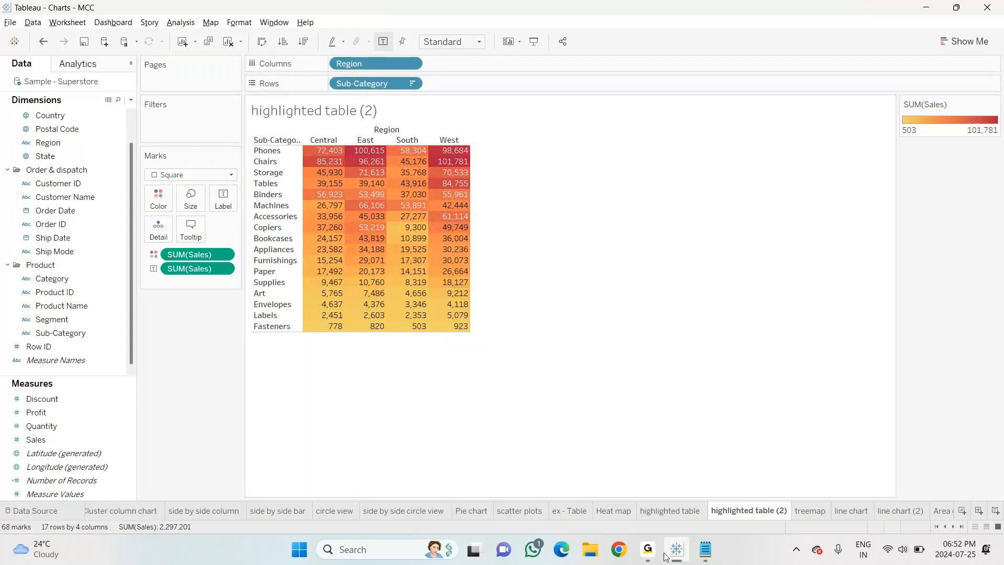
Duplicate the Heat map worksheet, split the copy into columns by Category, and fit it to Entire View.
left_click(618, 516)
right_click(619, 518)
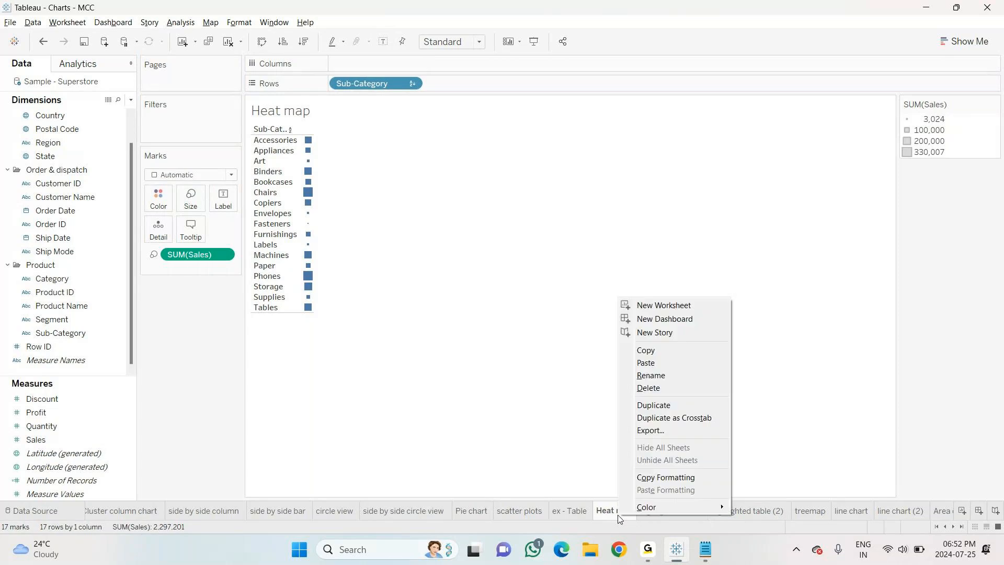
left_click(662, 406)
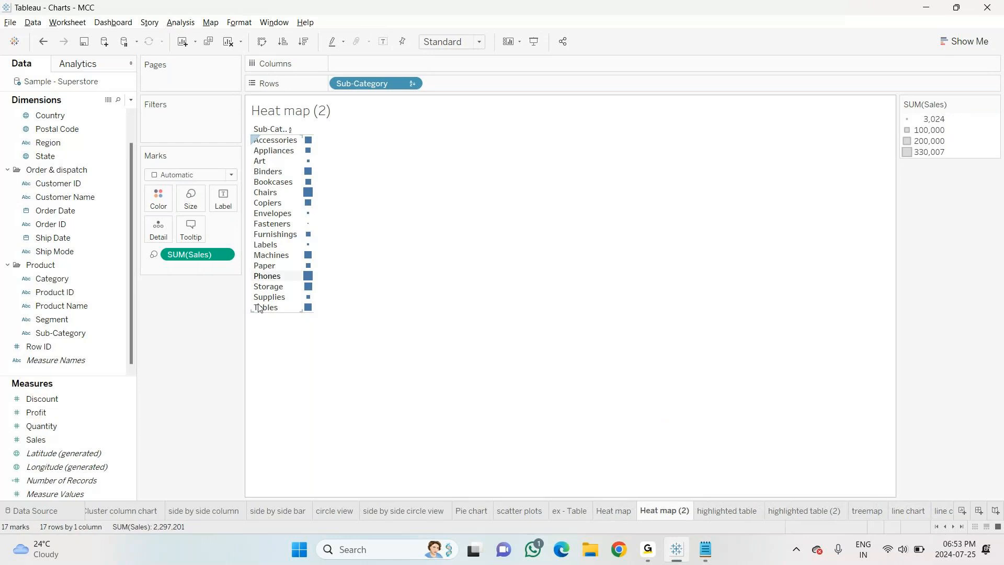
left_click_drag(52, 278, 366, 67)
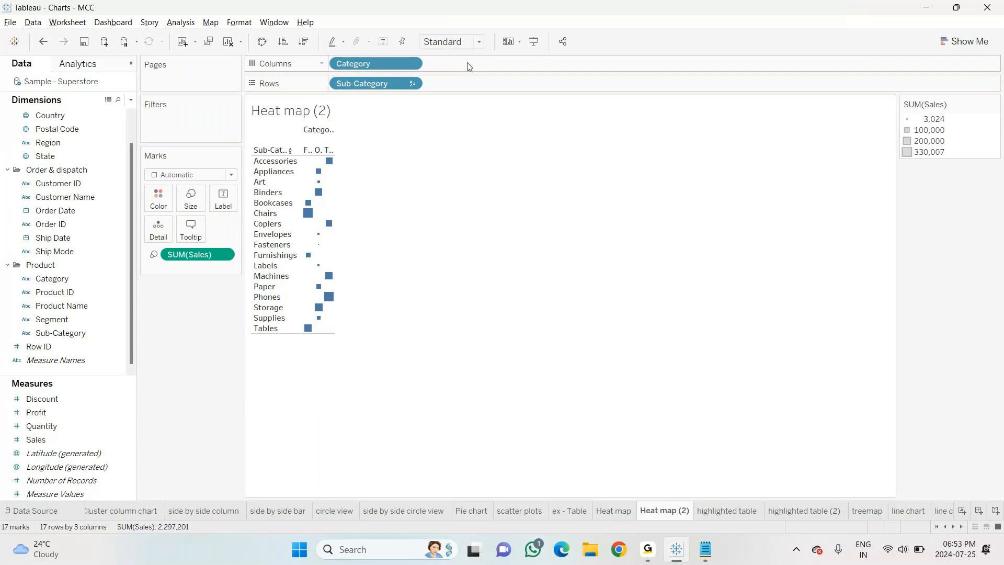
left_click(479, 42)
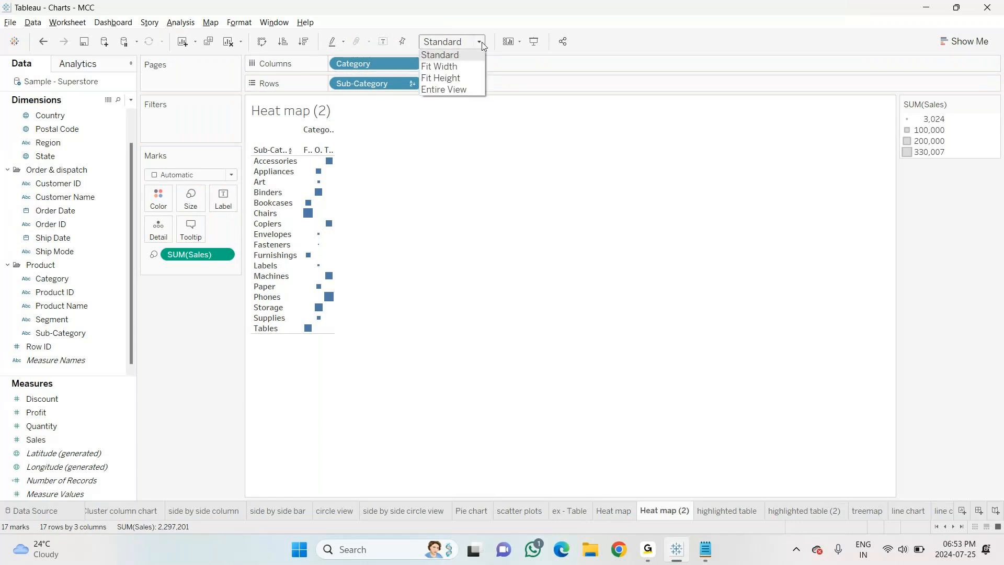
left_click(451, 89)
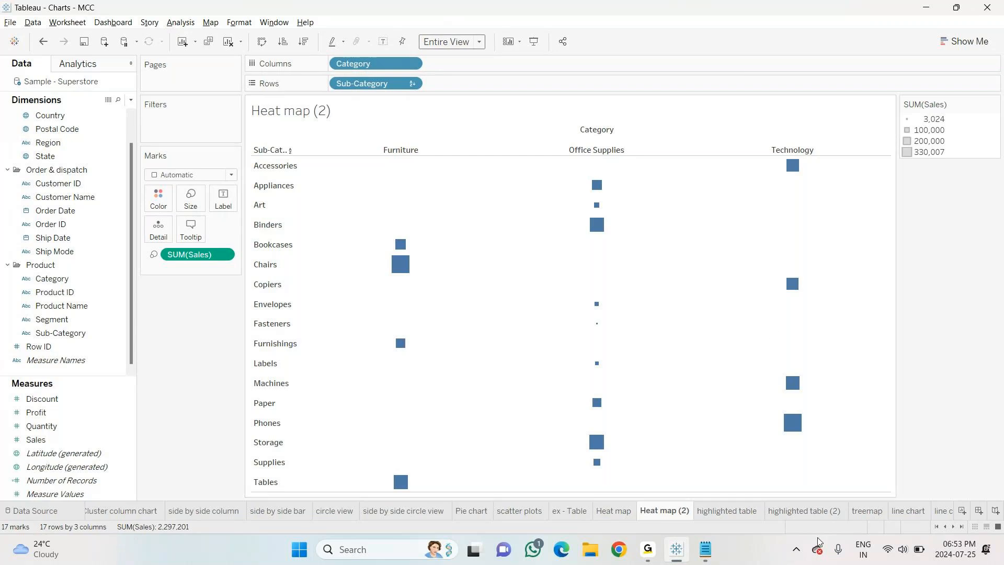
Review the highlighted table (2), Heat map (2) and Area chart (2) worksheets.
left_click(822, 515)
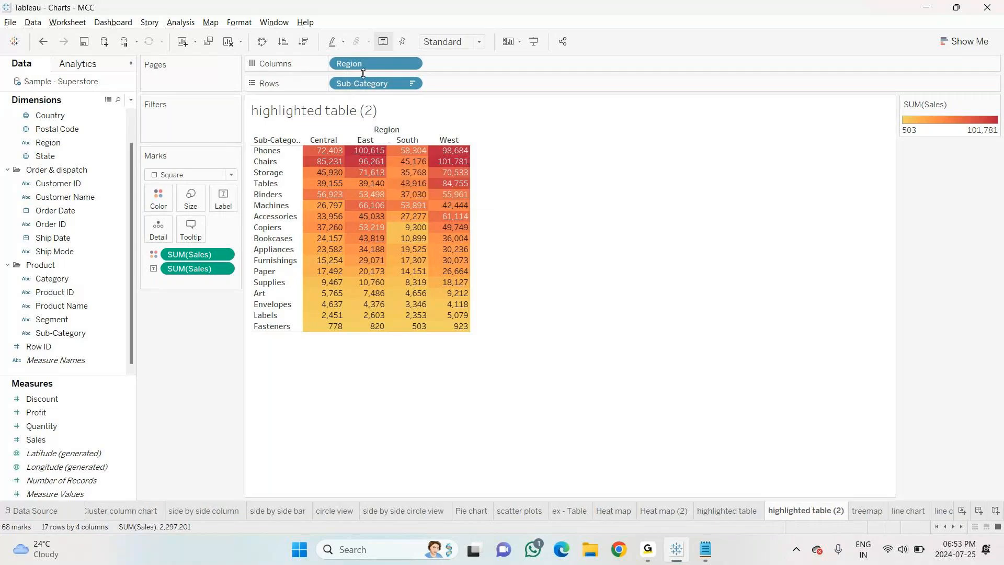
left_click(655, 512)
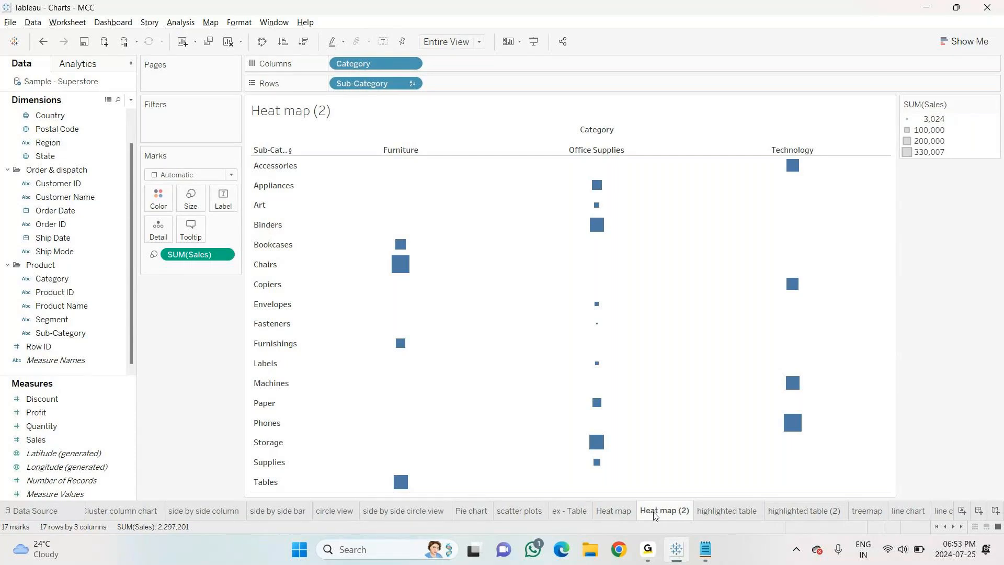
left_click(953, 527)
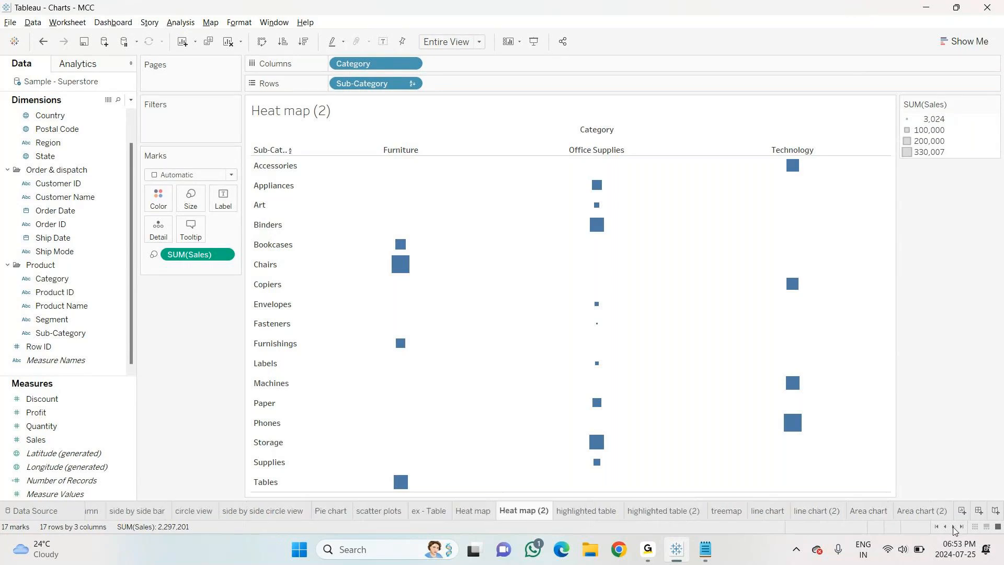
left_click(921, 515)
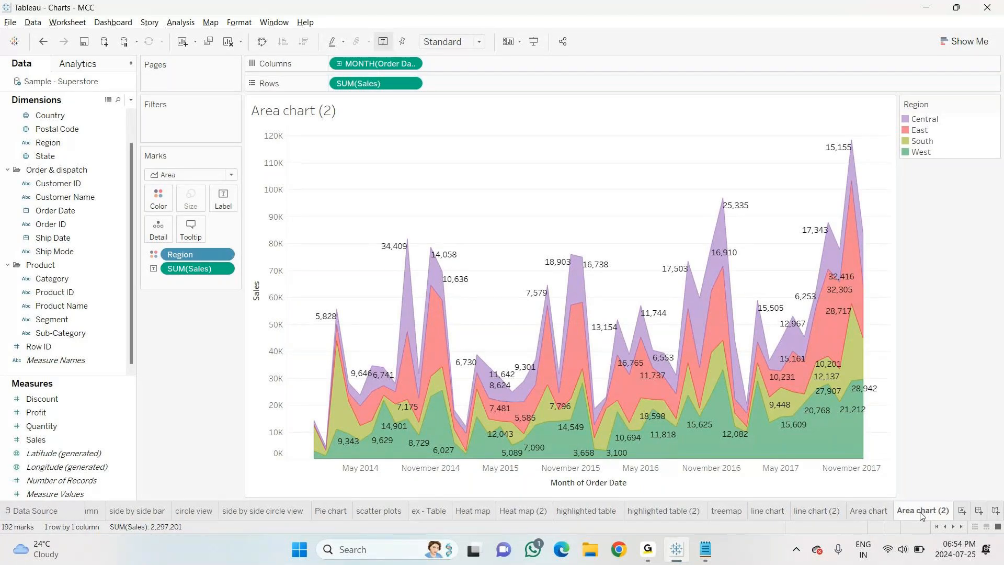
mouse_move(930, 515)
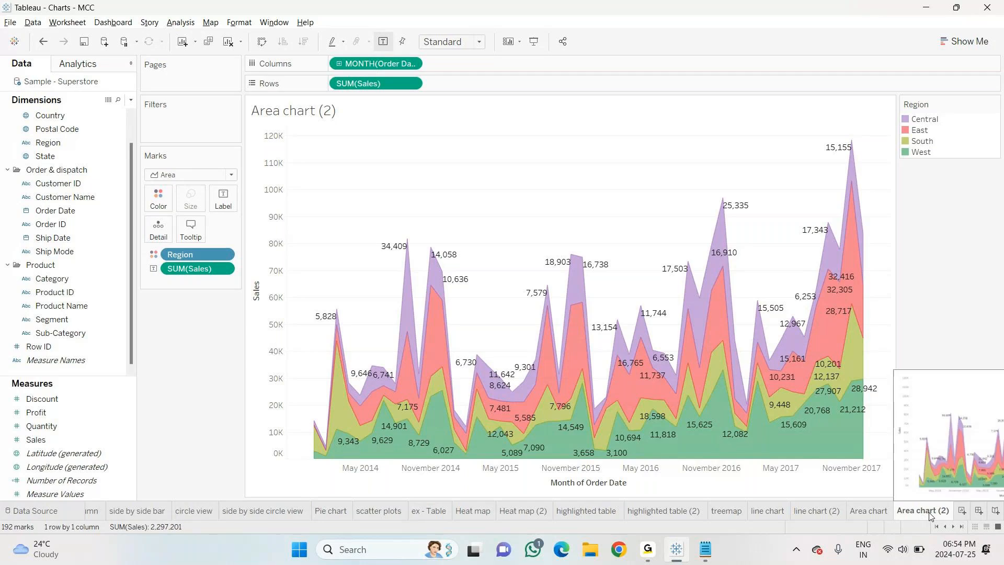
right_click(764, 513)
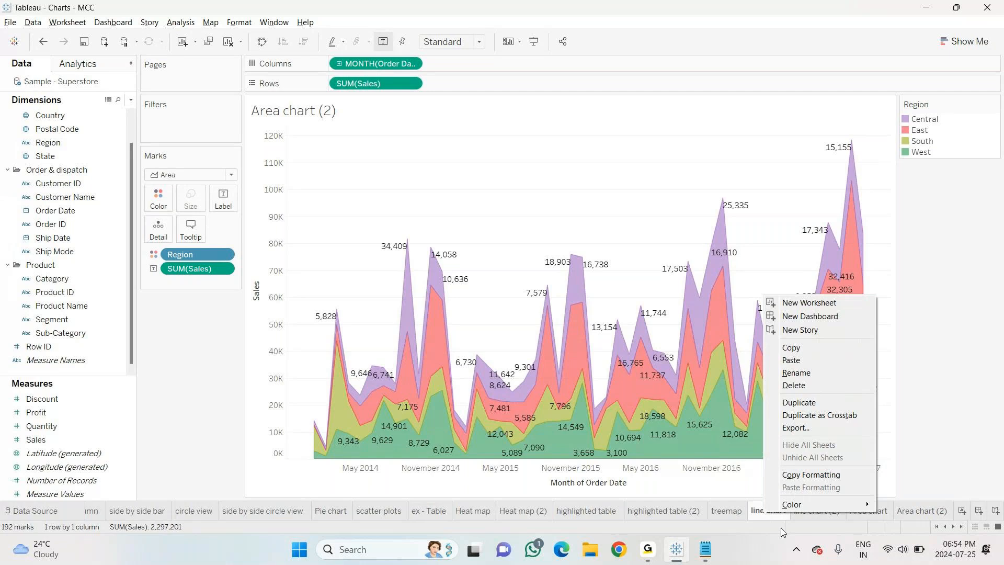
left_click(781, 529)
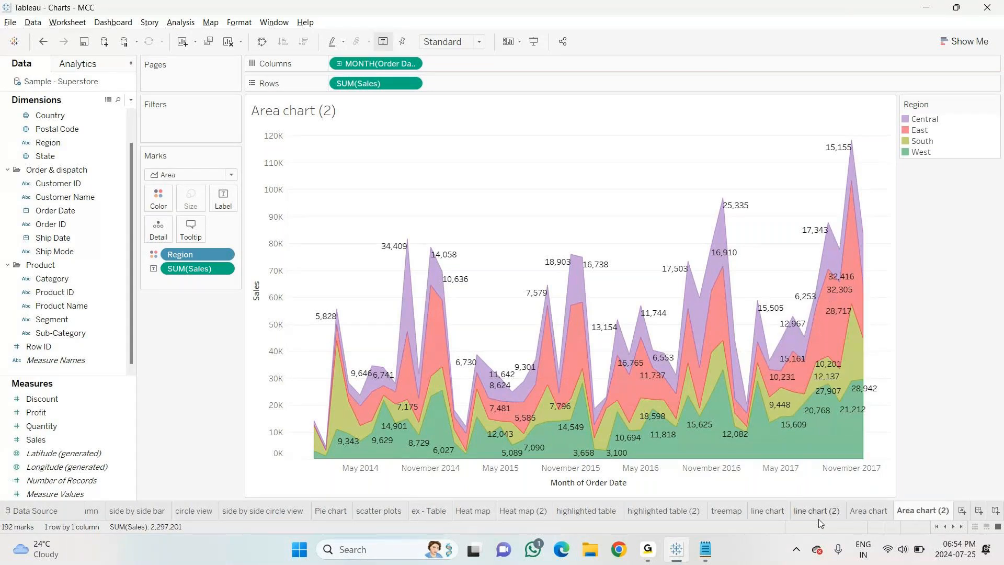
Duplicate the line chart (2) worksheet.
right_click(818, 517)
left_click(860, 403)
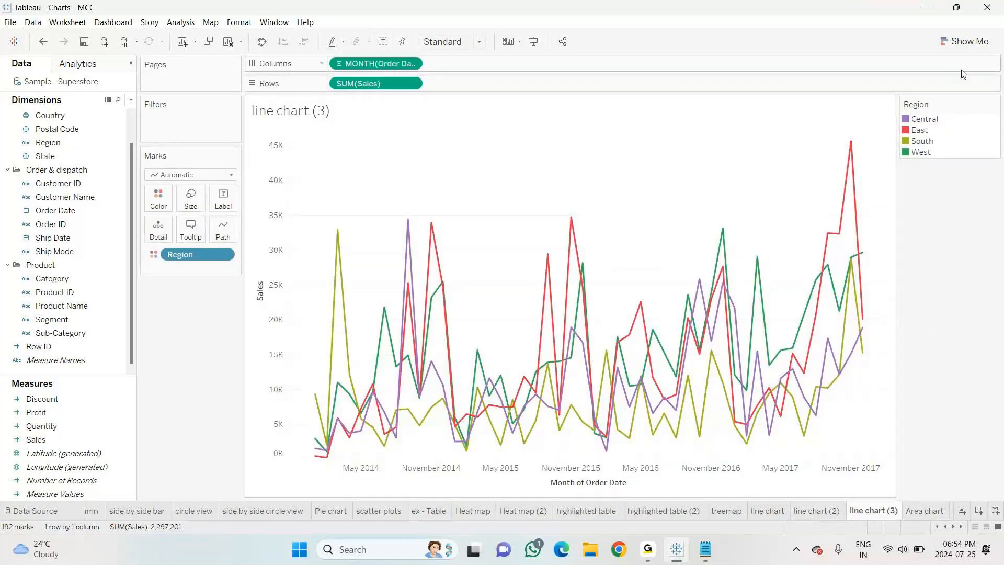
Try replacing the order month with Category in the columns of the duplicated line chart, and undo the changes.
left_click(965, 42)
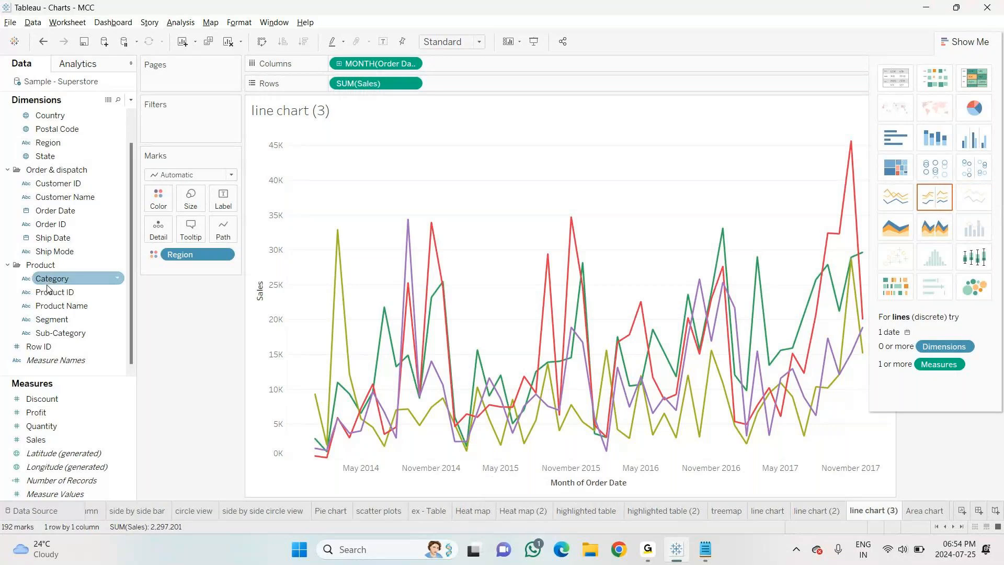
left_click_drag(47, 282, 193, 309)
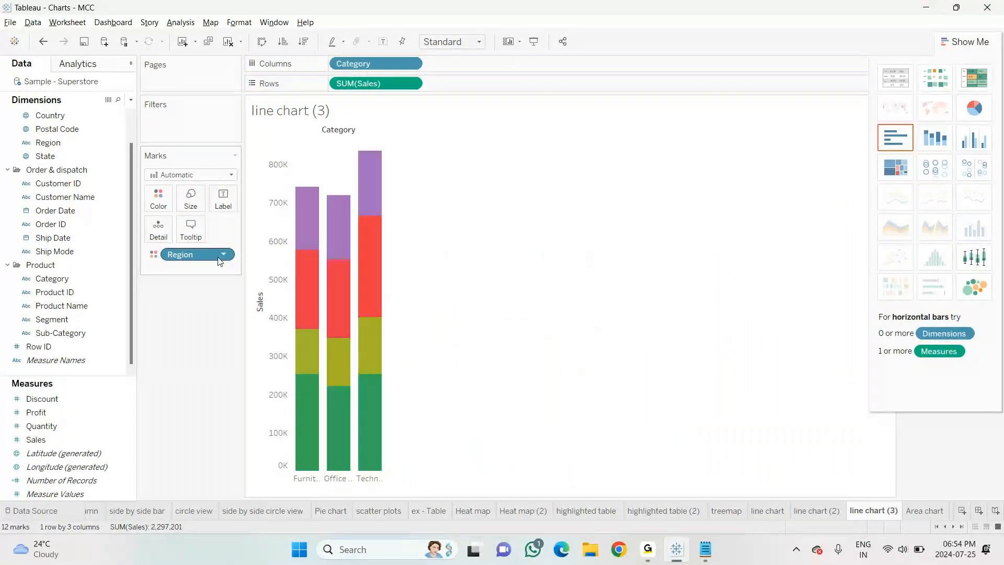
key("ctrl+z")
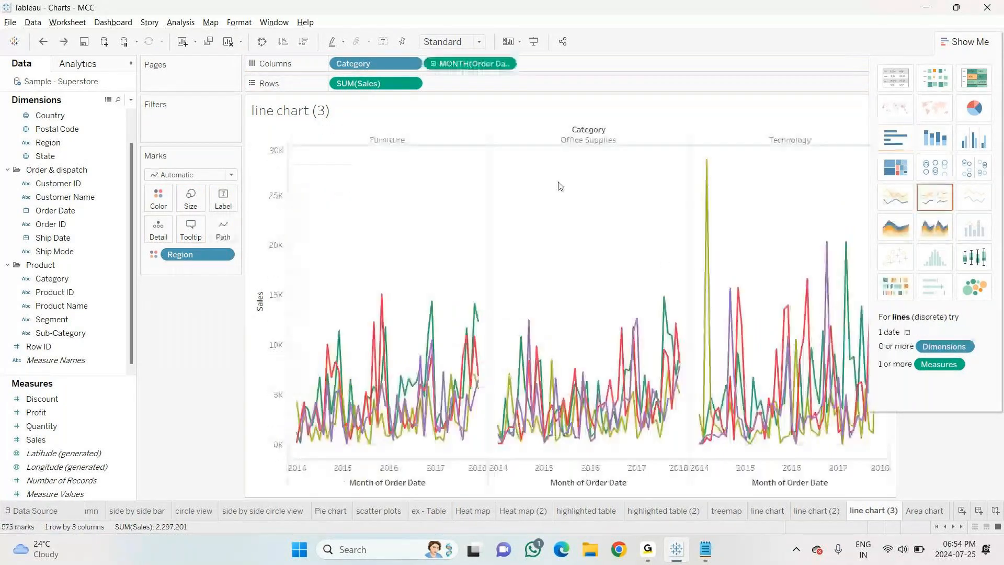
left_click(412, 64)
left_click(444, 250)
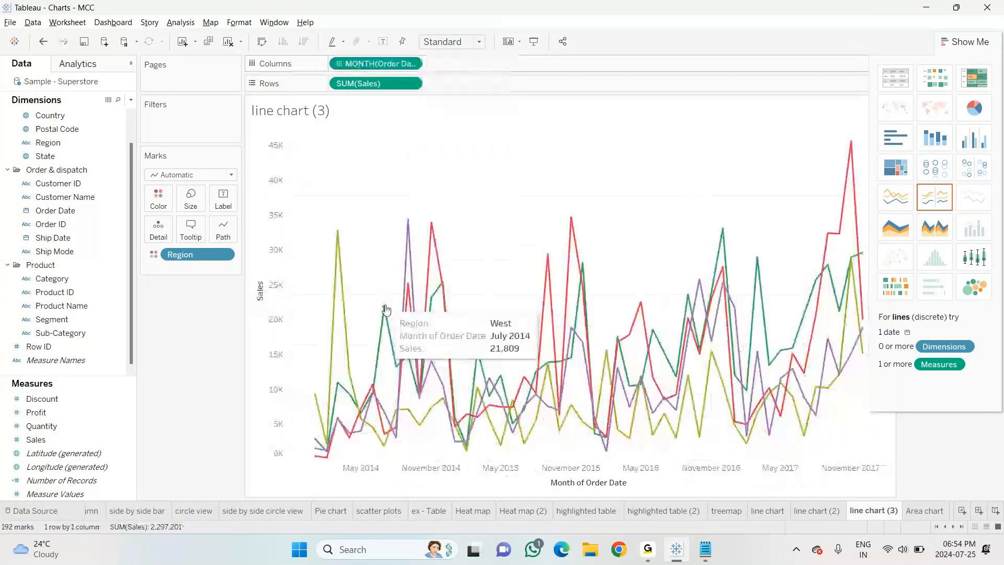
left_click(963, 41)
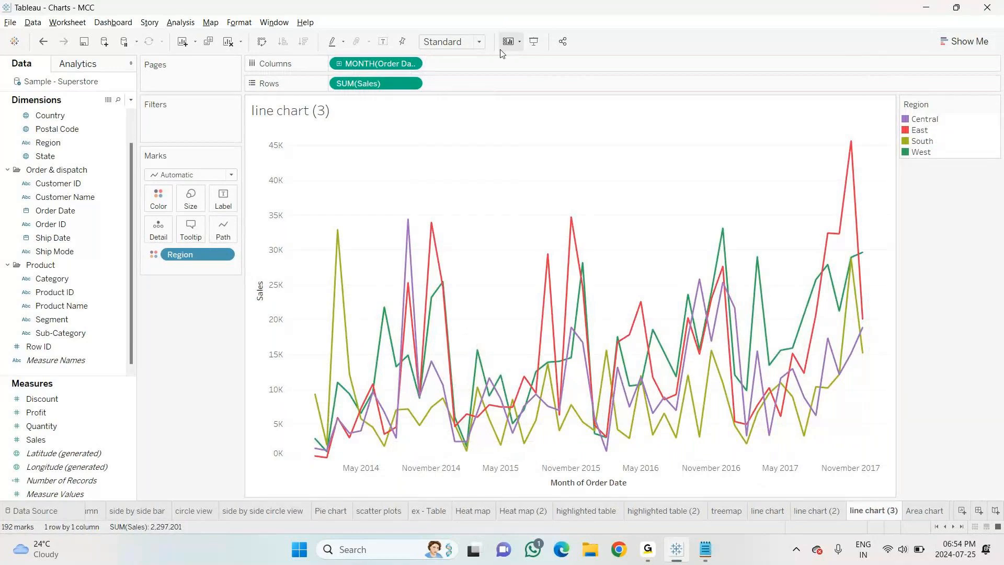
Show the order dates in line chart (3) as discrete months and fit the chart to Entire View.
left_click(412, 64)
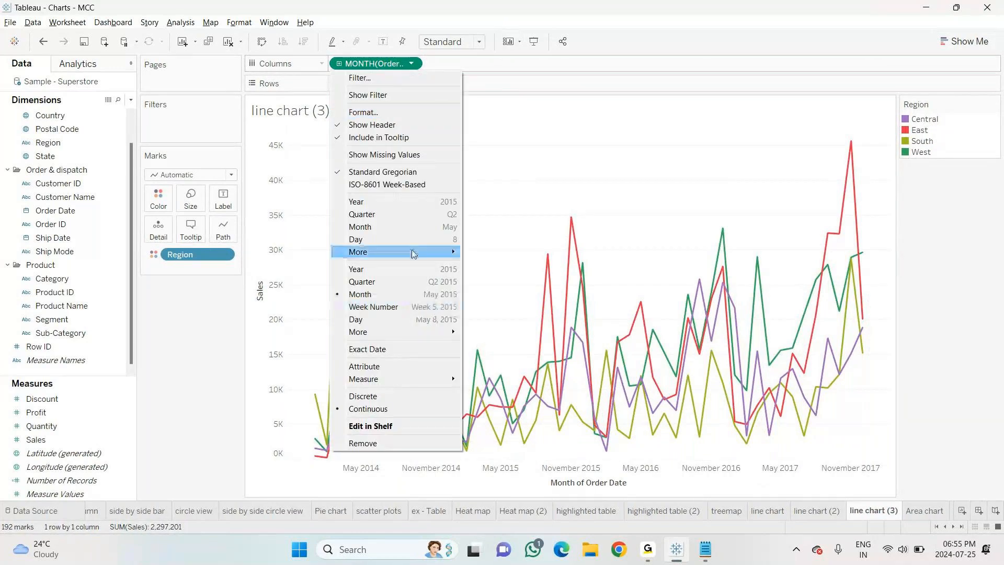
left_click(409, 227)
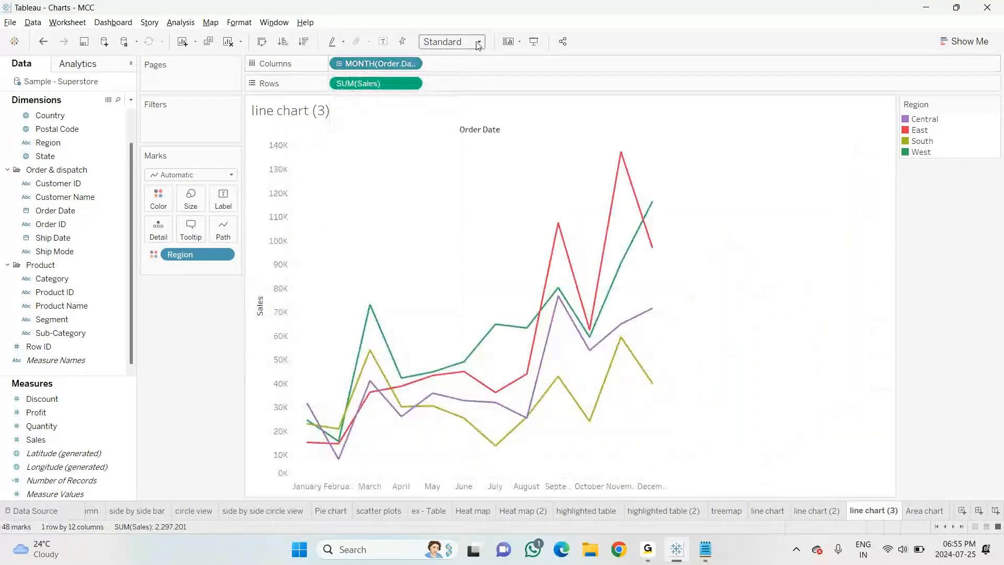
left_click(454, 42)
left_click(443, 89)
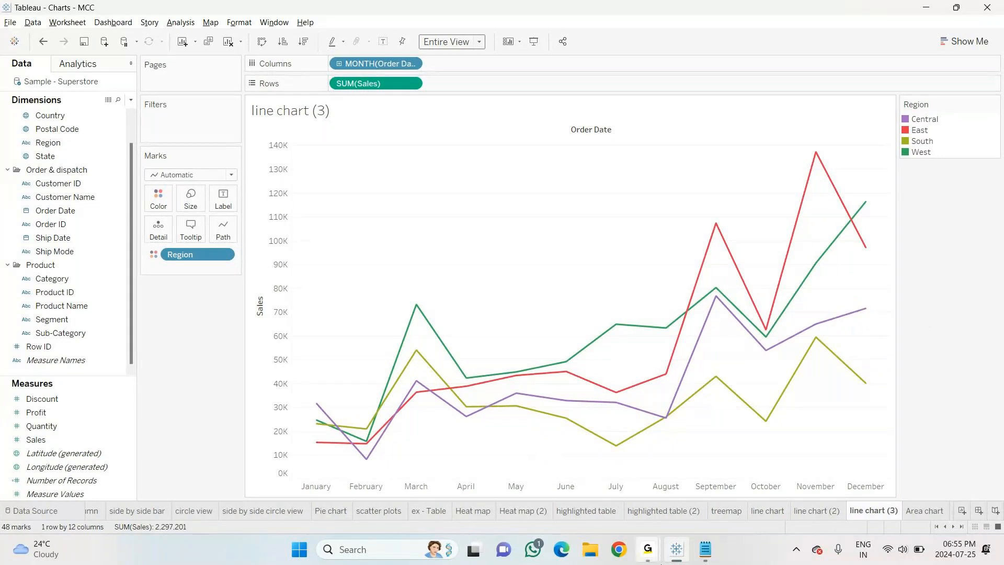
Split line chart (3) into columns by Category and display the suggested chart types.
mouse_move(660, 562)
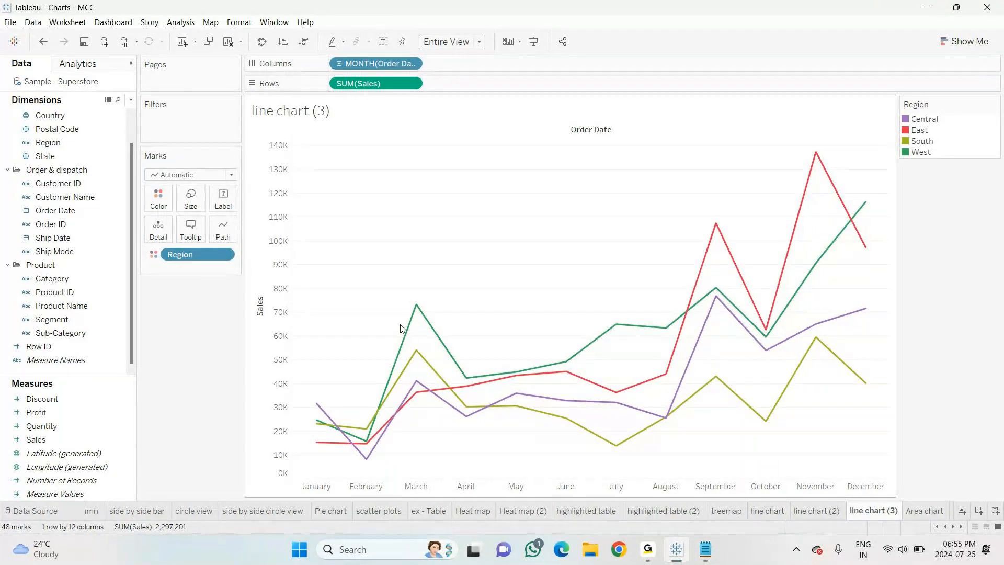
left_click_drag(67, 281, 337, 65)
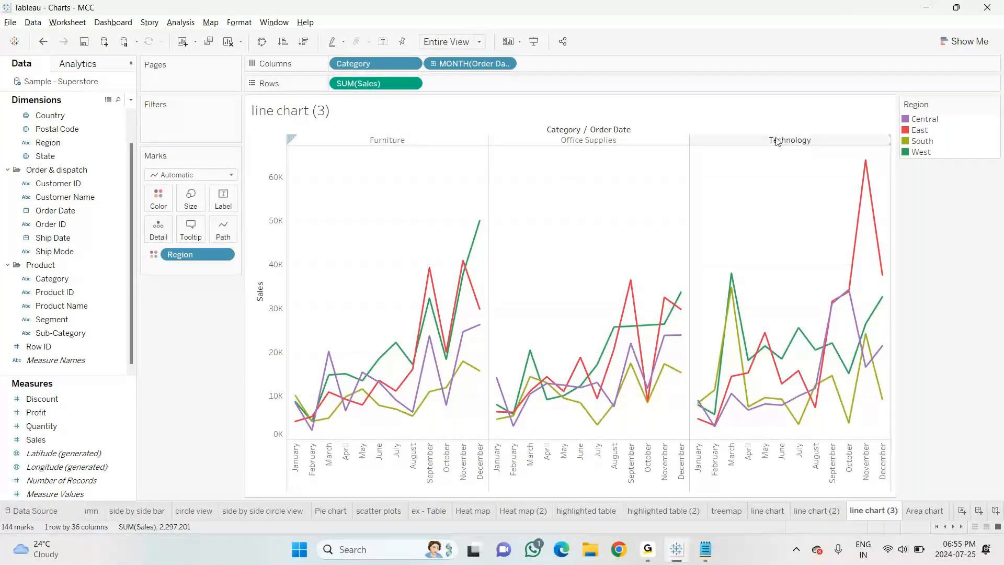
key("ctrl+1")
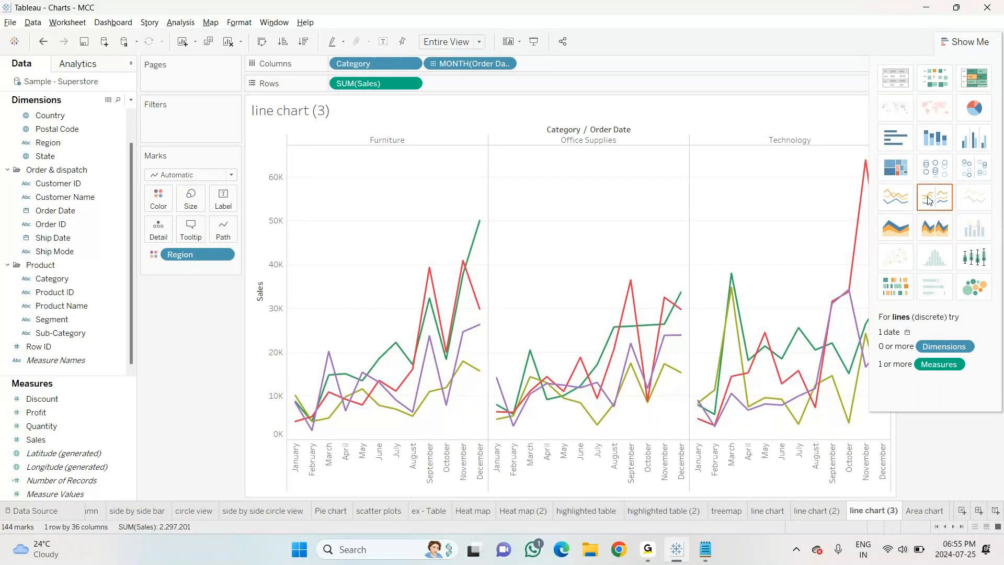
Rename the line chart (3) worksheet as "line discrete".
right_click(871, 511)
left_click(901, 373)
type("line")
type("discreate")
key("BackSpace")
key("BackSpace")
key("BackSpace")
type("te")
key("Return")
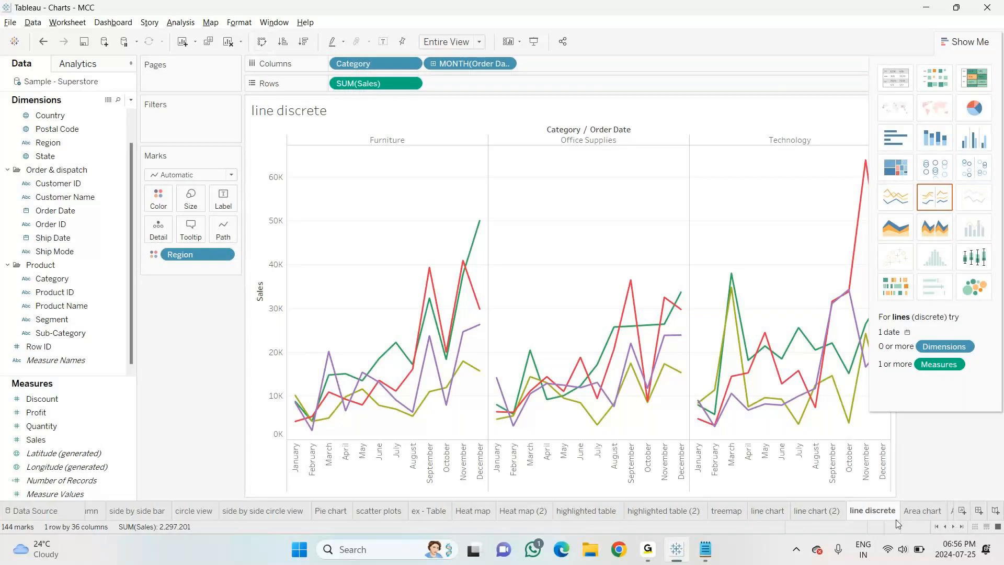
Duplicate the line discrete worksheet and convert the copy to a discrete area chart.
right_click(880, 518)
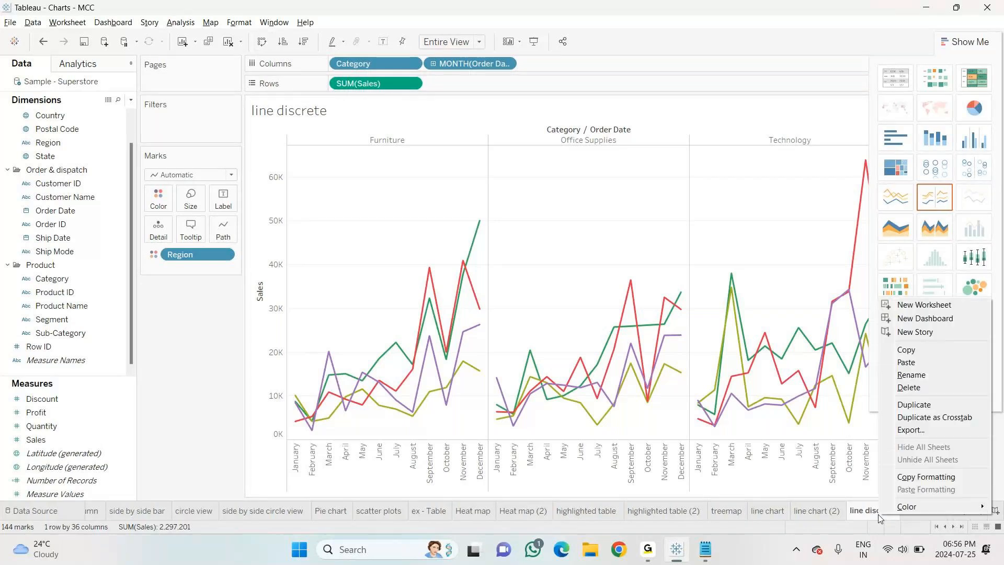
left_click(918, 405)
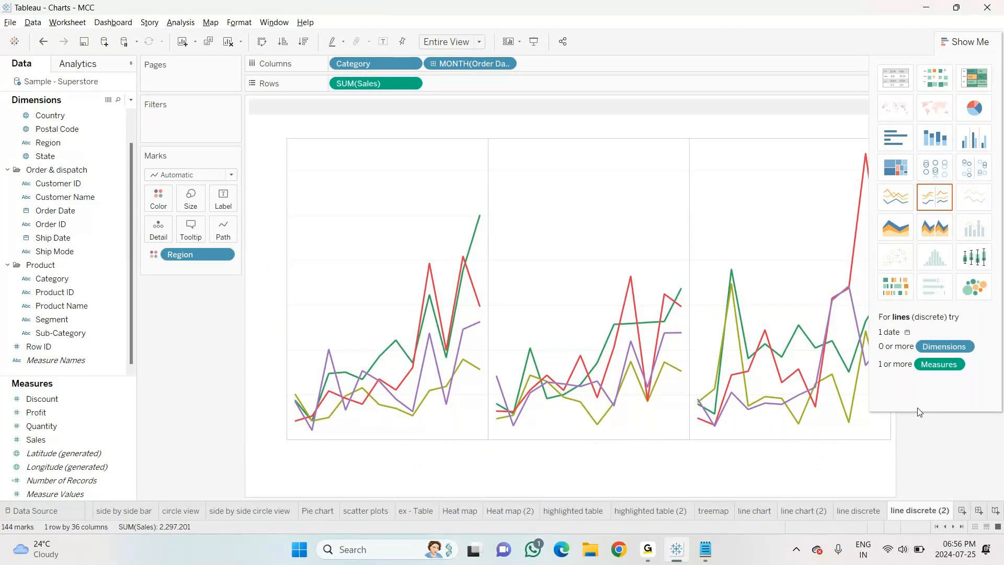
left_click(940, 225)
Rename the duplicated worksheet as "Area discrete".
right_click(895, 510)
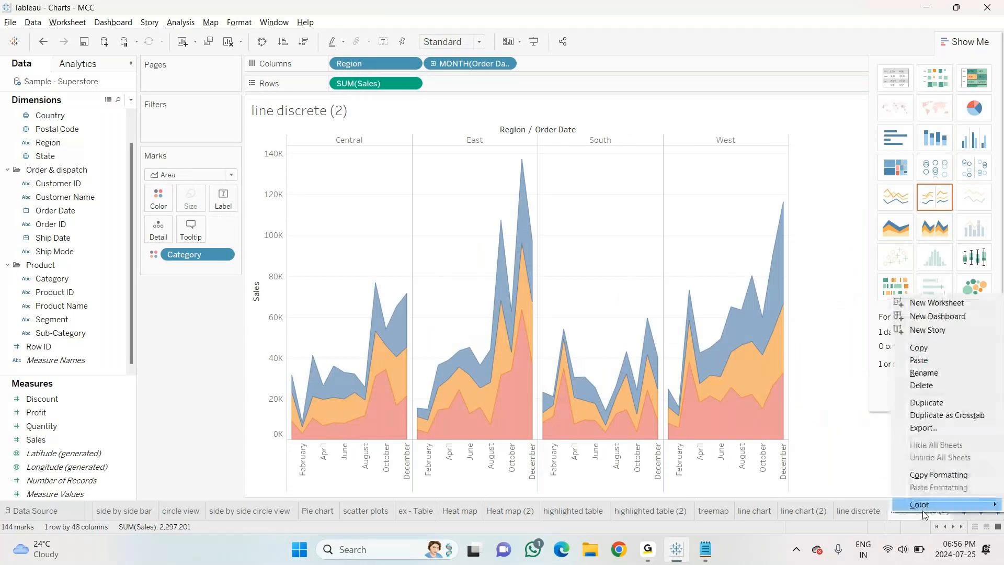
left_click(930, 373)
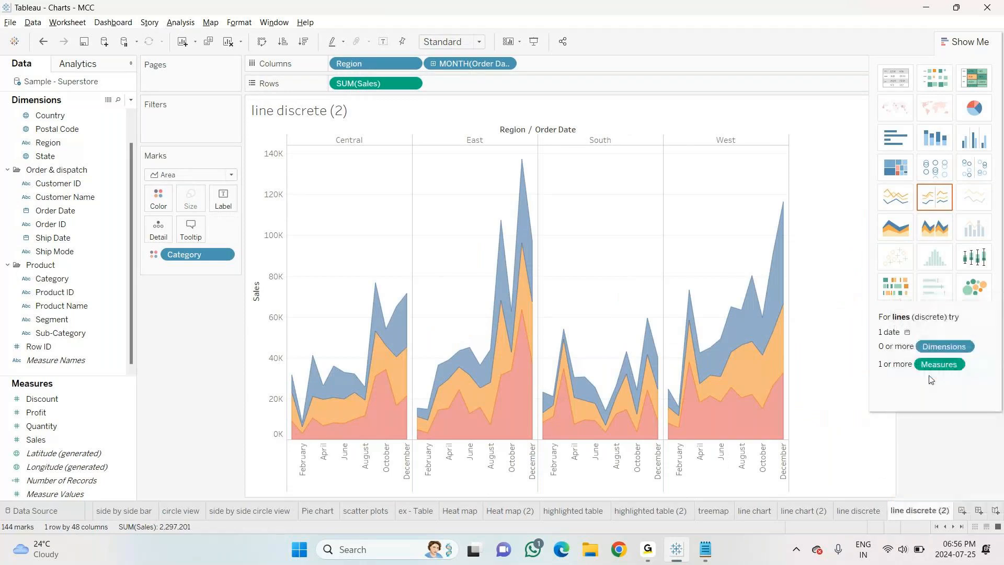
left_click(949, 511)
key("BackSpace")
key("BackSpace")
key("BackSpace")
key("BackSpace")
key("Right")
key("Right")
key("BackSpace")
key("BackSpace")
key("BackSpace")
key("BackSpace")
type("Area")
key("Return")
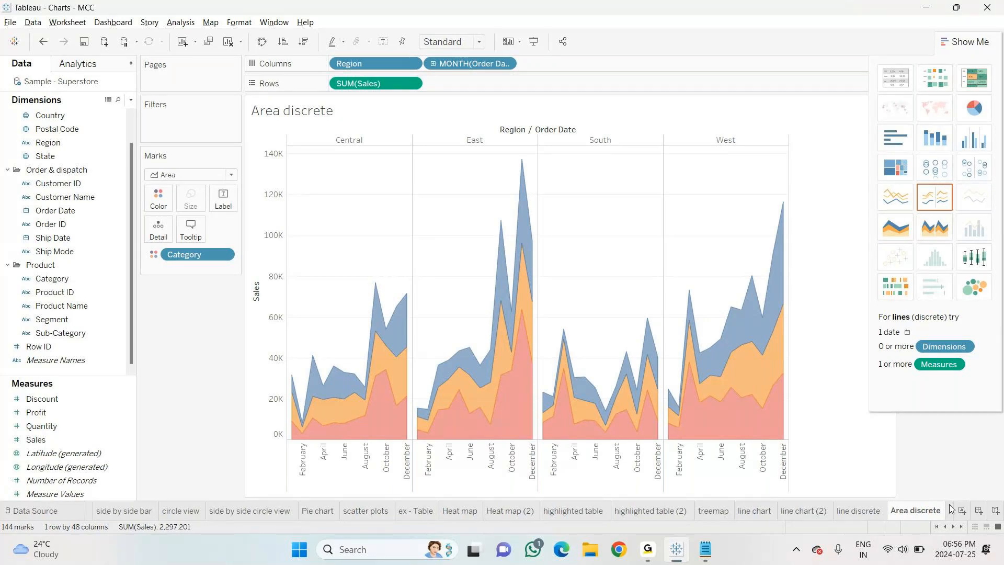
In the Notepad chart list, append copies of the line chart and Area chart entries and change the copied line entry to "line Discrete chart".
mouse_move(703, 554)
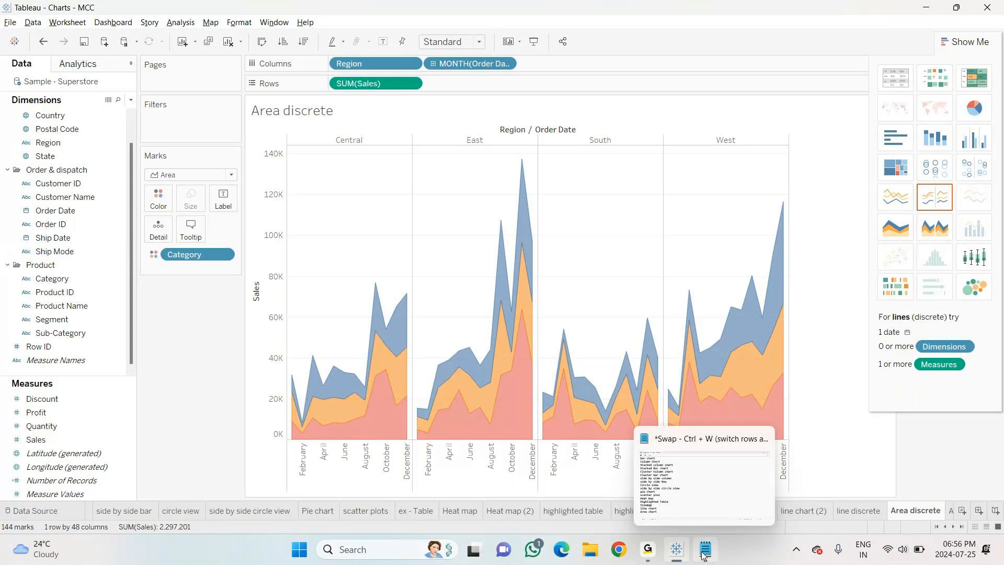
left_click(704, 555)
left_click_drag(11, 441, 138, 468)
key("ctrl+c")
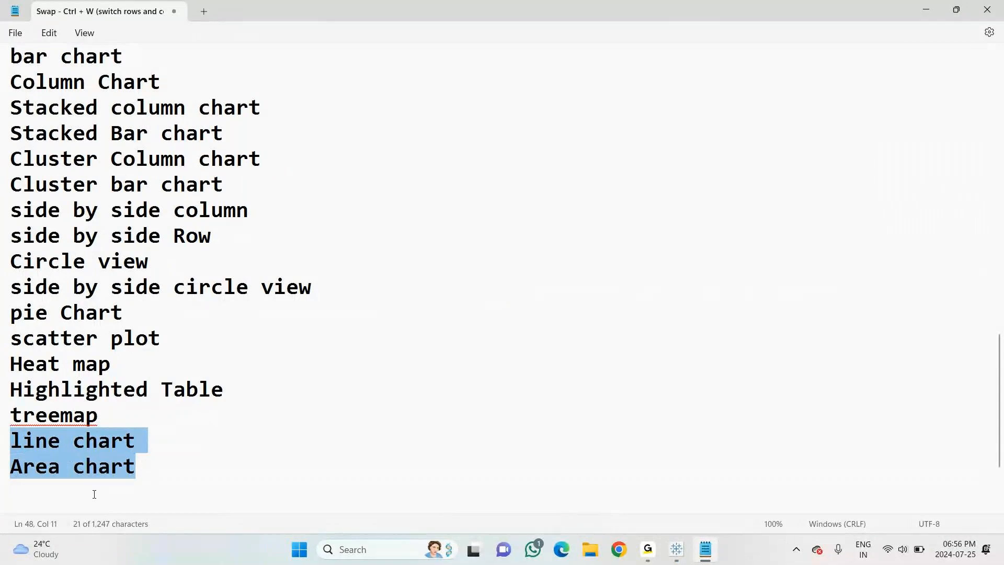
left_click(24, 498)
key("ctrl+v")
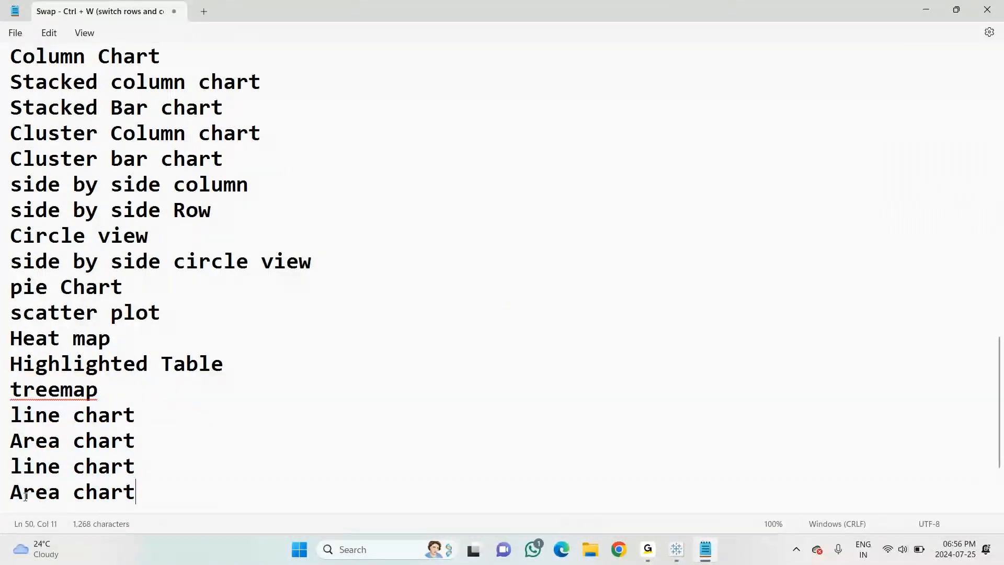
left_click(69, 473)
type("Dis")
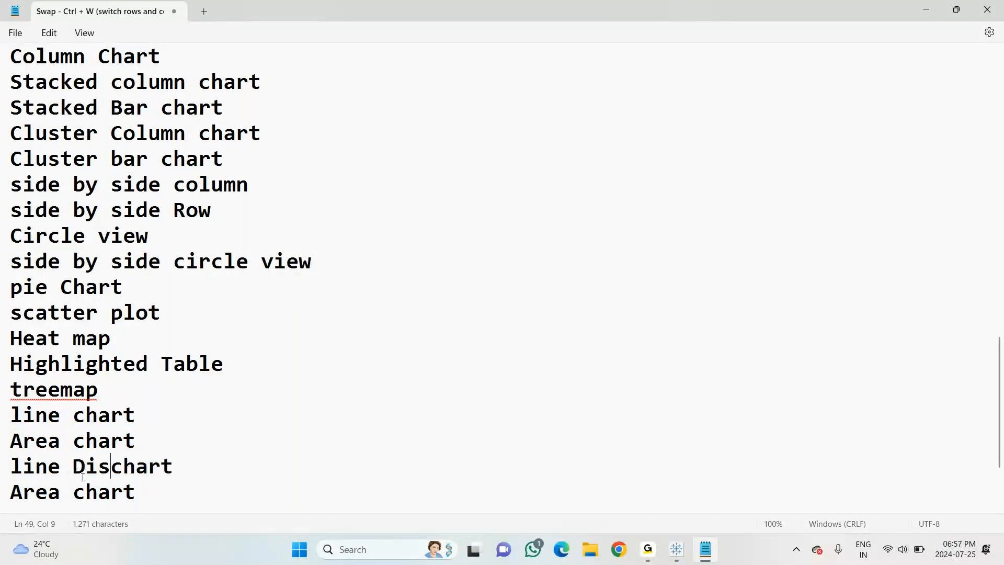
type("crete c")
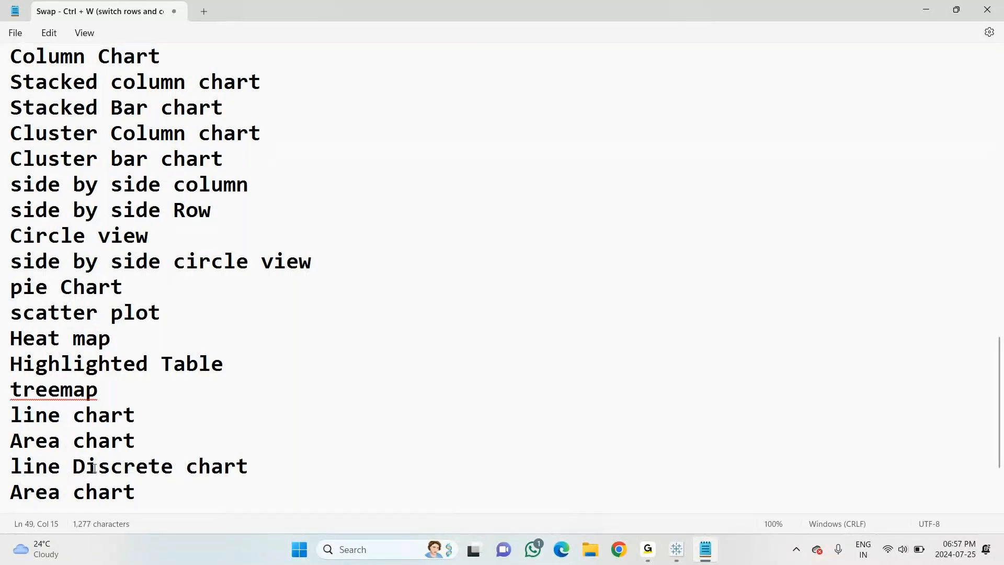
Insert the copied word "Discrete" into the last Area chart entry, start a new line, and return to Tableau.
double_click(94, 468)
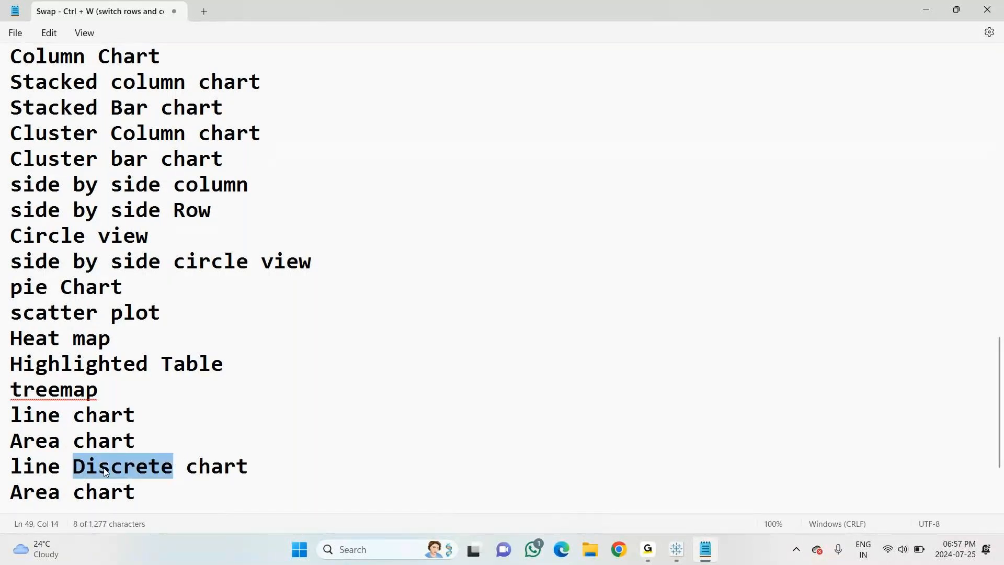
key("ctrl+c")
left_click(74, 493)
key("ctrl+v")
left_click(262, 497)
key("Return")
key("alt+Tab")
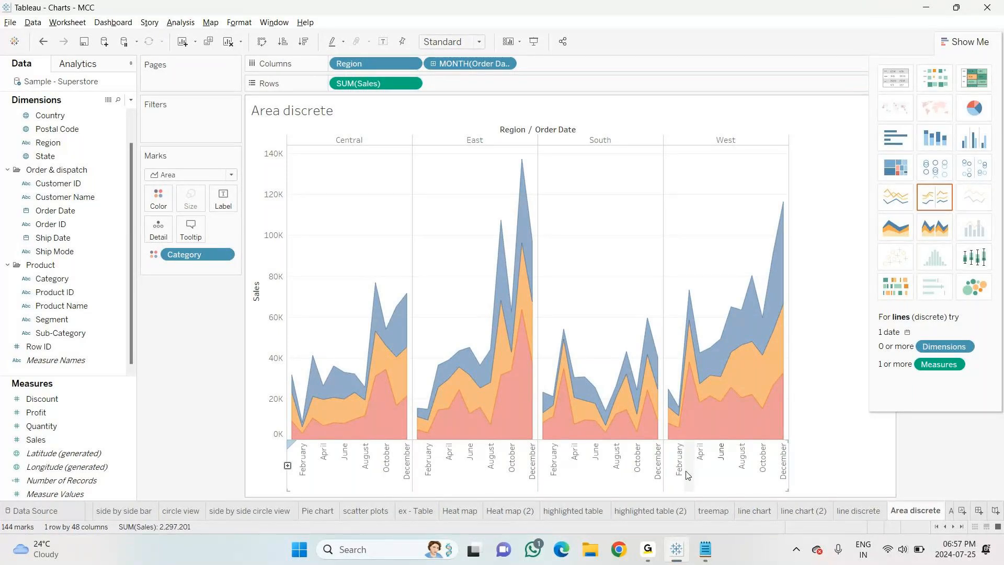
key("alt+Tab")
key("alt+Tab")
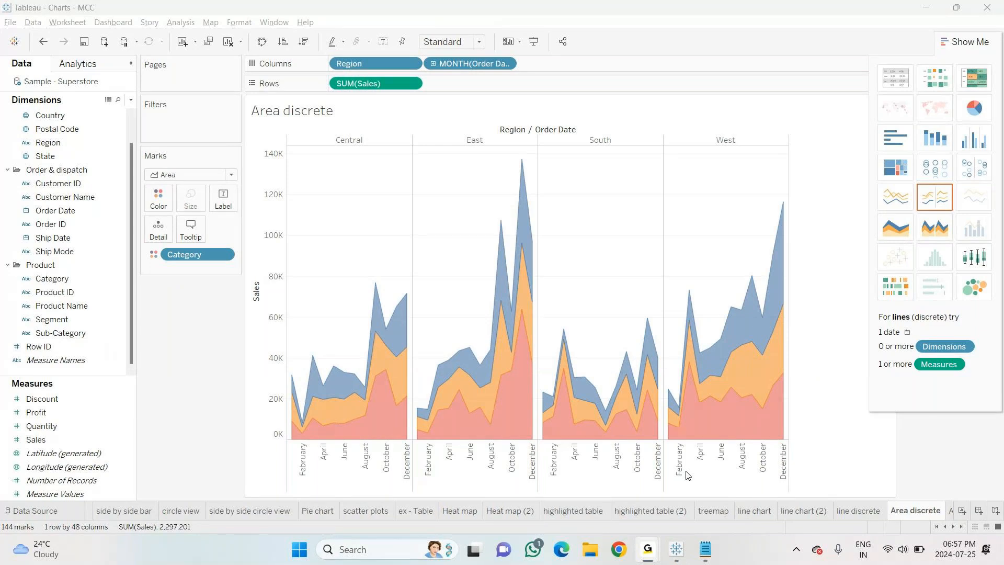
key("alt+Tab")
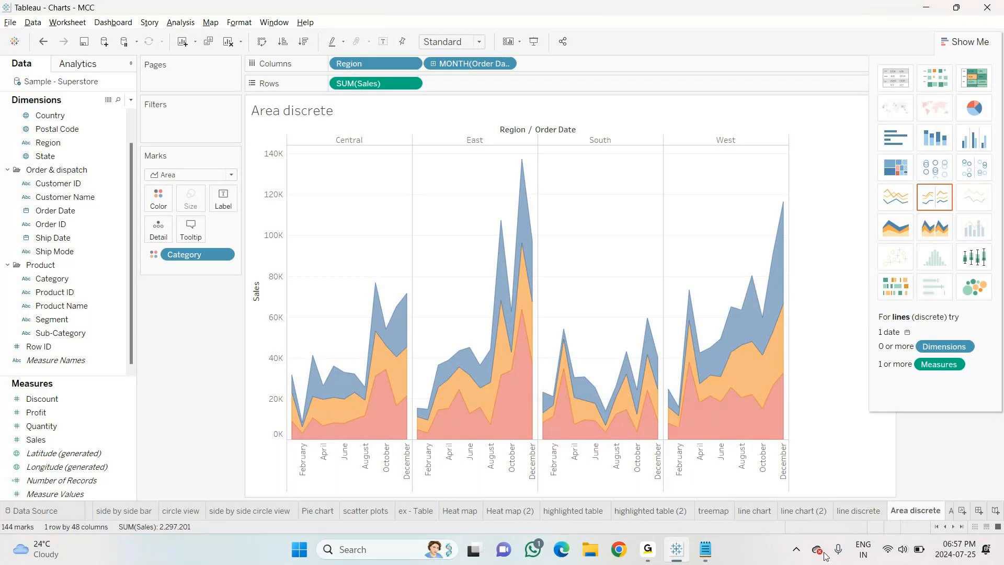
Add a new blank worksheet at the end of the workbook.
left_click(961, 527)
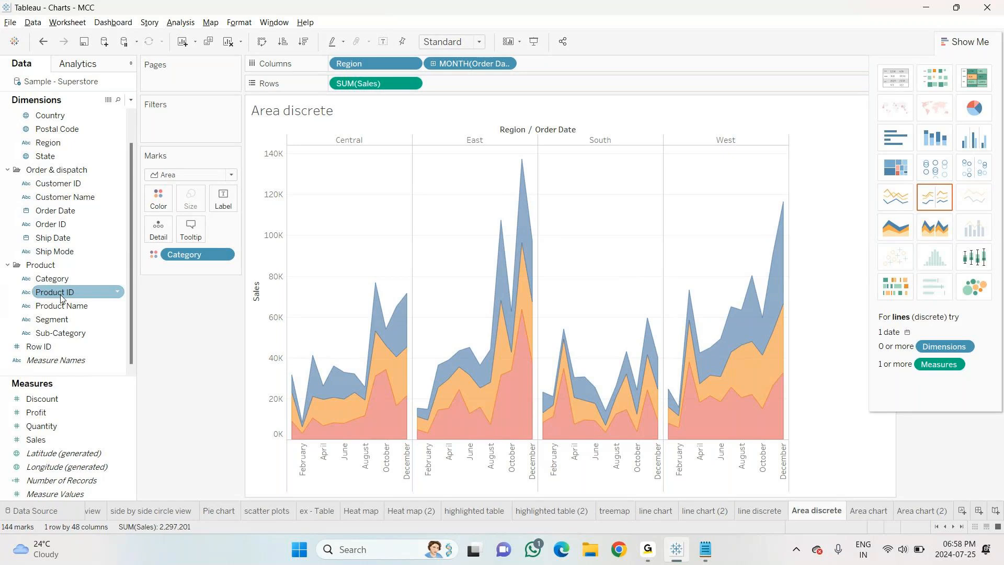
left_click(963, 511)
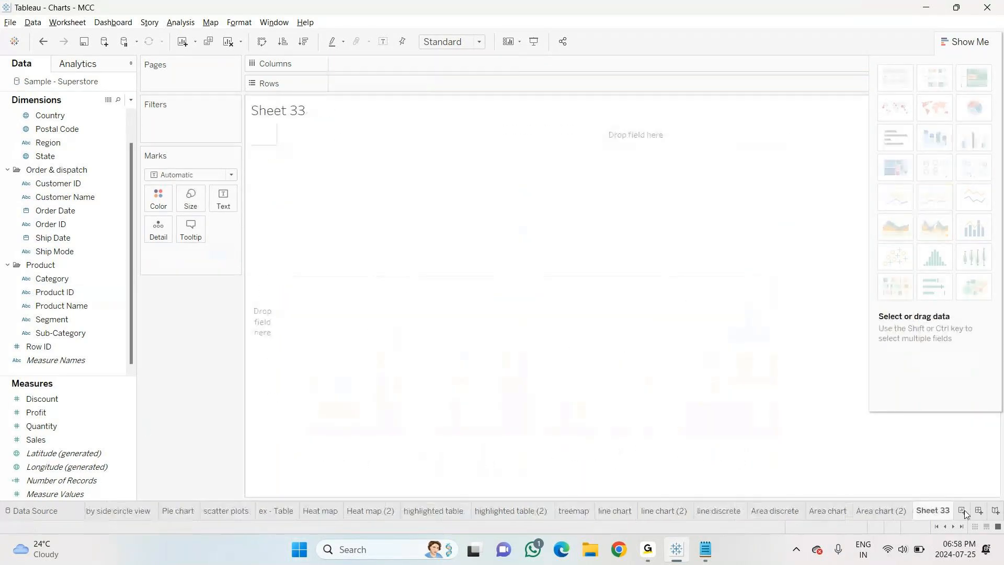
left_click(66, 225)
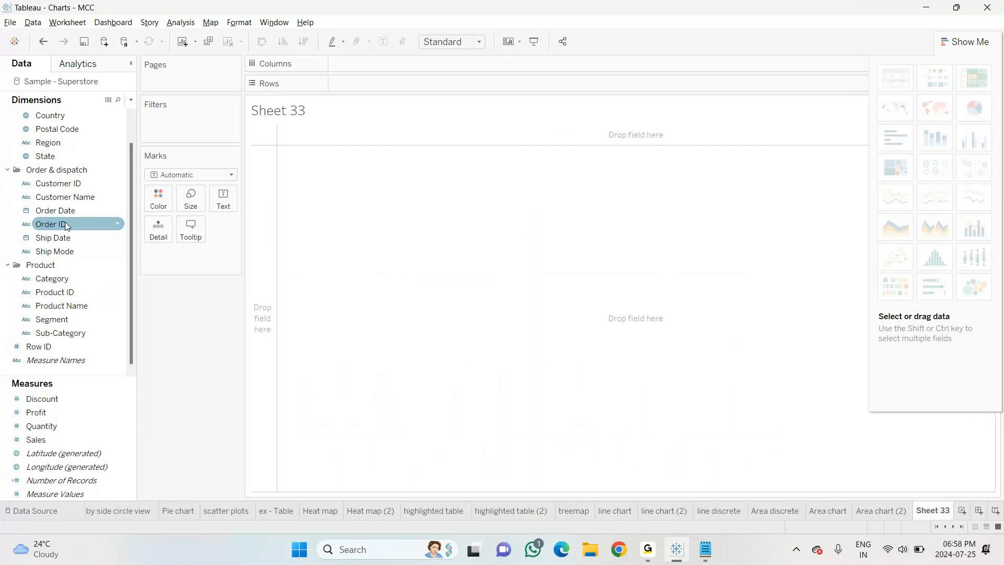
Put Order Date in the columns, drill down through quarter, month and day, and collapse and remove it.
left_click_drag(53, 210, 363, 64)
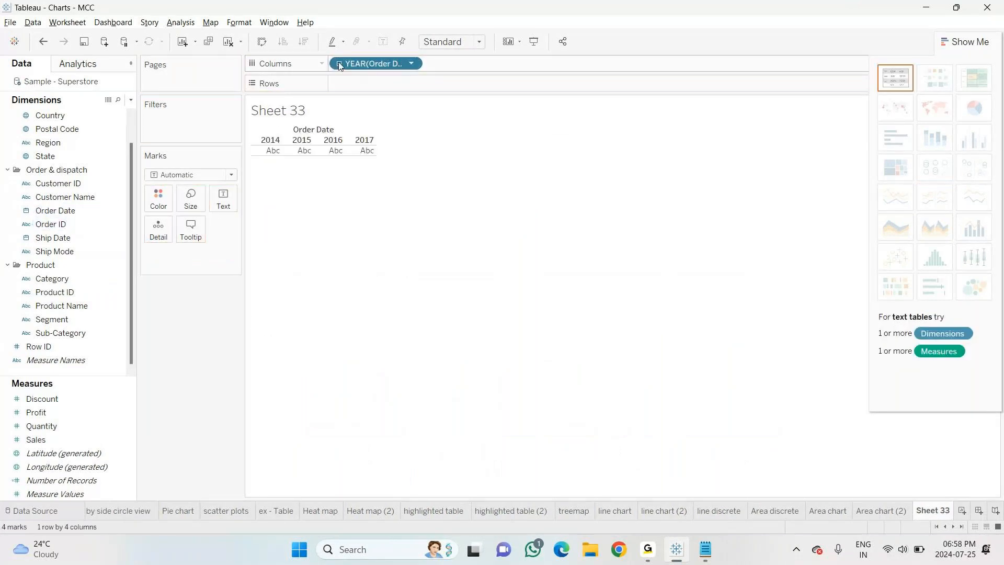
left_click(340, 64)
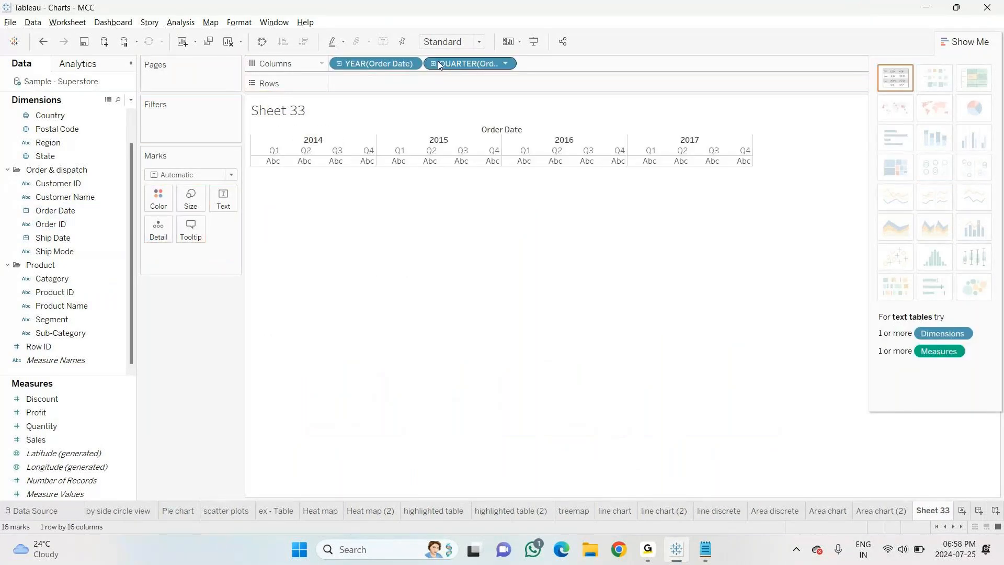
left_click(434, 63)
left_click(527, 63)
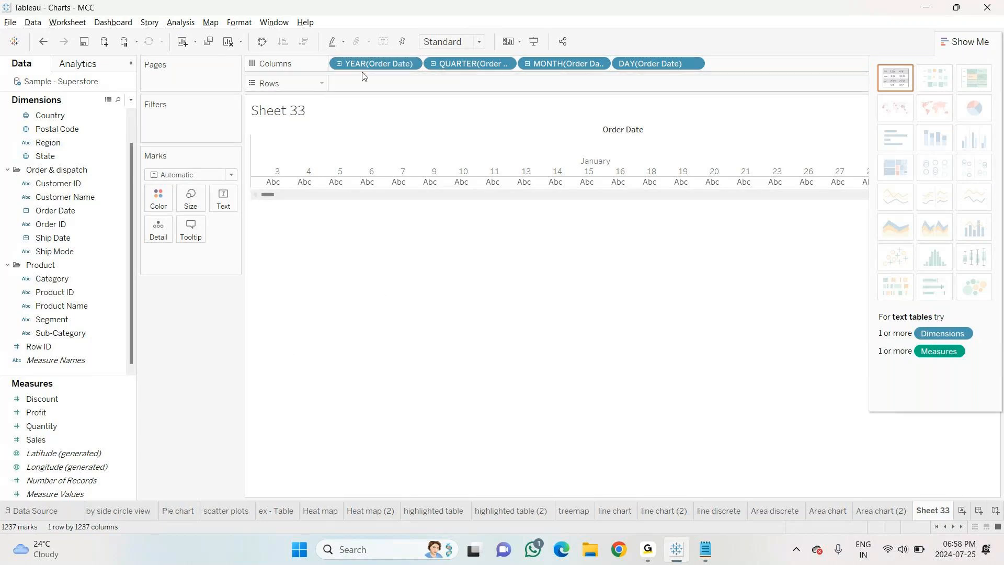
left_click(339, 63)
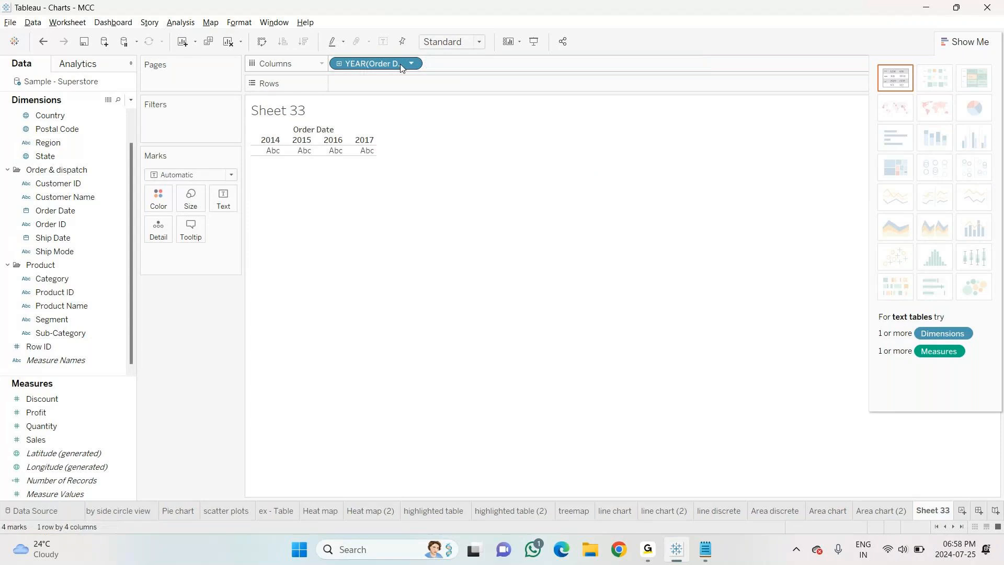
left_click_drag(388, 63, 245, 357)
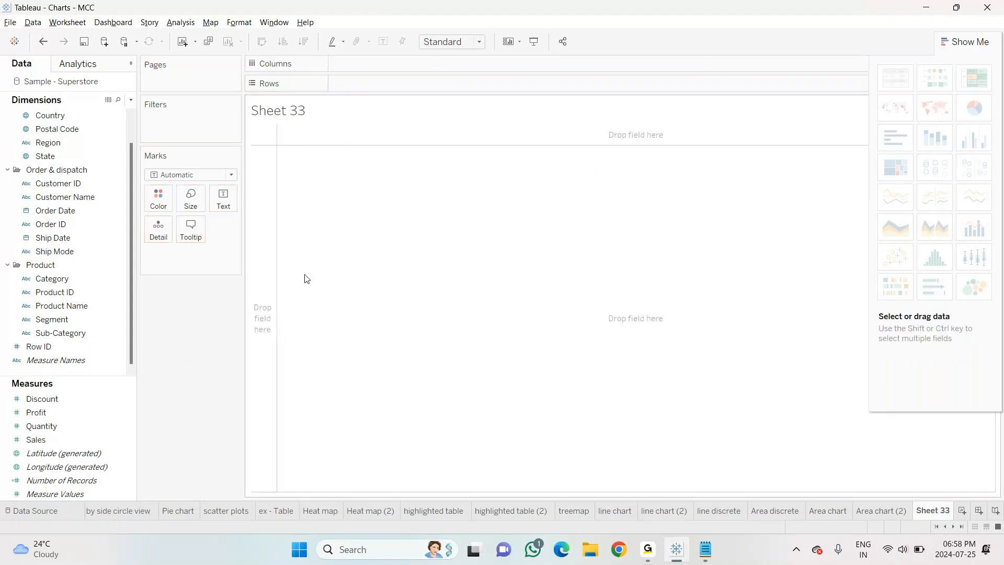
Add Category, Segment and Sub-Category to the columns of the new sheet.
left_click(63, 308)
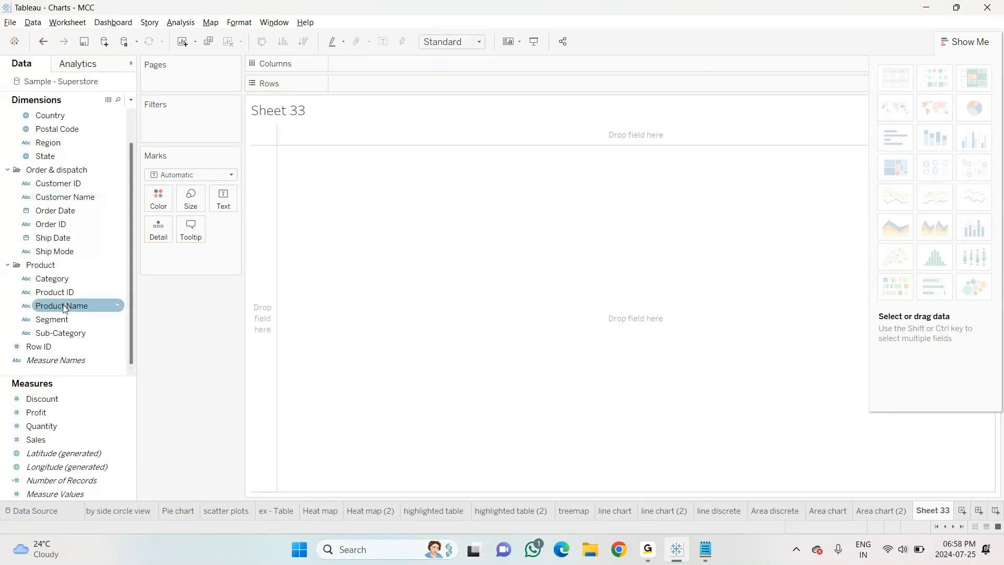
left_click_drag(52, 279, 361, 63)
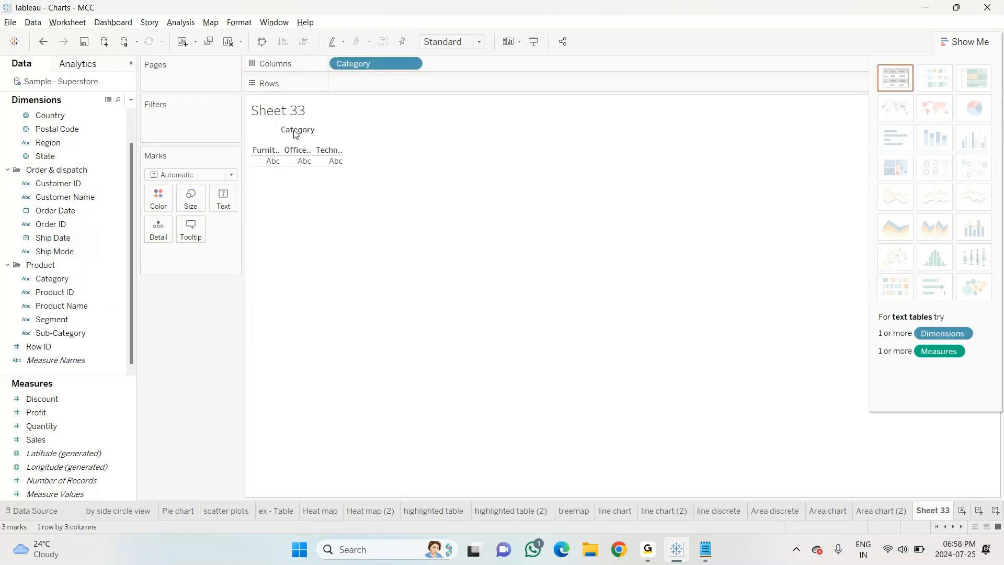
left_click(48, 322)
left_click_drag(47, 326, 455, 67)
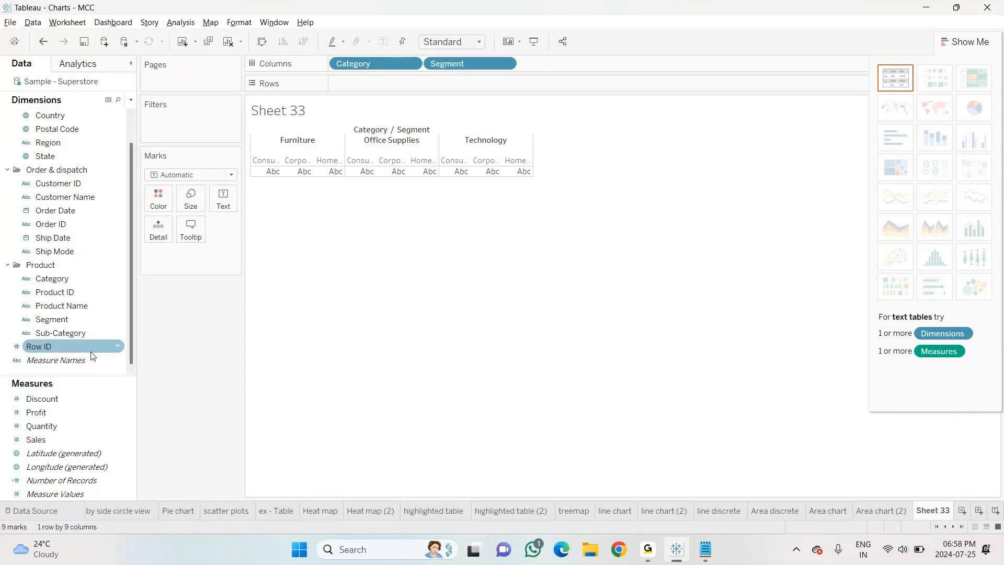
left_click_drag(80, 312, 568, 71)
Move Segment ahead of Category in the columns and add Product Name after Sub-Category.
mouse_move(430, 69)
left_mouse_down()
mouse_move(516, 61)
mouse_move(447, 69)
left_mouse_up()
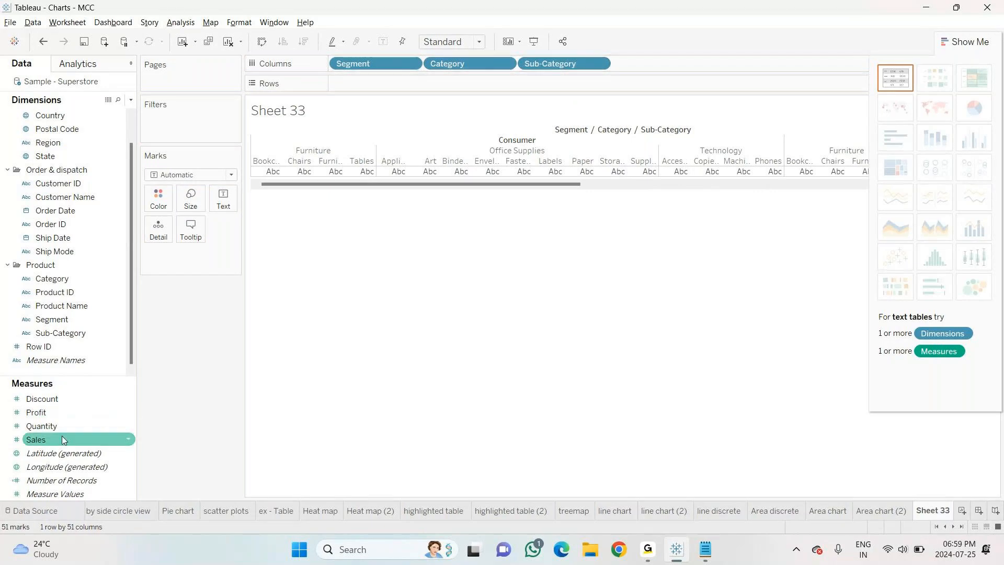
left_click_drag(61, 306, 653, 71)
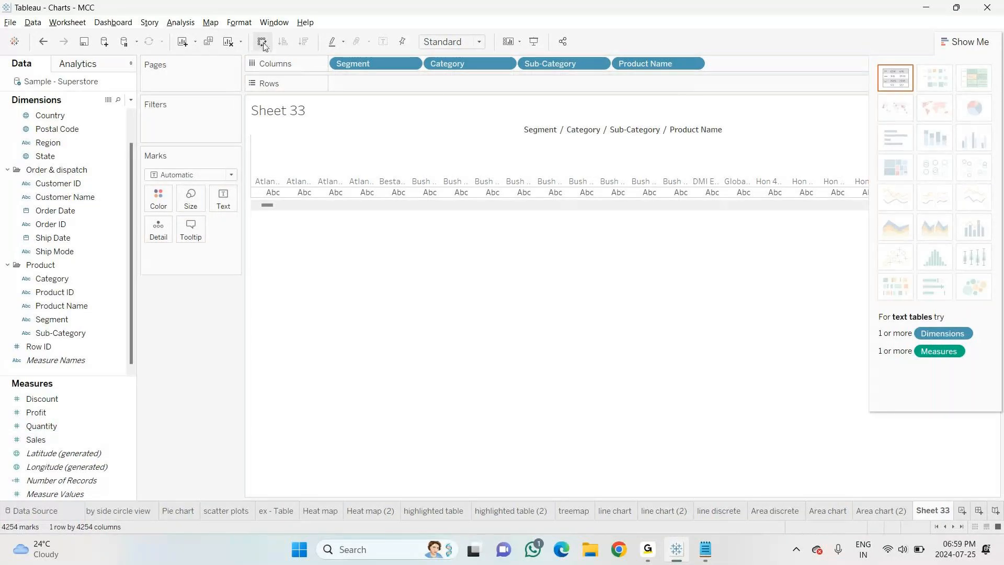
mouse_move(380, 67)
left_mouse_down()
mouse_move(253, 212)
mouse_move(375, 65)
left_mouse_up()
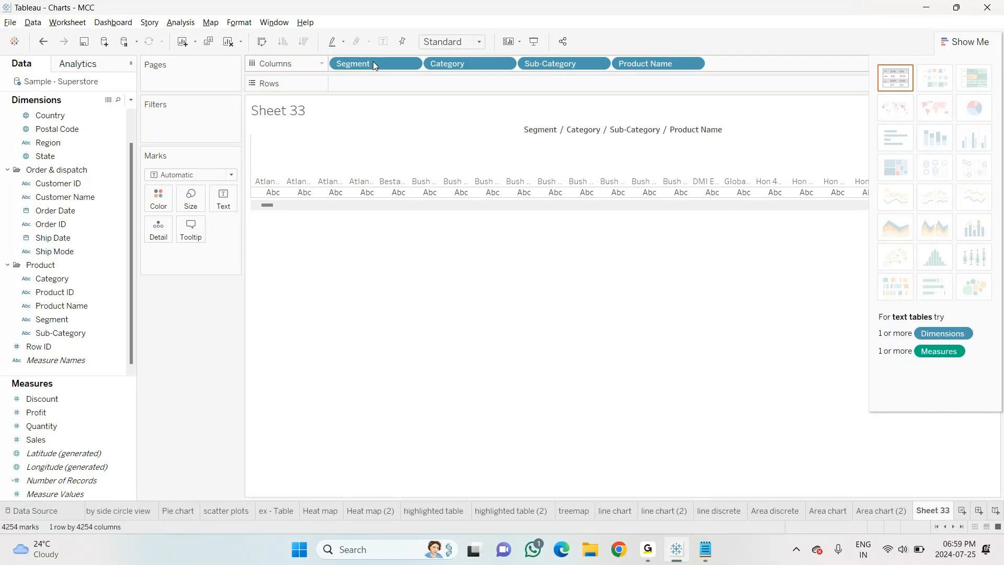
Clear the worksheet and plot Sales in the rows against Segment in the columns.
left_click(228, 41)
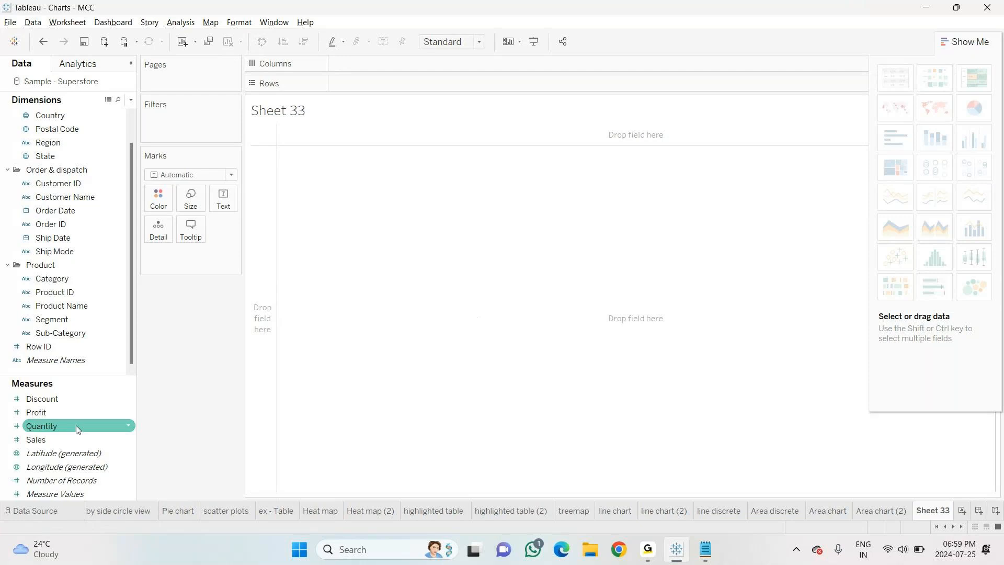
left_click(54, 440)
left_click_drag(54, 439, 340, 189)
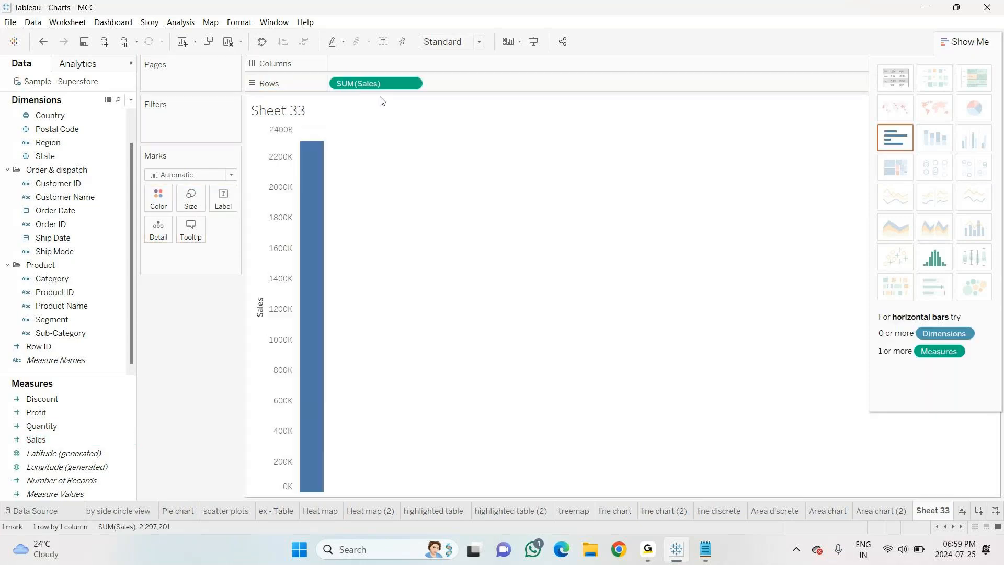
left_click(57, 320)
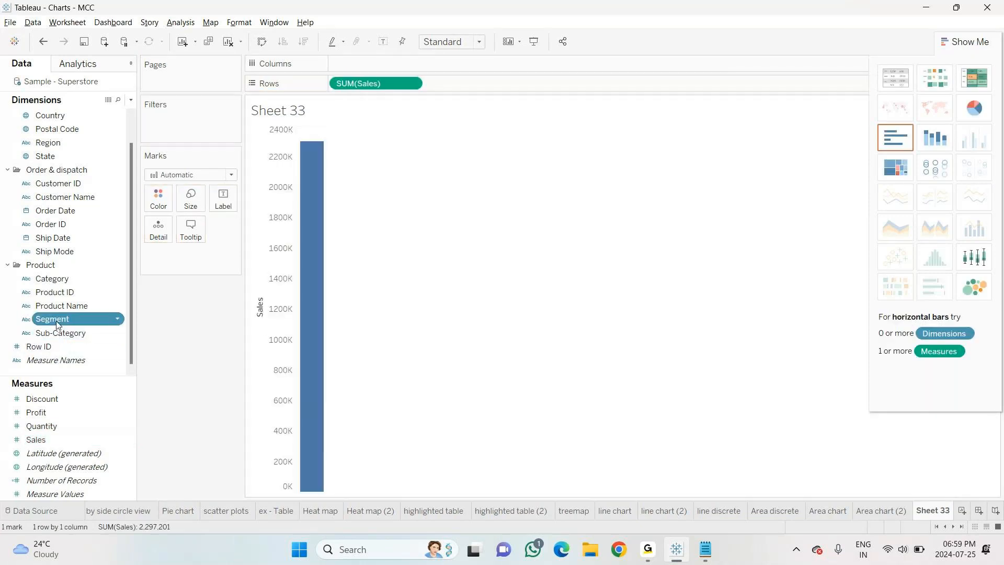
left_click_drag(57, 323, 355, 64)
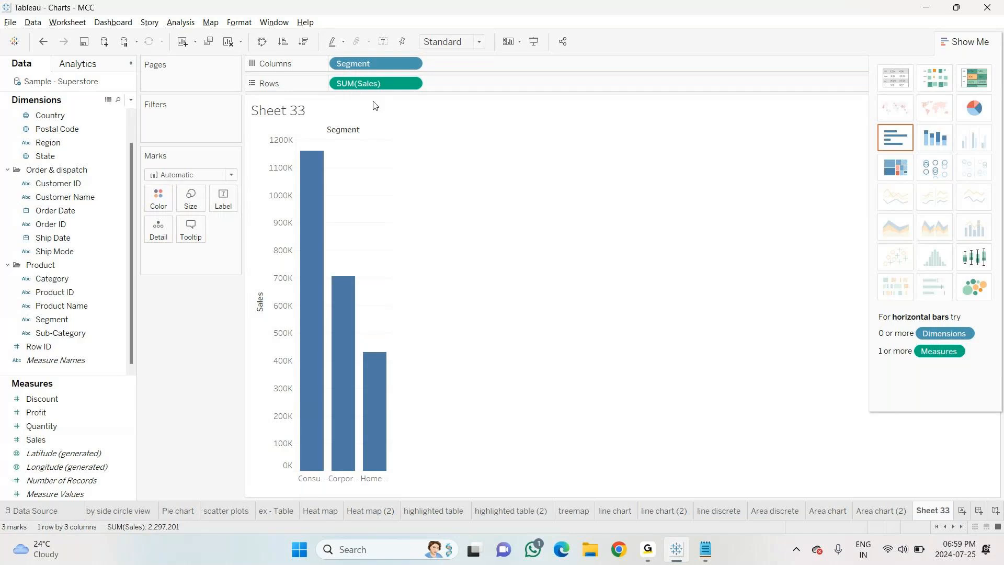
Add Category, Sub-Category and Product Name after Segment in the columns, including all members of Product Name.
left_click(83, 294)
left_click_drag(85, 300, 464, 65)
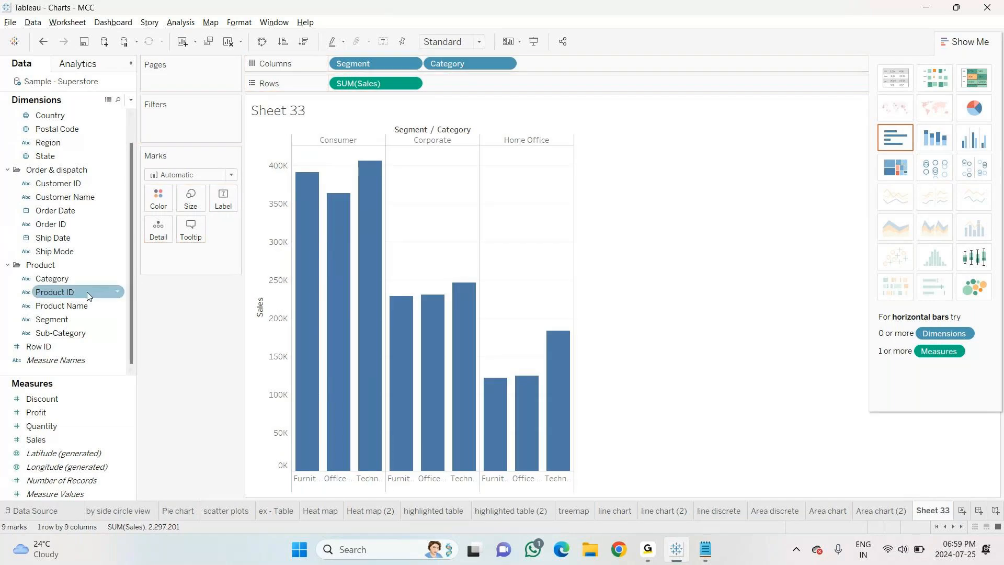
left_click(73, 315)
left_click_drag(67, 326, 559, 67)
left_click(58, 361)
left_click_drag(60, 333, 74, 296)
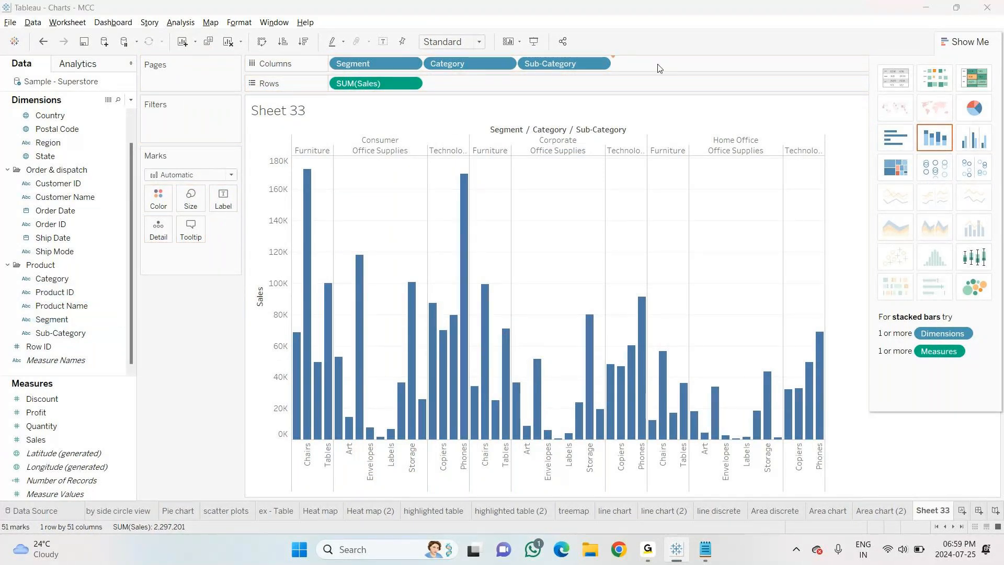
left_click_drag(659, 68, 658, 68)
left_click(527, 265)
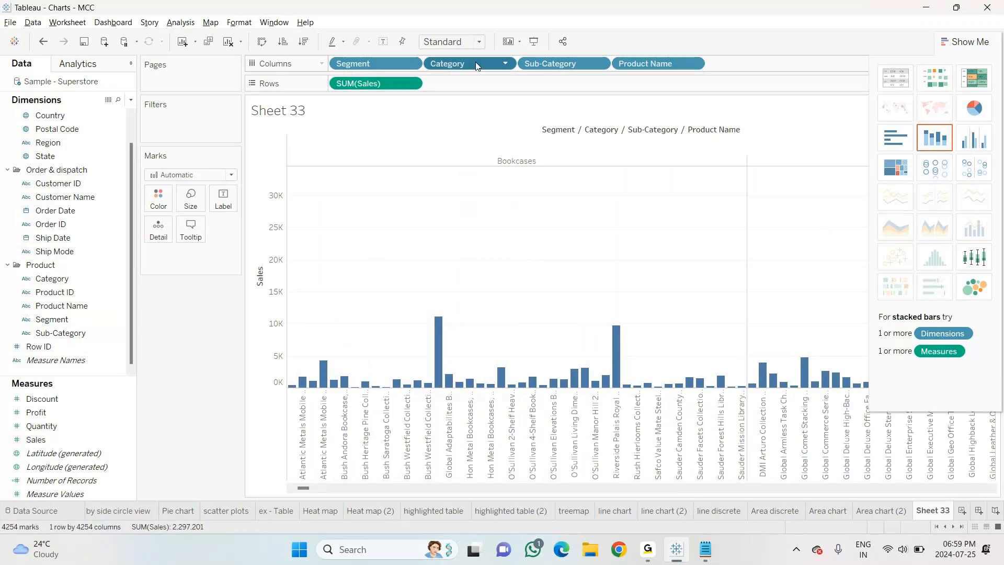
Remove Category and Product Name from the columns, and re-add both at their levels with all product members.
left_click_drag(476, 65, 202, 326)
left_click_drag(540, 64, 184, 331)
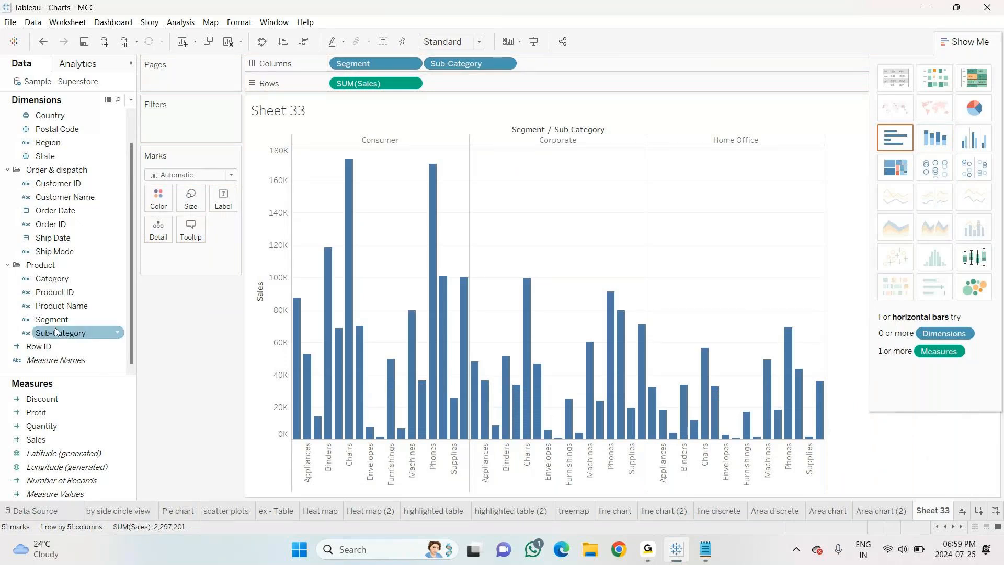
left_click_drag(46, 280, 422, 61)
left_click_drag(472, 172, 652, 66)
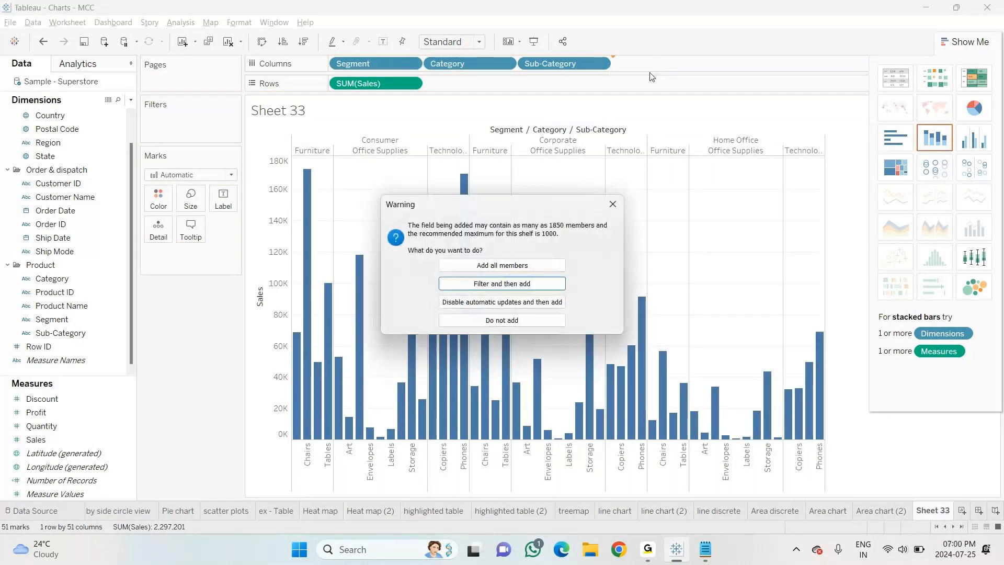
left_click(498, 264)
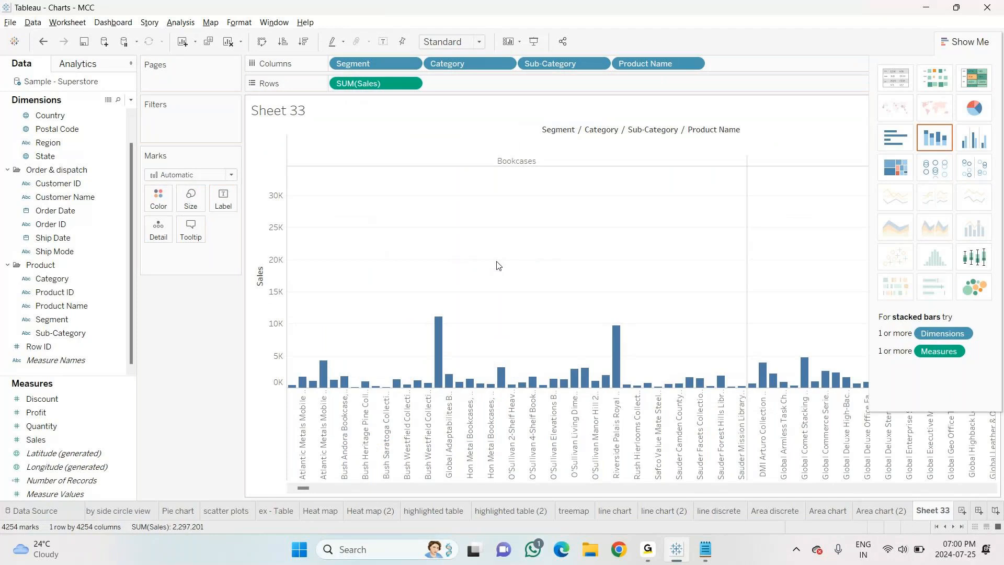
Examine the drillable Order Date field on the Area discrete worksheet and return to Sheet 33.
left_click(783, 512)
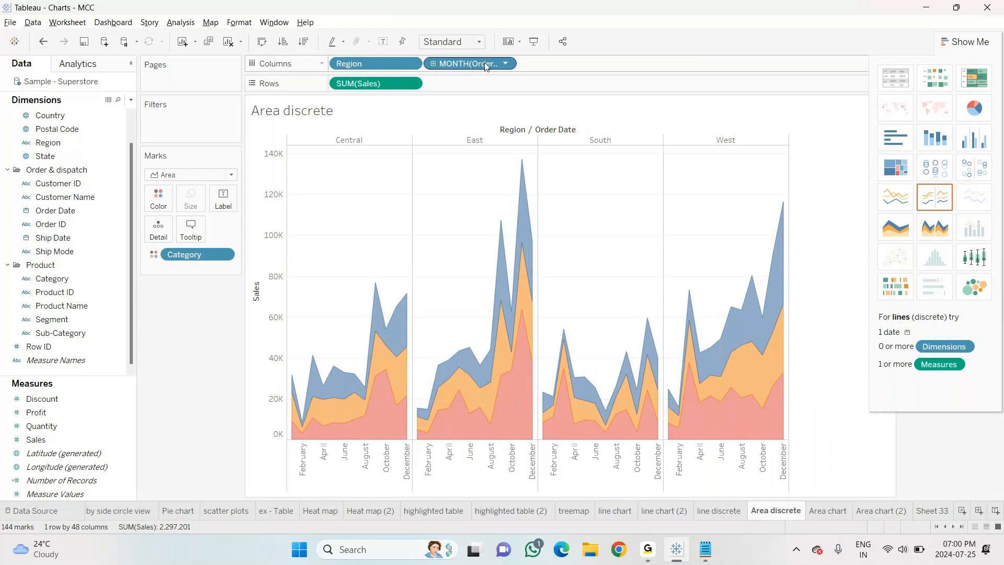
left_click(936, 512)
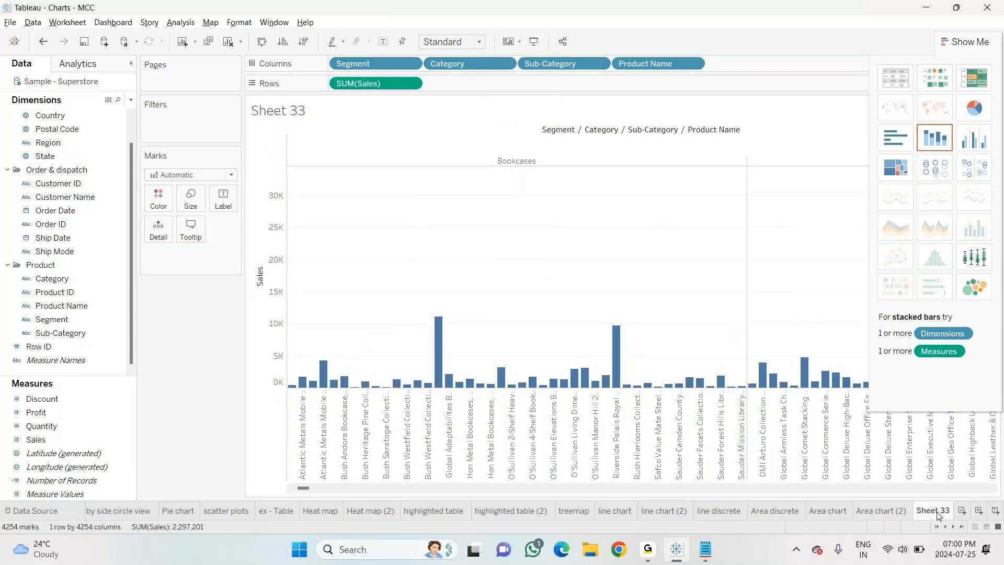
right_click(937, 512)
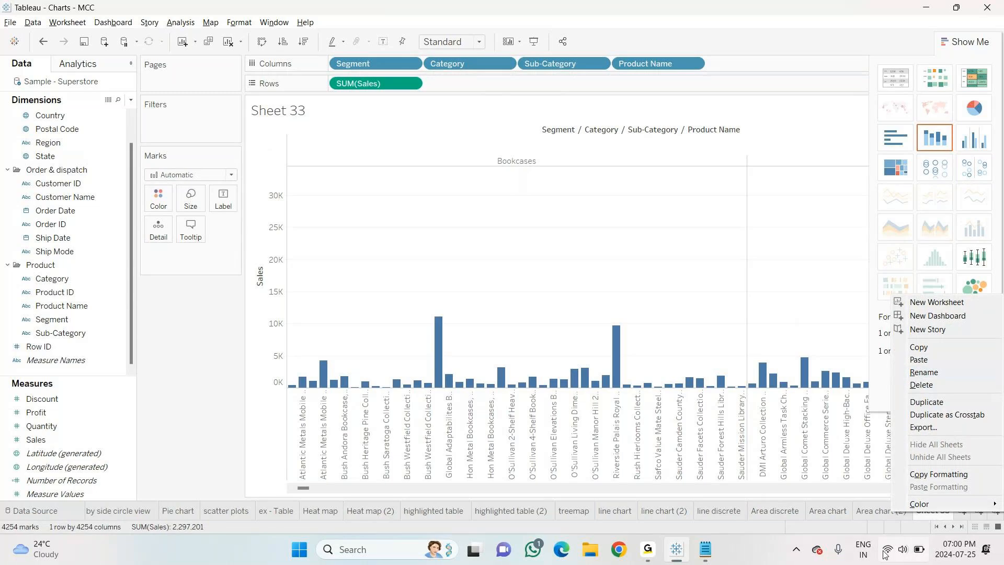
left_click(920, 530)
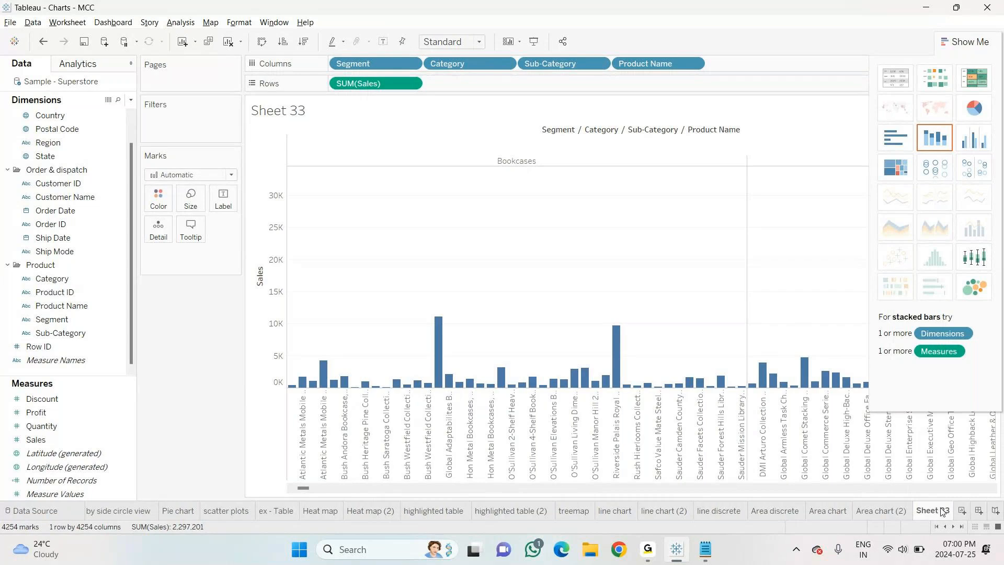
Add a new worksheet and create a hierarchy named "PDT hierachy" from the Segment field.
left_click(963, 512)
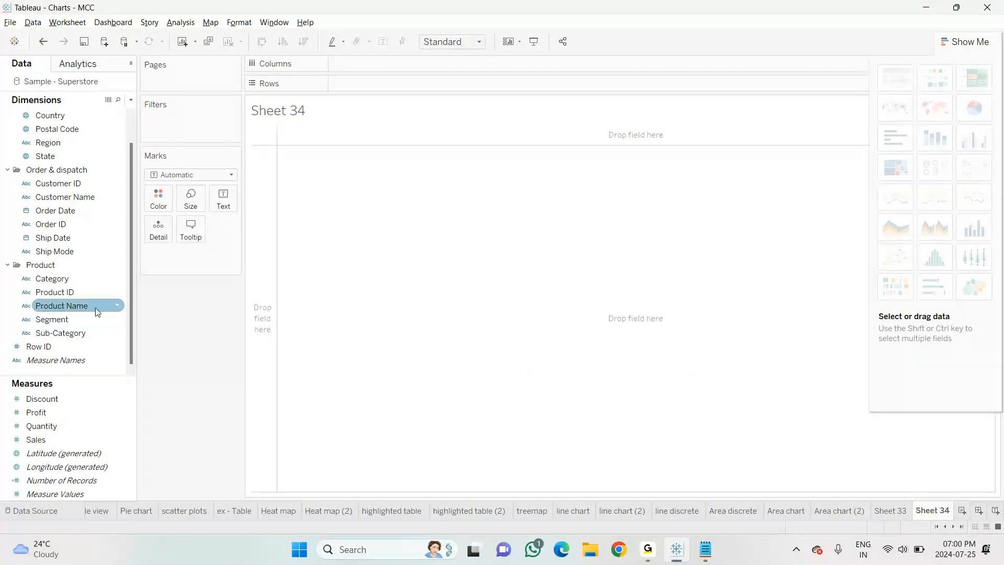
right_click(110, 318)
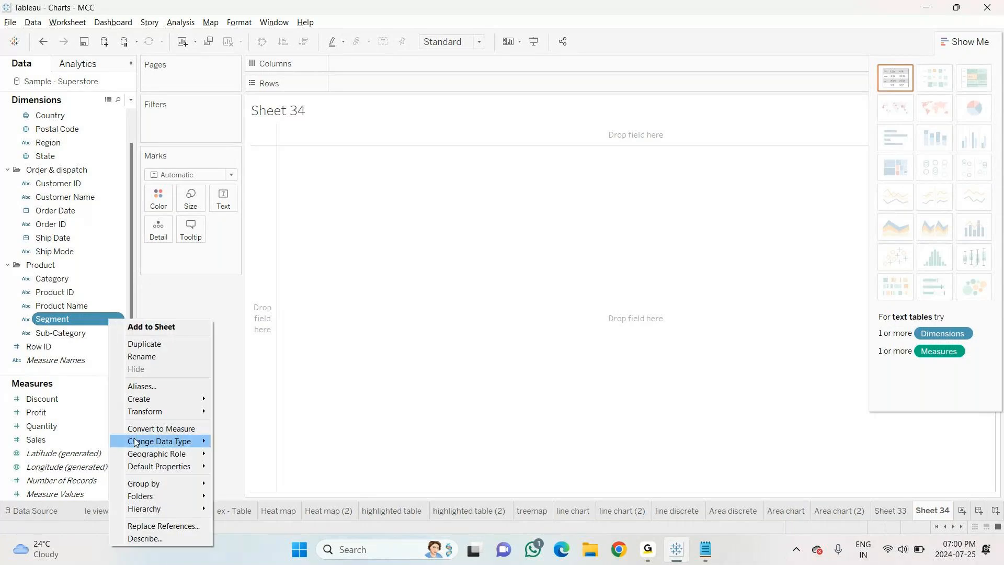
mouse_move(145, 508)
left_click(249, 510)
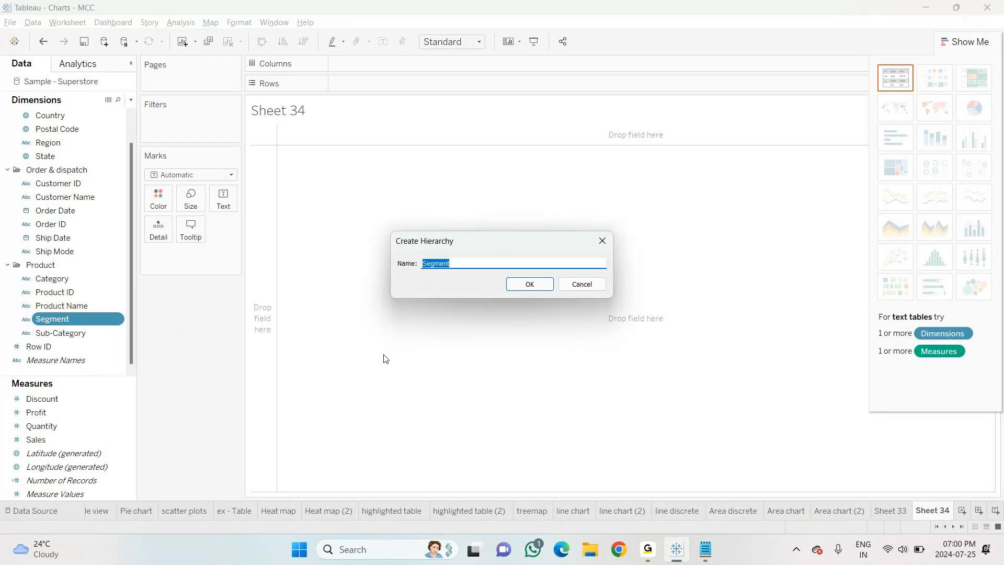
key("BackSpace")
type("PDT hierachy")
key("Return")
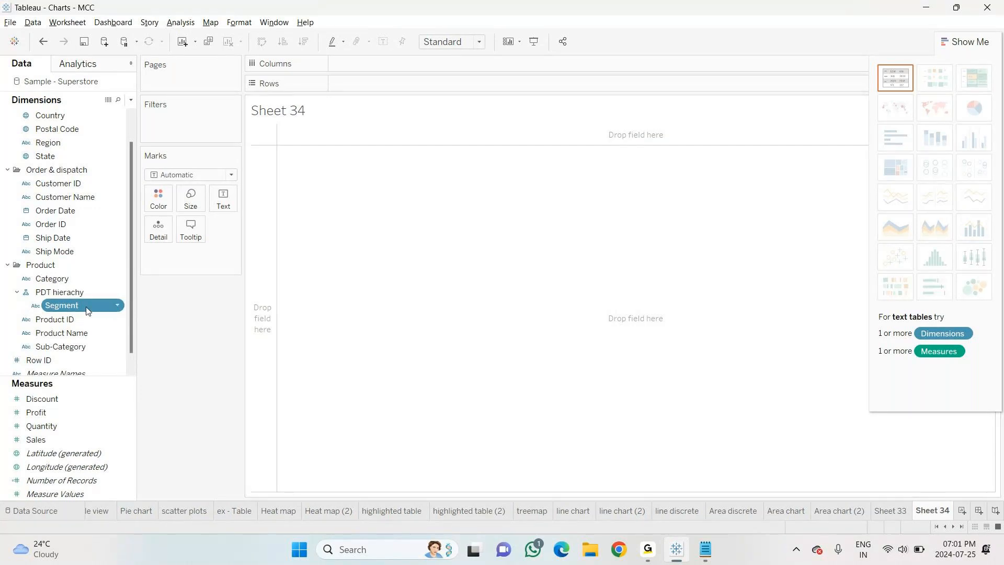
Add Category, Sub-Category and Product Name to the PDT hierachy, ordered in that sequence below Segment.
left_click_drag(53, 278, 57, 313)
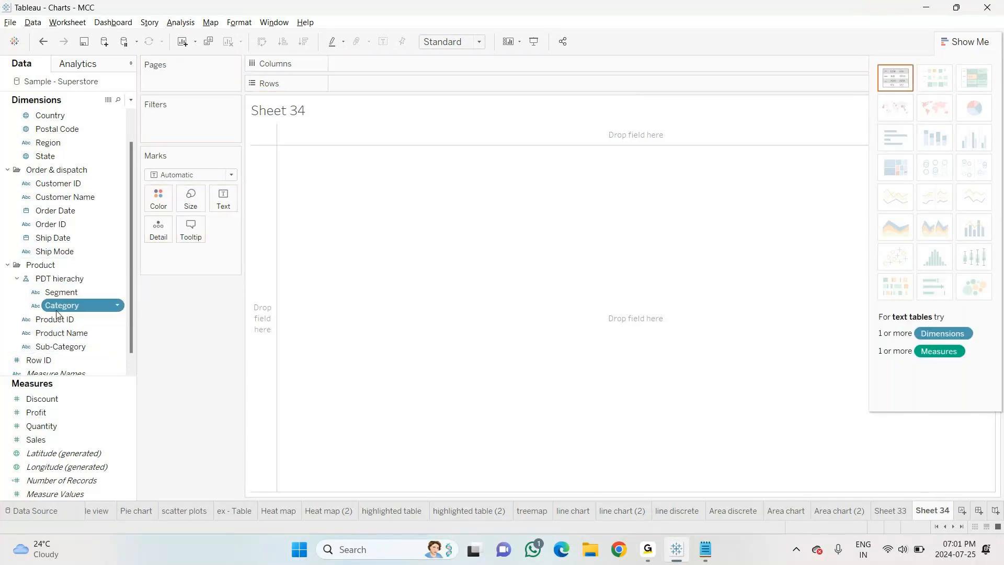
left_click(56, 347)
left_click_drag(56, 349, 52, 301)
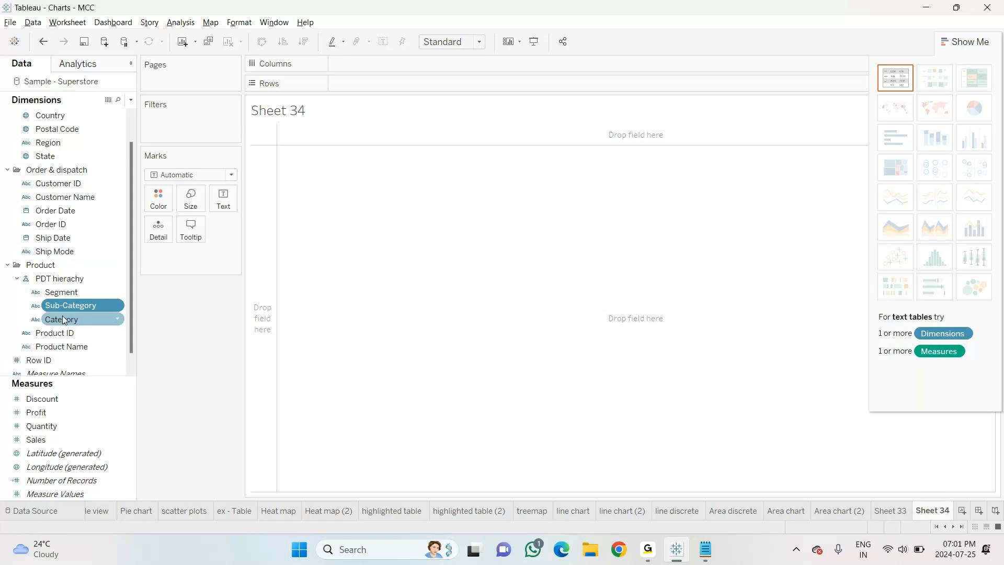
left_click_drag(61, 306, 52, 326)
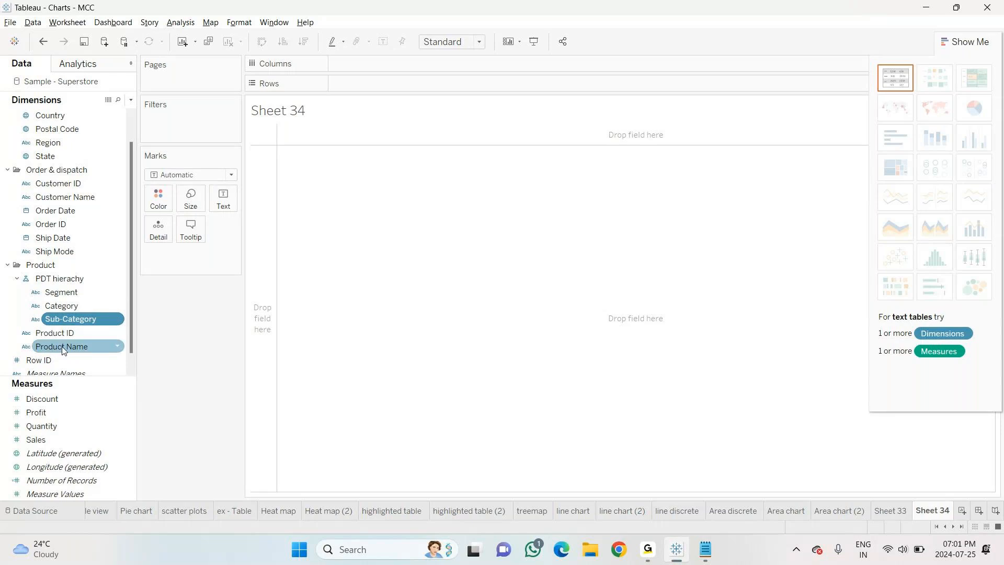
right_click(62, 346)
mouse_move(120, 314)
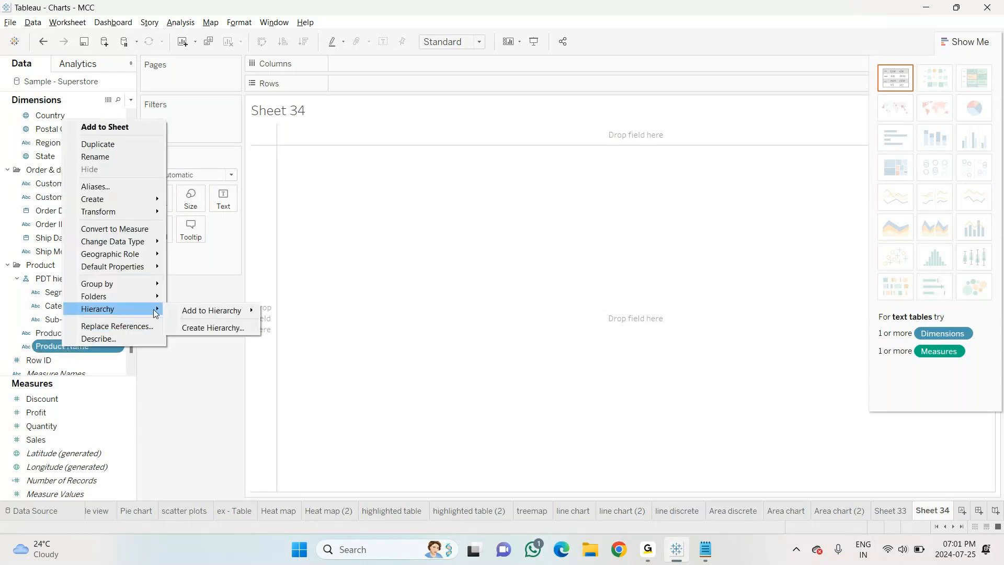
mouse_move(202, 313)
left_click(299, 310)
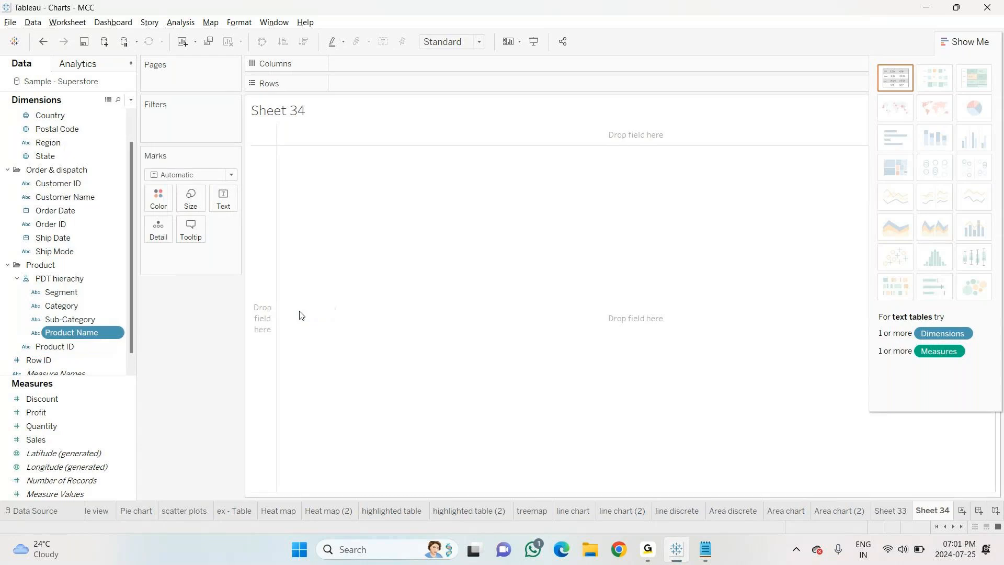
Review the PDT hierachy levels from Segment to Product Name and collapse the hierarchy in the field list.
left_click(66, 296)
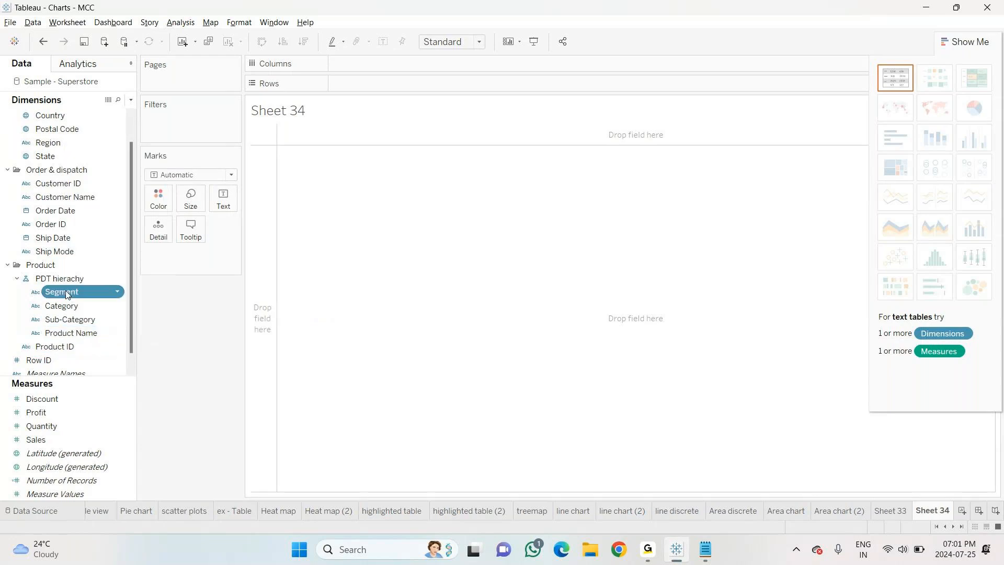
key("Down")
key("Down")
key("Down")
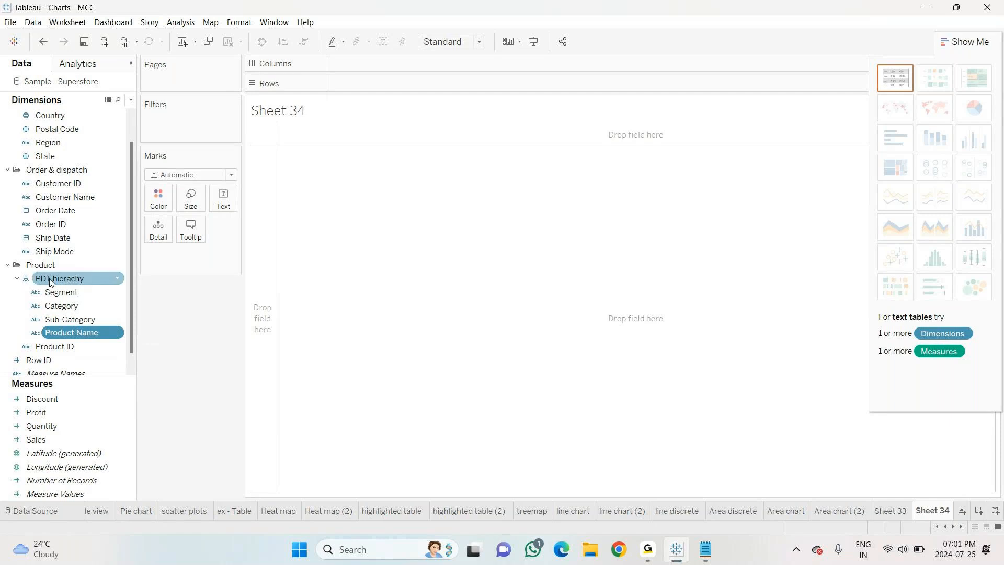
left_click(18, 278)
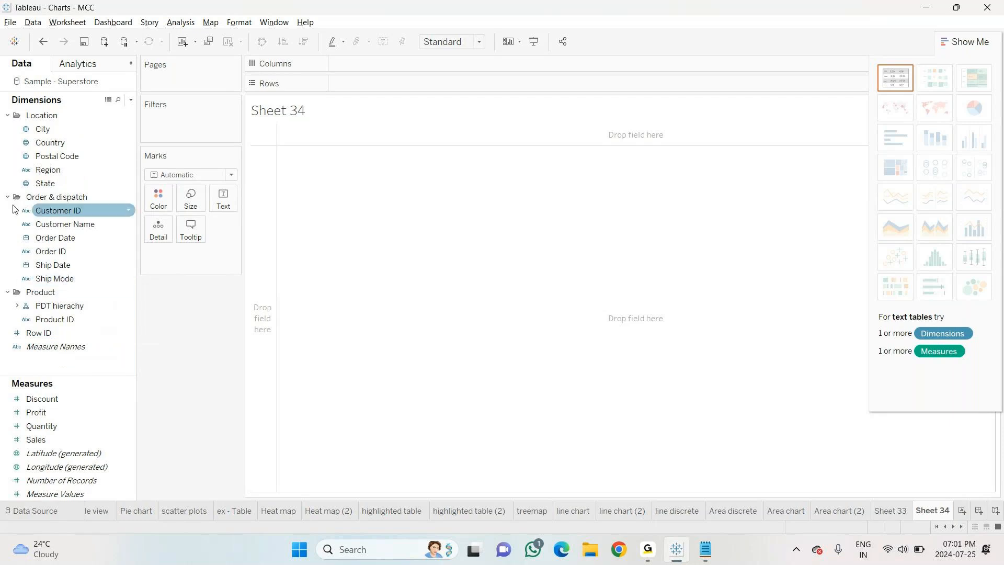
left_click(18, 306)
left_click(17, 306)
Plot Sales in the rows against PDT hierachy in the columns, drilling down from Segment to Product Name.
left_click_drag(67, 308, 371, 68)
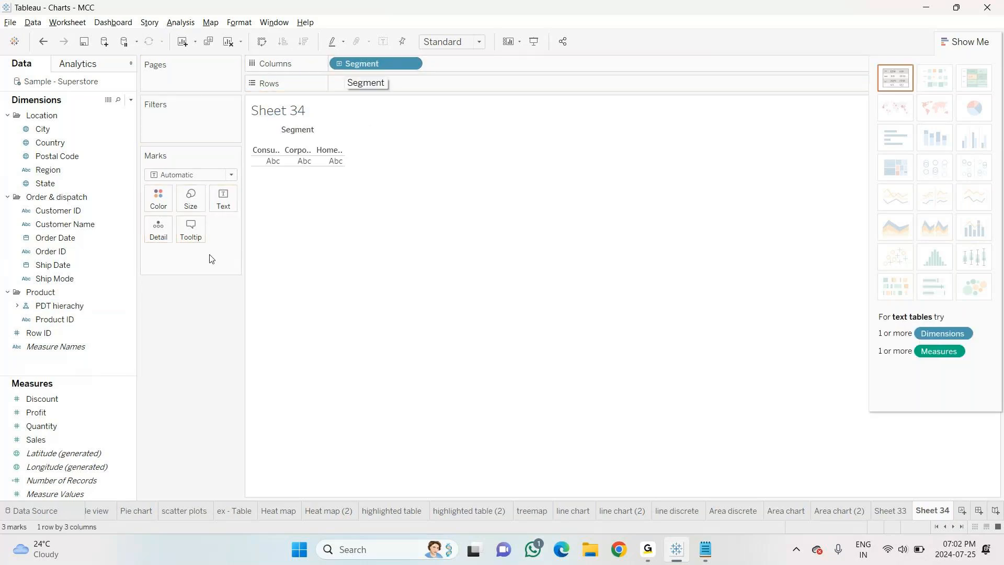
left_click_drag(47, 439, 368, 85)
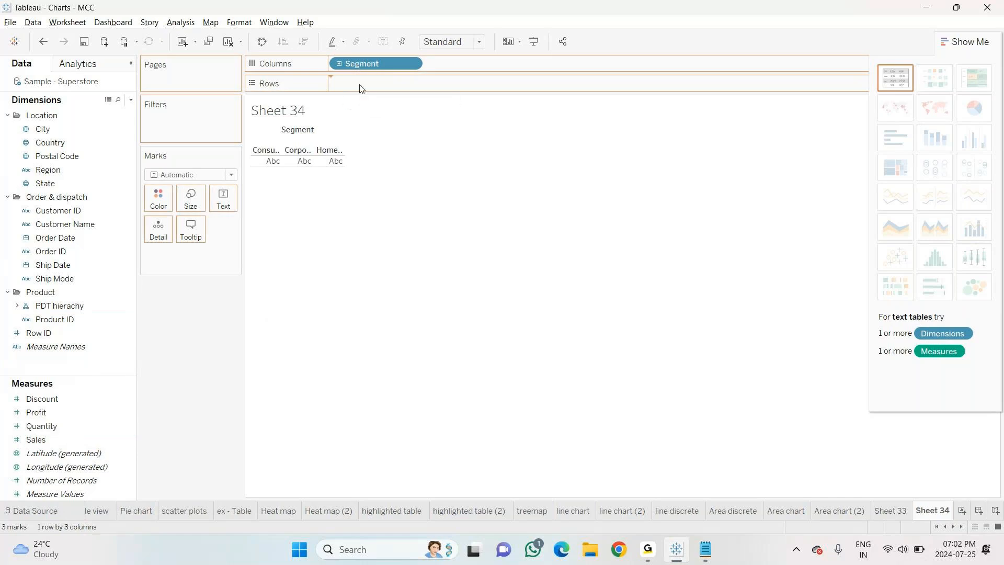
left_click(340, 64)
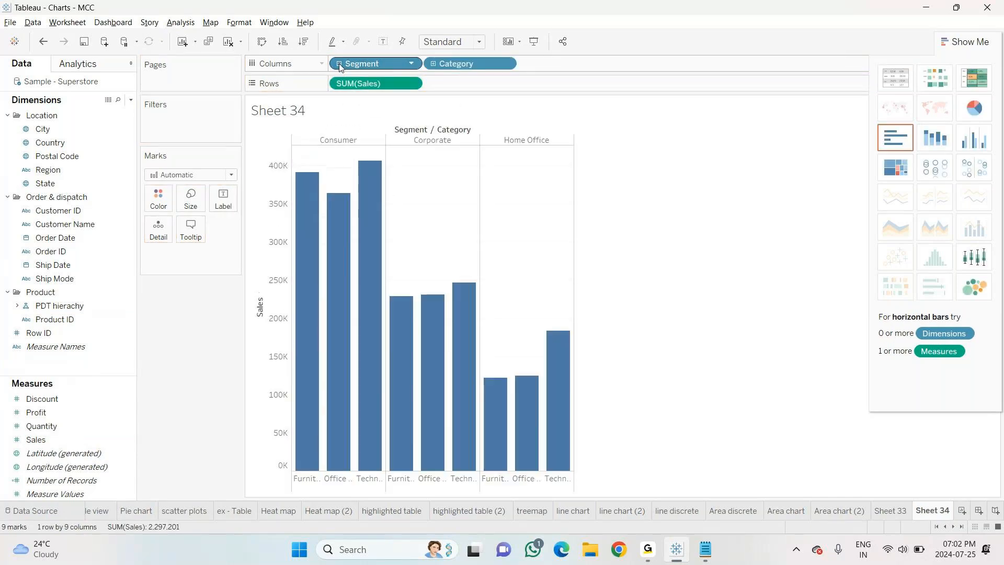
left_click(433, 64)
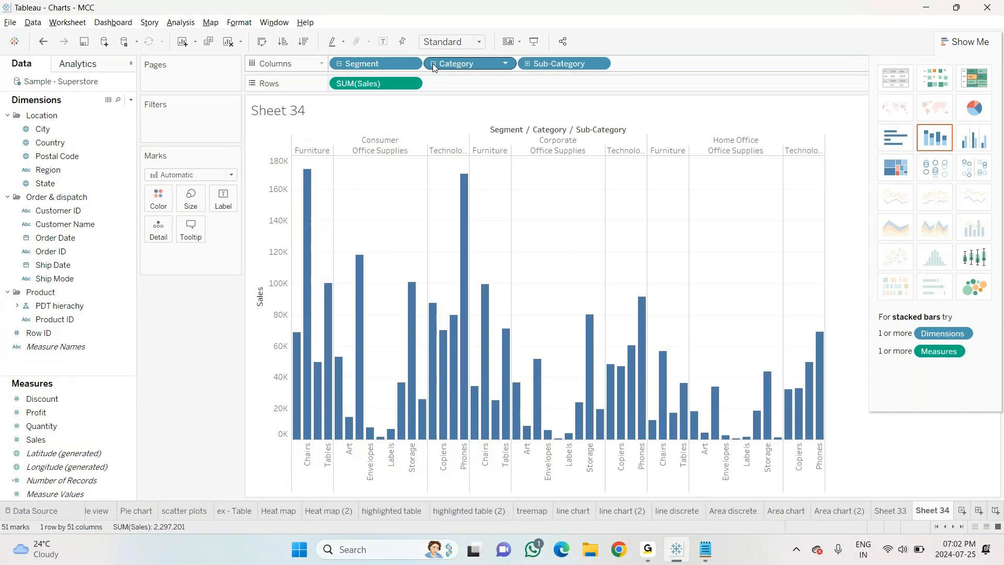
left_click(529, 64)
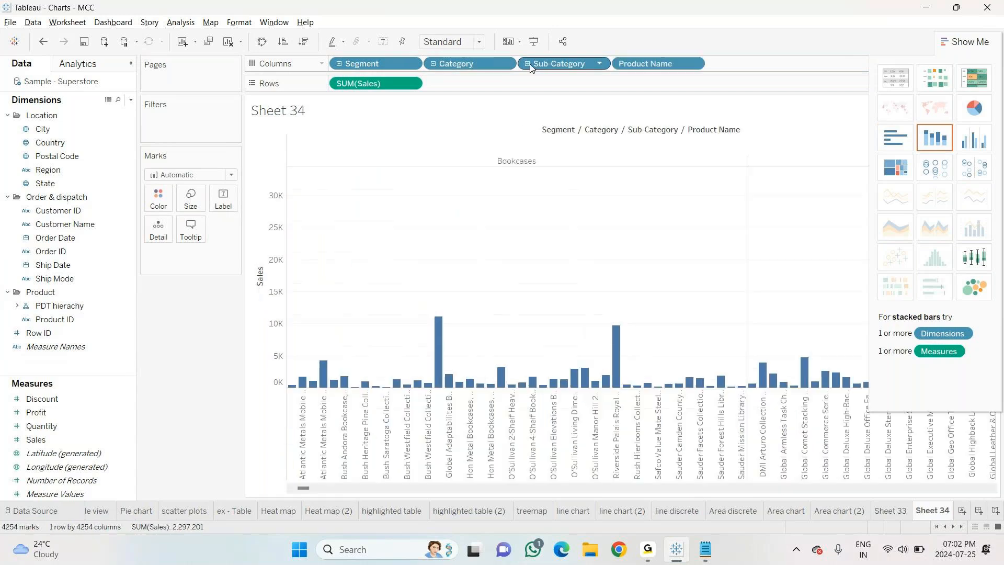
Collapse the column hierarchy level by level back to Segment, and drill down again to Product Name.
left_click(528, 64)
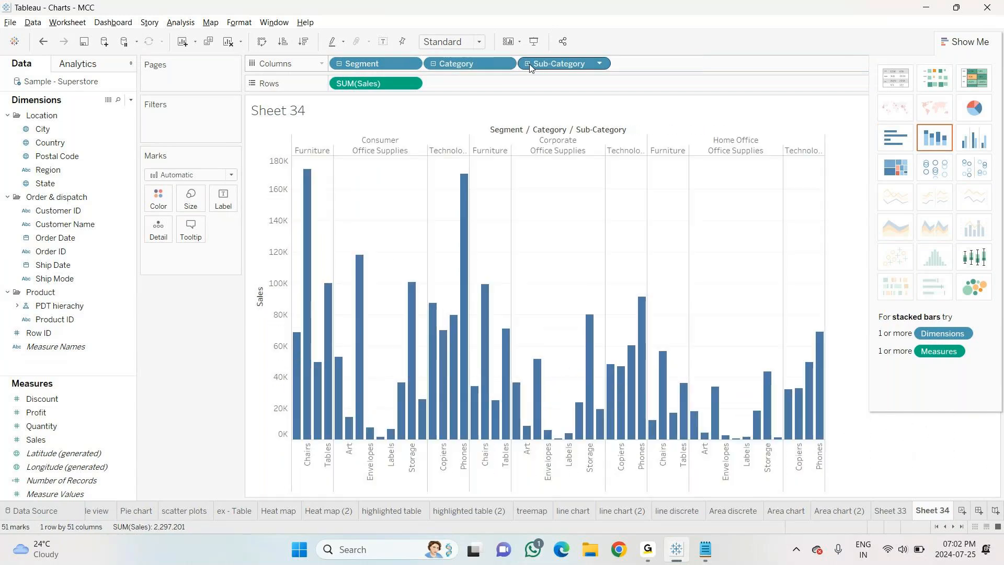
left_click(433, 64)
left_click(340, 64)
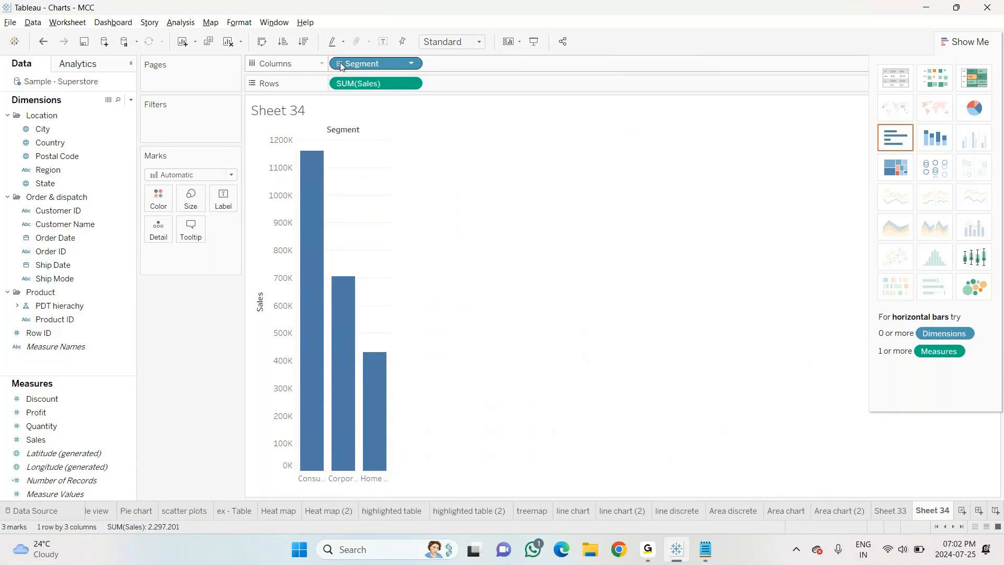
left_click(339, 64)
left_click(433, 64)
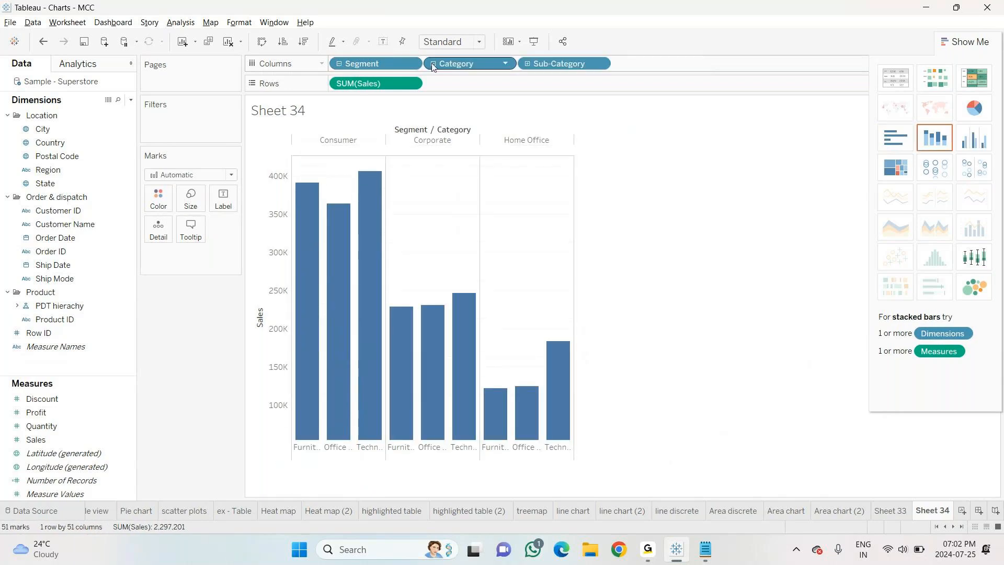
left_click(528, 64)
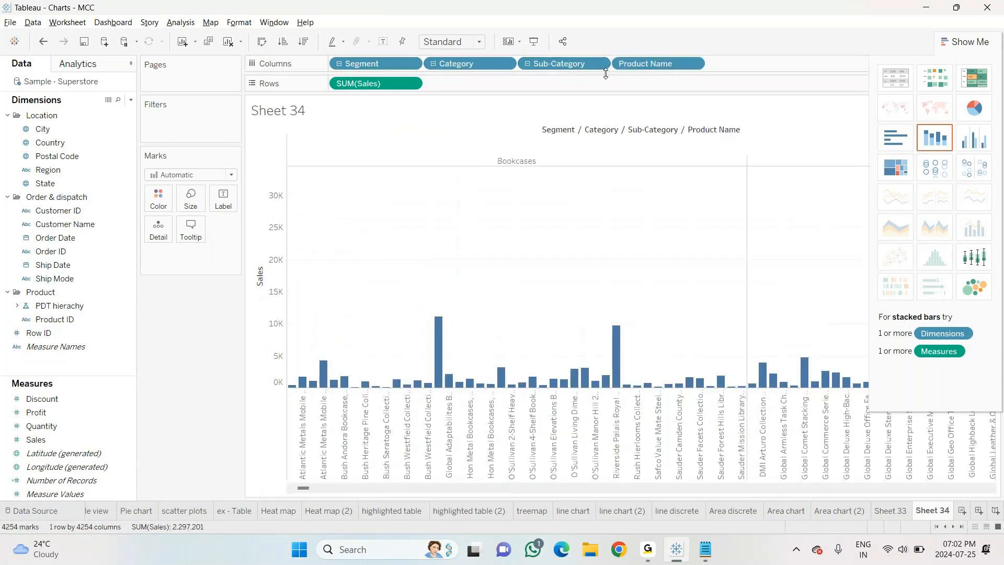
Remove Category from the columns, collapse the hierarchy to Segment, and drill down again through Category and Sub-Category to Product Name.
left_click_drag(460, 64, 157, 315)
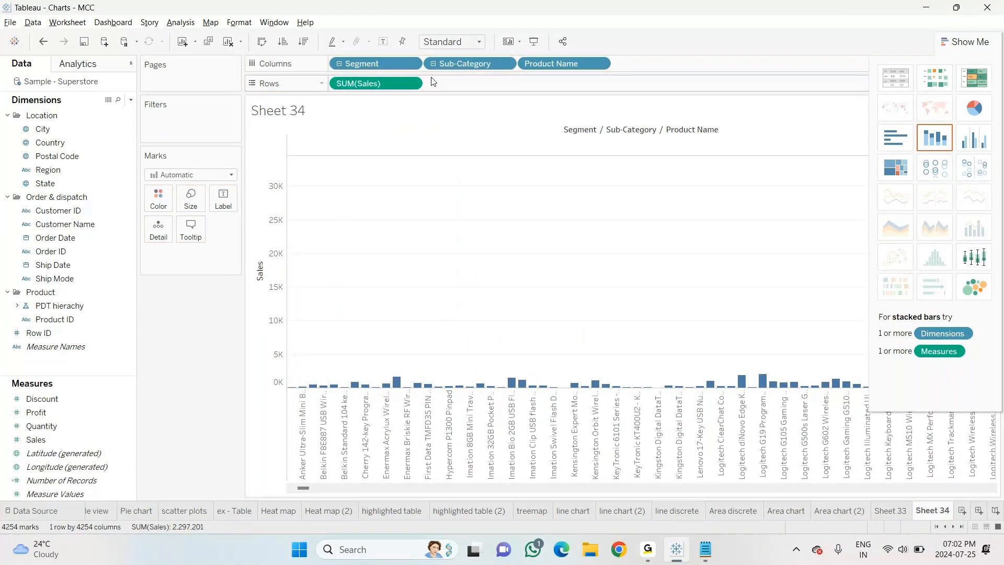
left_click(339, 64)
left_click(339, 64)
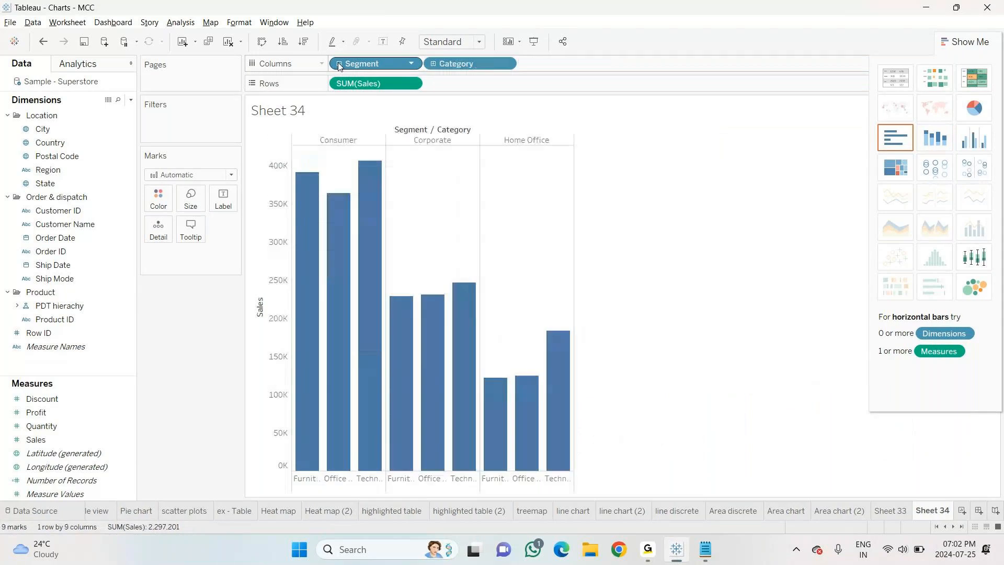
left_click(432, 63)
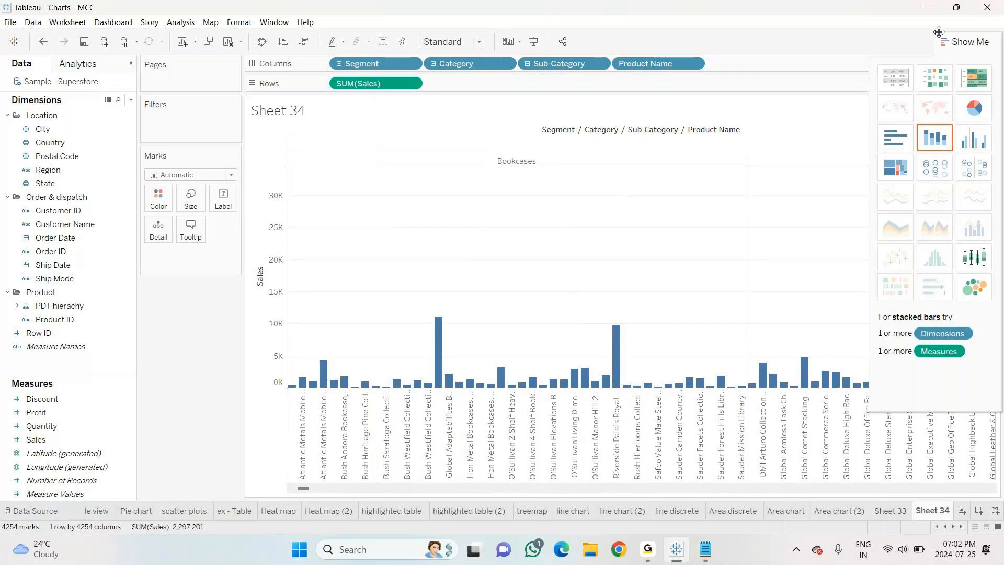
In the Notepad notes, add a blank line and the entry "hierarchy for product" below the chart list.
mouse_move(705, 549)
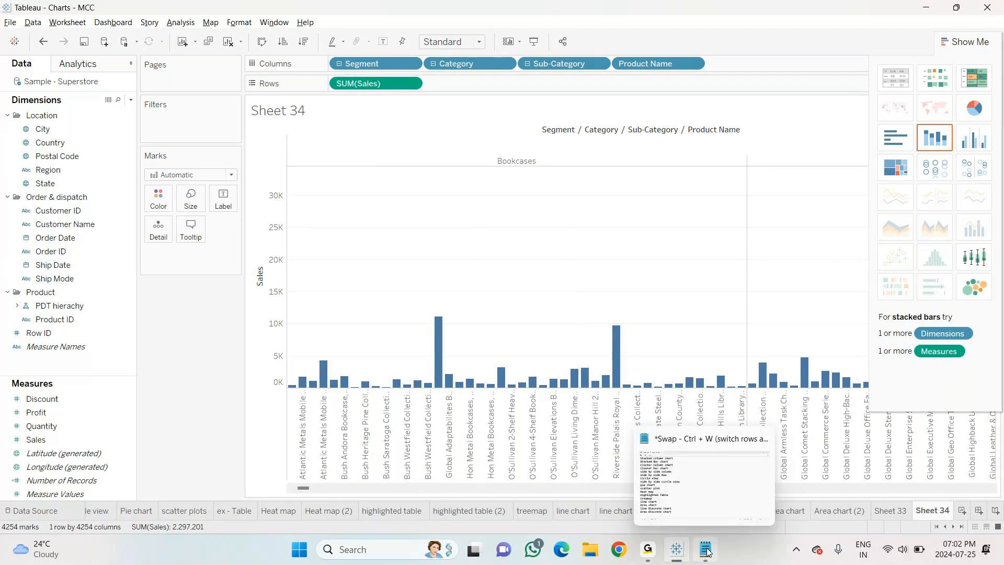
left_click(717, 514)
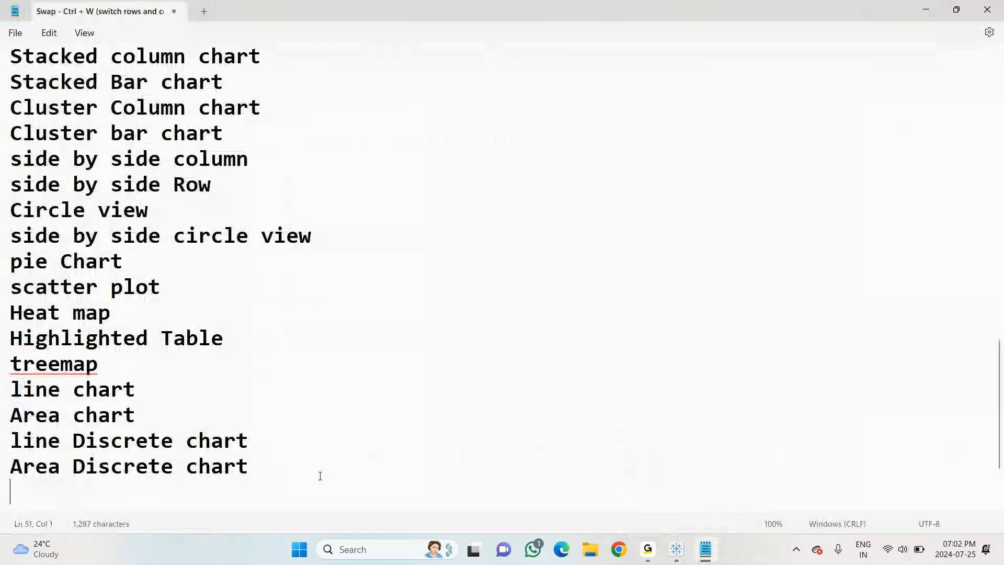
key("Return")
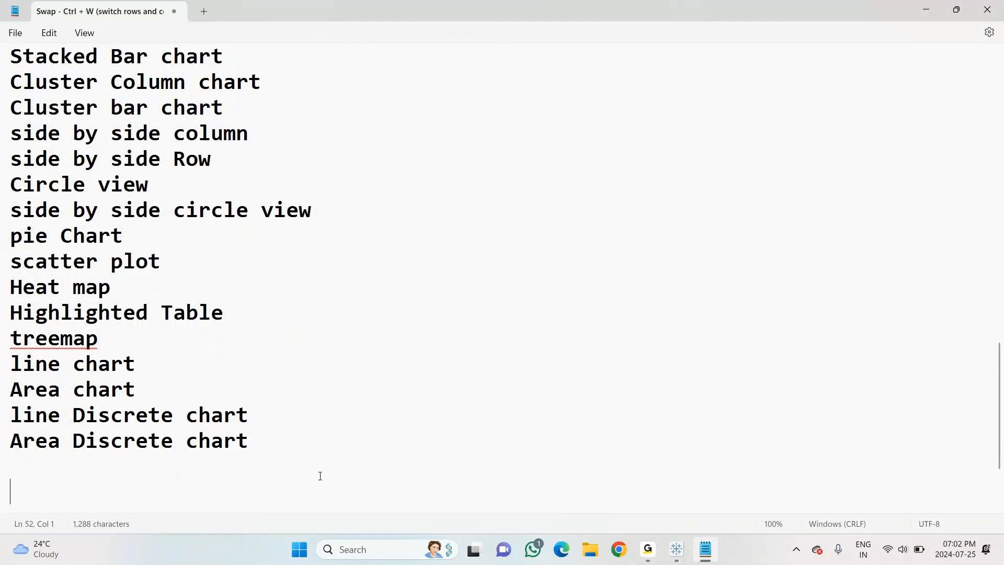
type("hierarch")
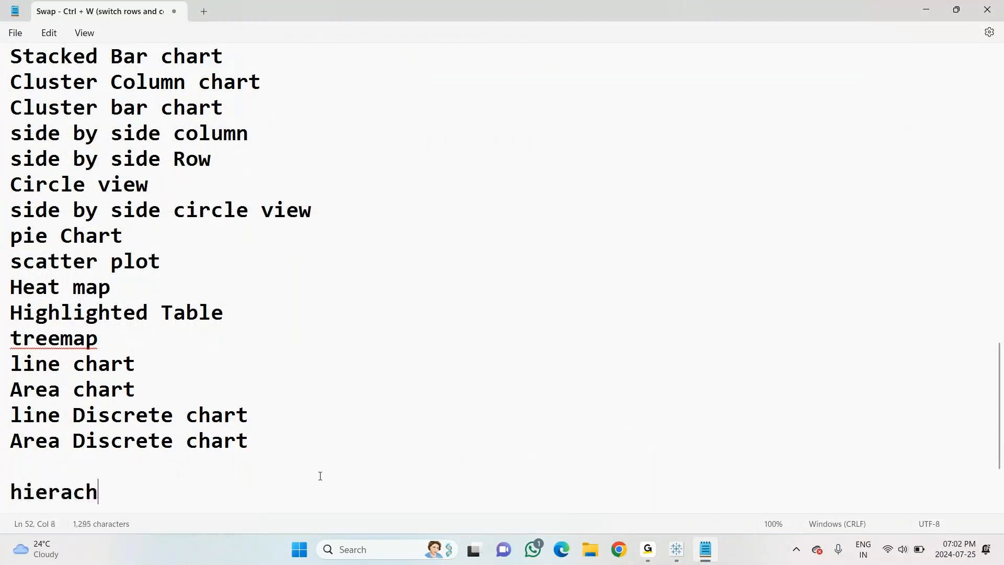
type("y c")
key("BackSpace")
type("fro")
key("BackSpace")
key("BackSpace")
type("or prd")
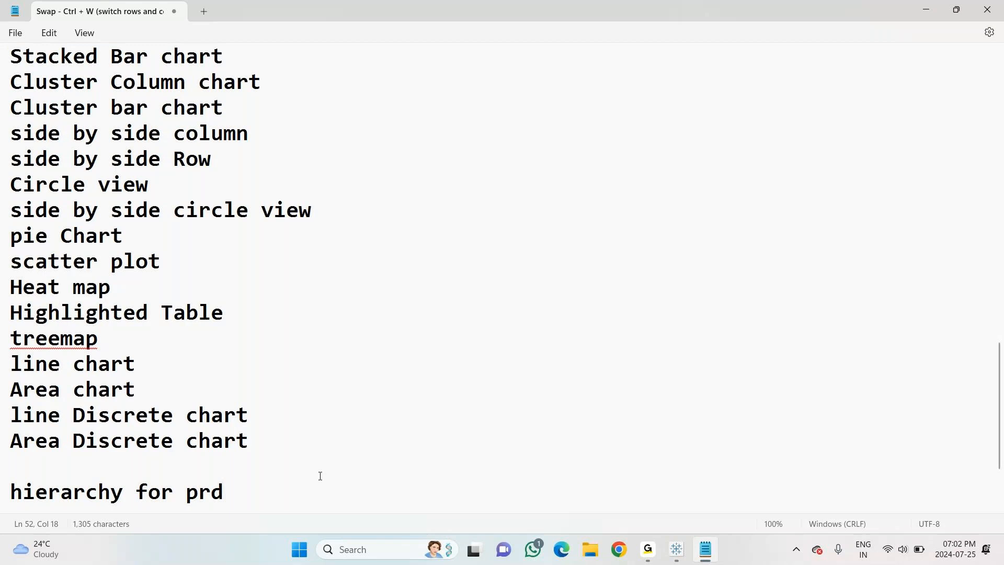
key("BackSpace")
type("u")
key("BackSpace")
type("oduct")
key("Return")
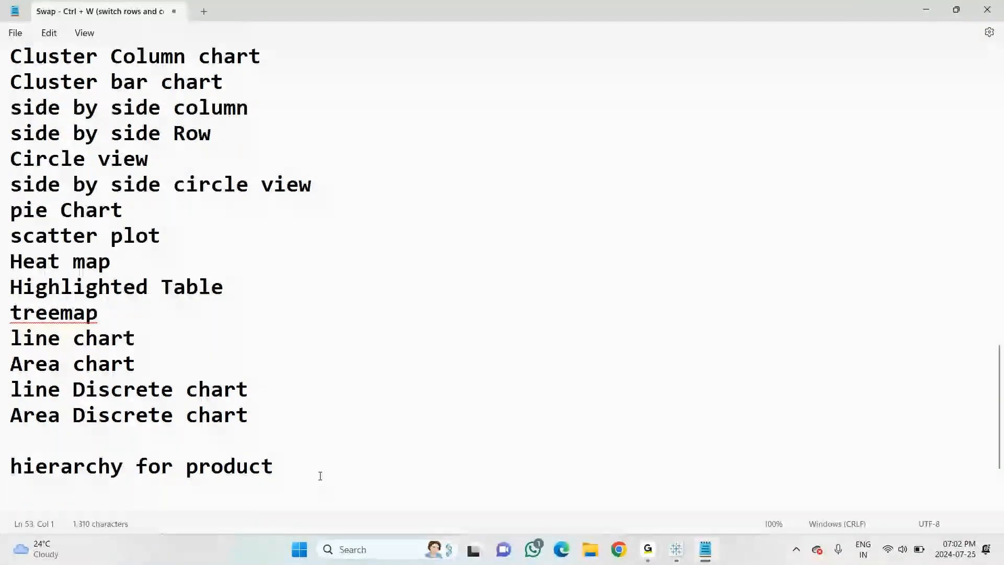
Return to Tableau and hide the Show Me chart suggestions.
key("alt+Tab")
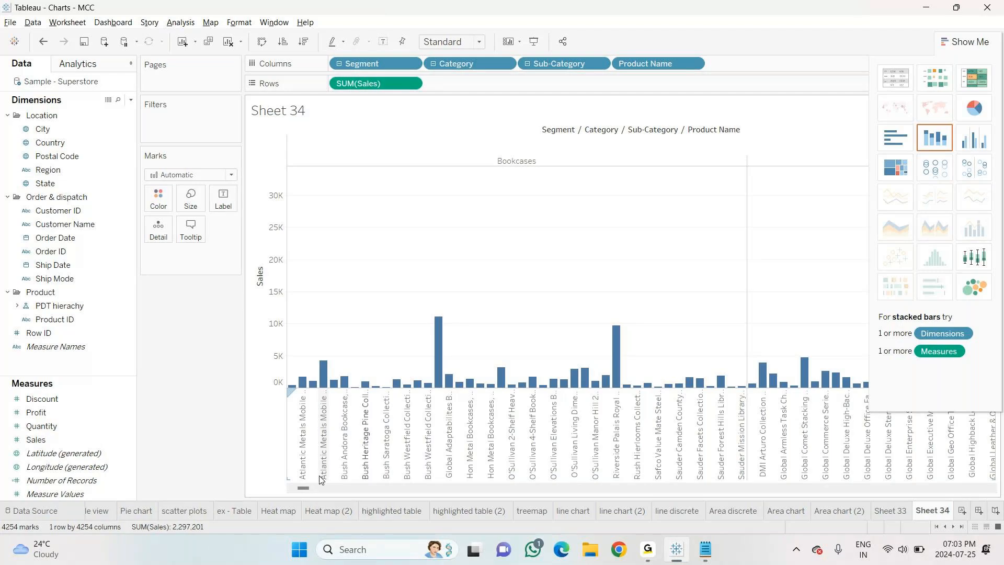
left_click(970, 44)
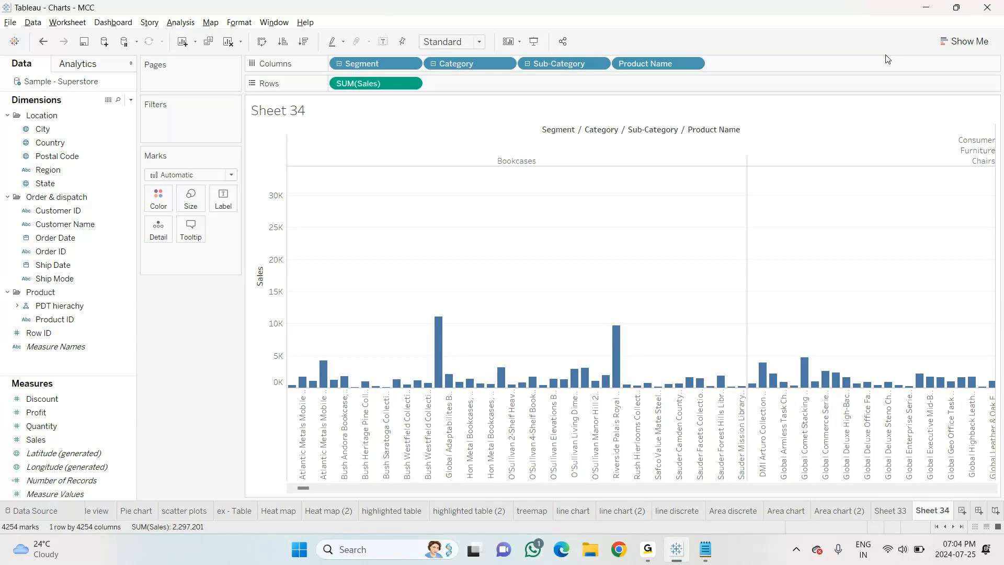
key("alt+Tab")
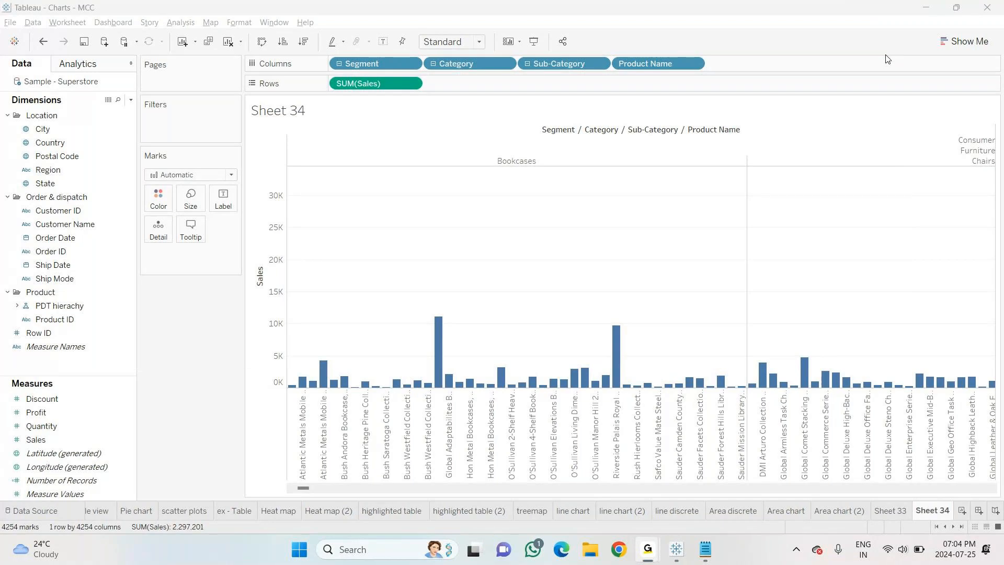
key("alt+Tab")
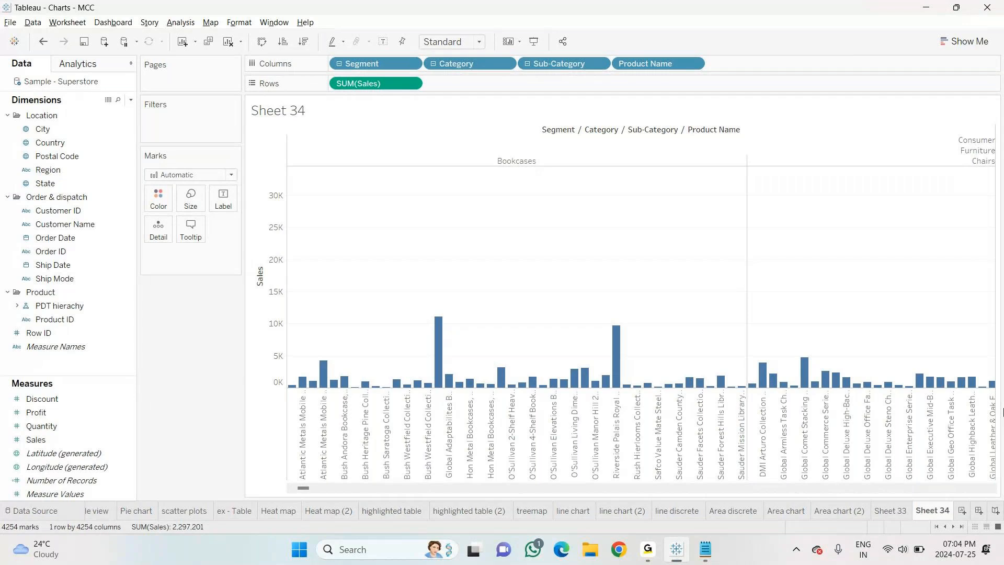
On a new worksheet, place Country, Region, State and City in the columns in that order.
left_click(962, 511)
left_click(49, 146)
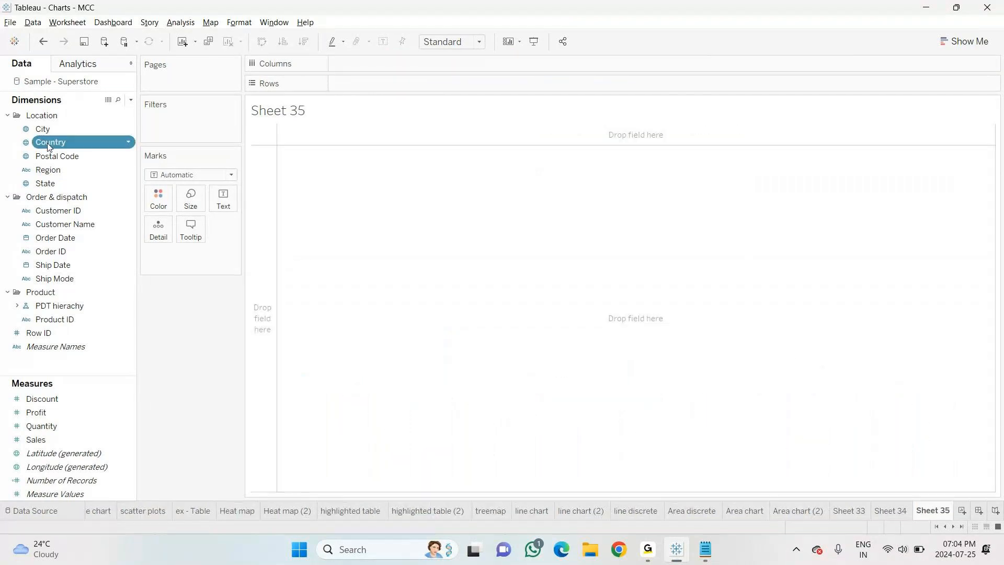
left_click_drag(48, 146, 349, 67)
left_click(63, 173)
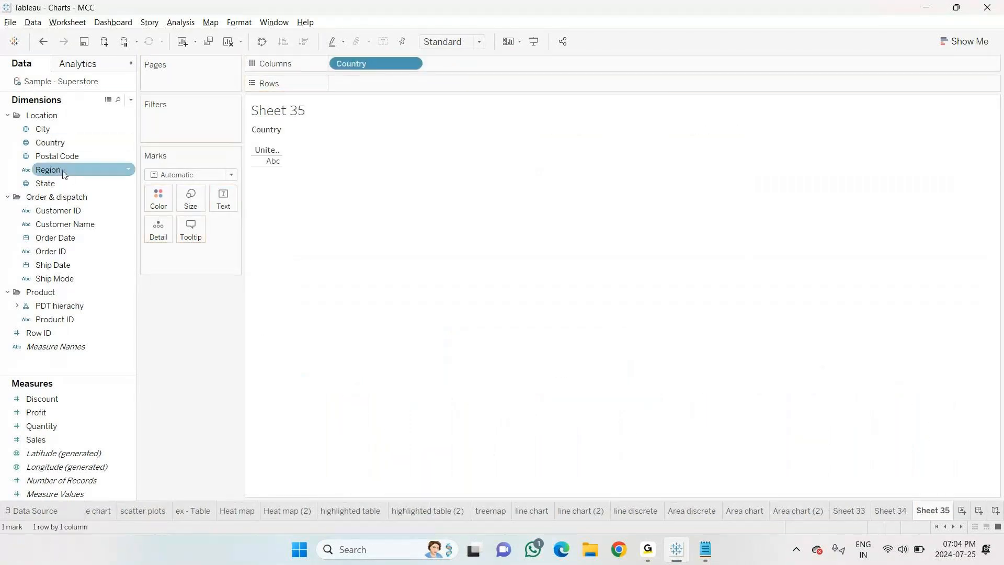
left_click_drag(63, 173, 458, 65)
left_click(61, 179)
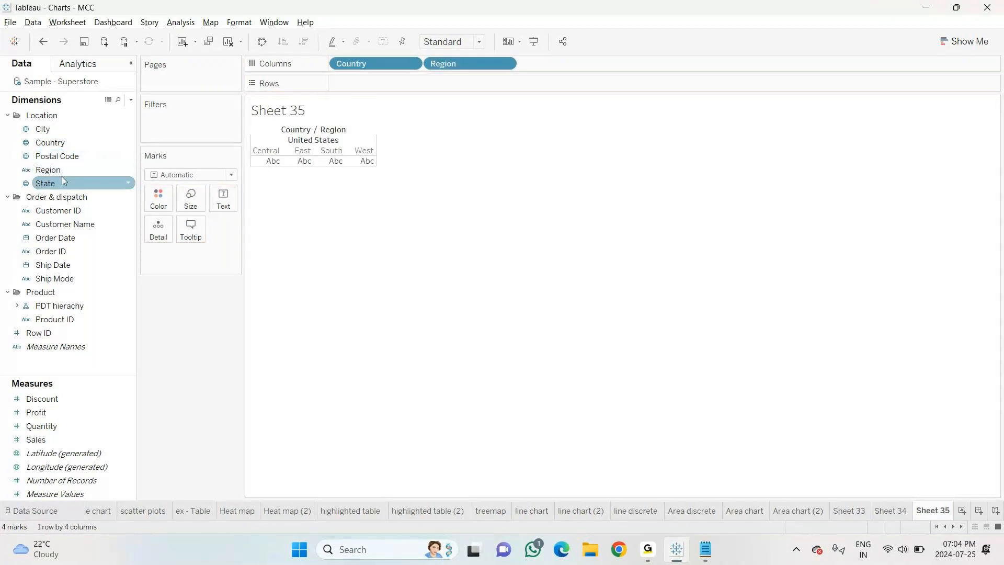
left_click_drag(60, 183, 534, 67)
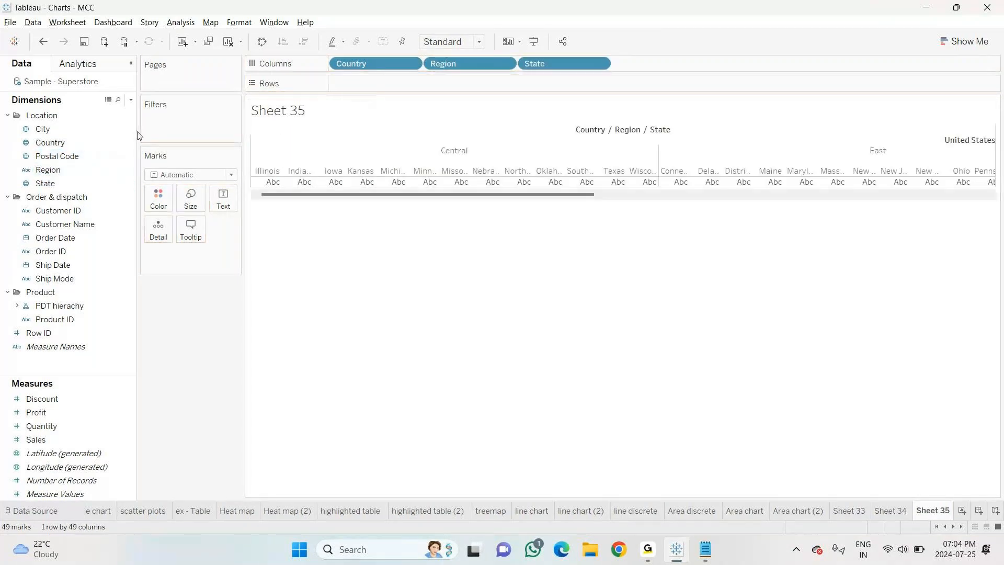
left_click_drag(62, 130, 637, 65)
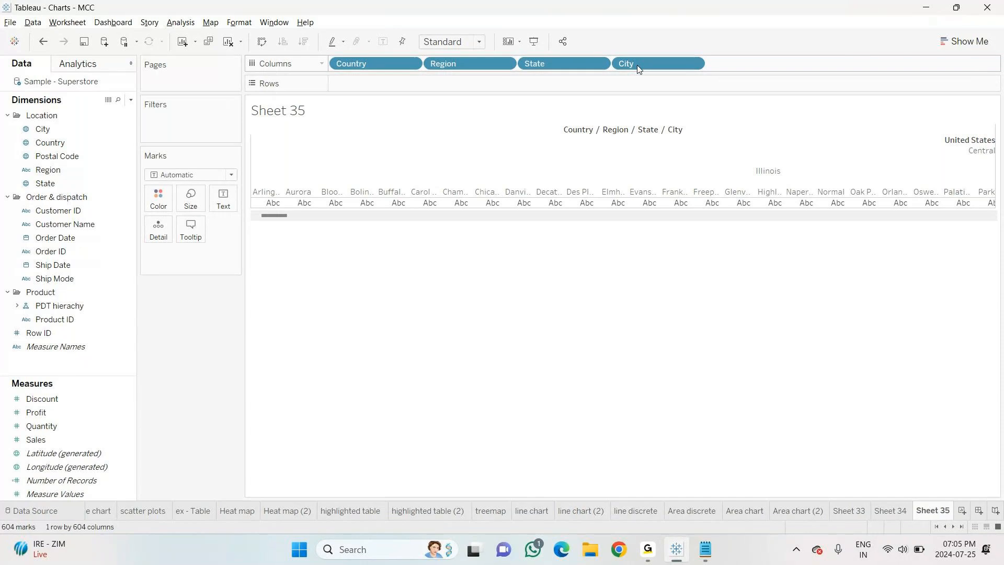
Create a hierarchy named Location Hierarchy from Country, and add Region, State and City below it in that order.
left_click(65, 142)
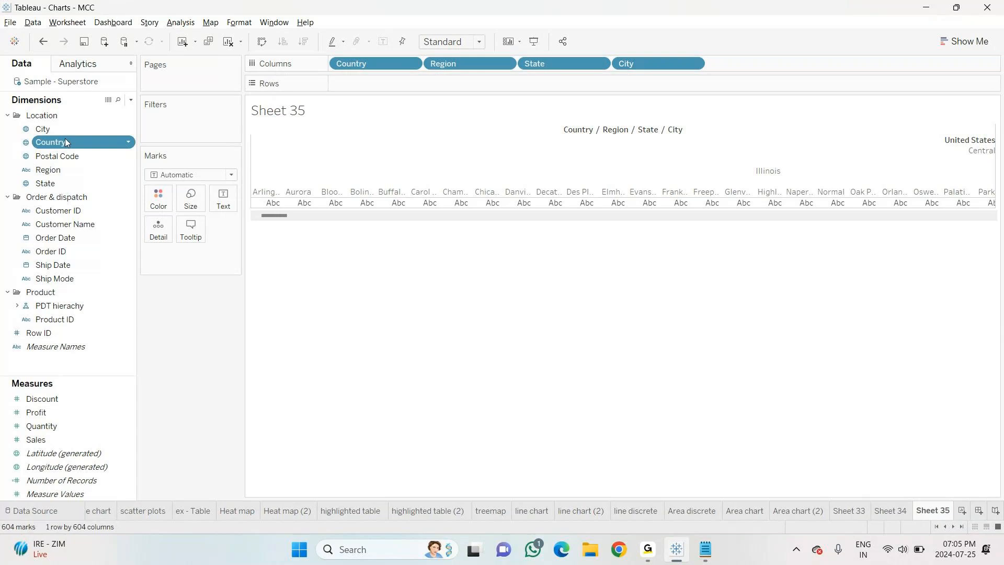
right_click(65, 141)
mouse_move(121, 341)
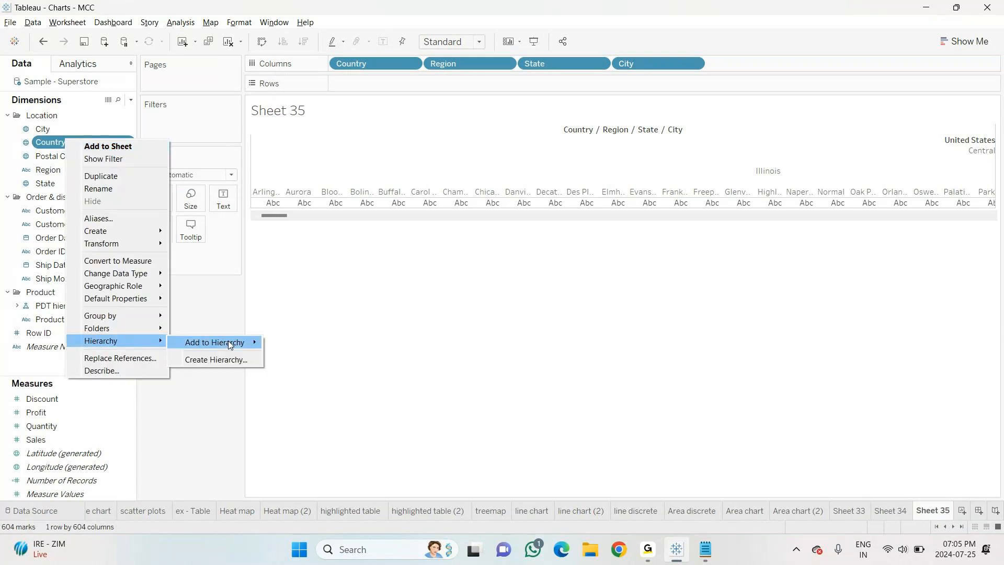
left_click(208, 358)
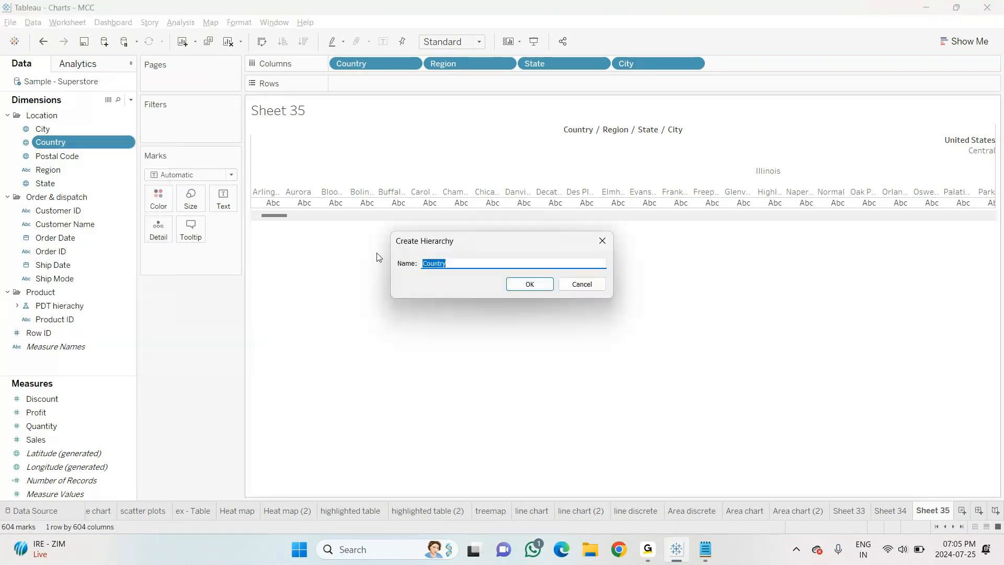
type("Location Hierarchy")
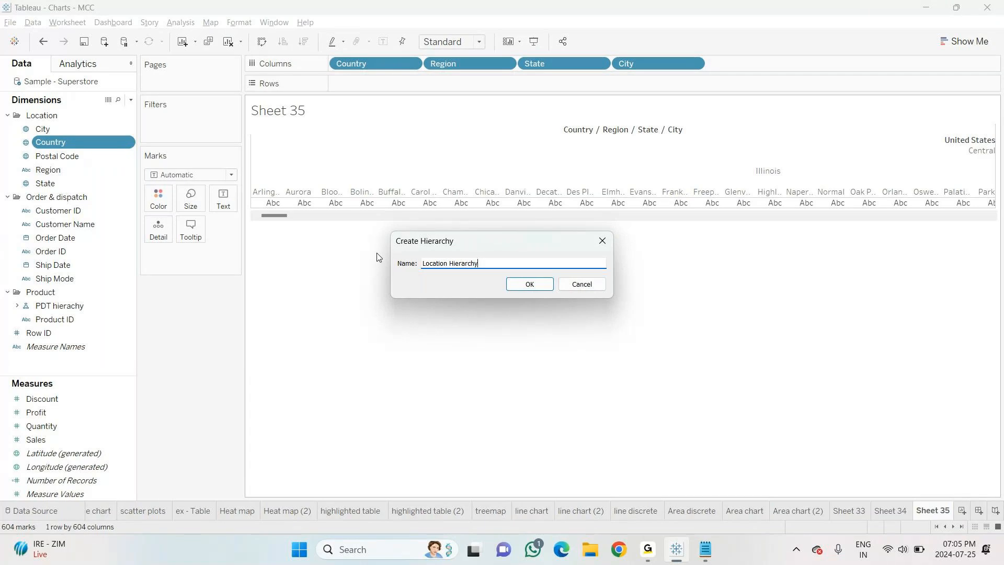
key("Return")
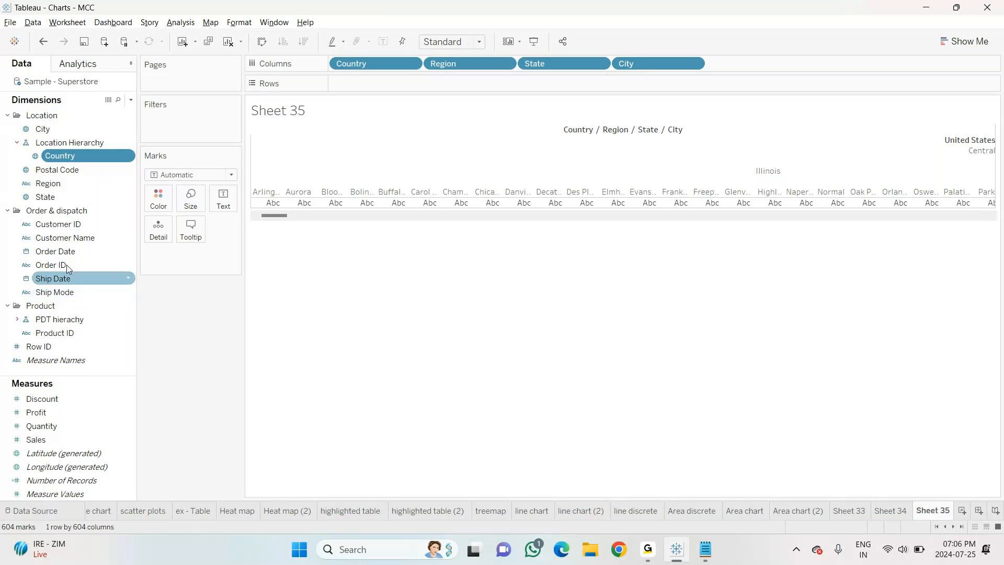
mouse_move(48, 183)
left_mouse_down()
mouse_move(108, 156)
mouse_move(58, 164)
mouse_move(53, 184)
mouse_move(80, 169)
mouse_move(59, 159)
mouse_move(61, 168)
left_mouse_up()
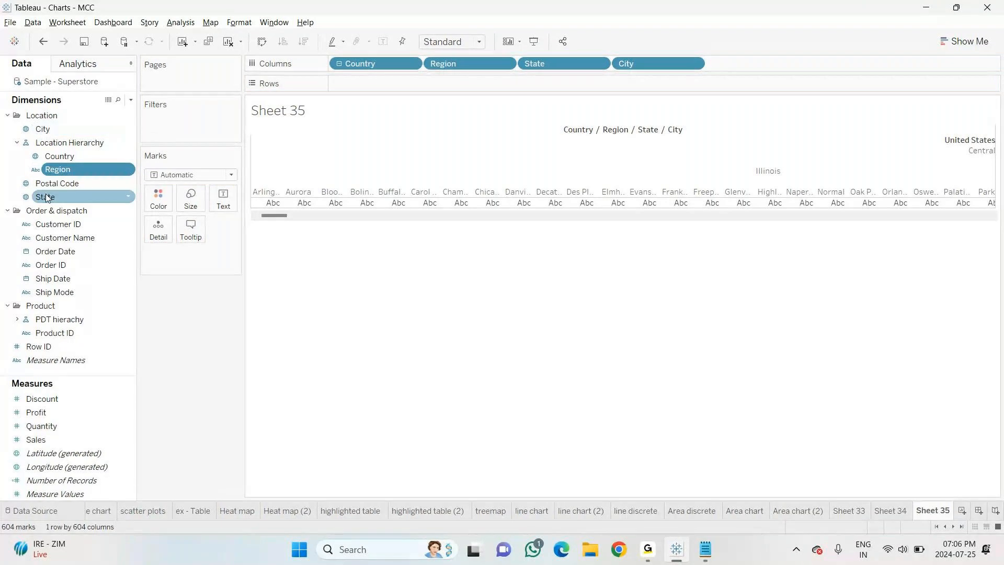
mouse_move(46, 197)
left_mouse_down()
mouse_move(72, 173)
mouse_move(54, 173)
mouse_move(47, 130)
mouse_move(82, 134)
mouse_move(52, 195)
left_mouse_up()
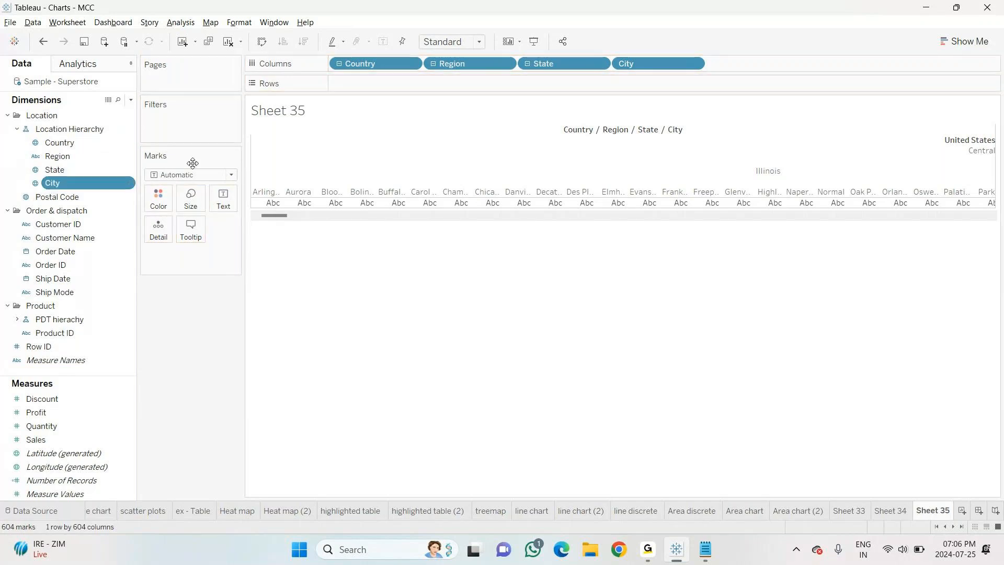
Collapse the location columns to Country and drill down again through Region and State to City.
left_click(339, 64)
left_click(340, 63)
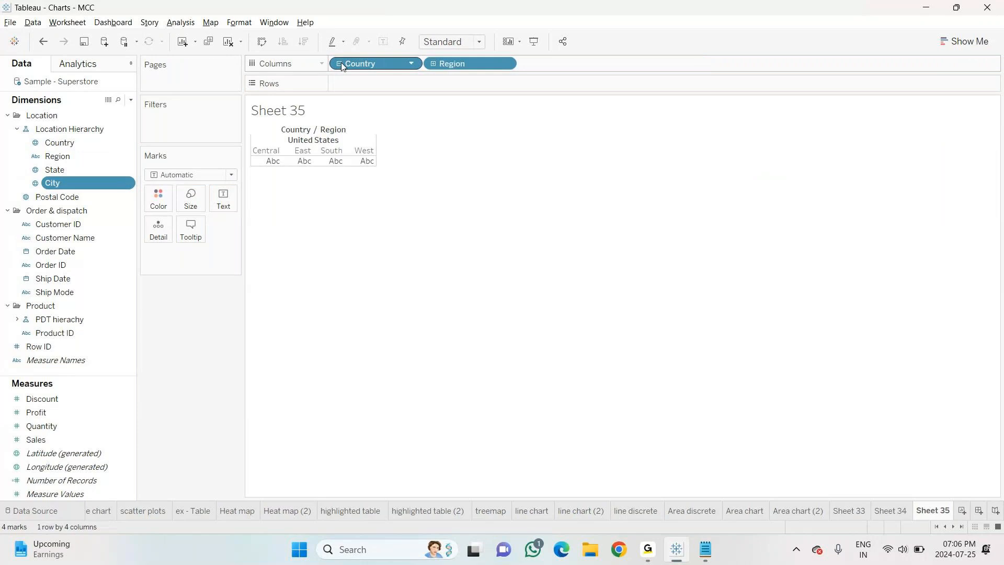
left_click(432, 63)
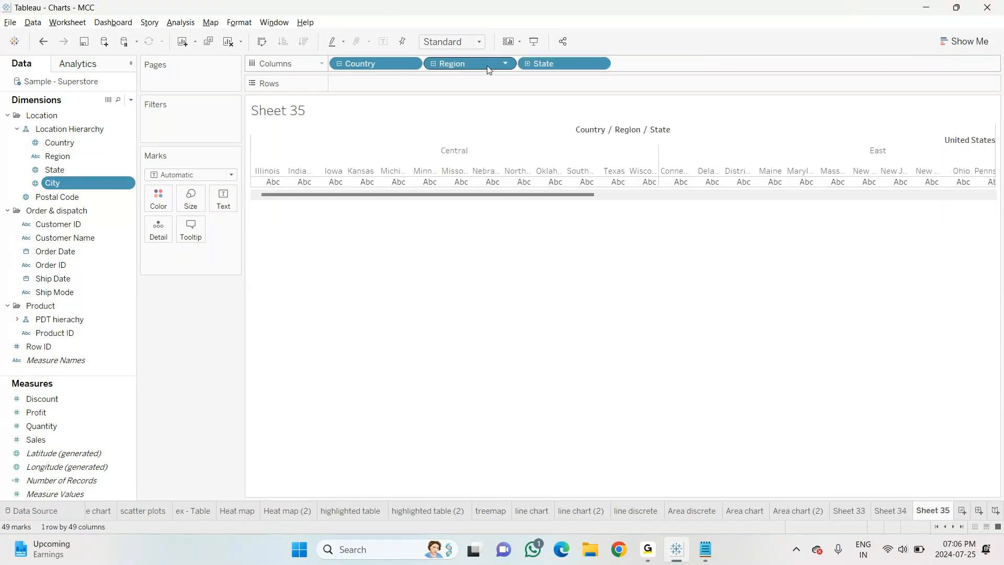
left_click(527, 64)
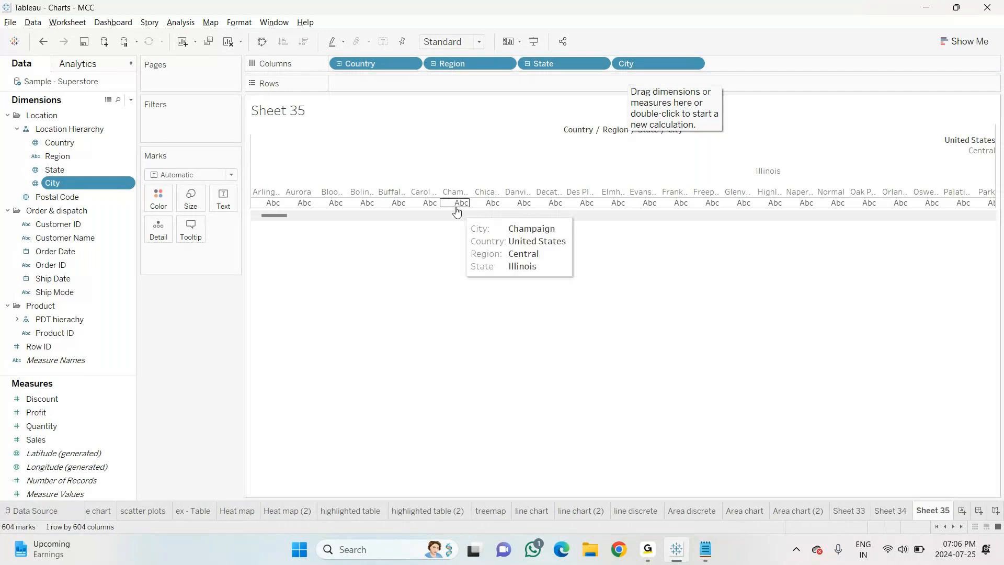
Remove Region from the columns, then collapse to Country and drill down again to Region.
left_click_drag(452, 63, 225, 303)
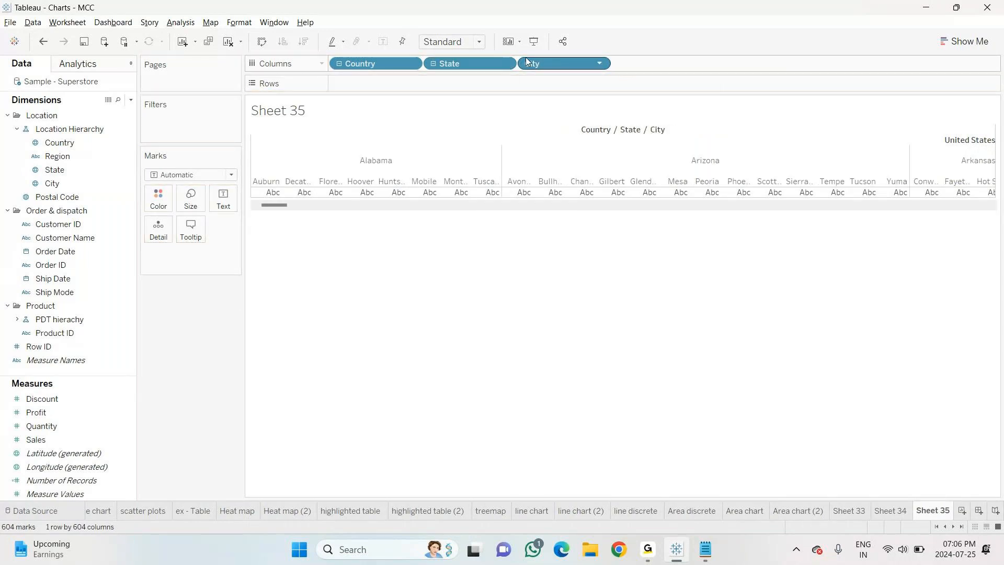
left_click(339, 63)
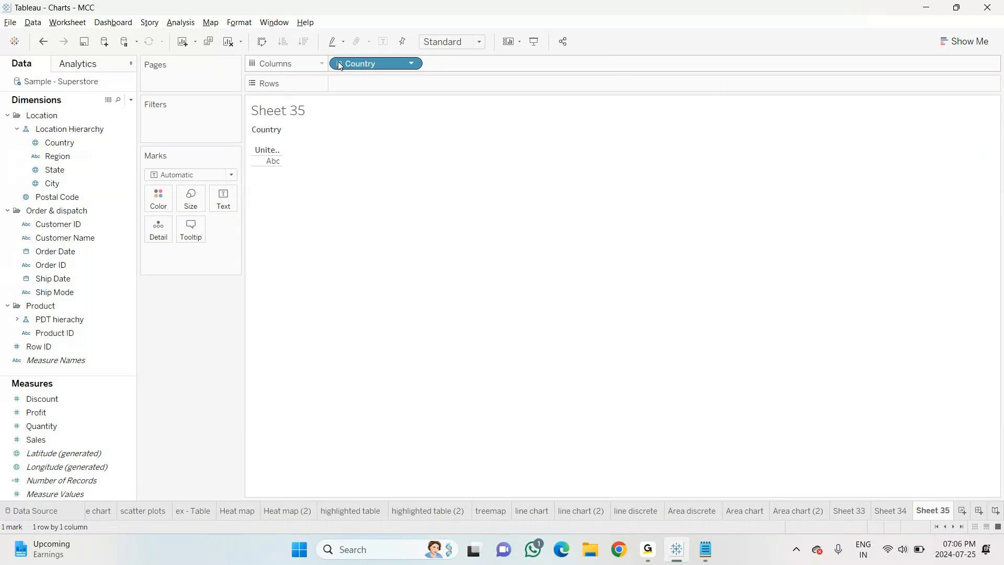
left_click(339, 63)
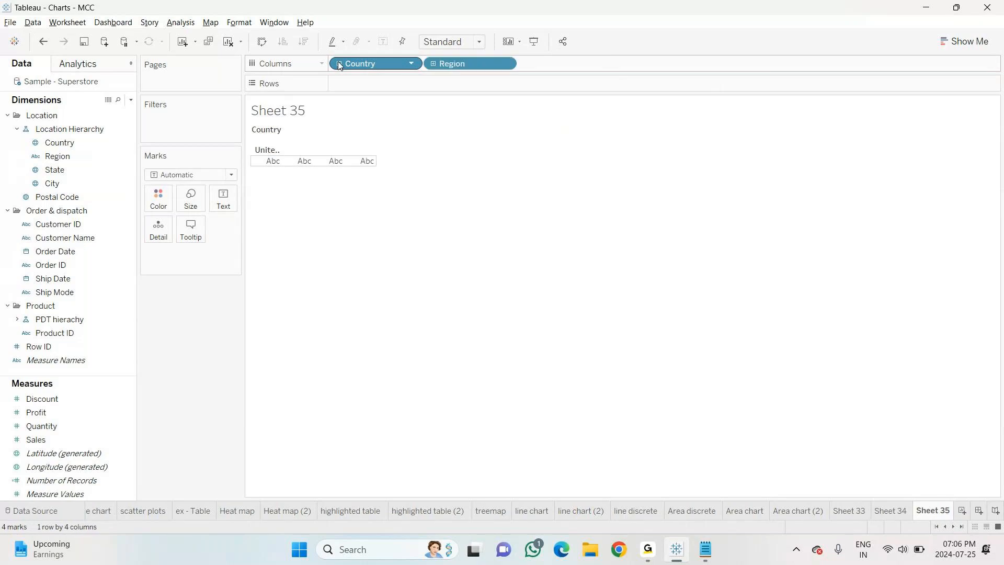
Drill down the location columns to City and remove State, leaving Country, Region and City.
left_click(433, 63)
left_click_drag(542, 65, 177, 329)
left_click(528, 63)
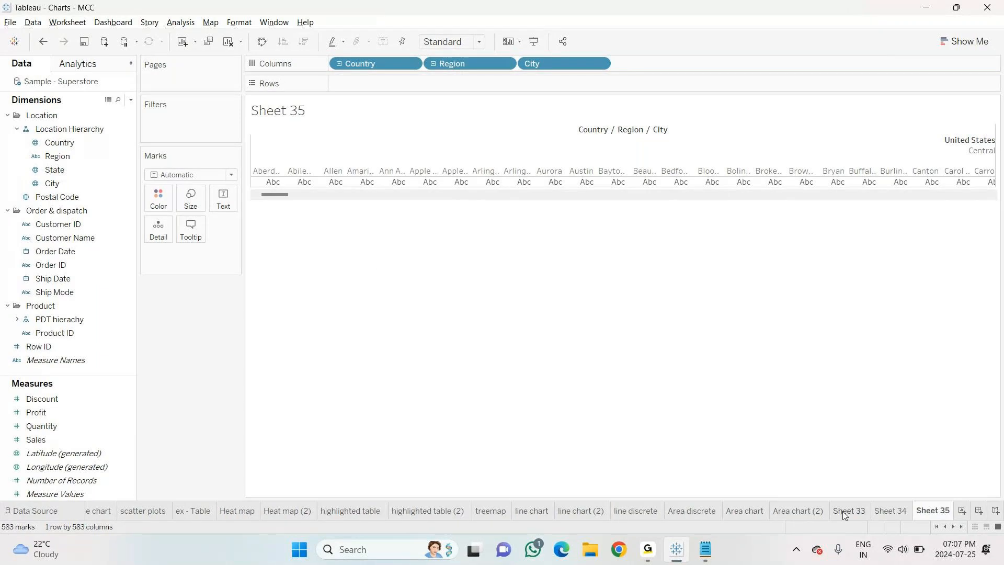
Add a new blank worksheet and rename Sheet 35 as location Hierarchy.
left_click(962, 511)
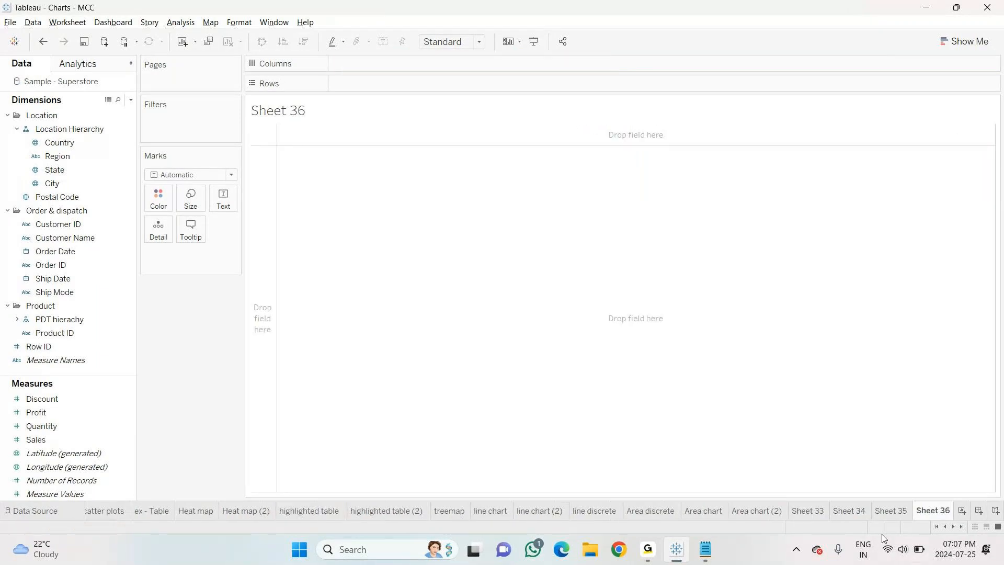
left_click(884, 513)
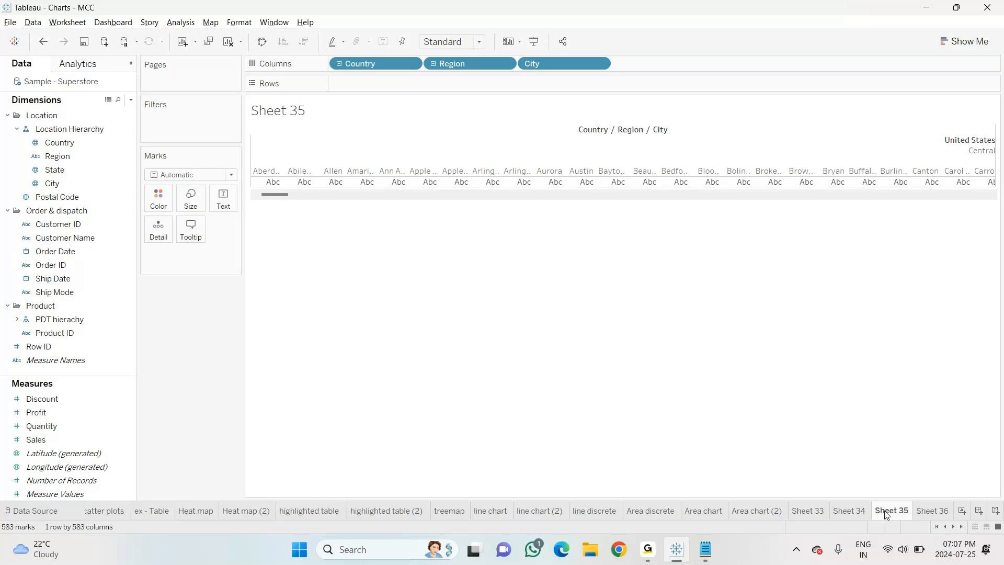
right_click(886, 514)
left_click(917, 371)
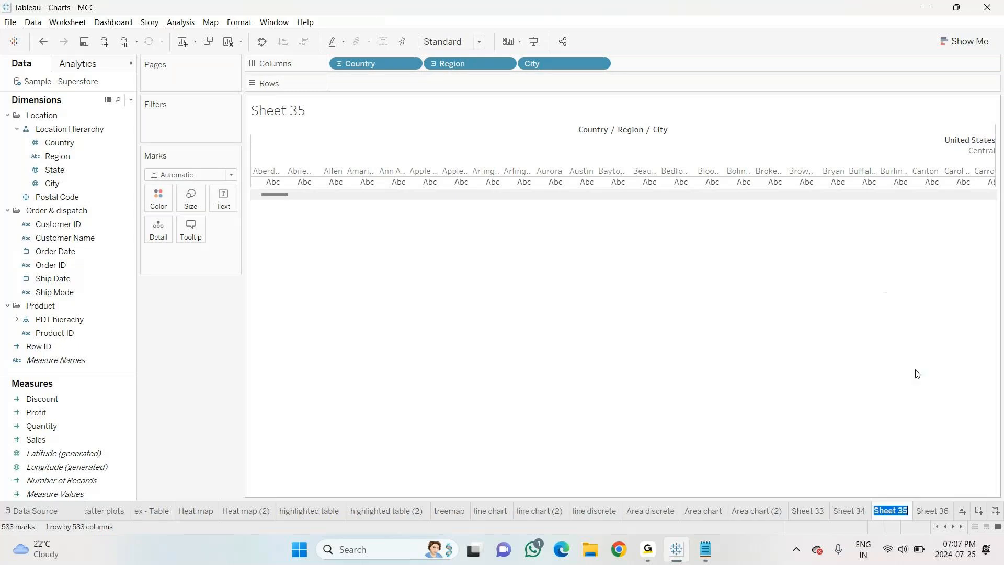
type("lov")
type("aa")
type("ti")
type("on Hi")
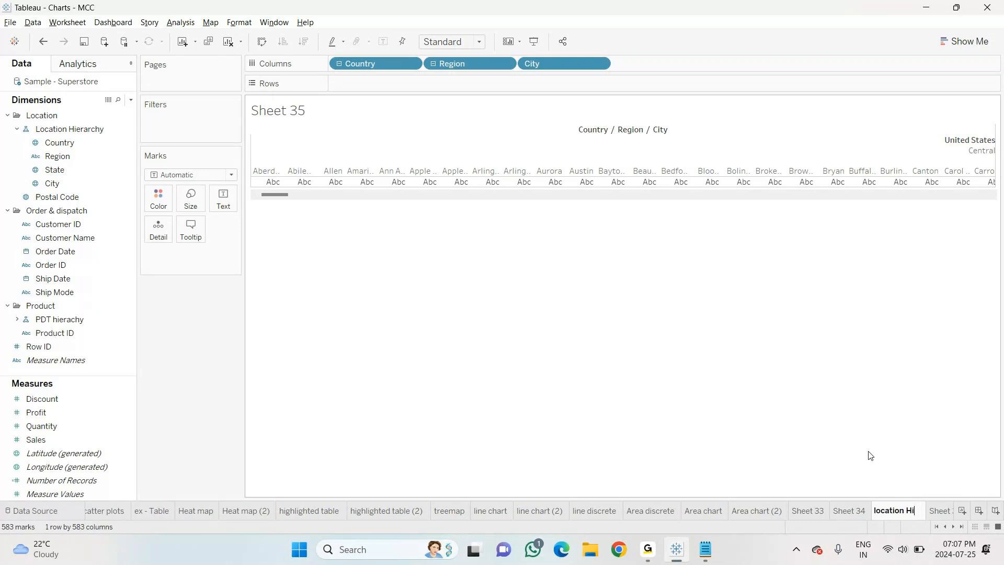
type("erarchy")
key("Return")
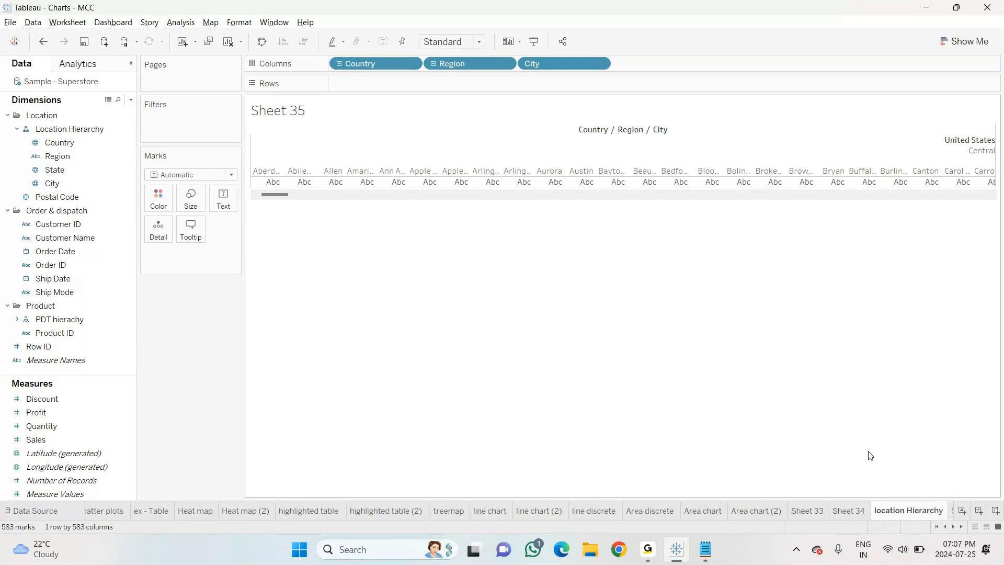
Rename Sheet 34 as Product hierarchy.
left_click(851, 510)
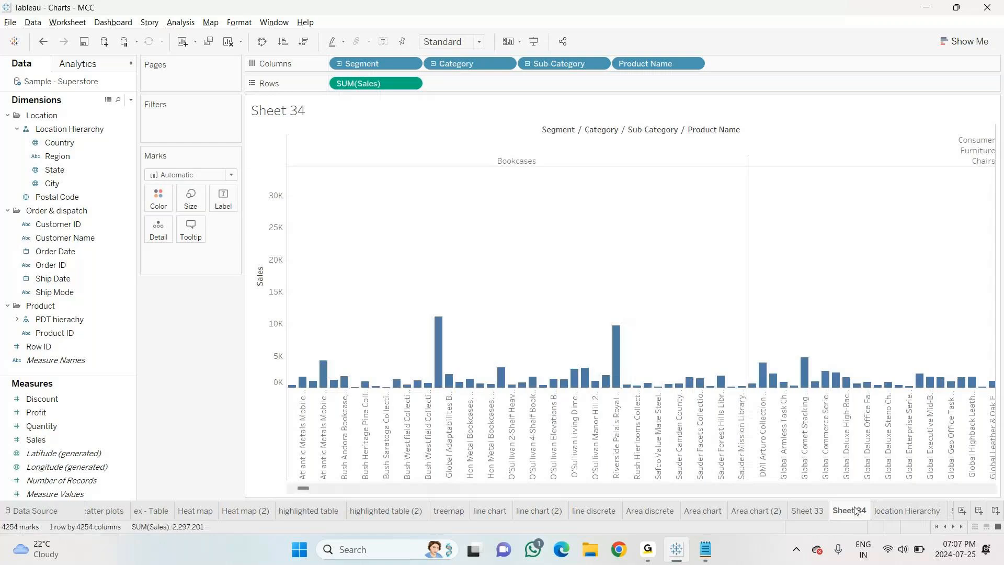
right_click(855, 511)
left_click(888, 368)
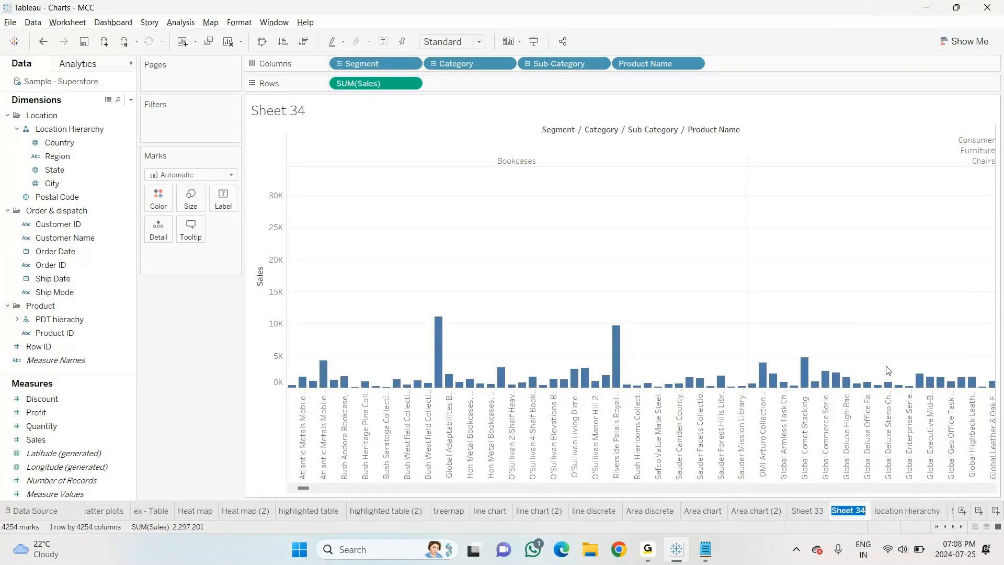
type("Product hi")
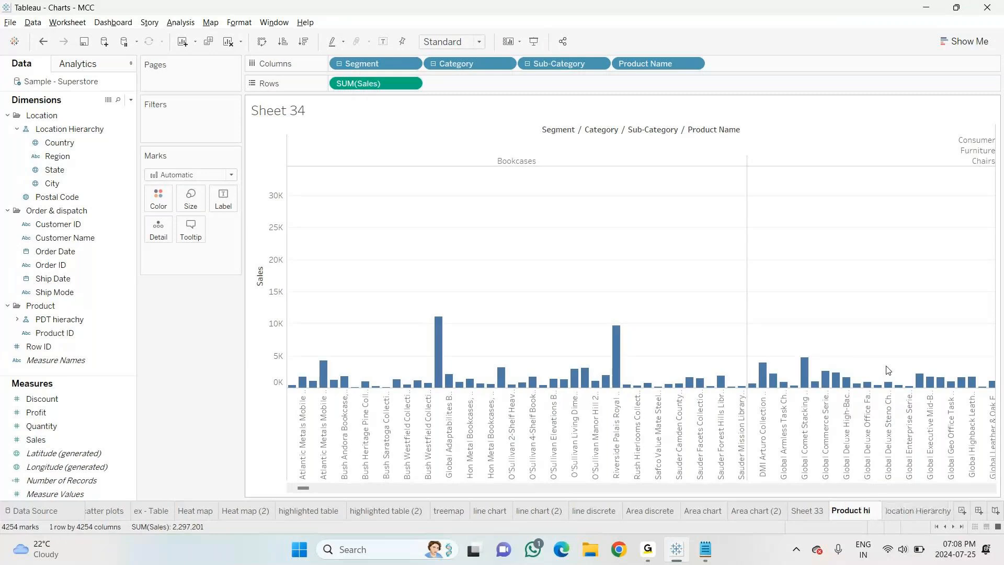
type("erar")
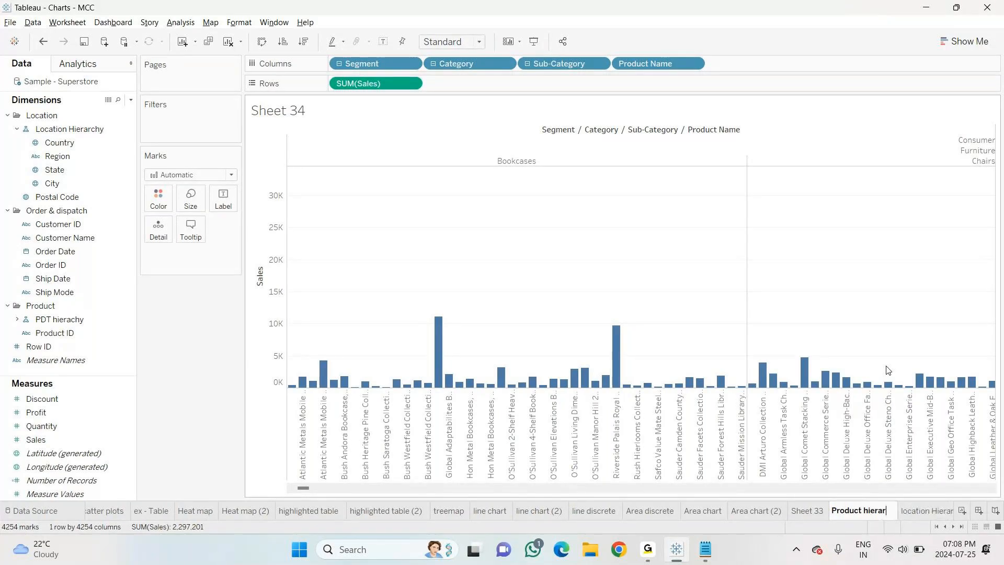
type("chy")
key("Return")
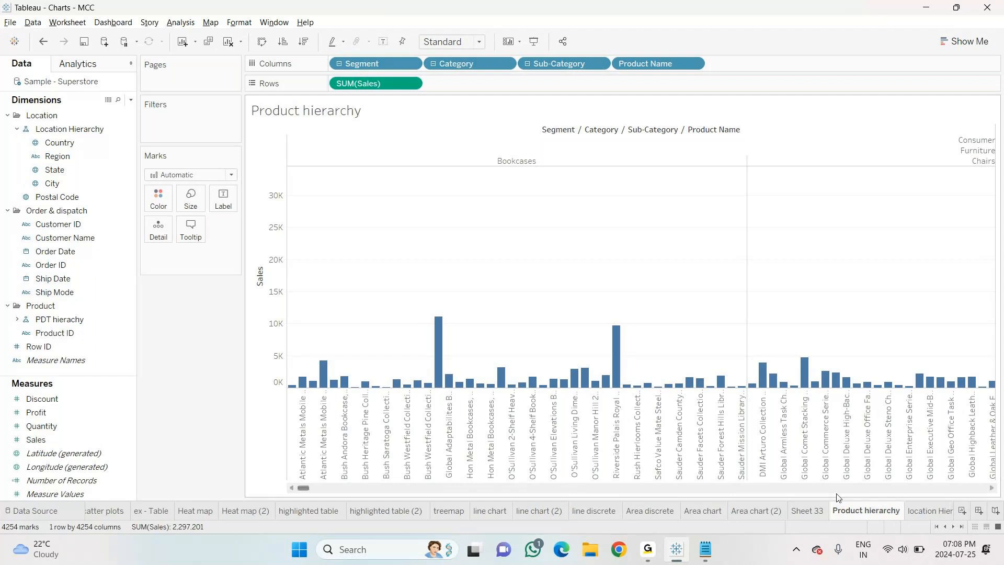
Delete the duplicate worksheet Sheet 33 and open the empty Sheet 36.
left_click(804, 513)
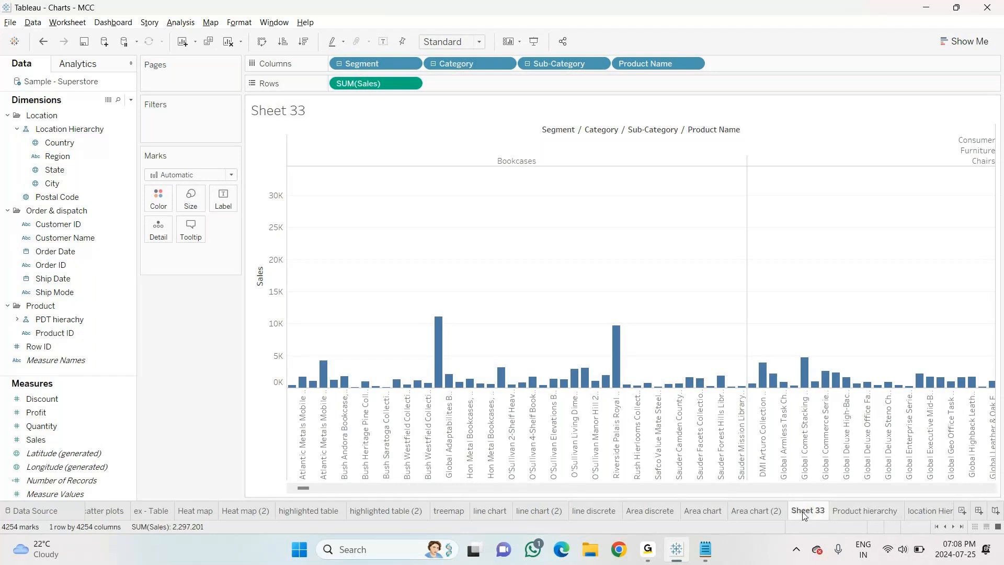
right_click(803, 515)
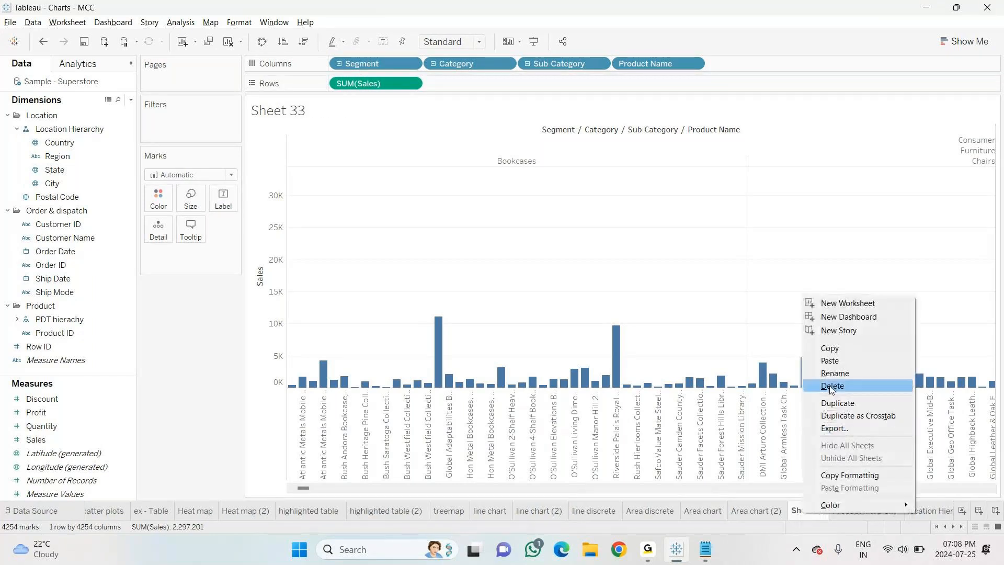
key("Escape")
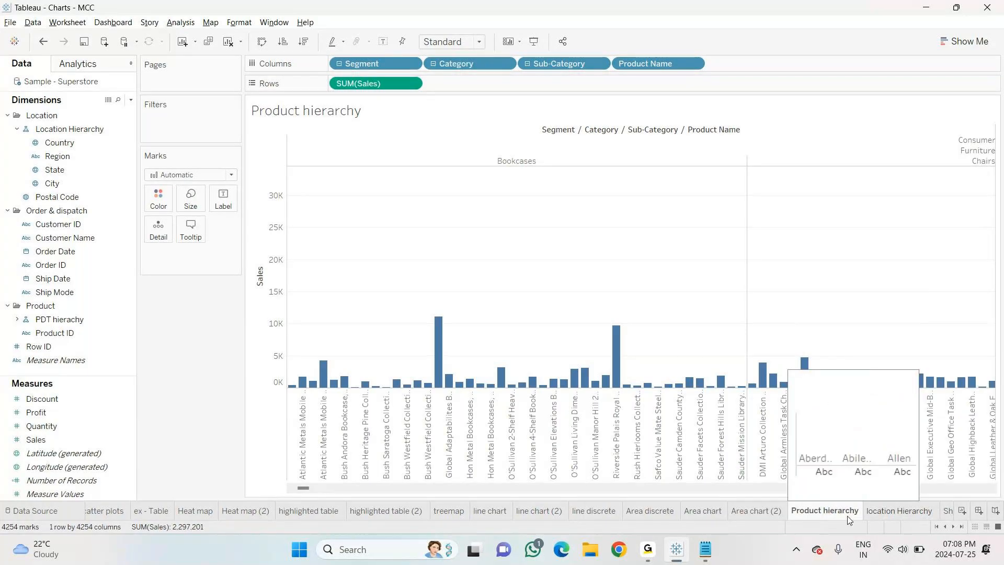
left_click(943, 514)
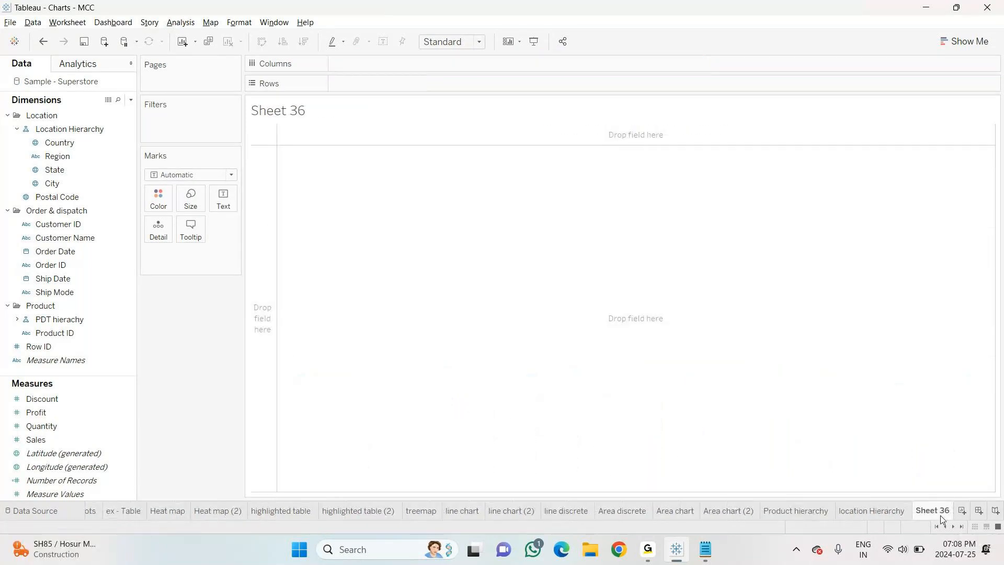
Place Profit and Sales side by side on the rows of Sheet 36.
left_click(962, 41)
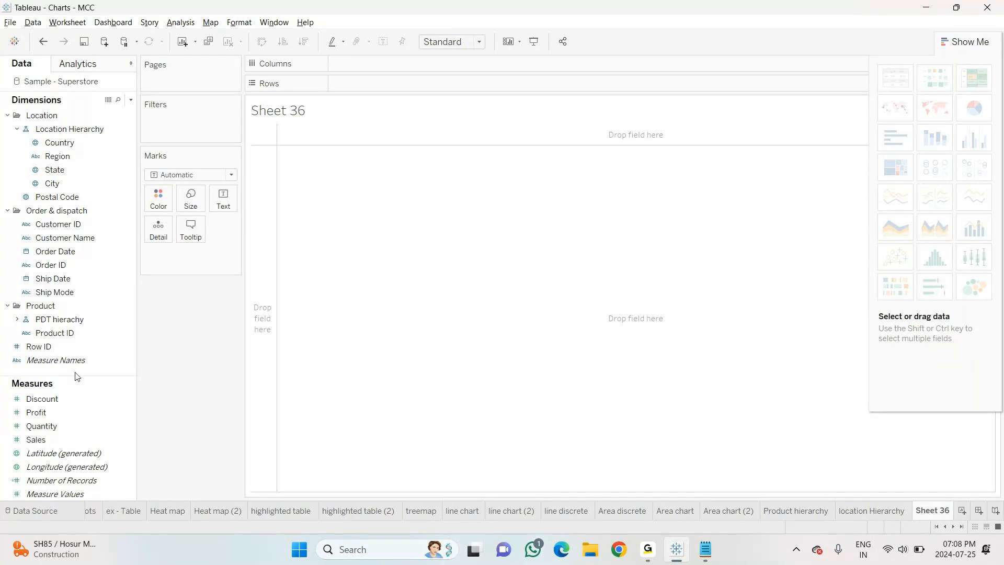
left_click(60, 416)
left_click_drag(58, 415, 347, 85)
left_click_drag(33, 441, 438, 89)
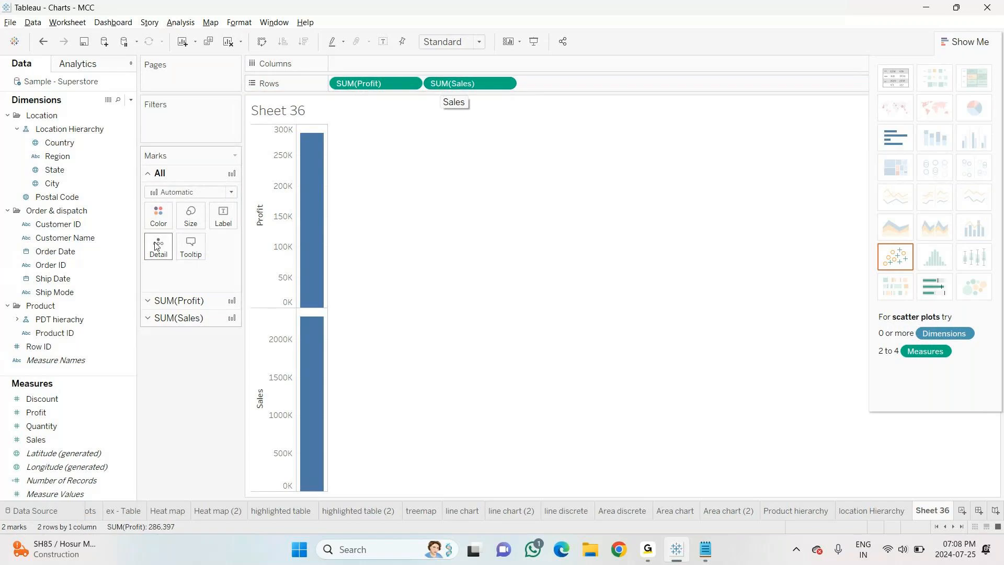
Add Region and Order Date to the columns, and move Region onto the marks' colour to get one line per region.
left_click_drag(65, 156, 360, 62)
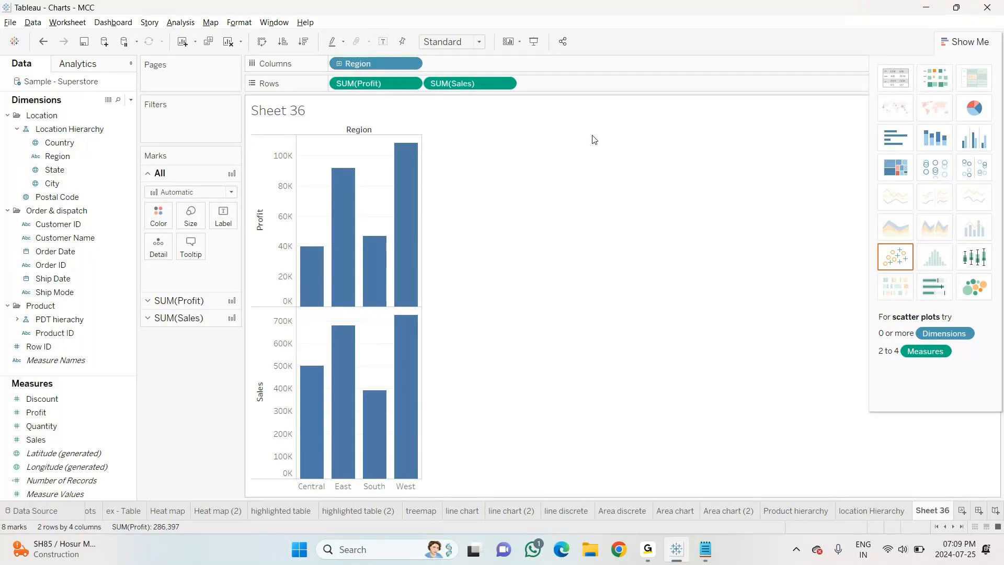
left_click_drag(61, 253, 463, 64)
left_click_drag(387, 68, 160, 217)
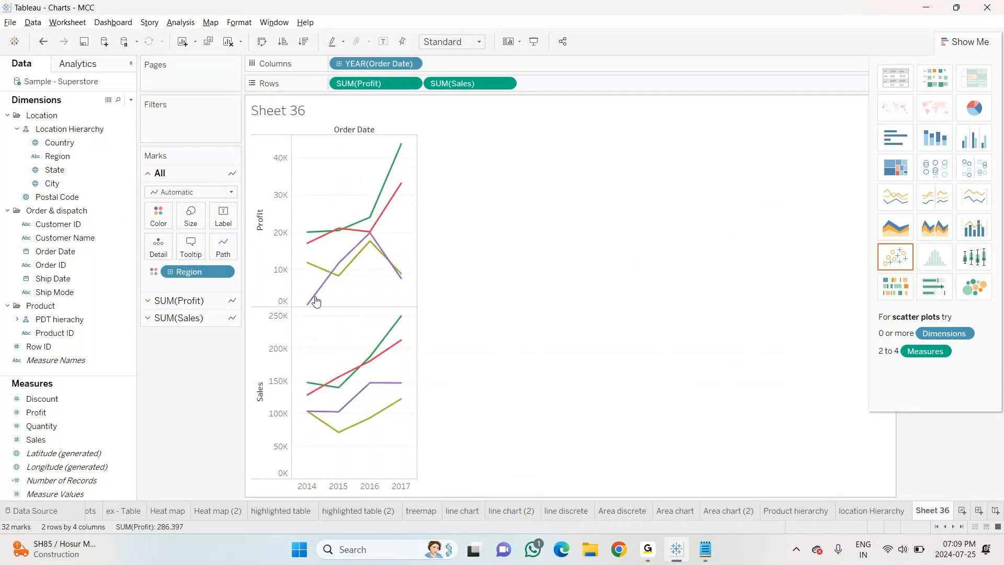
mouse_move(347, 386)
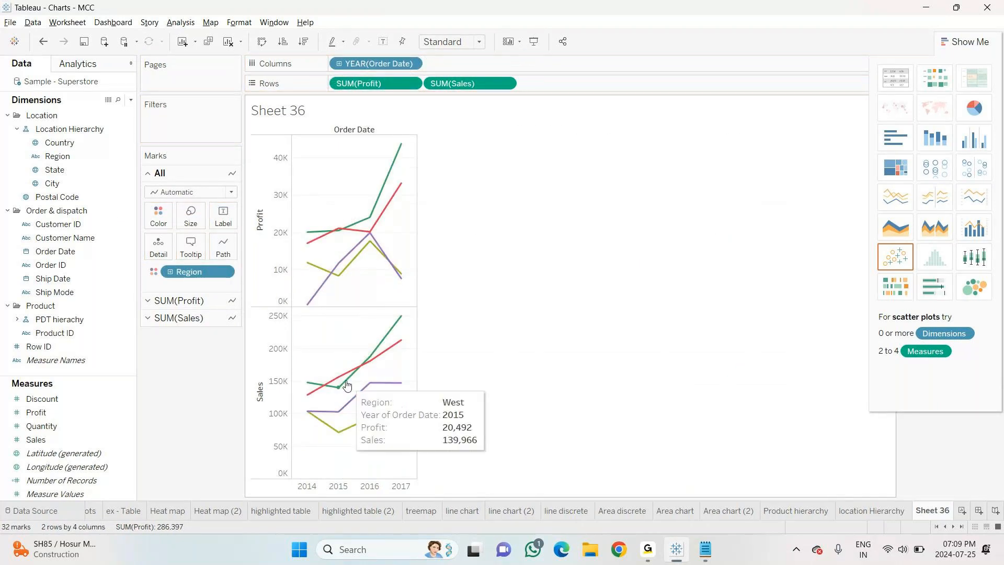
Convert the view to a dual combination chart and remove Region from the rows.
left_click(981, 231)
mouse_move(579, 185)
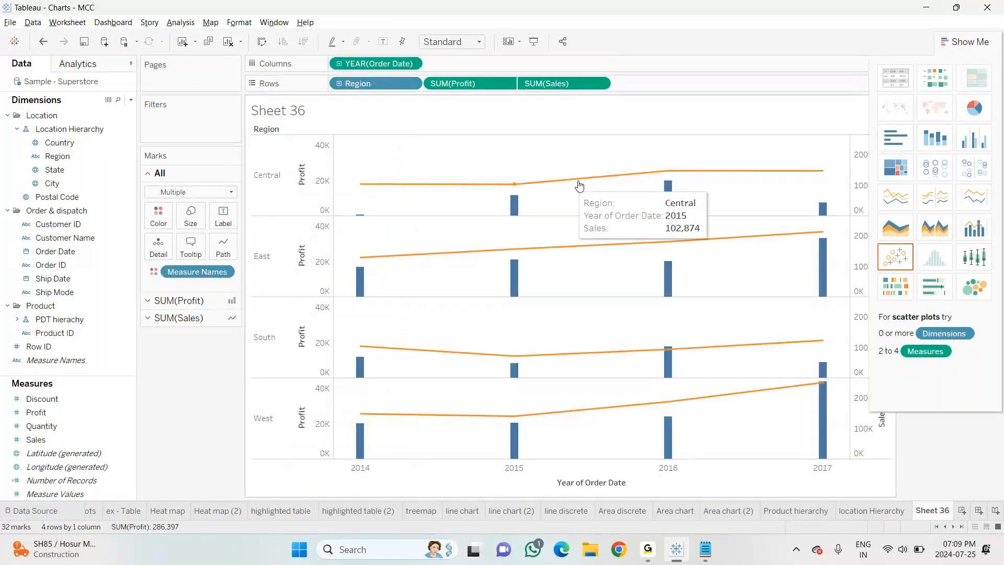
left_click_drag(266, 129, 239, 343)
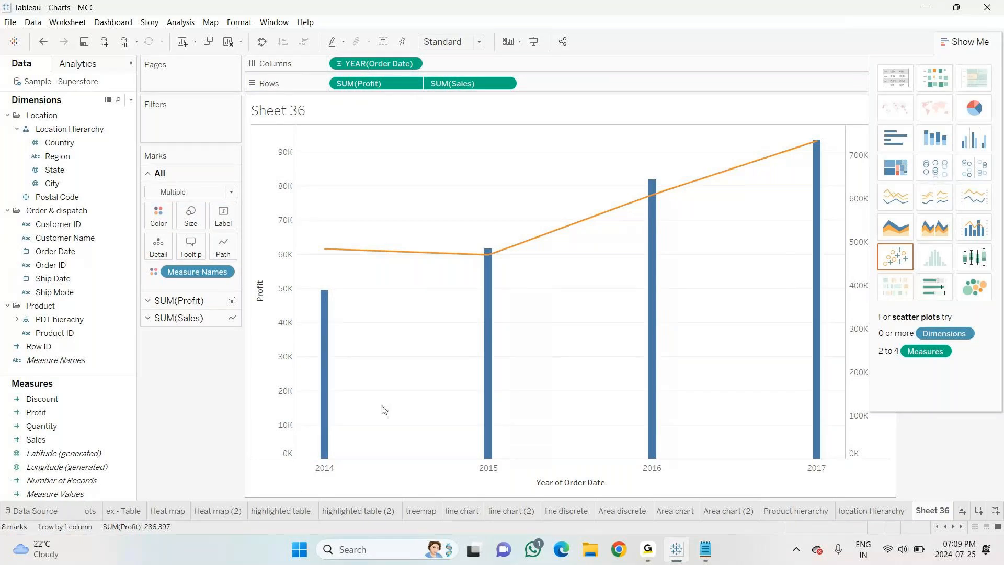
Reorder the rows so Sales comes before Profit, and clear the whole sheet.
left_click(519, 342)
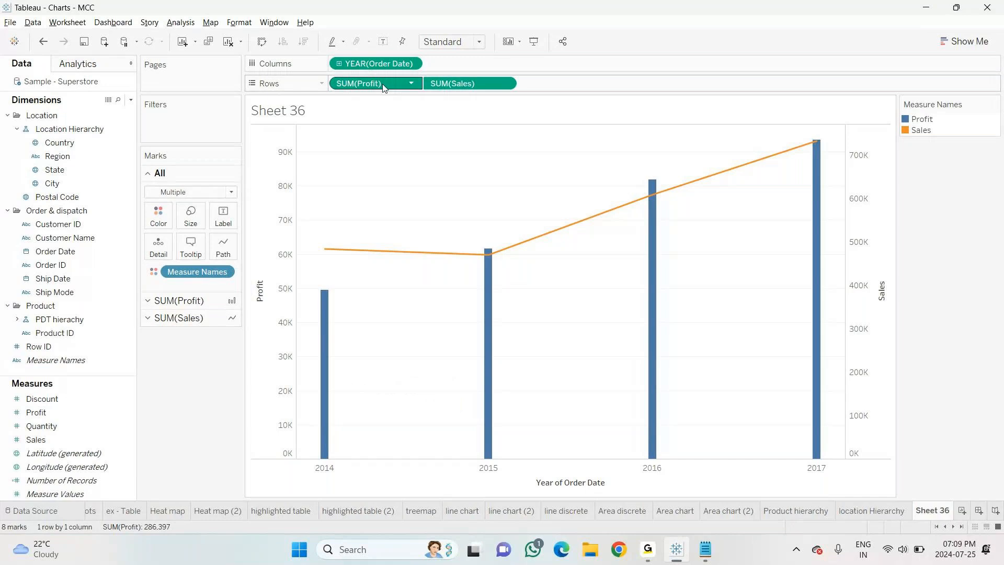
left_click_drag(383, 87, 579, 85)
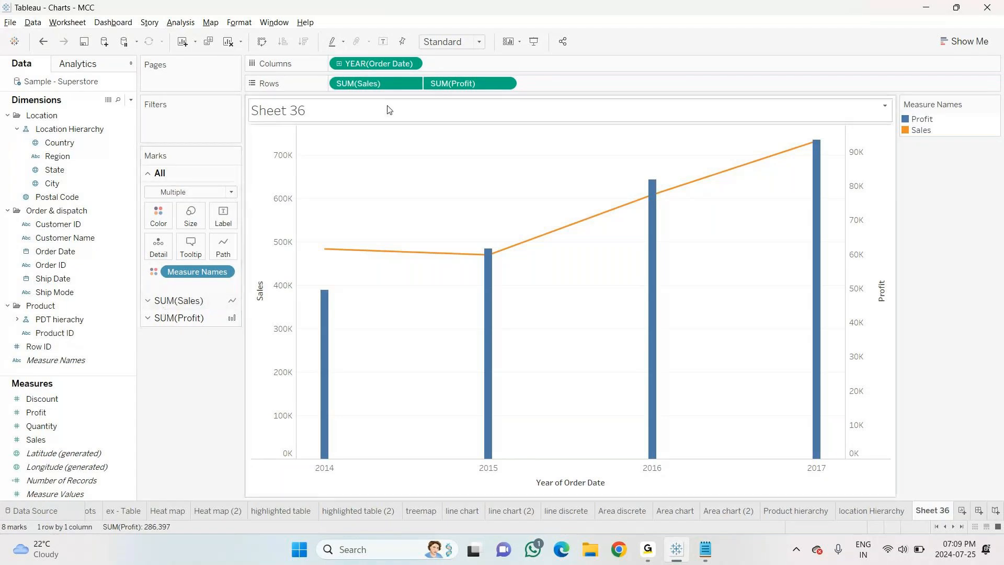
left_click(231, 44)
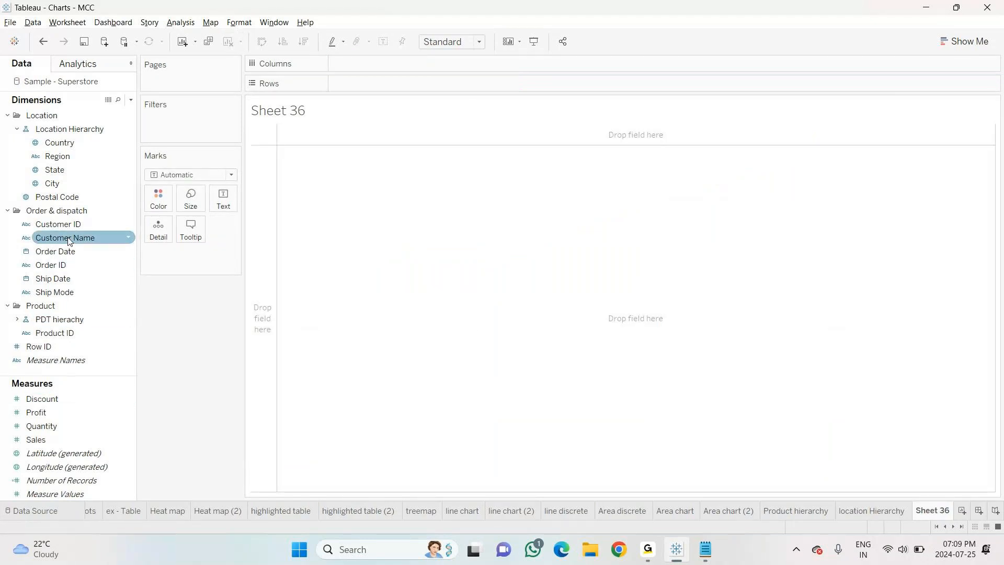
Put Order Date by year on the columns and Sales followed by Profit on the rows.
left_click_drag(64, 256, 365, 69)
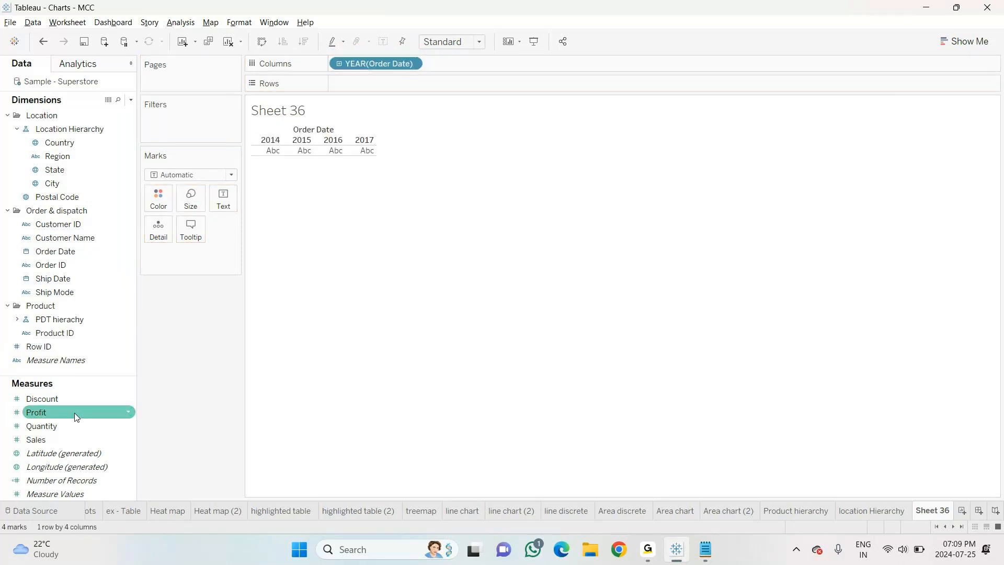
left_click_drag(51, 438, 358, 87)
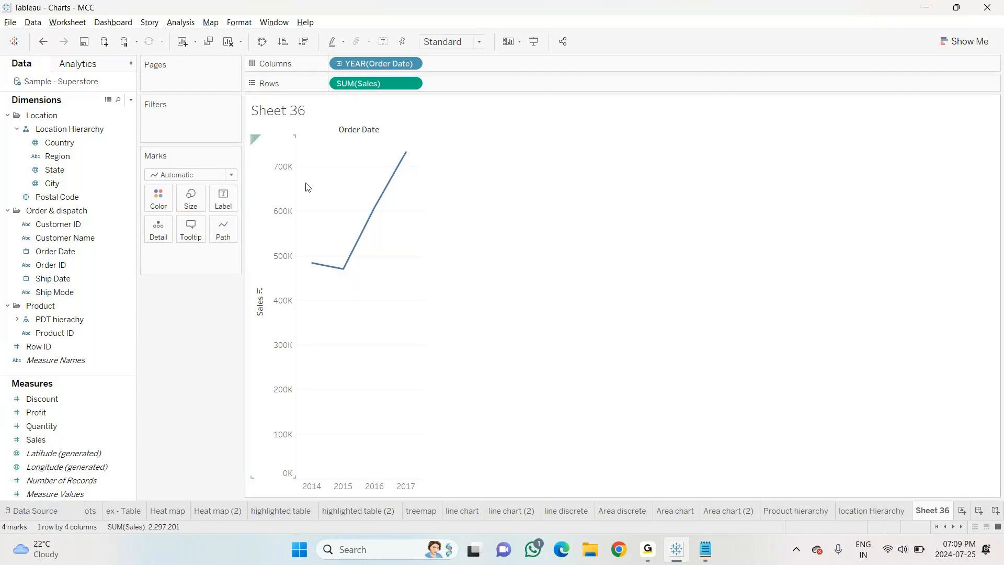
left_click(37, 411)
left_click(36, 439)
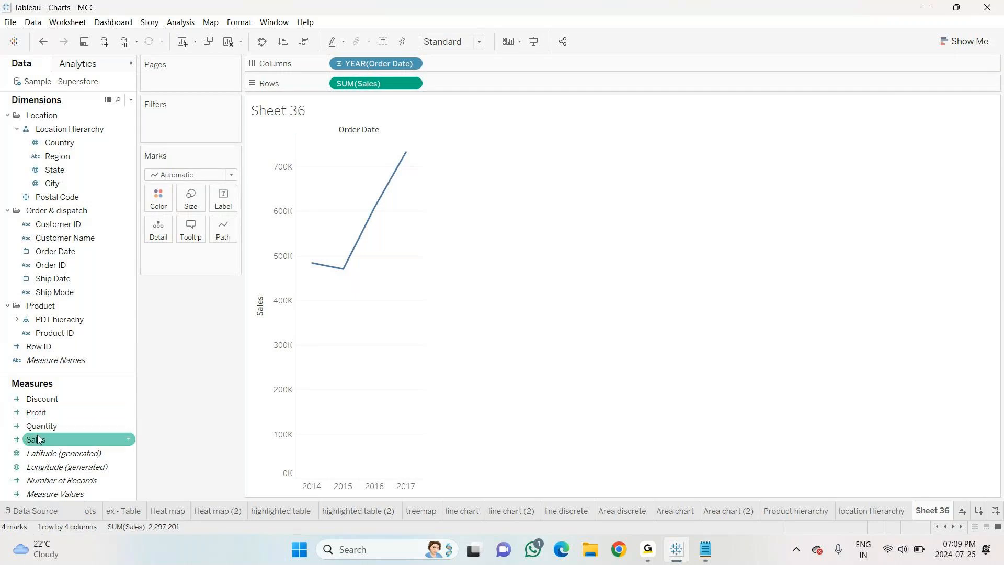
left_click(41, 426)
left_click_drag(41, 426, 450, 84)
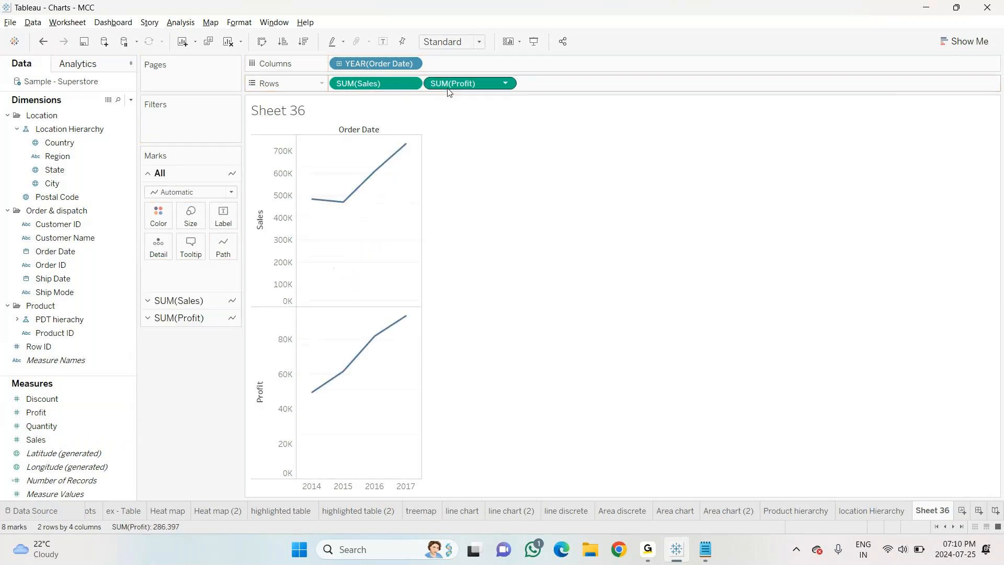
Convert the yearly Sales and Profit lines to a dual combination chart.
left_click(962, 45)
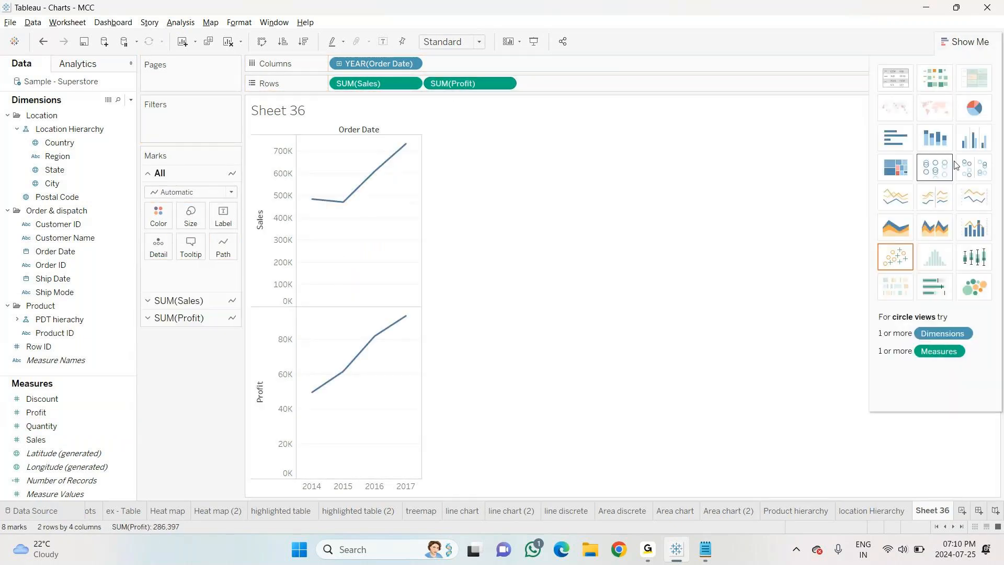
left_click(976, 228)
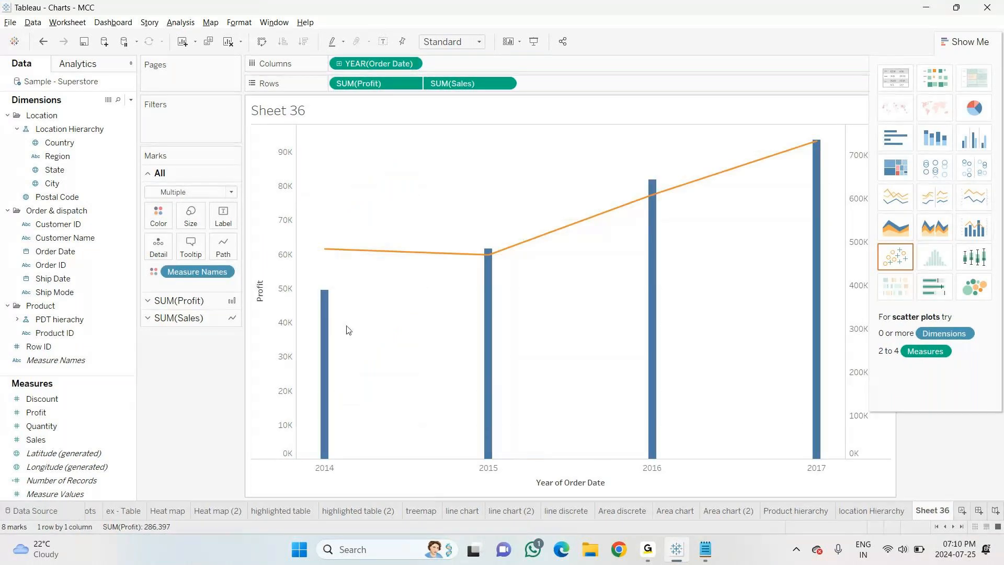
mouse_move(330, 324)
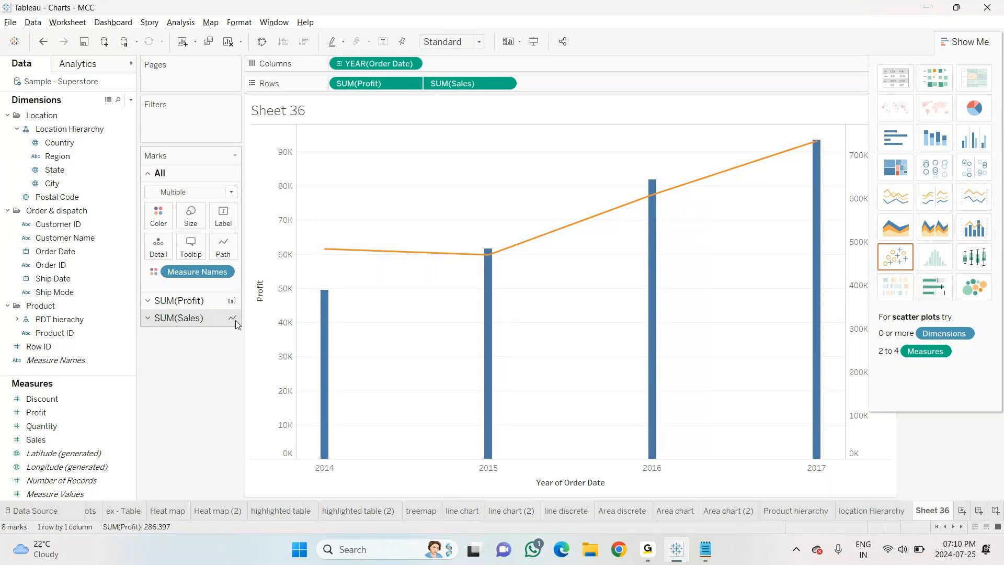
Change the Profit marks to Line and the Sales marks to Bar.
left_click(150, 304)
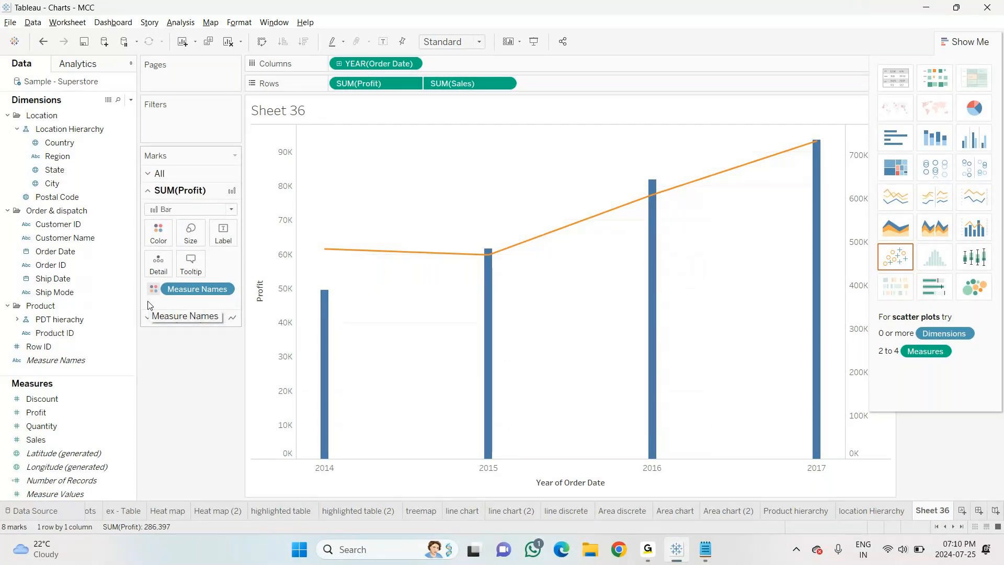
left_click(231, 209)
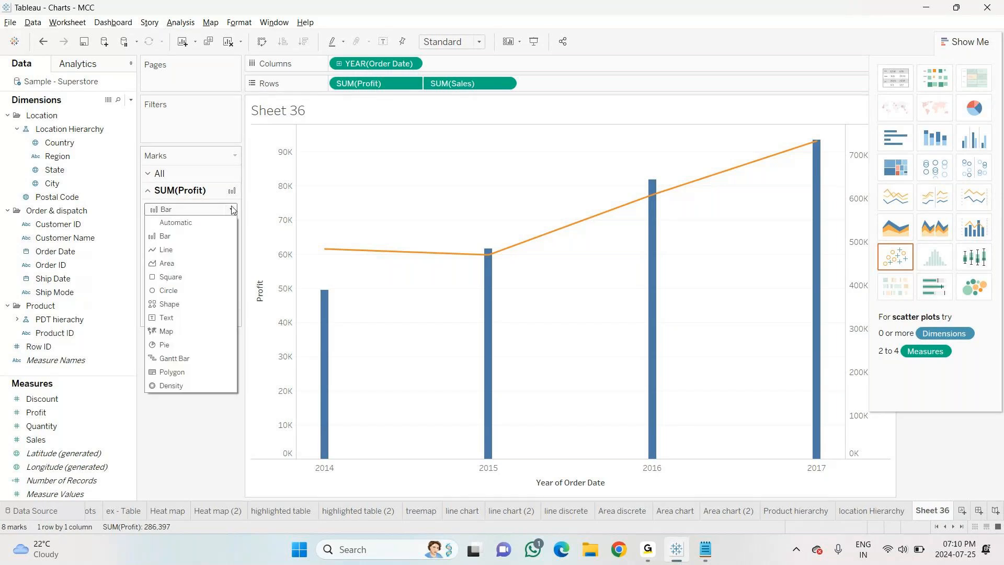
left_click(187, 250)
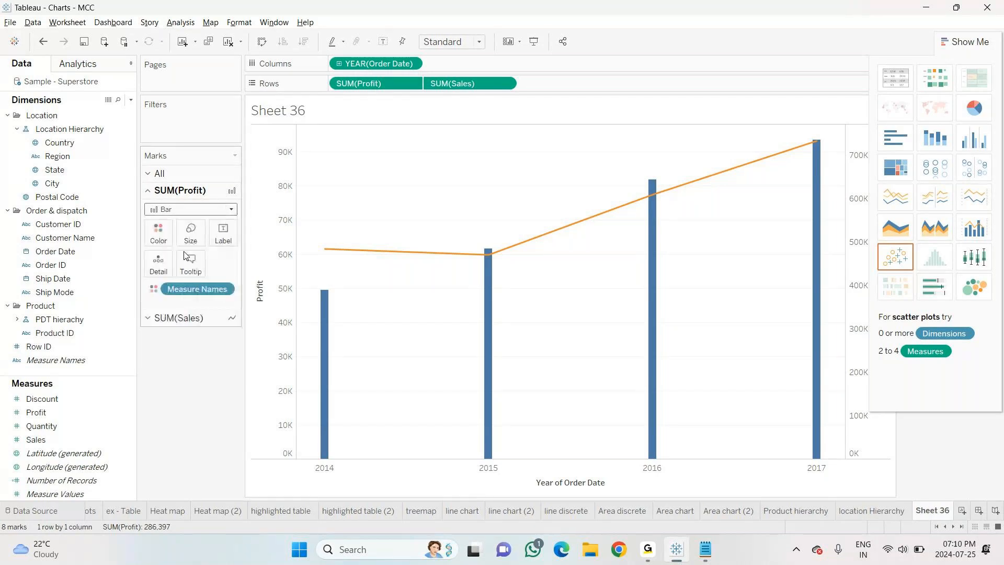
left_click(190, 319)
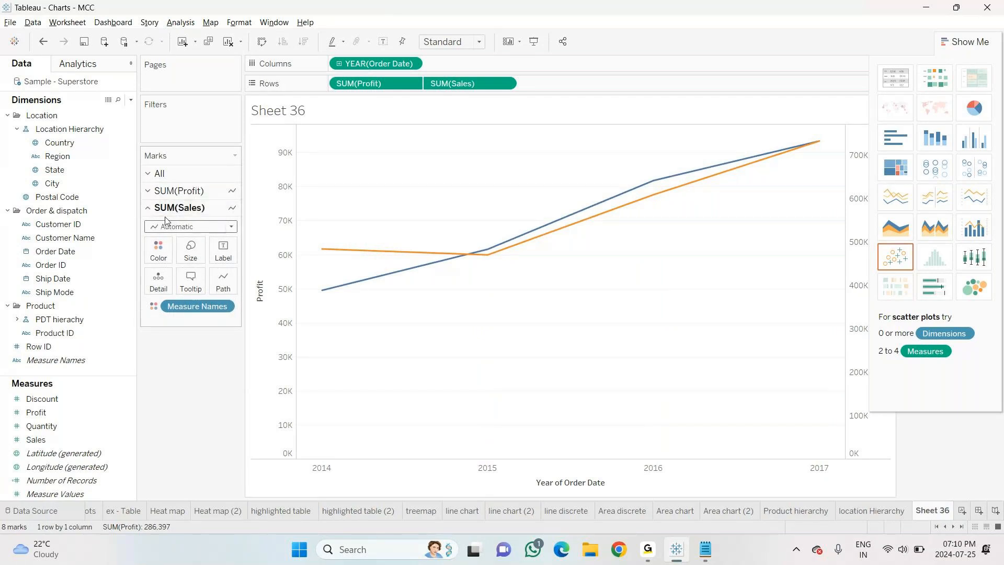
left_click(229, 232)
left_click(168, 244)
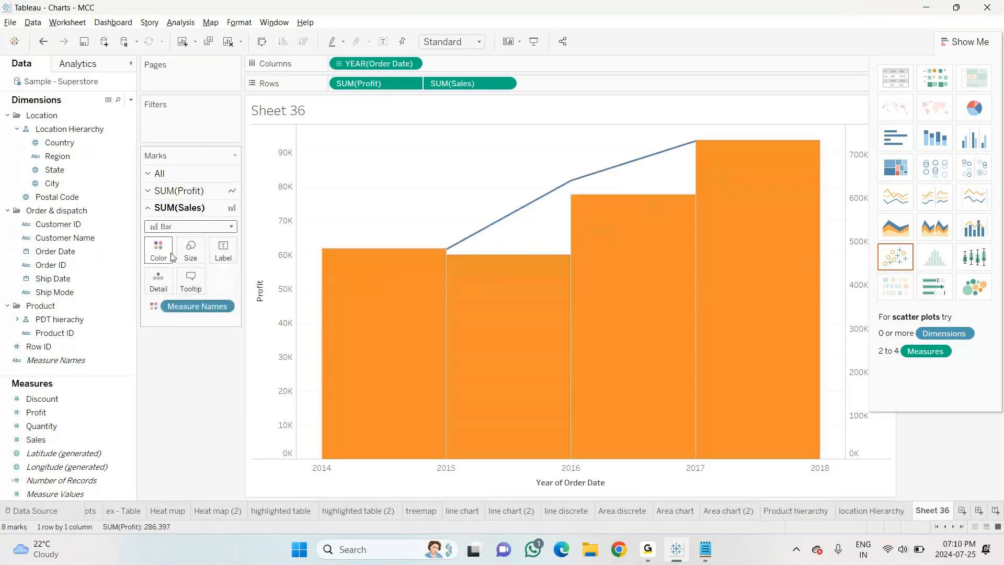
Undo the mark type changes made to Profit and Sales.
mouse_move(648, 213)
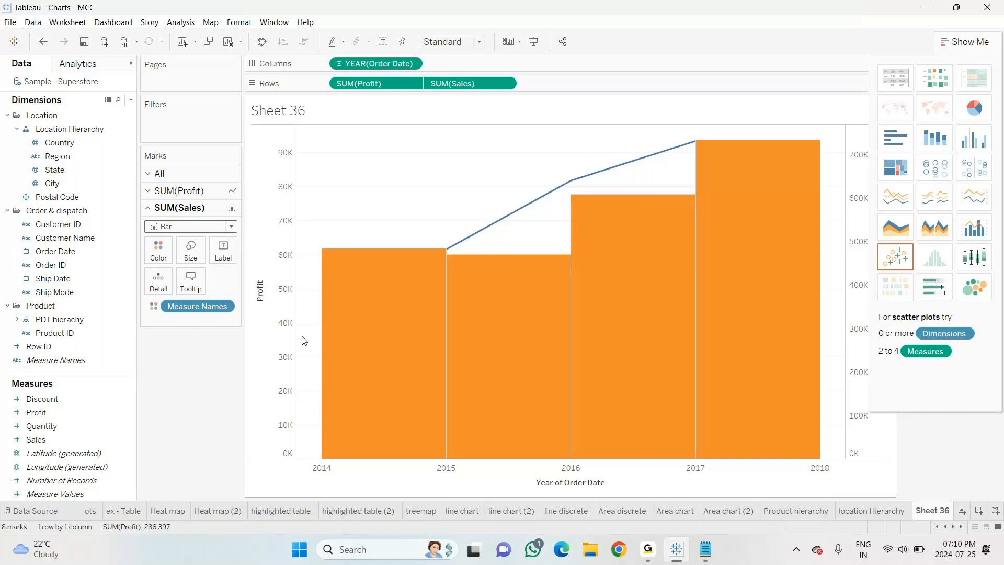
key("ctrl+z")
key("ctrl+z")
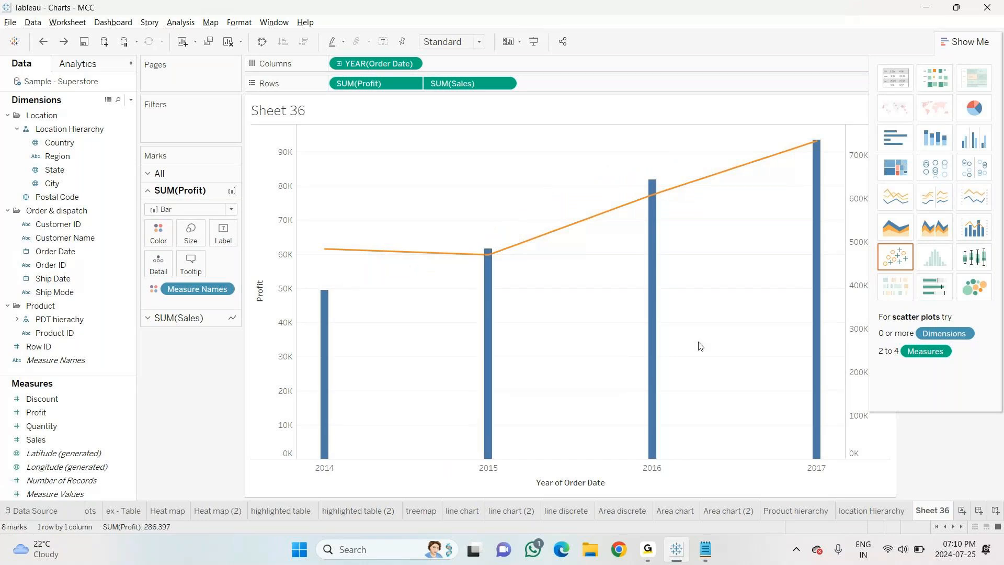
Drill Order Date on the columns down through quarter to month and hide the chart suggestions.
left_click(340, 63)
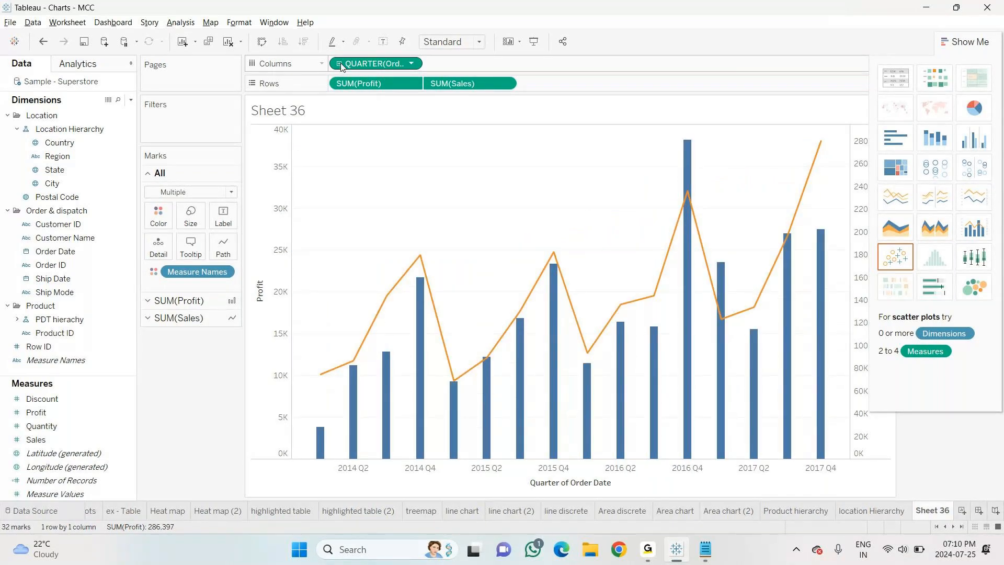
left_click(339, 63)
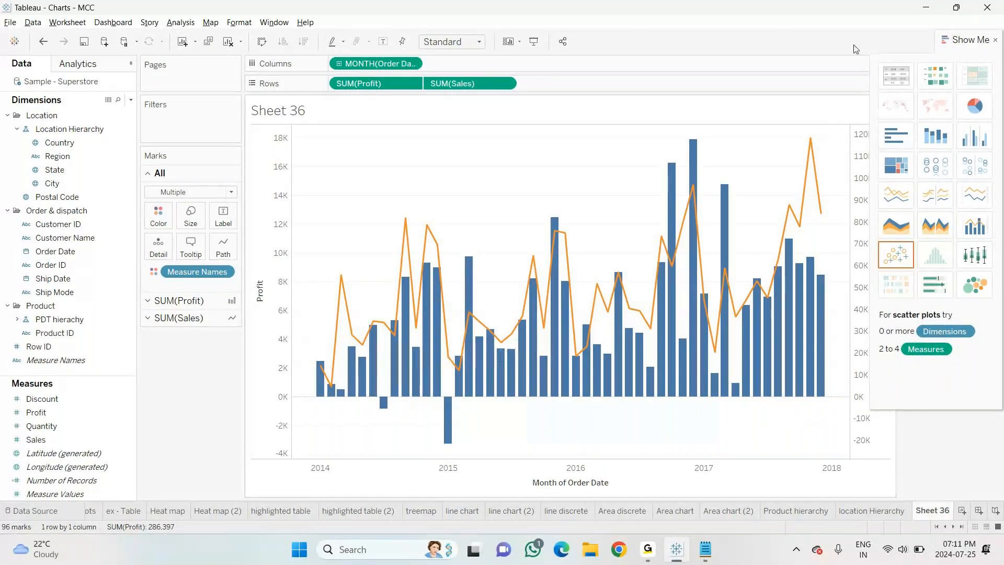
left_click(964, 40)
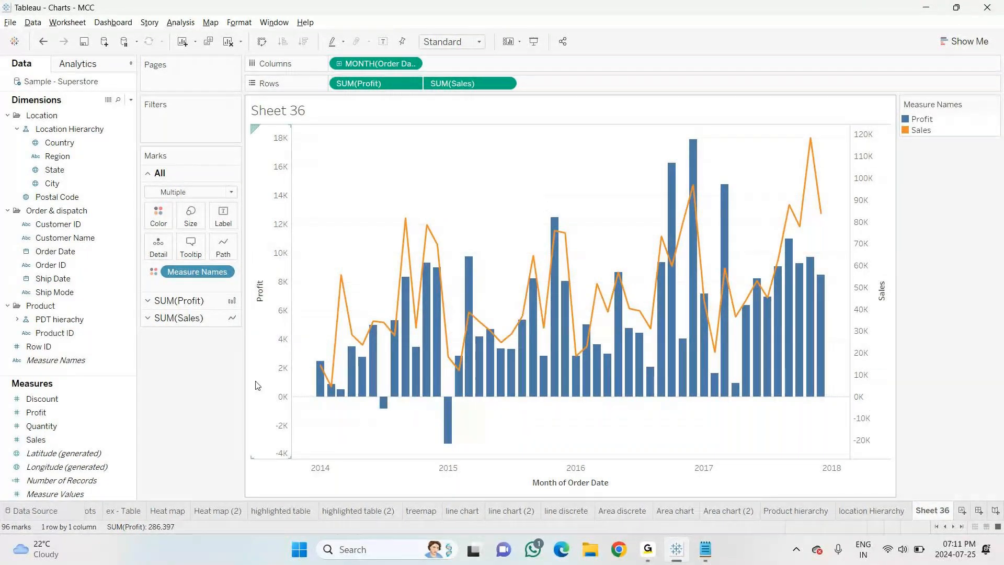
Rename the Sheet 36 worksheet as "Dual Axis chart".
right_click(930, 510)
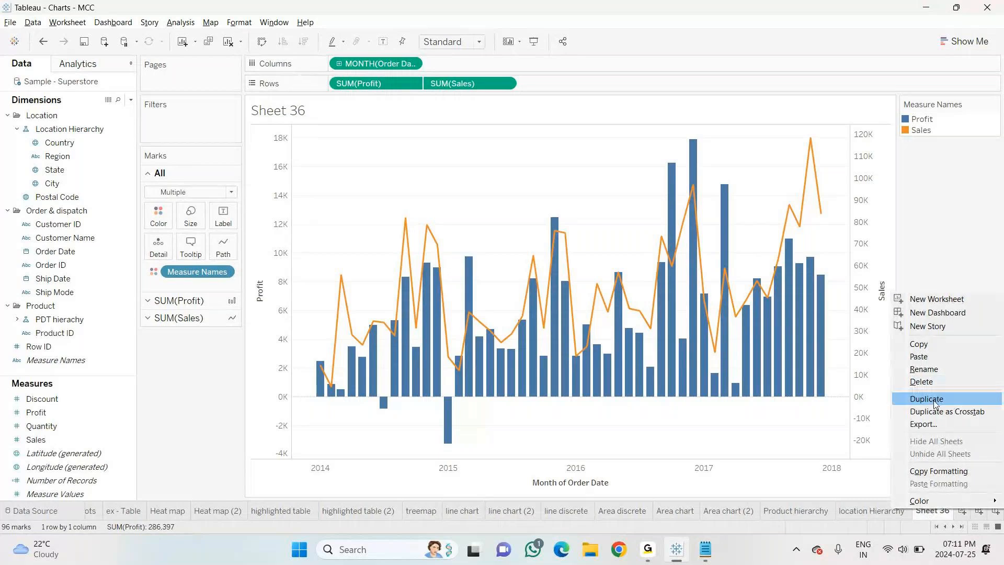
left_click(926, 370)
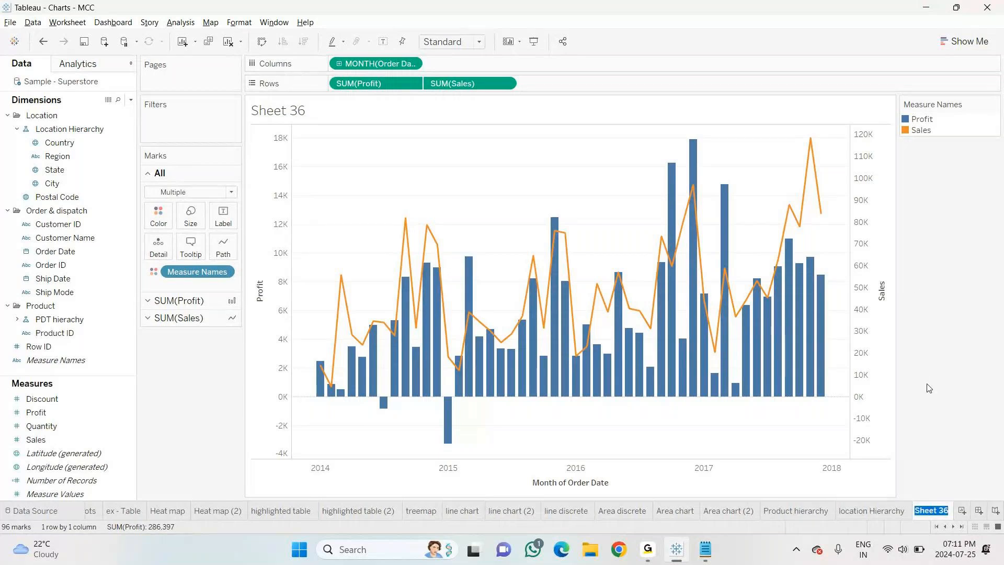
type("Dual Ai")
key("BackSpace")
type("xis")
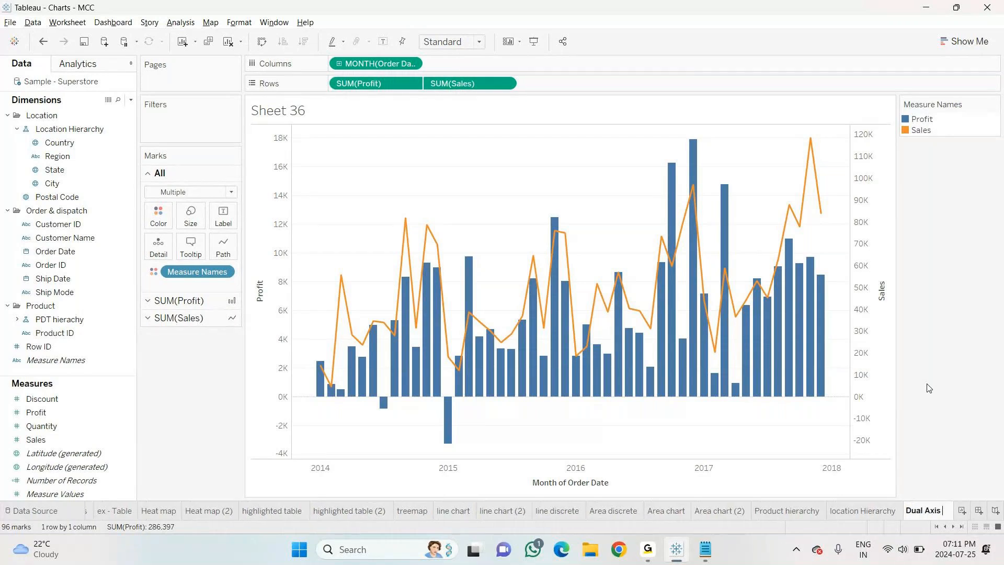
type(" char")
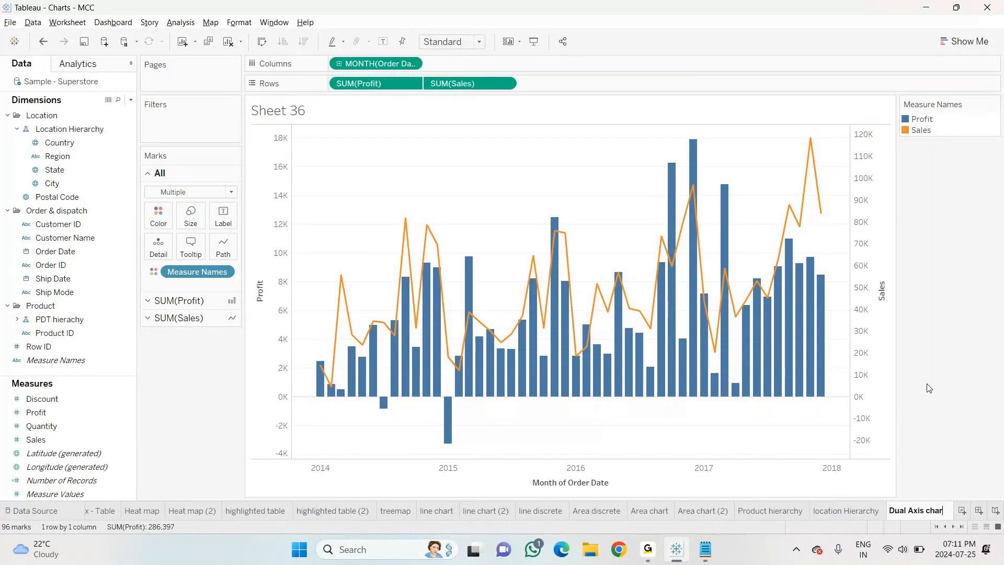
type("t")
key("Return")
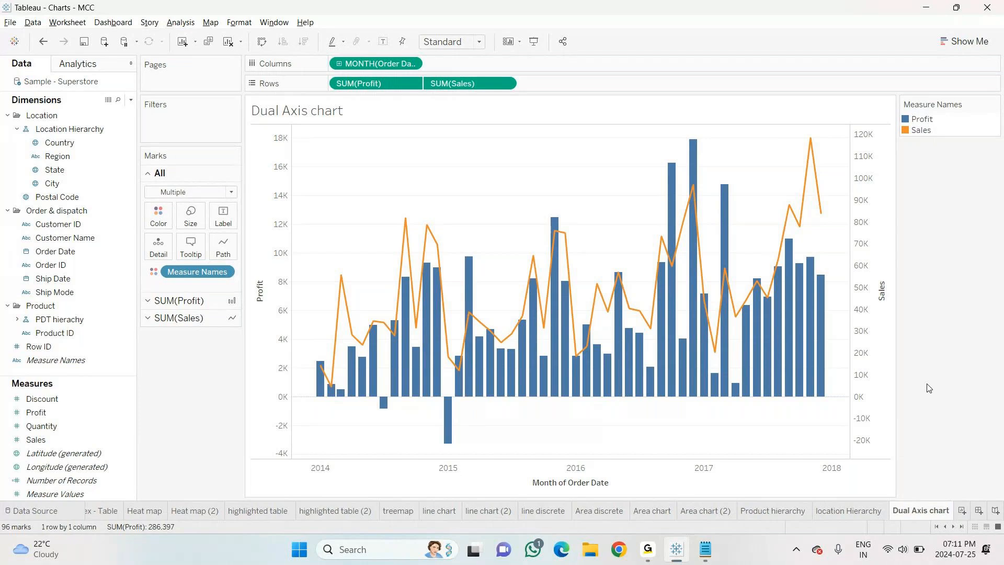
Copy the "Dual Axis chart" sheet name and paste it at the end of the chart list in Notepad.
right_click(921, 512)
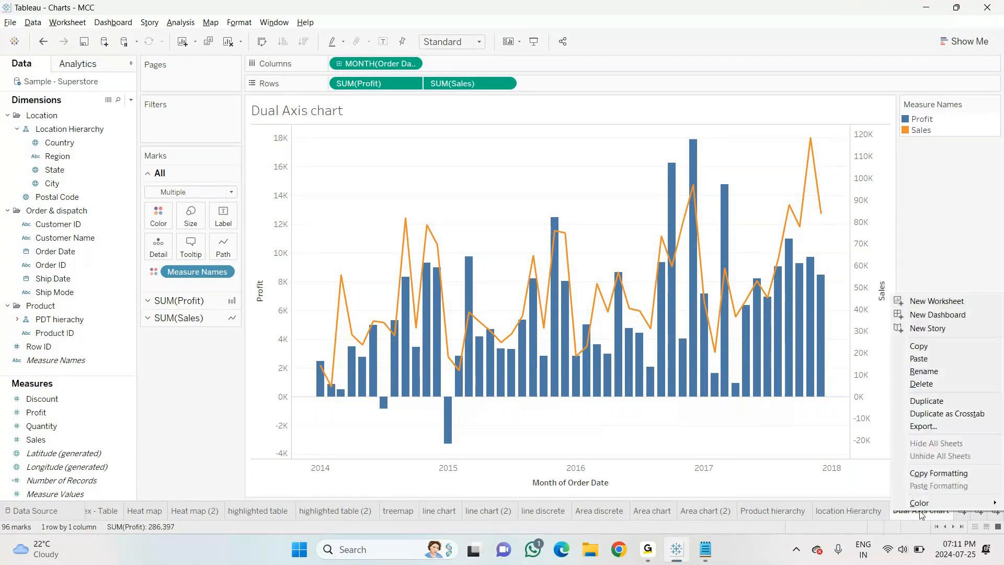
left_click(921, 372)
key("ctrl+c")
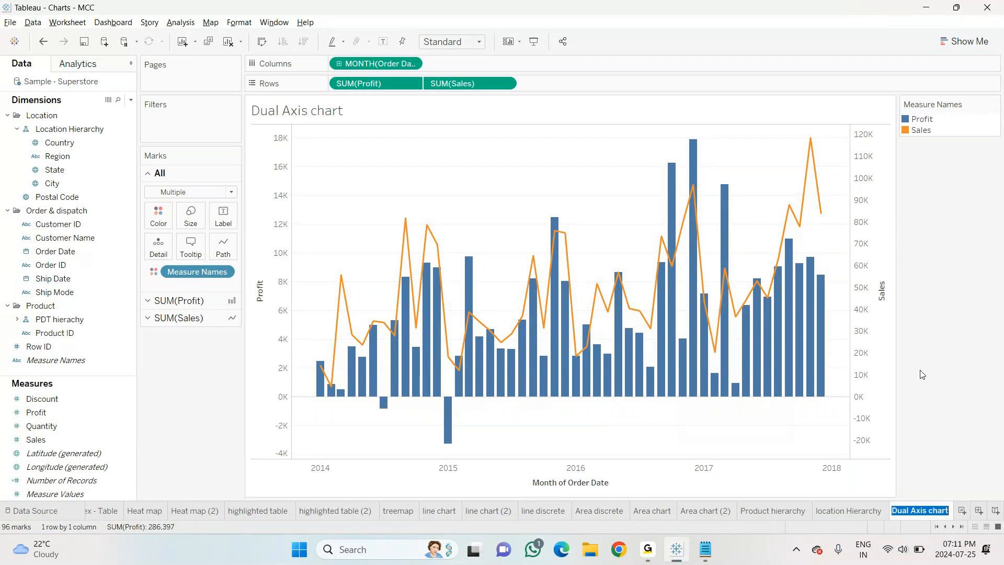
left_click(706, 549)
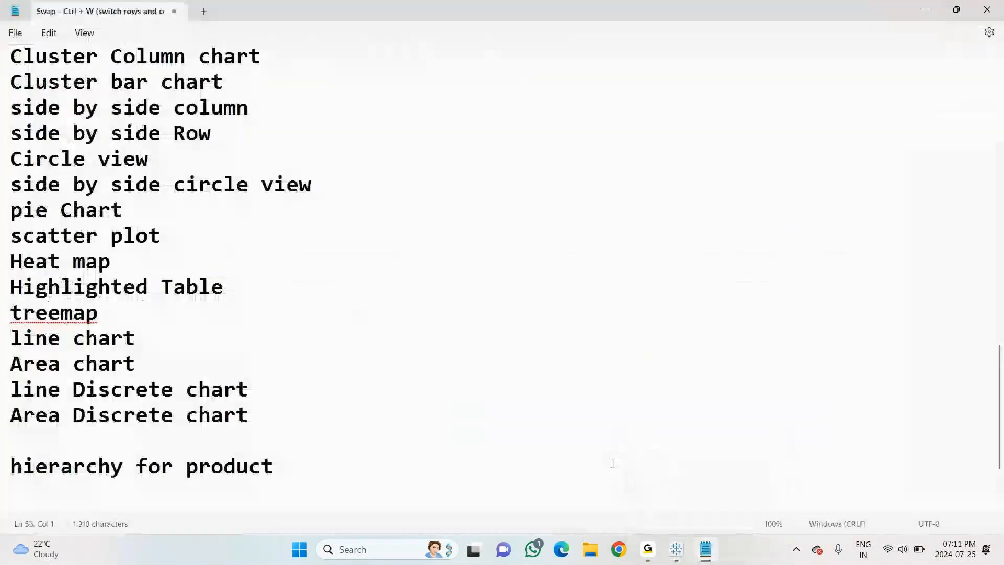
key("ctrl+v")
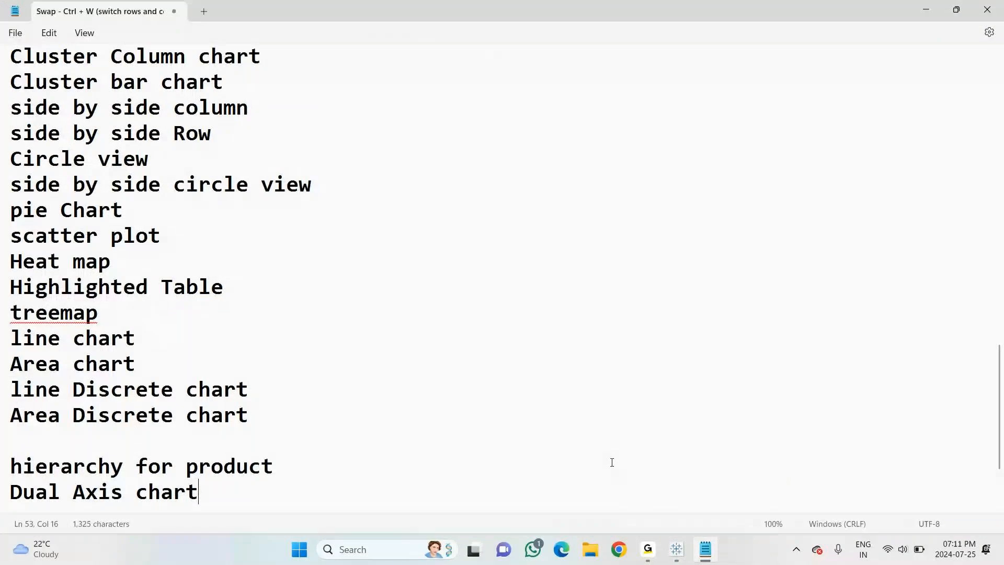
Duplicate the "hierarchy for product" line directly below itself in the chart list.
left_click(283, 468)
key("Return")
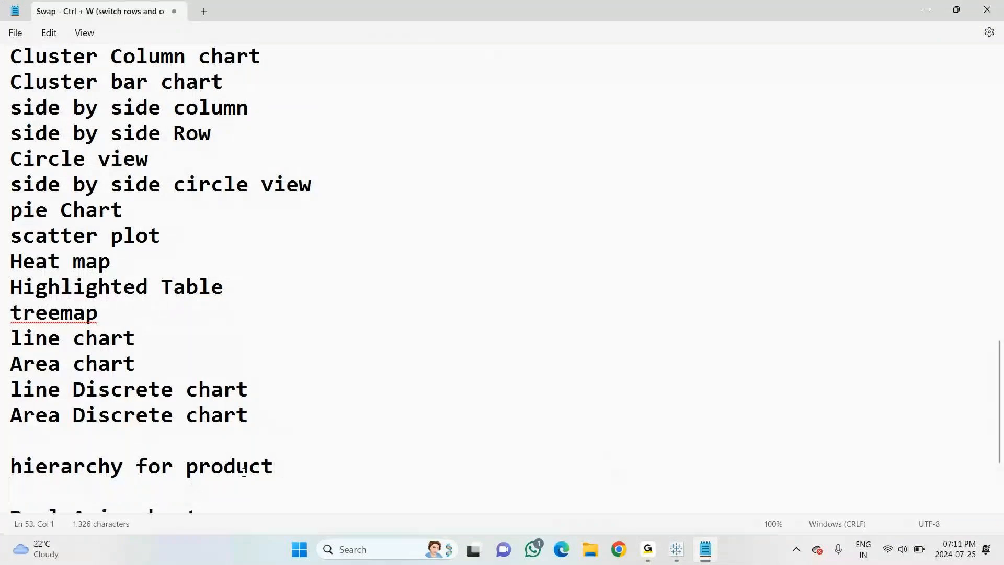
triple_click(41, 467)
key("ctrl+c")
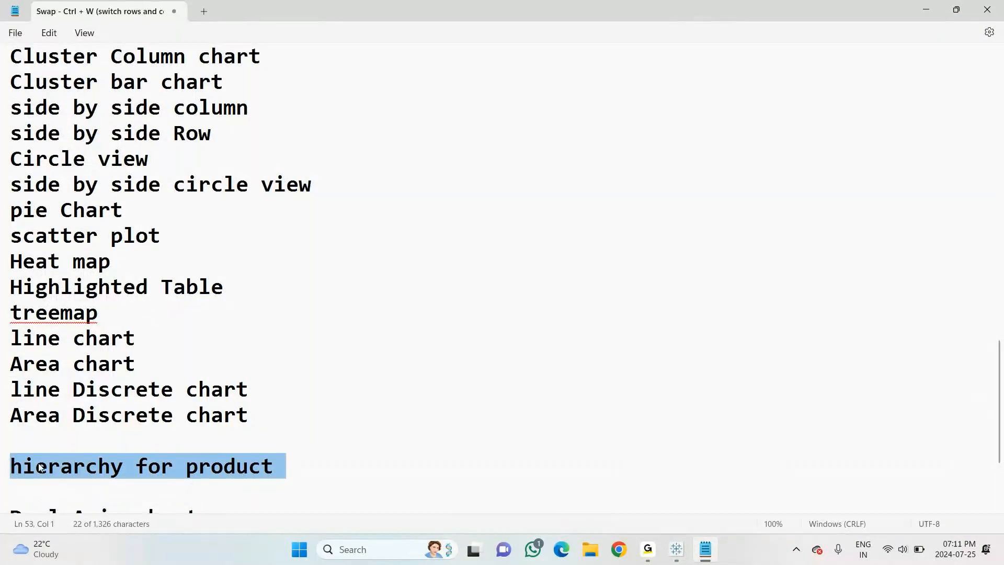
left_click(13, 492)
key("ctrl+v")
scroll(146, 486, "down", 3)
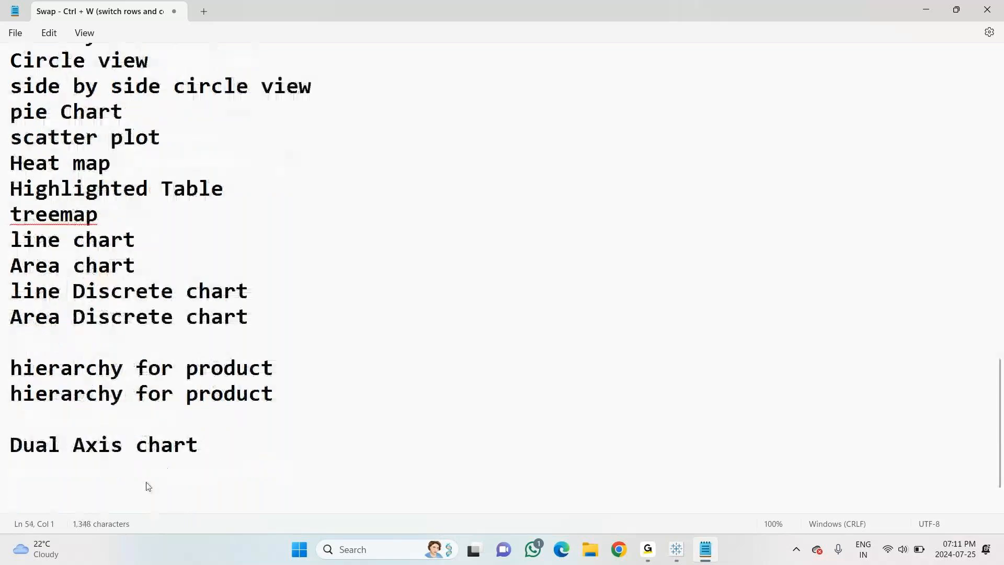
Replace "product" with "location" in the second hierarchy line.
left_click_drag(249, 321, 198, 327)
left_click(287, 329)
left_click_drag(287, 328, 189, 327)
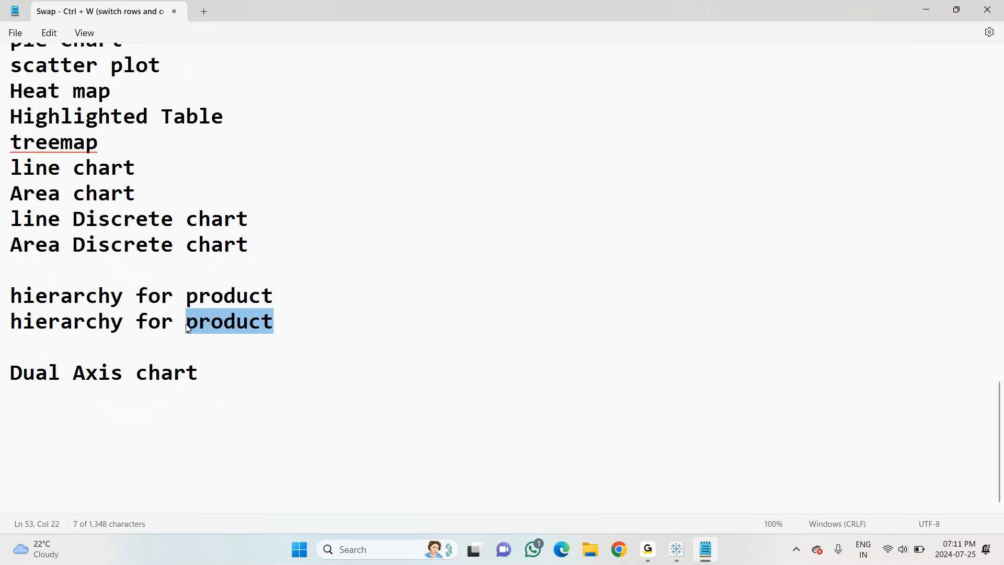
type("location")
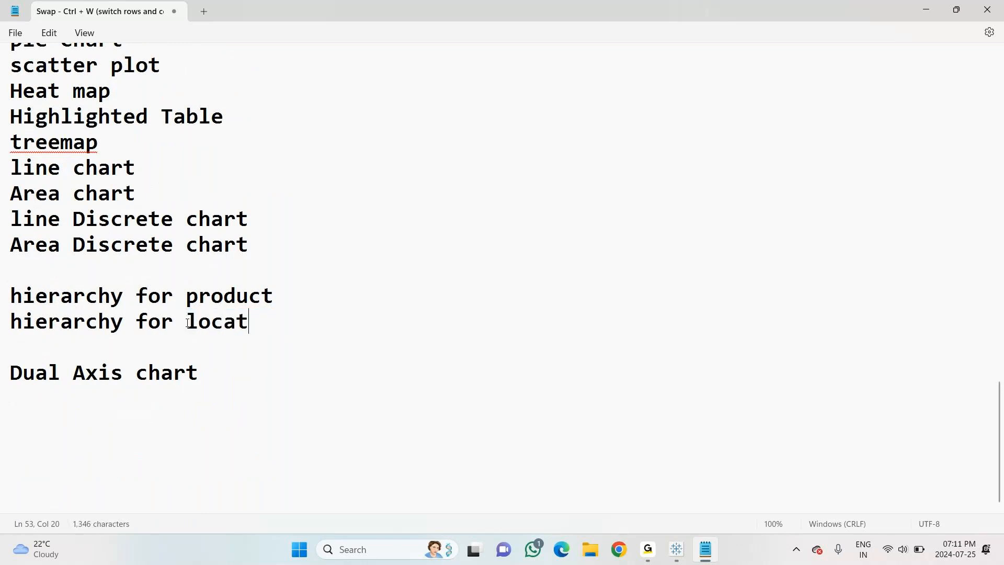
Remove the blank lines around the two hierarchy entries so the chart list runs continuously to "Dual Axis chart".
key("Return")
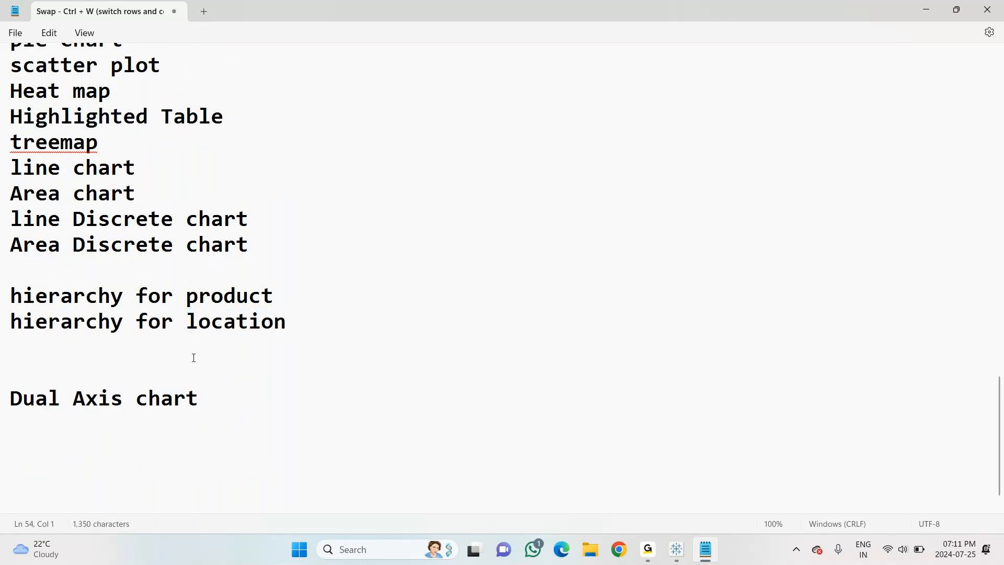
key("Delete")
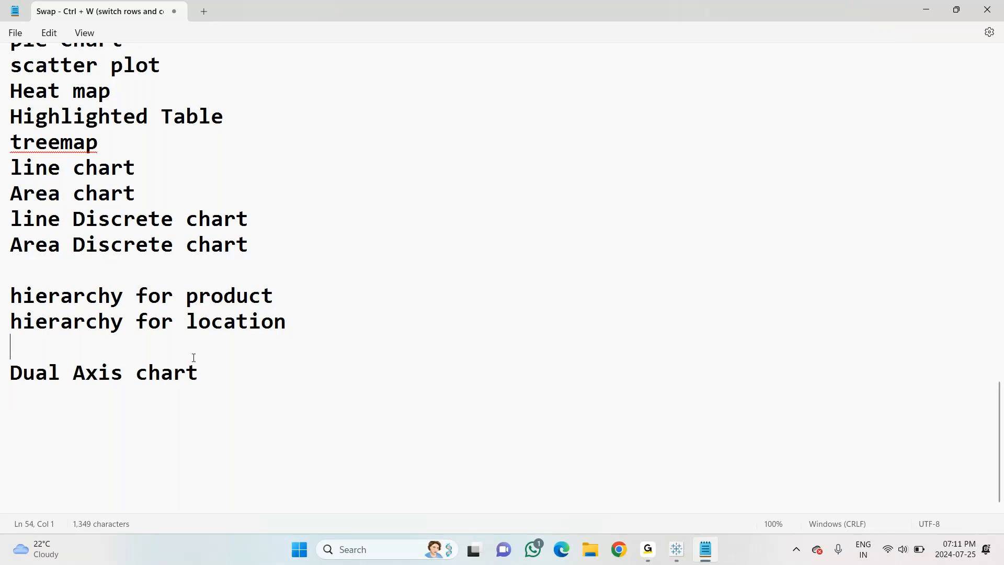
key("Delete")
left_click(52, 269)
key("BackSpace")
left_click(212, 351)
key("Return")
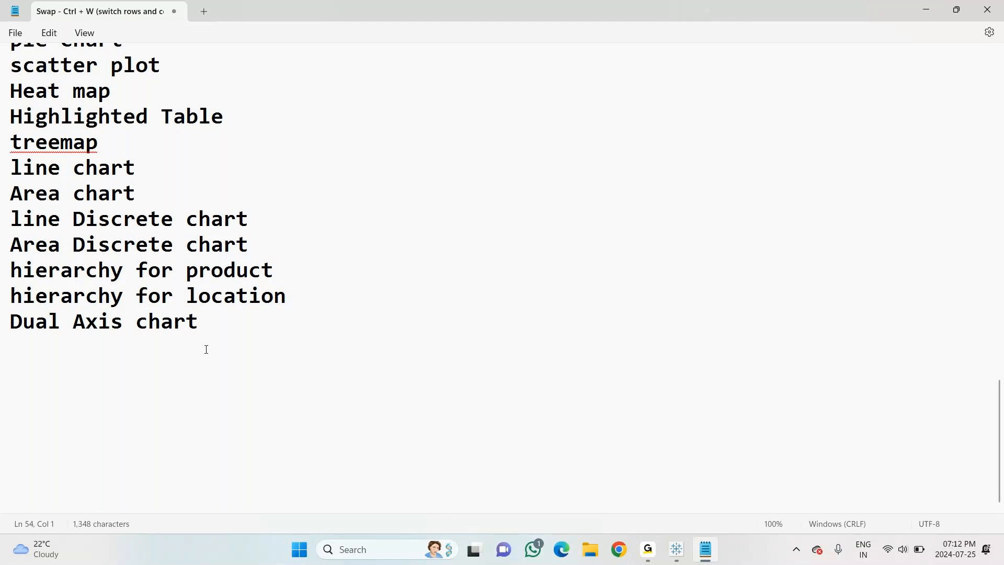
Switch back to Tableau and duplicate the "Dual Axis chart" worksheet.
key("alt+Tab")
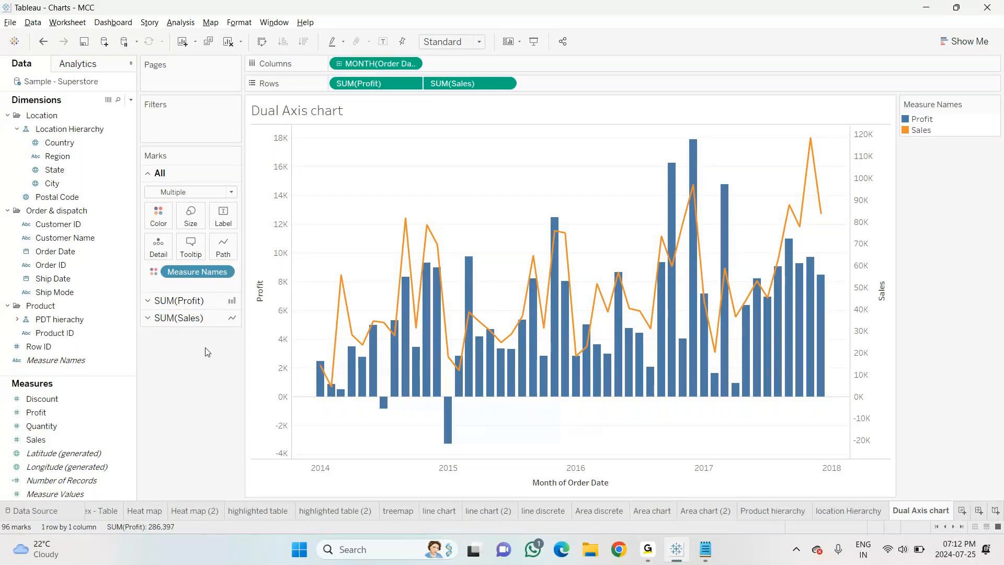
right_click(921, 510)
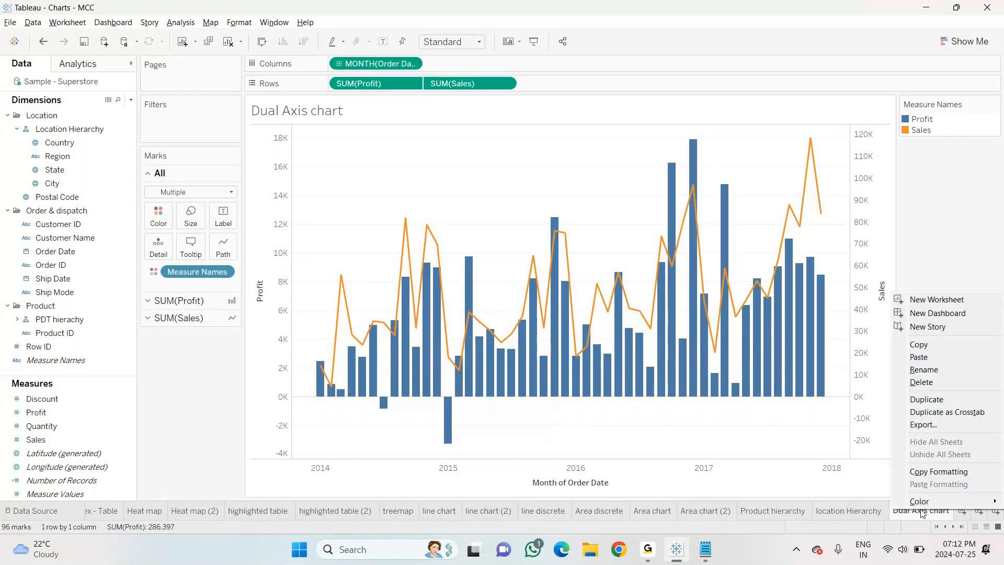
left_click(925, 400)
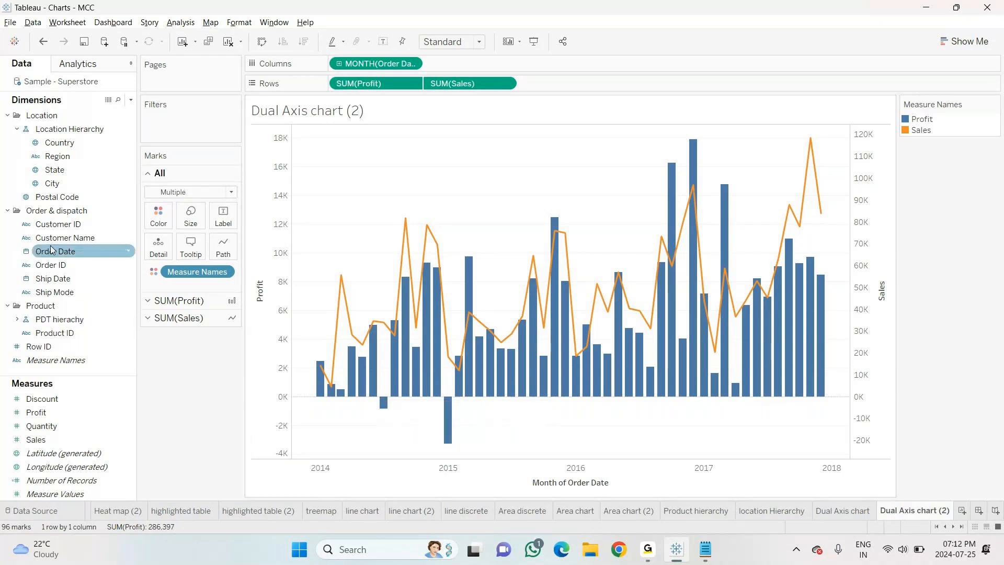
Expand the PDT hierarchy and color the marks of both measures by Category instead of Measure Names.
left_click(53, 321)
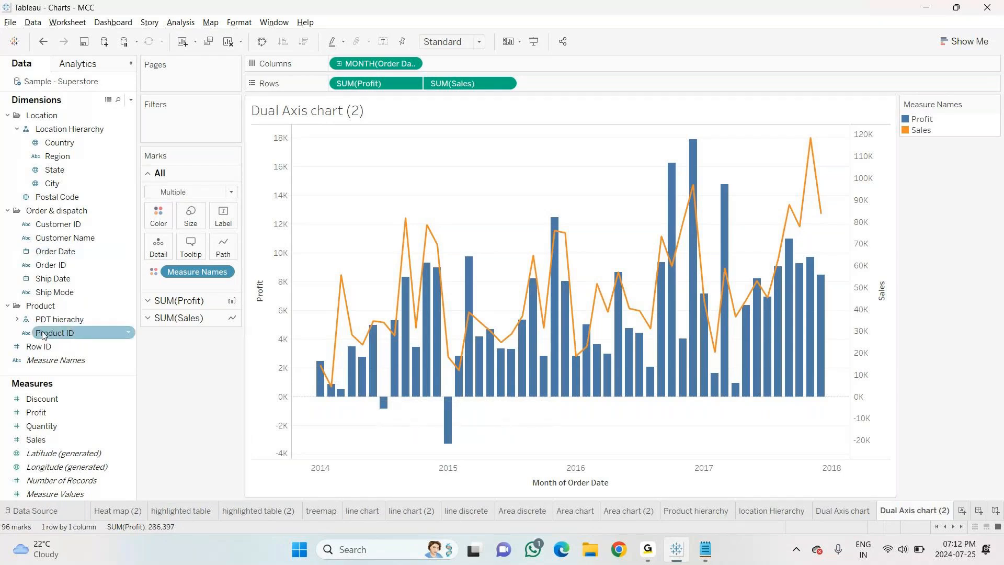
left_click(17, 319)
left_click_drag(61, 347, 156, 221)
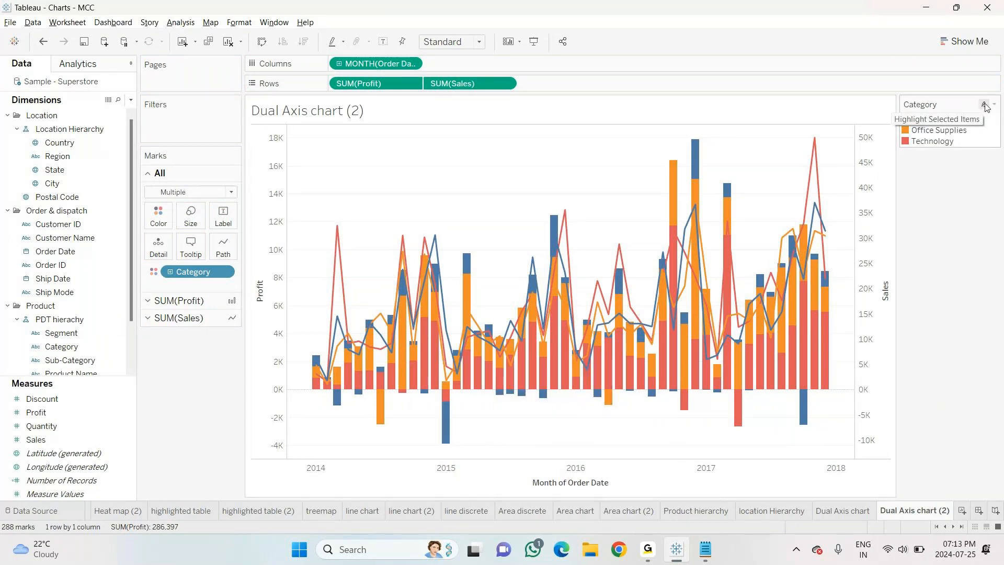
Change the color of Office Supplies to green in the Category color legend.
left_click(995, 105)
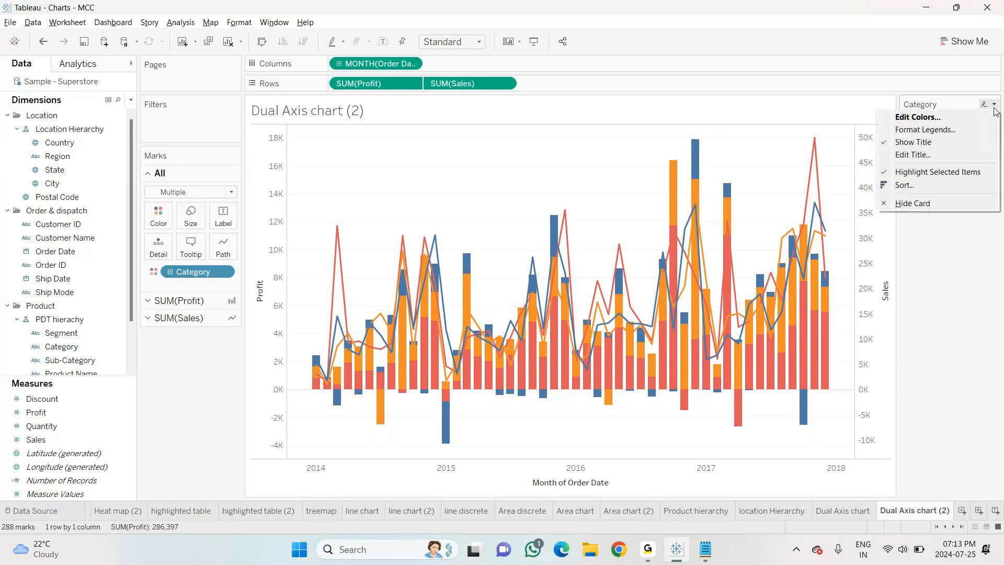
left_click(934, 118)
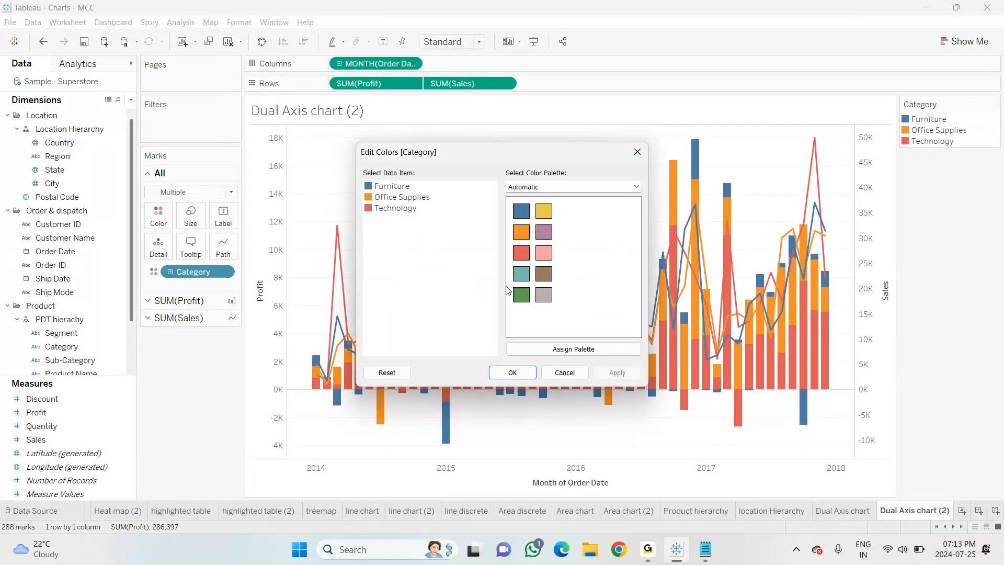
left_click(393, 197)
left_click(522, 295)
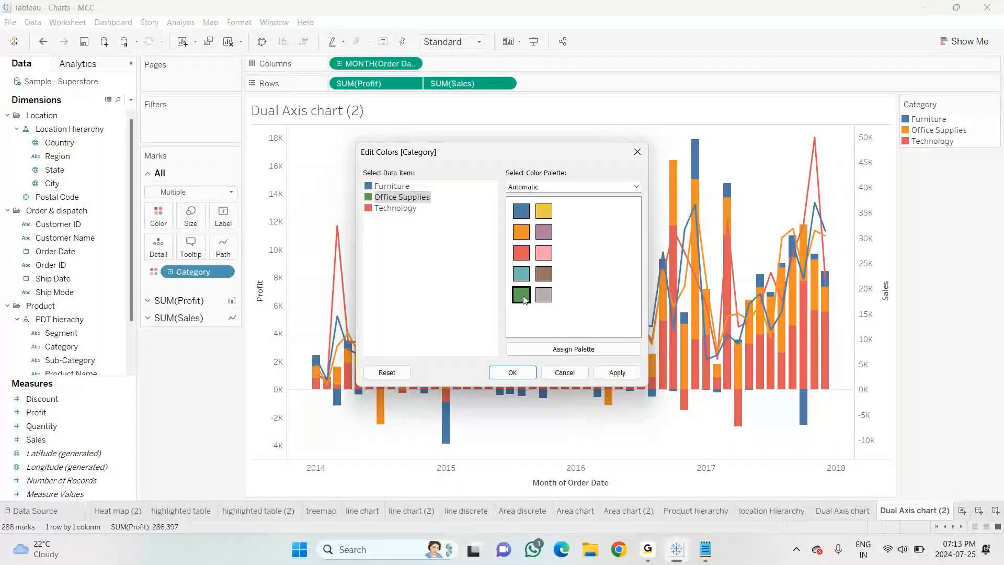
left_click(570, 375)
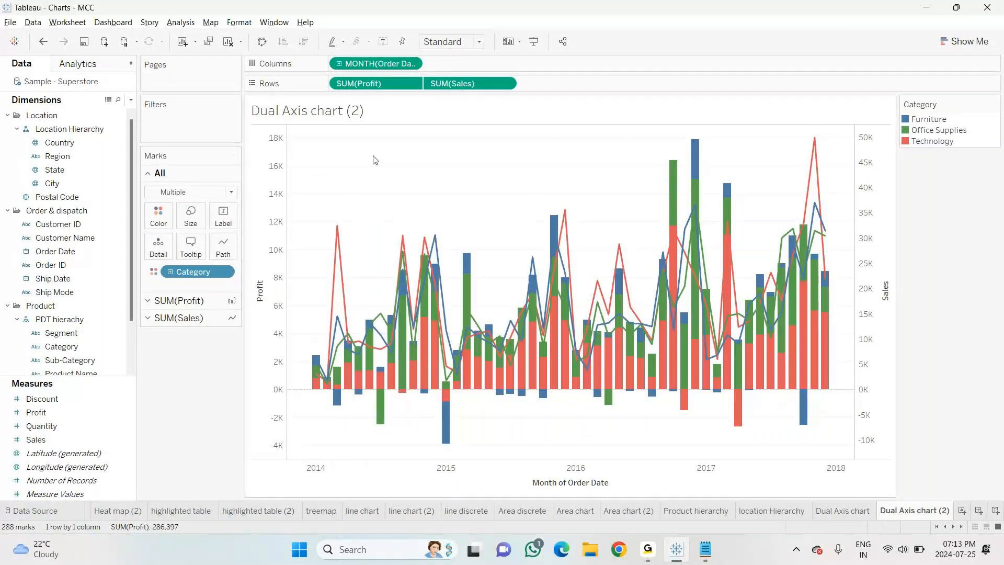
Remove Category from the marks of both measures and add it back as their color.
mouse_move(364, 380)
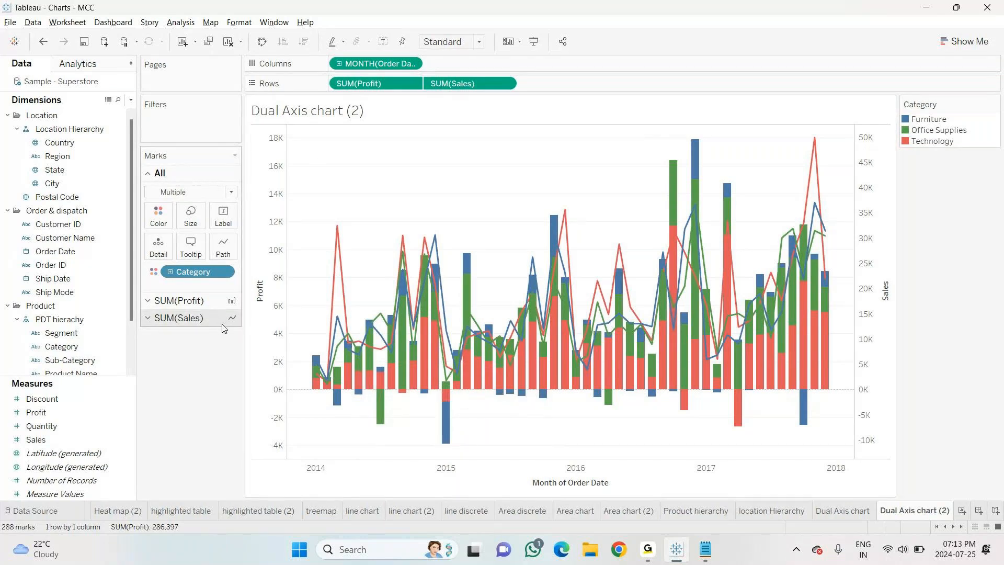
mouse_move(330, 375)
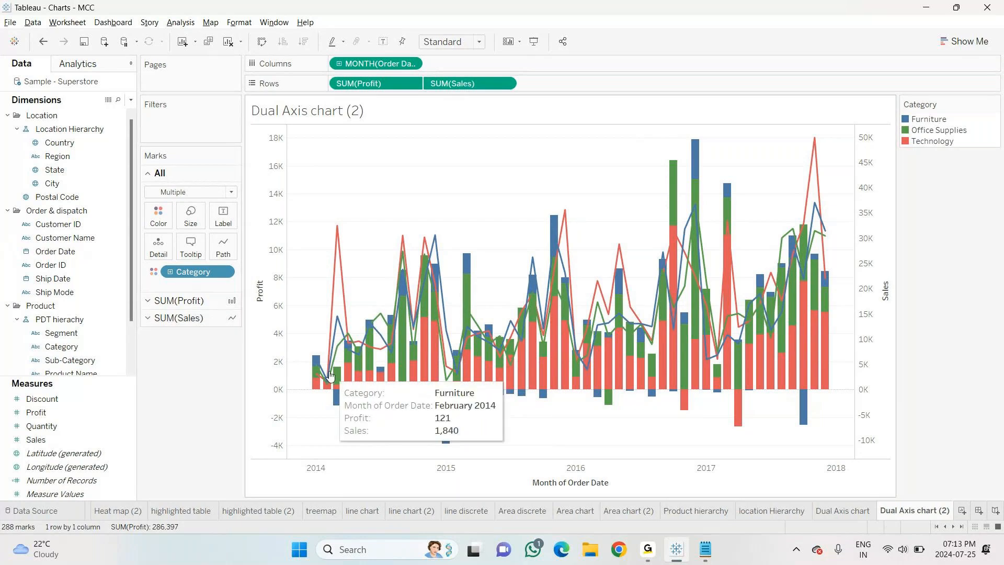
mouse_move(685, 289)
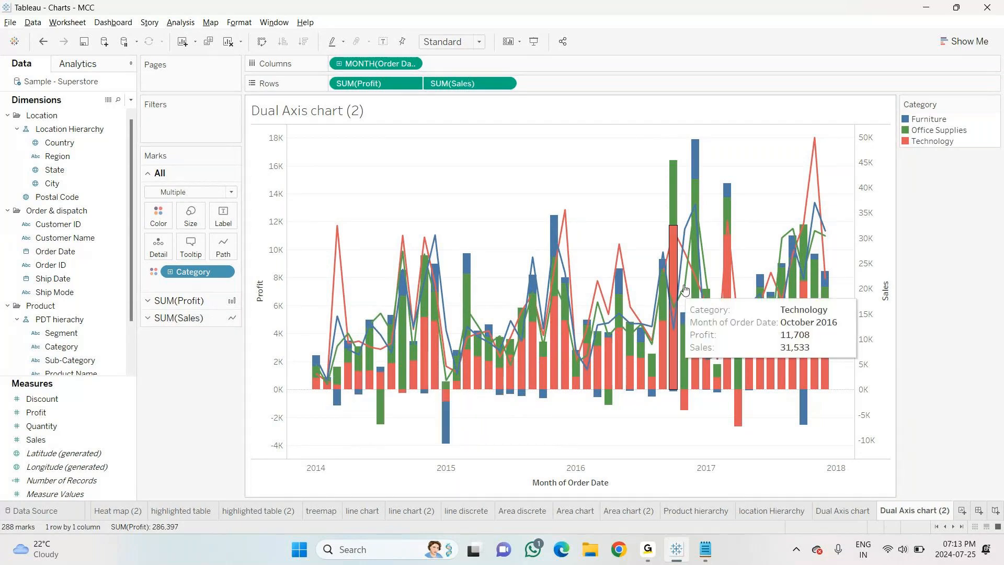
mouse_move(561, 352)
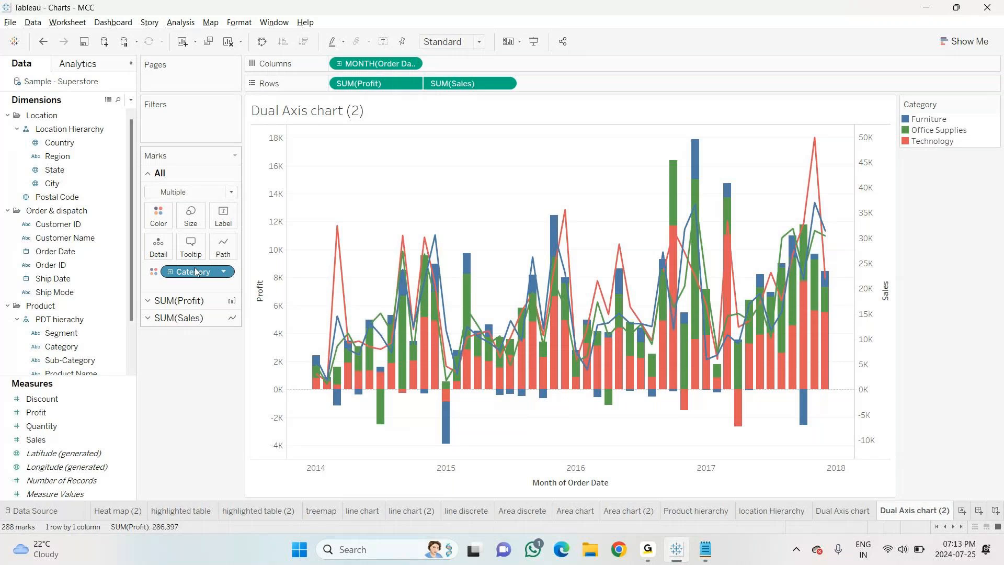
left_click_drag(196, 272, 187, 413)
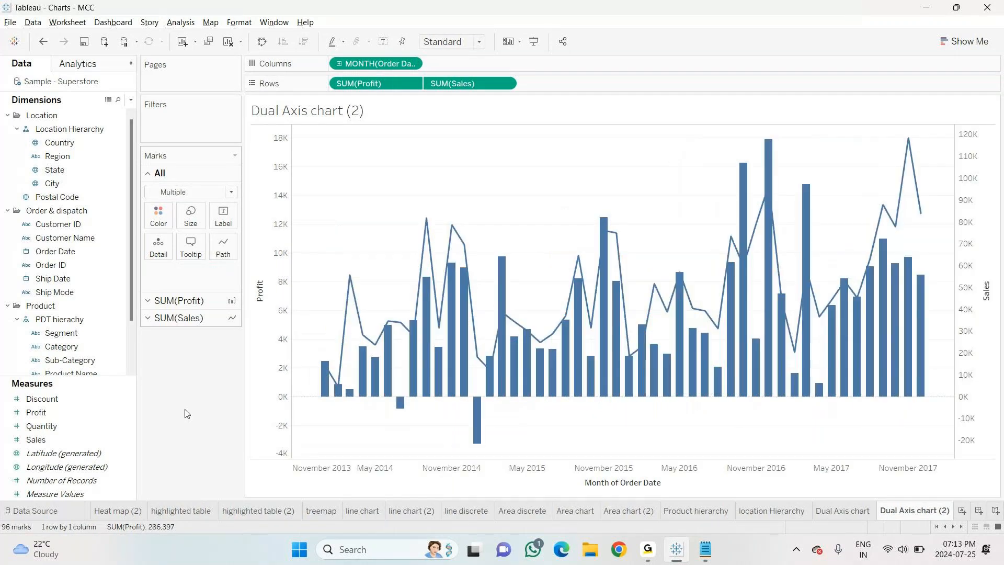
left_click(43, 291)
left_click(54, 348)
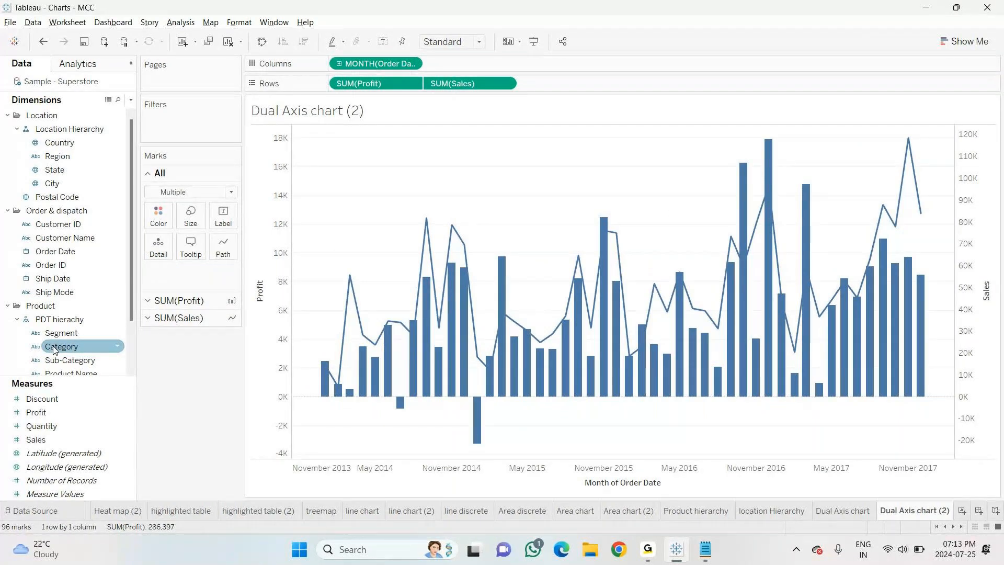
left_click_drag(54, 347, 155, 217)
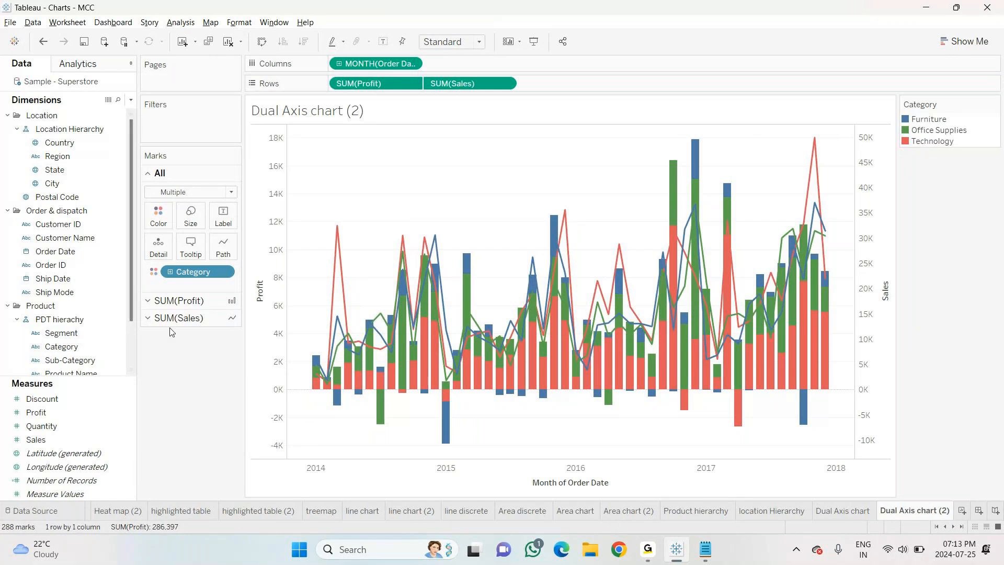
Try removing Category from the SUM(Sales) marks only, and undo the recent changes back to the marks without Category.
left_click(157, 321)
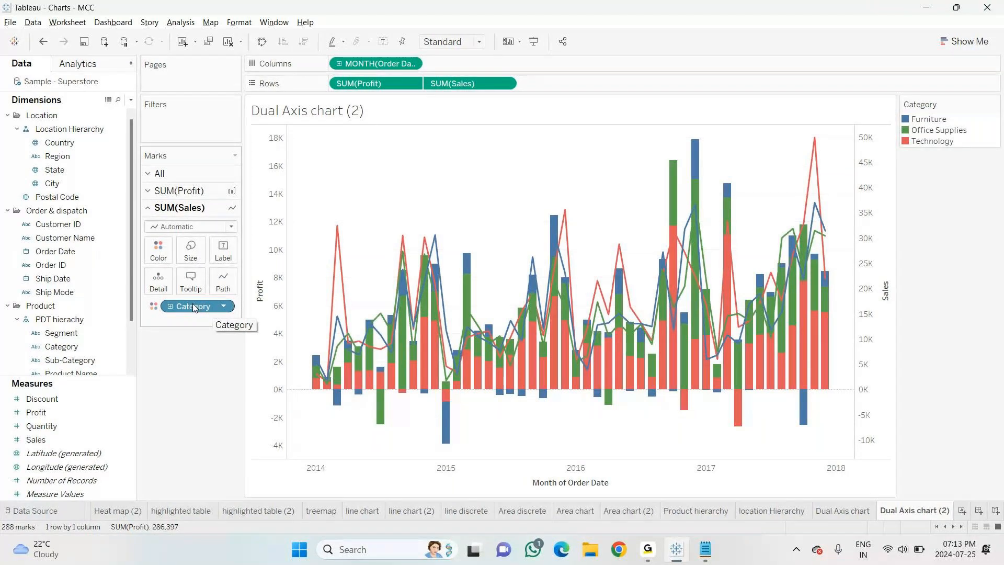
left_click_drag(193, 309, 188, 363)
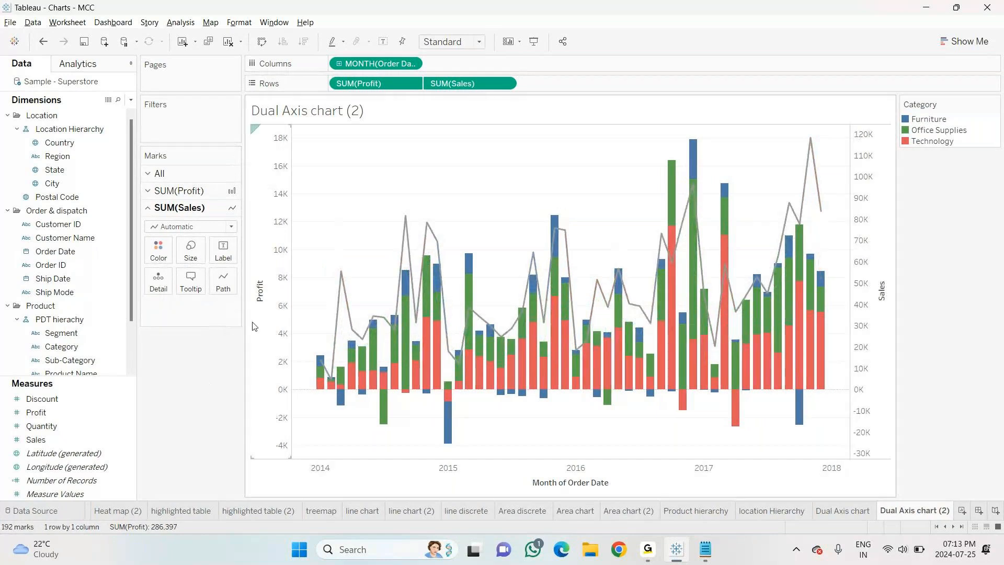
mouse_move(459, 314)
key("ctrl+z")
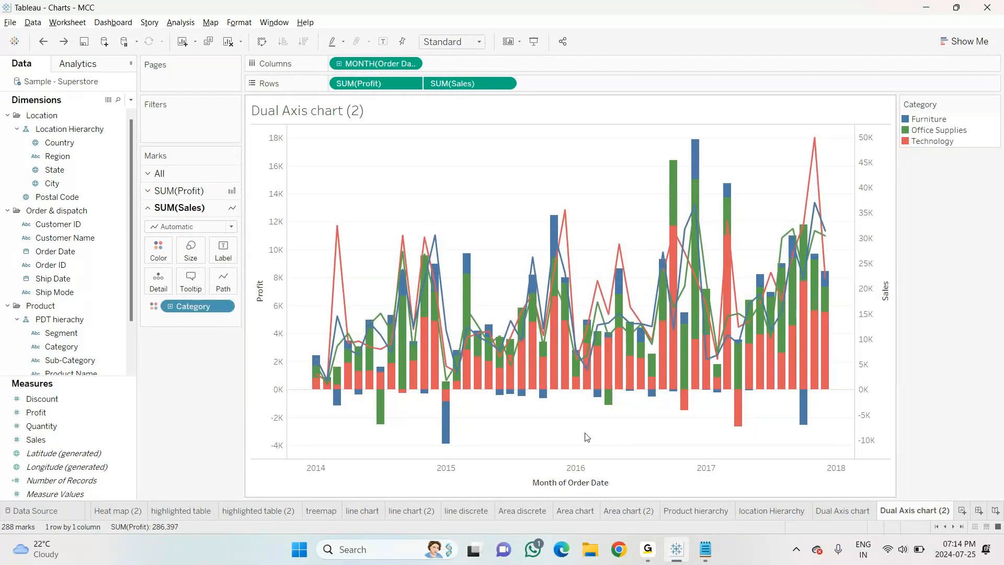
key("ctrl+z")
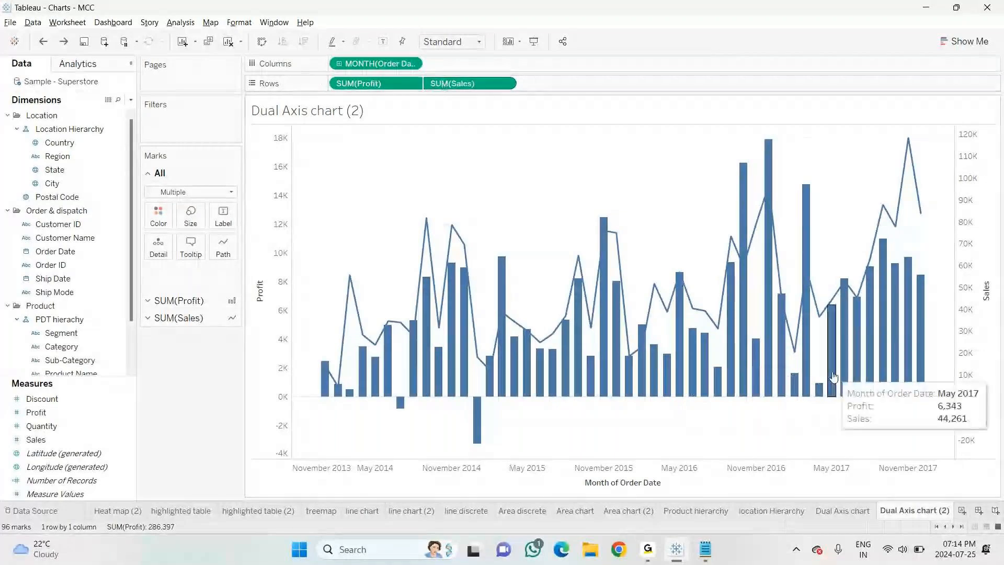
Compare the duplicate with the original "Dual Axis chart" worksheet and delete "Dual Axis chart (2)".
left_click(843, 512)
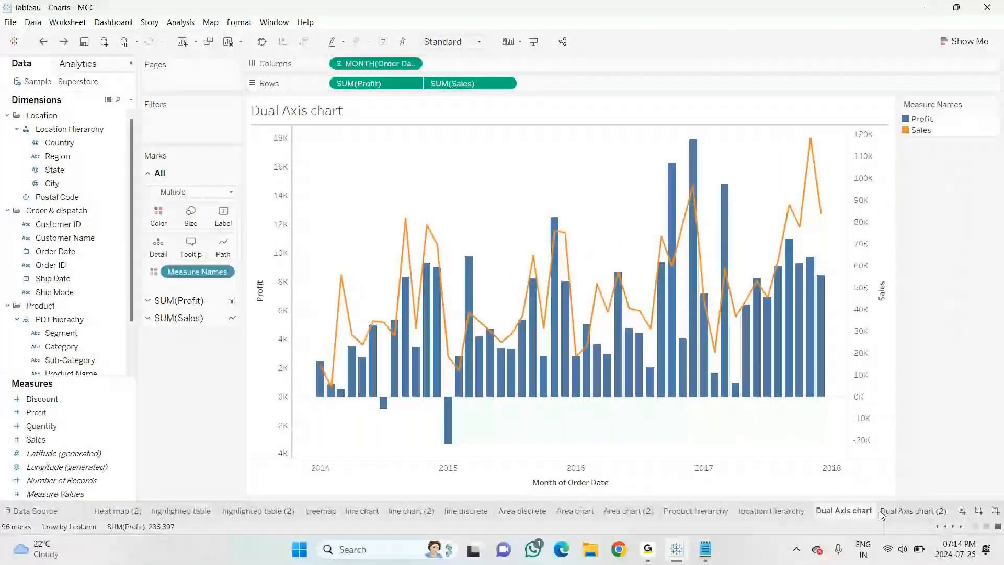
left_click(897, 512)
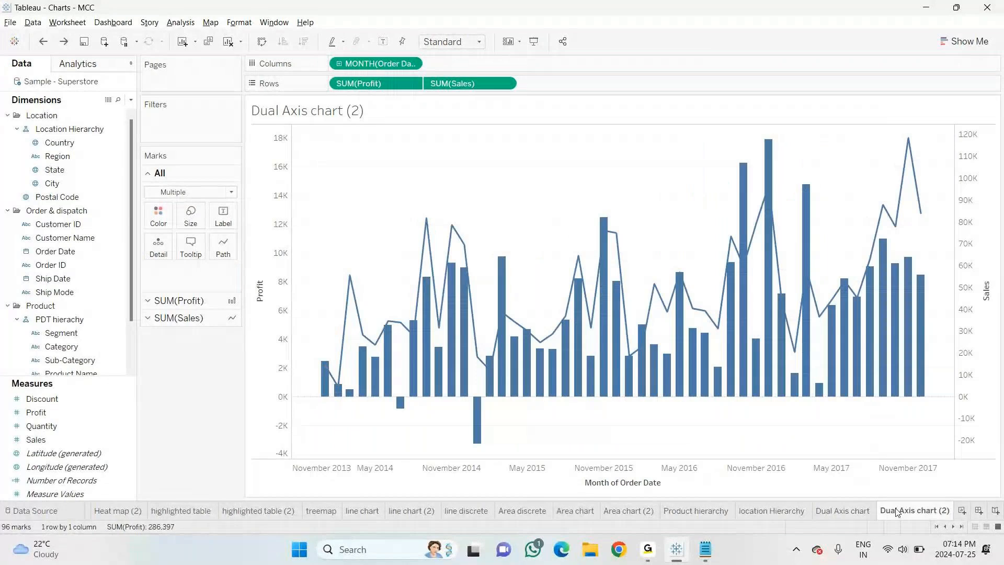
right_click(897, 512)
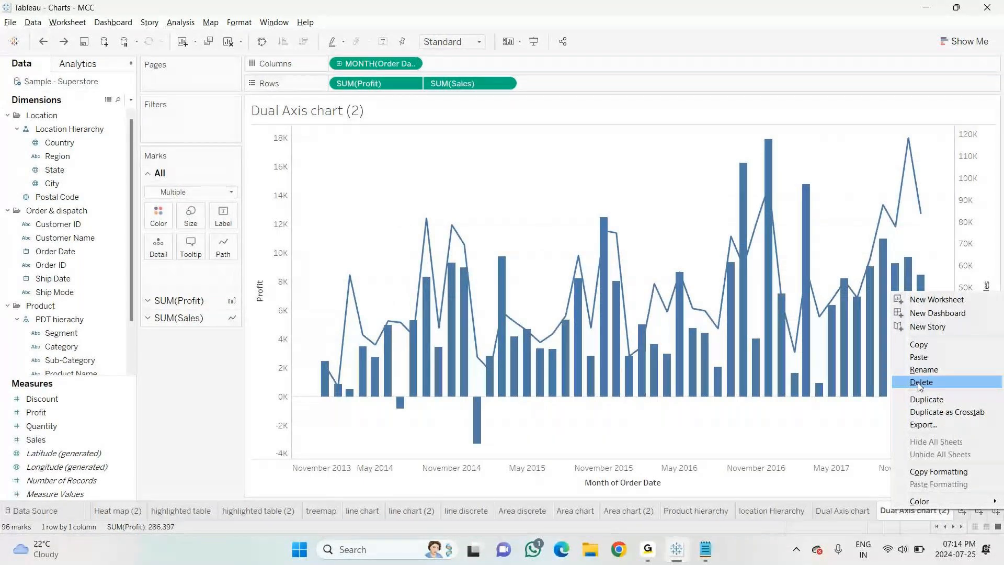
left_click(921, 383)
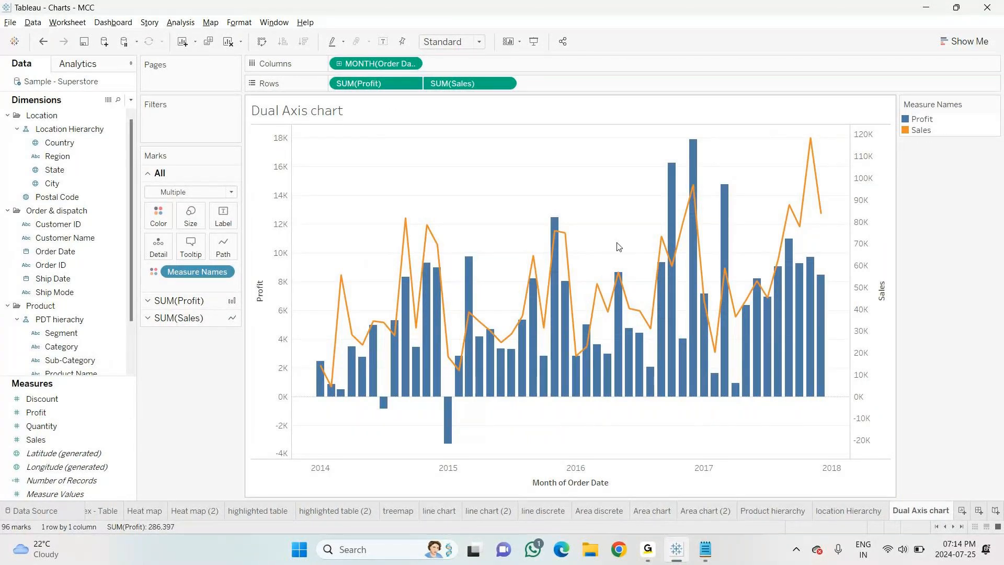
Duplicate the "Dual Axis chart" worksheet and color the marks of both measures by Category in the copy.
mouse_move(636, 402)
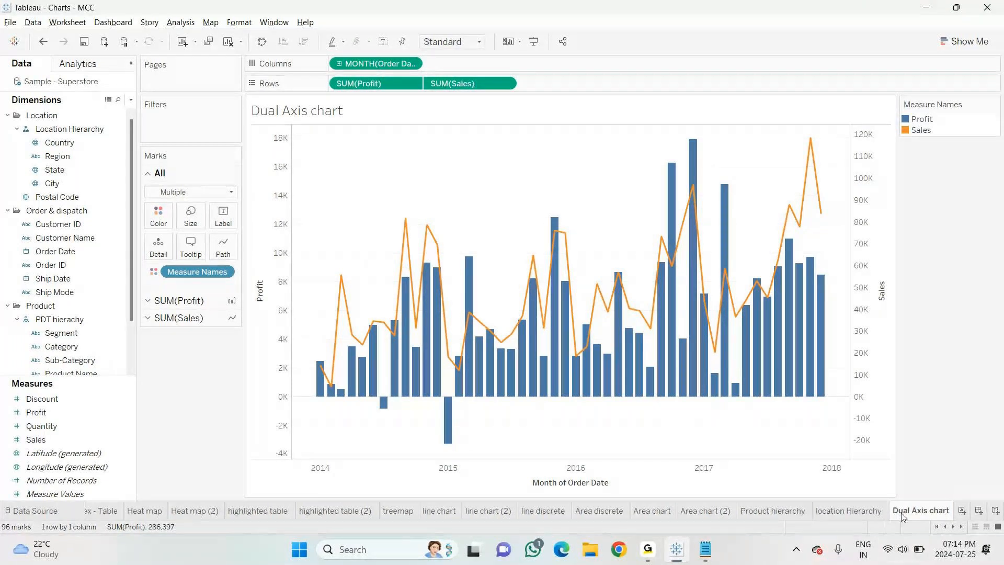
right_click(923, 511)
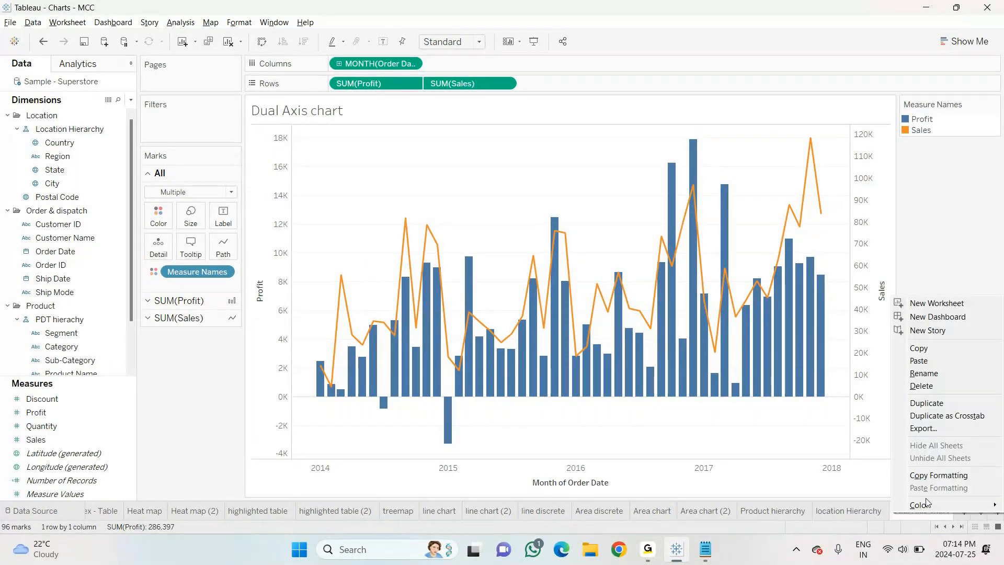
left_click(927, 403)
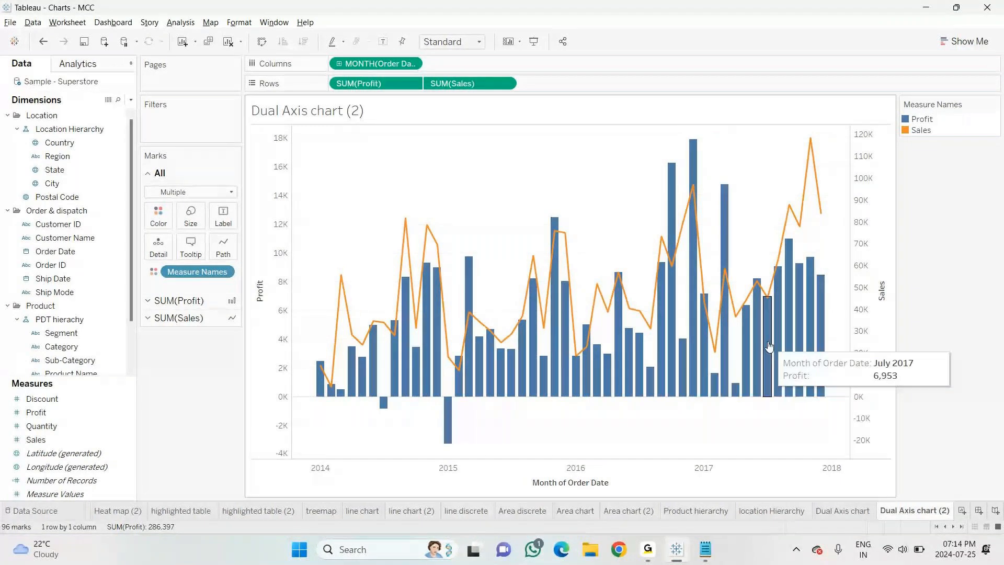
left_click_drag(61, 347, 159, 219)
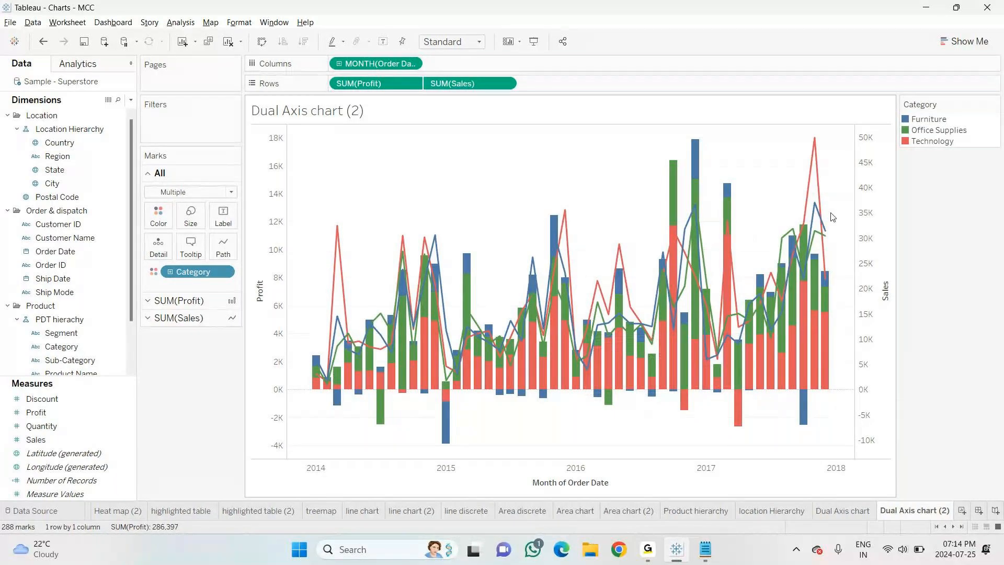
Examine how Category colors the Profit and Sales marks, highlight the Technology sales line, and compare the sheet with "Dual Axis chart".
left_click(178, 300)
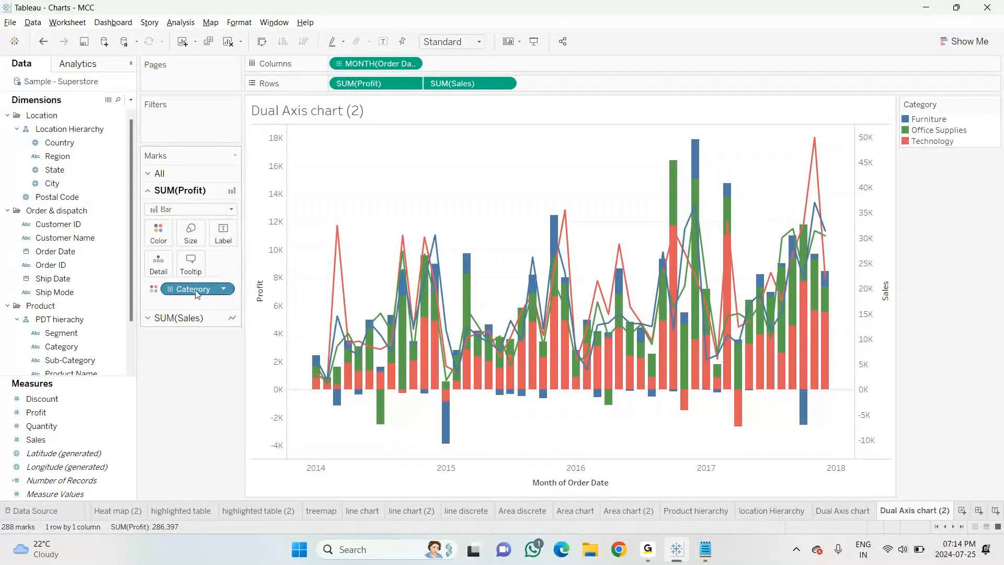
left_click(172, 318)
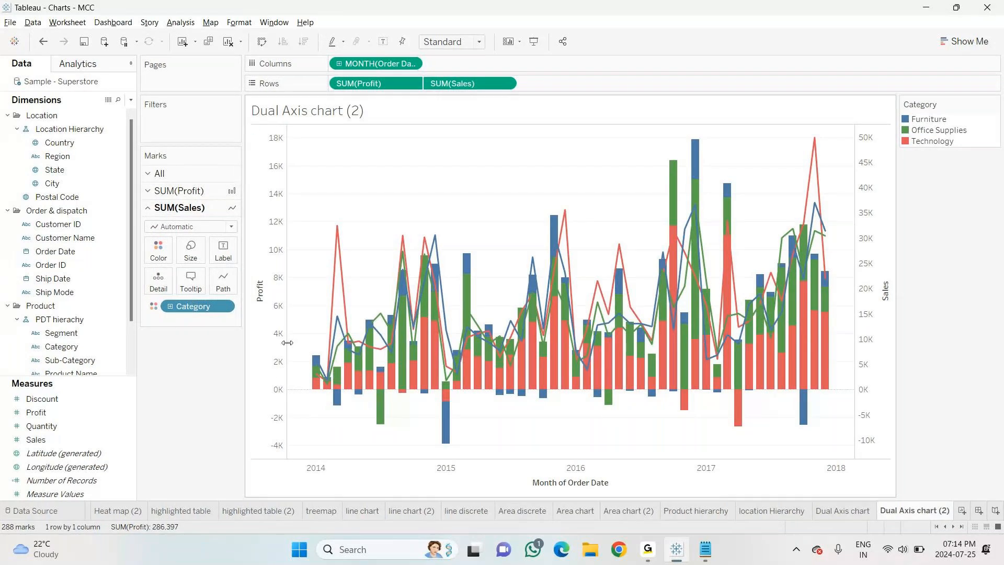
mouse_move(344, 271)
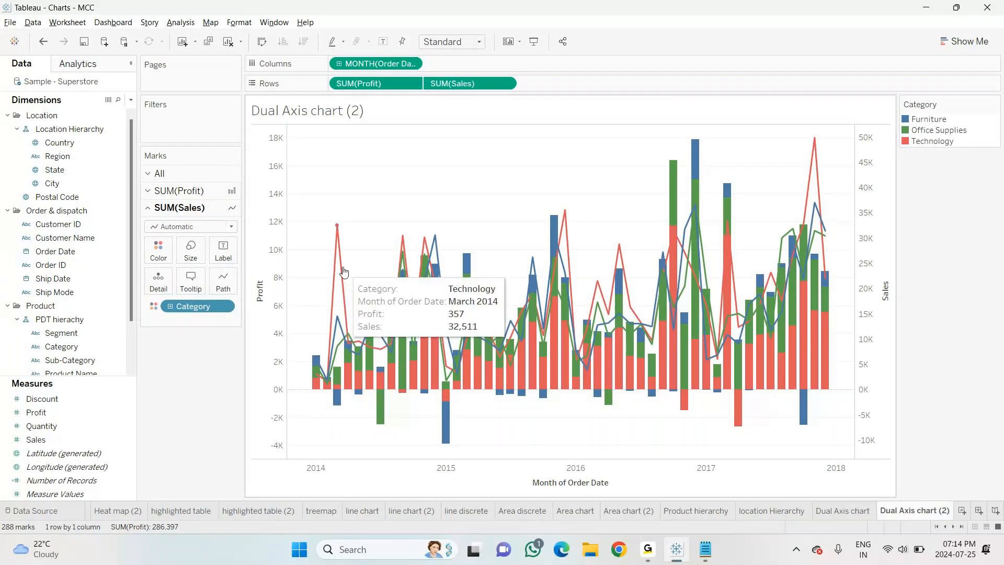
left_click(344, 272)
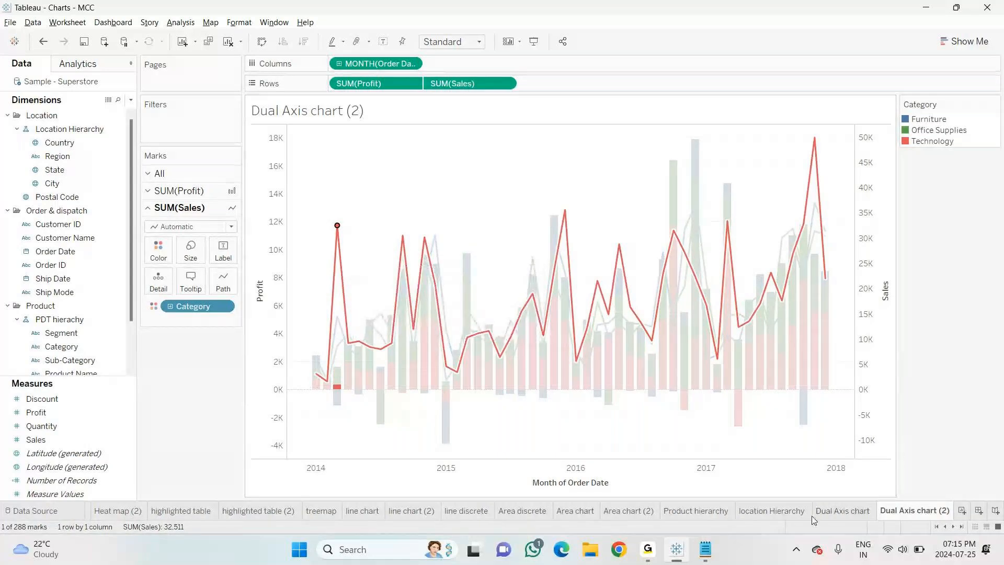
left_click(830, 511)
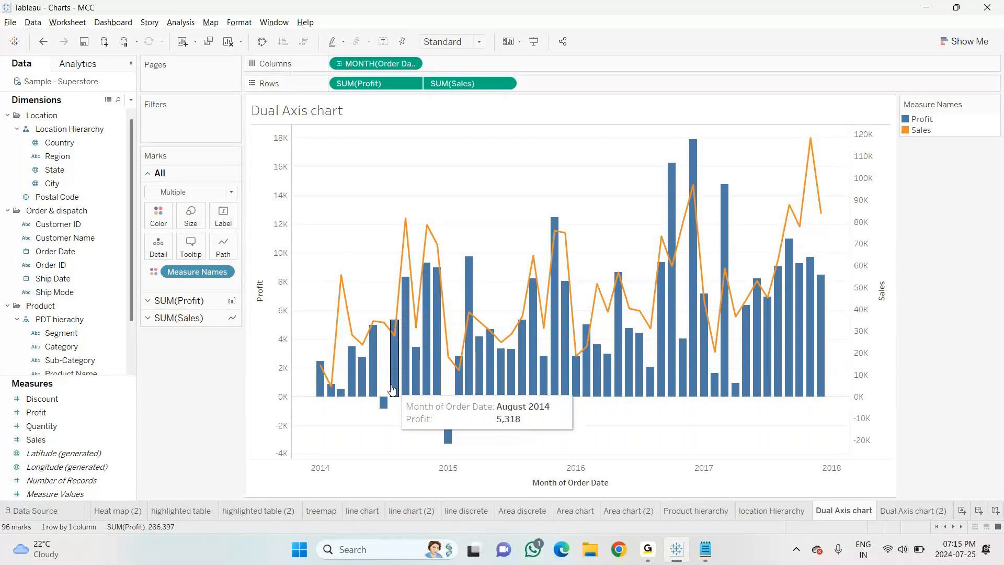
left_click(889, 511)
left_click(228, 386)
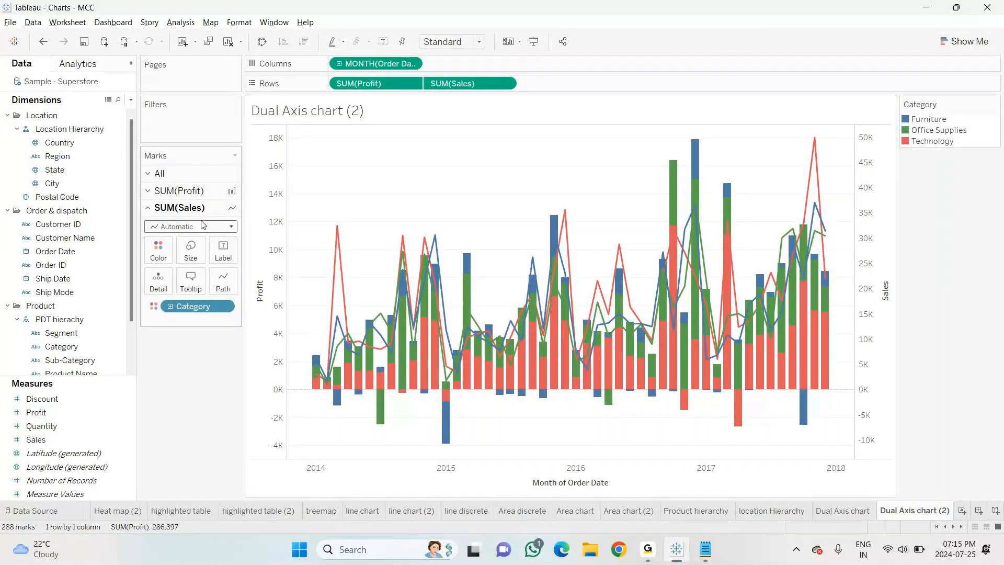
left_click(167, 174)
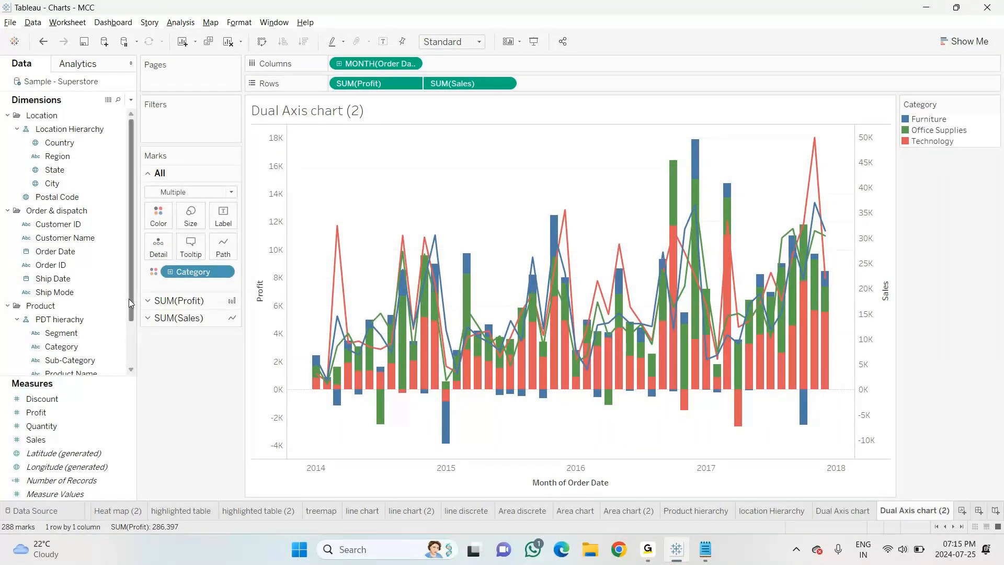
Remove Category from the SUM(Sales) marks only and recolor the single Sales line dark blue.
left_click(209, 318)
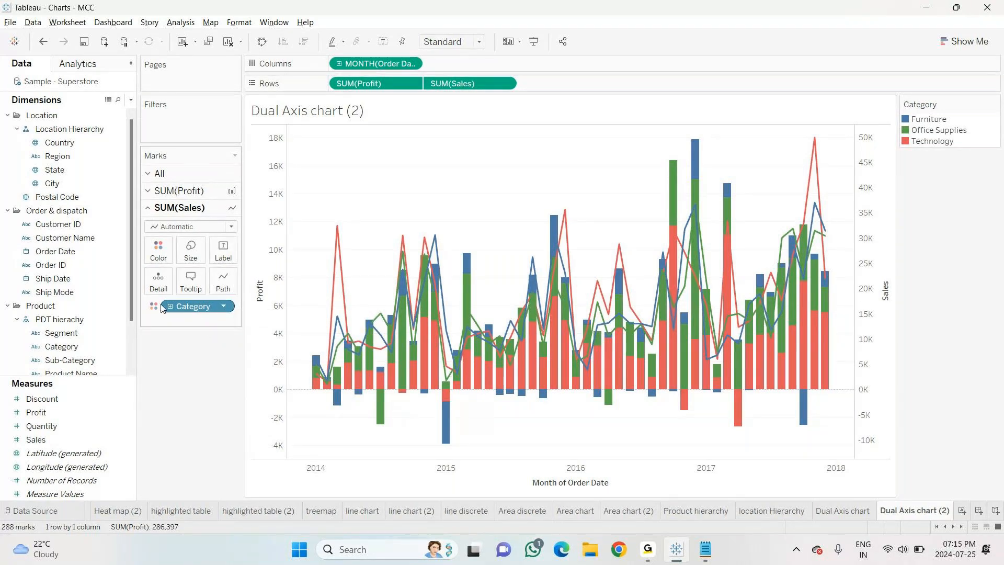
left_click_drag(200, 308, 197, 360)
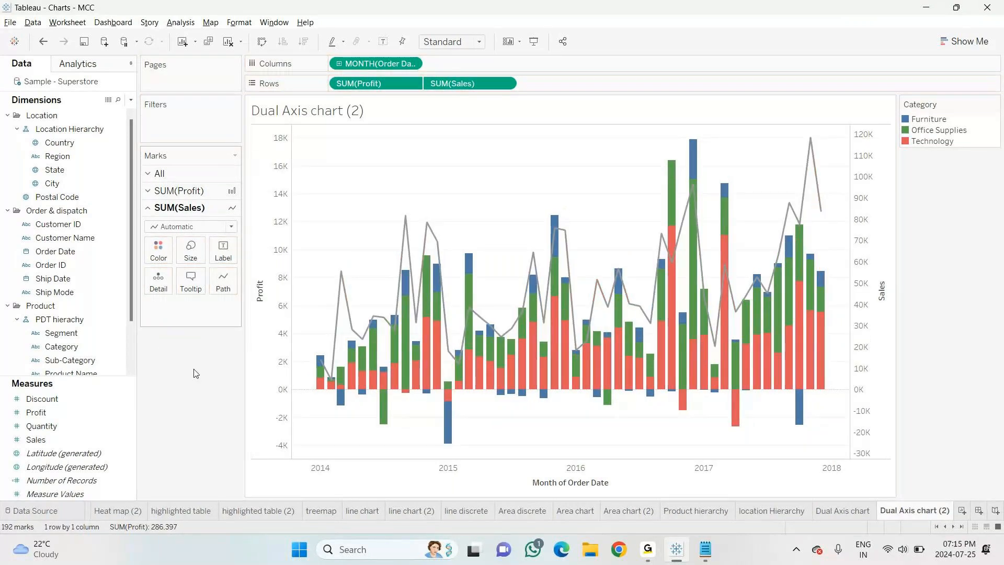
left_click(158, 250)
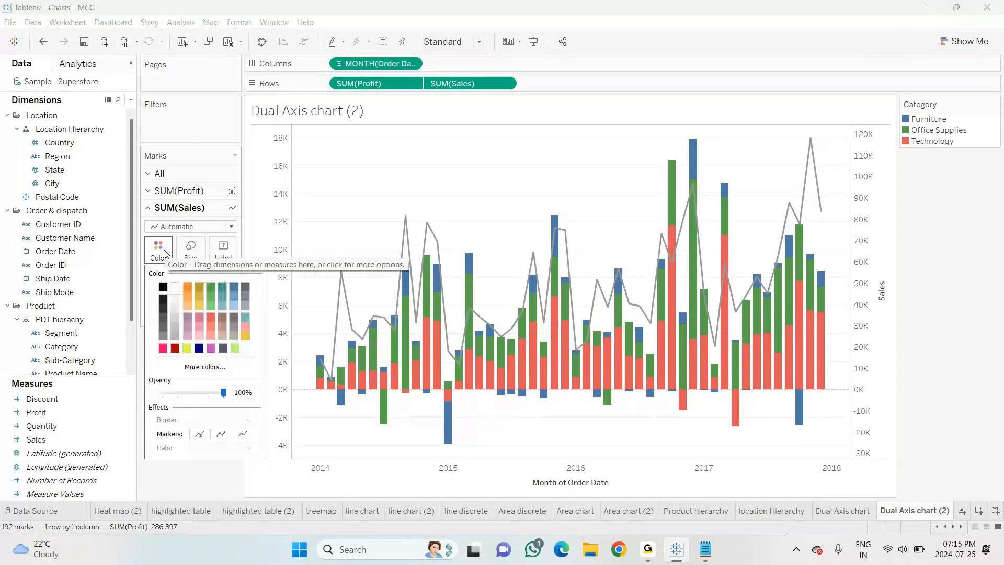
left_click(176, 348)
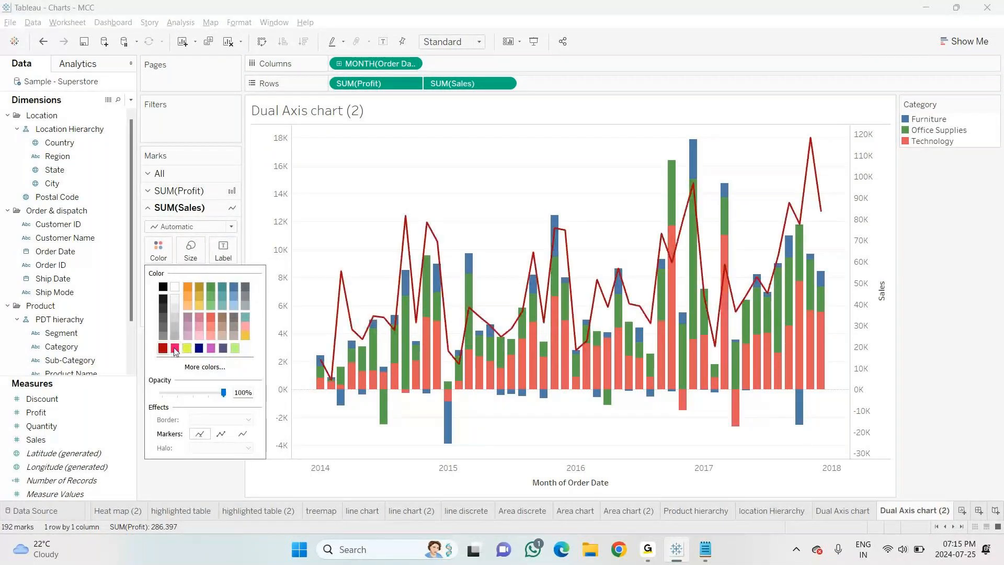
left_click(200, 349)
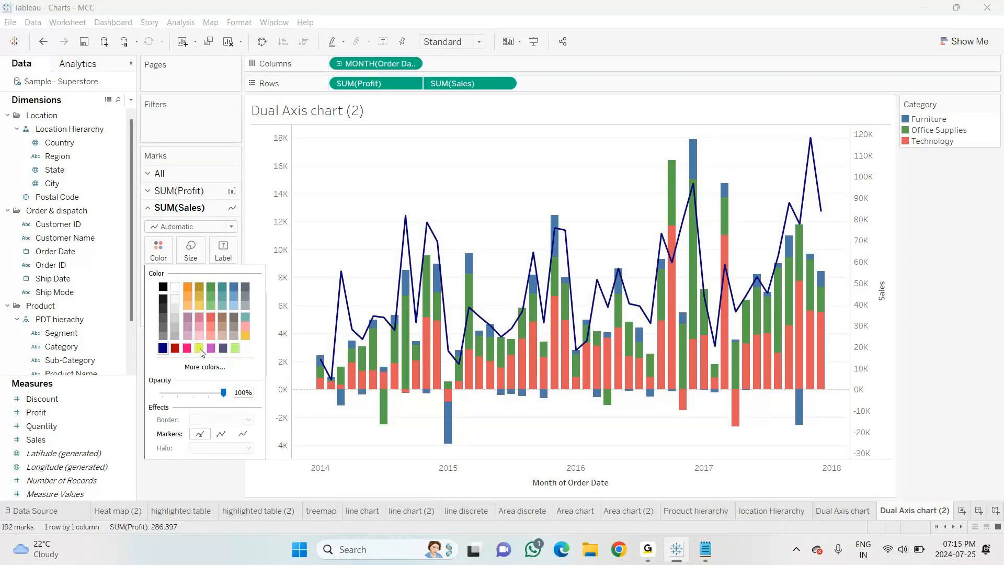
Try other colors for the SUM(Sales) line: slate blue, custom olive and green shades, and dark yellow.
left_click(224, 349)
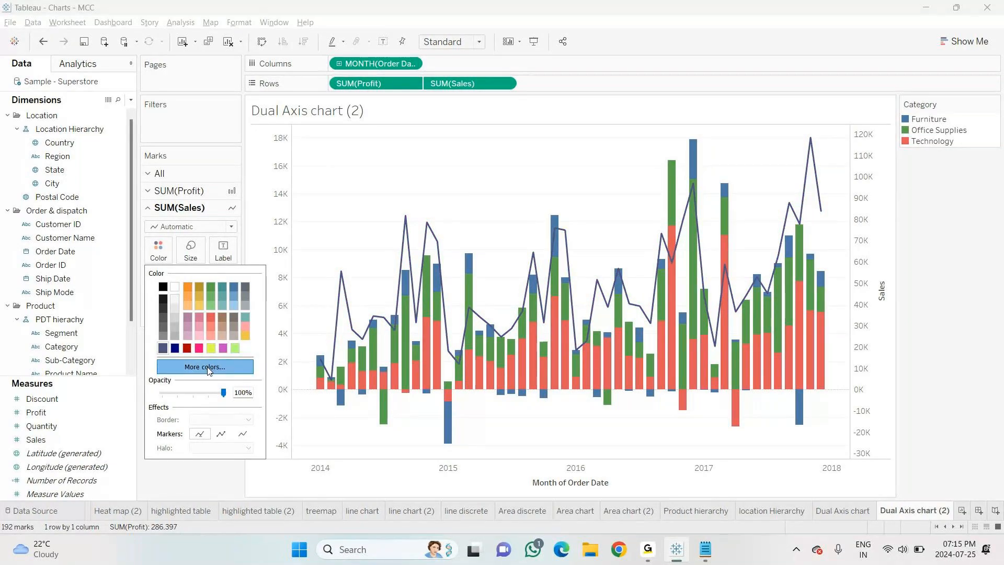
left_click(204, 366)
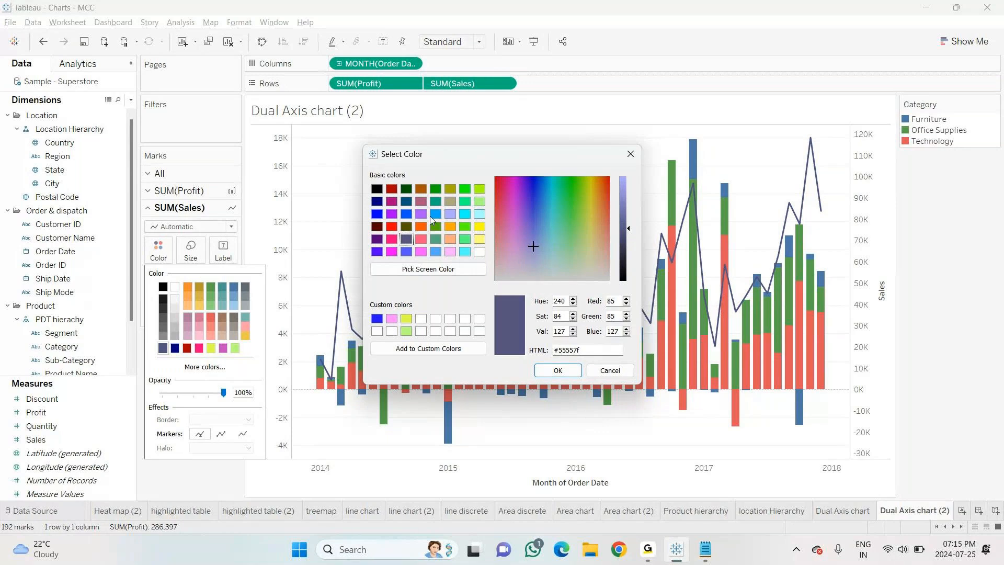
left_click(450, 188)
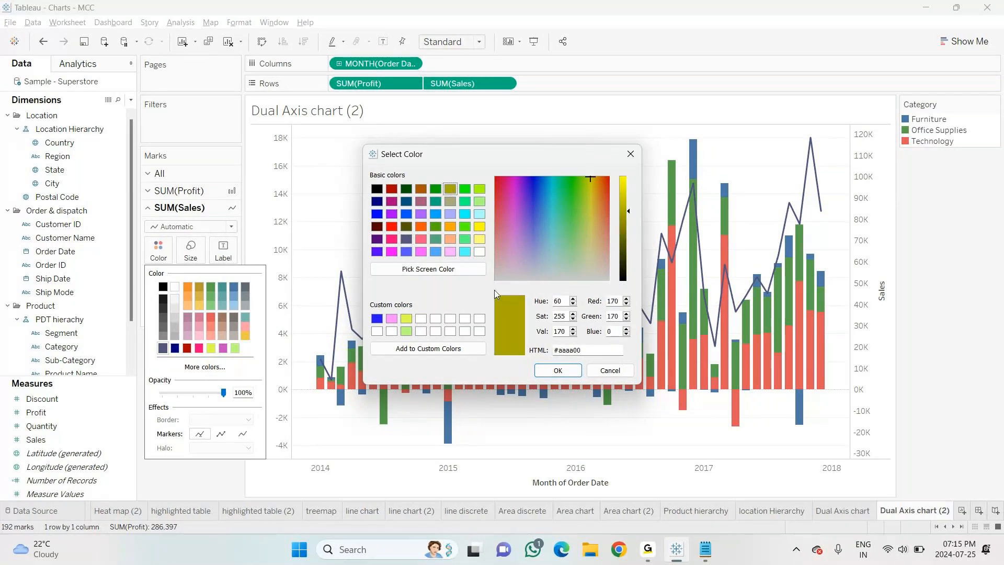
left_click(582, 190)
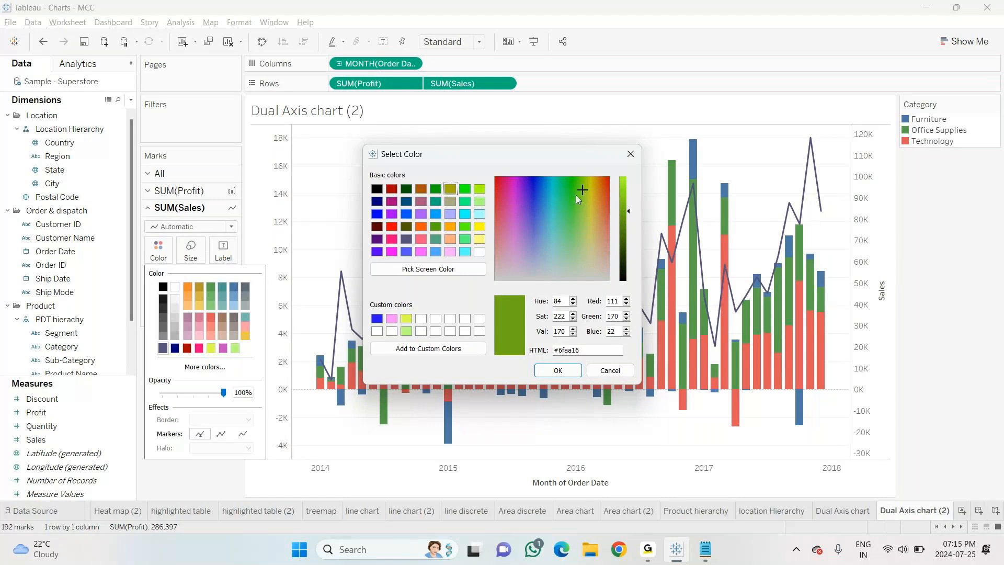
left_click(578, 181)
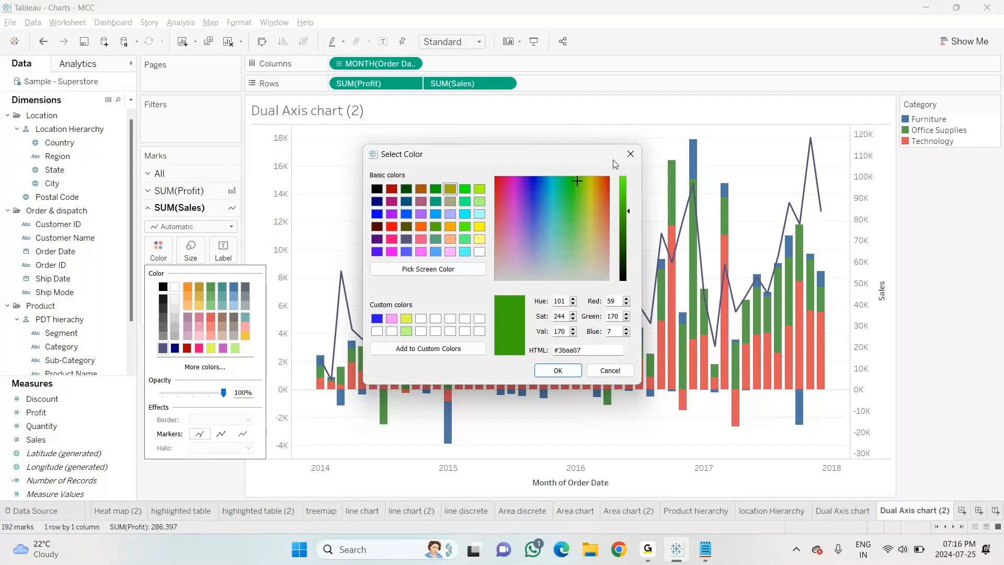
left_click(630, 153)
left_click(201, 286)
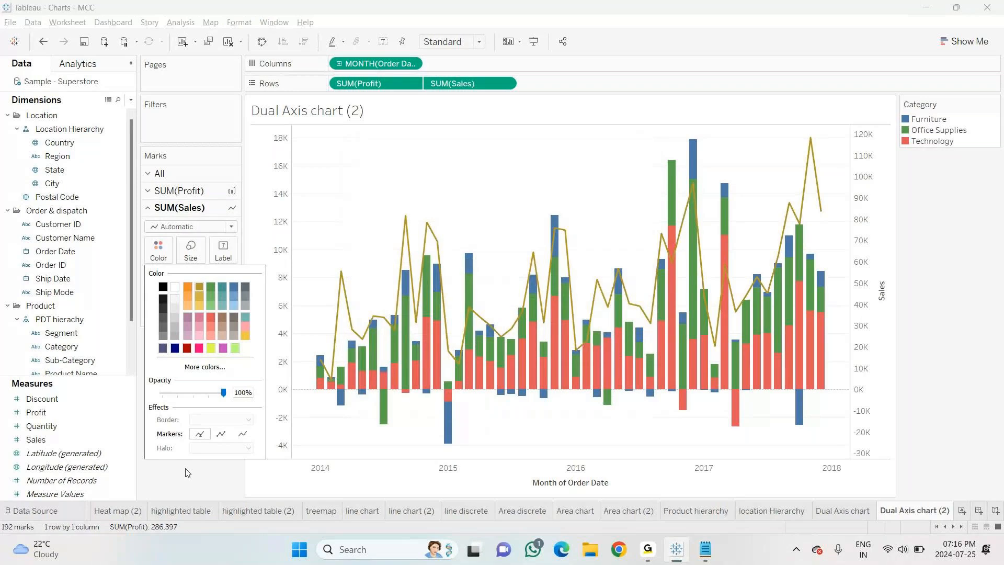
left_click(188, 472)
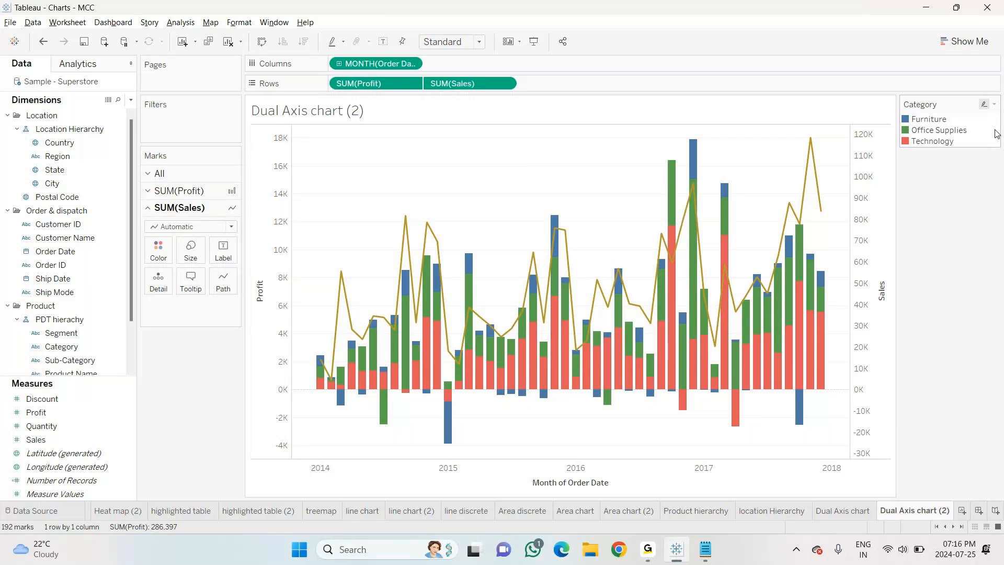
Assign yellow to Office Supplies in the Category colors and recolor the SUM(Sales) line green.
left_click(994, 104)
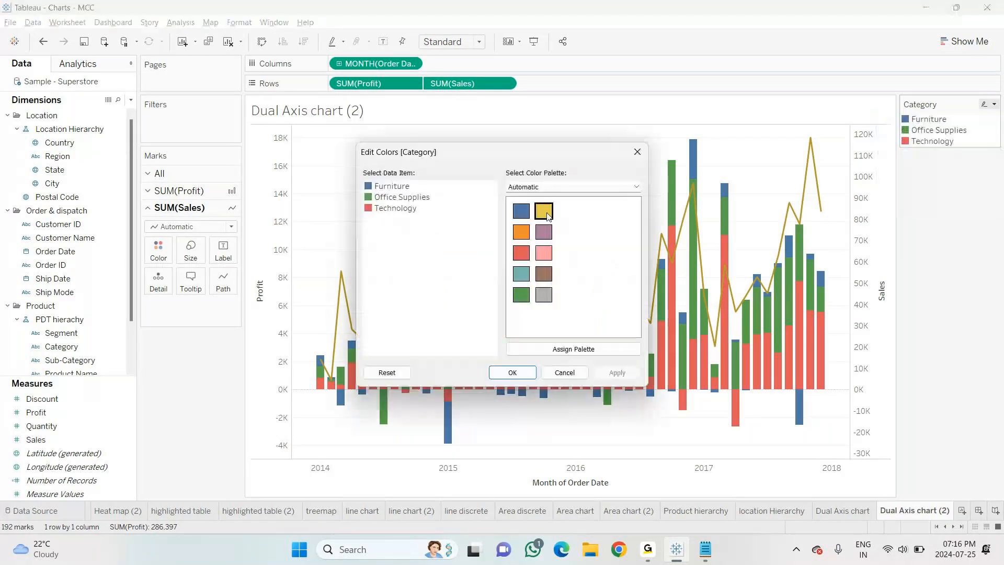
left_click(544, 212)
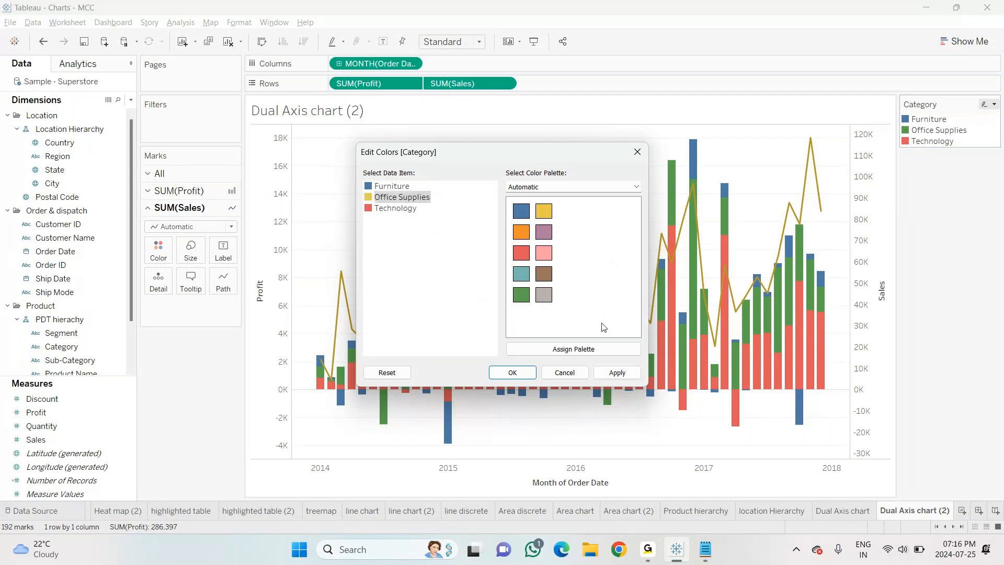
left_click(512, 373)
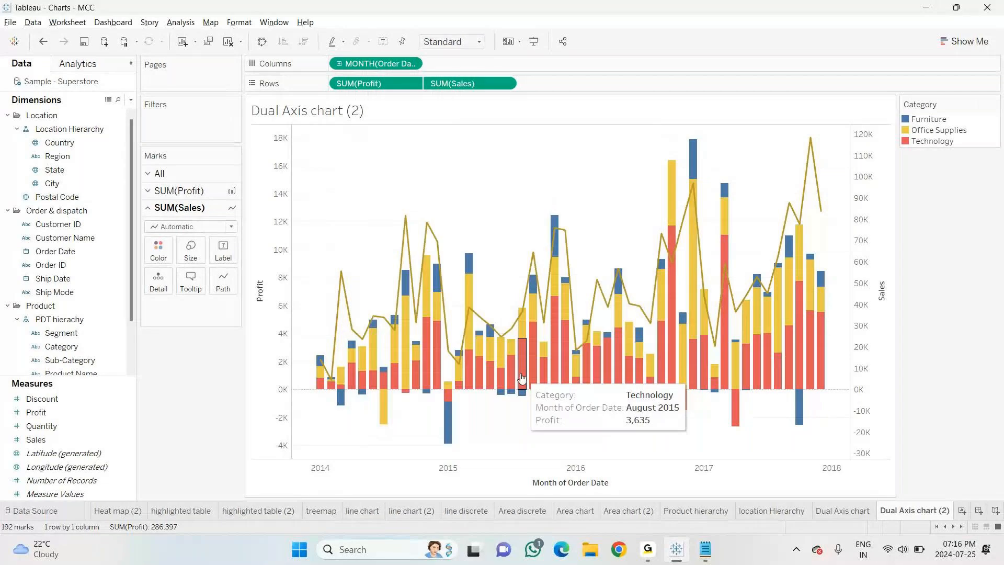
left_click(159, 250)
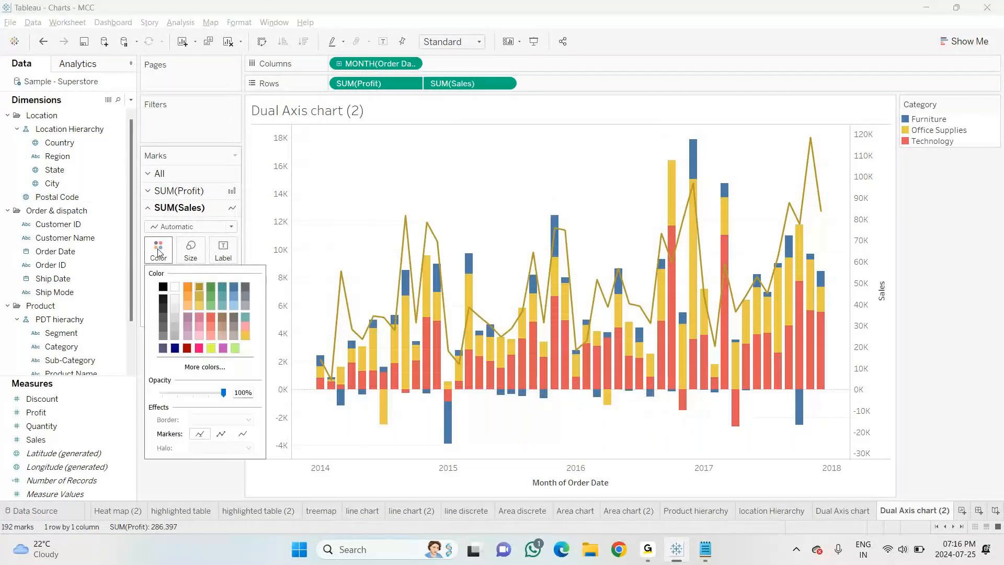
left_click(211, 287)
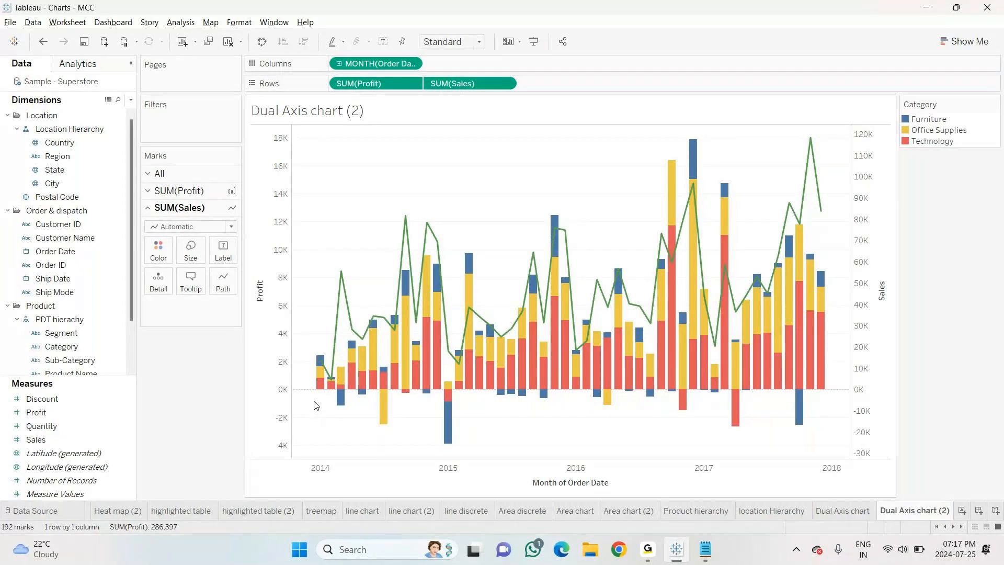
Create a new worksheet, add Quantity to Rows, and convert the view to a histogram.
left_click(961, 510)
left_click(986, 47)
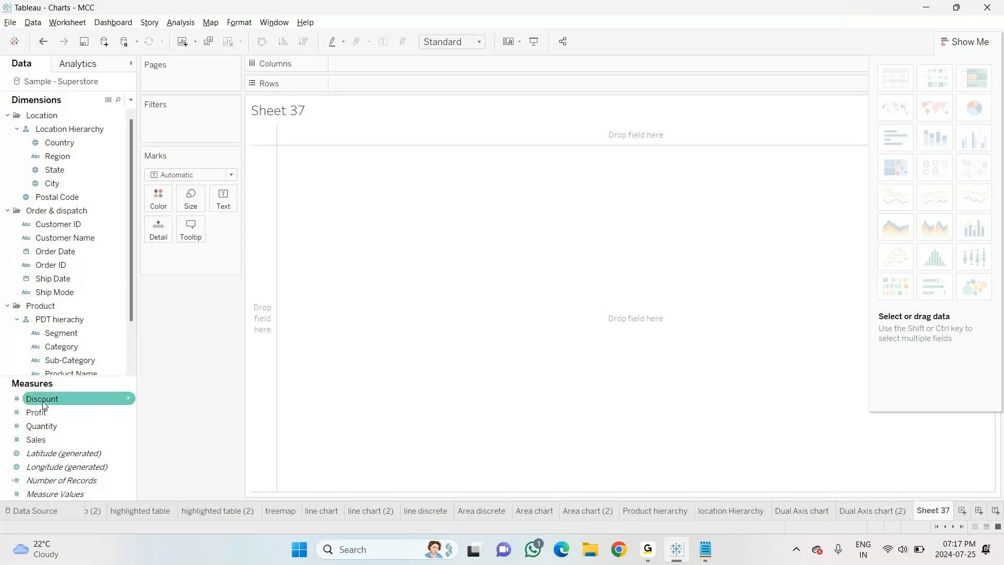
left_click_drag(42, 429, 350, 91)
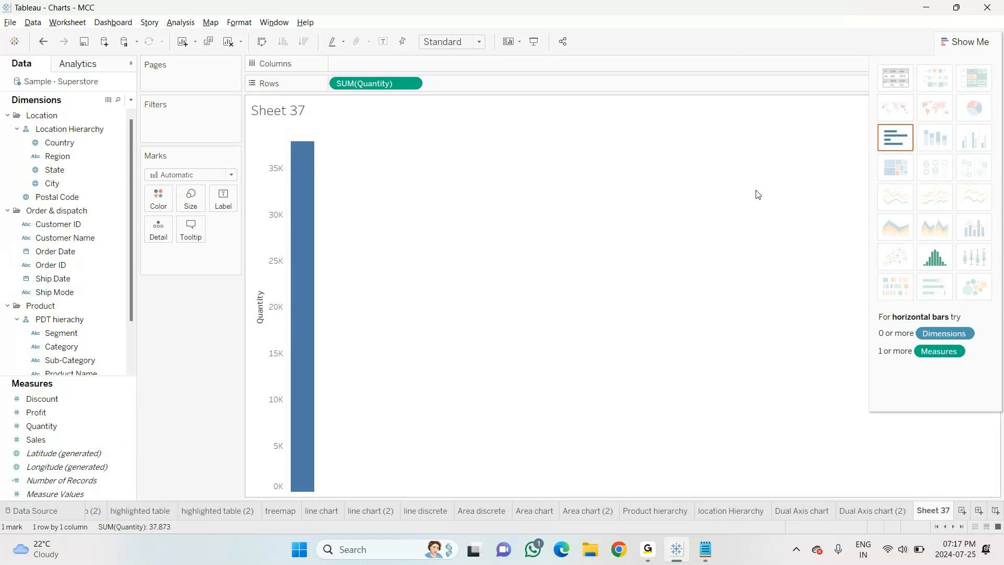
left_click(935, 257)
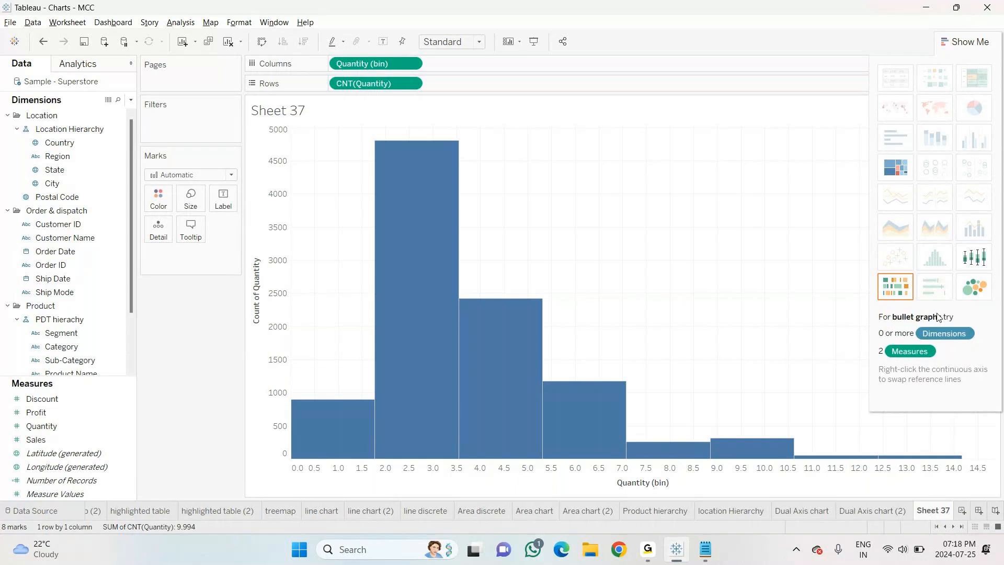
Rename the new worksheet "histogram".
right_click(935, 518)
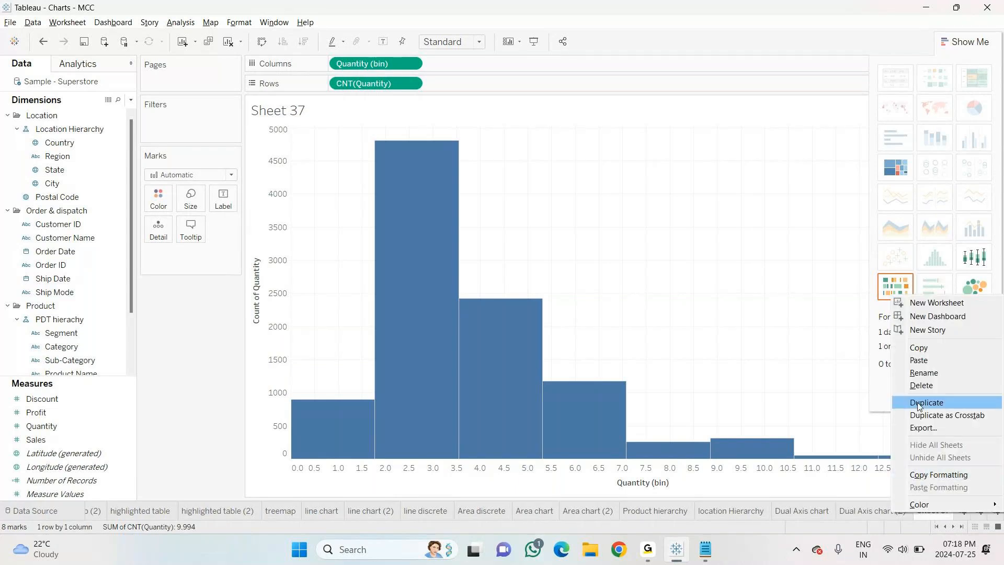
left_click(923, 374)
type("histo")
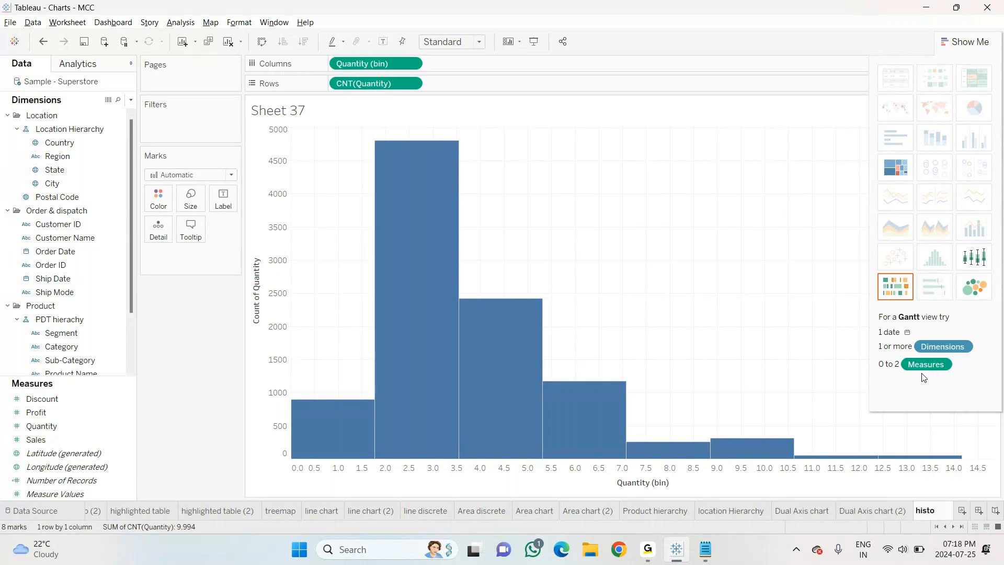
type("gram")
key("Return")
Duplicate the "histogram" worksheet and copy the duplicate's name onto a new line of the chart list in Notepad.
right_click(936, 511)
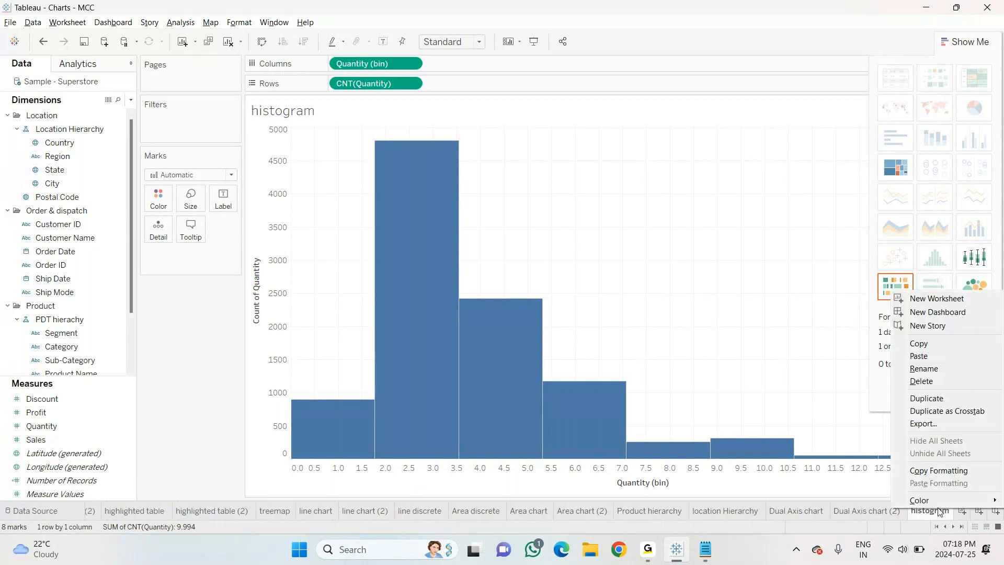
left_click(927, 399)
right_click(926, 517)
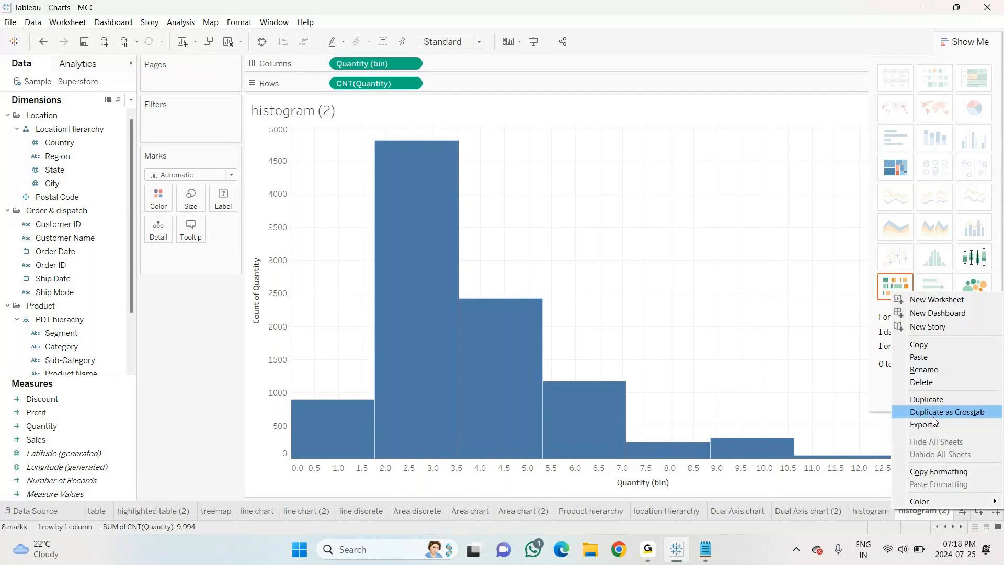
left_click(924, 369)
key("ctrl+c")
key("alt+Tab")
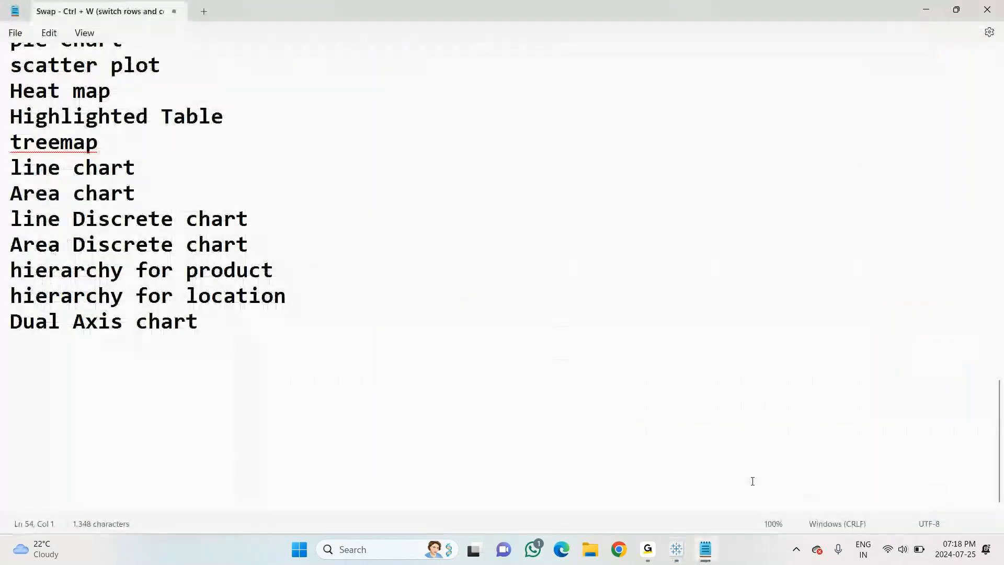
key("ctrl+v")
key("Return")
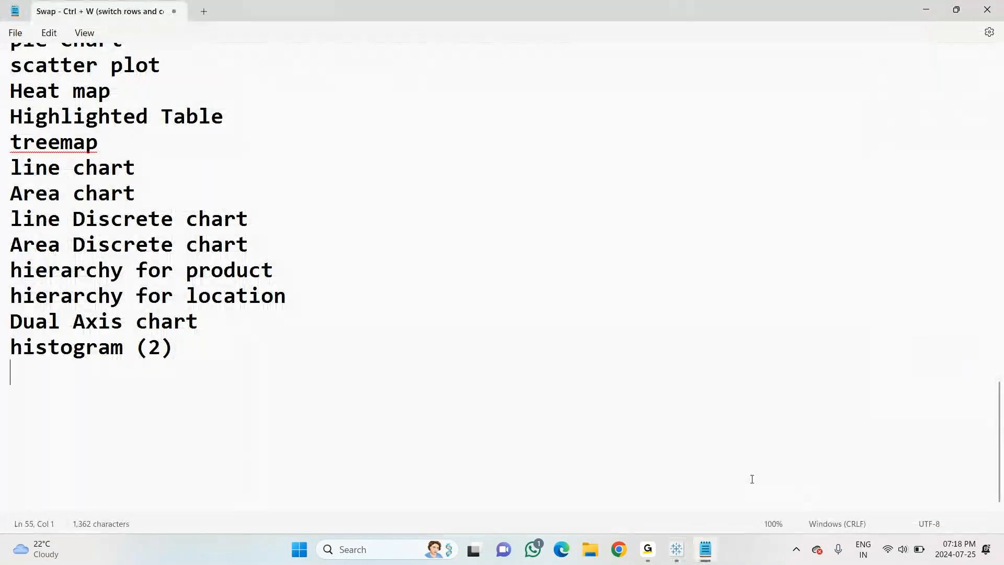
Switch back to Tableau, convert "histogram (2)" to a Gantt view, add Ship Date, and reapply the Gantt view with YEAR(Ship Date) in Columns.
key("alt+Tab")
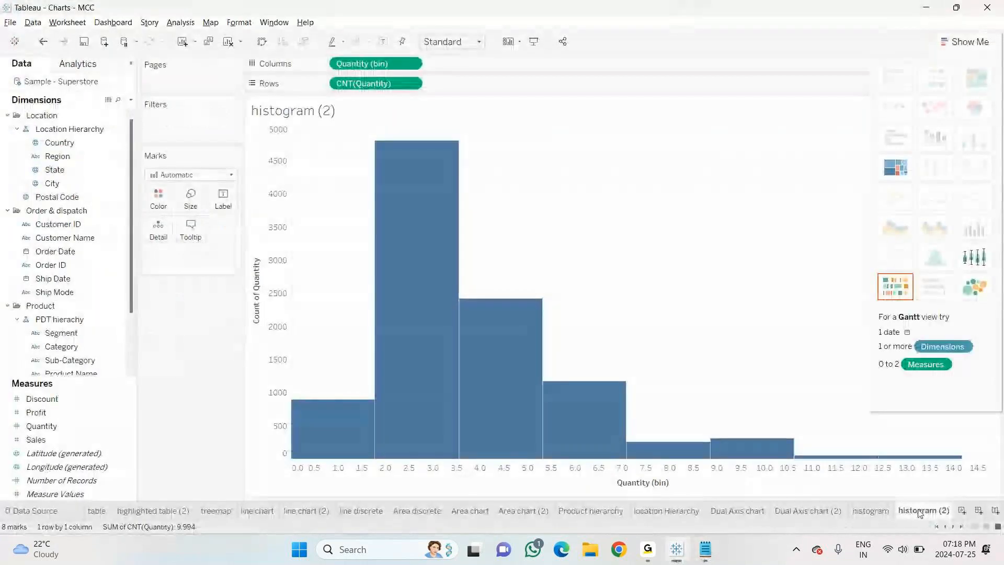
left_click(906, 298)
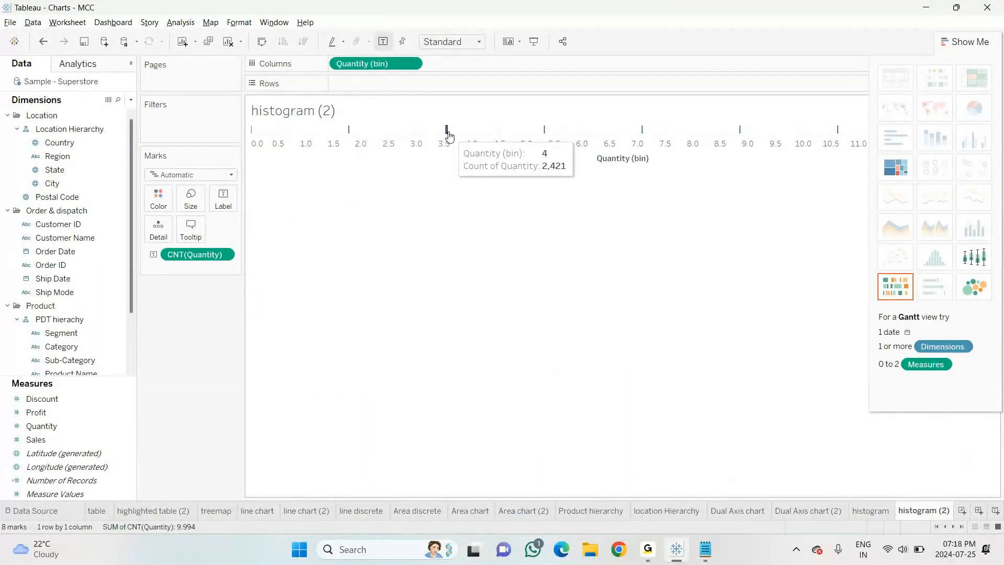
mouse_move(546, 131)
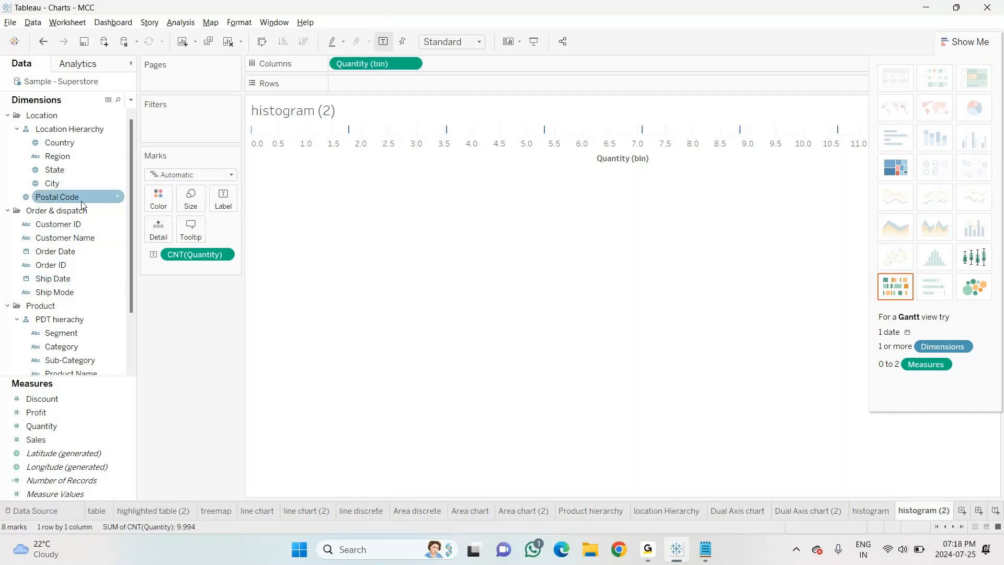
left_click_drag(62, 292, 364, 89)
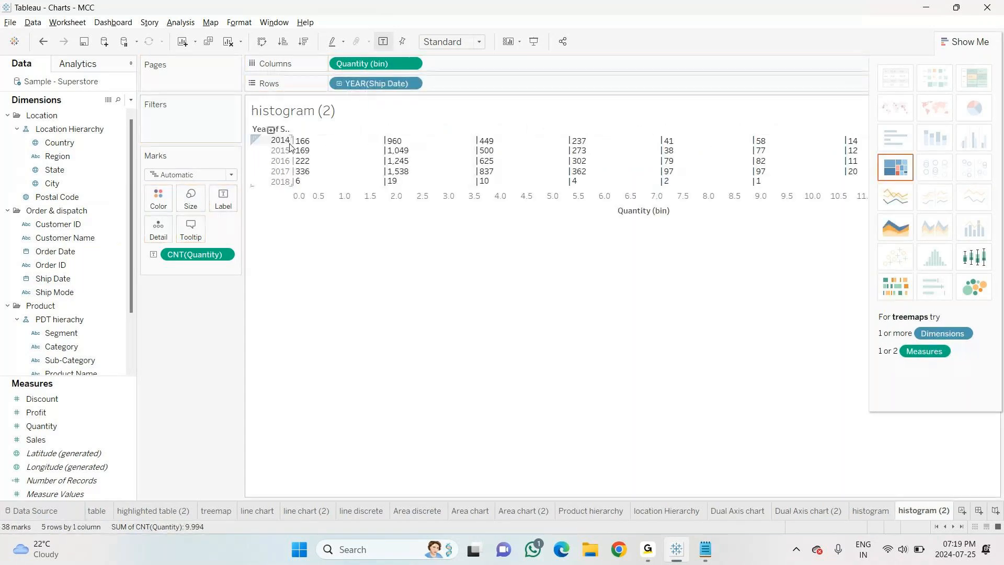
mouse_move(302, 145)
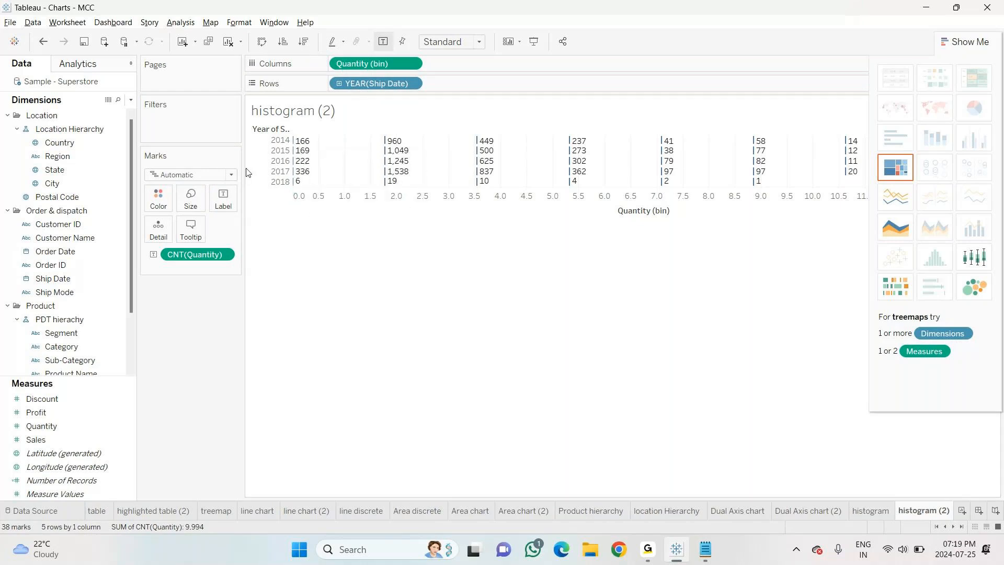
left_click(906, 294)
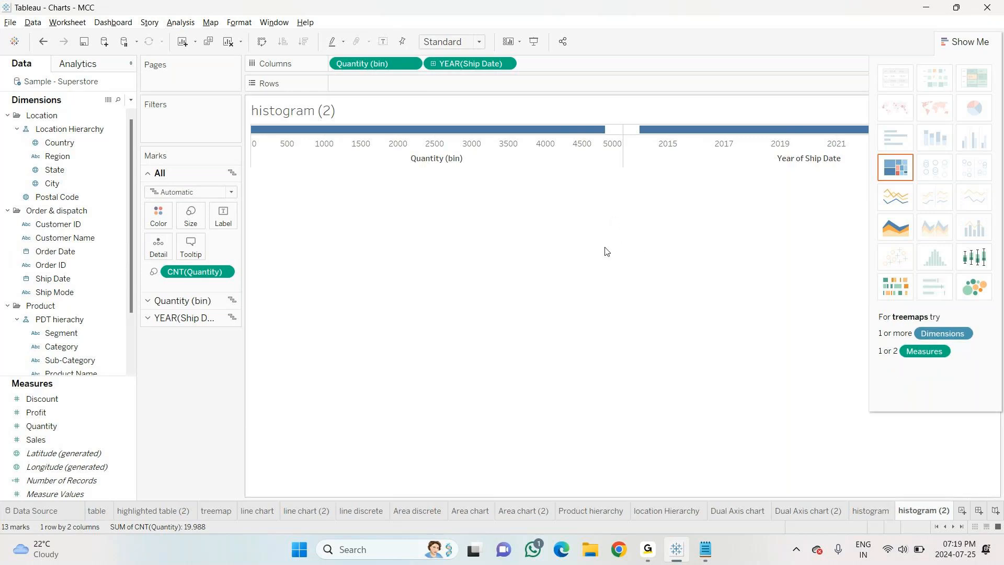
Add Ship Mode to Rows of the Gantt view and hide the chart type suggestions.
left_click(59, 156)
left_click(55, 171)
left_click(52, 183)
left_click(53, 279)
left_click(54, 293, "ctrl")
left_click_drag(55, 292, 359, 85)
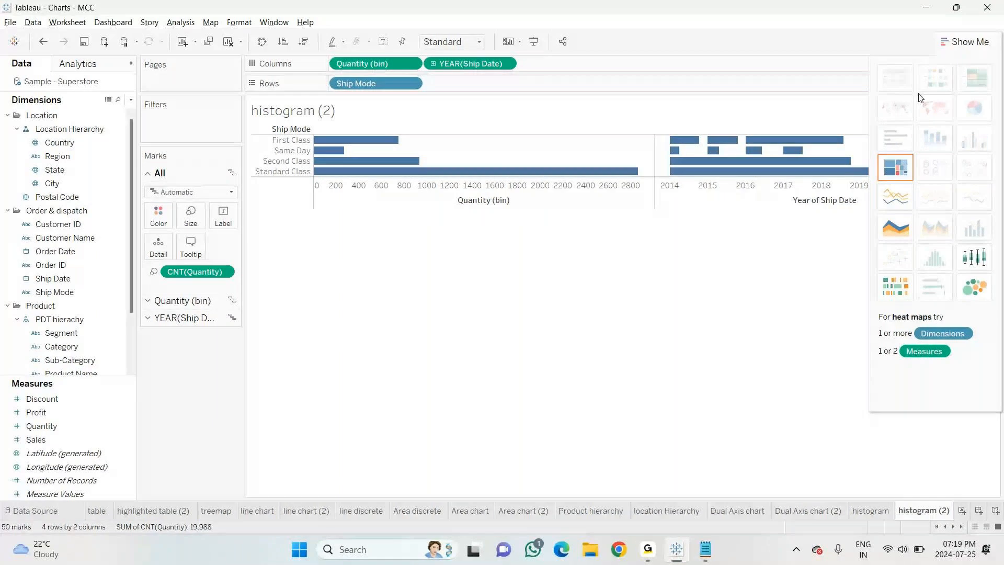
left_click(958, 44)
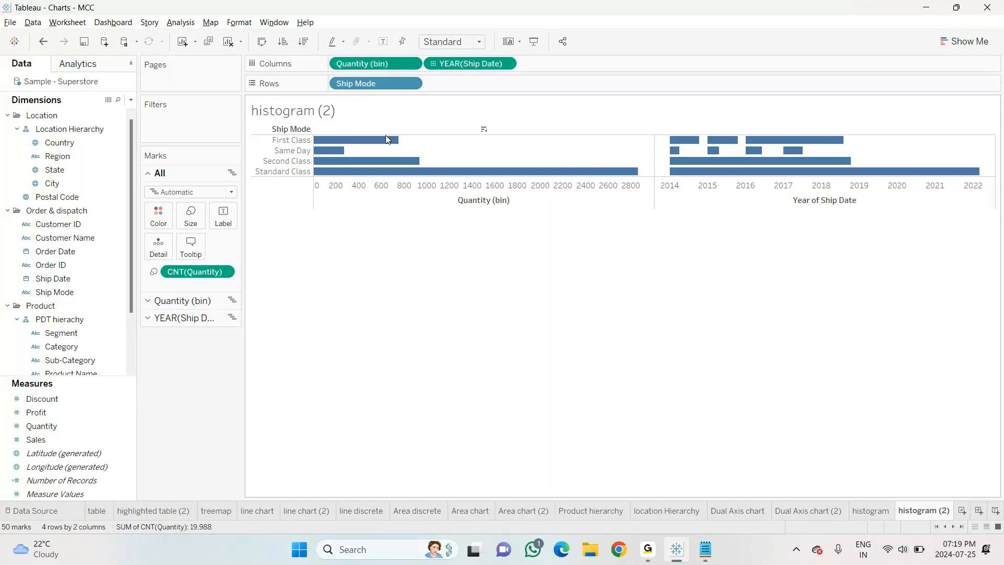
Rename the "histogram (2)" worksheet to "gant".
right_click(917, 511)
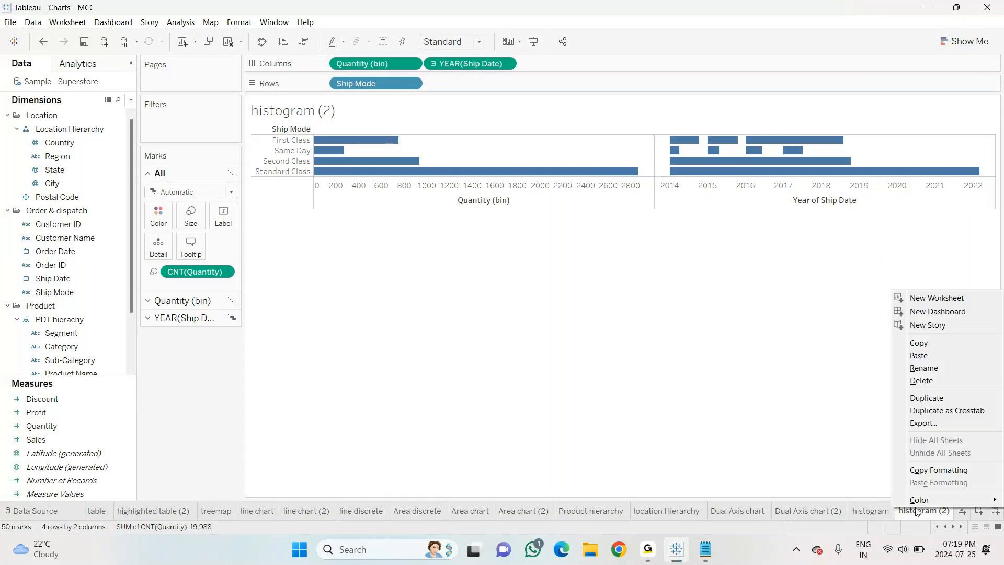
left_click(921, 369)
type("gant")
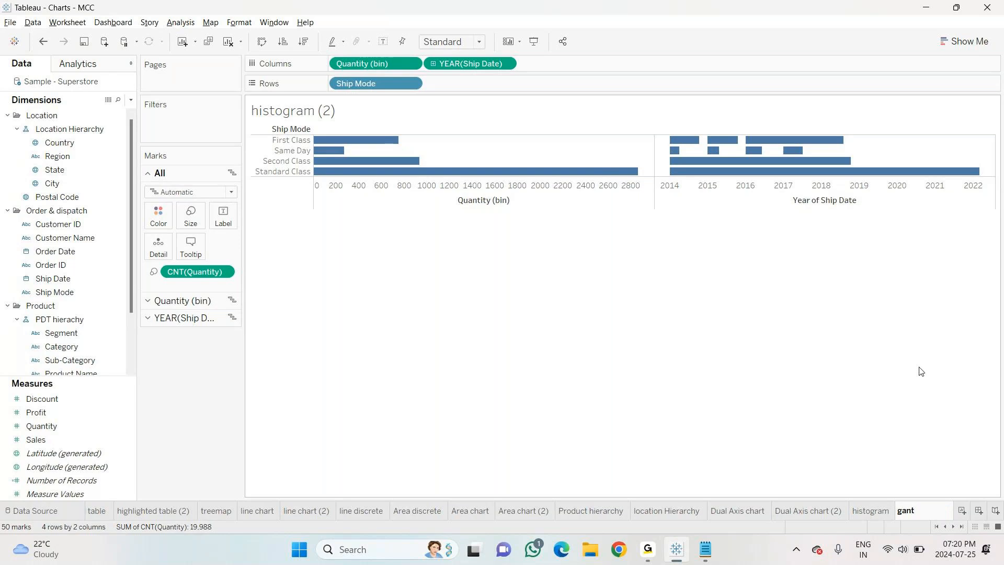
key("Return")
Display the chart type suggestions and rename the "gant" worksheet to "gantt".
left_click(965, 46)
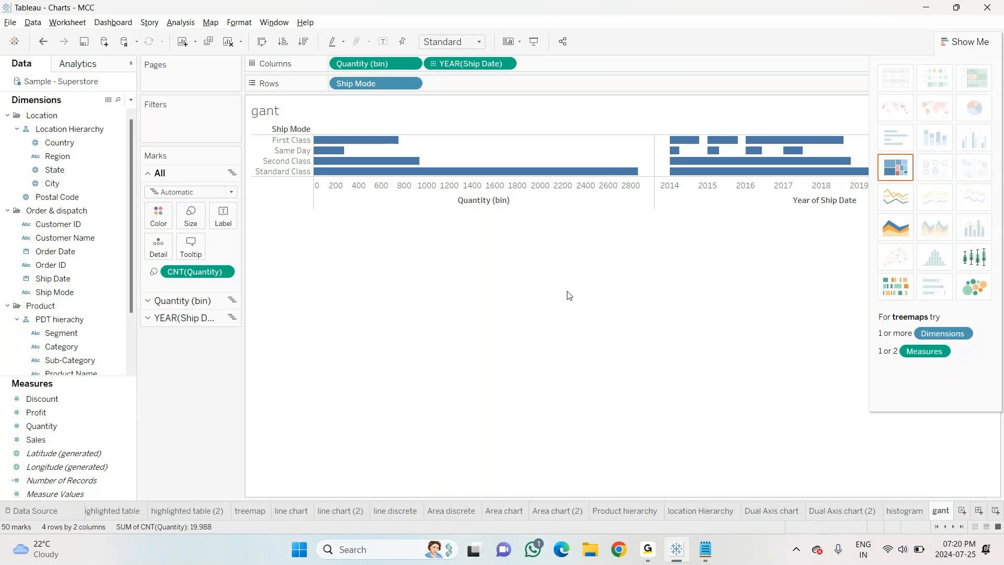
mouse_move(694, 172)
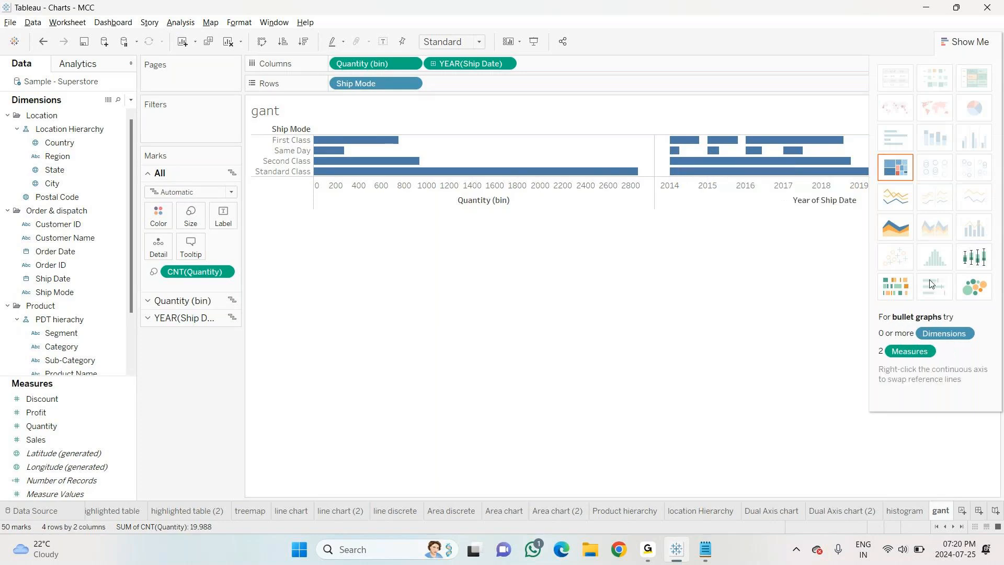
right_click(939, 515)
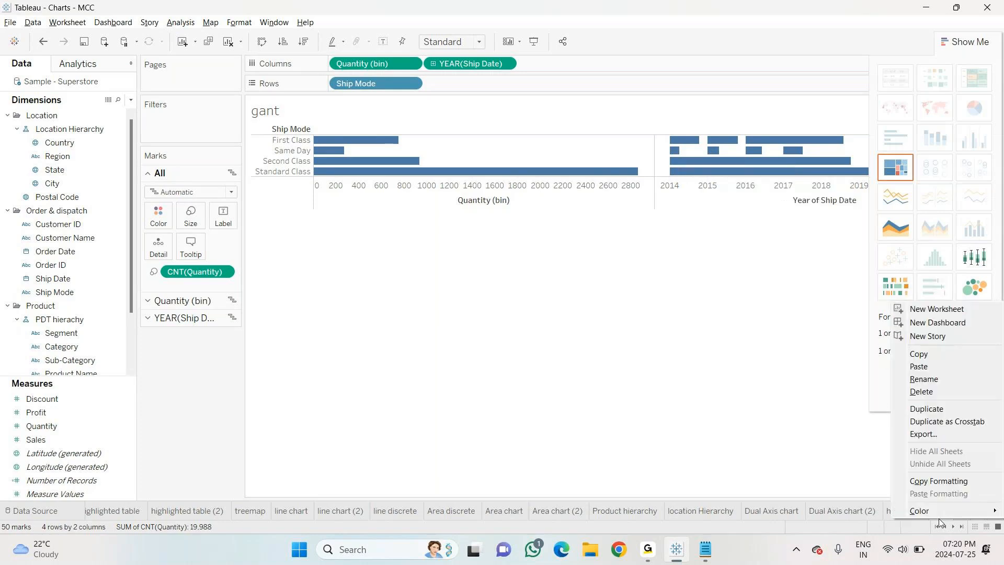
left_click(924, 379)
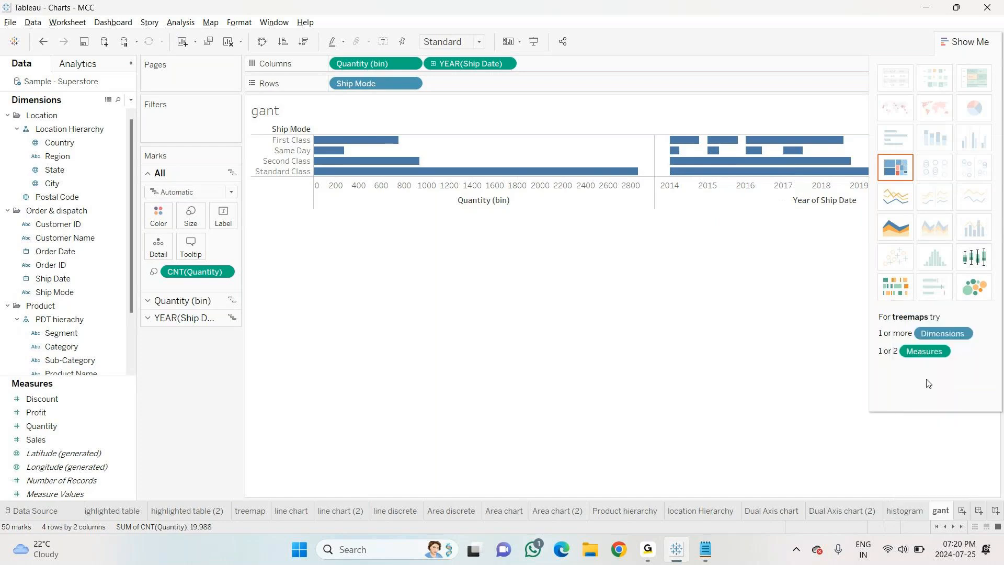
type("gantt")
key("Return")
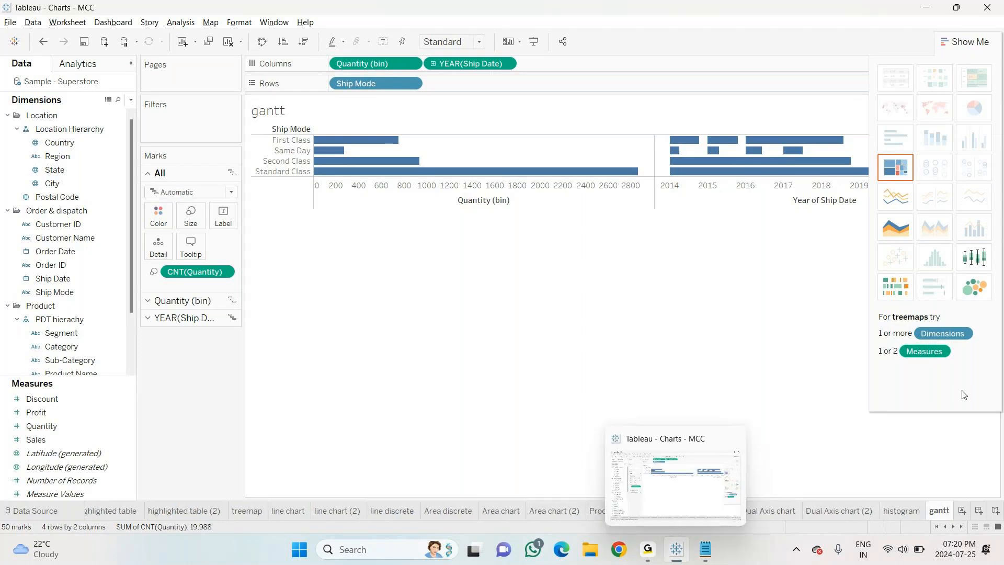
Create a new worksheet with Sub-Category in Rows and Sales as its values, and convert it to packed bubbles.
left_click(961, 512)
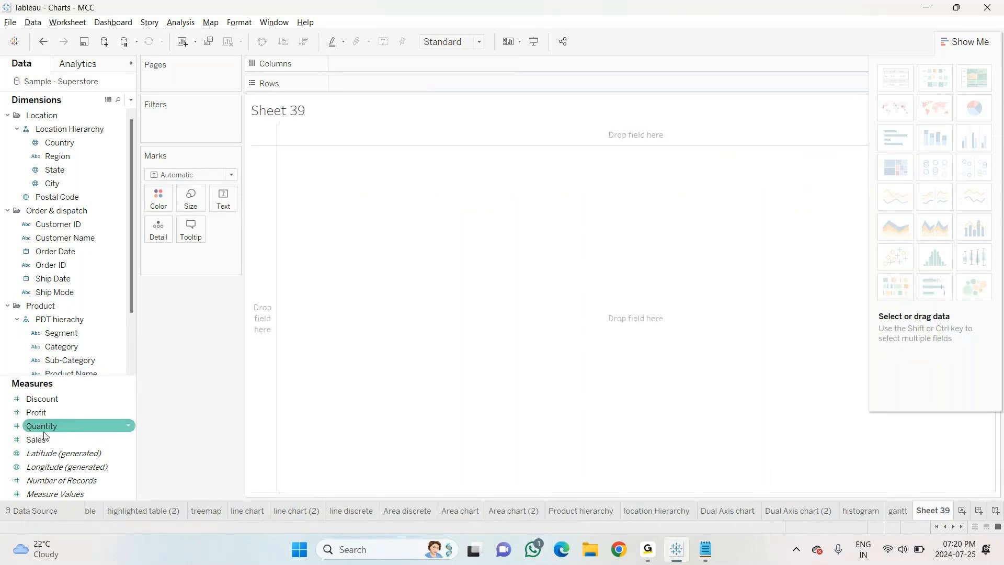
left_click(62, 278)
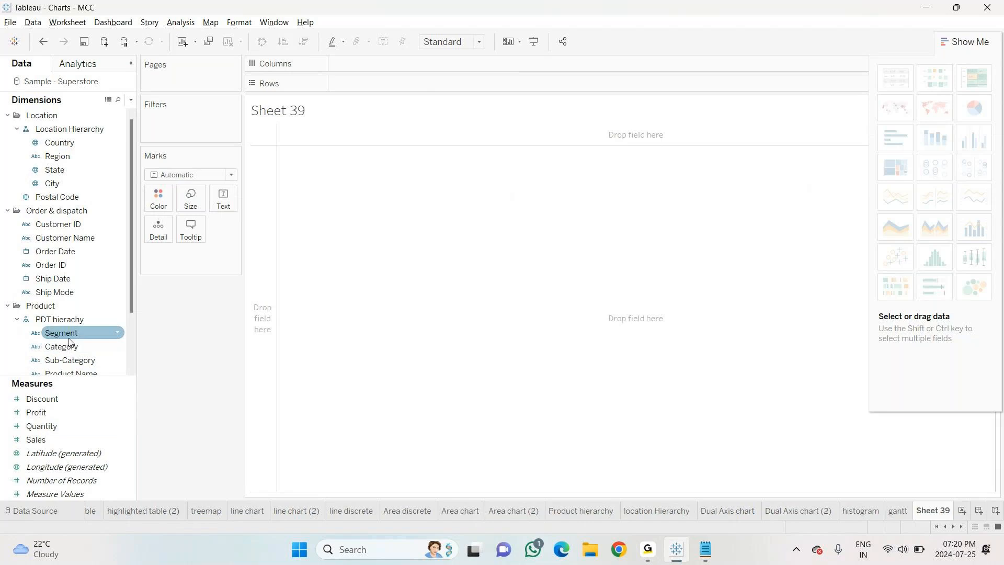
left_click_drag(65, 360, 366, 85)
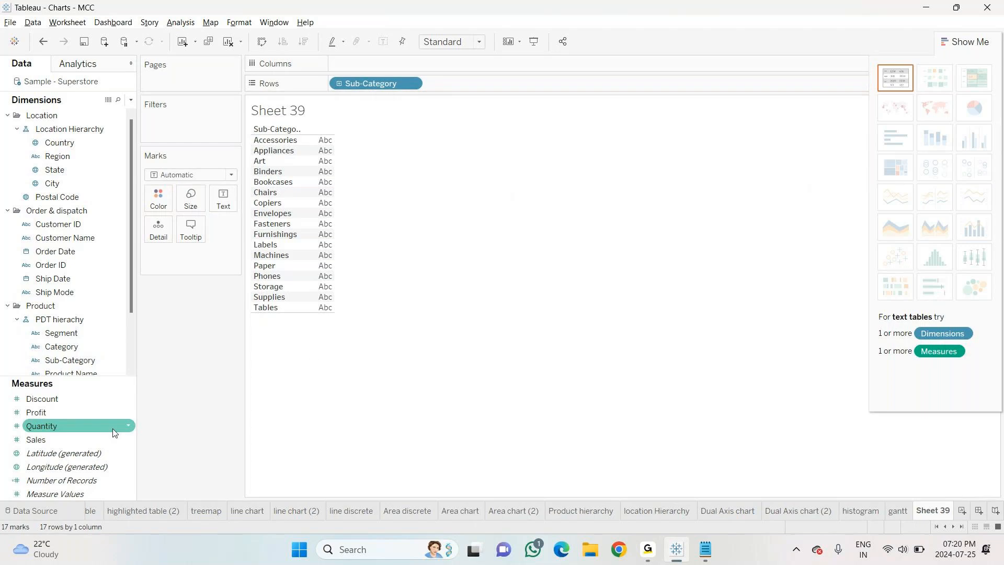
left_click_drag(113, 432, 312, 208)
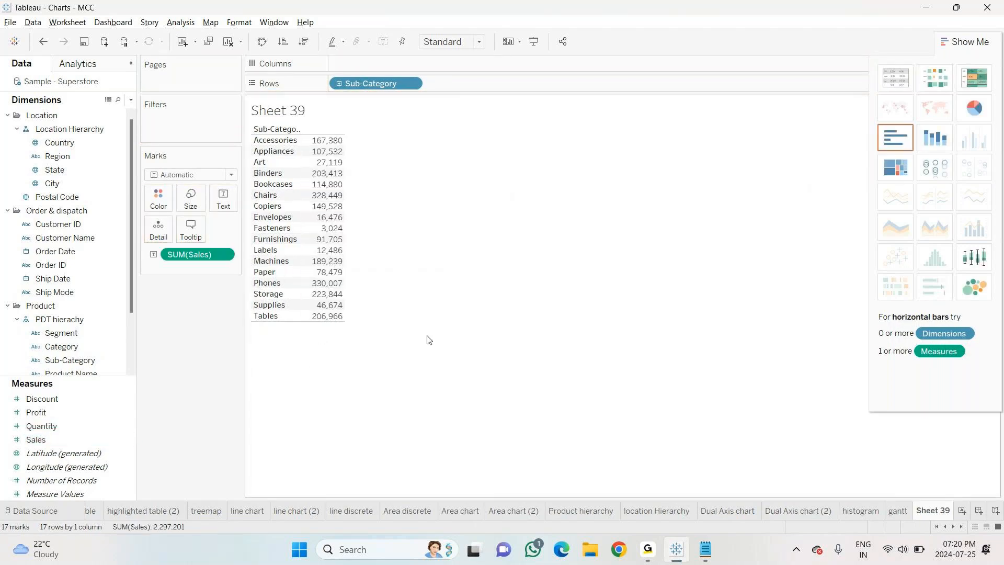
left_click(974, 286)
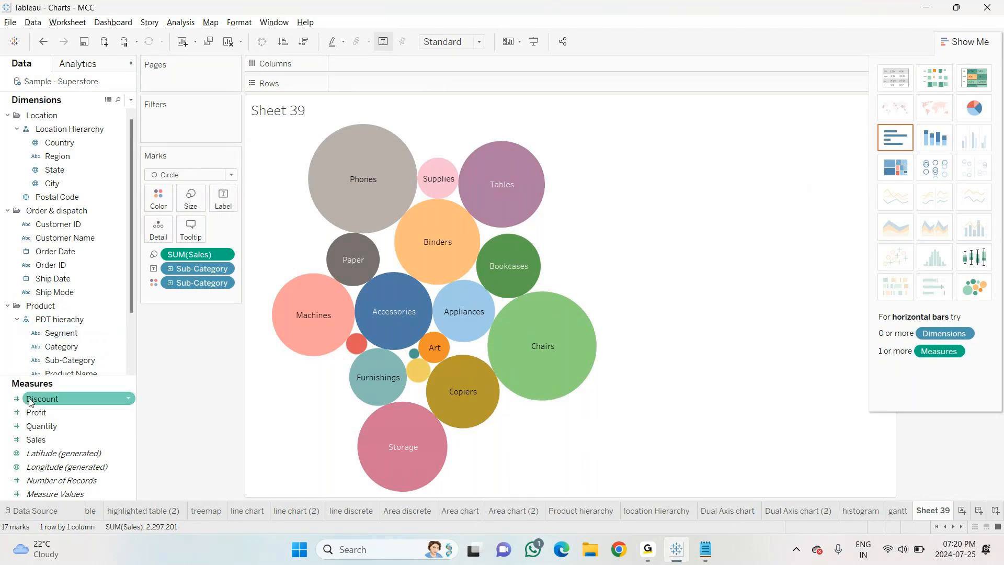
Add Sales as a label on the bubbles and fit the chart to Entire View.
left_click(52, 439)
left_click_drag(51, 439, 223, 197)
left_click(463, 43)
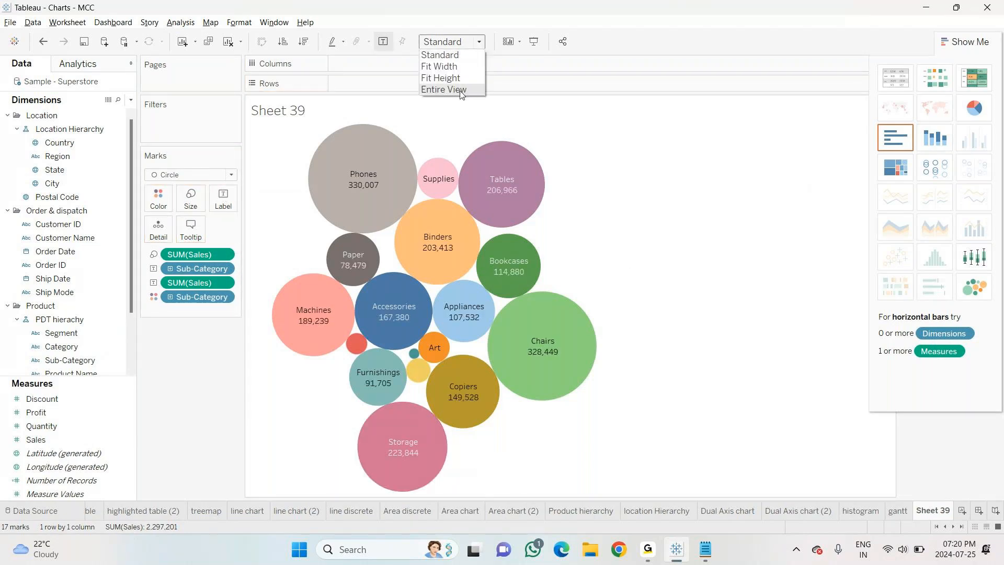
left_click(444, 89)
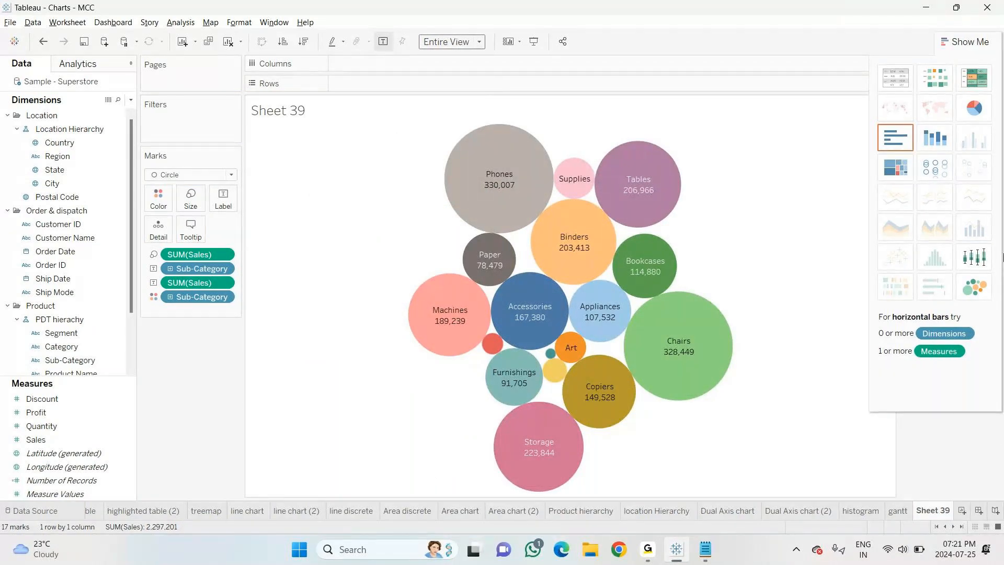
Rename the new bubble chart worksheet to "packed bubbles".
right_click(927, 515)
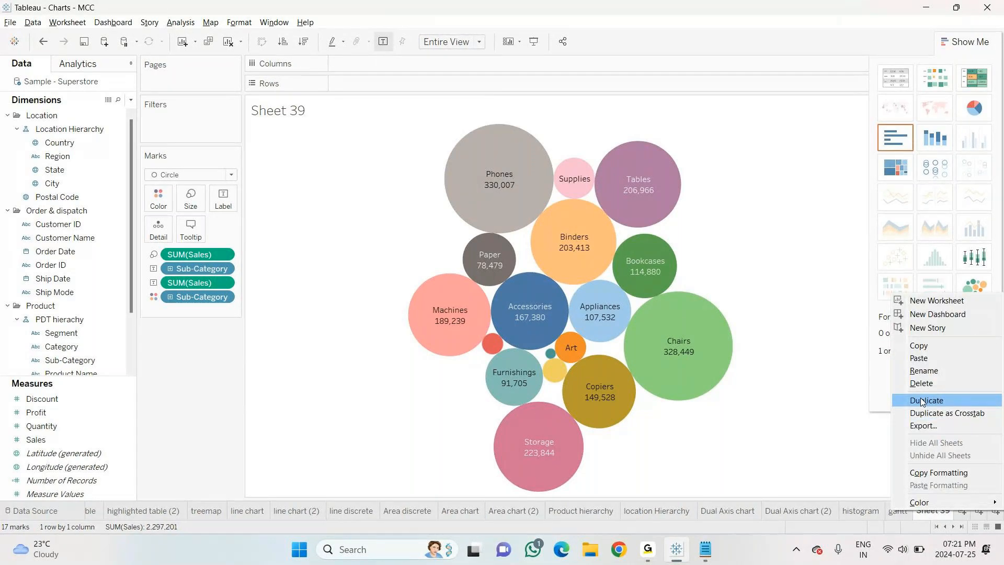
left_click(923, 373)
type("pack")
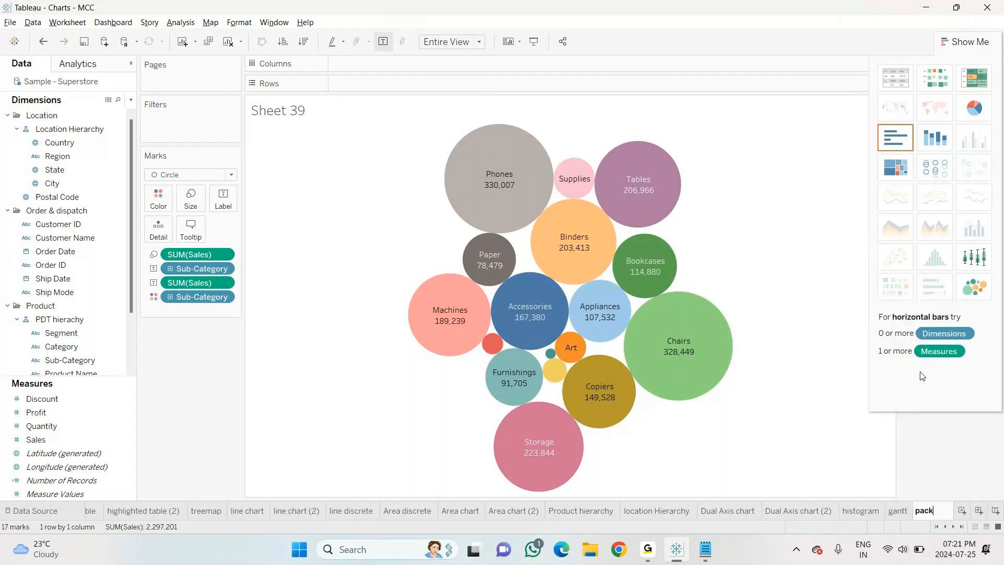
type("ed bu")
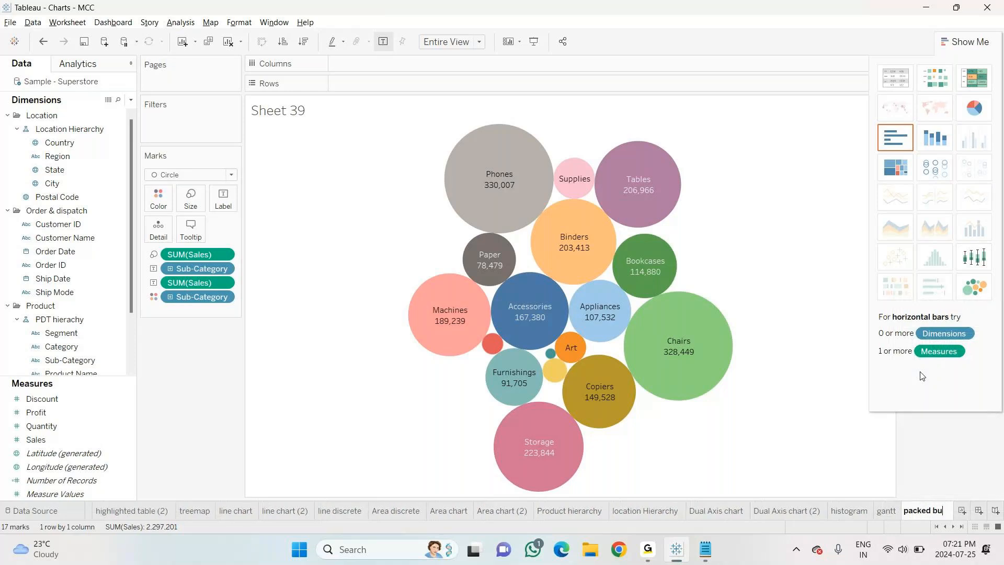
type("bbles")
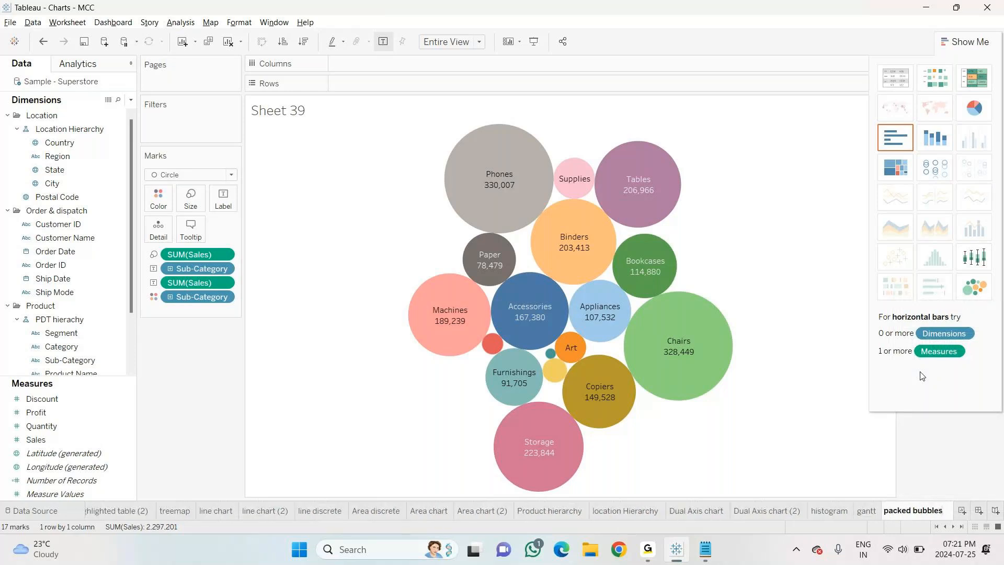
key("Return")
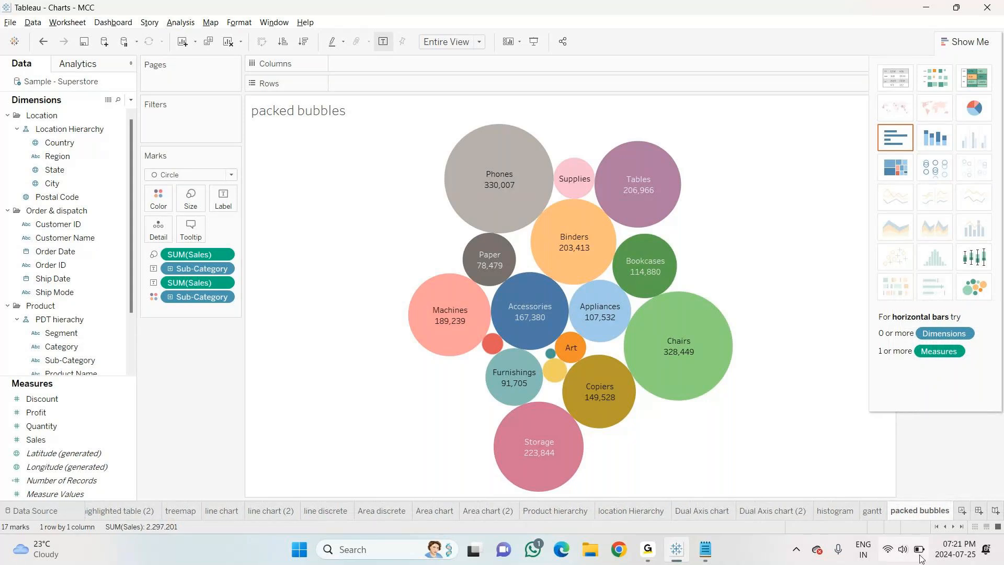
Switch to Notepad and trim the last entry of the chart list to "histogram".
key("alt+Tab")
key("BackSpace")
key("BackSpace")
key("BackSpace")
key("BackSpace")
Add "gantt" and "packed Bubbles" on separate new lines below histogram in the chart list.
key("Return")
type("gantt")
key("Return")
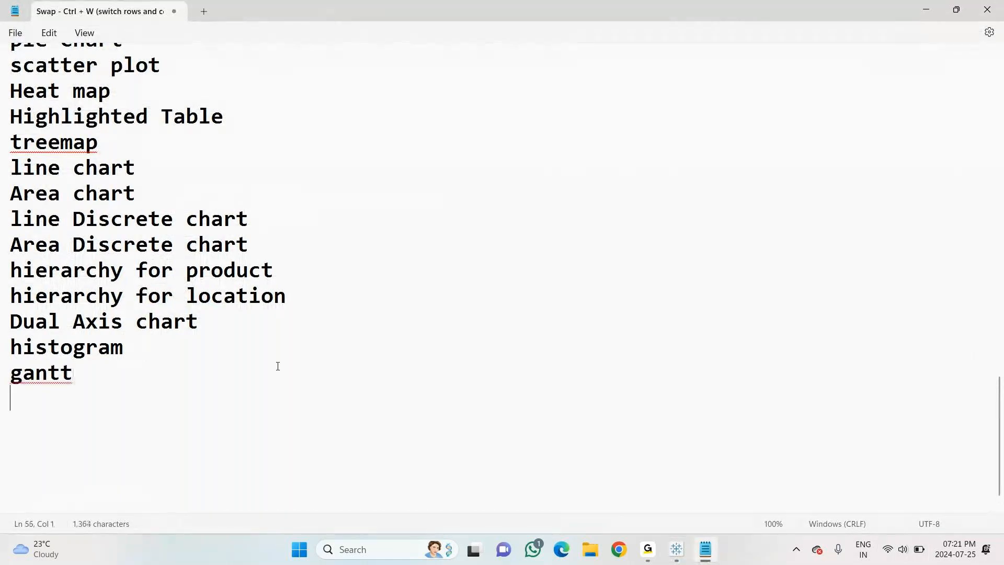
type("packed Bu")
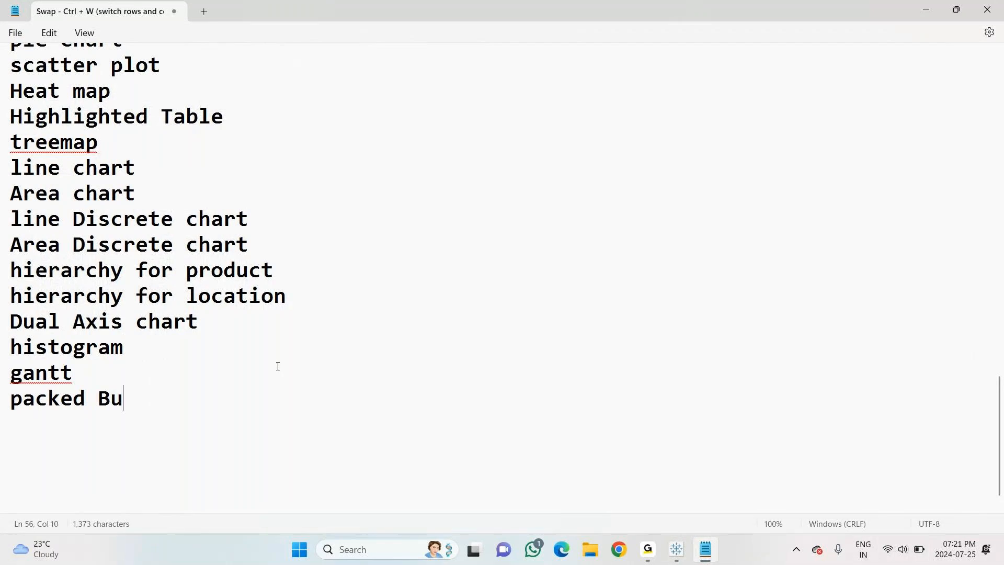
type("bbles")
key("Return")
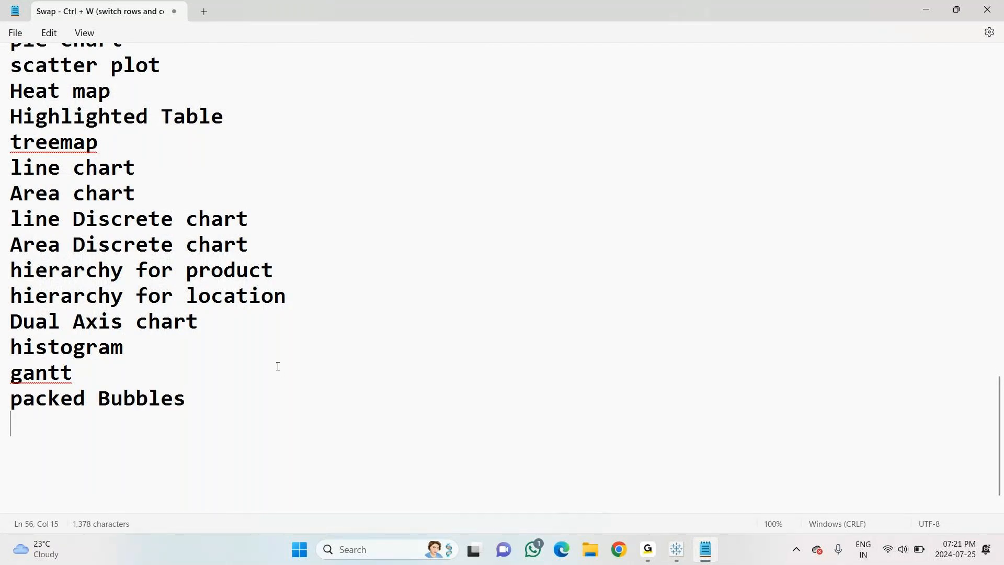
Switch back to Tableau with the "packed bubbles" worksheet in view.
key("alt+Tab")
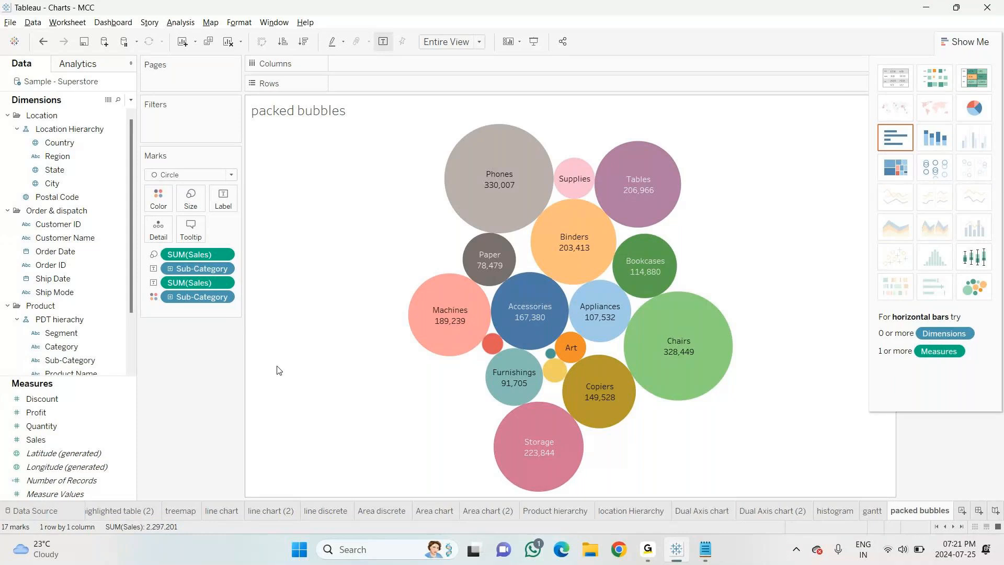
key("alt+Tab")
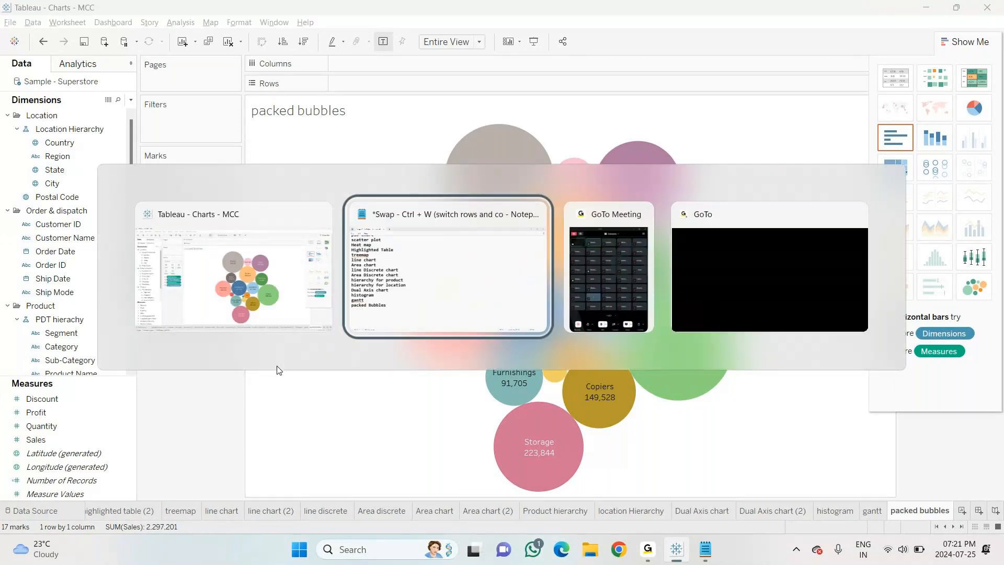
key("Escape")
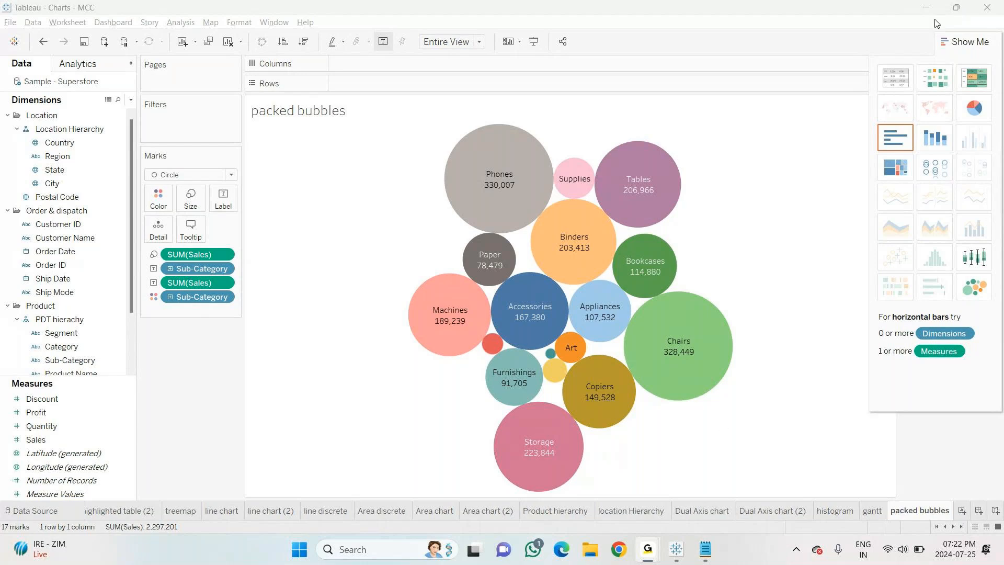
mouse_move(670, 556)
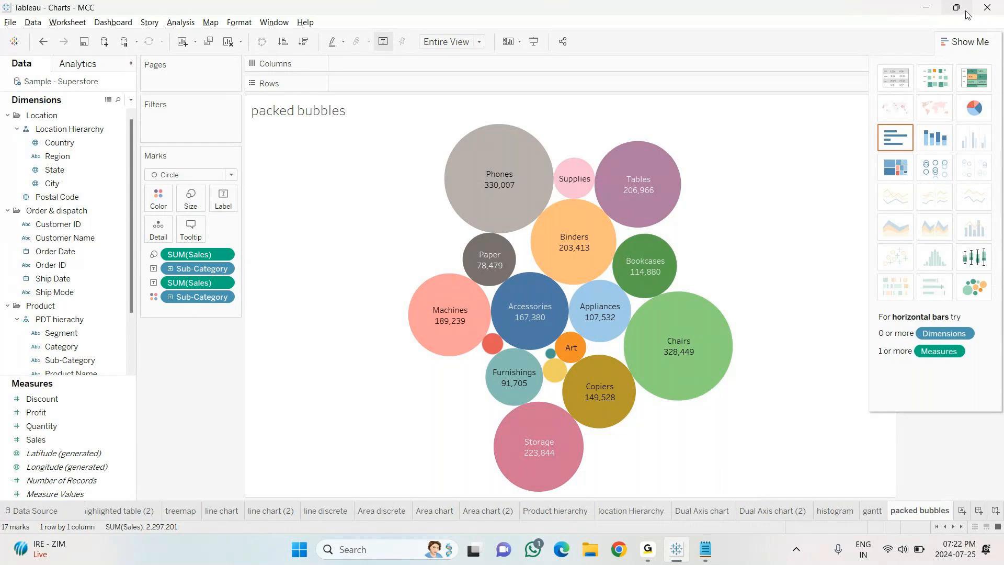
mouse_move(968, 16)
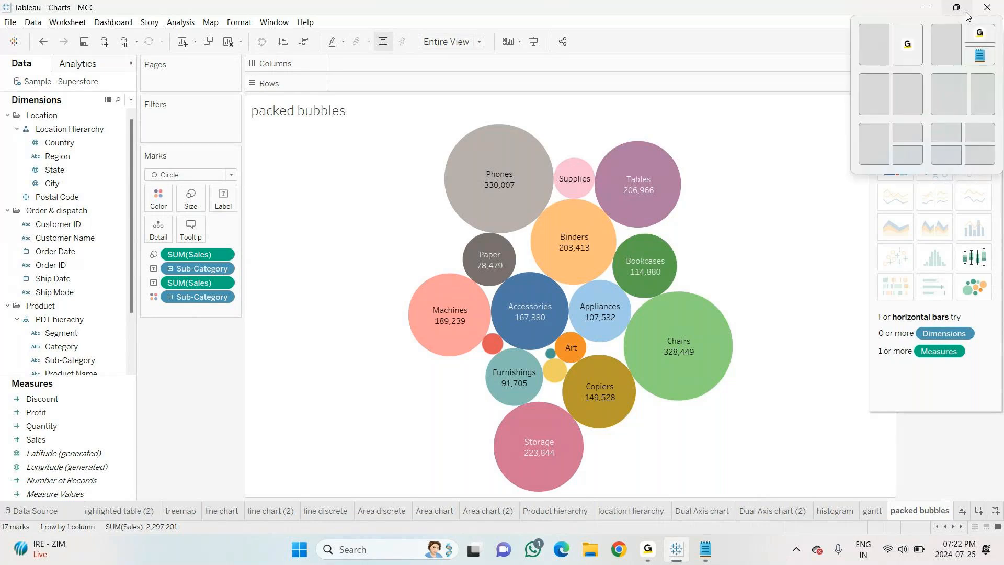
left_click(959, 95)
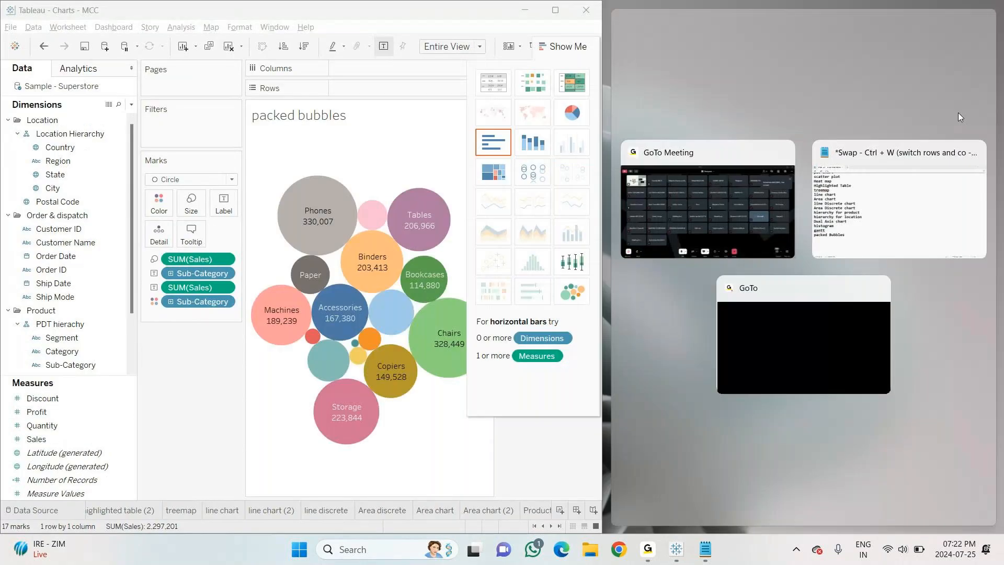
left_click(958, 112)
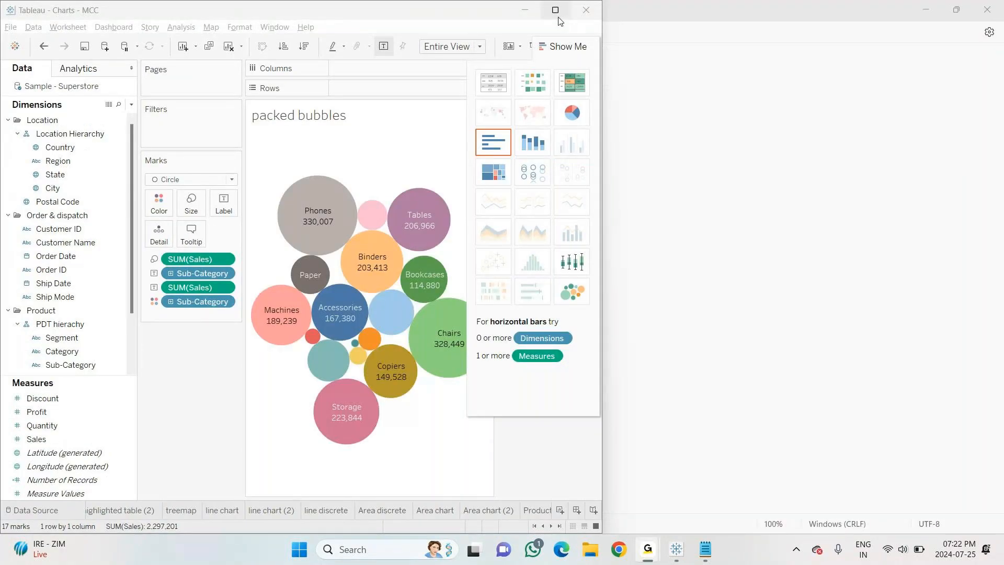
left_click(557, 12)
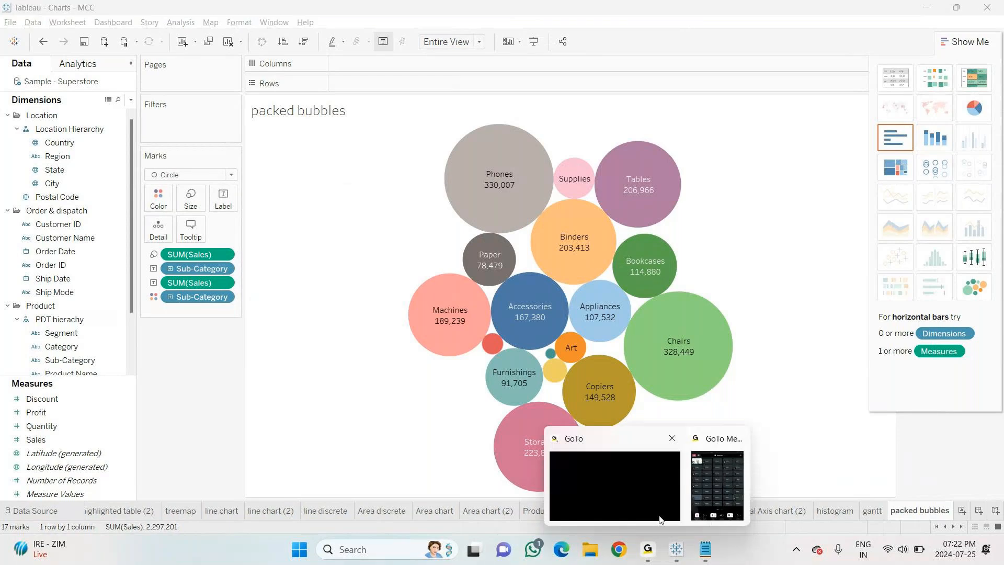
left_click(721, 436)
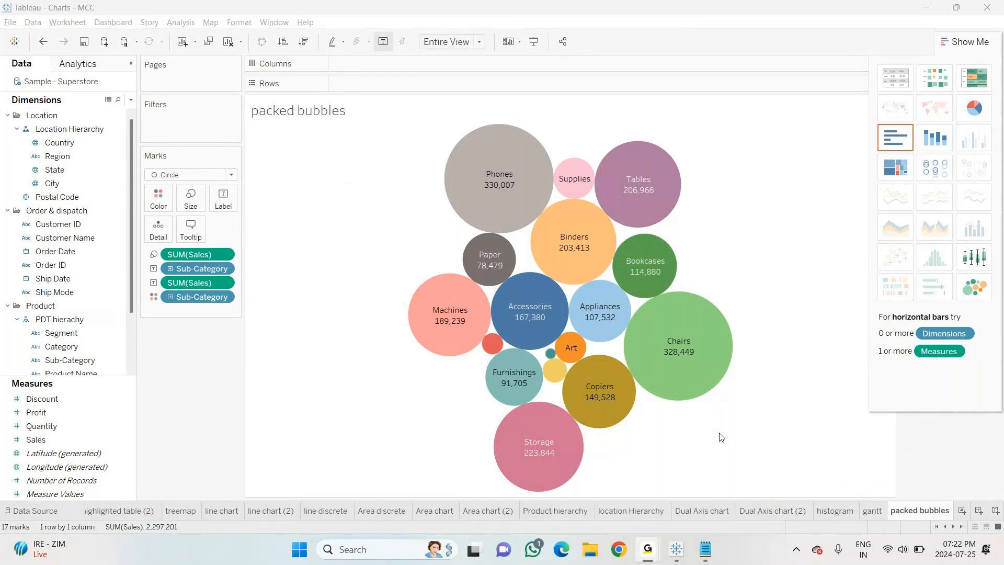